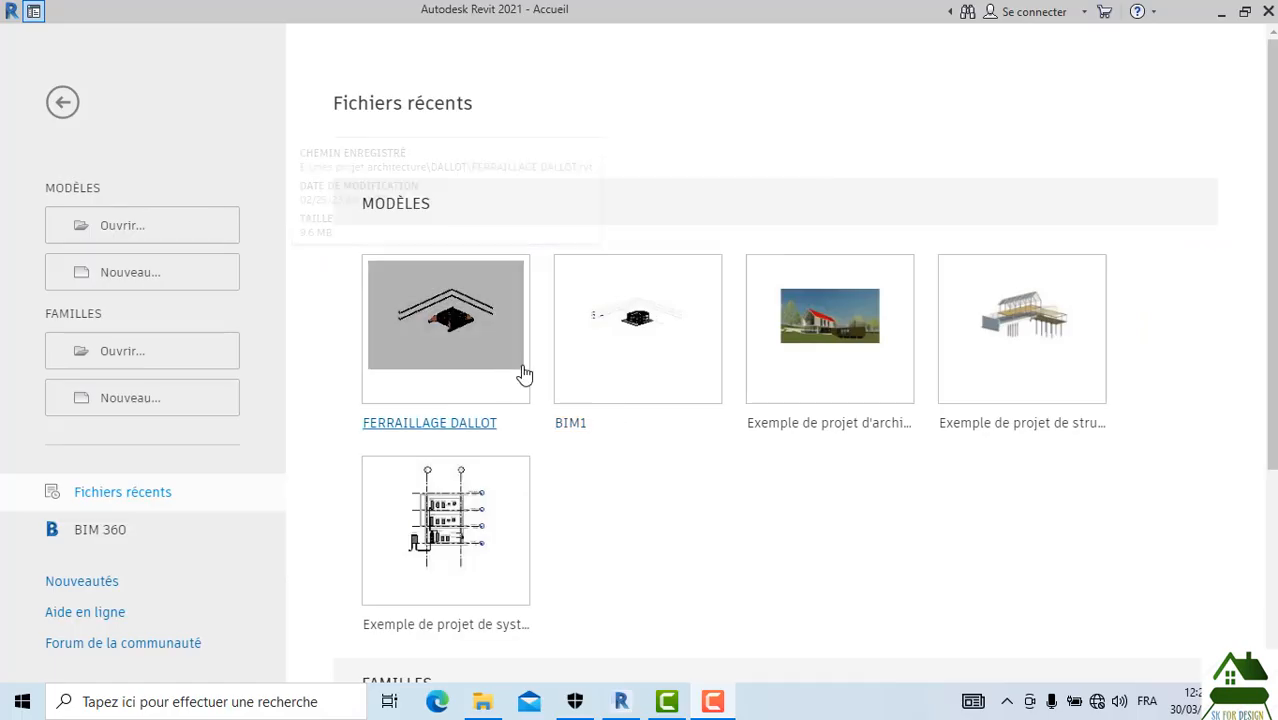
Step: Open the recent project FERRAILLAGE DALLOT and choose to continue working with the file despite the missing third-party updaters
click(448, 337)
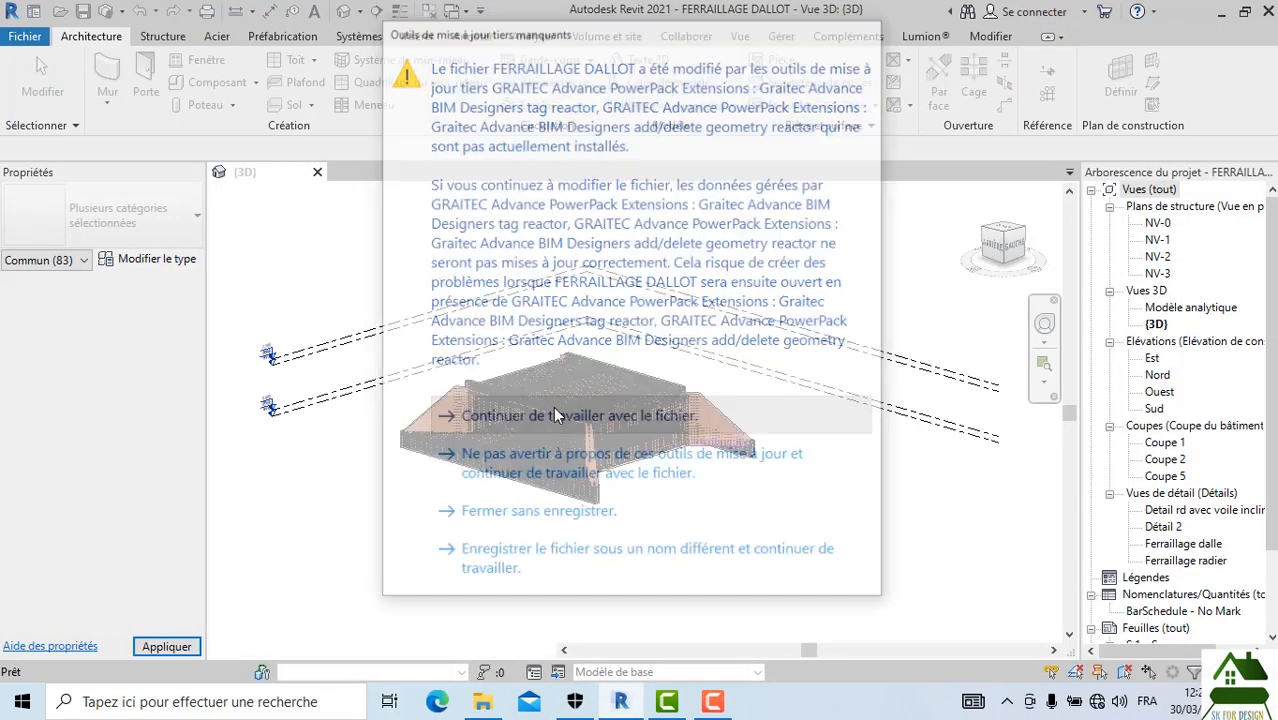
click(553, 414)
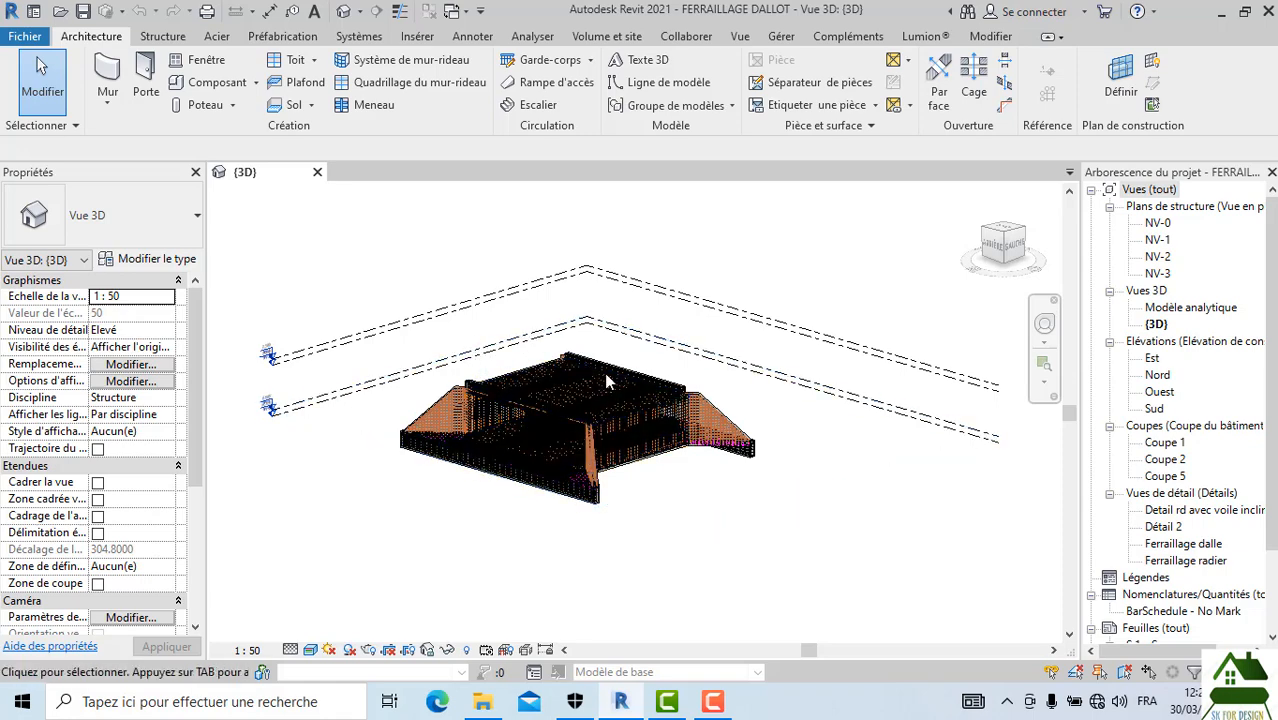
scroll(530, 410, up, 3)
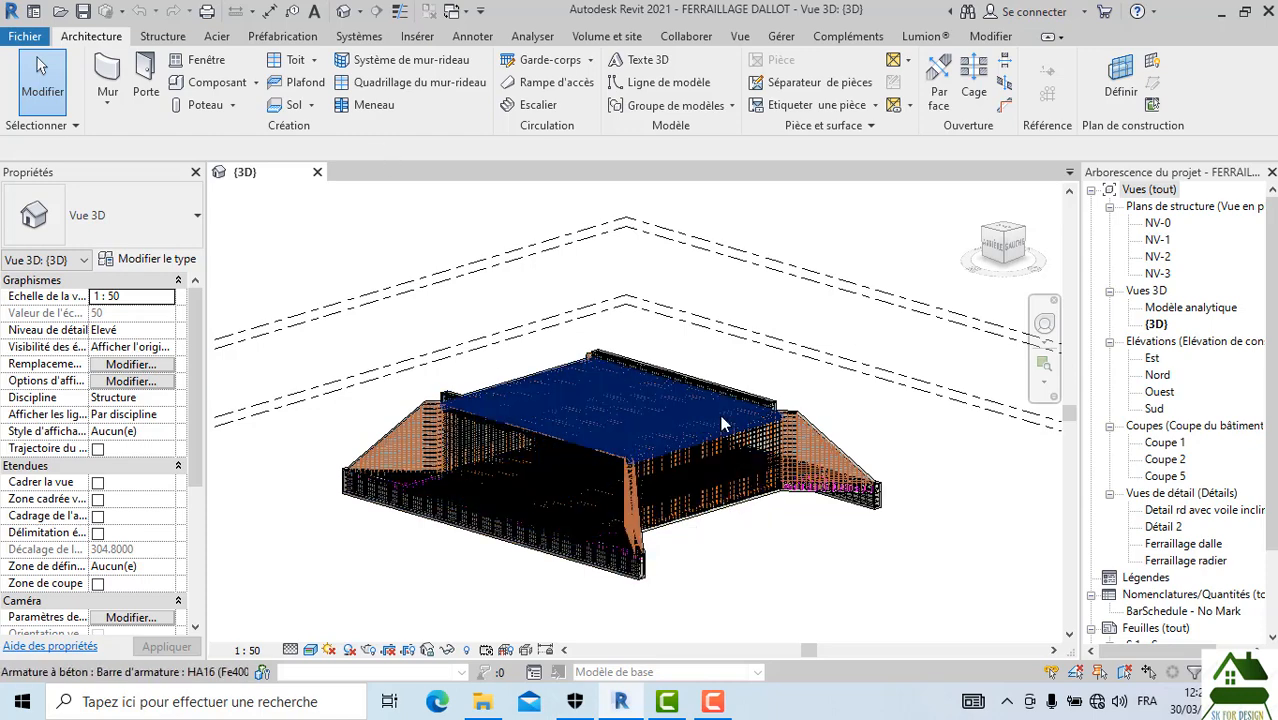
scroll(720, 465, down, 2)
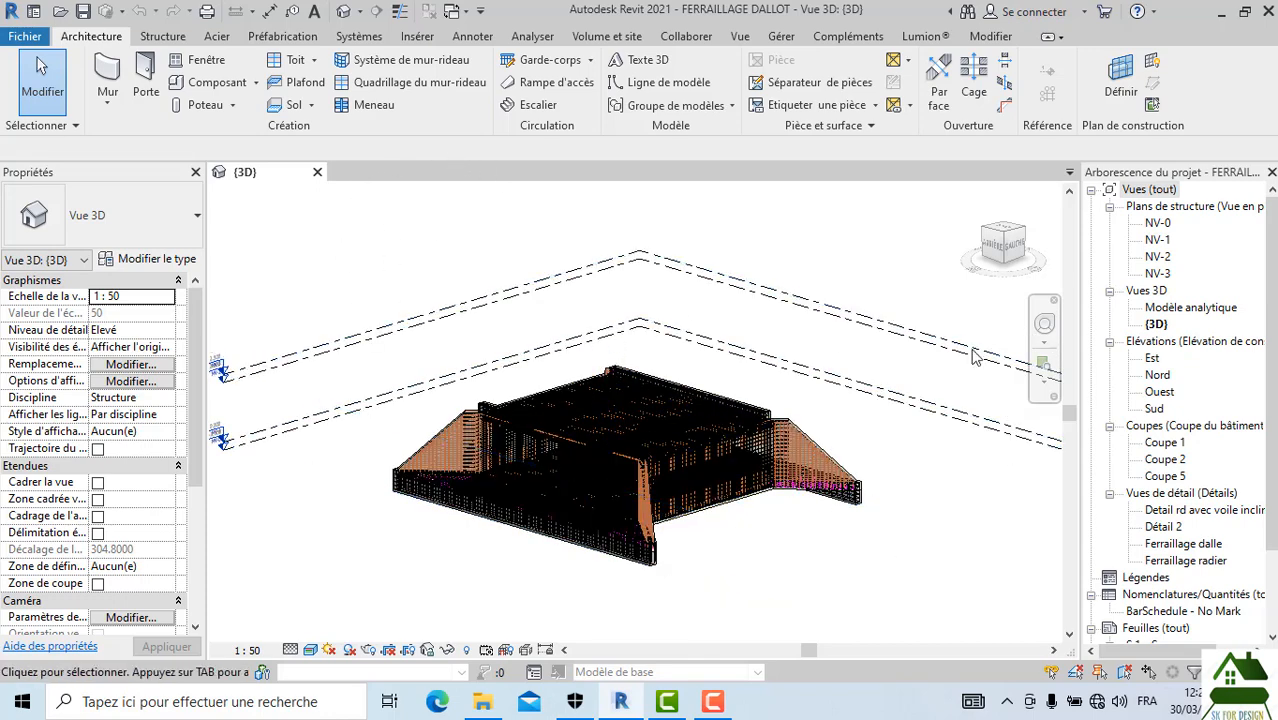
Step: Open the section views Coupe 1, Coupe 2 and Coupe 5 of the culvert in turn
double_click(1160, 443)
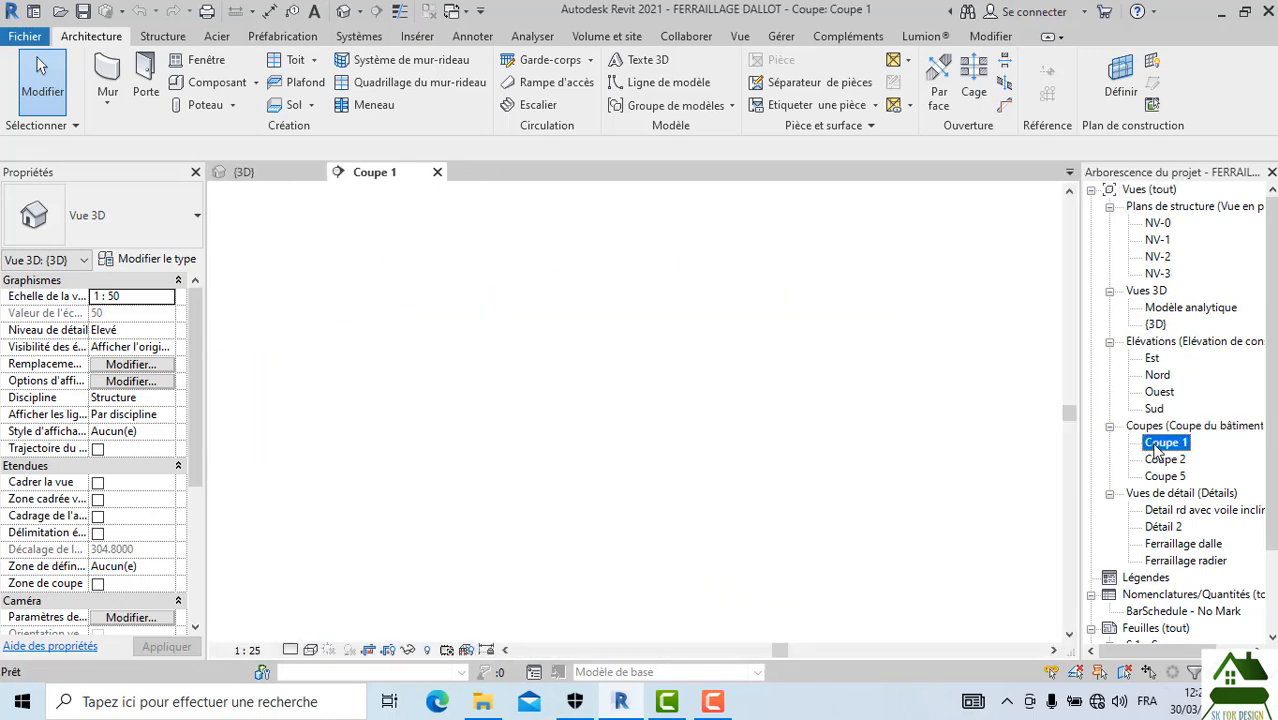
double_click(1162, 459)
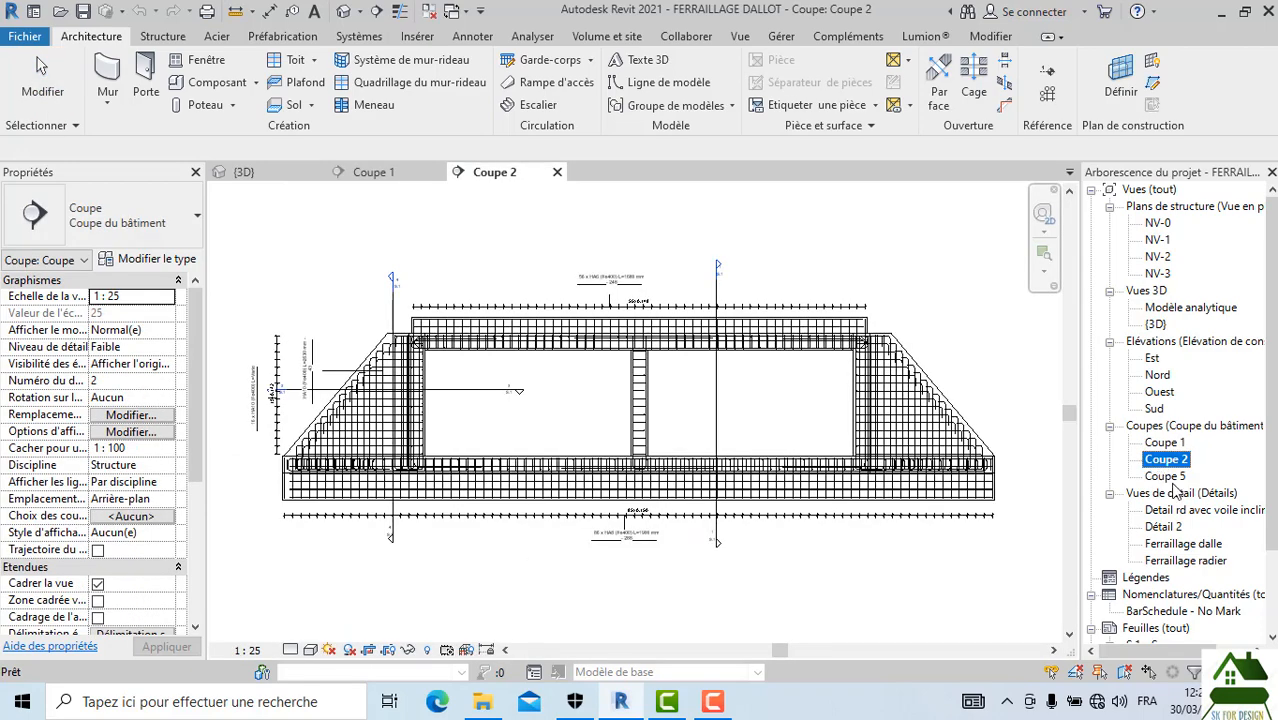
double_click(1167, 477)
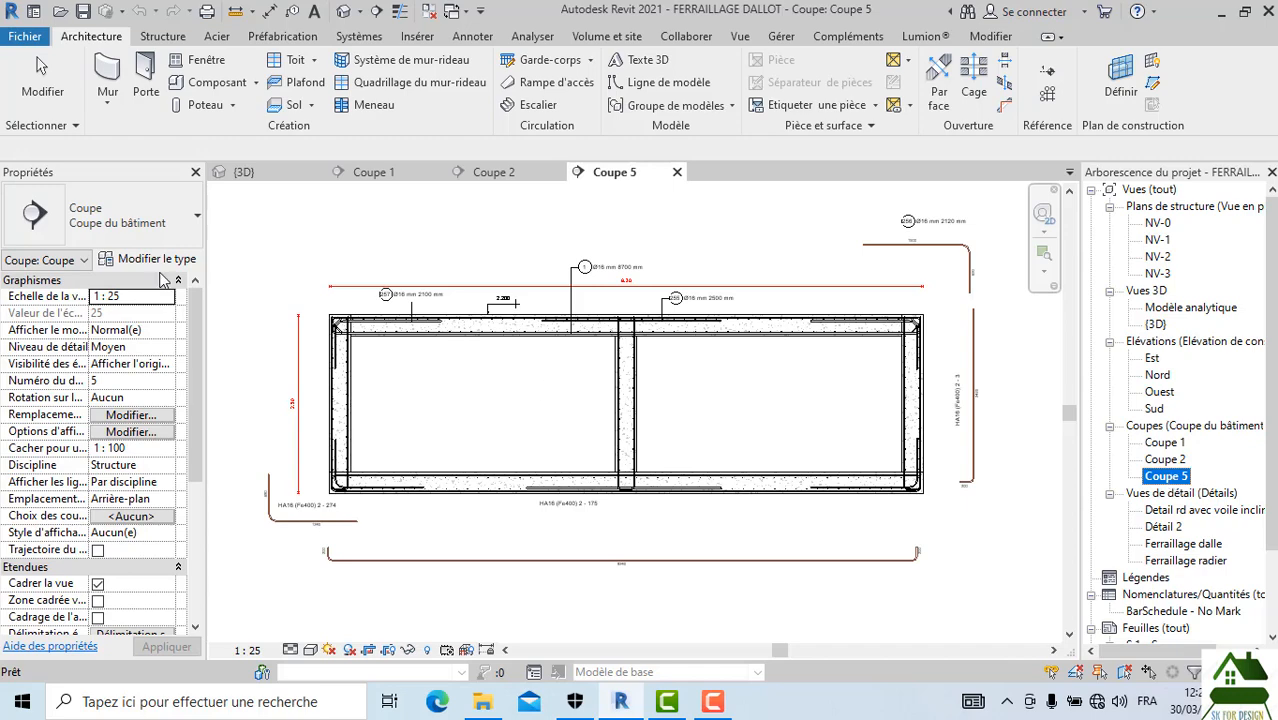
scroll(604, 394, down, 1)
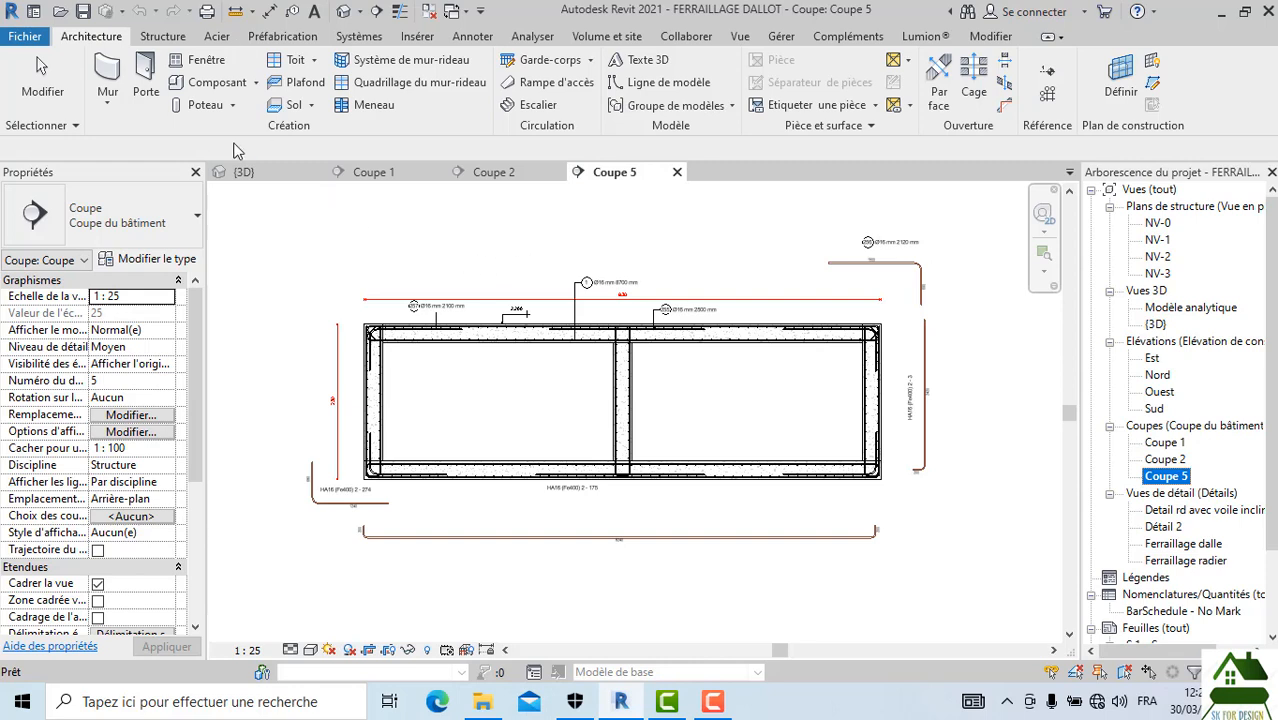
Step: Draw a vertical detail line about 1.00 m long inside the culvert's left cell, continued by a 45° diagonal down to the left
click(470, 38)
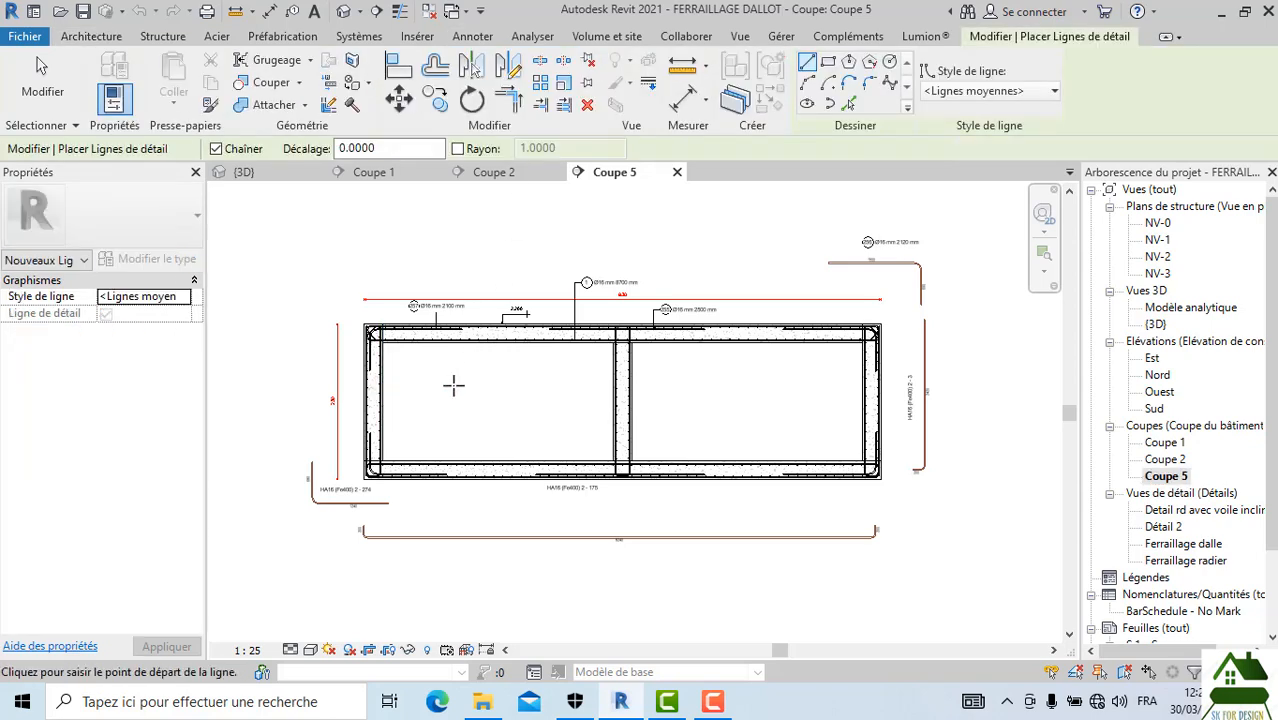
scroll(453, 386, up, 1)
scroll(522, 377, up, 2)
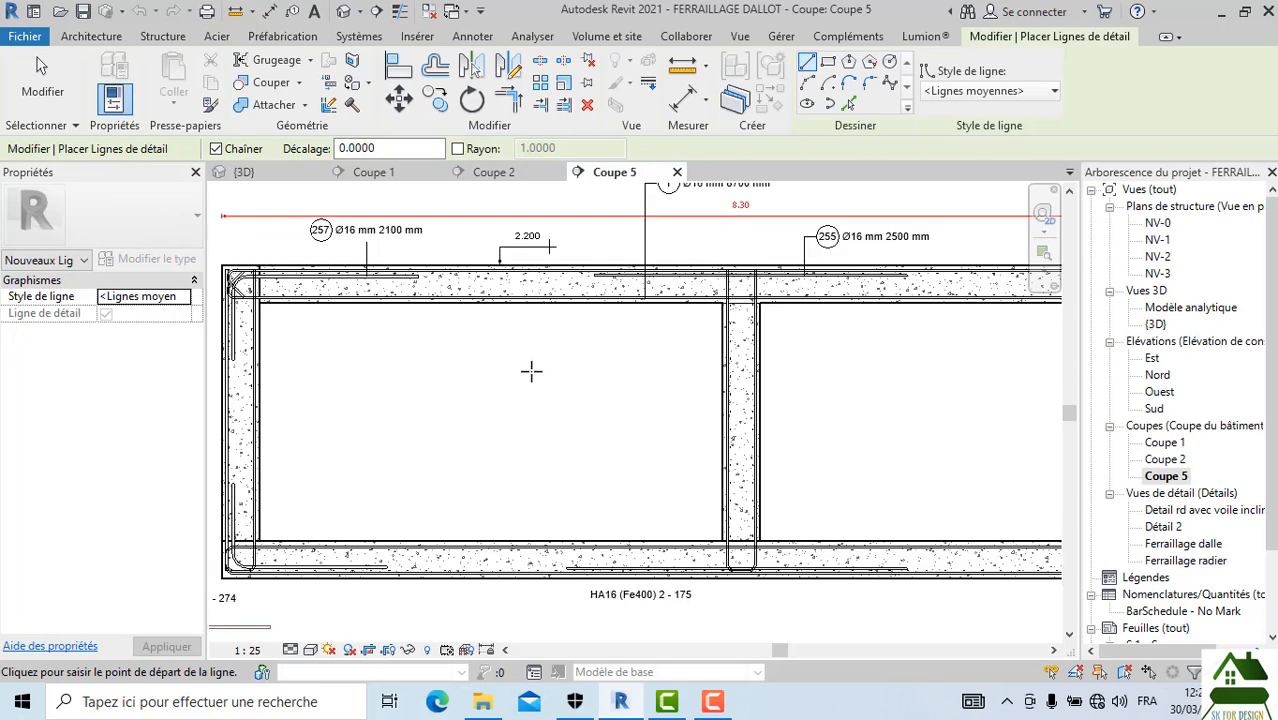
click(531, 372)
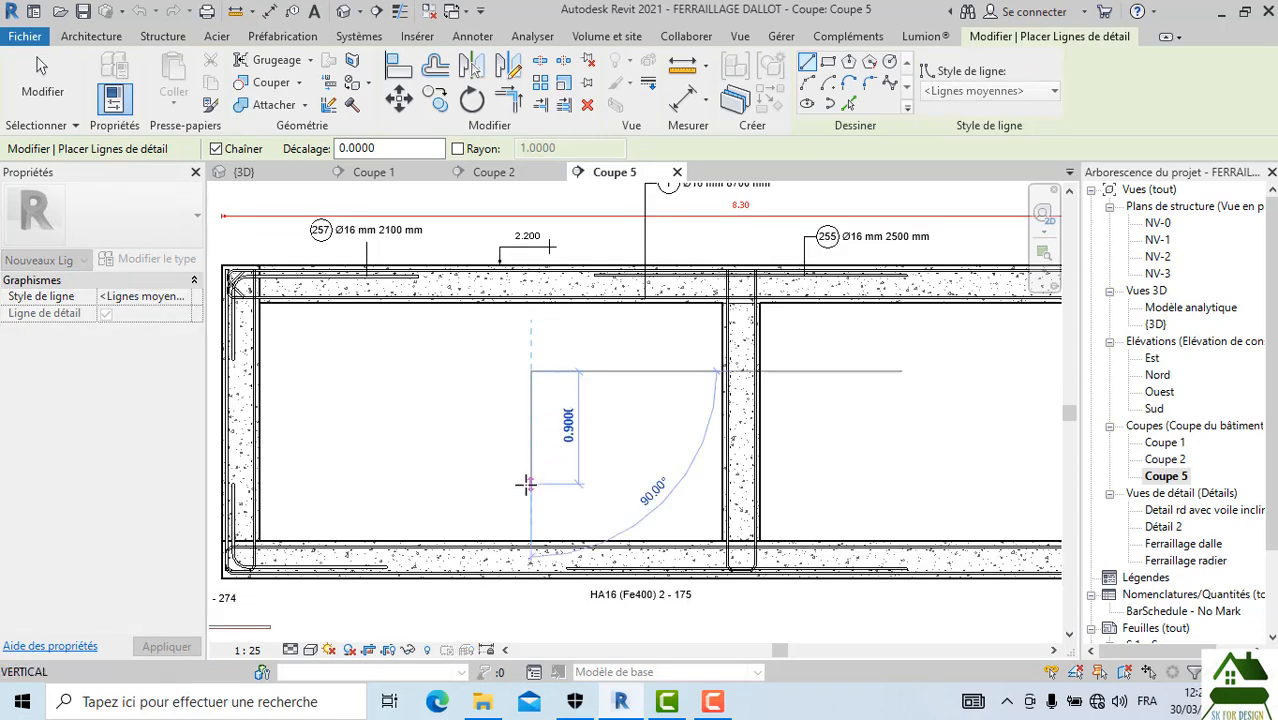
click(529, 493)
click(505, 515)
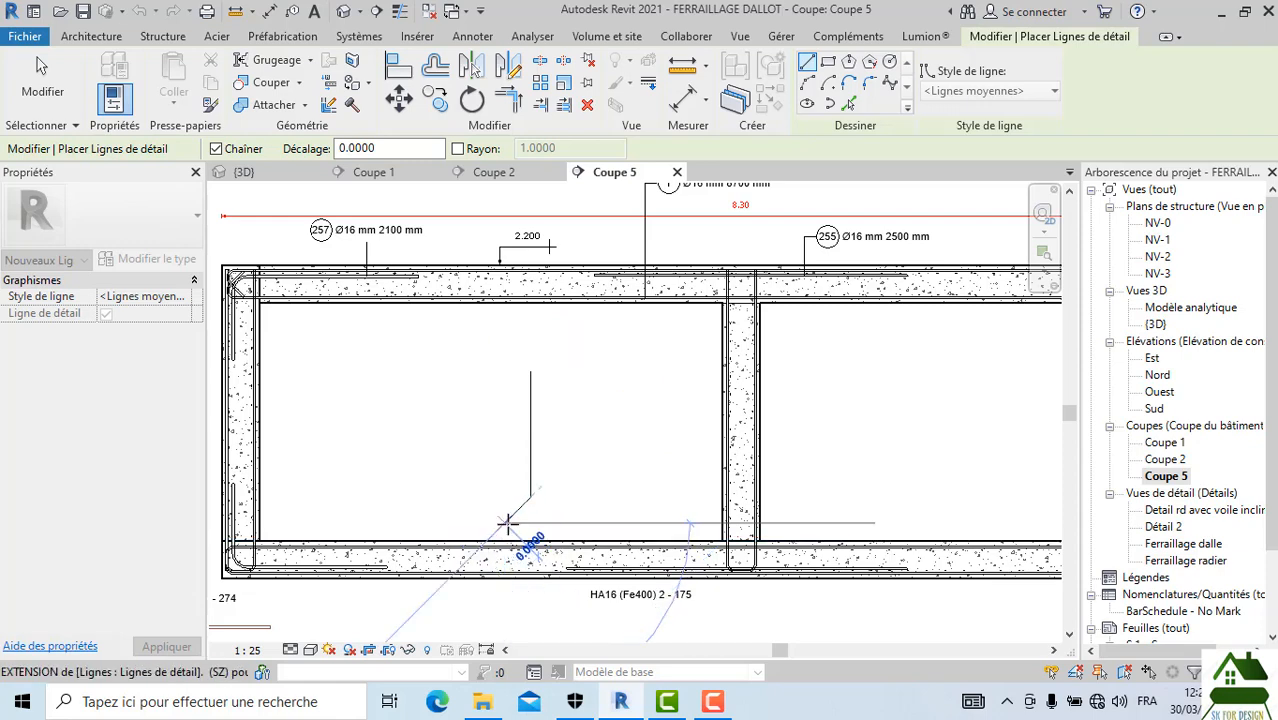
scroll(568, 524, up, 1)
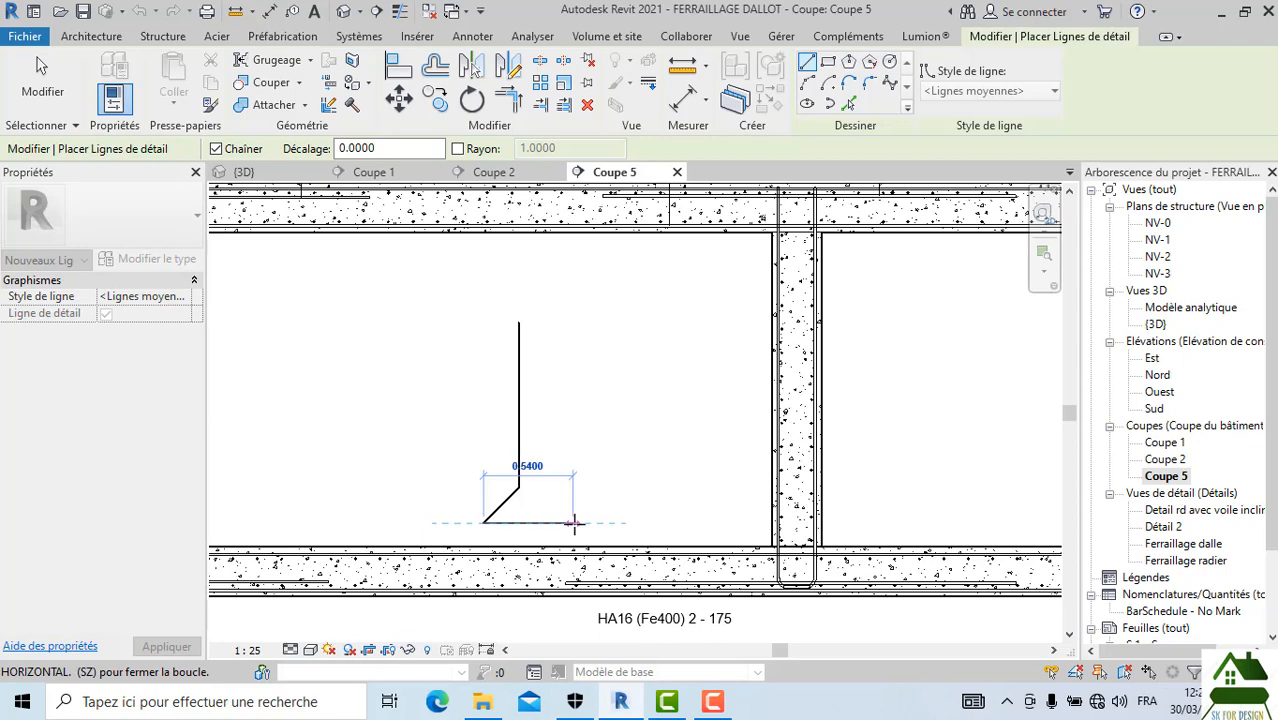
key(Escape)
key(Escape)
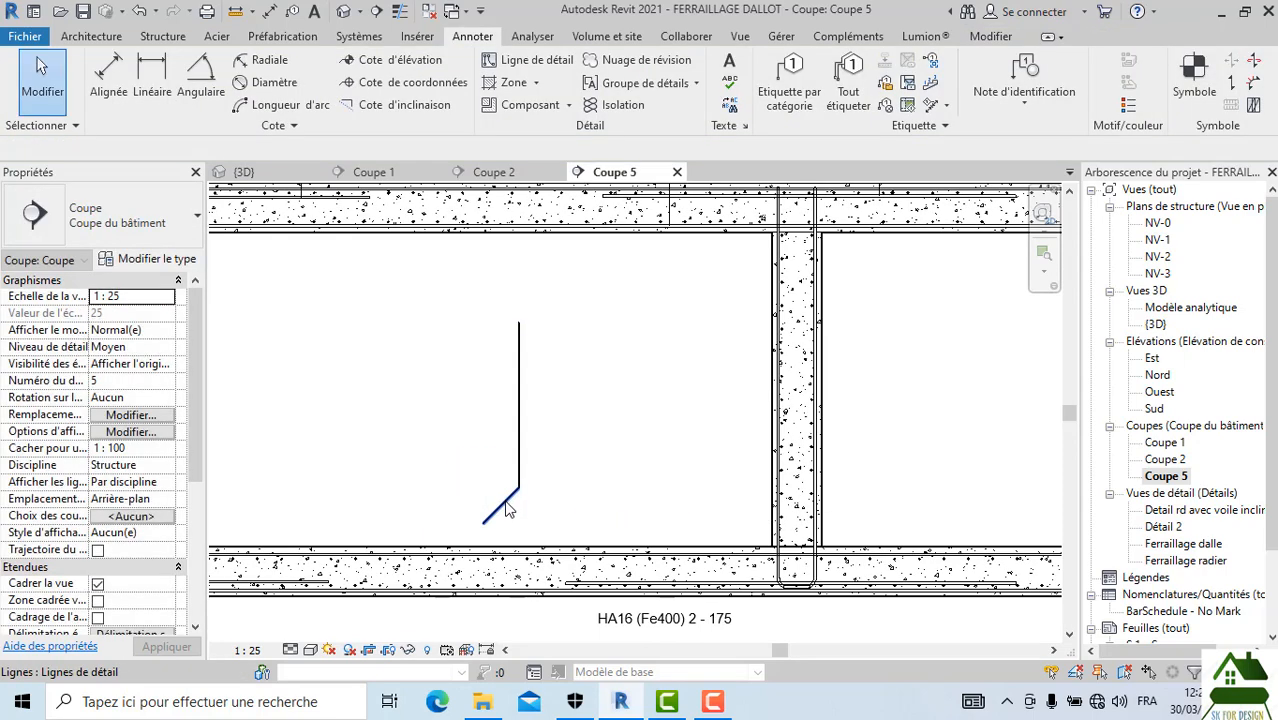
Step: Extend the diagonal detail line down to the bottom slab and lengthen the vertical line upward to about 1.14 m
click(489, 521)
drag(486, 523, 459, 547)
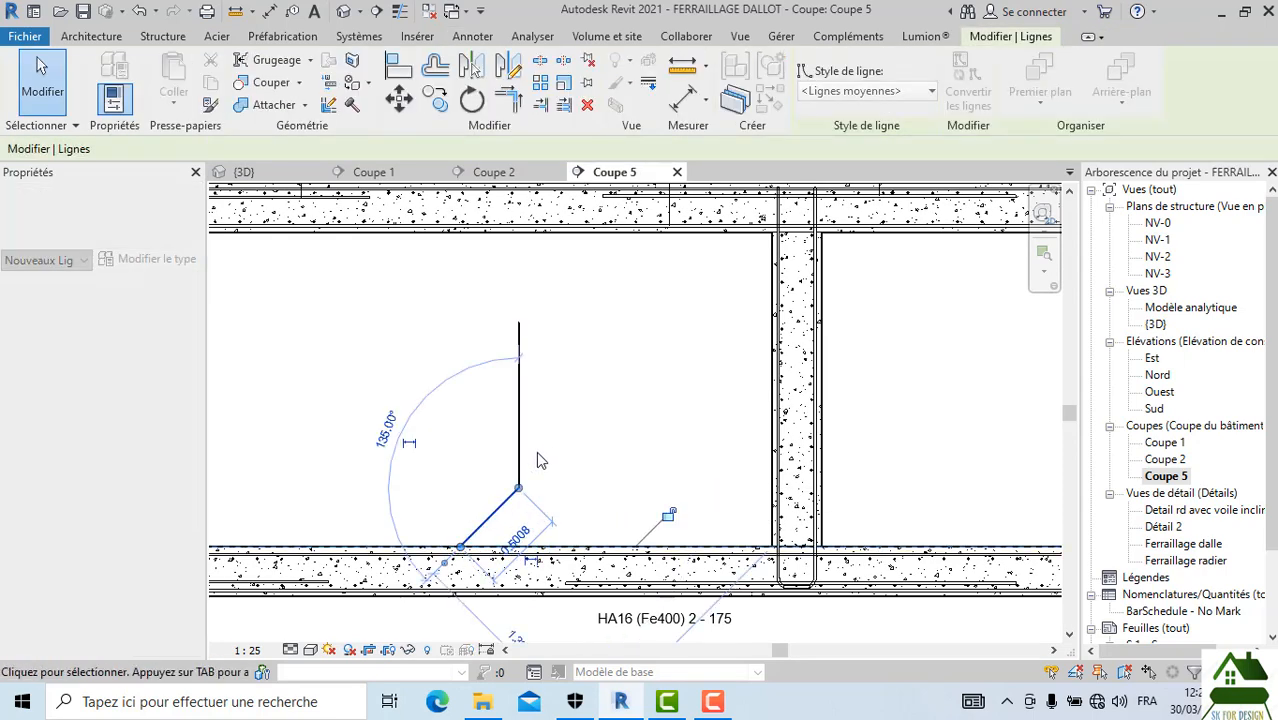
click(521, 349)
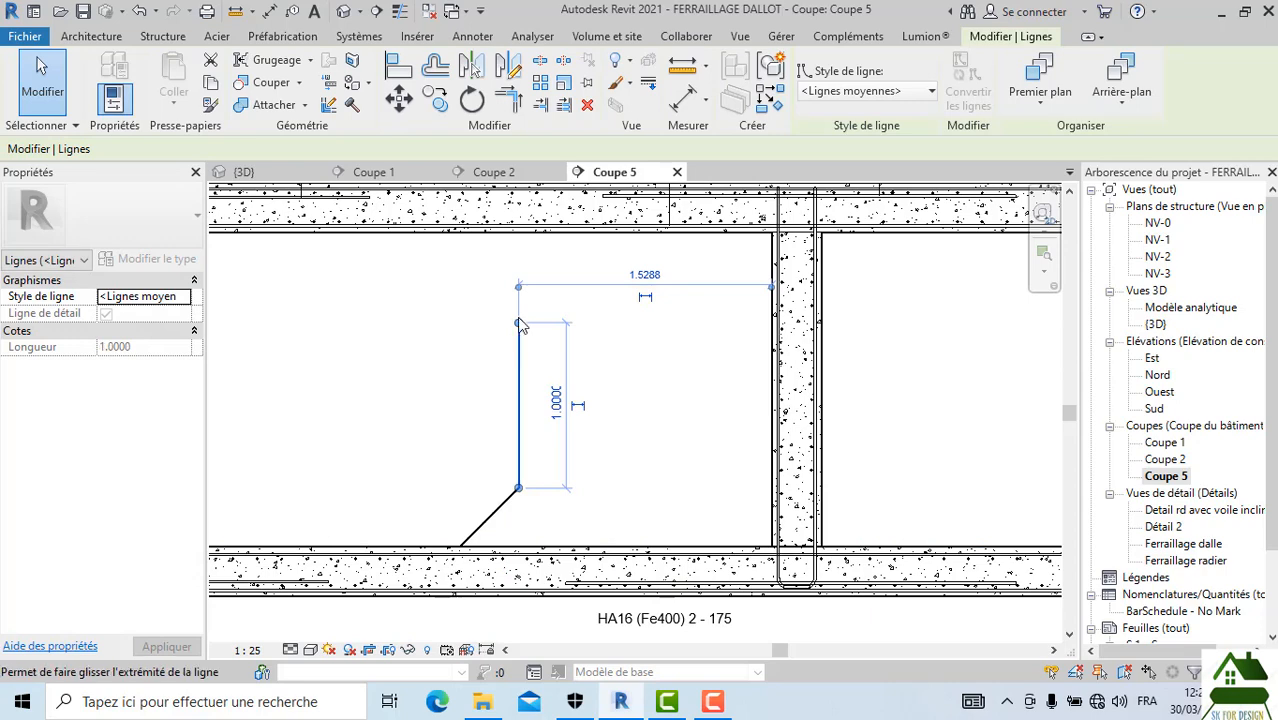
mouse_move(519, 322)
mouse_down()
mouse_move(522, 239)
mouse_move(516, 298)
mouse_up()
Step: Draw a diagonal detail line about 0.57 m long from the vertical line's upper end to the top slab's underside
click(472, 36)
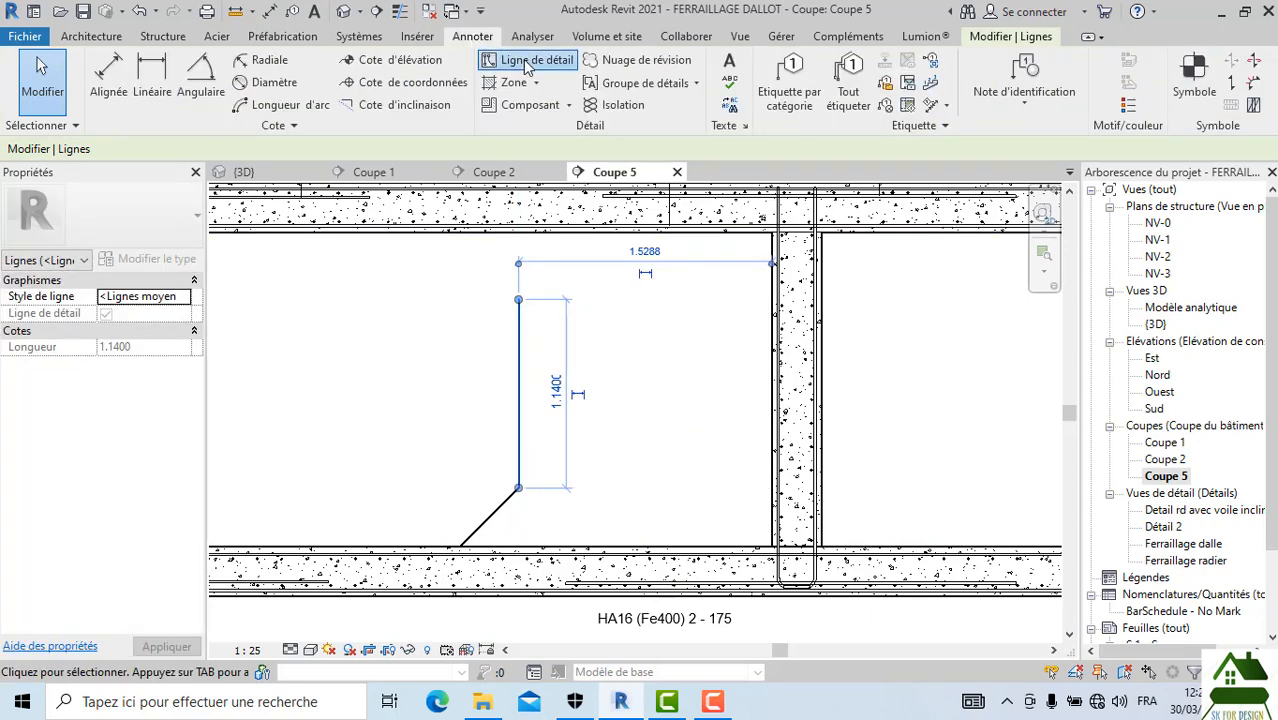
click(505, 57)
click(519, 298)
click(455, 232)
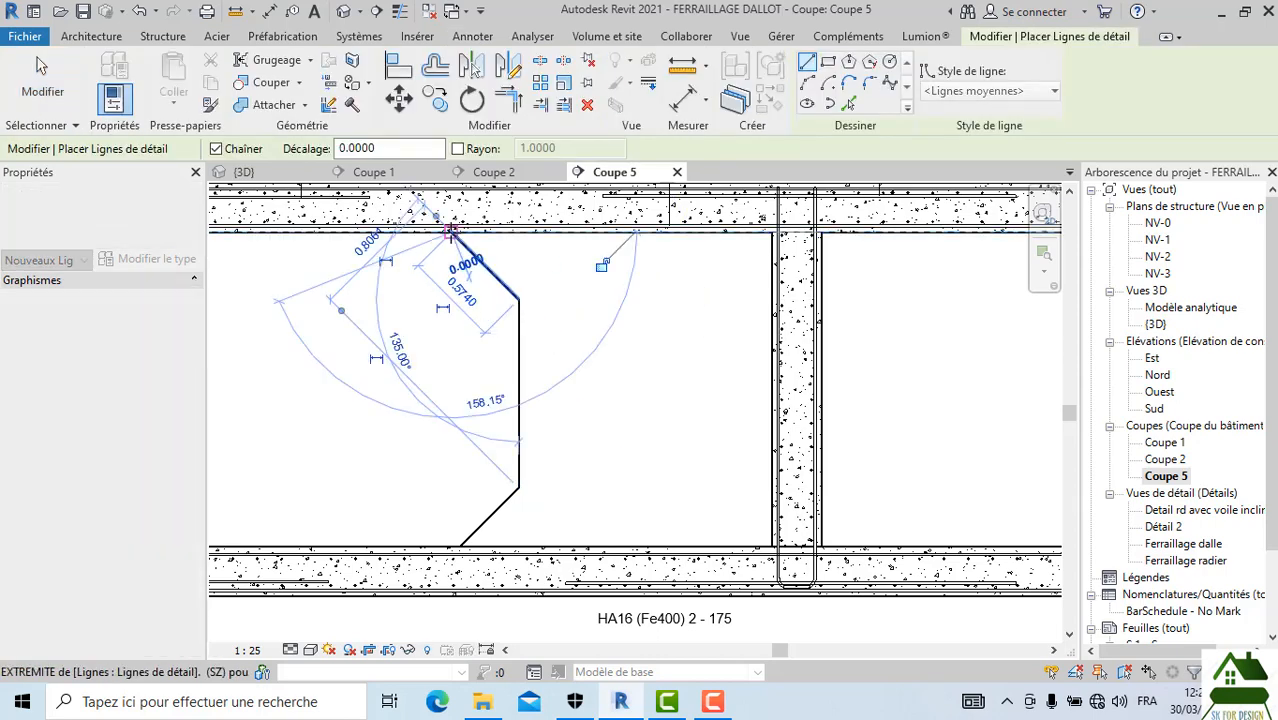
key(Escape)
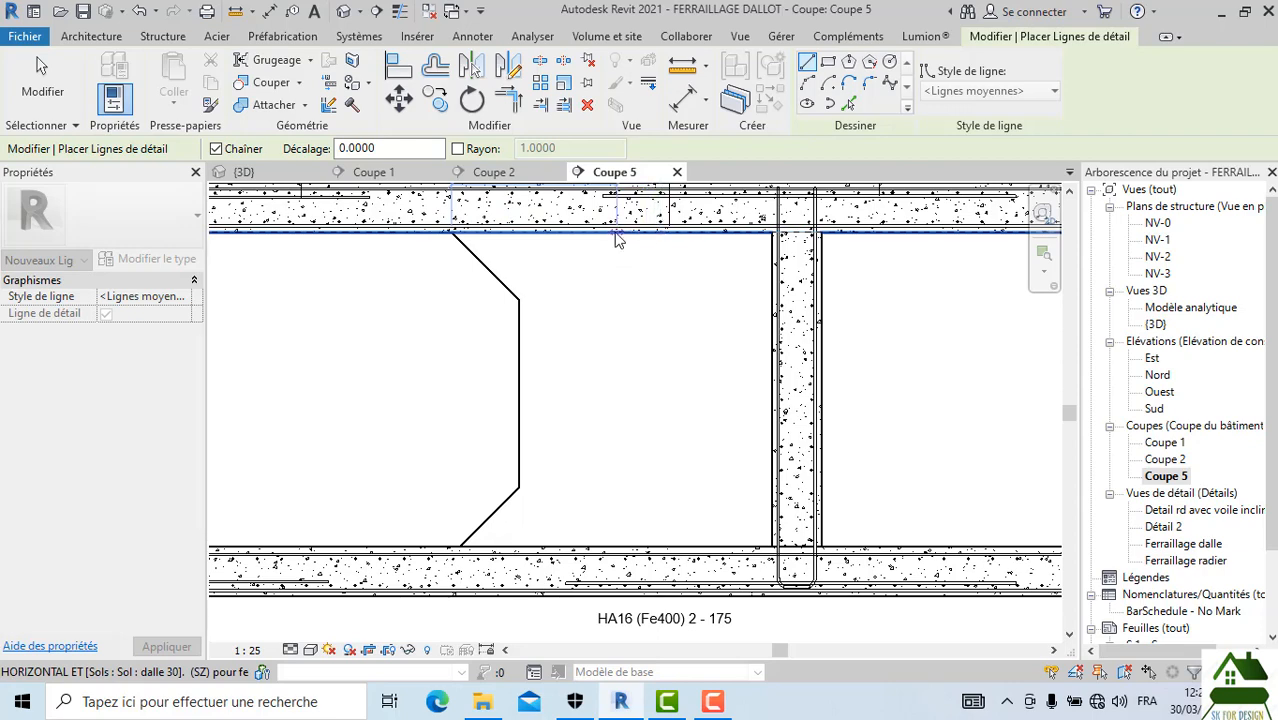
key(Escape)
key(Escape)
Step: Mirror both diagonal detail lines about a drawn vertical axis just to the right of the vertical line
click(491, 281)
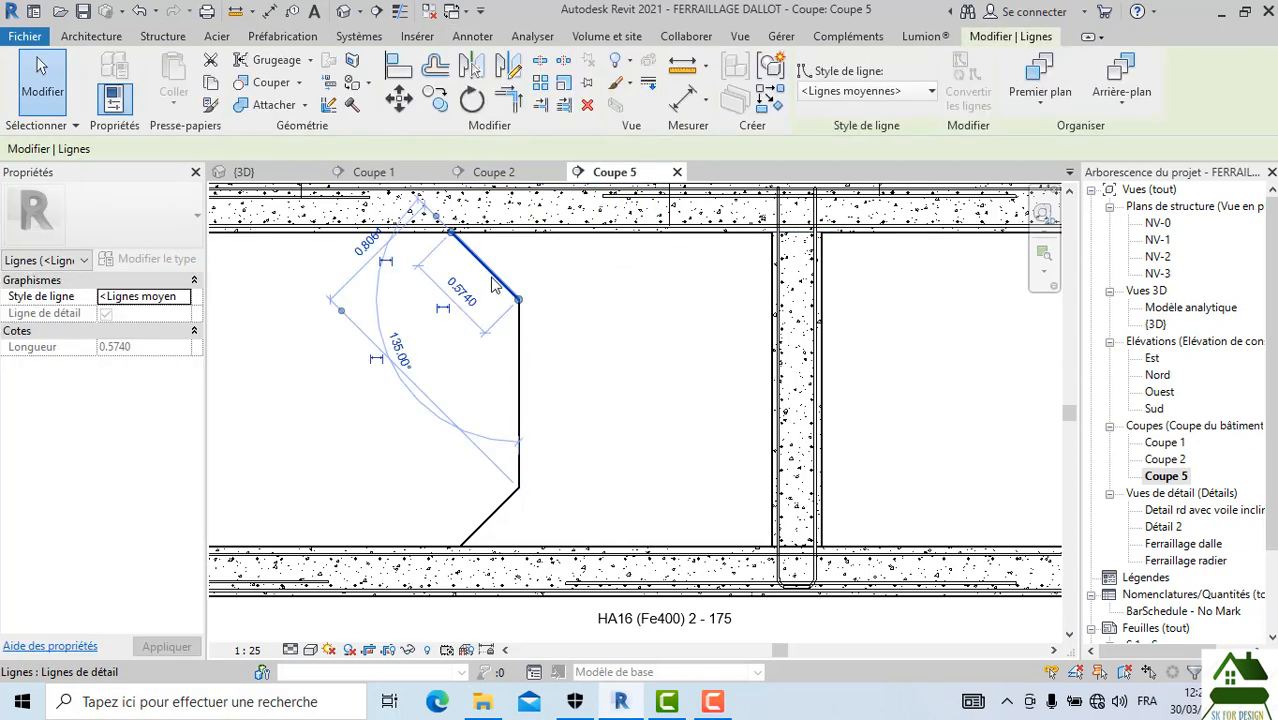
ctrl+click(501, 506)
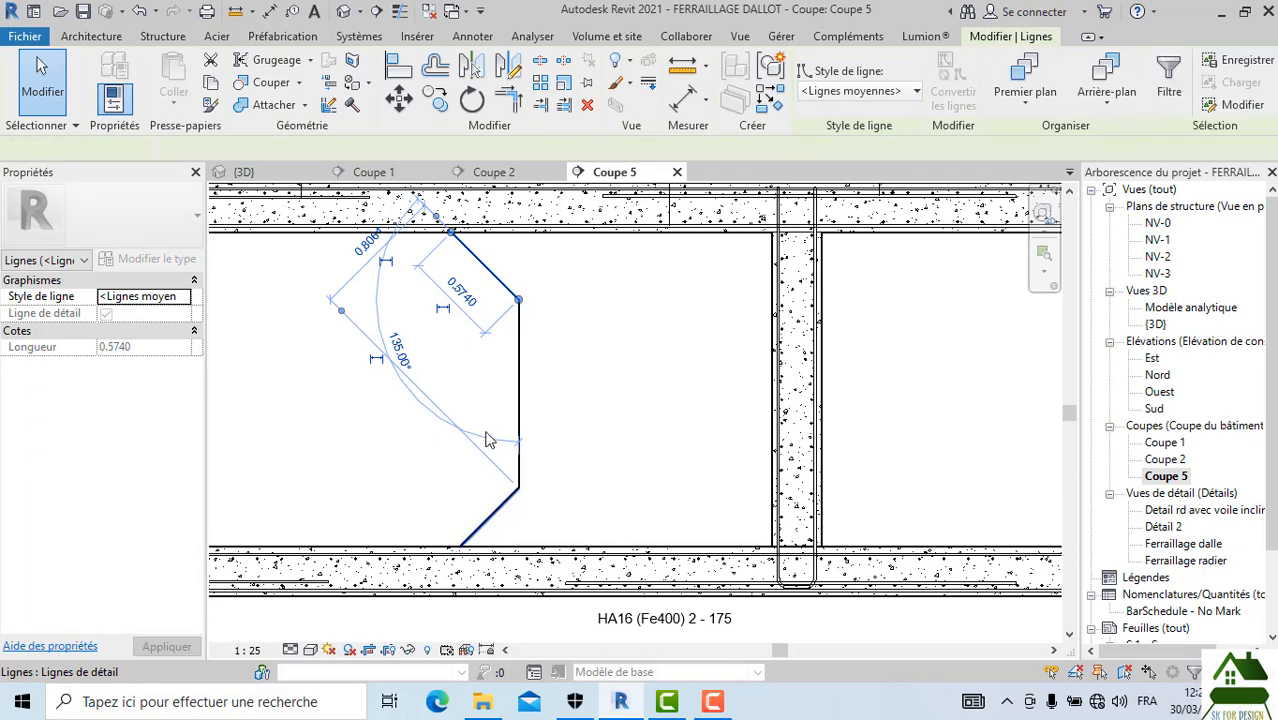
click(508, 65)
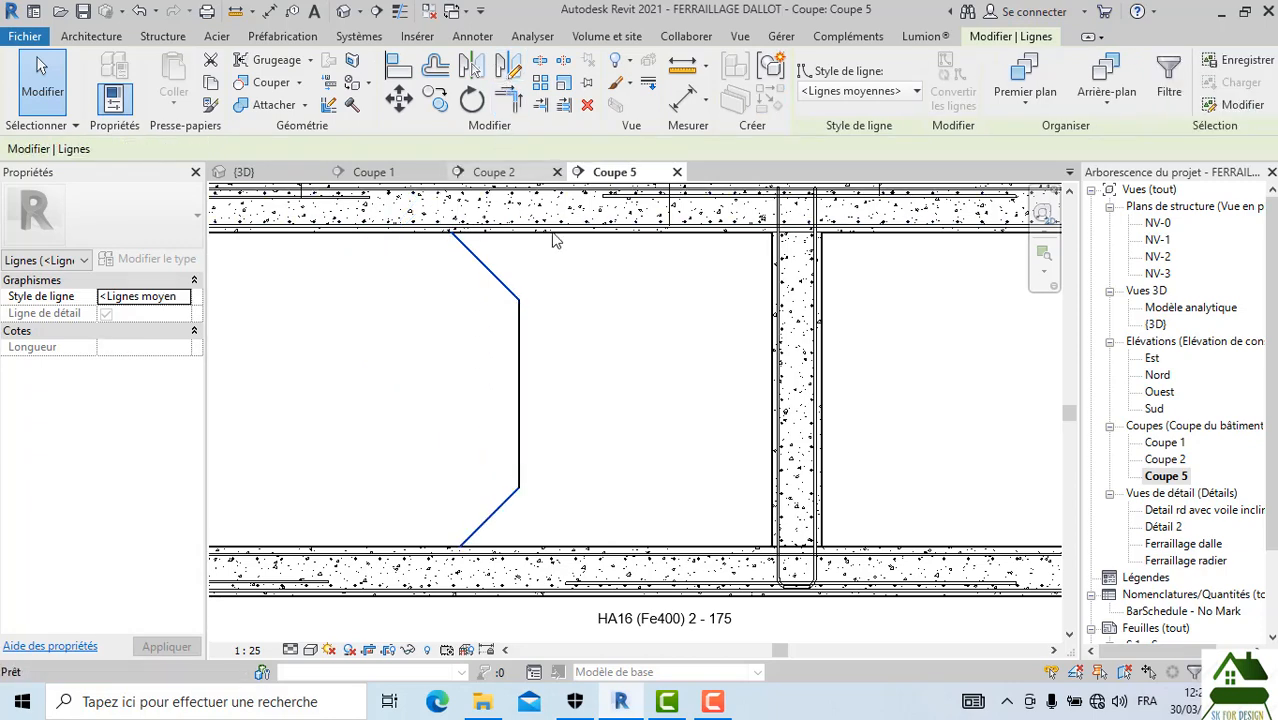
click(543, 346)
click(542, 270)
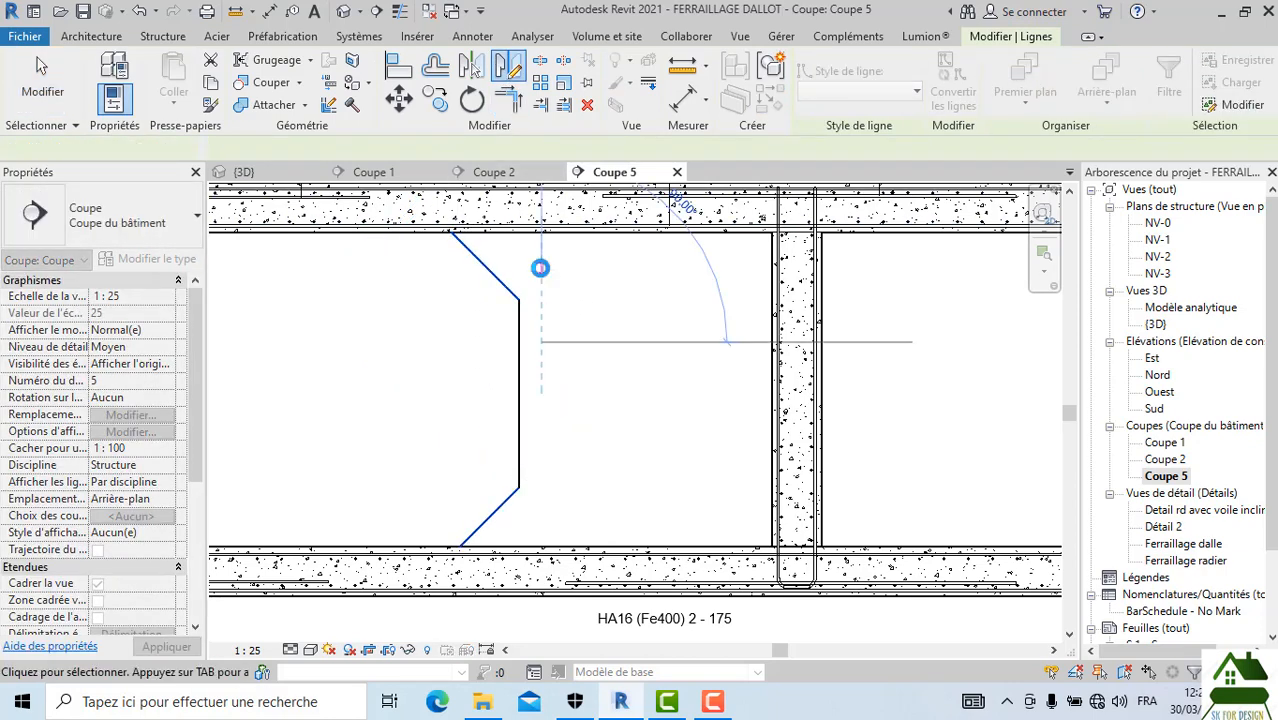
Step: Draw a vertical detail line joining the inner ends of the two mirrored diagonals
click(472, 36)
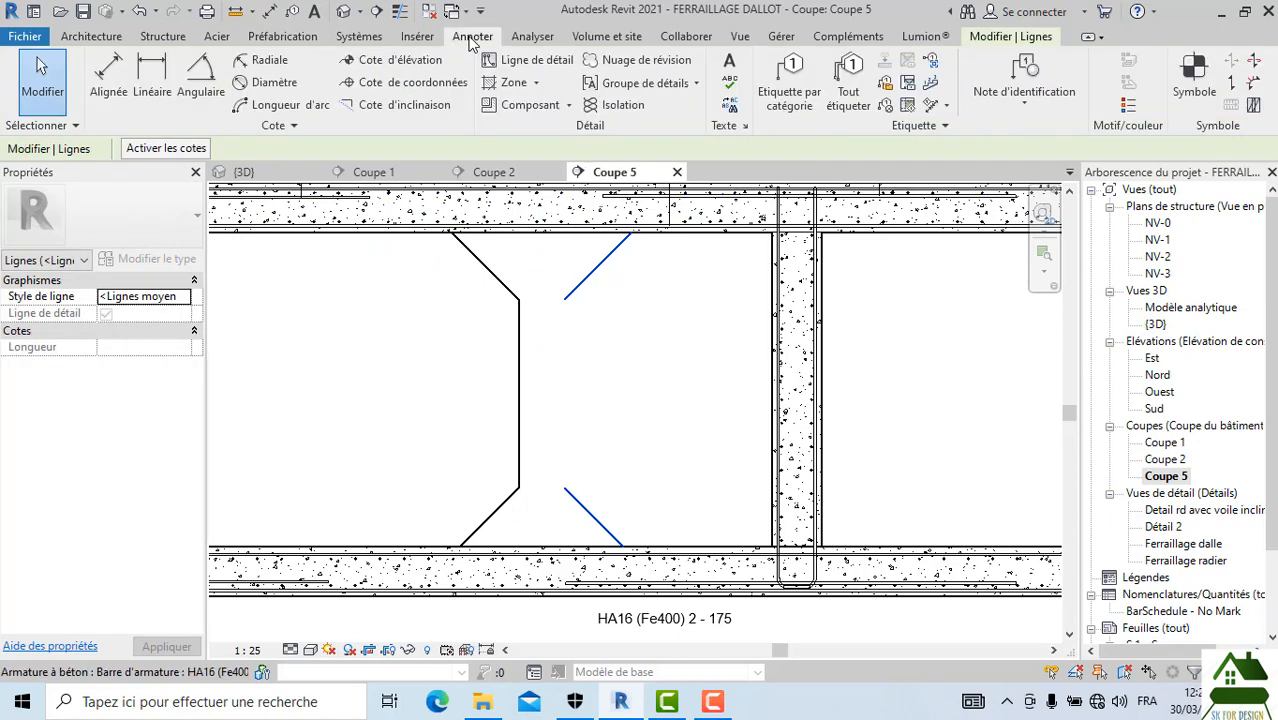
click(112, 78)
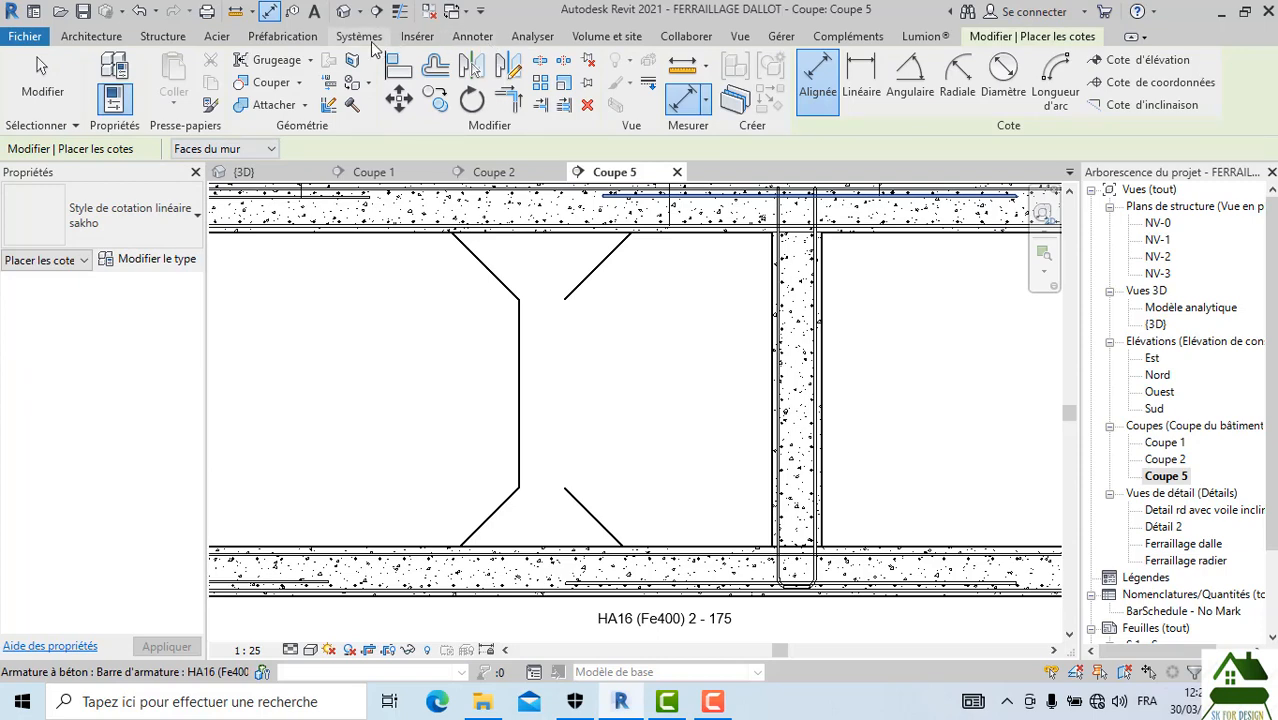
click(485, 38)
click(530, 60)
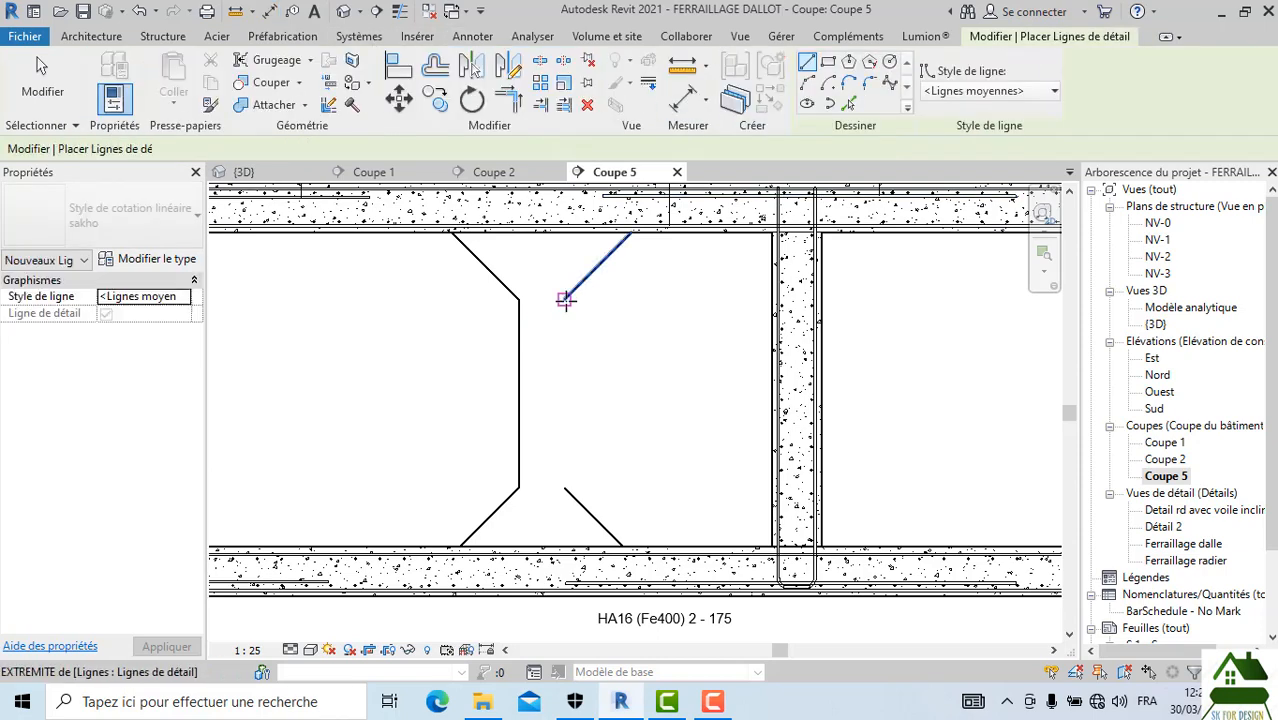
click(565, 298)
click(565, 488)
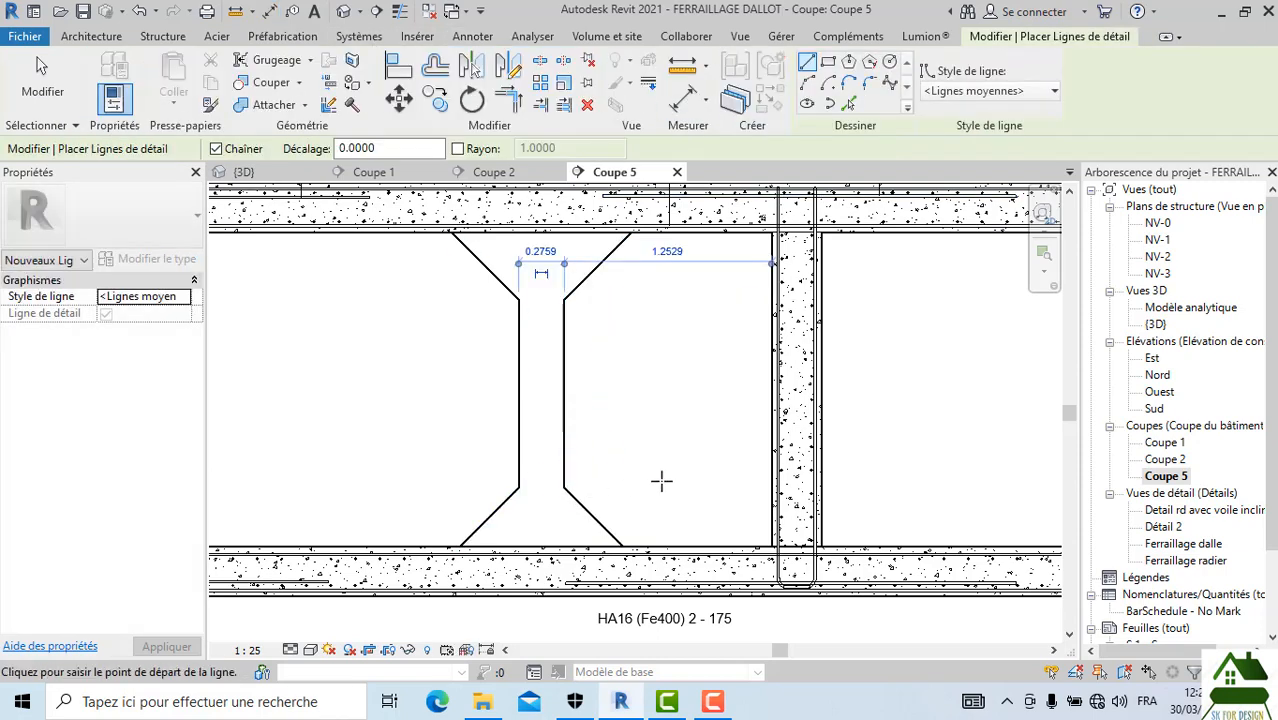
Step: Draw a detail line along the bottom slab's upper face between the feet of the two lower diagonals
click(620, 544)
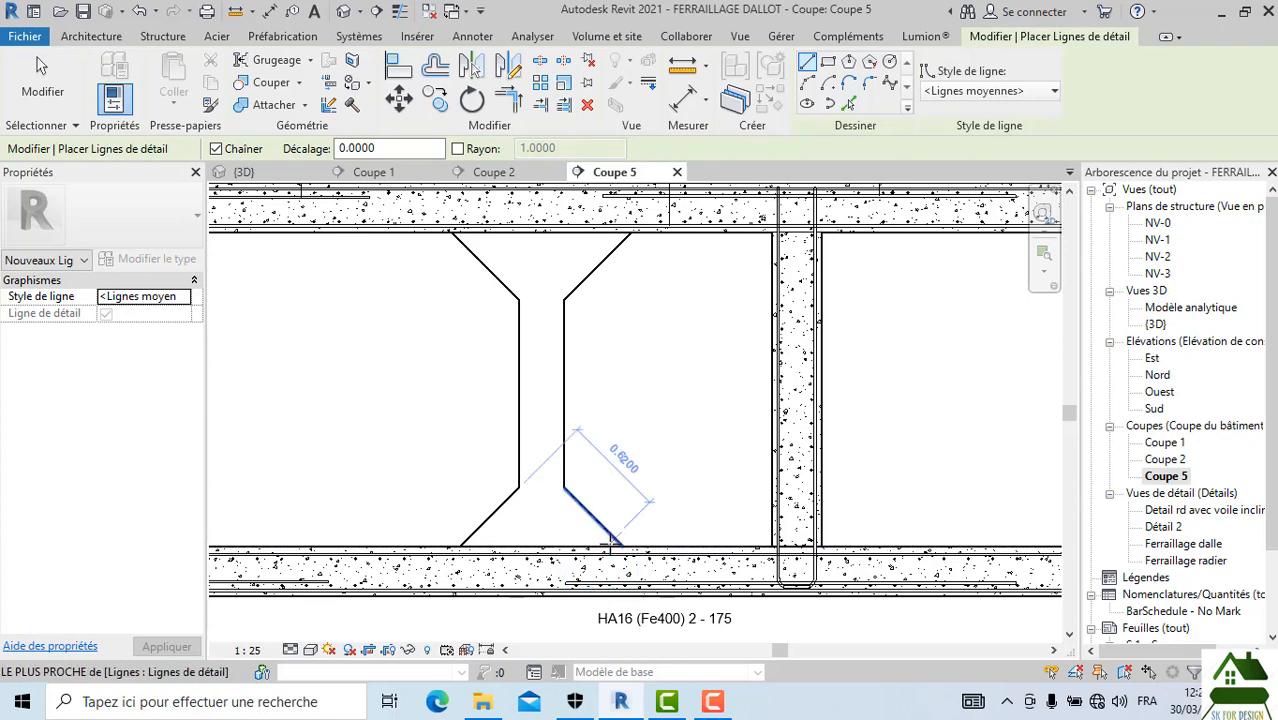
key(Escape)
click(622, 545)
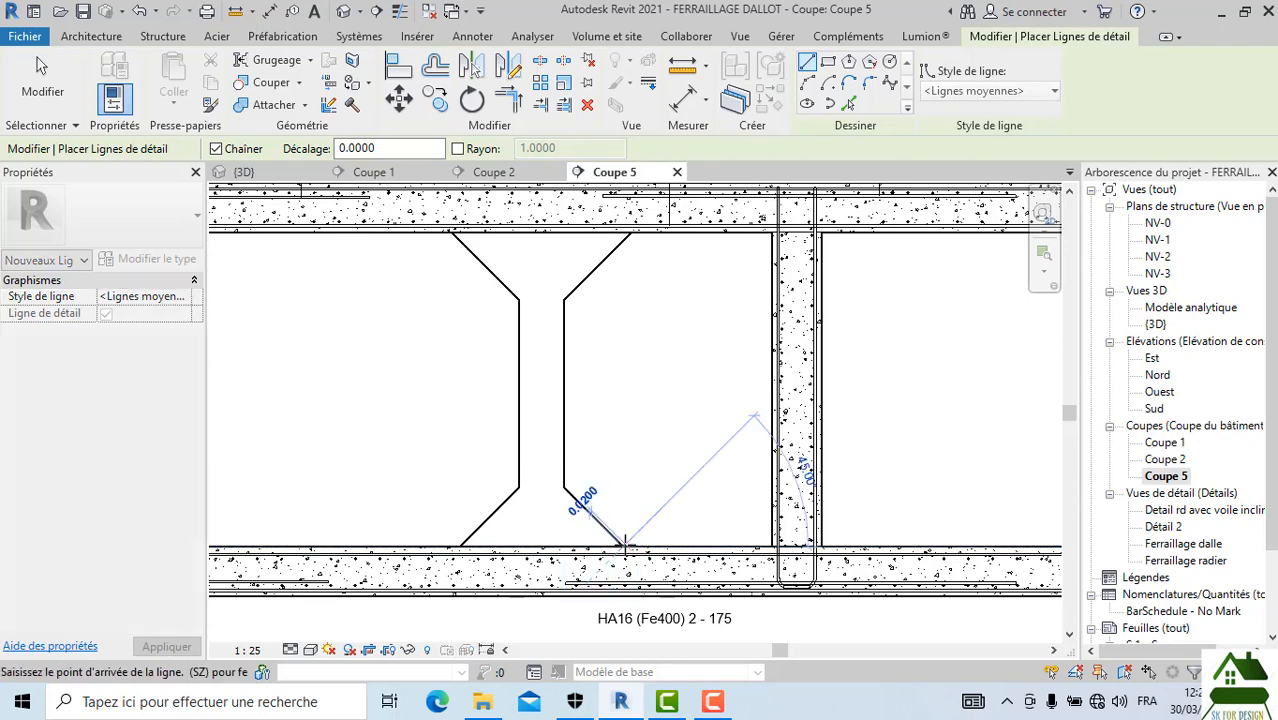
click(460, 546)
key(Escape)
key(Escape)
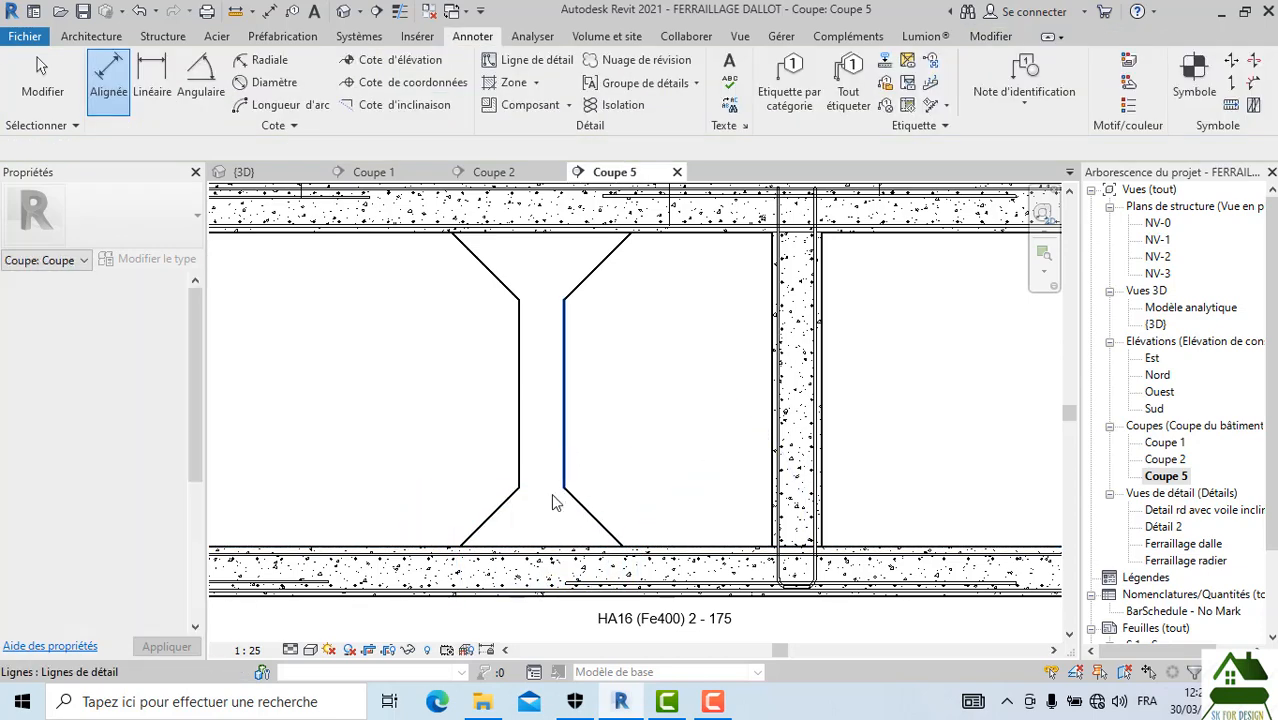
Step: Examine the I-shaped outline in the left cell in relation to the surrounding slabs, walls and reinforcement
scroll(551, 493, down, 2)
scroll(616, 443, up, 1)
scroll(625, 424, down, 2)
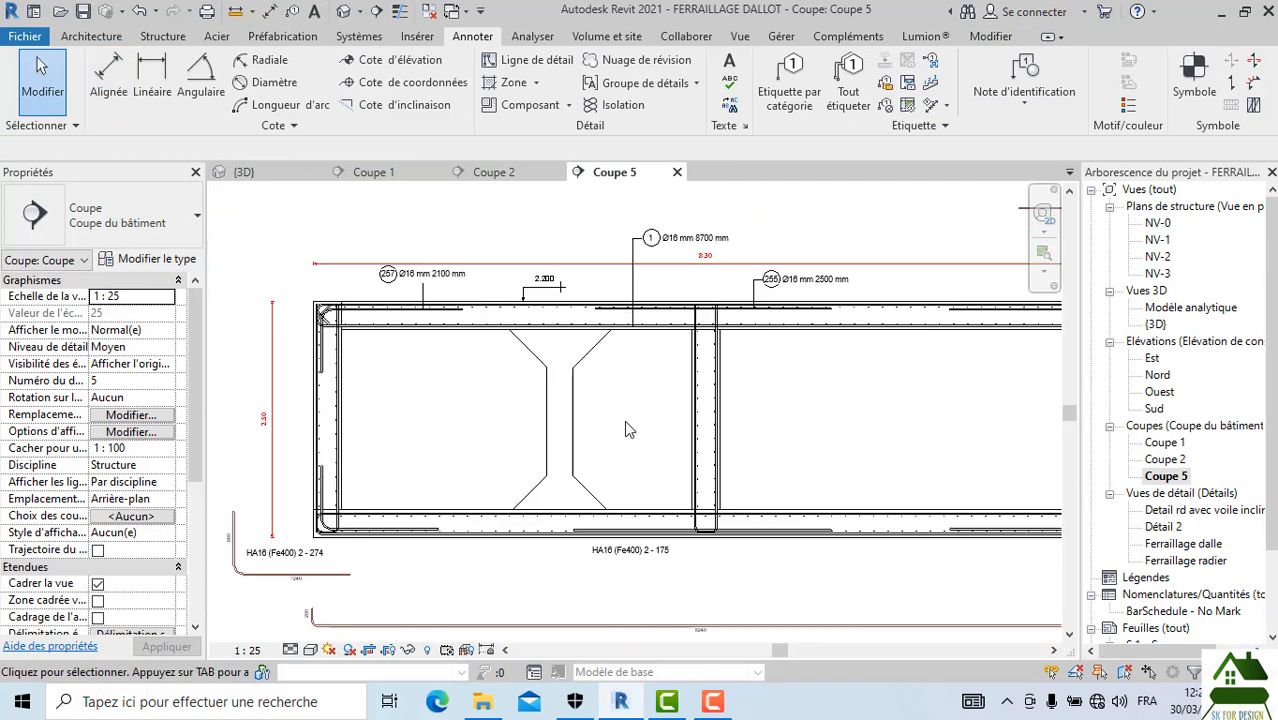
scroll(628, 423, up, 1)
scroll(628, 424, down, 4)
scroll(604, 432, up, 5)
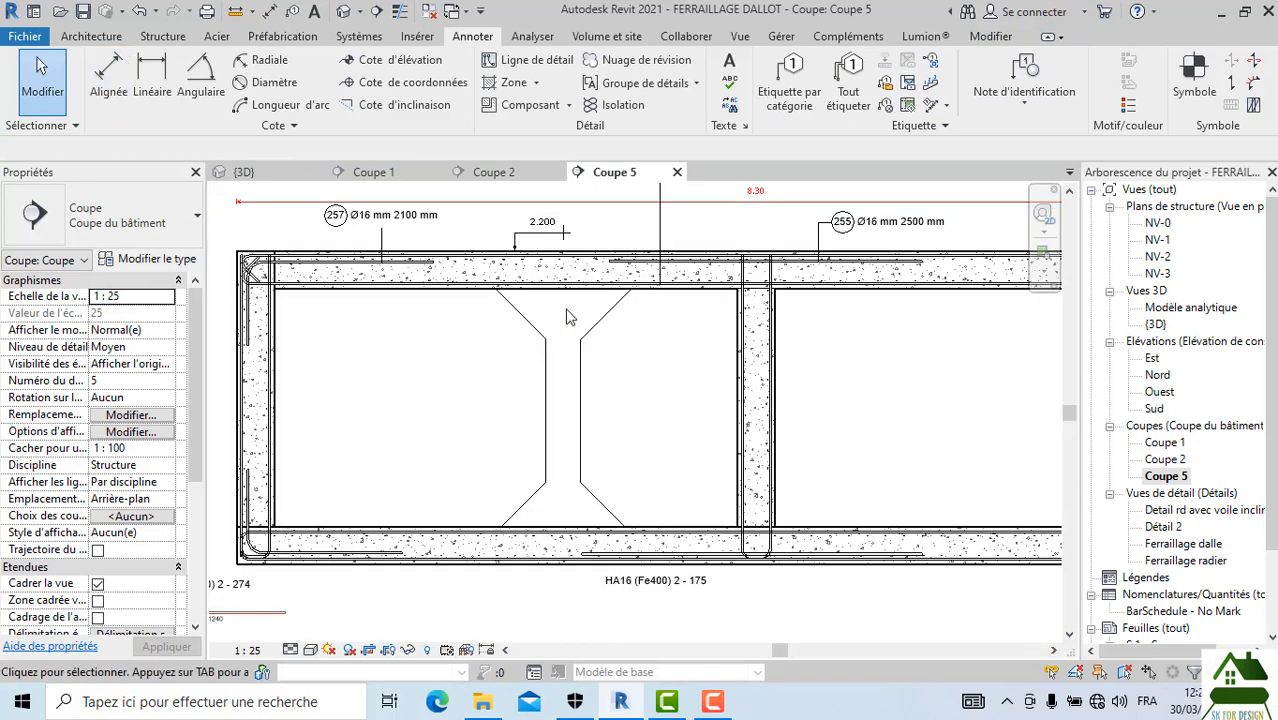
scroll(570, 314, up, 3)
scroll(571, 362, down, 2)
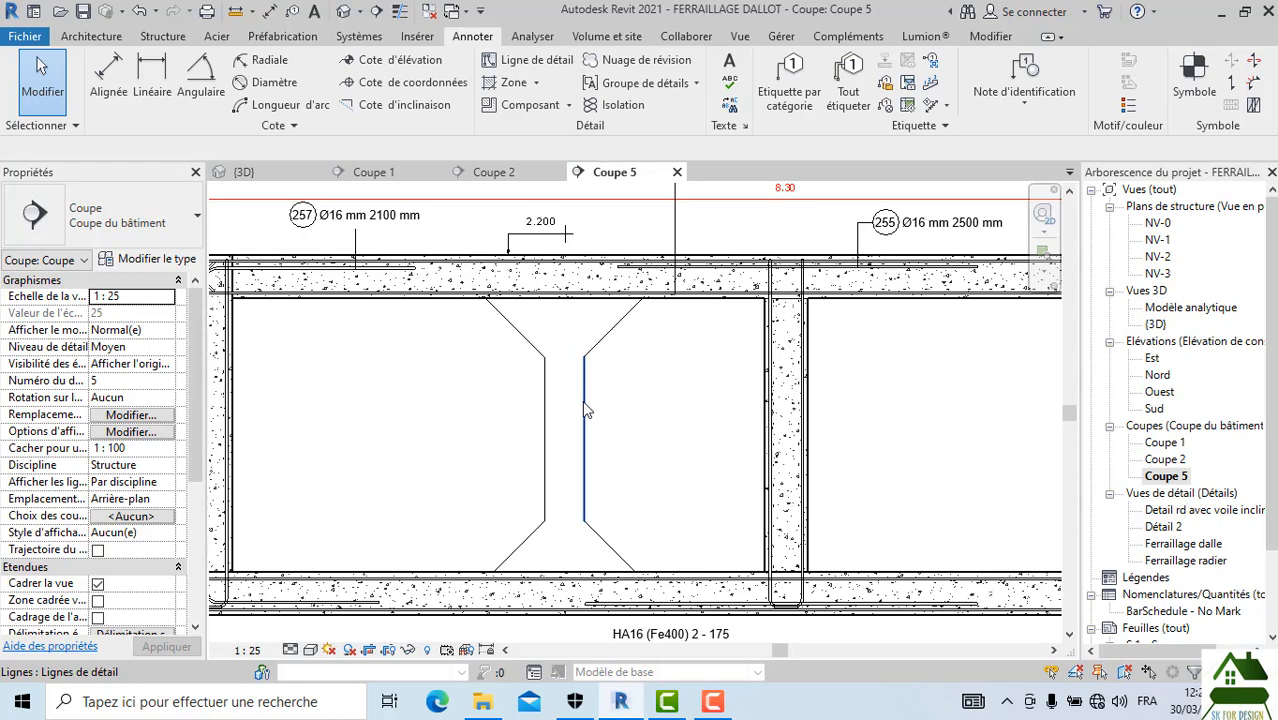
scroll(586, 410, down, 2)
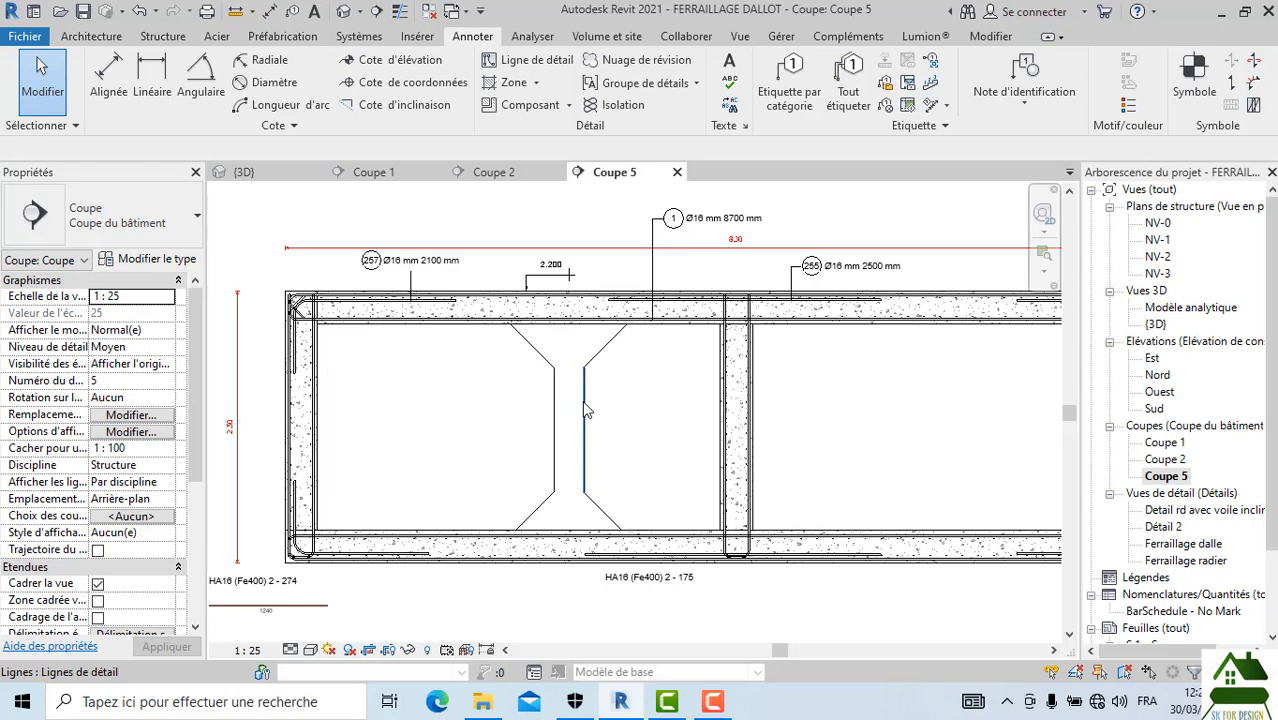
scroll(593, 437, down, 2)
scroll(662, 436, up, 2)
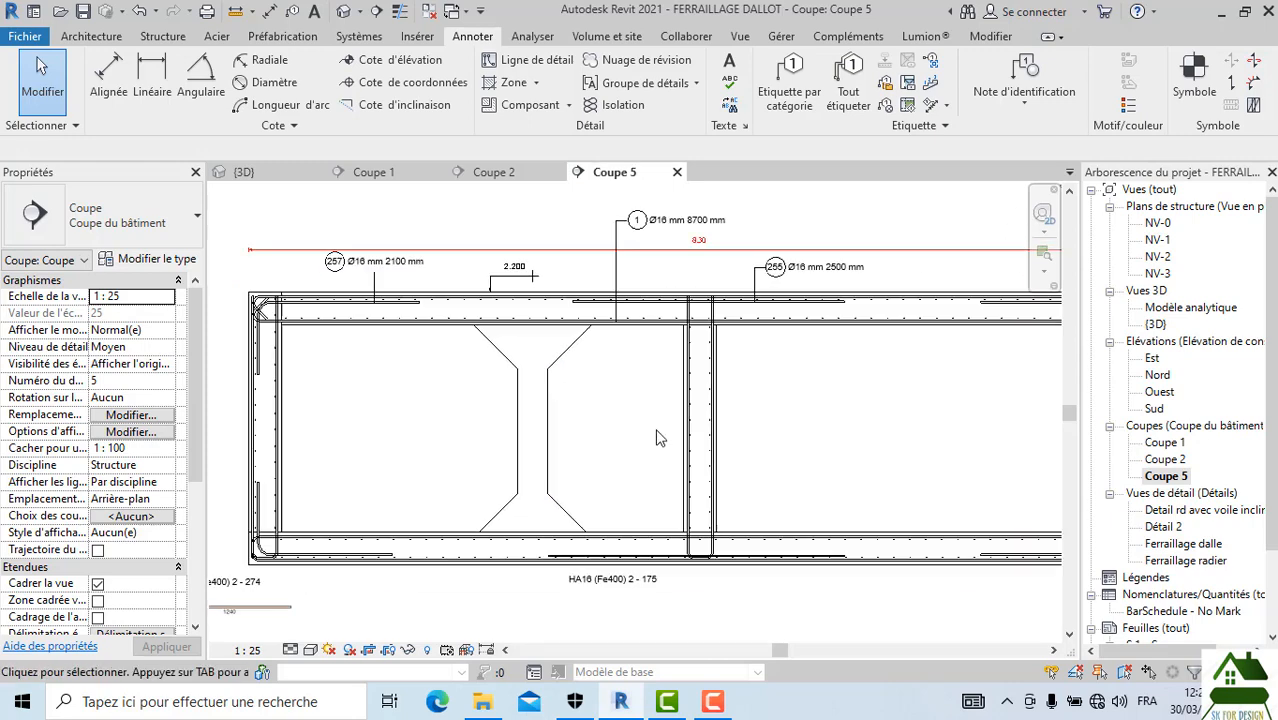
Step: Examine the culvert section around the central wall, comparing the outlined left cell with the right cell
scroll(338, 340, down, 1)
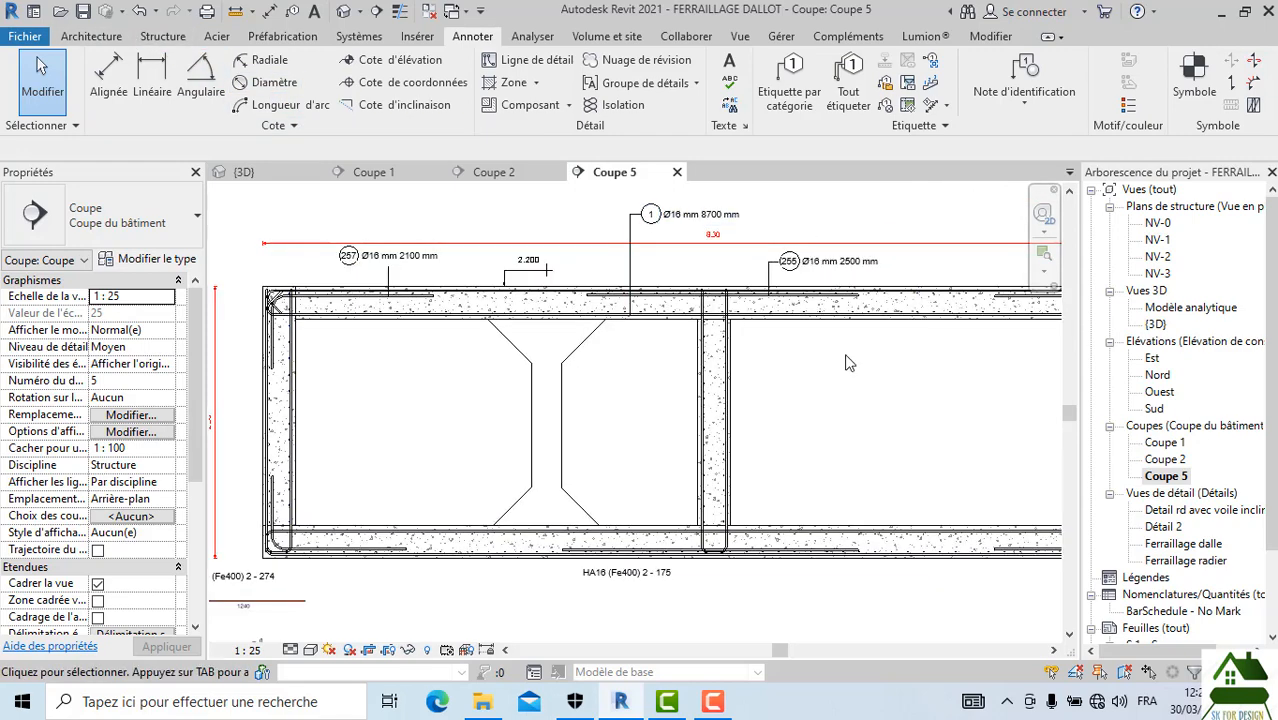
scroll(851, 362, down, 1)
scroll(358, 480, down, 1)
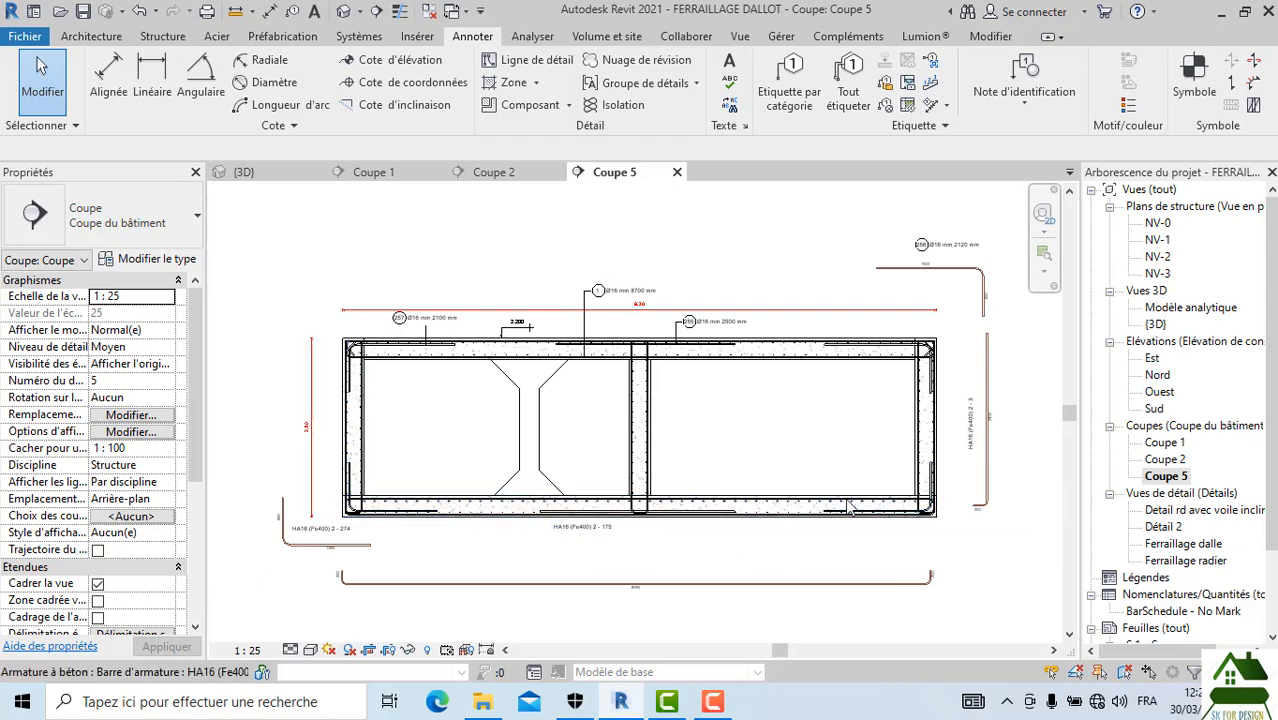
scroll(632, 360, up, 1)
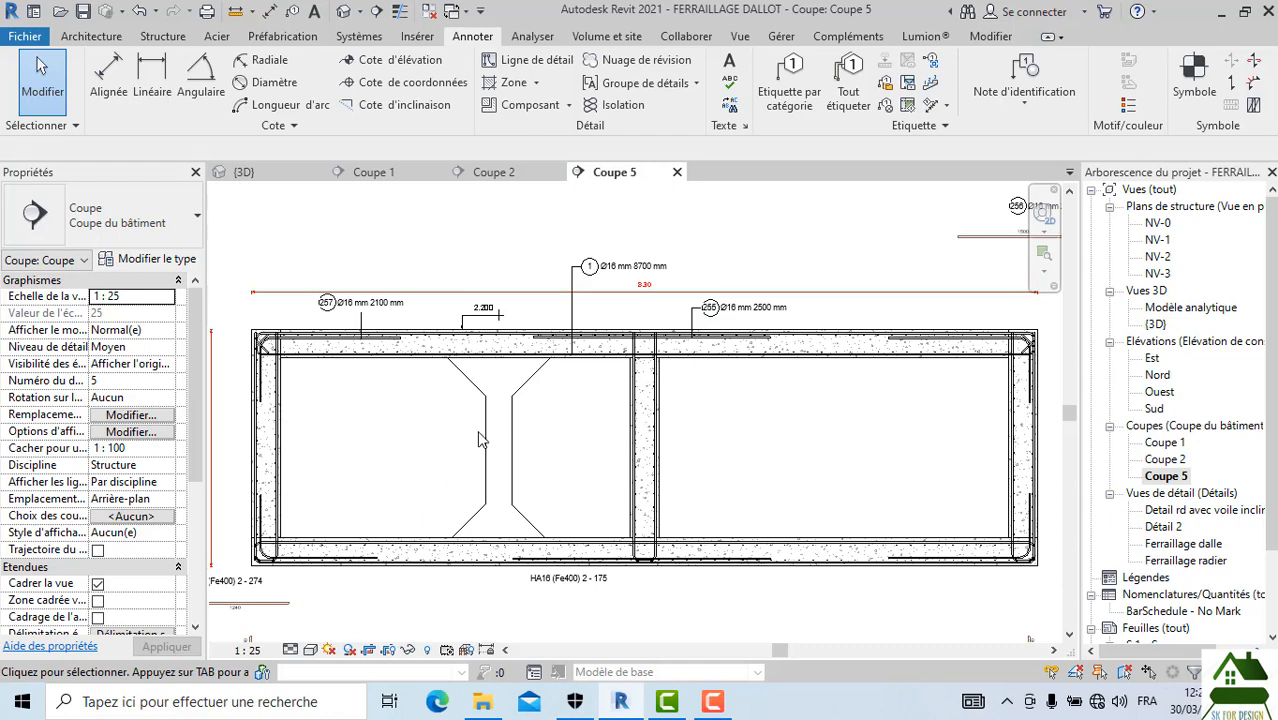
scroll(655, 345, up, 1)
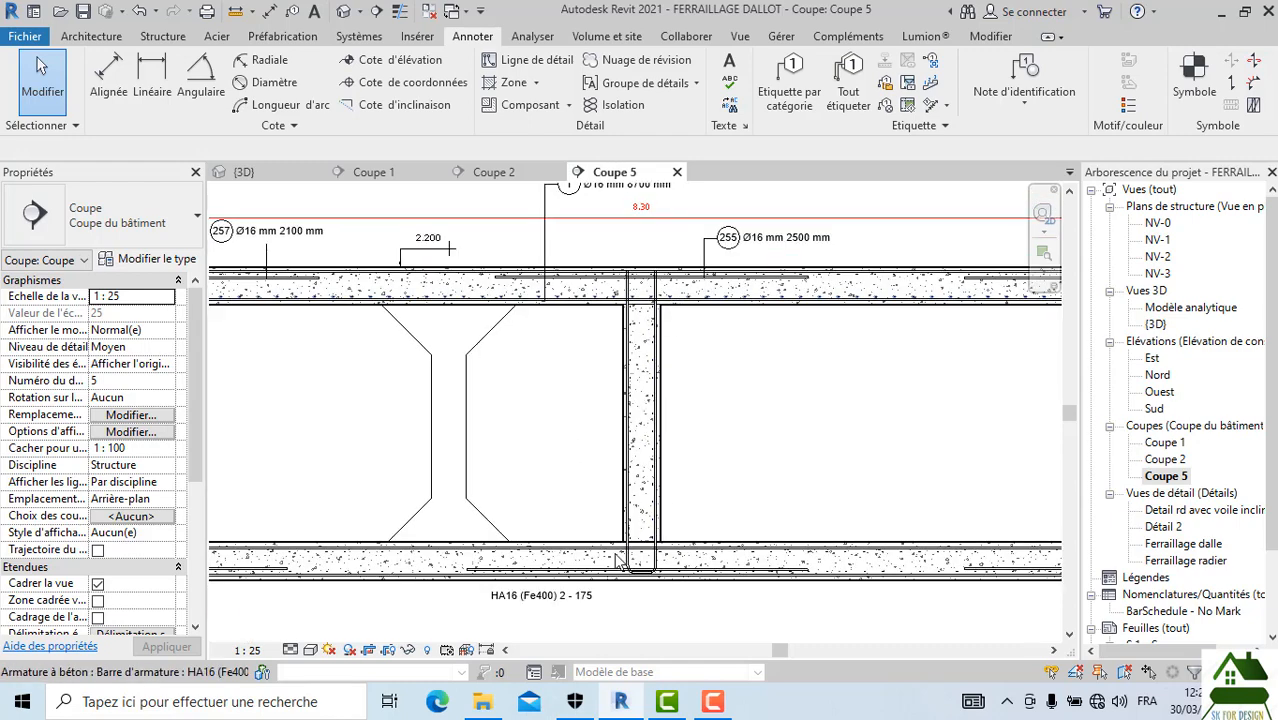
scroll(612, 365, up, 1)
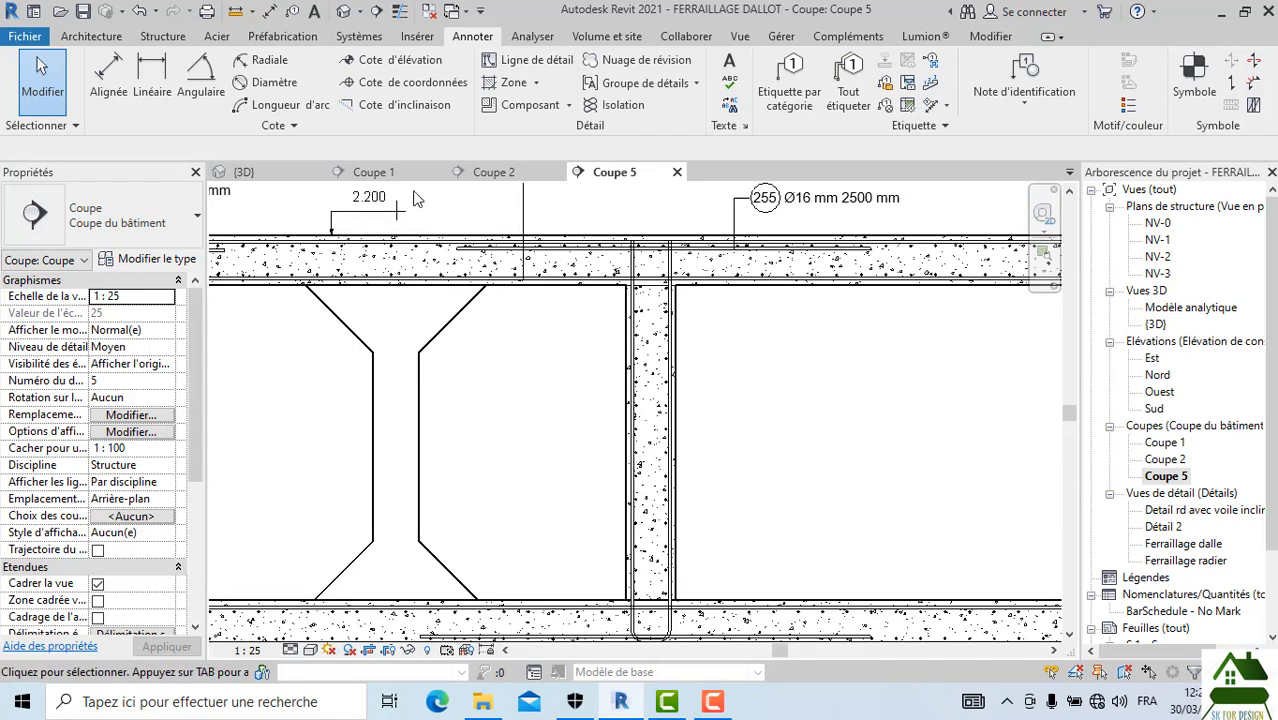
scroll(533, 346, down, 1)
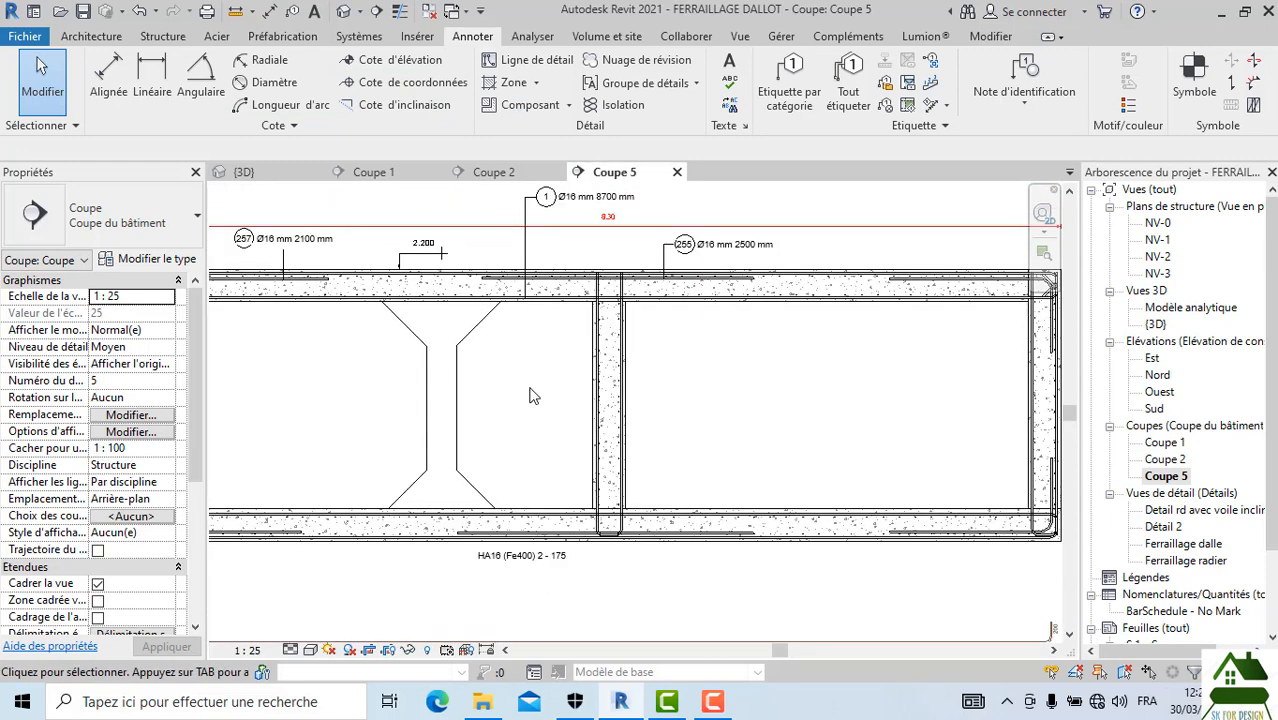
scroll(533, 398, down, 1)
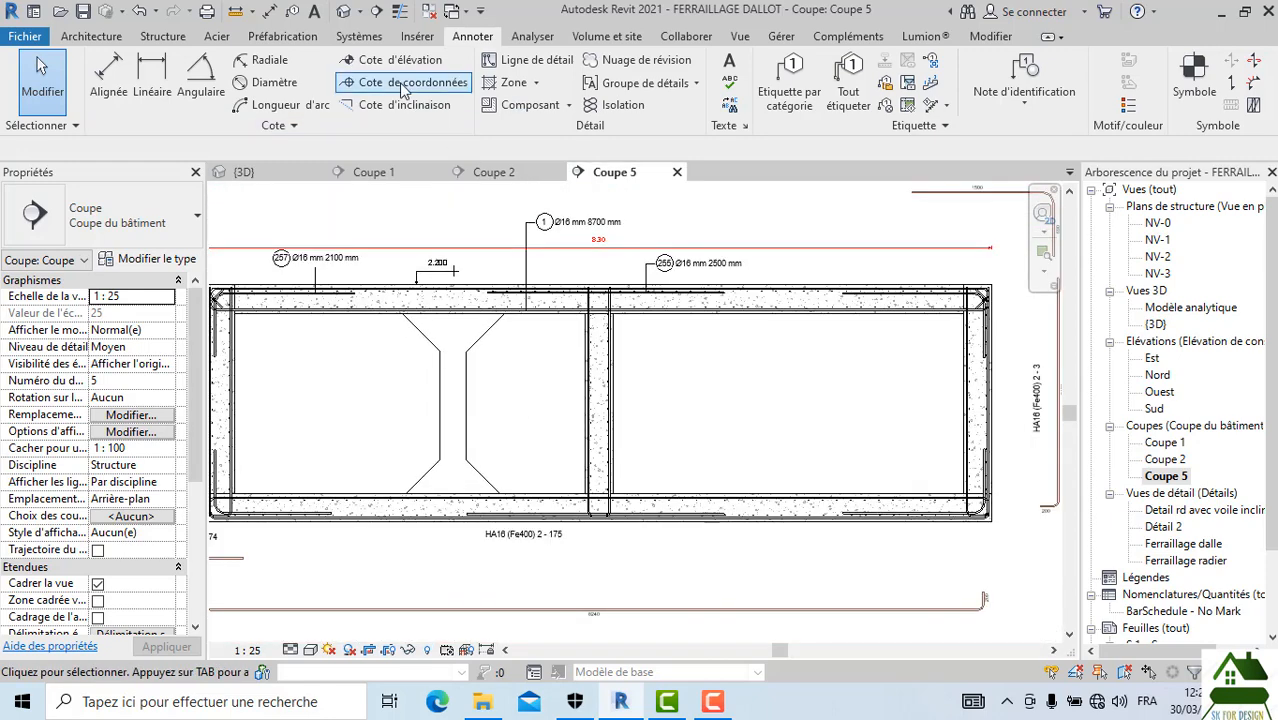
Step: Draw a 45° detail line about 0.71 long from the central wall's left face up to the top slab's underside
click(510, 65)
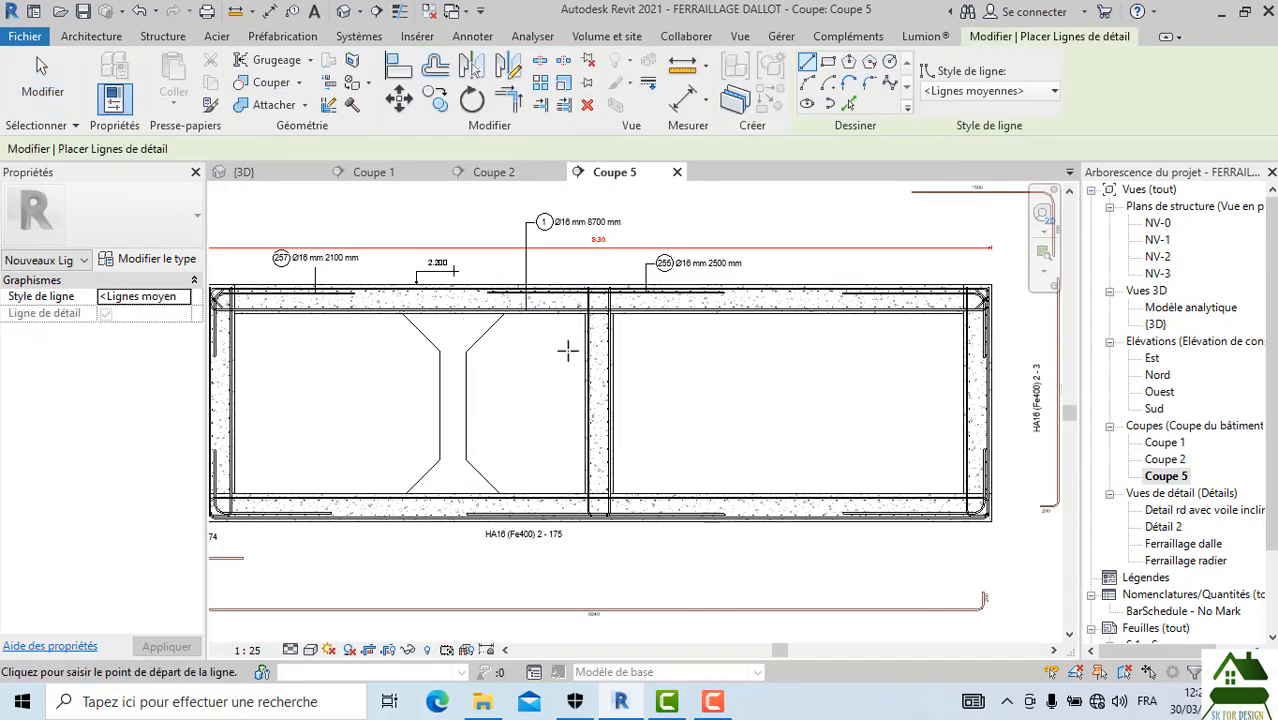
scroll(571, 348, up, 2)
click(596, 366)
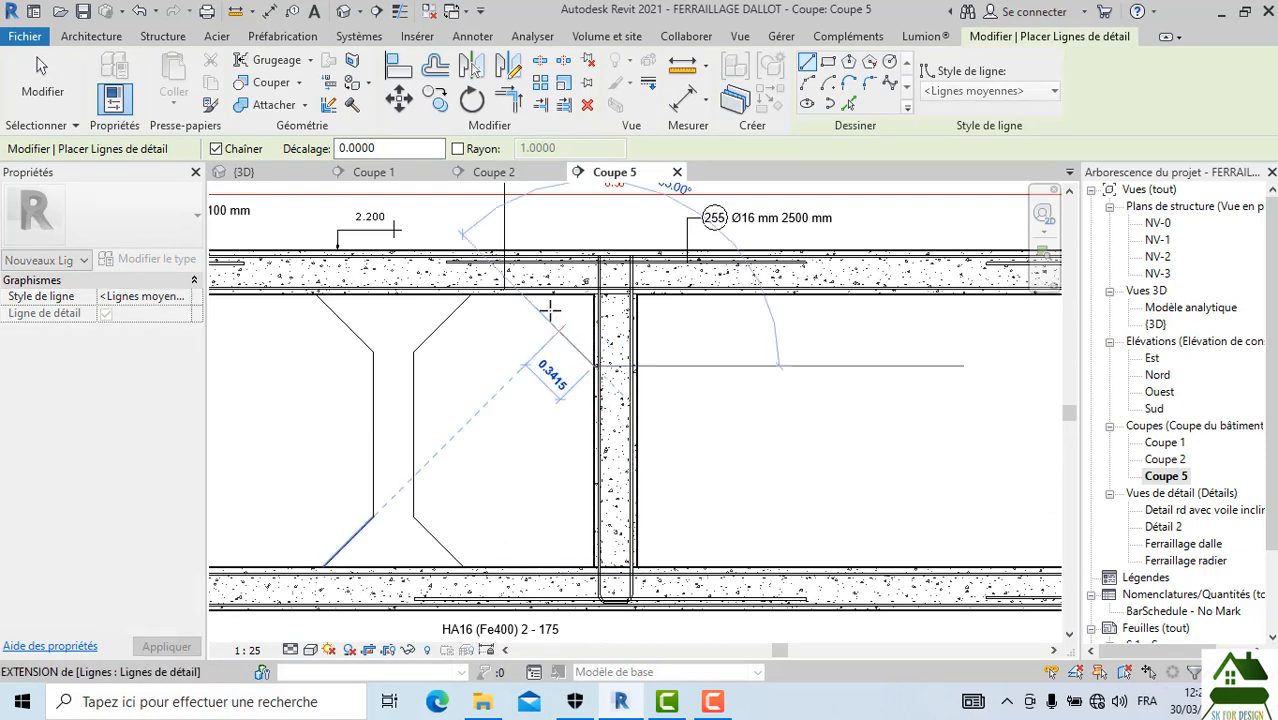
scroll(540, 310, up, 2)
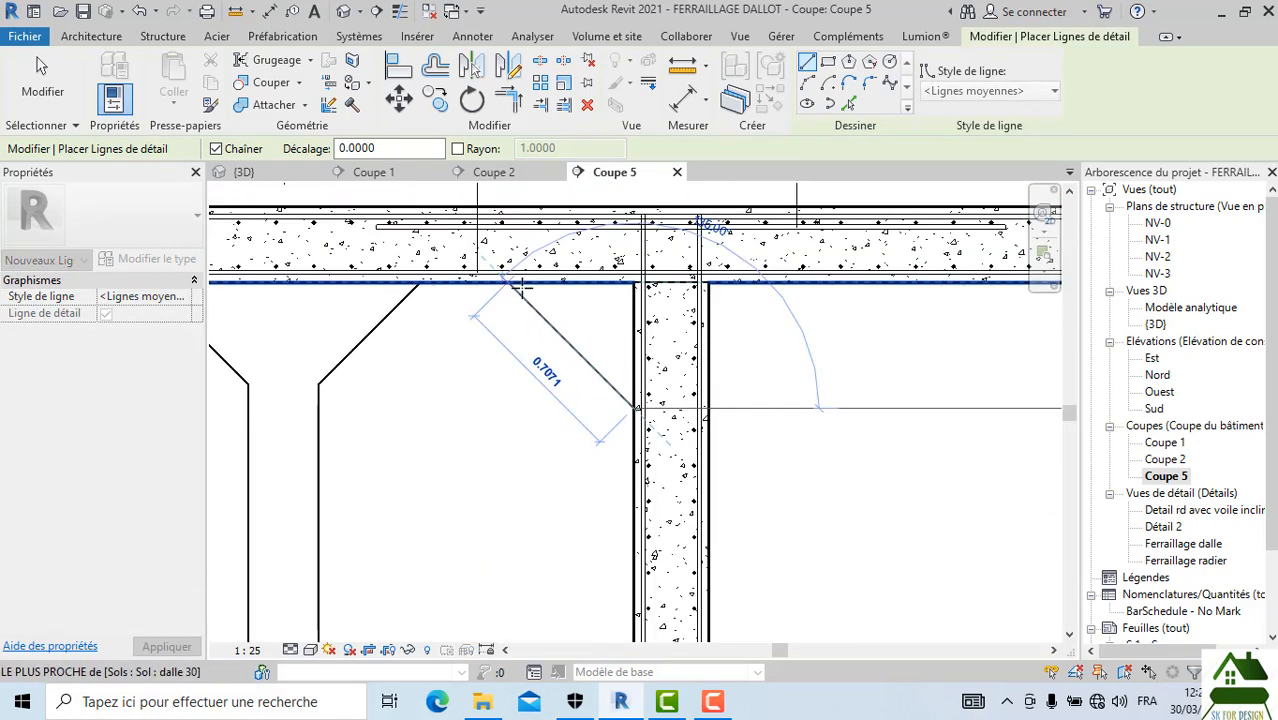
scroll(541, 308, down, 2)
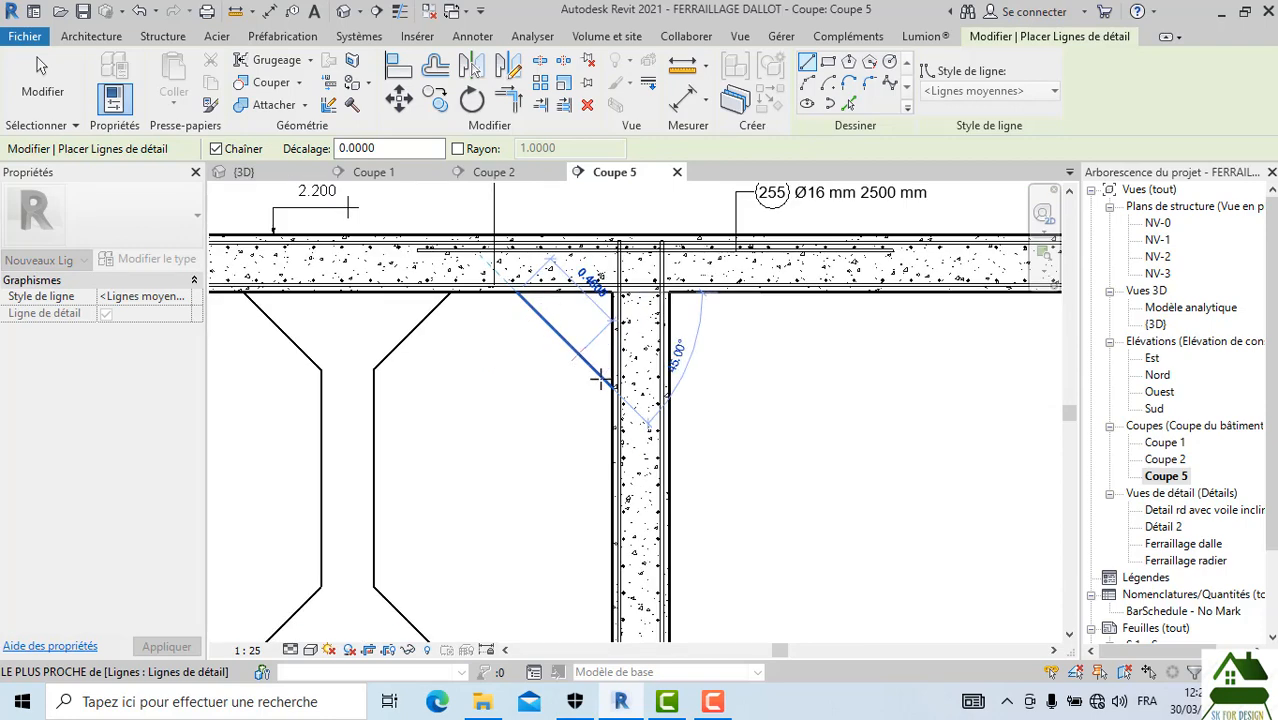
key(Escape)
scroll(687, 338, down, 2)
scroll(625, 475, up, 2)
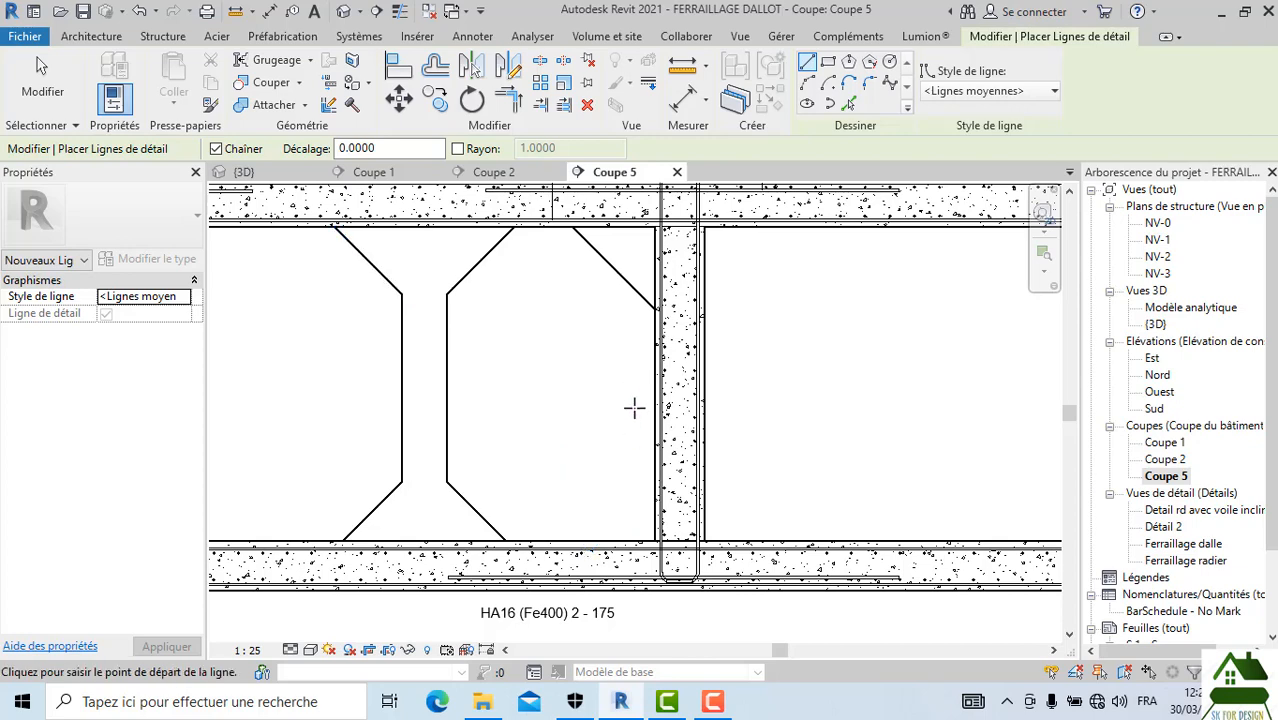
scroll(633, 410, down, 2)
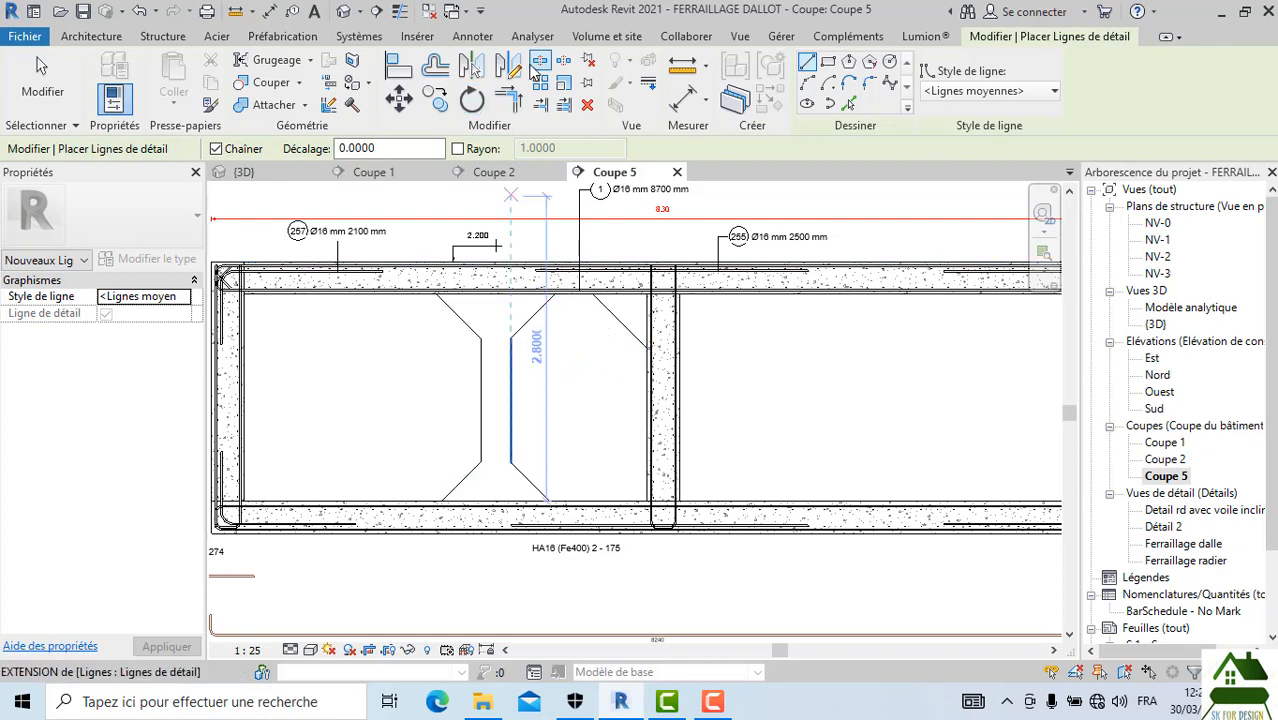
scroll(587, 450, down, 3)
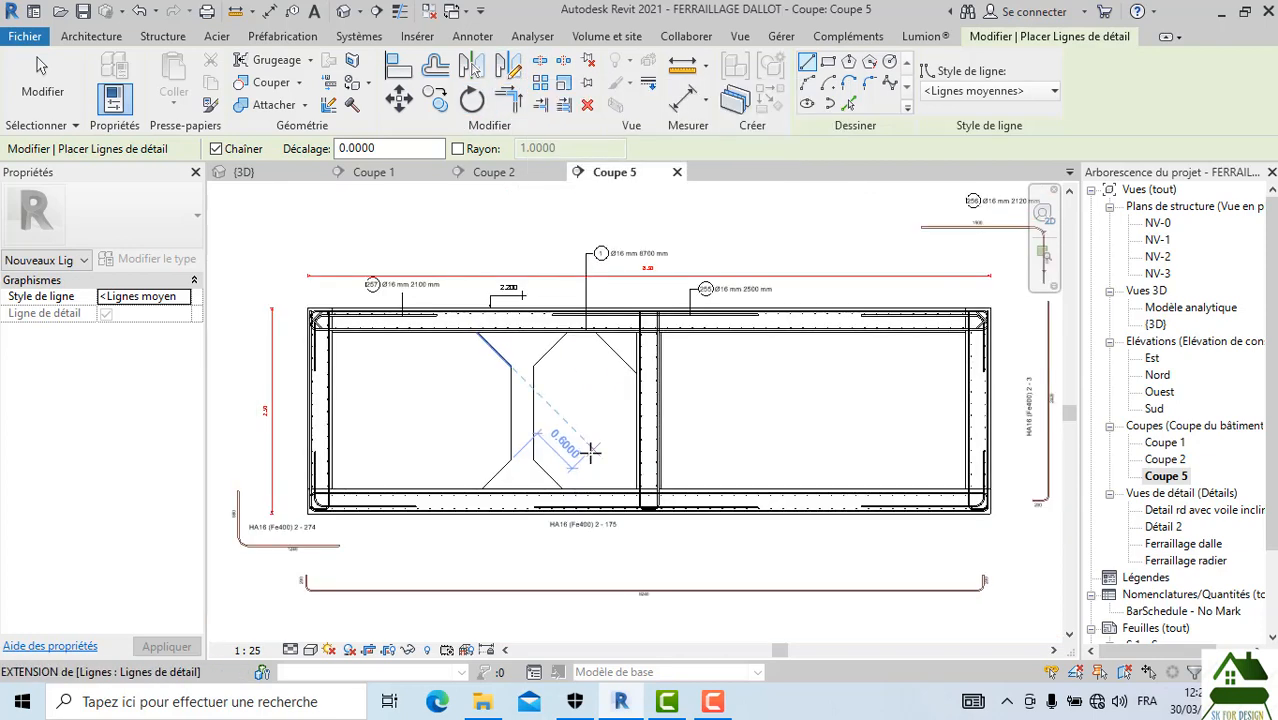
key(Escape)
key(Escape)
scroll(510, 380, up, 3)
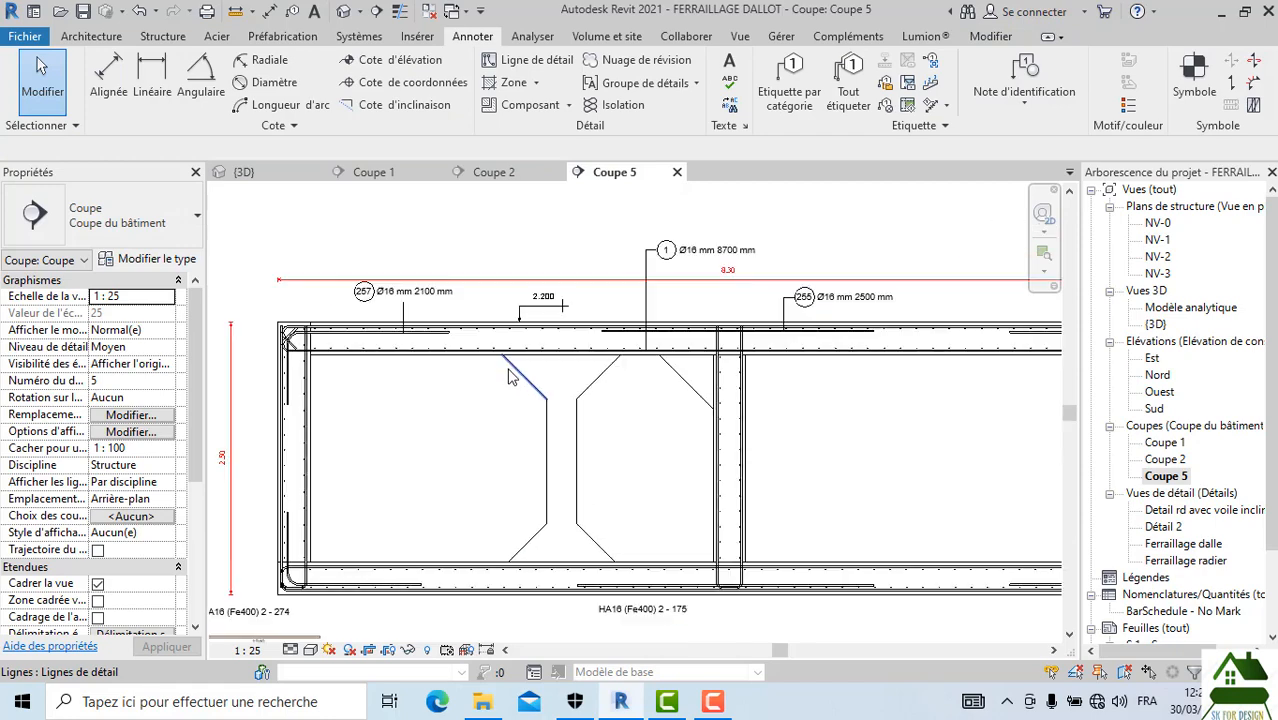
scroll(505, 397, down, 1)
scroll(505, 397, down, 1)
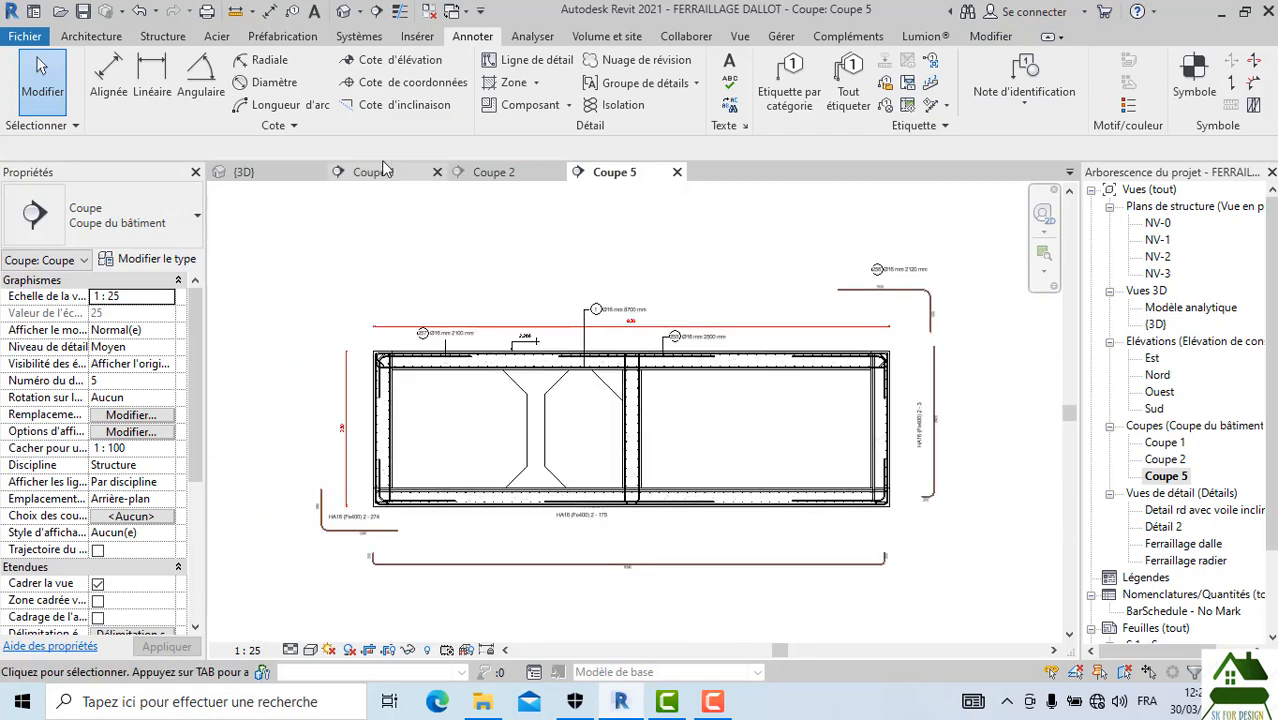
Step: Open structural plan NV-1 and examine the culvert's layout, grids and section marks
double_click(1157, 240)
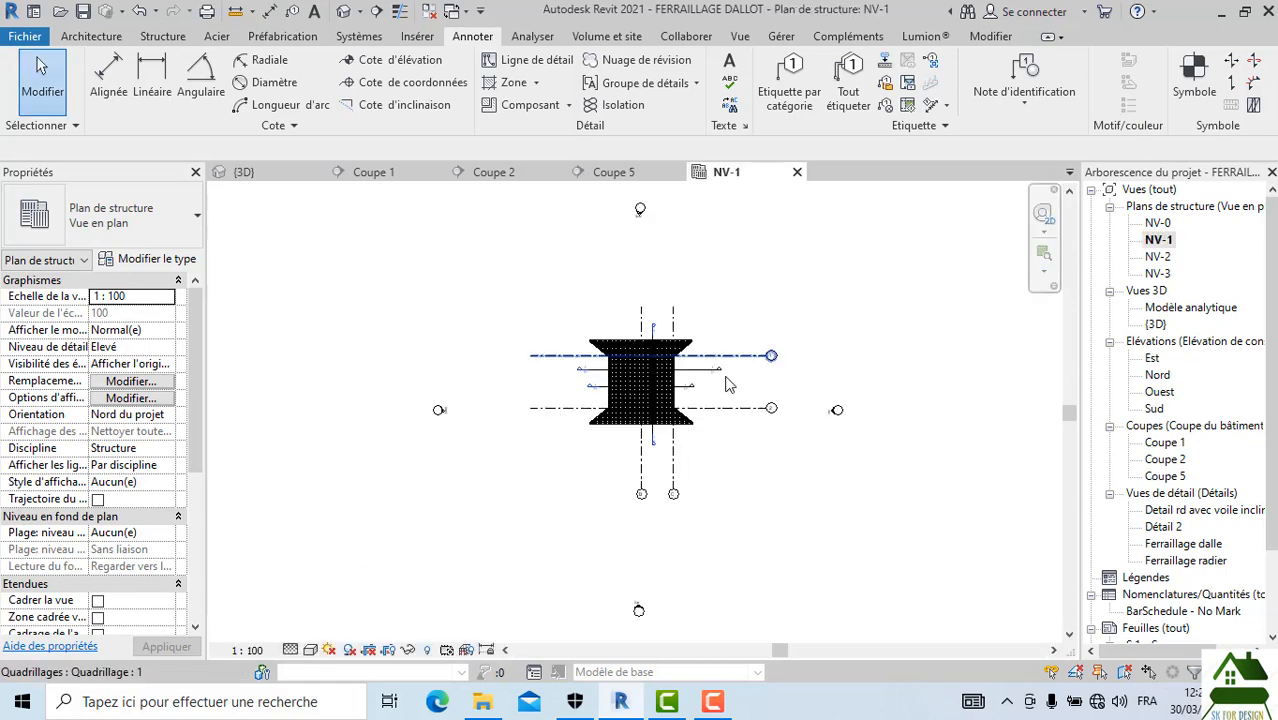
scroll(575, 440, up, 5)
scroll(585, 458, down, 2)
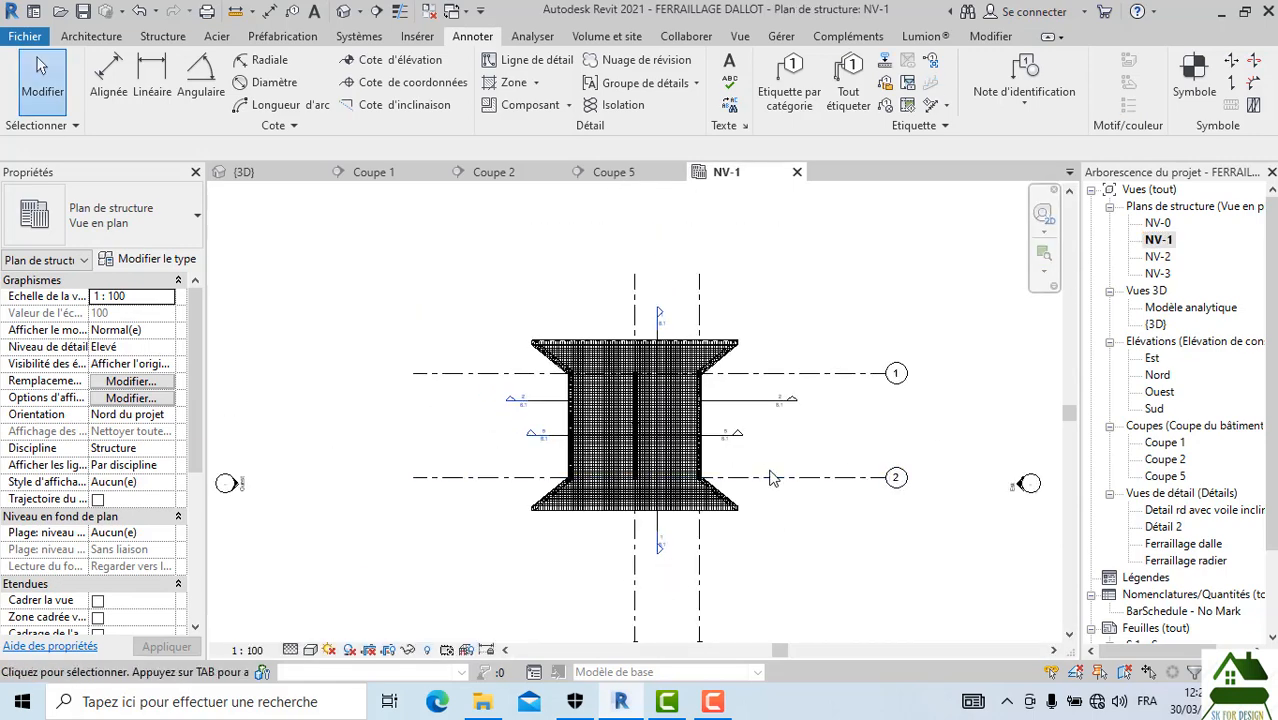
scroll(770, 478, up, 3)
scroll(763, 511, down, 1)
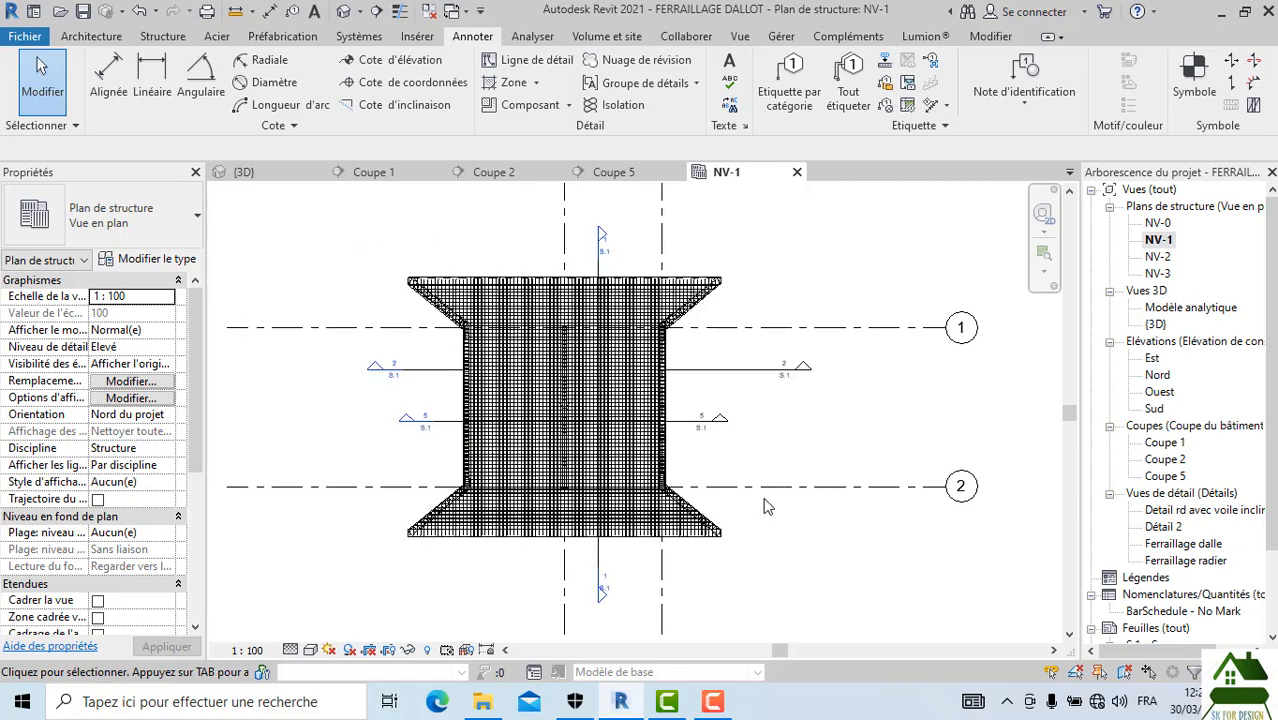
scroll(763, 507, down, 1)
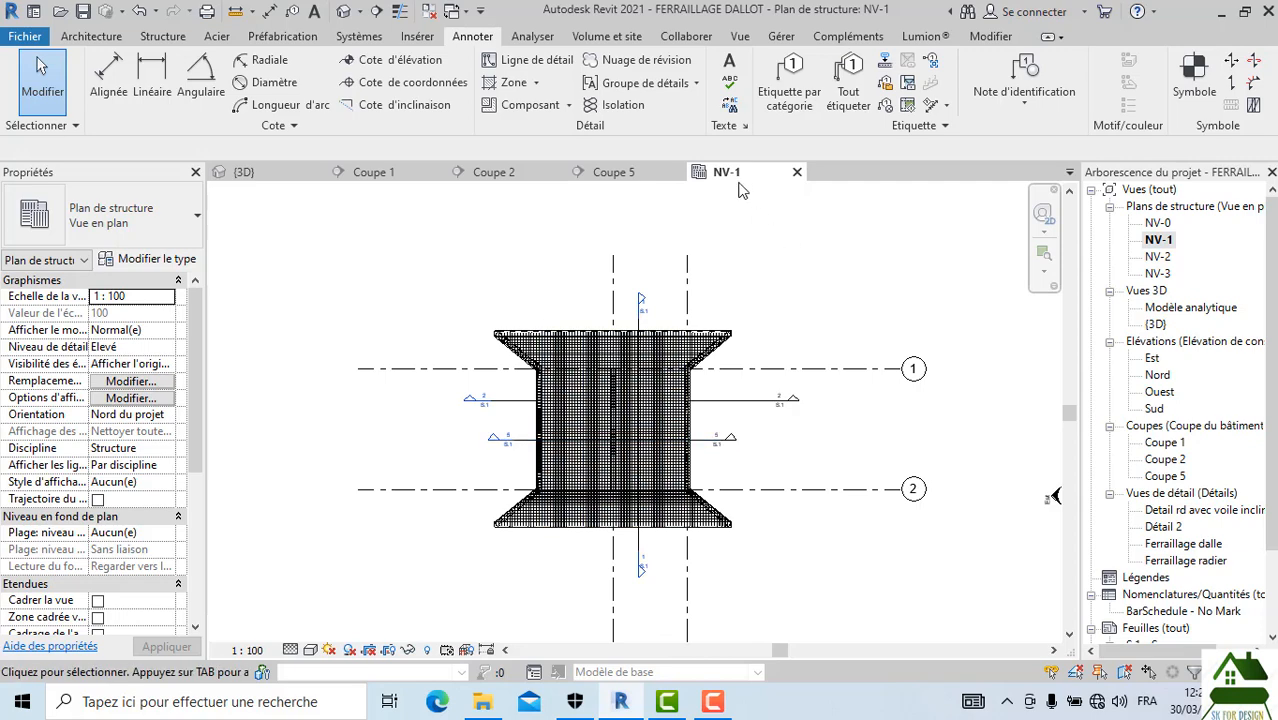
Step: Close the section views Coupe 2 and Coupe 1 and return to Coupe 5
click(557, 172)
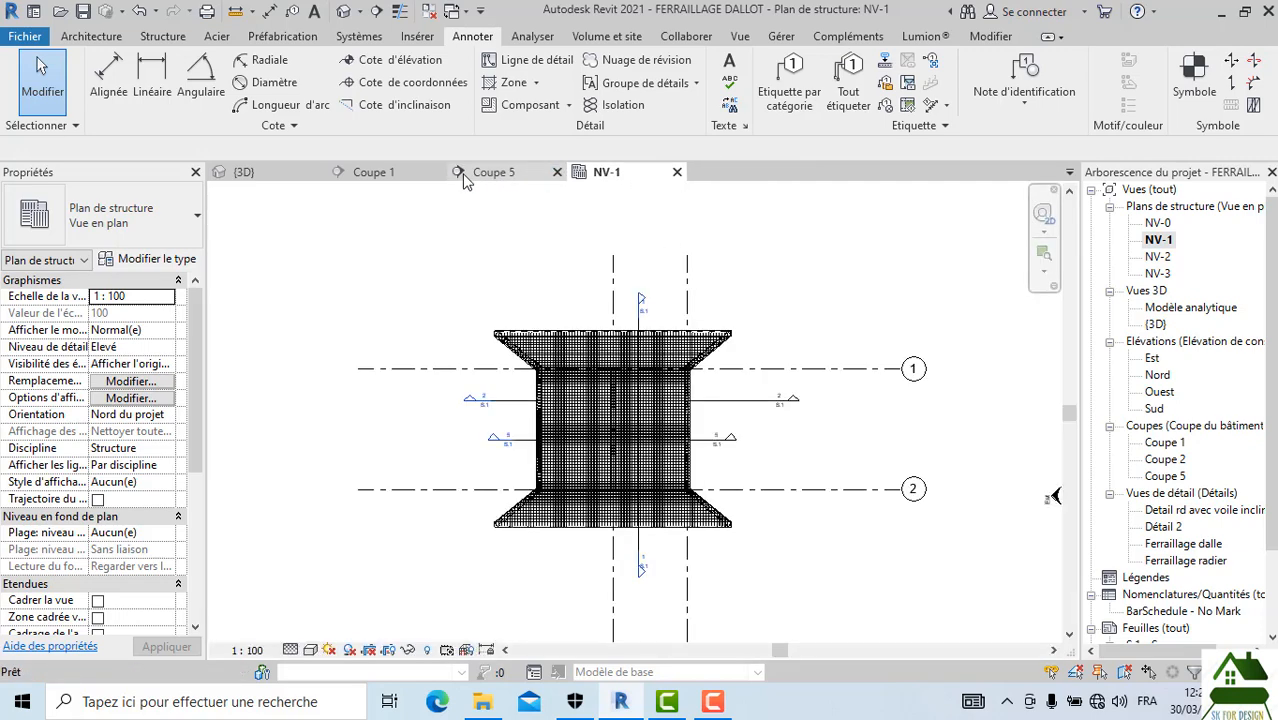
click(436, 173)
click(402, 176)
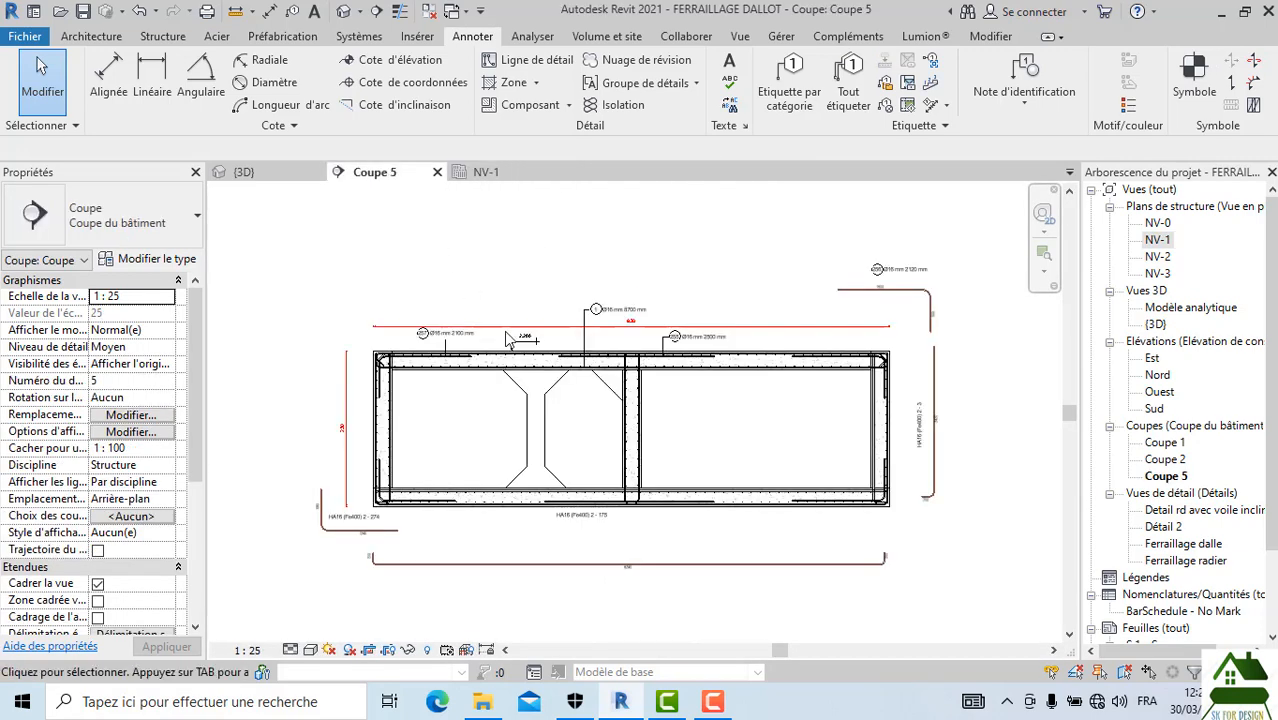
Step: Start a structural in-place component and find the Murs category among the family categories
click(163, 37)
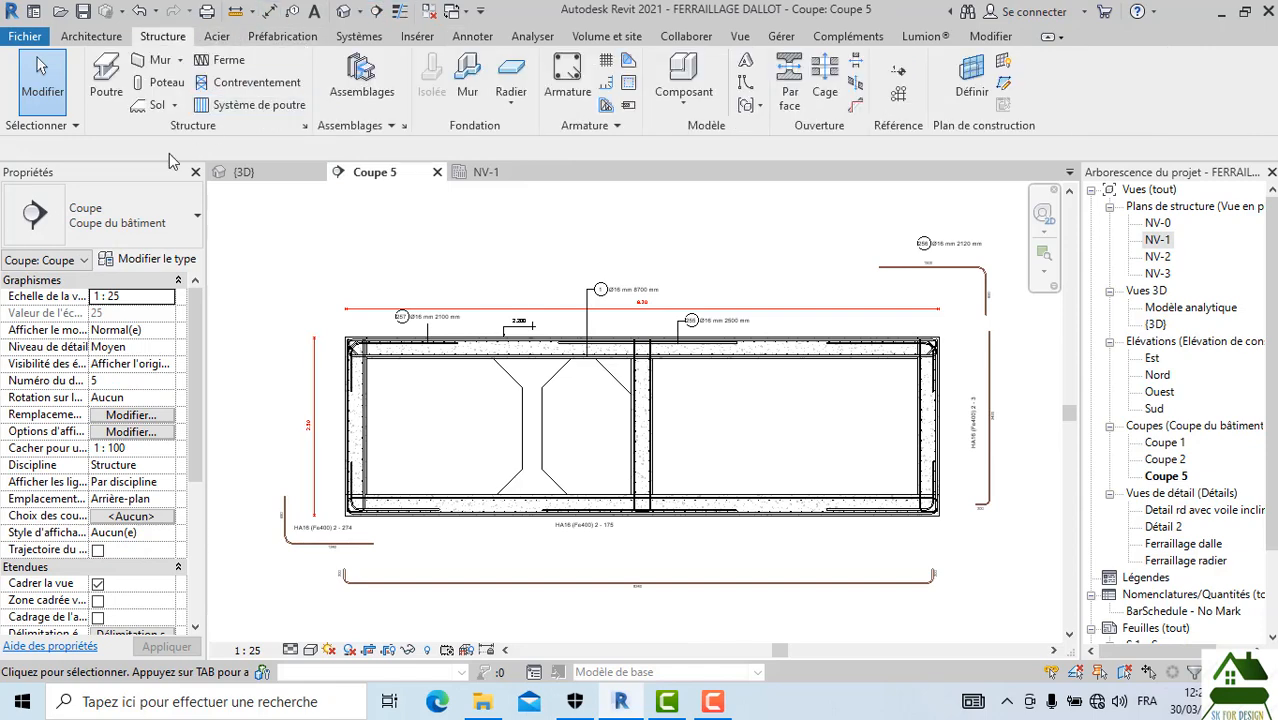
click(684, 88)
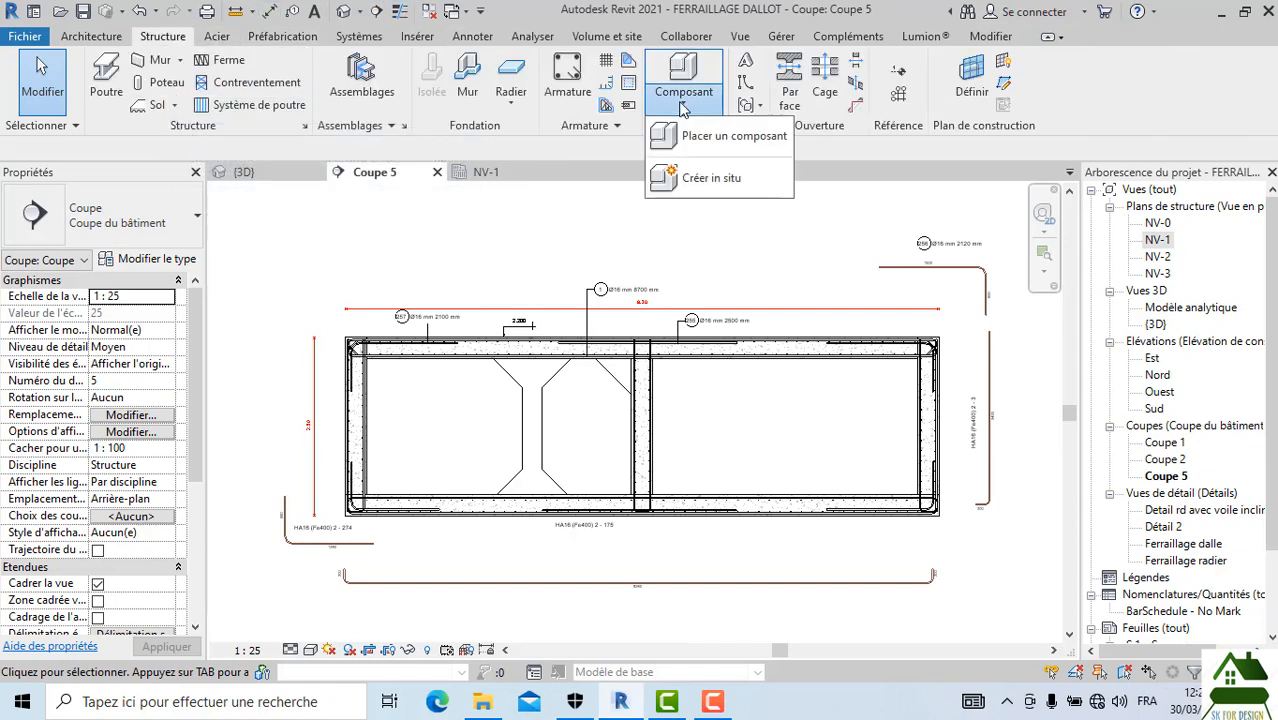
click(686, 182)
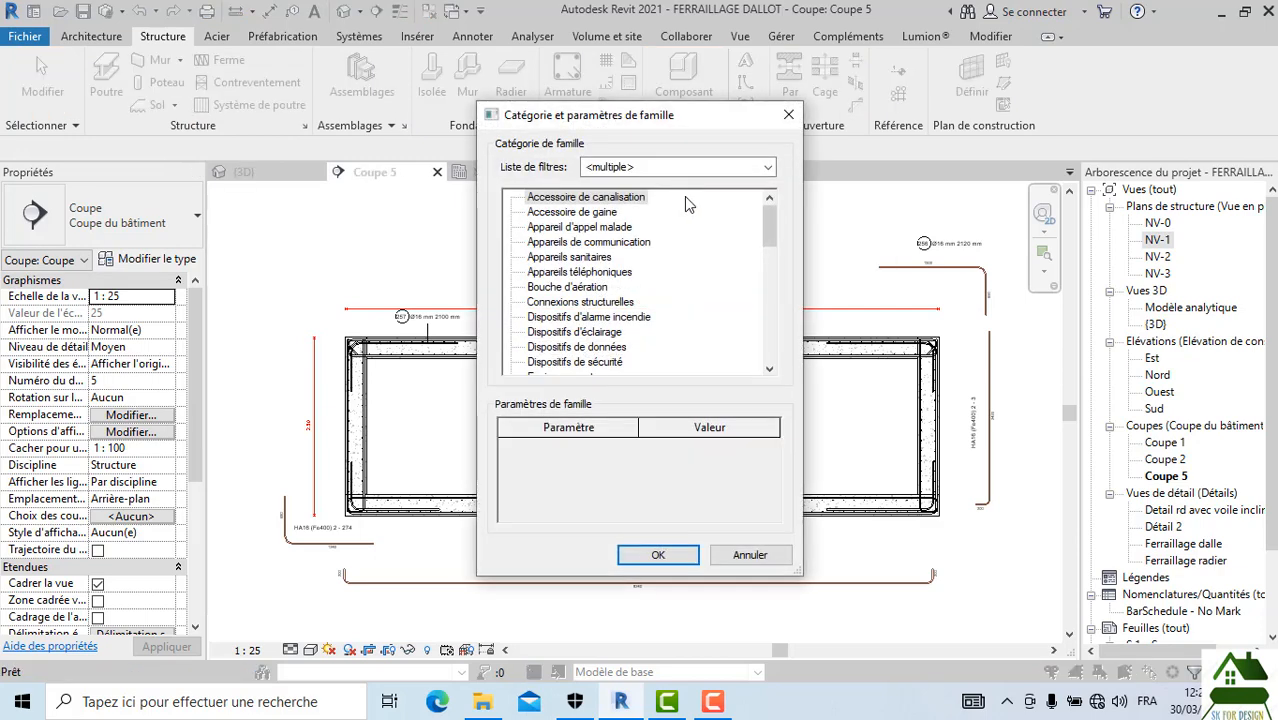
scroll(600, 303, down, 4)
scroll(600, 303, down, 5)
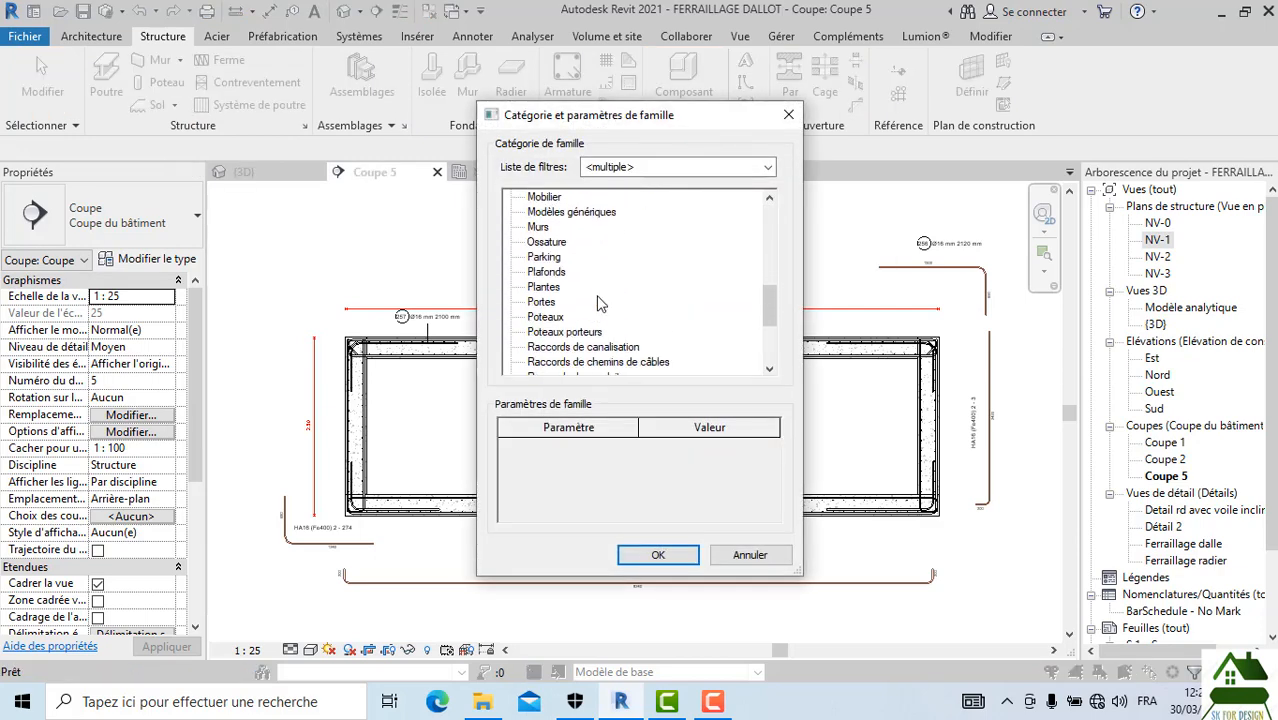
scroll(553, 291, down, 4)
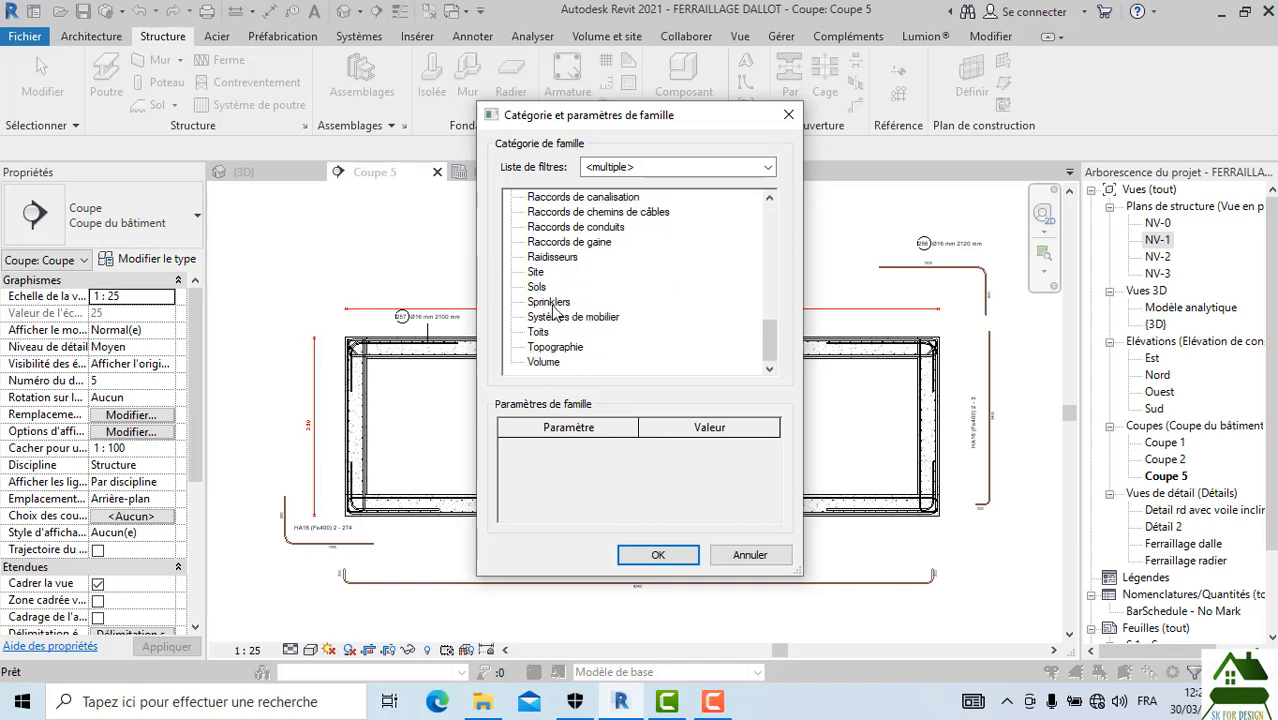
scroll(555, 330, up, 3)
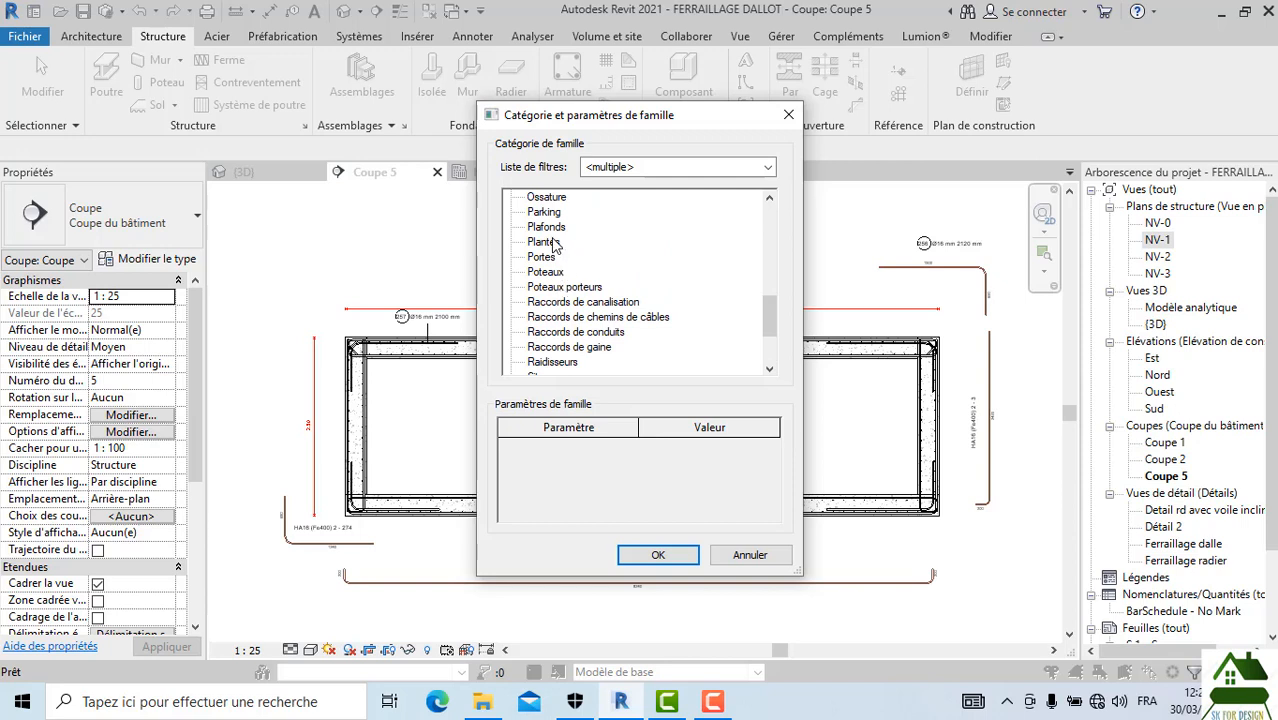
scroll(555, 245, up, 1)
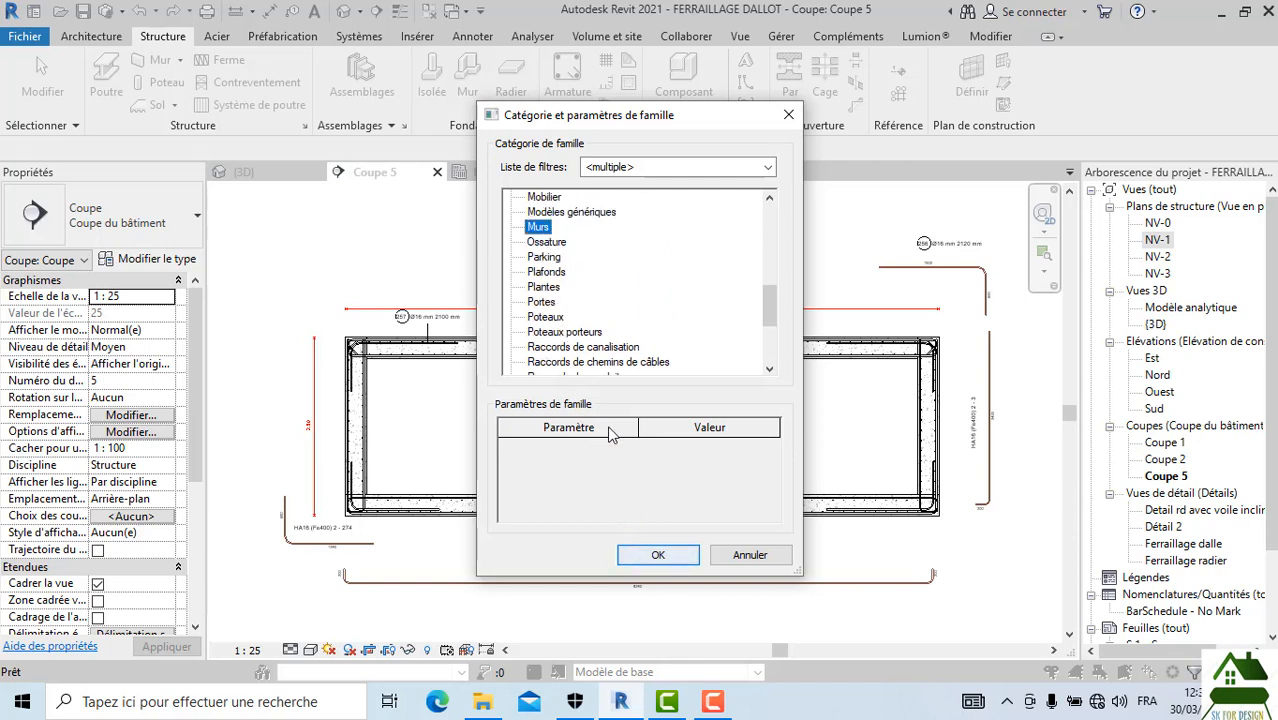
Step: Restrict the family category filter to Structure only, excluding Architecture, Génie climatique, Electrique and Canalisations
click(658, 167)
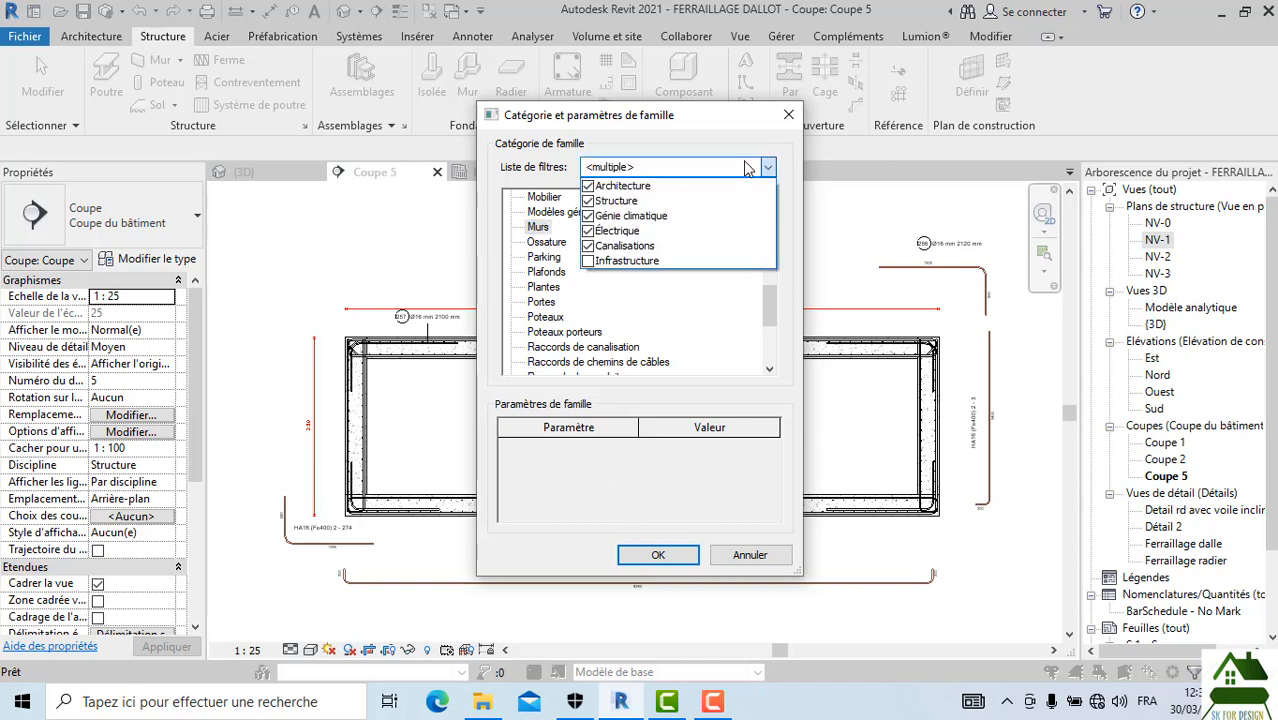
click(588, 201)
click(588, 186)
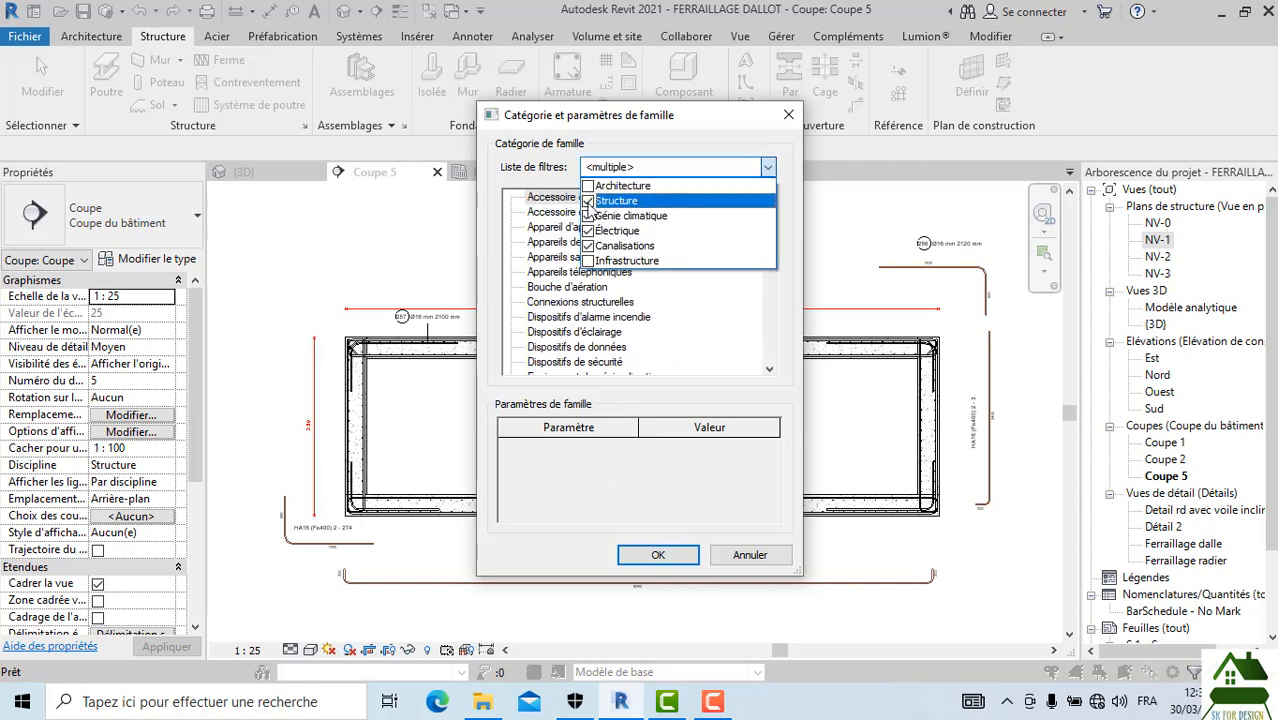
click(588, 216)
click(588, 231)
click(588, 246)
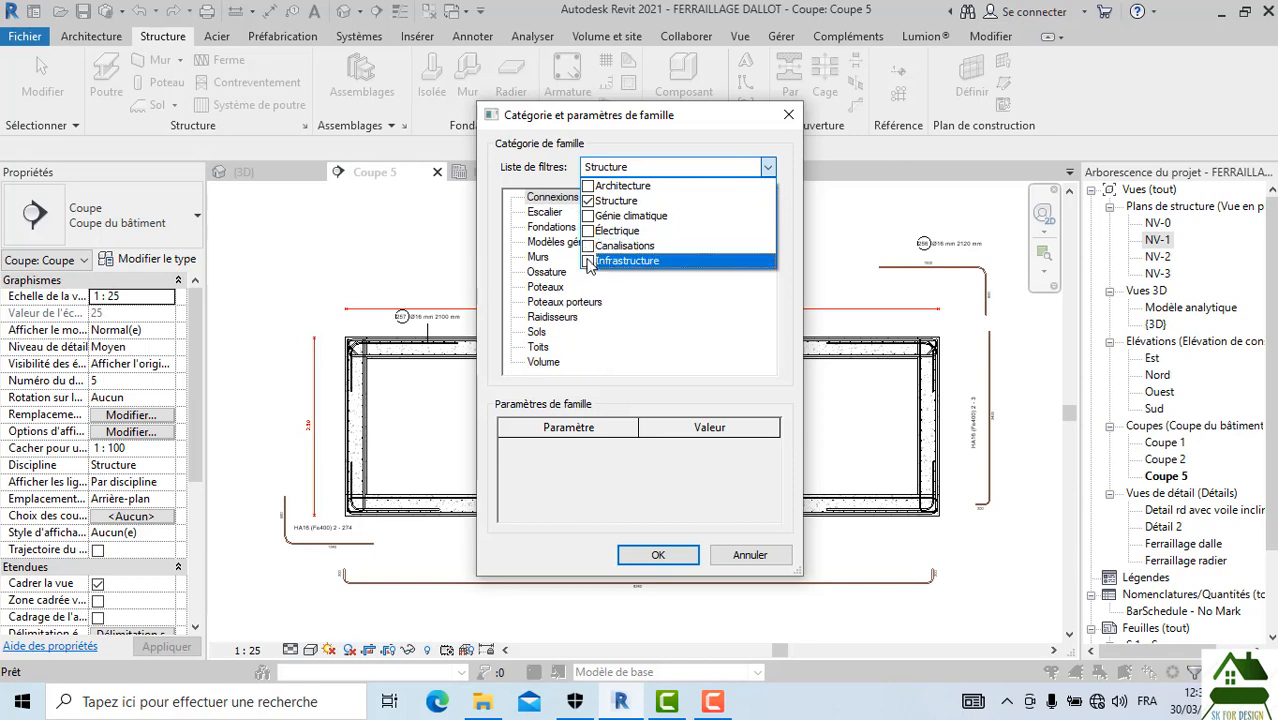
Step: Assign the Murs category to the in-place component
click(535, 260)
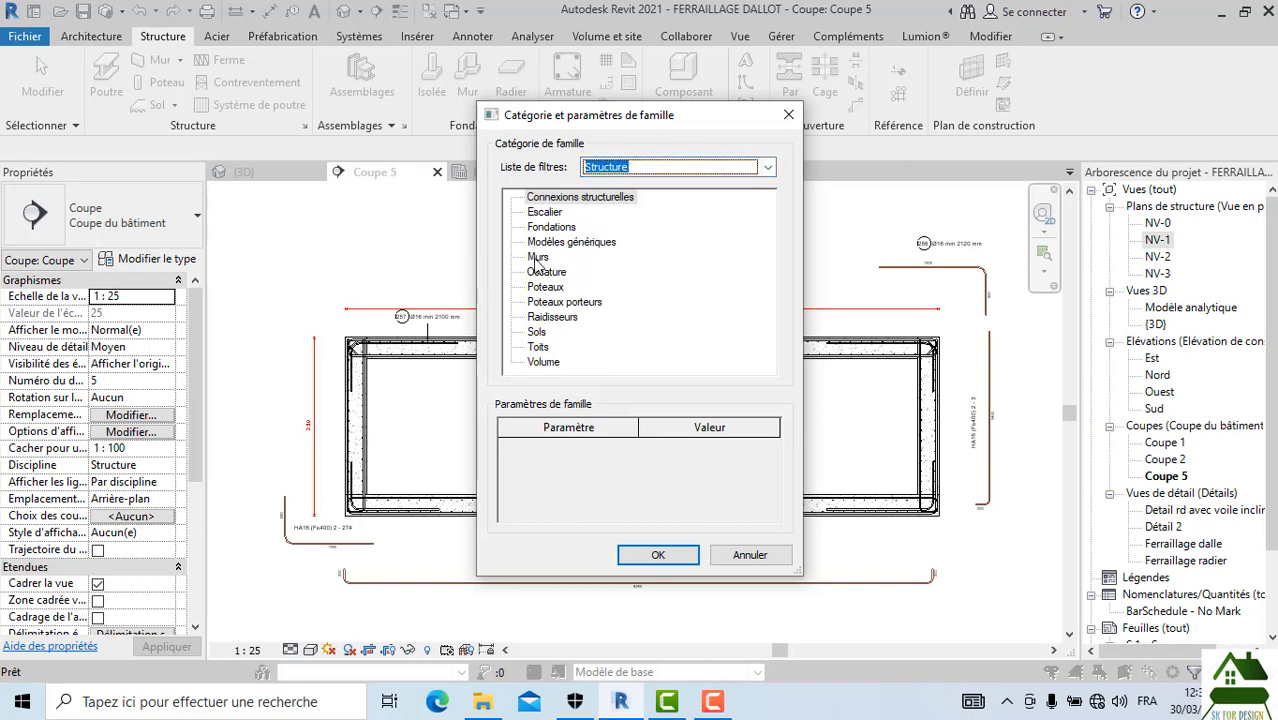
click(537, 260)
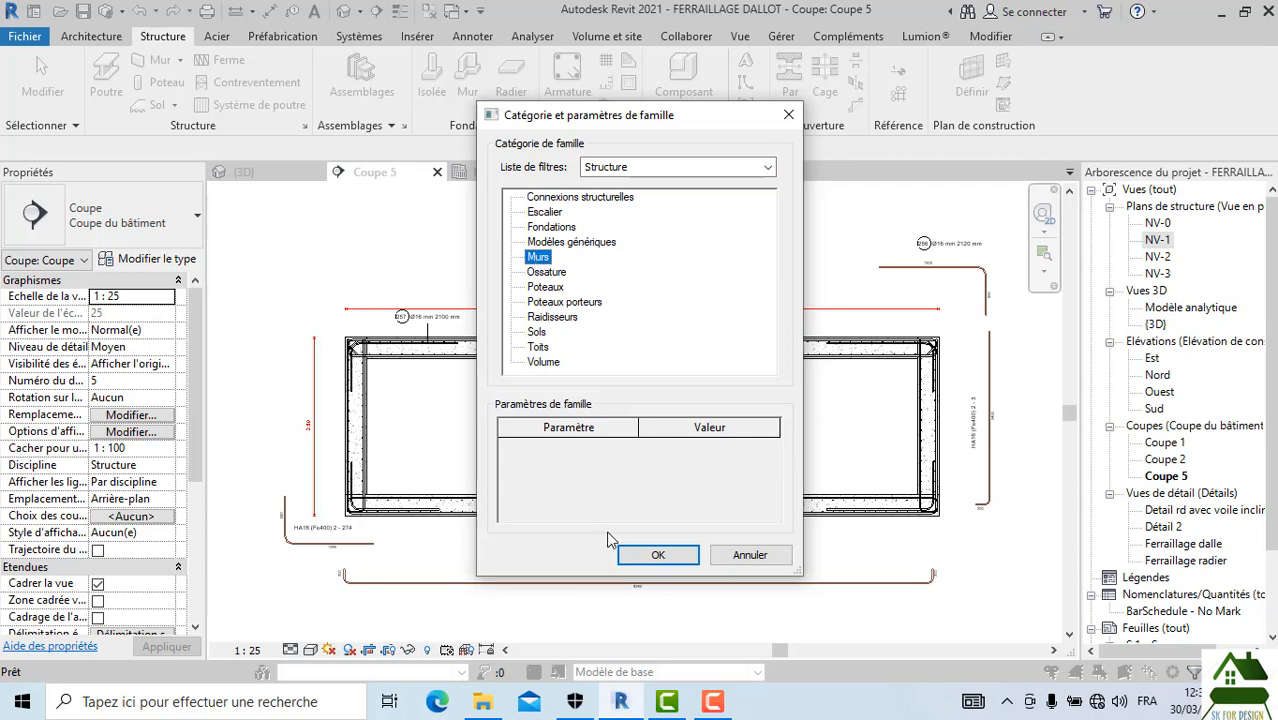
click(654, 556)
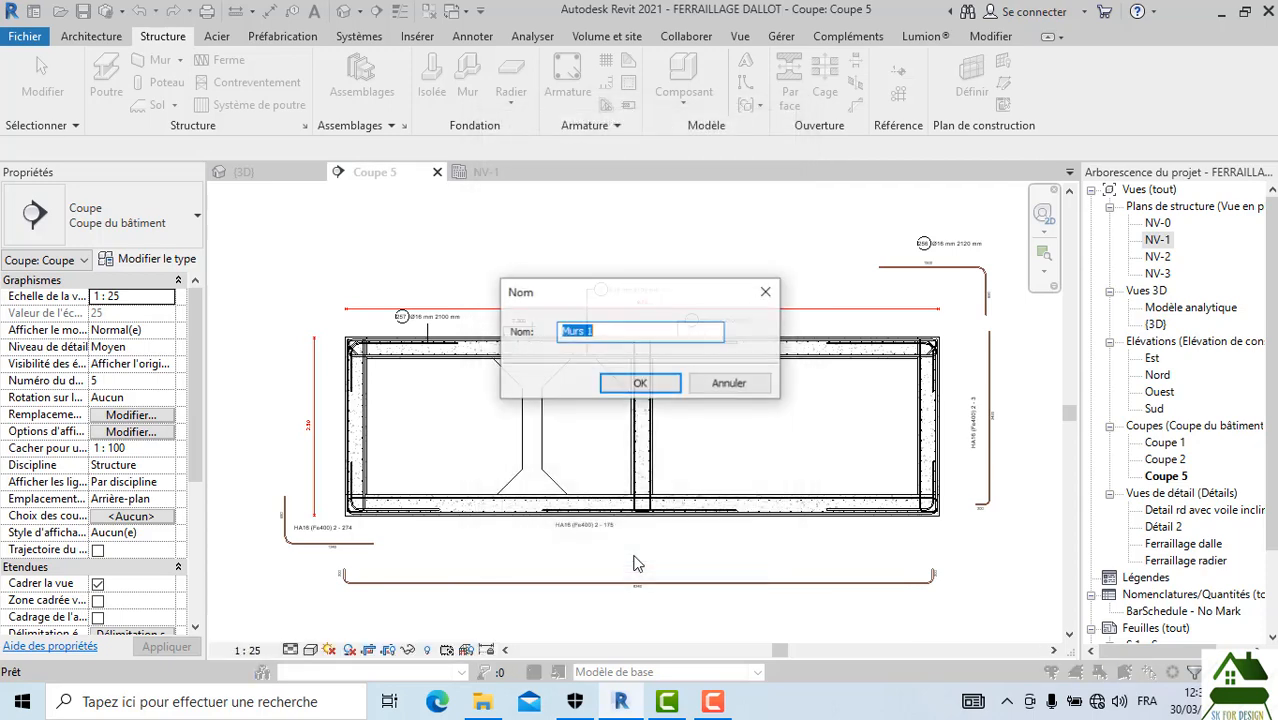
Step: Name the in-place component gousset and start an extrusion on the work plane Quadrillage : 2
click(640, 383)
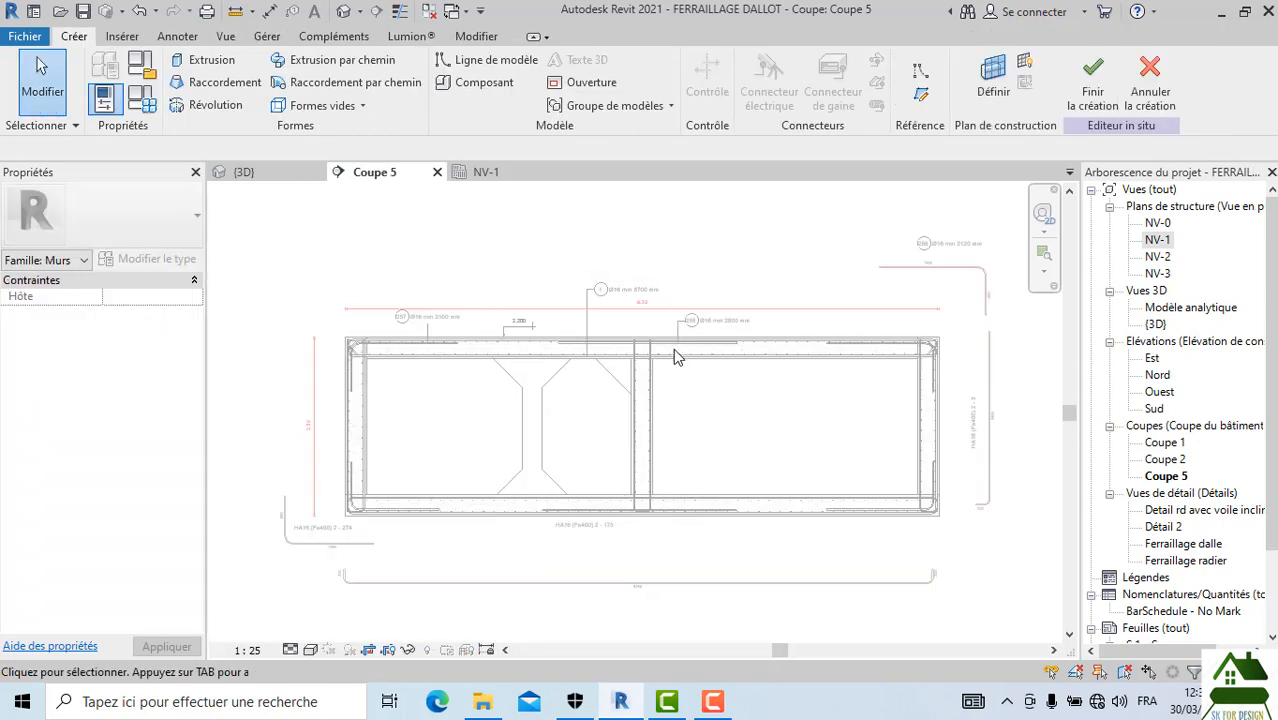
scroll(673, 348, up, 1)
click(205, 59)
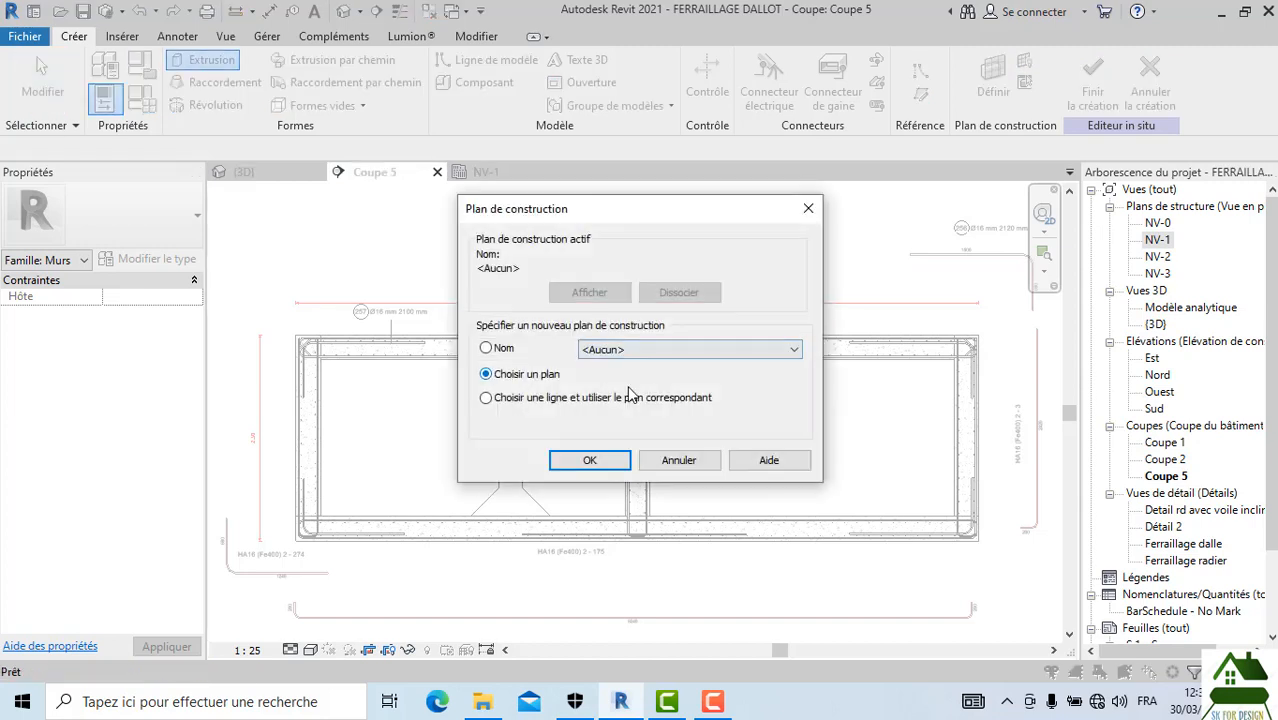
click(607, 352)
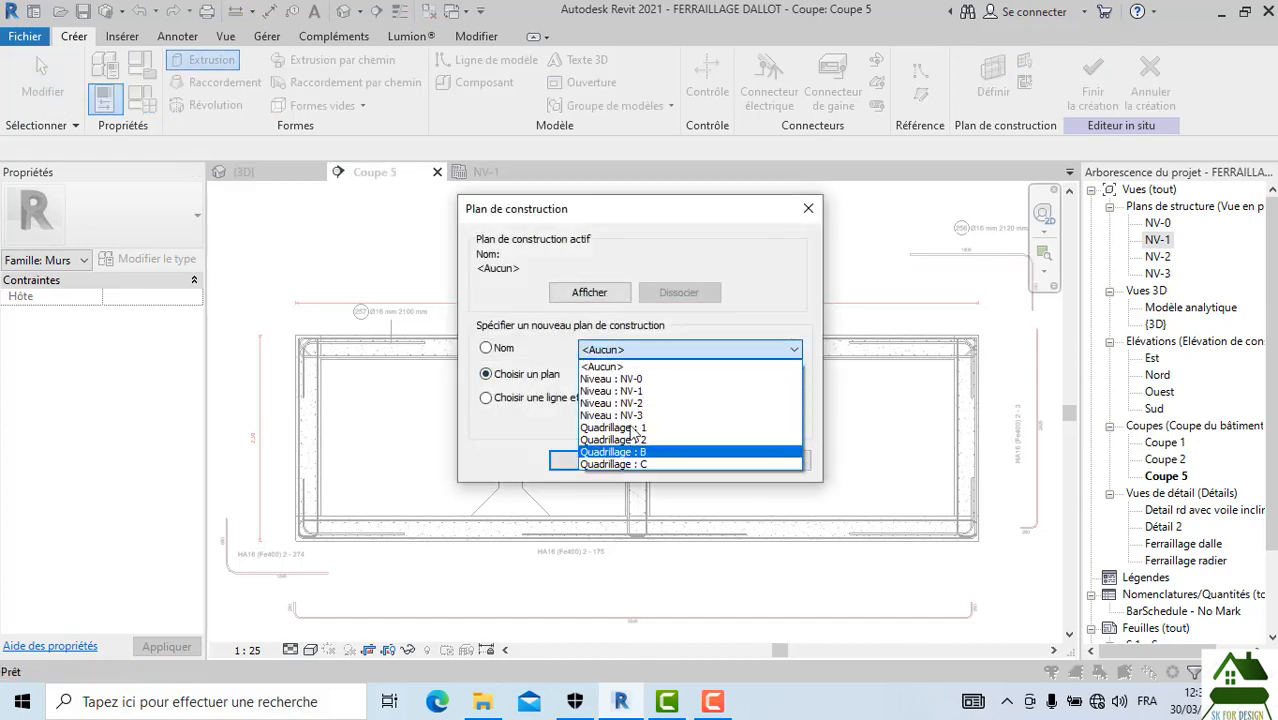
click(745, 440)
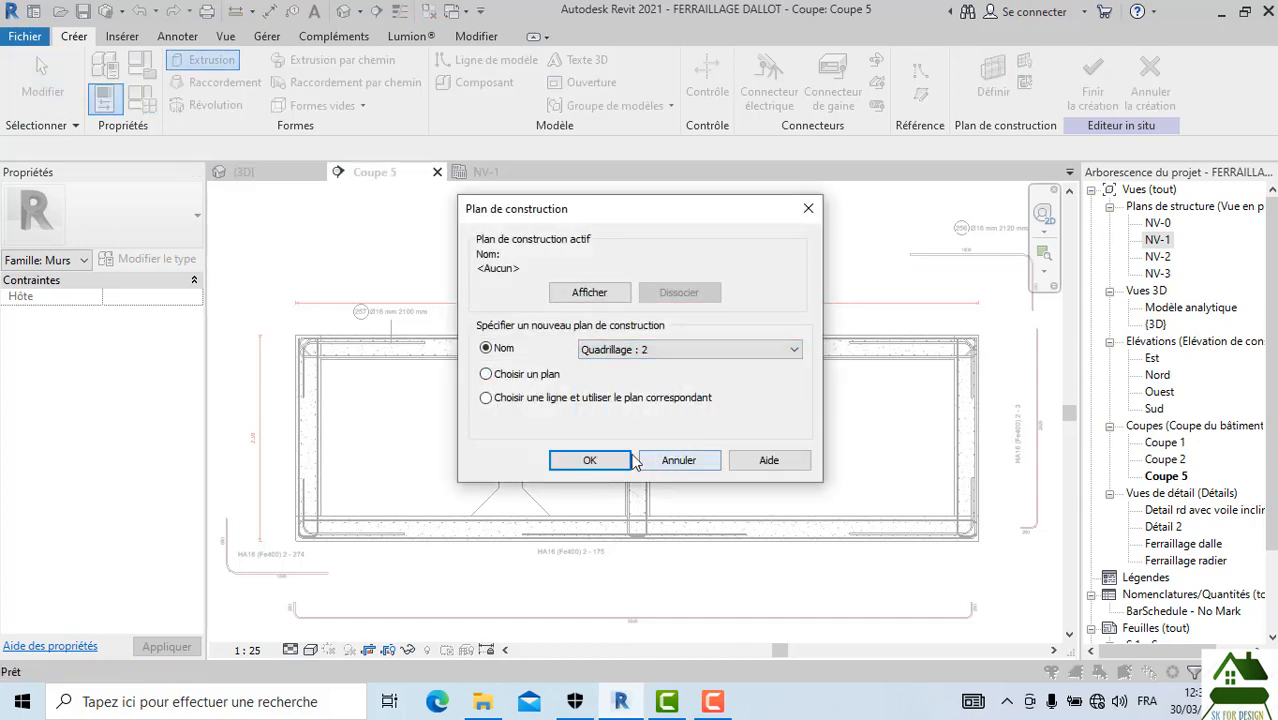
click(590, 462)
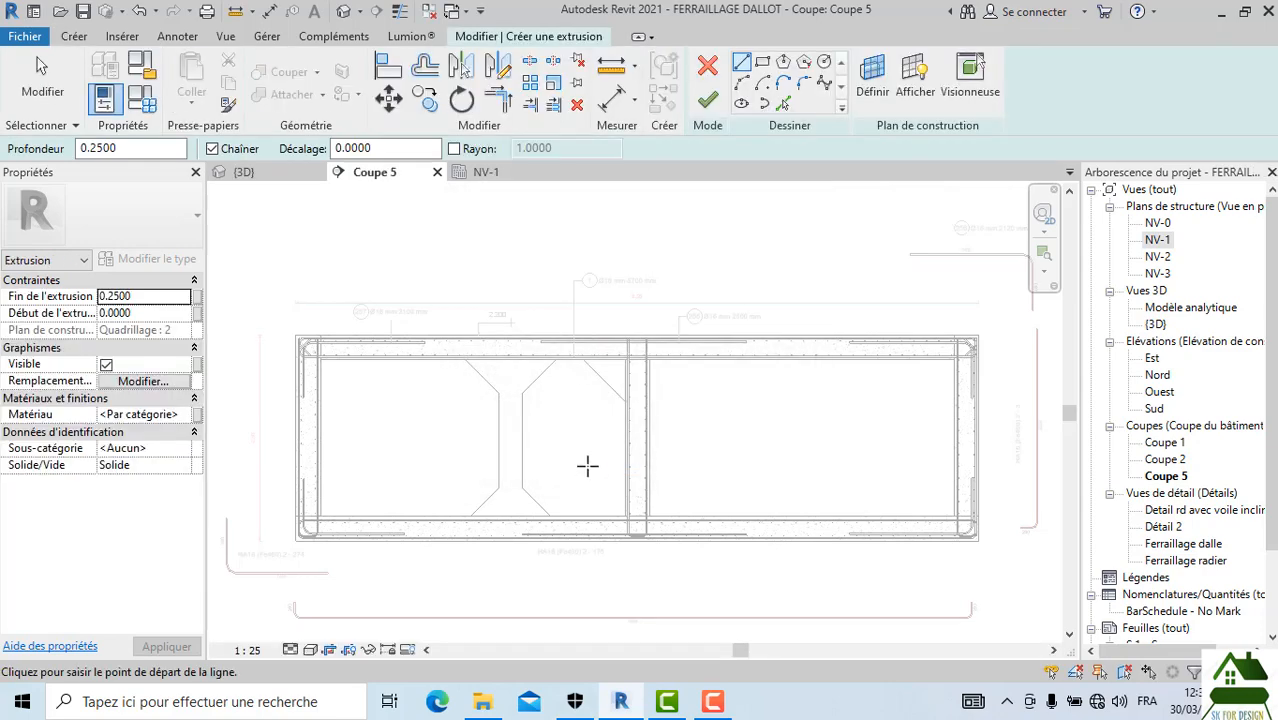
Step: Sketch a closed triangular haunch profile between the upper slab and the middle wall, with a diagonal about 0.71 m long
scroll(536, 397, up, 4)
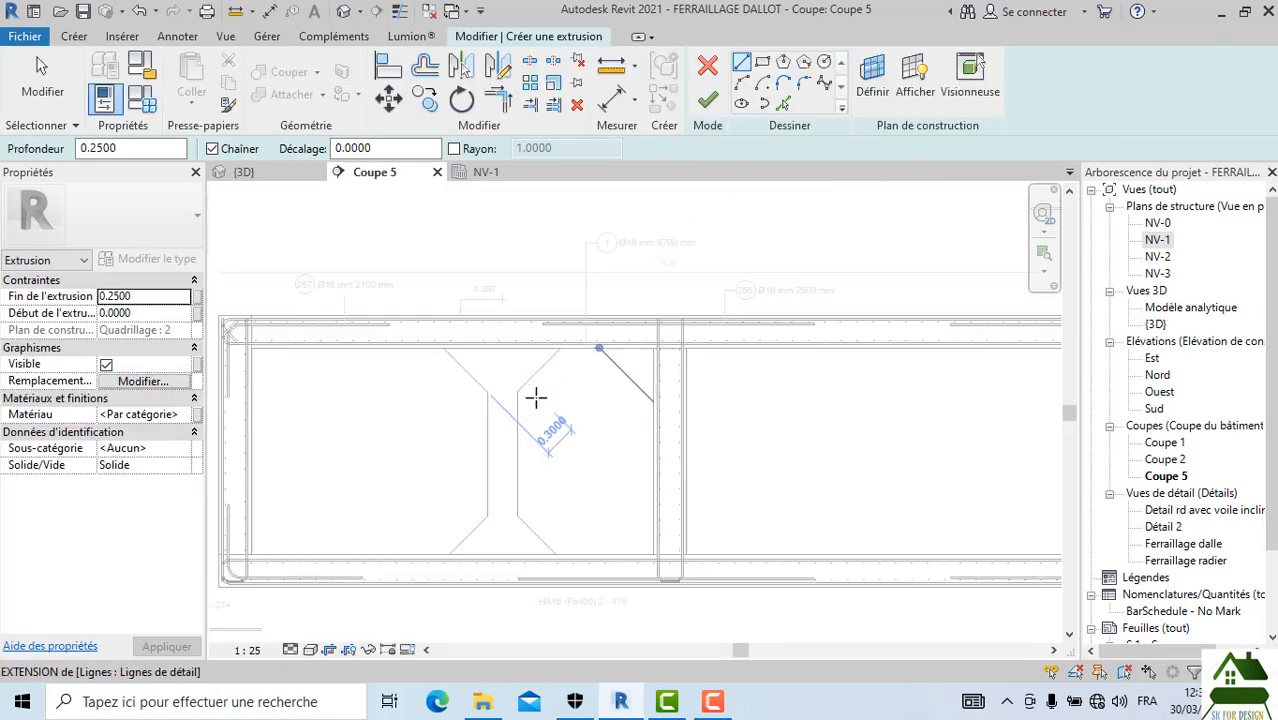
click(629, 322)
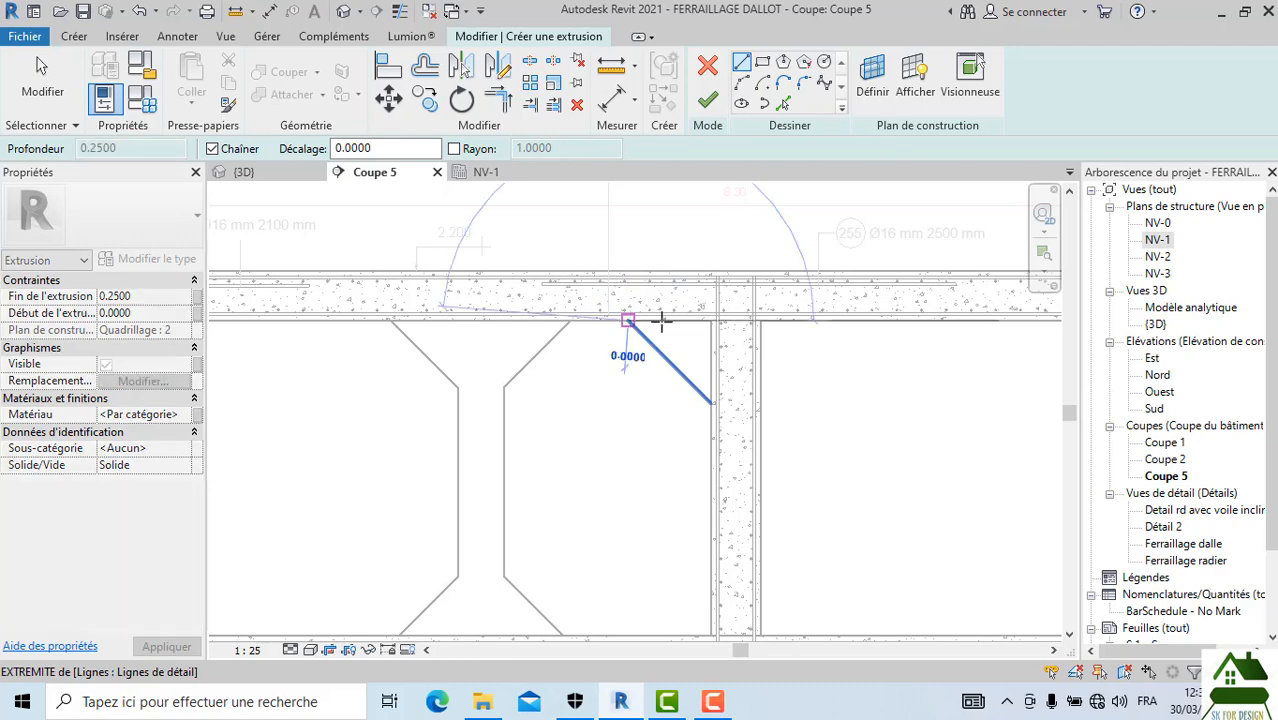
click(711, 401)
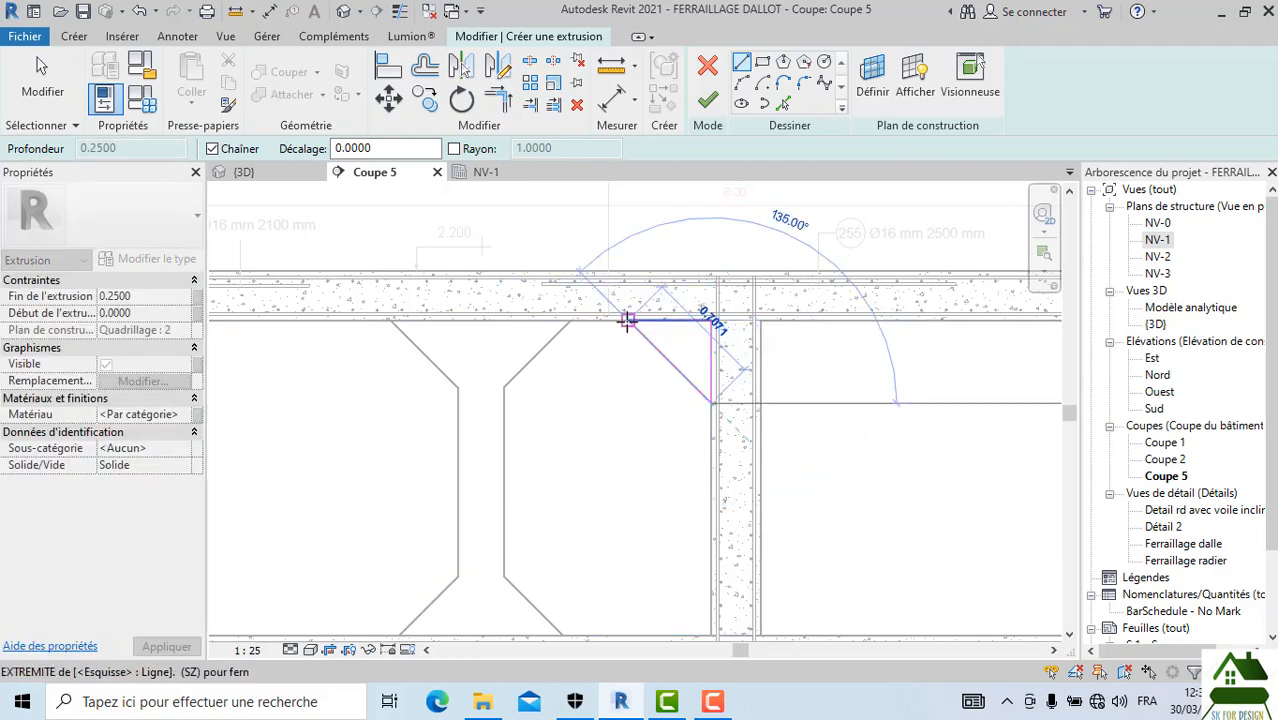
key(Escape)
scroll(639, 403, down, 1)
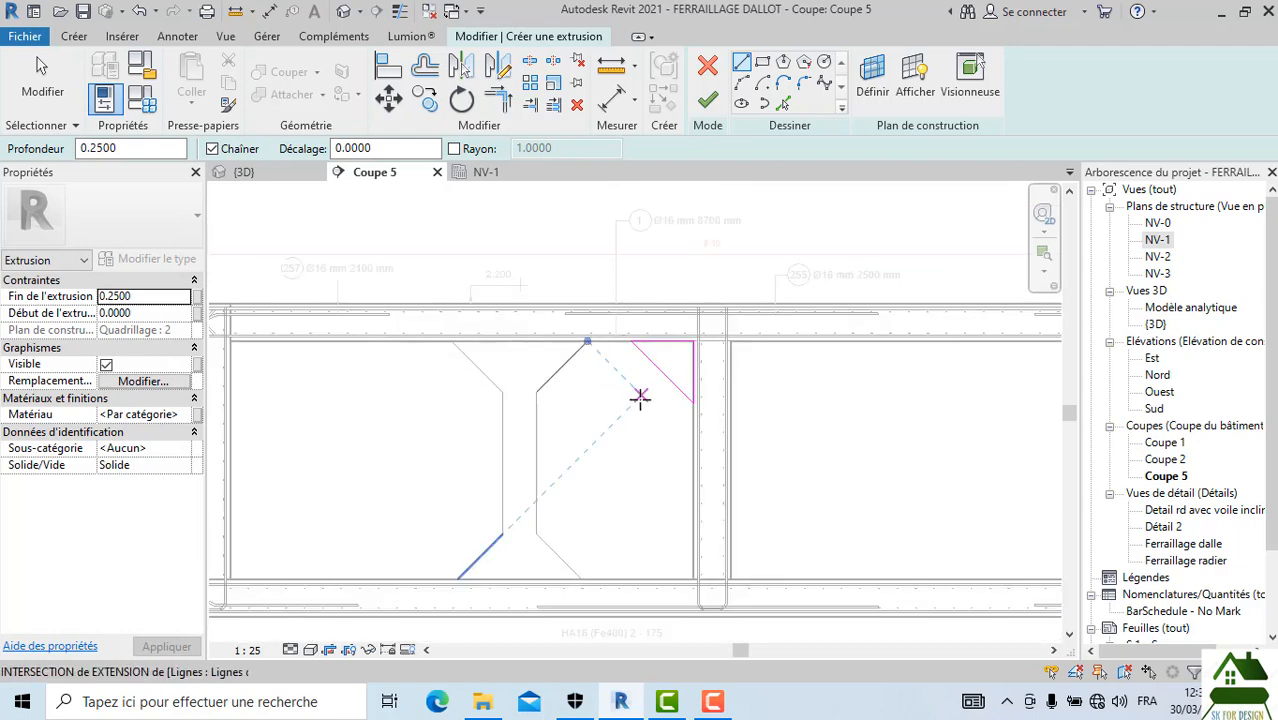
Step: Set the end of the haunch extrusion to 3 m
click(153, 302)
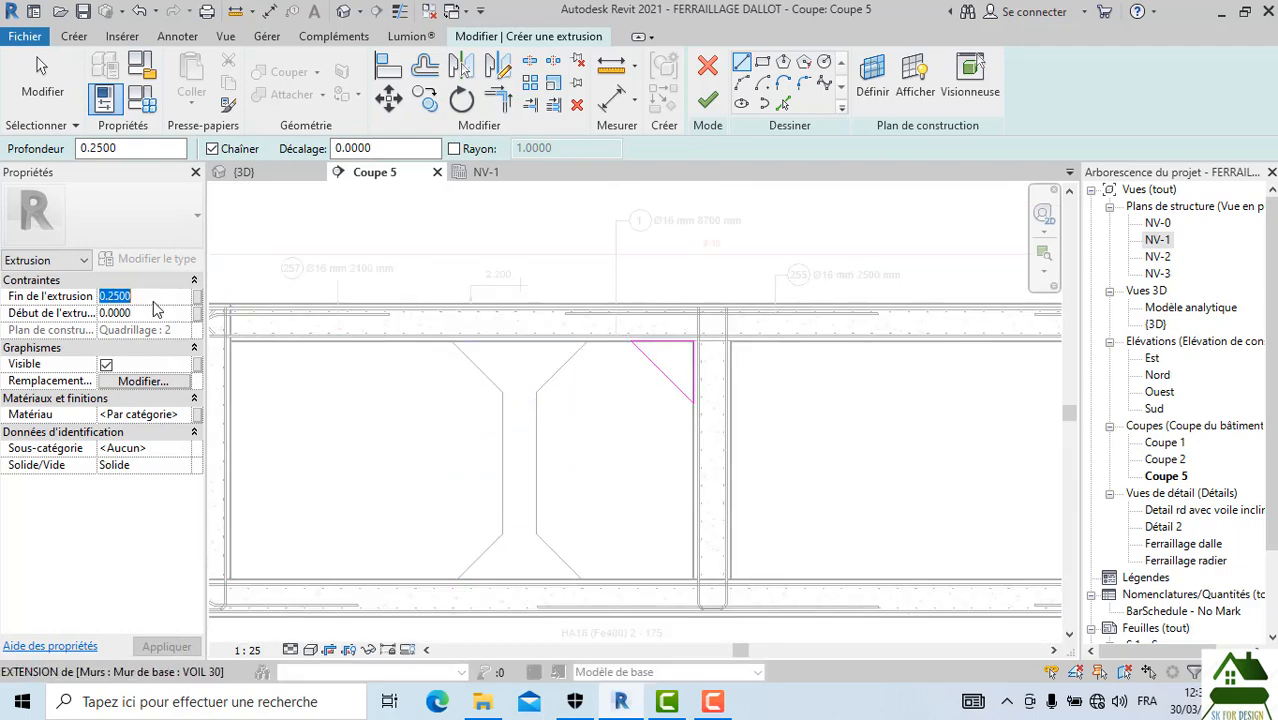
text(3)
key(Return)
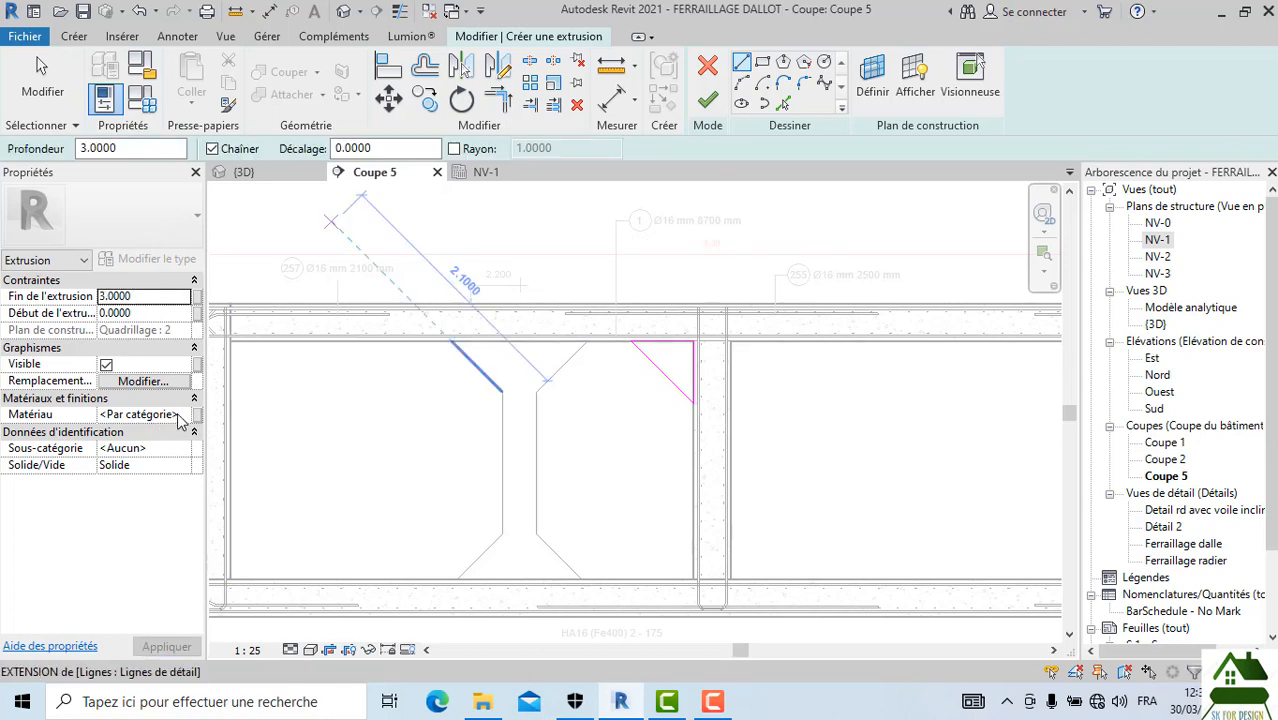
Step: Assign the material Béton - Coulé sur place - Béton25 to the haunch extrusion
click(185, 418)
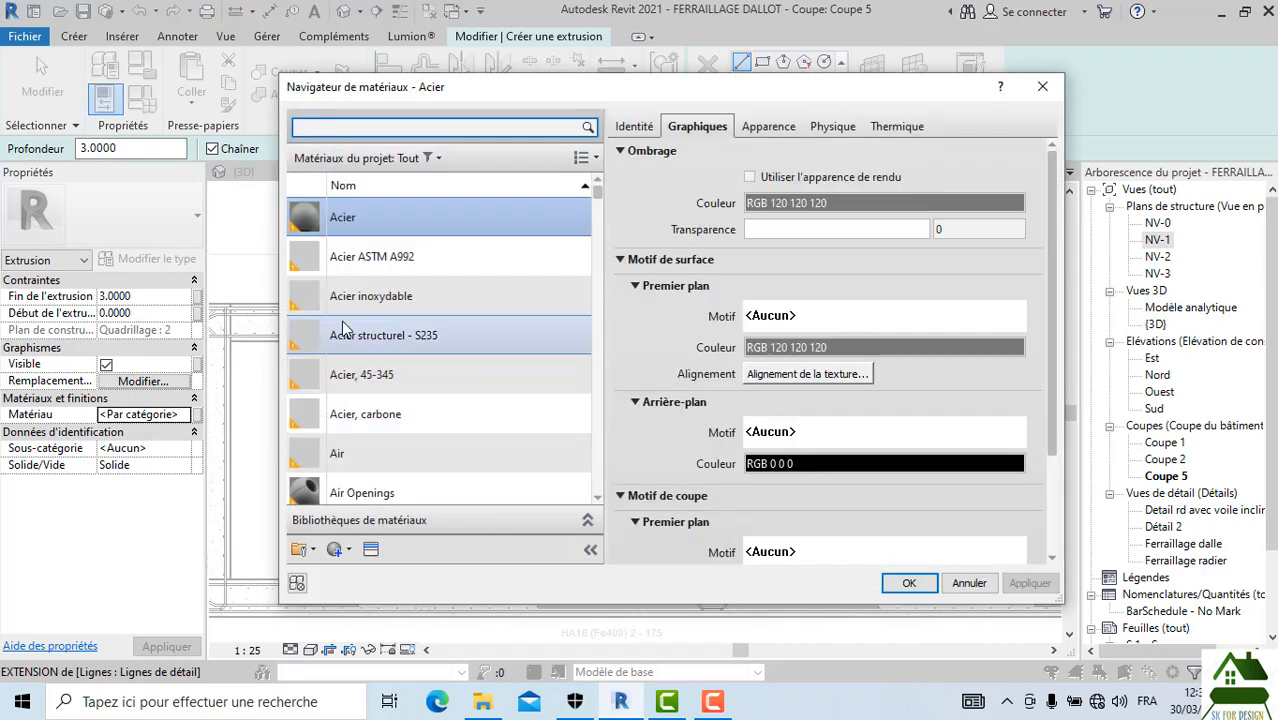
scroll(357, 333, down, 2)
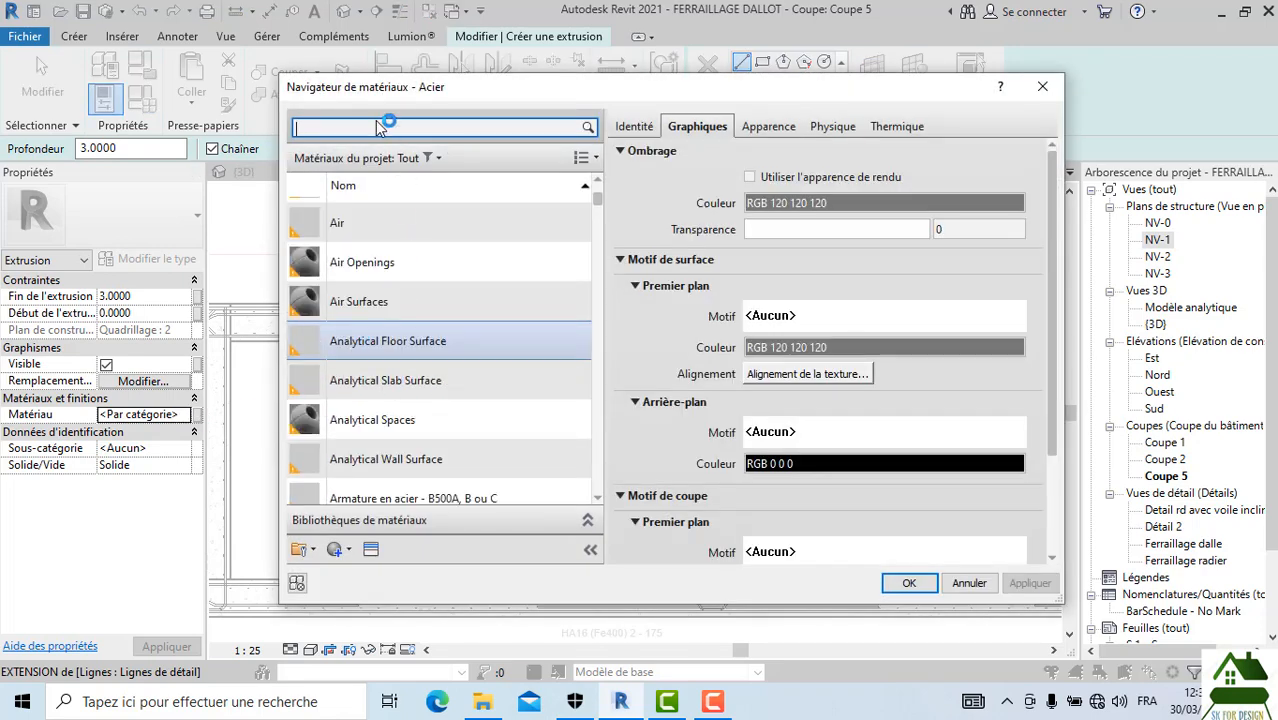
scroll(416, 422, down, 3)
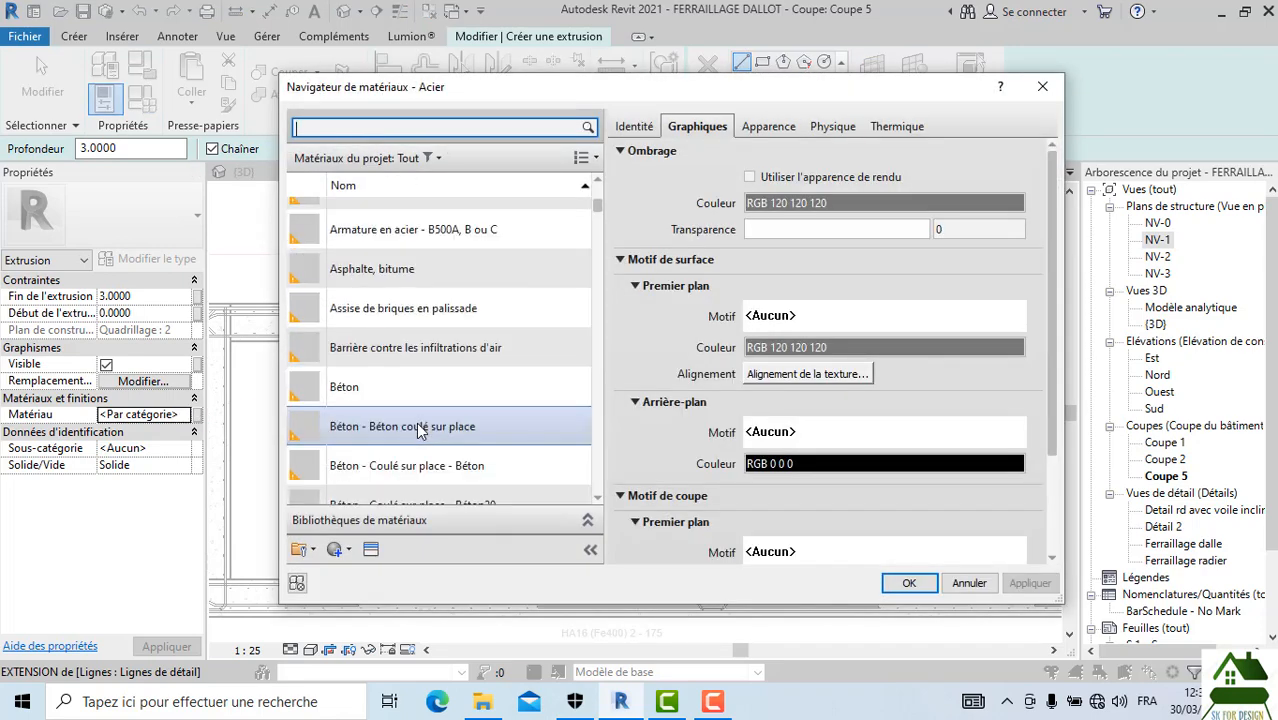
scroll(417, 432, down, 2)
click(442, 406)
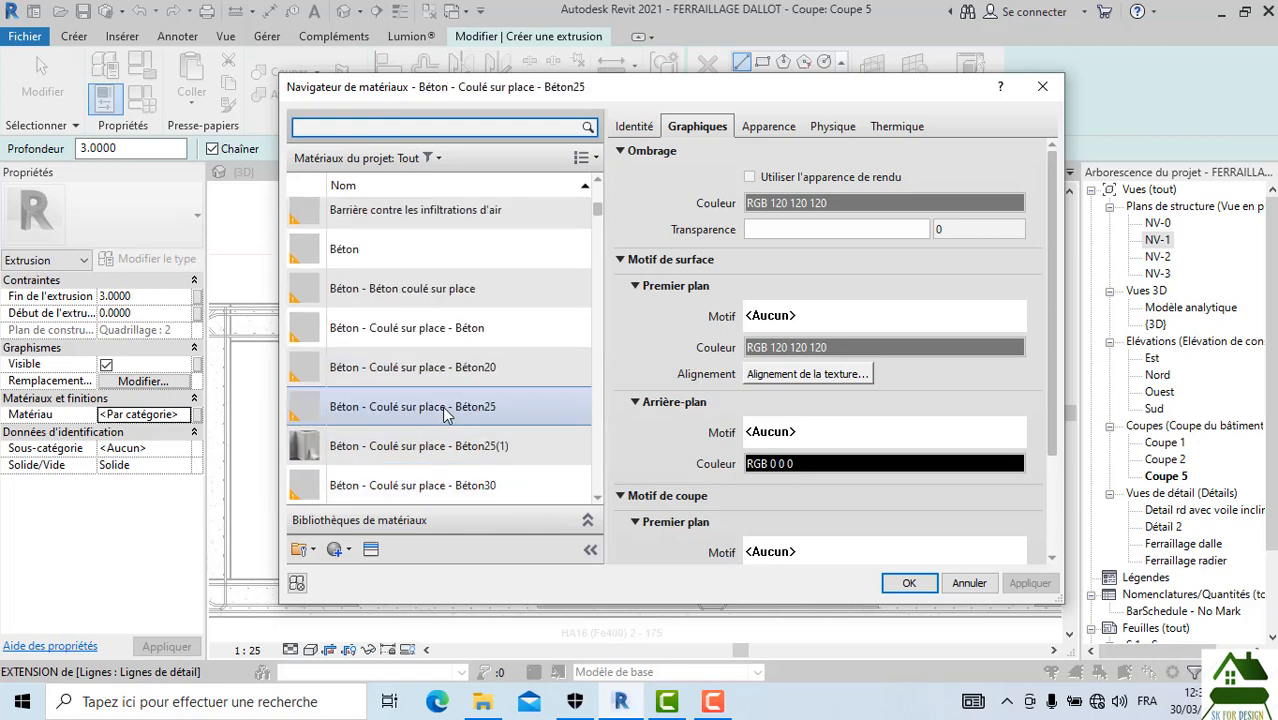
key(Return)
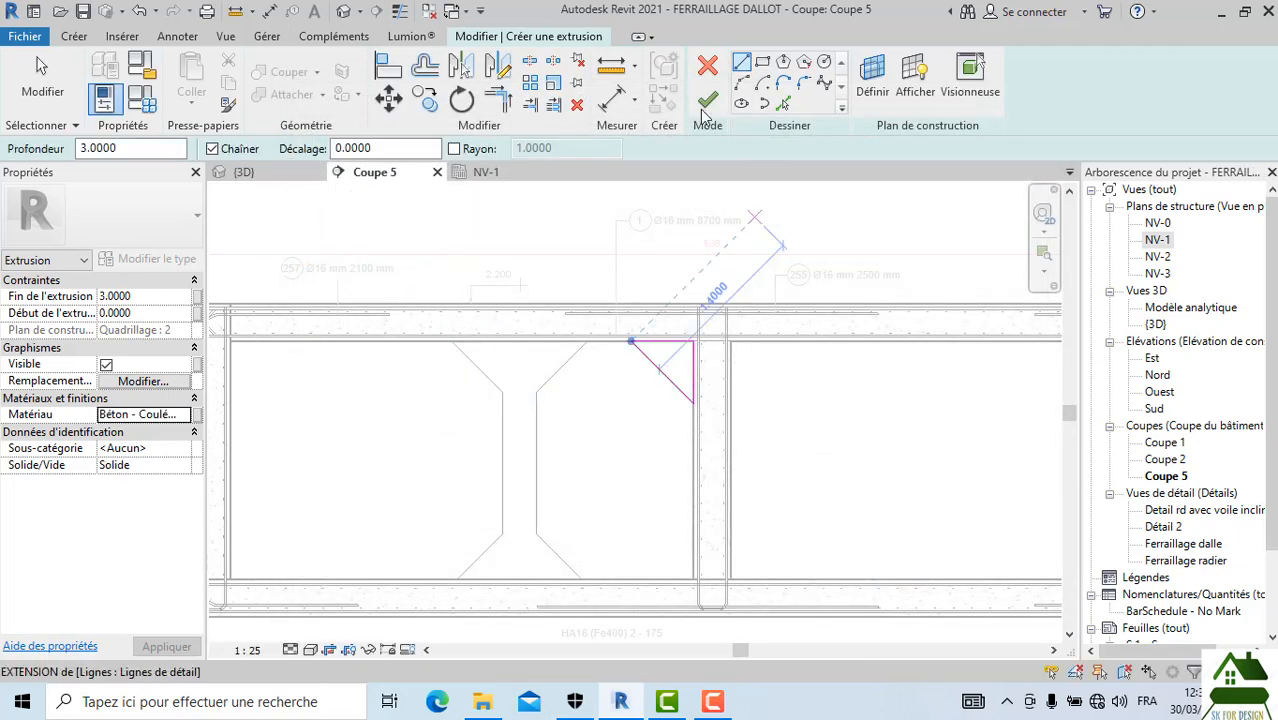
Step: Complete the haunch extrusion and finish the in-place component
click(707, 100)
click(650, 434)
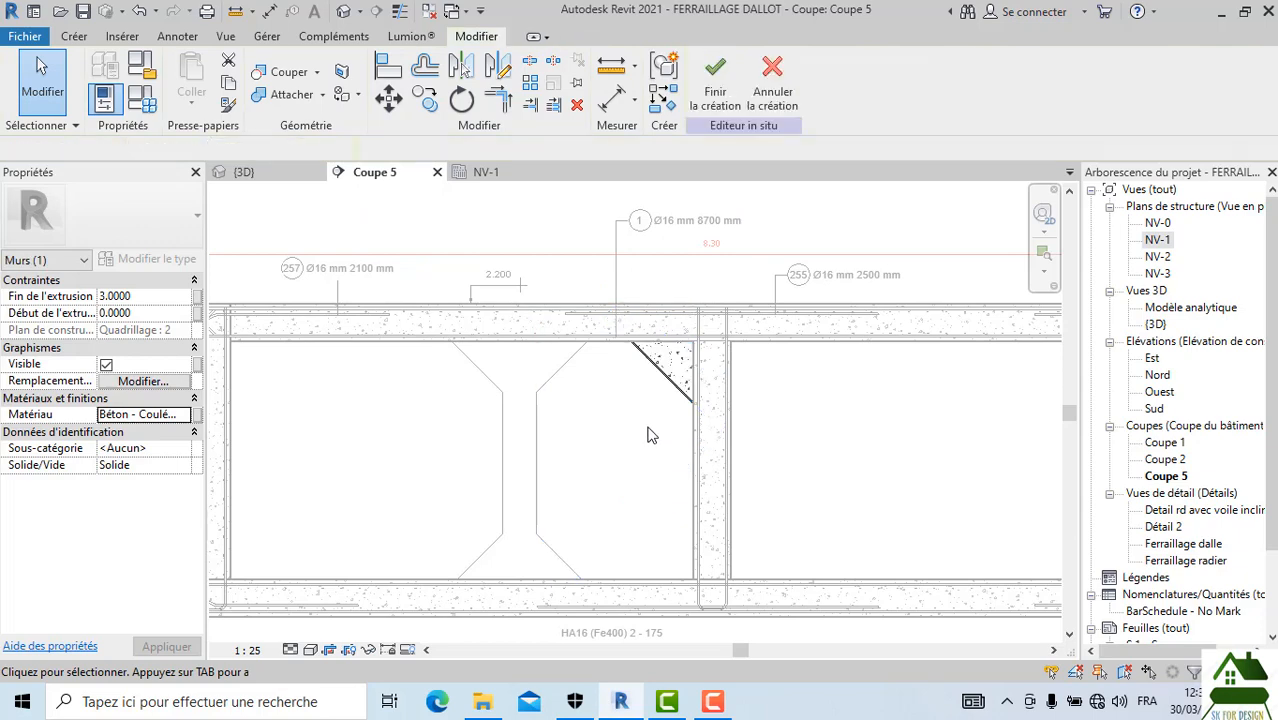
scroll(645, 419, up, 4)
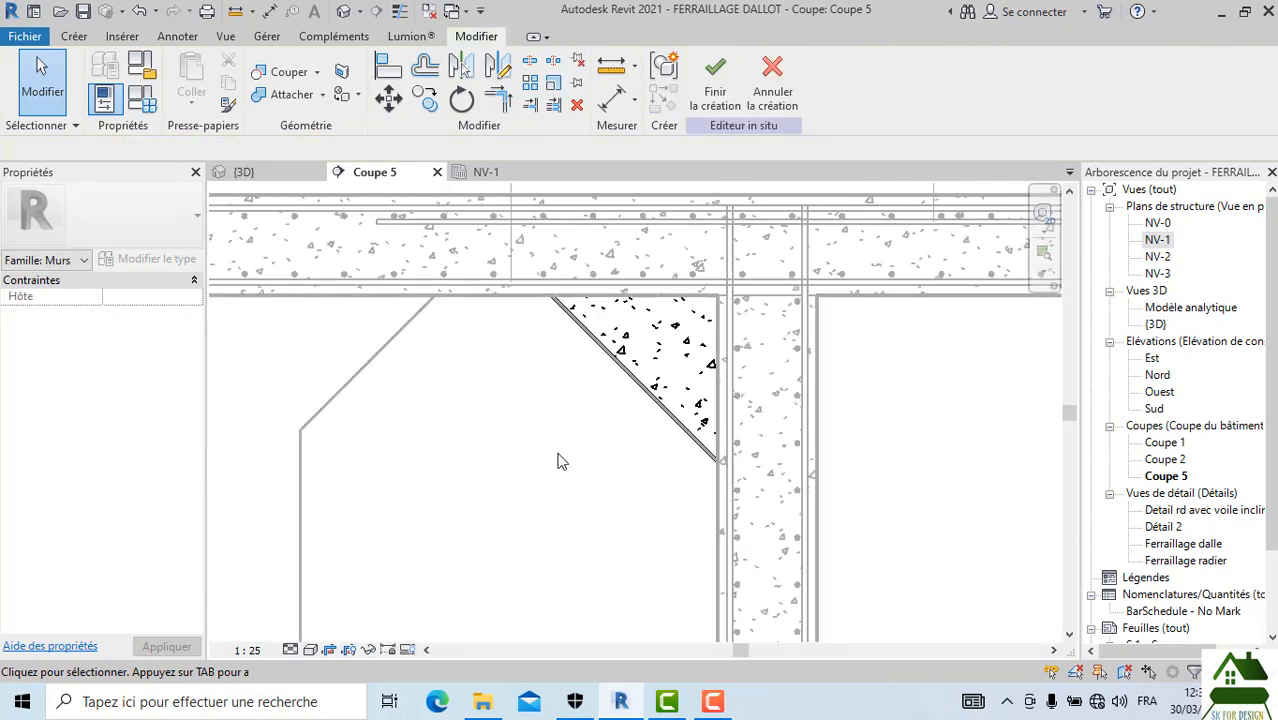
scroll(545, 450, down, 3)
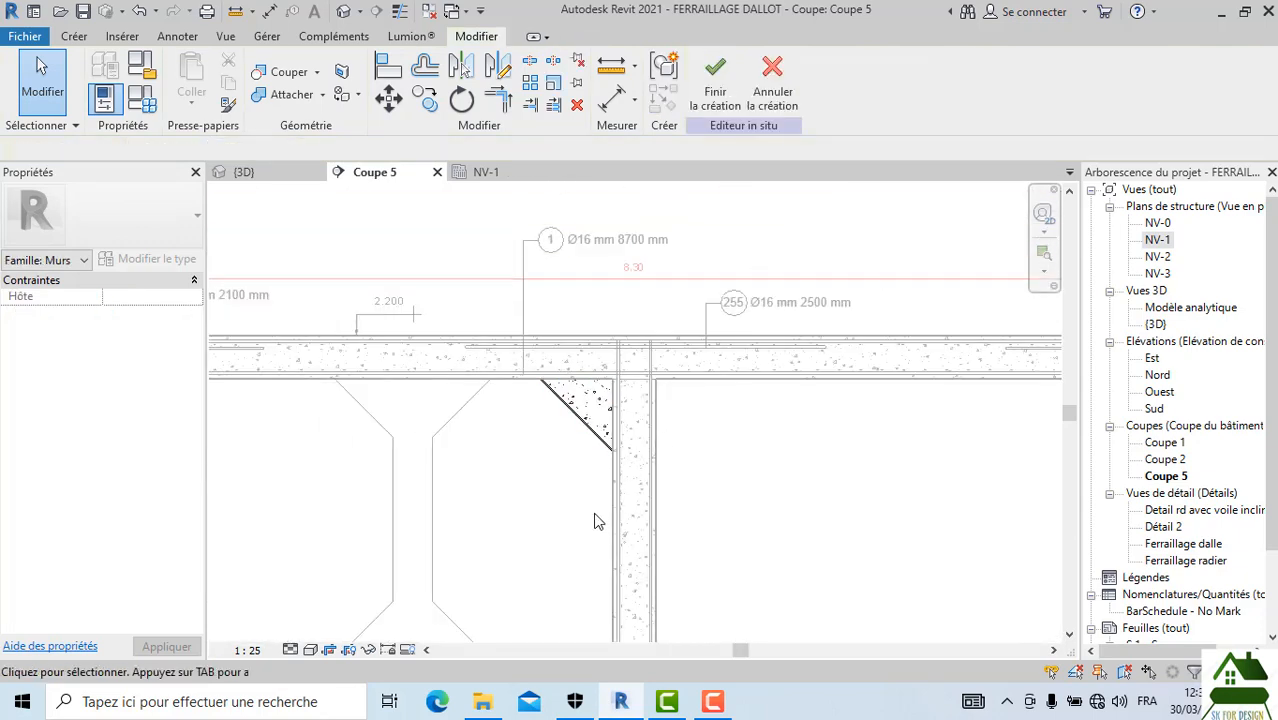
scroll(594, 521, up, 1)
click(716, 85)
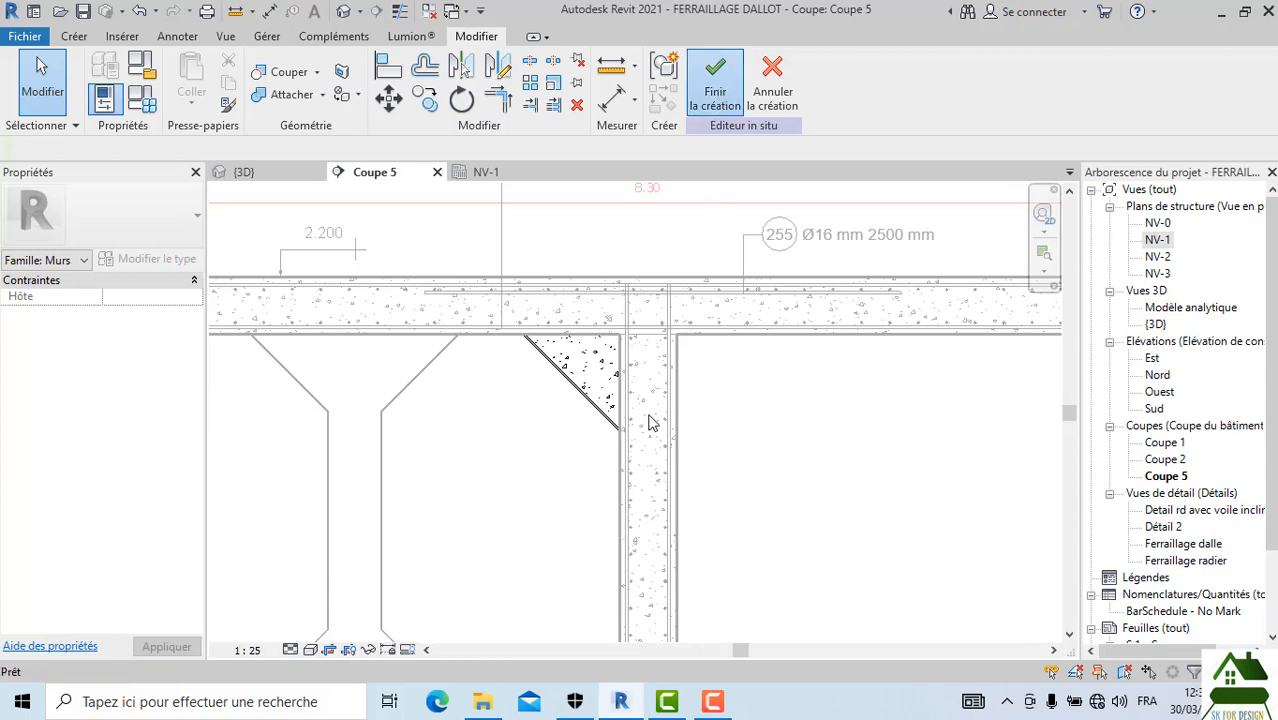
scroll(620, 485, up, 1)
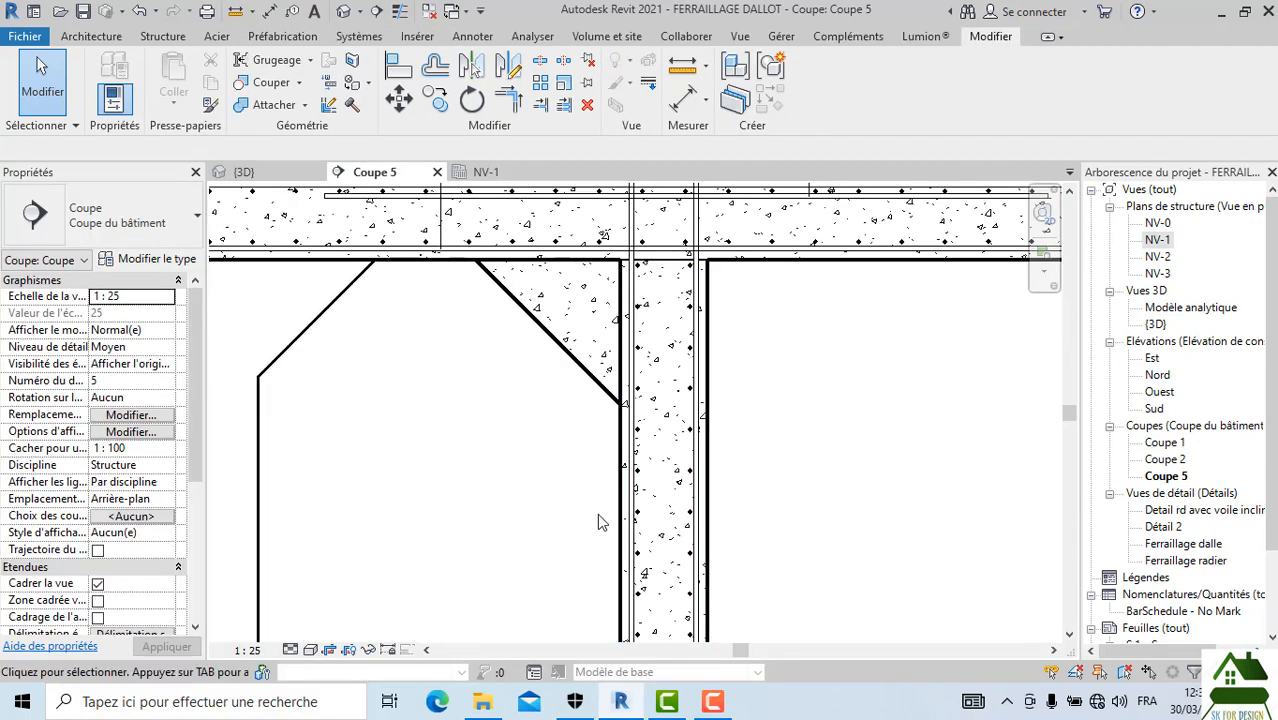
Step: Select the finished haunch in Coupe 5 and switch to the 3D view
click(590, 386)
key(Escape)
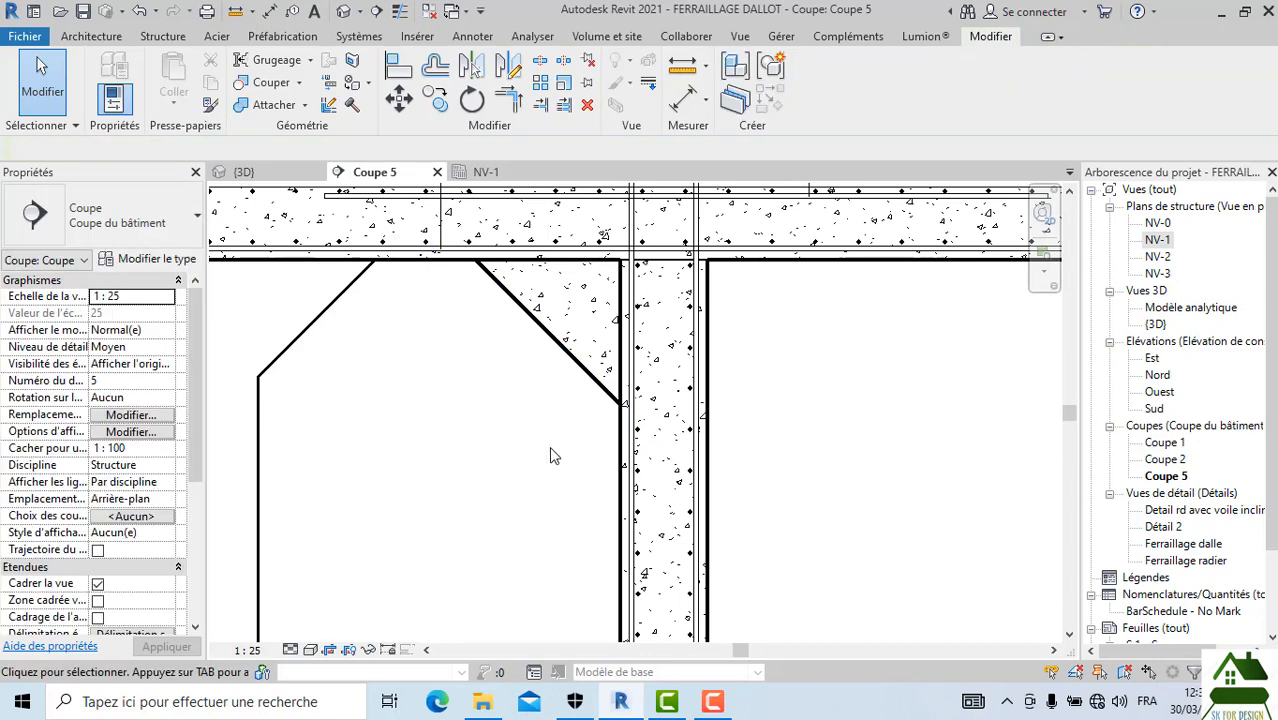
click(535, 328)
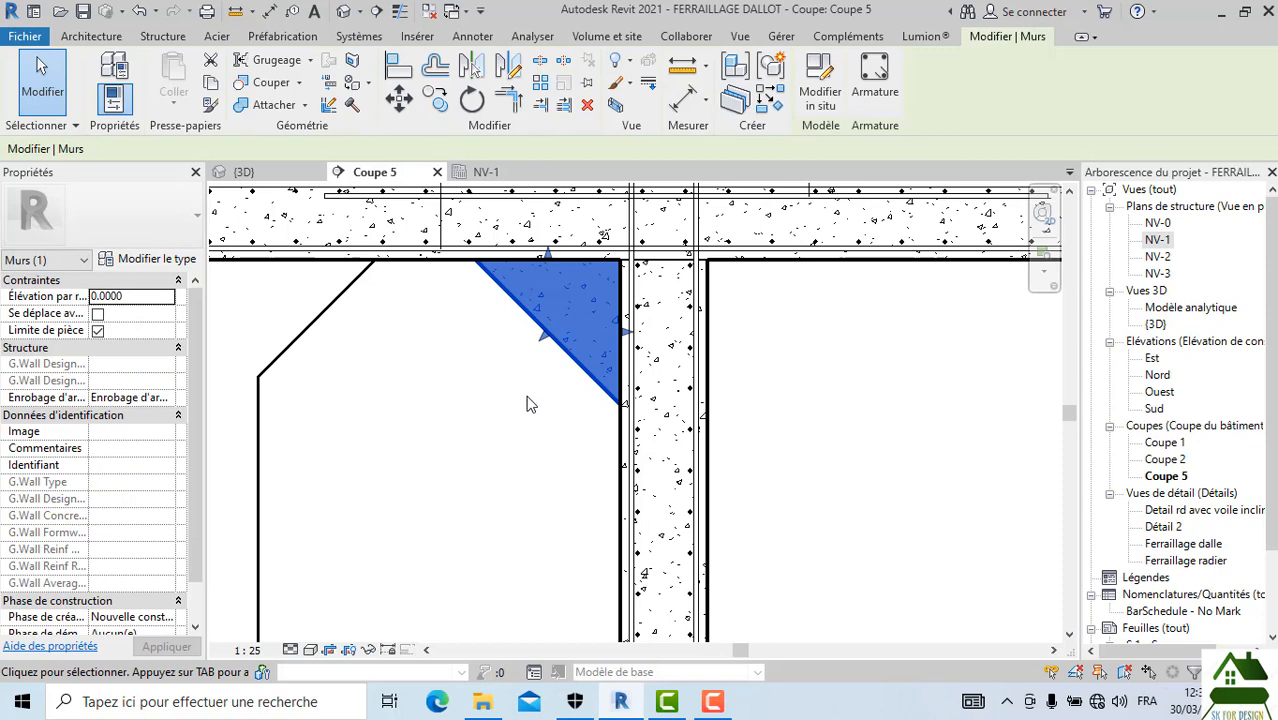
scroll(530, 404, down, 2)
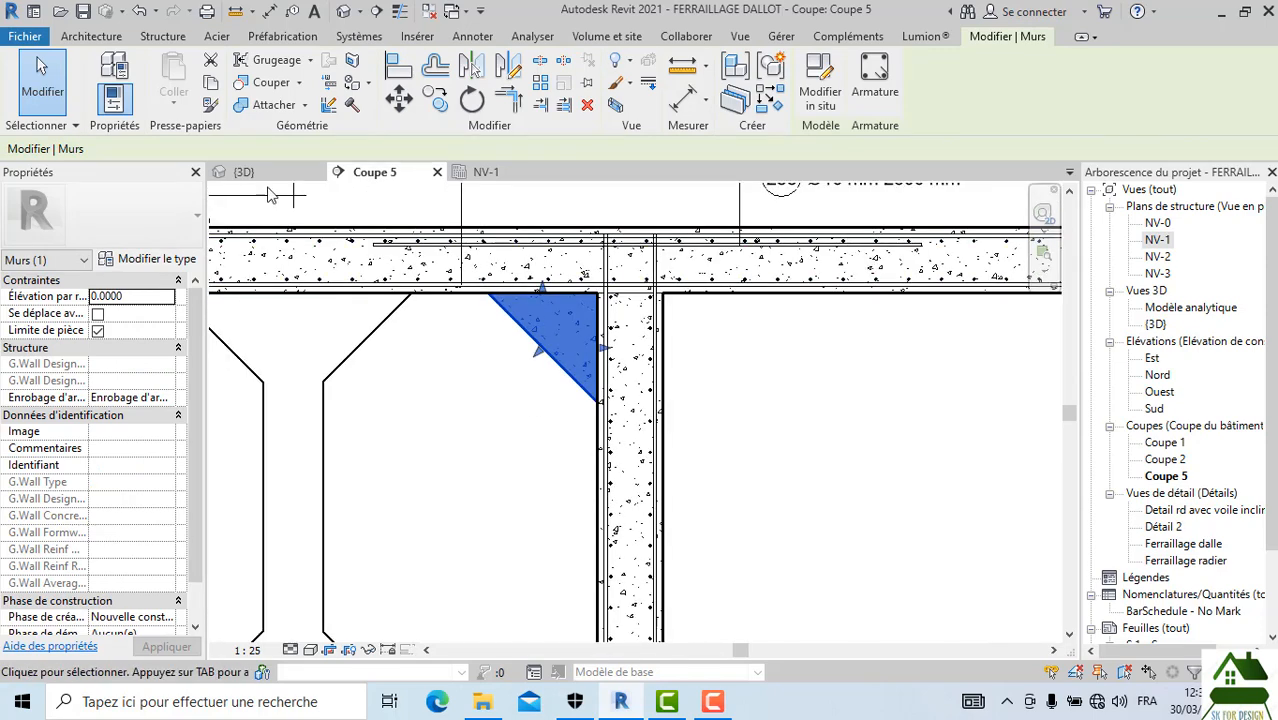
click(276, 178)
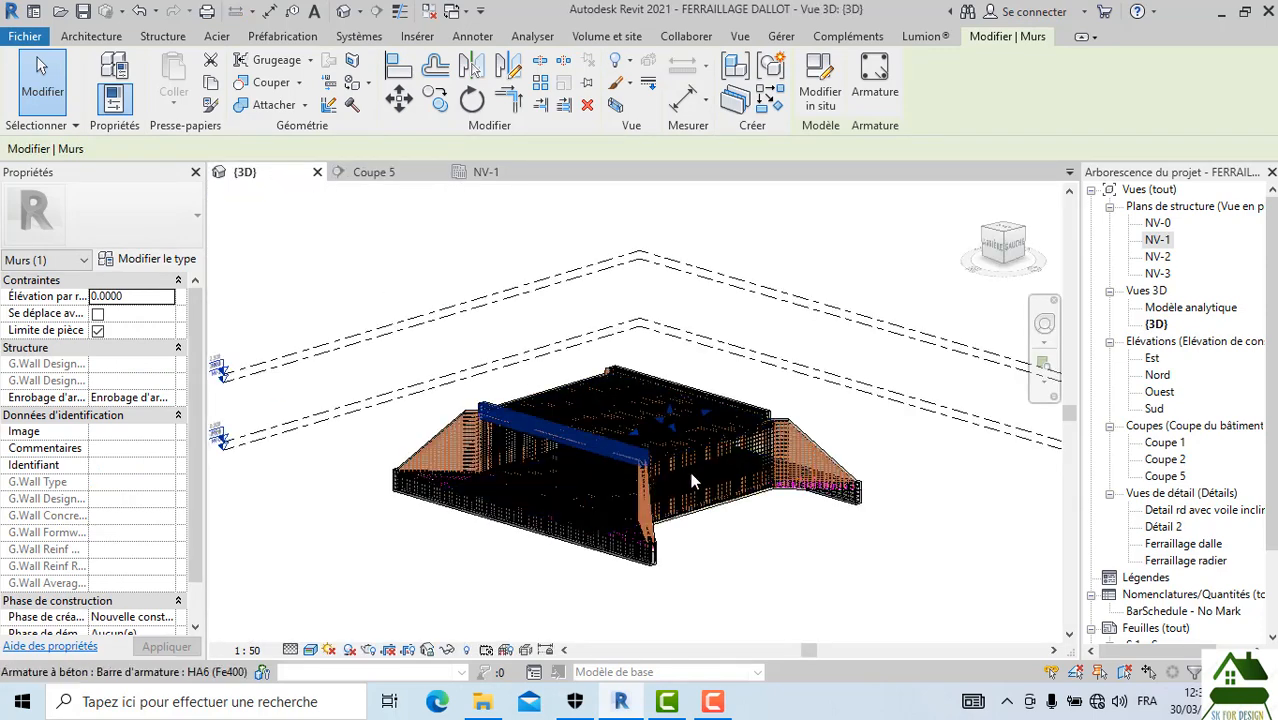
Step: Filter a selection of the whole culvert down to Armature à béton and hide those rebar elements in the 3D view
drag(858, 603, 544, 485)
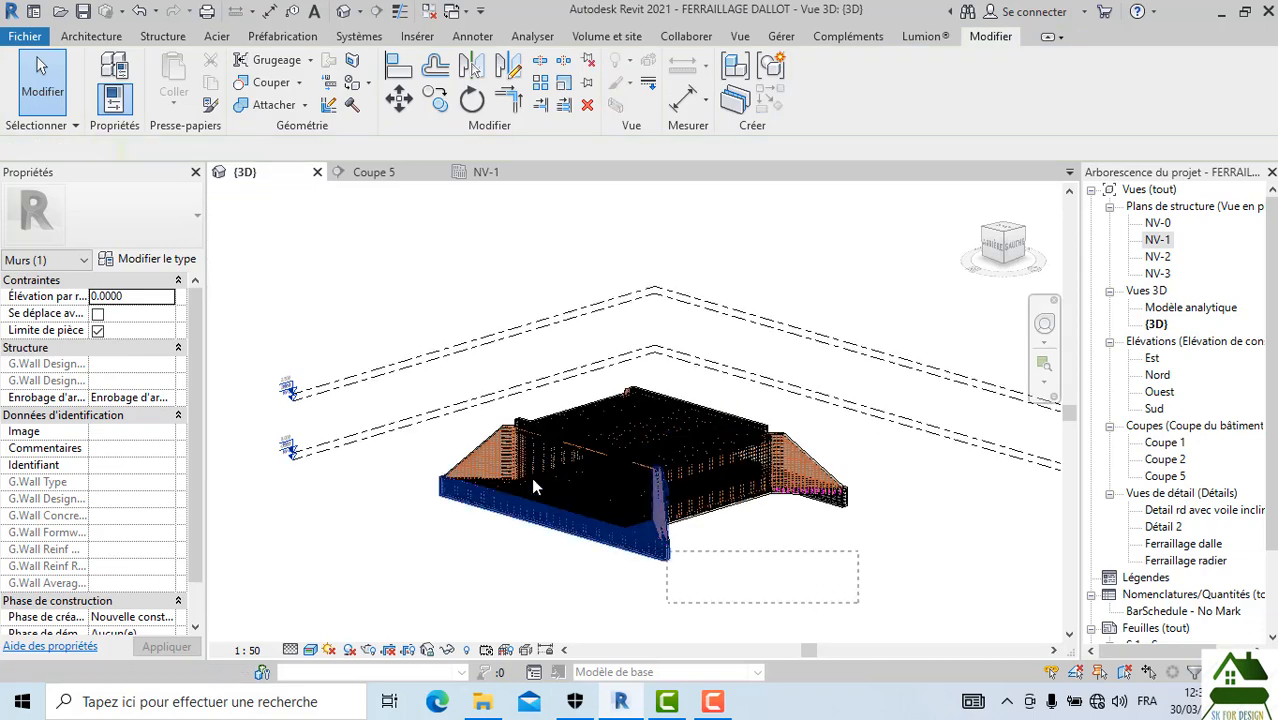
drag(370, 300, 370, 307)
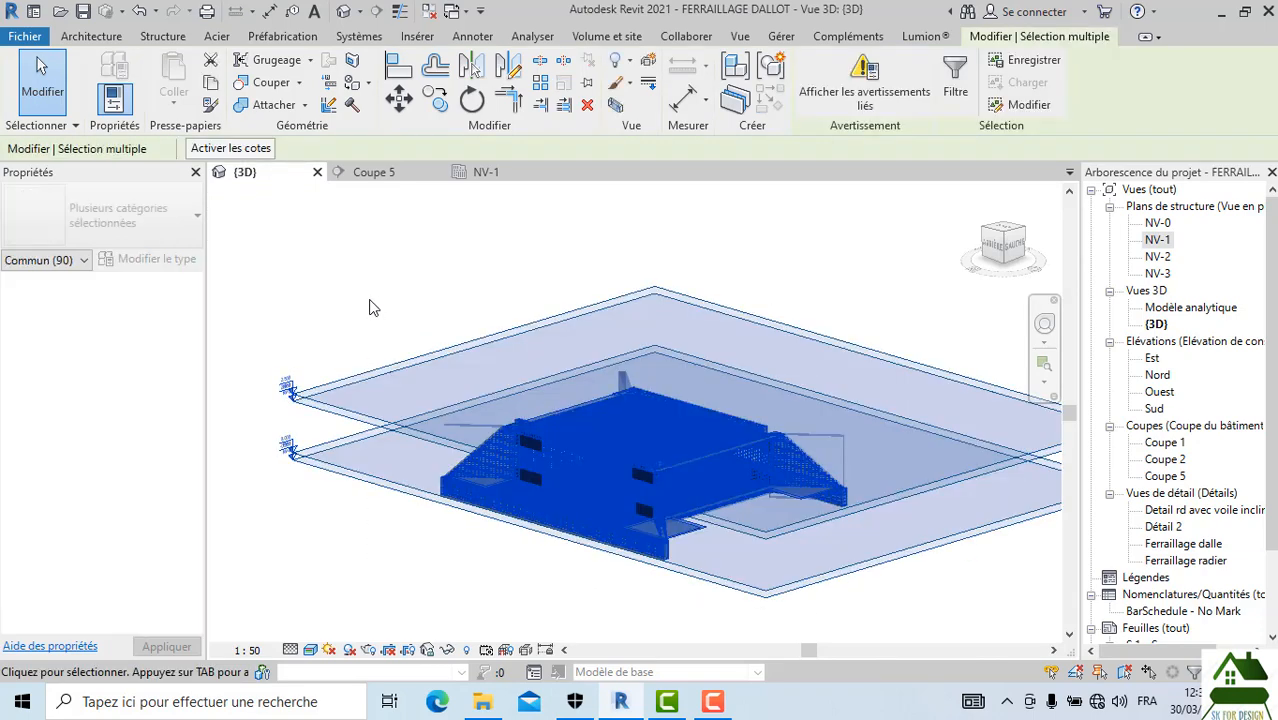
click(955, 80)
click(760, 258)
click(472, 228)
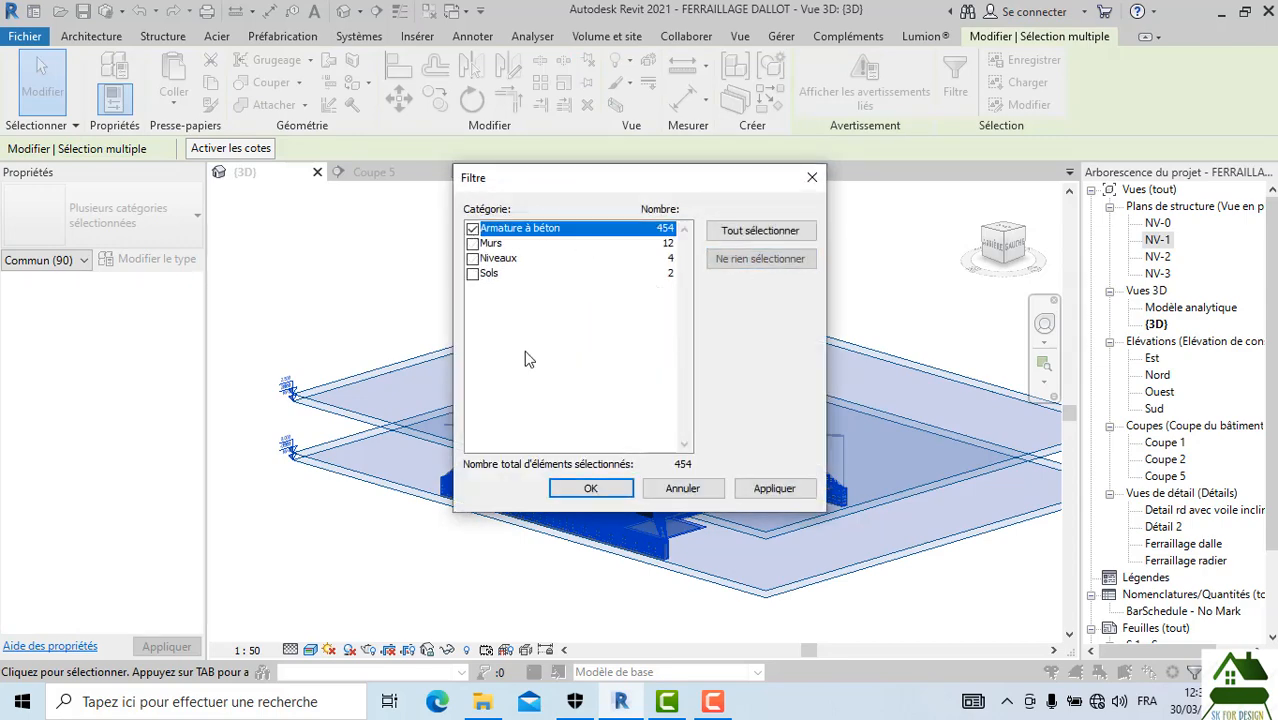
click(588, 488)
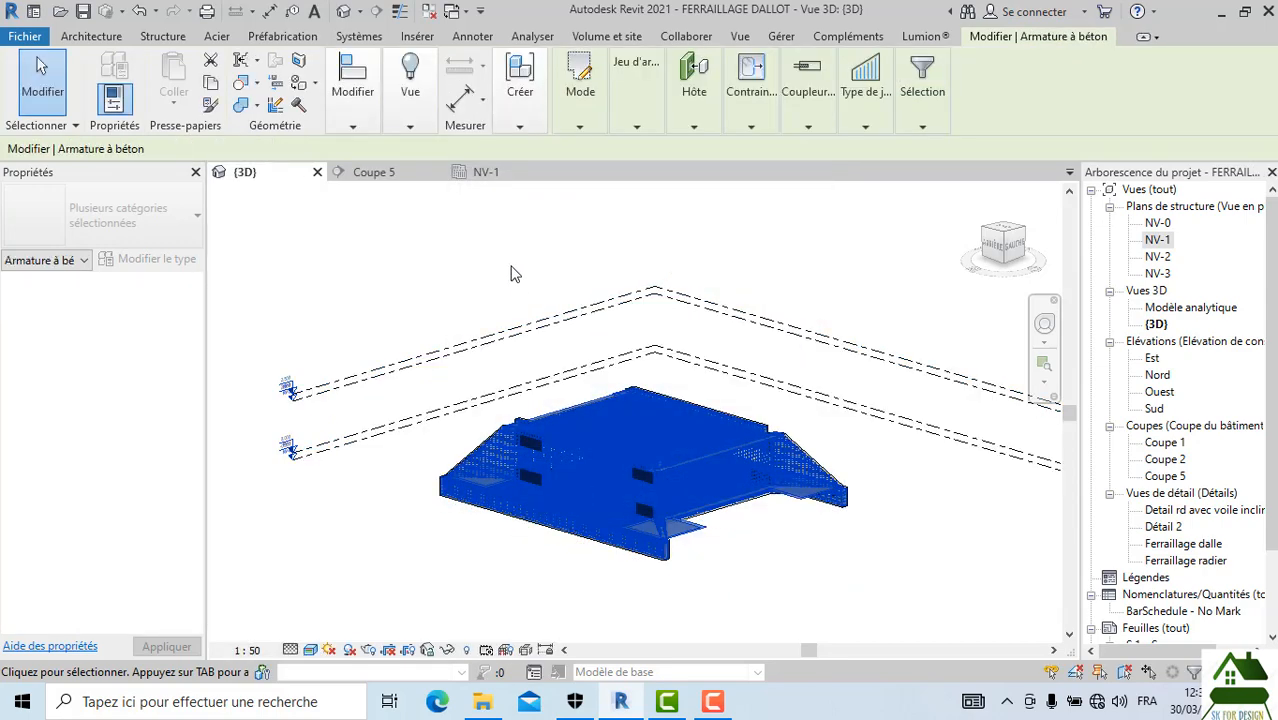
right_click(511, 200)
mouse_move(607, 285)
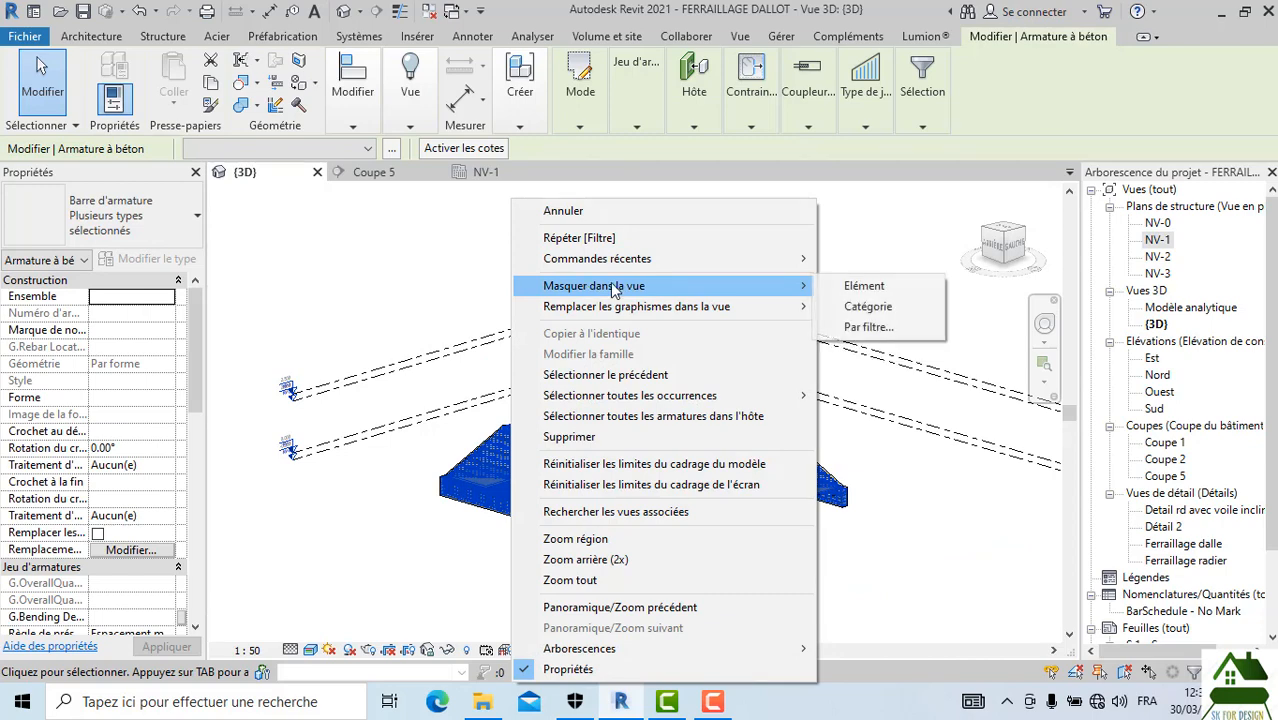
click(862, 281)
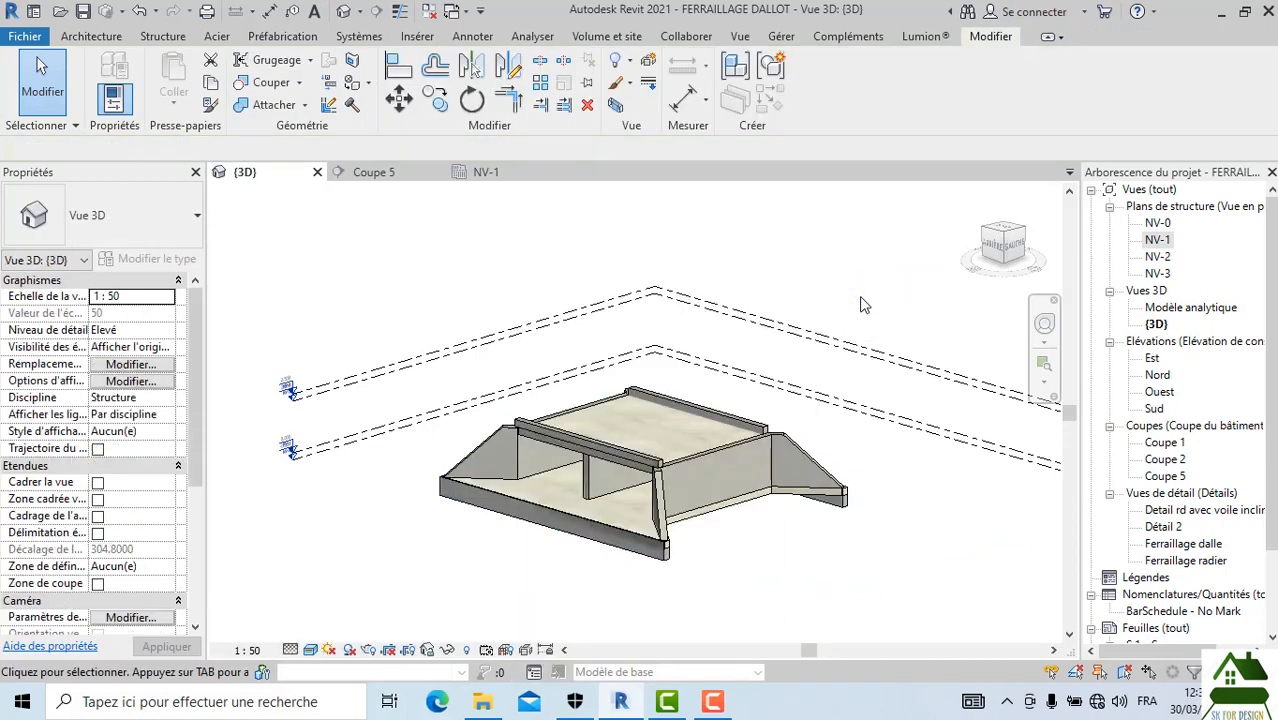
Step: Align the haunch's vertical side with the adjacent face of the VOIL 30 middle wall in the 3D view
click(990, 250)
drag(227, 225, 652, 242)
scroll(741, 451, up, 6)
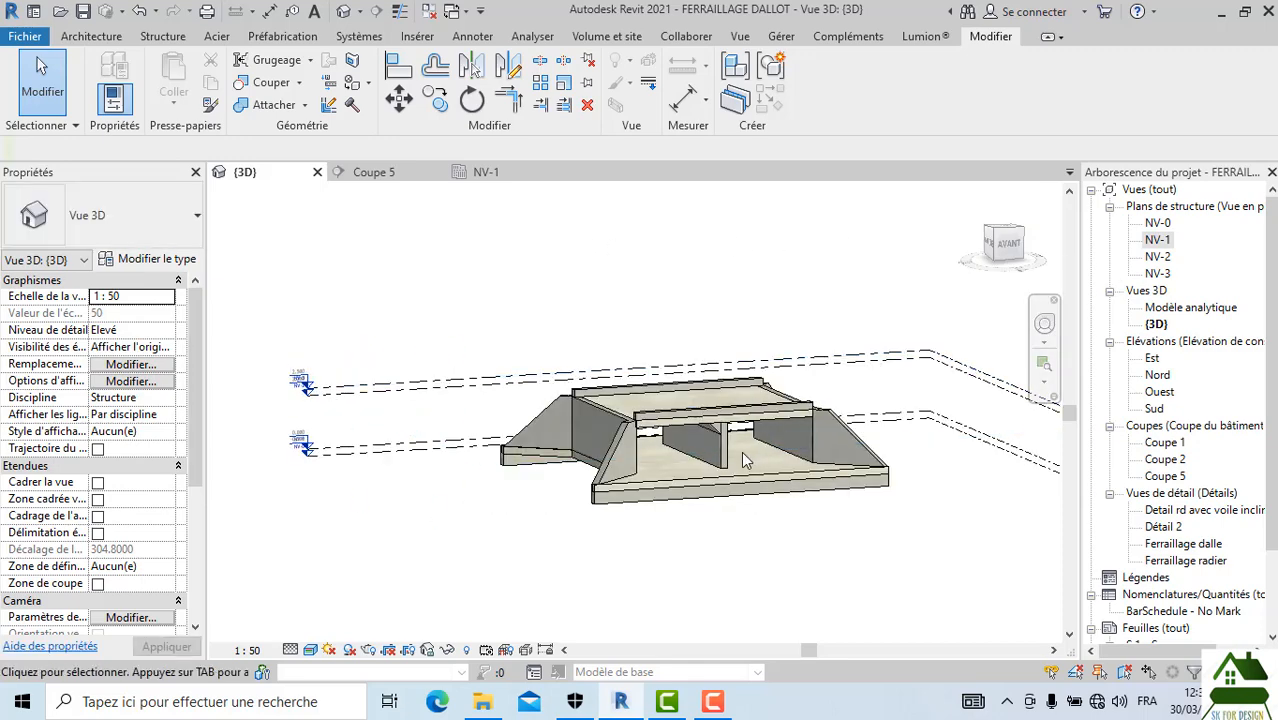
scroll(698, 406, up, 8)
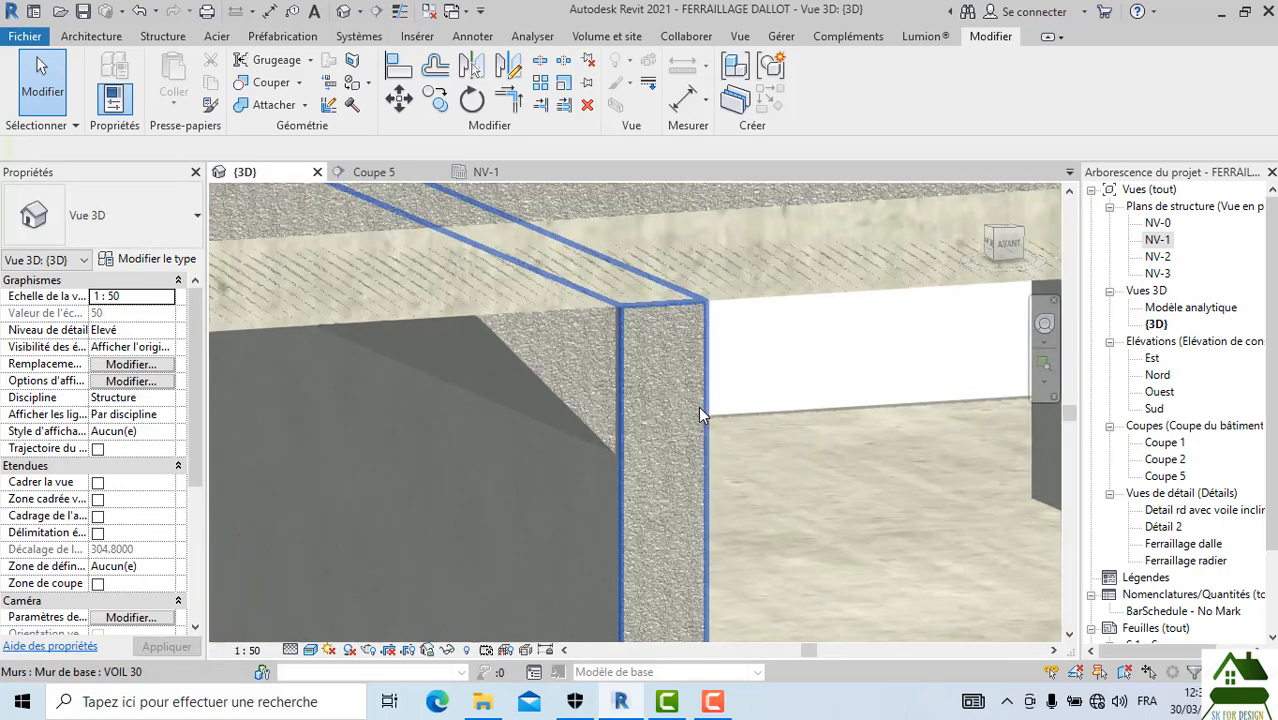
click(557, 468)
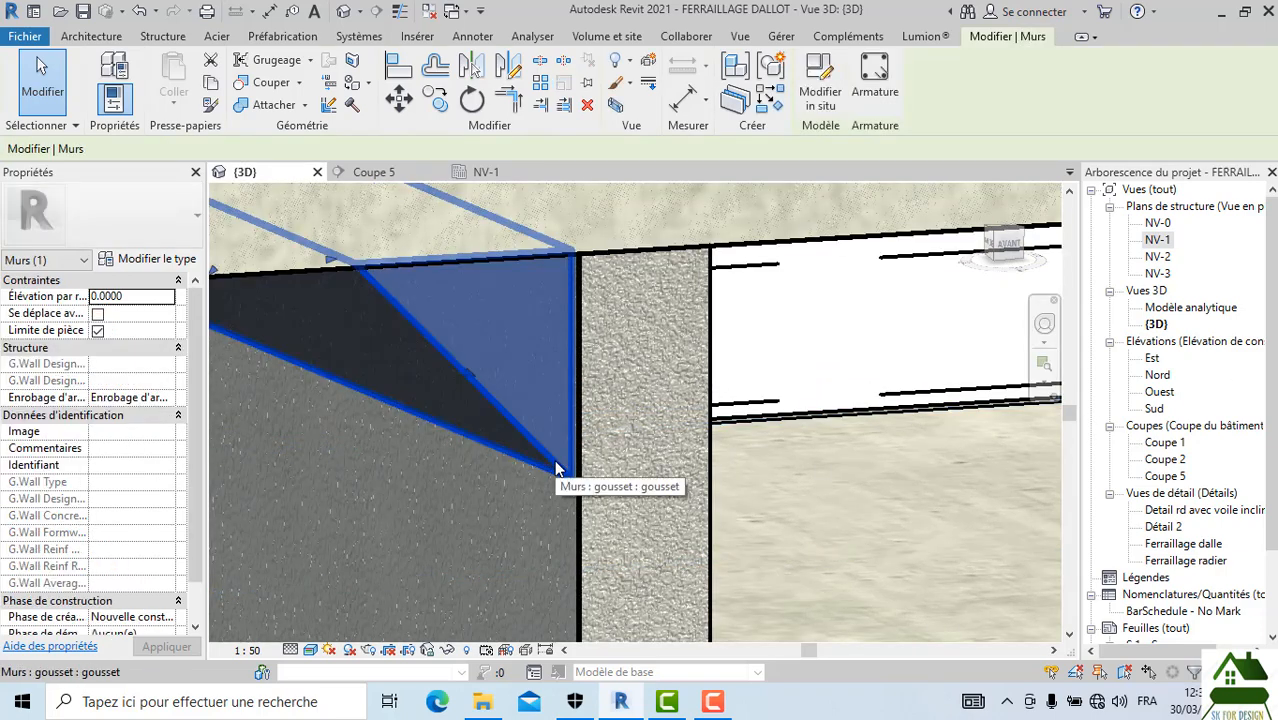
key(a)
key(l)
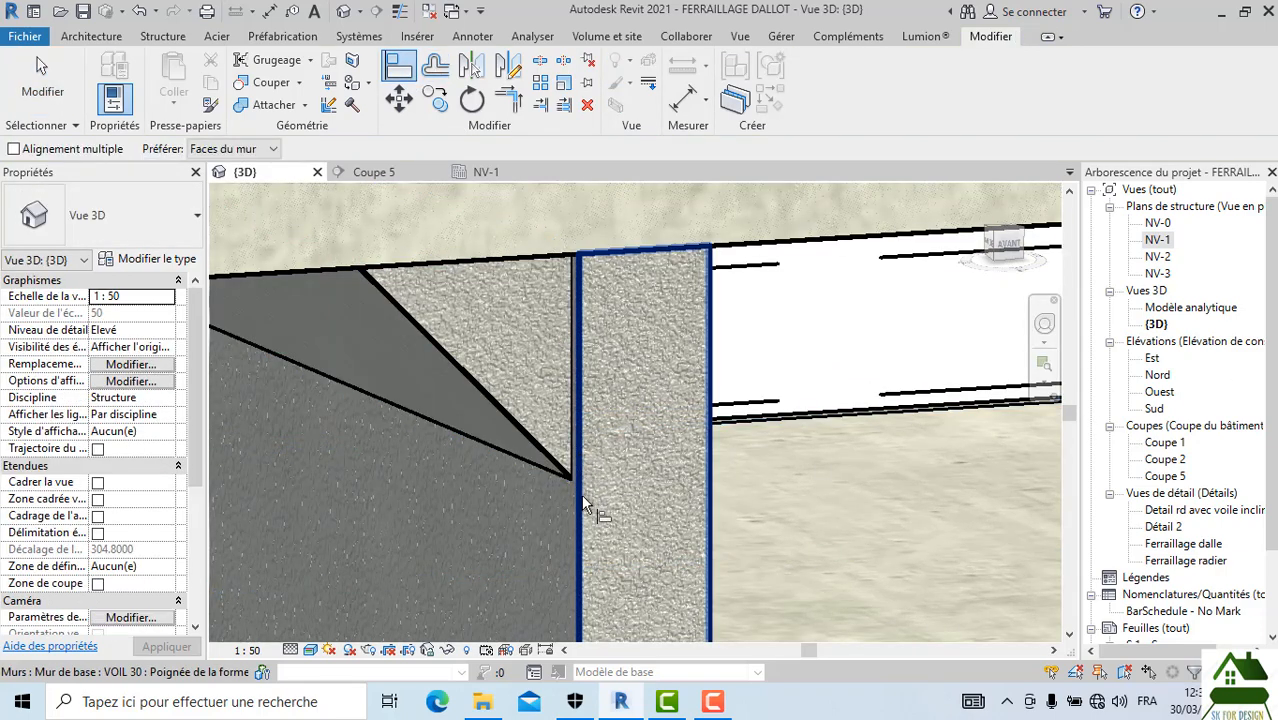
click(577, 474)
Step: Align the haunch's rear end face with the rear end face of the middle wall
scroll(617, 520, down, 10)
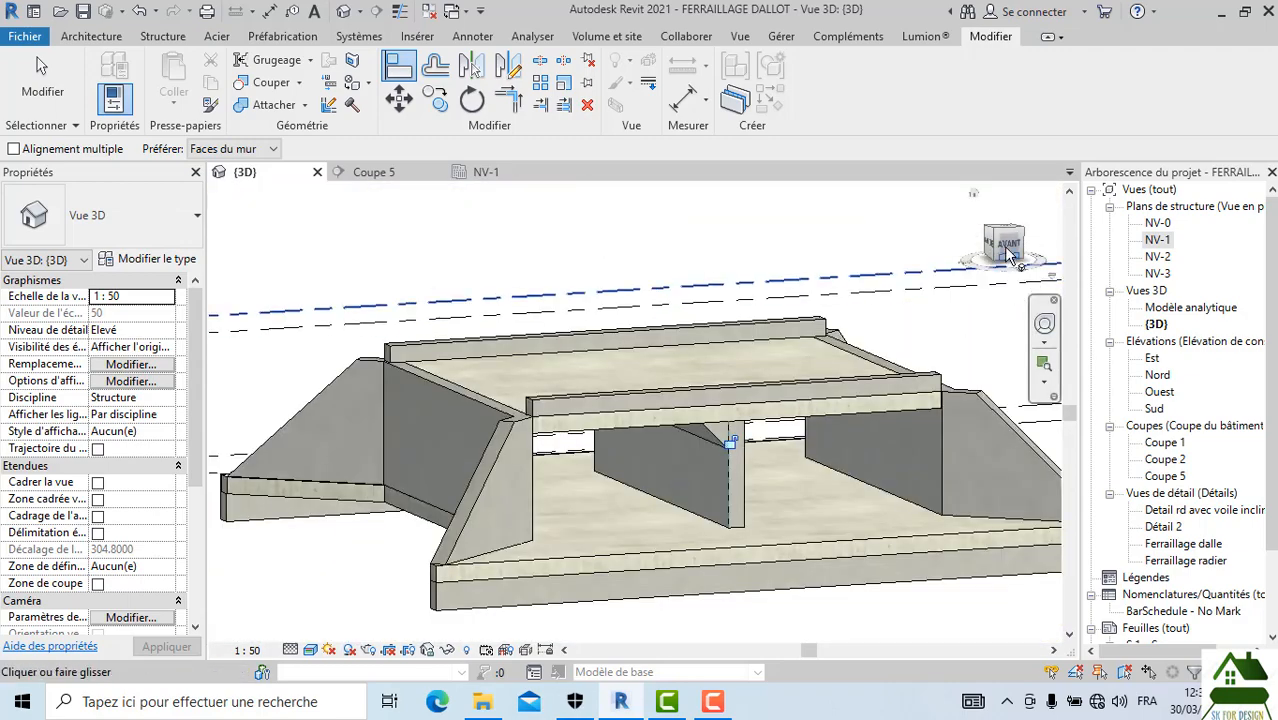
click(1008, 255)
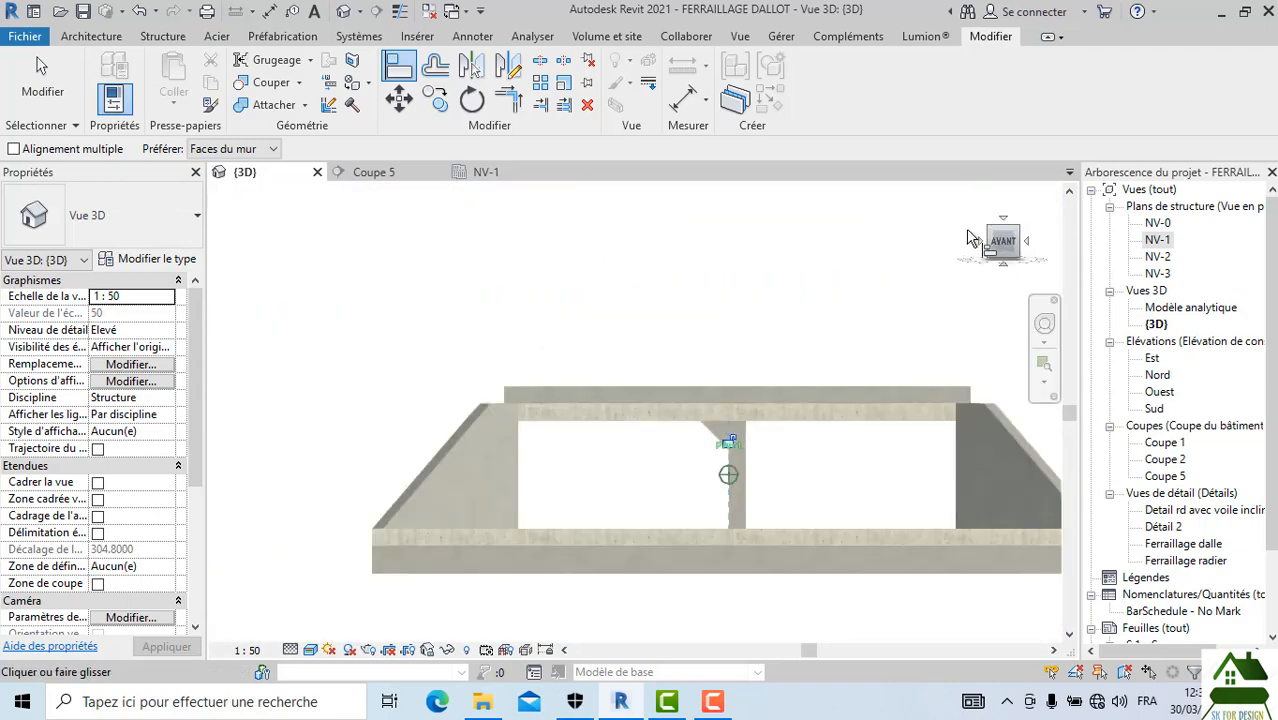
shift+middle_drag(936, 237, 591, 271)
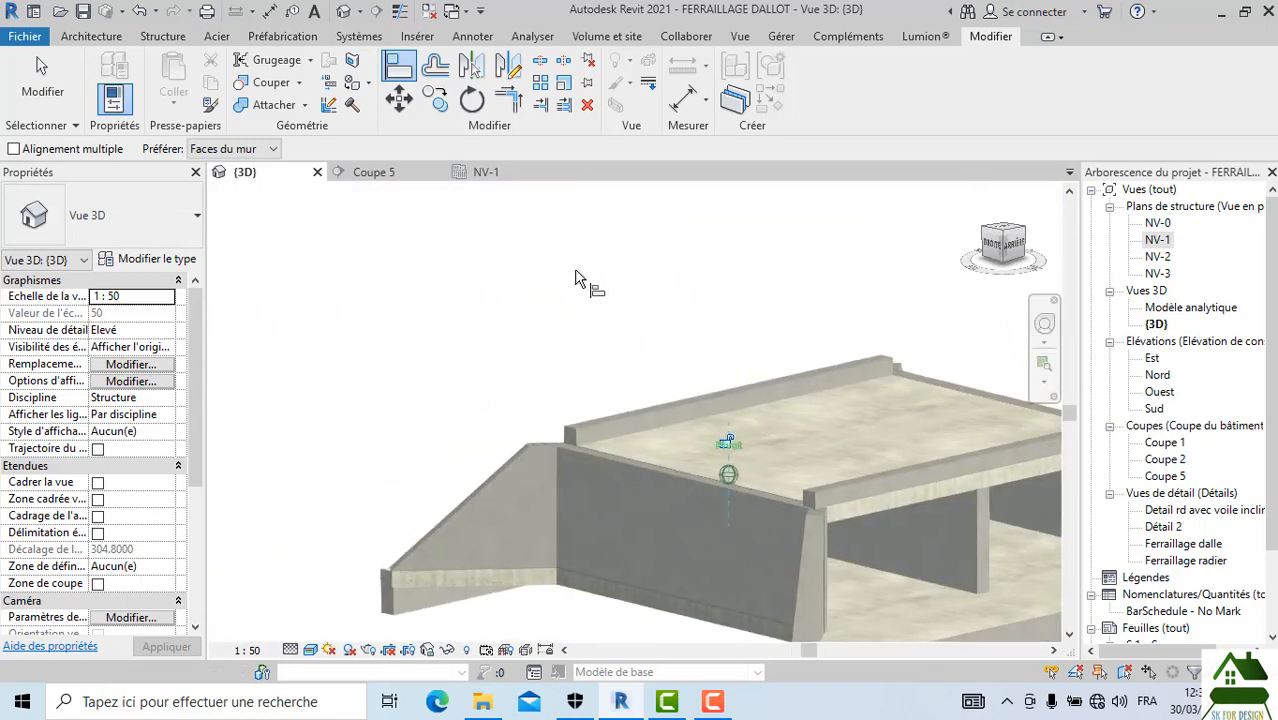
drag(1003, 252, 883, 205)
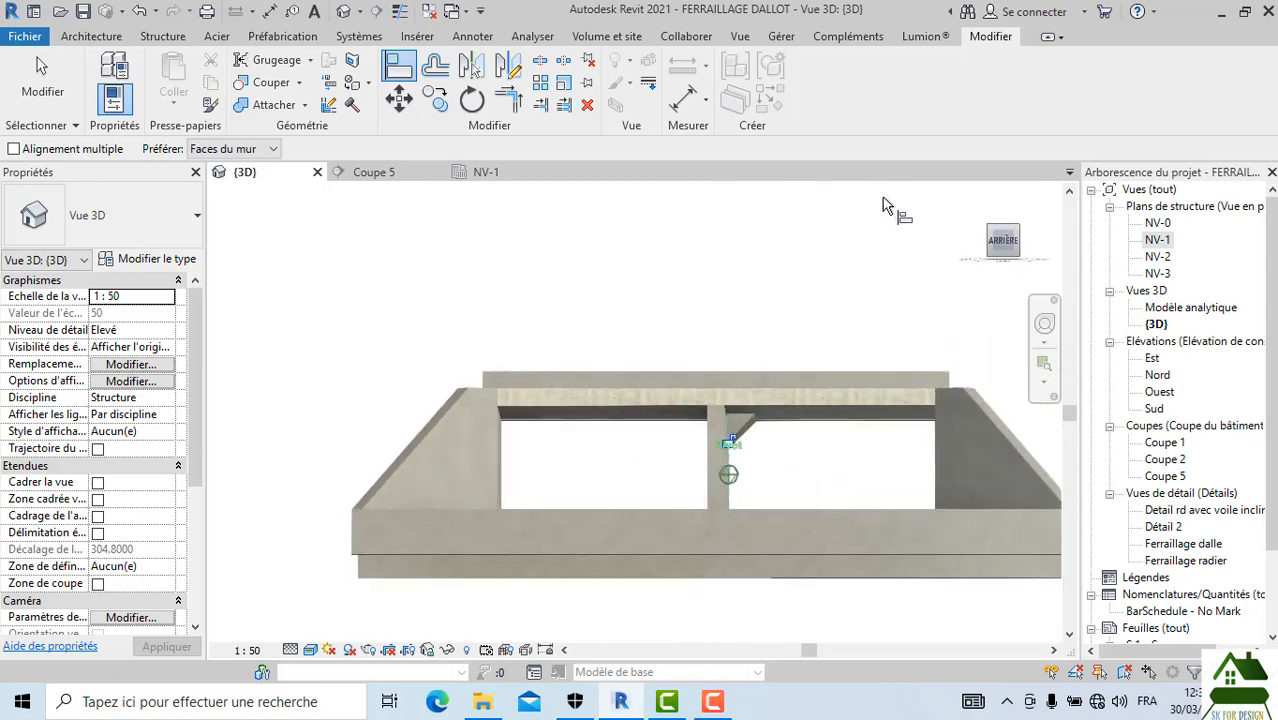
scroll(730, 430, up, 3)
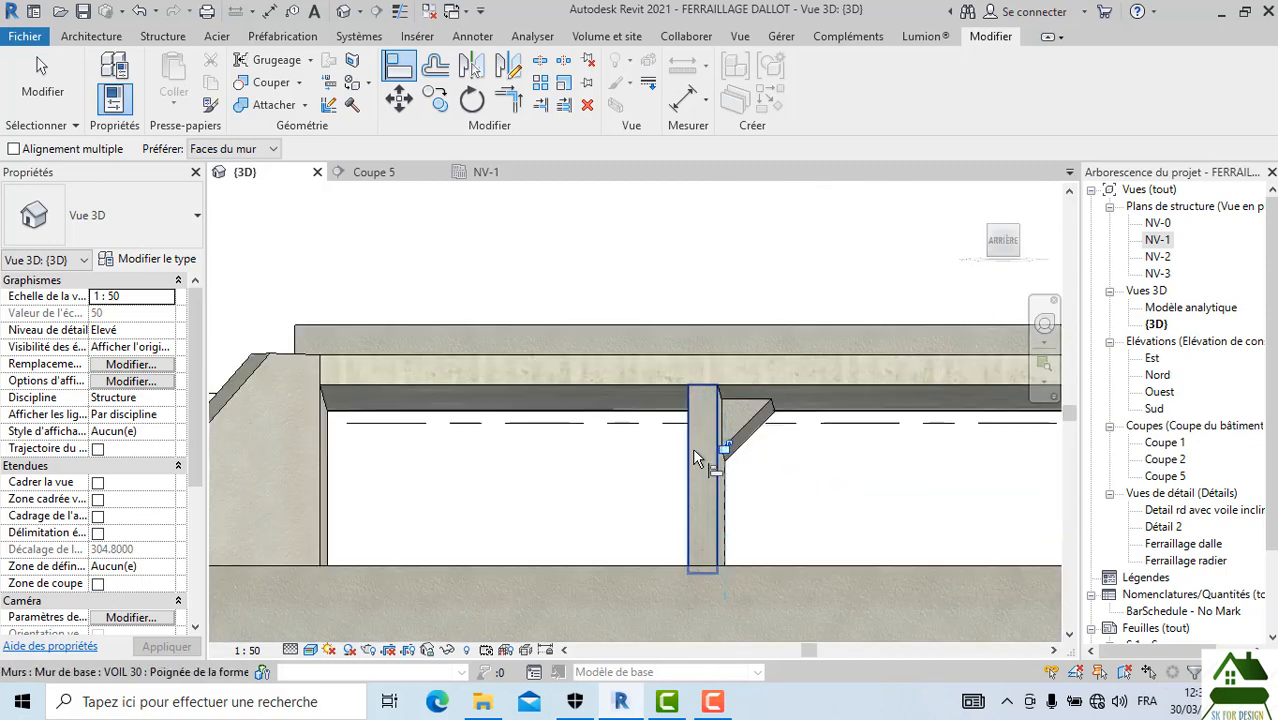
click(700, 452)
click(755, 450)
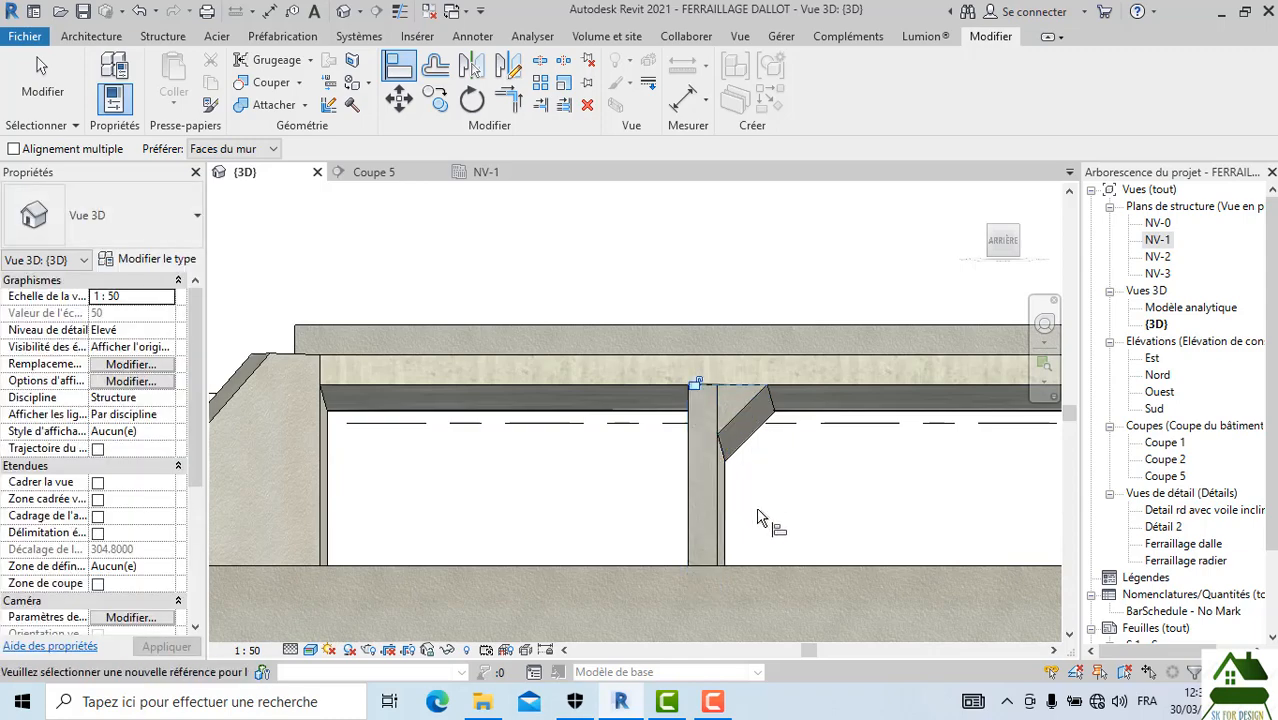
Step: Join the haunch's geometry with the VOIL 30 middle wall
mouse_move(1000, 248)
mouse_down()
mouse_move(1016, 243)
mouse_move(285, 288)
mouse_move(655, 287)
mouse_up()
scroll(945, 277, down, 1)
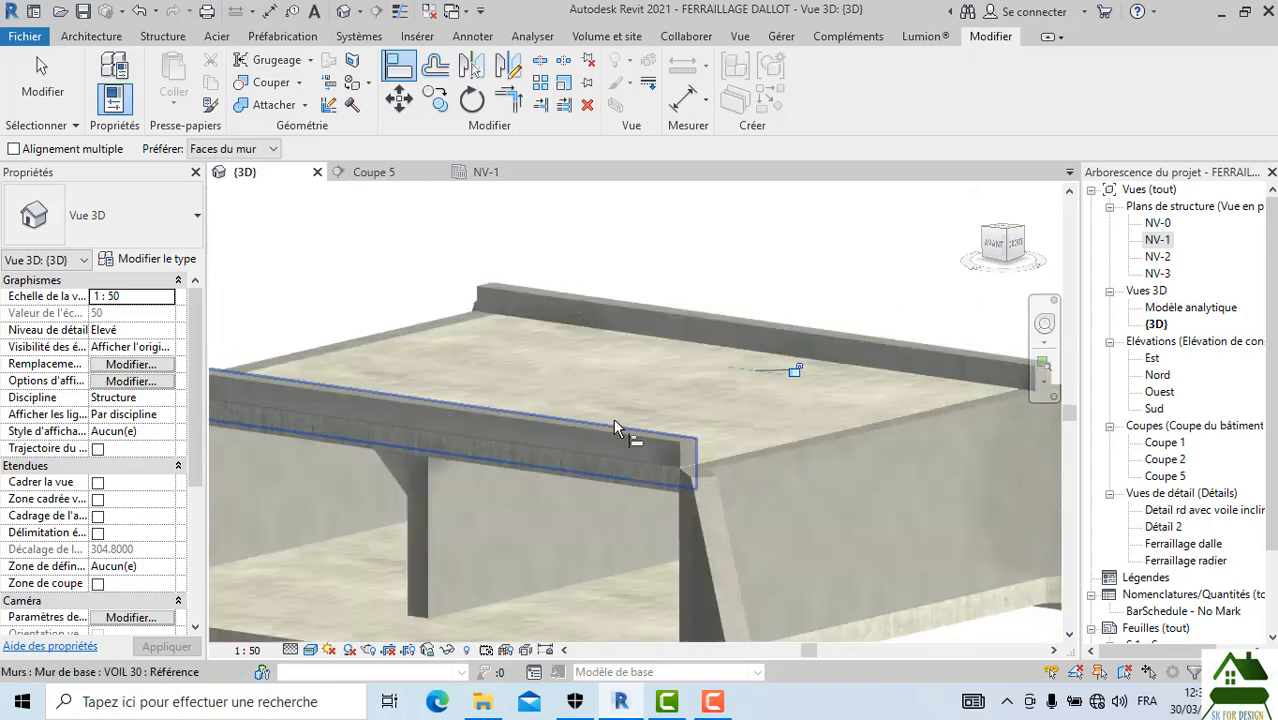
middle_drag(613, 418, 640, 325)
drag(987, 243, 700, 297)
scroll(700, 297, up, 5)
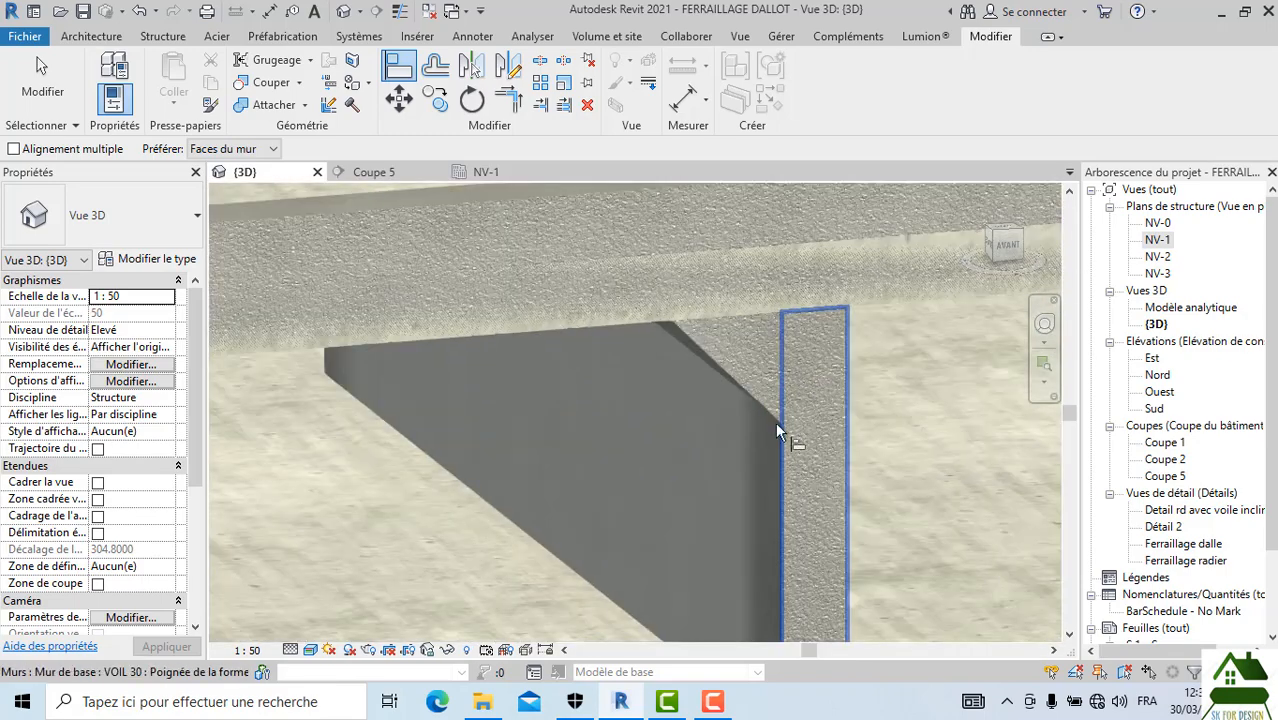
scroll(800, 494, up, 2)
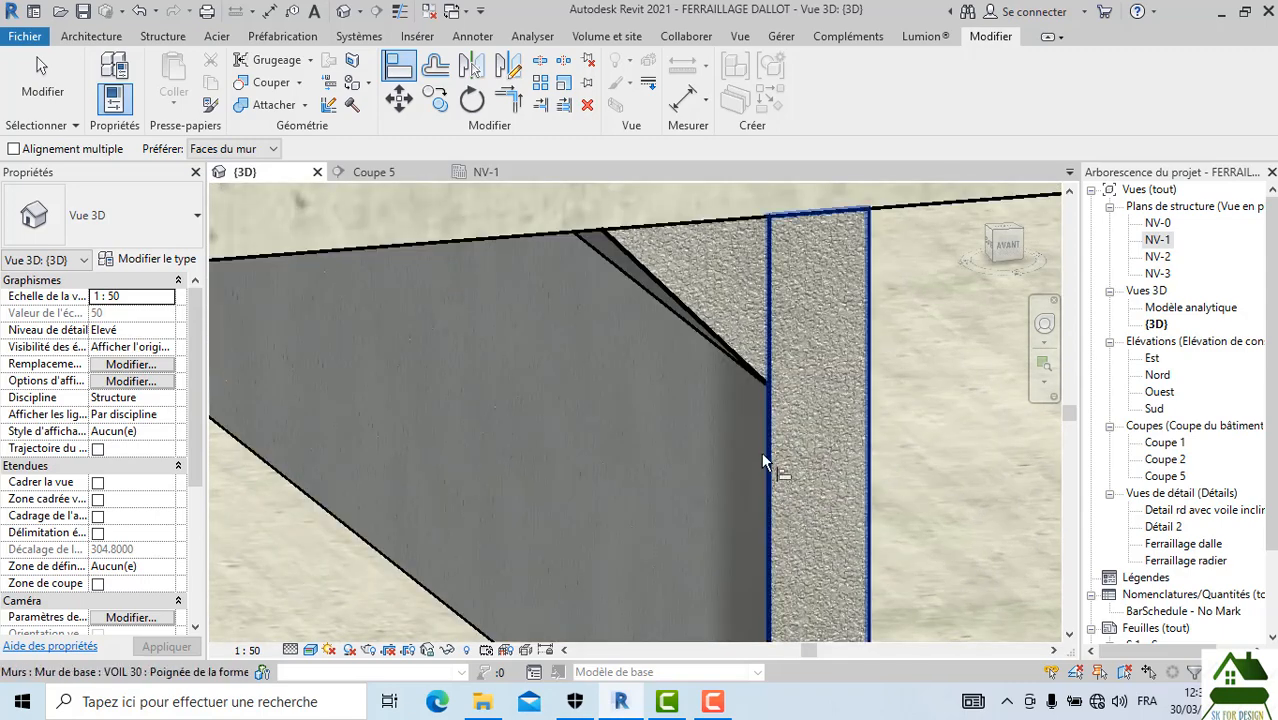
key(Escape)
click(770, 450)
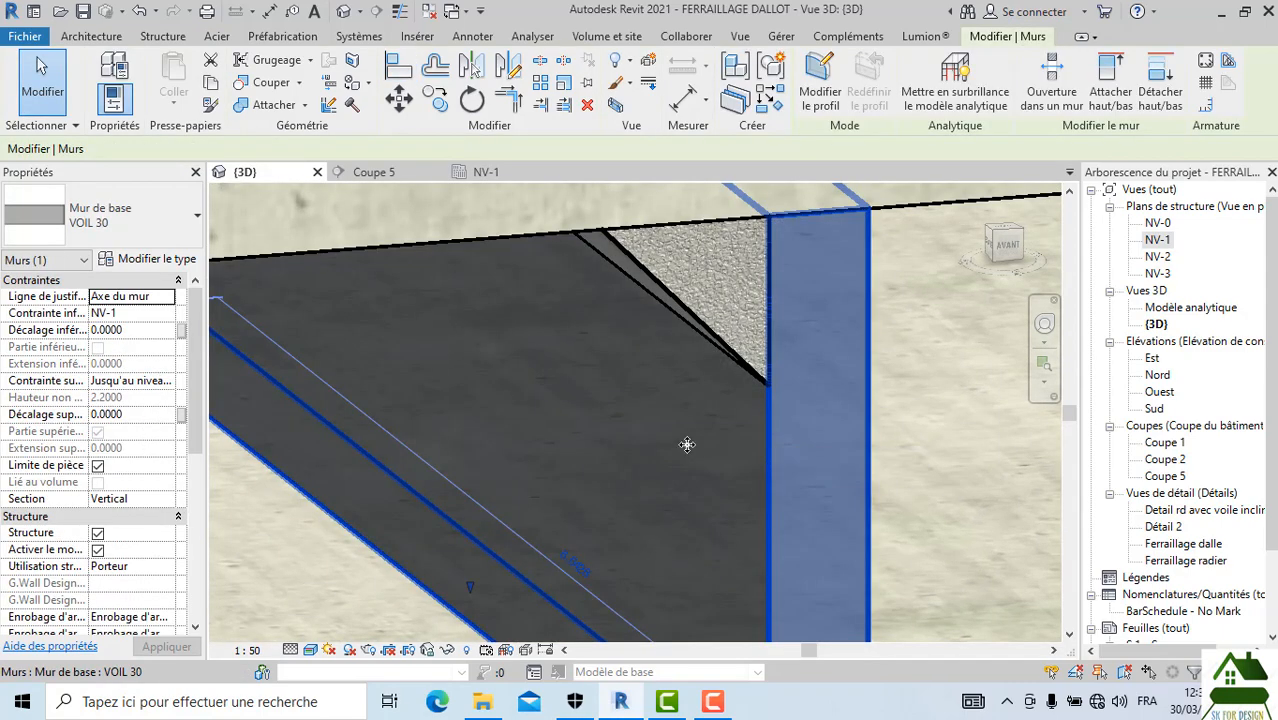
click(272, 105)
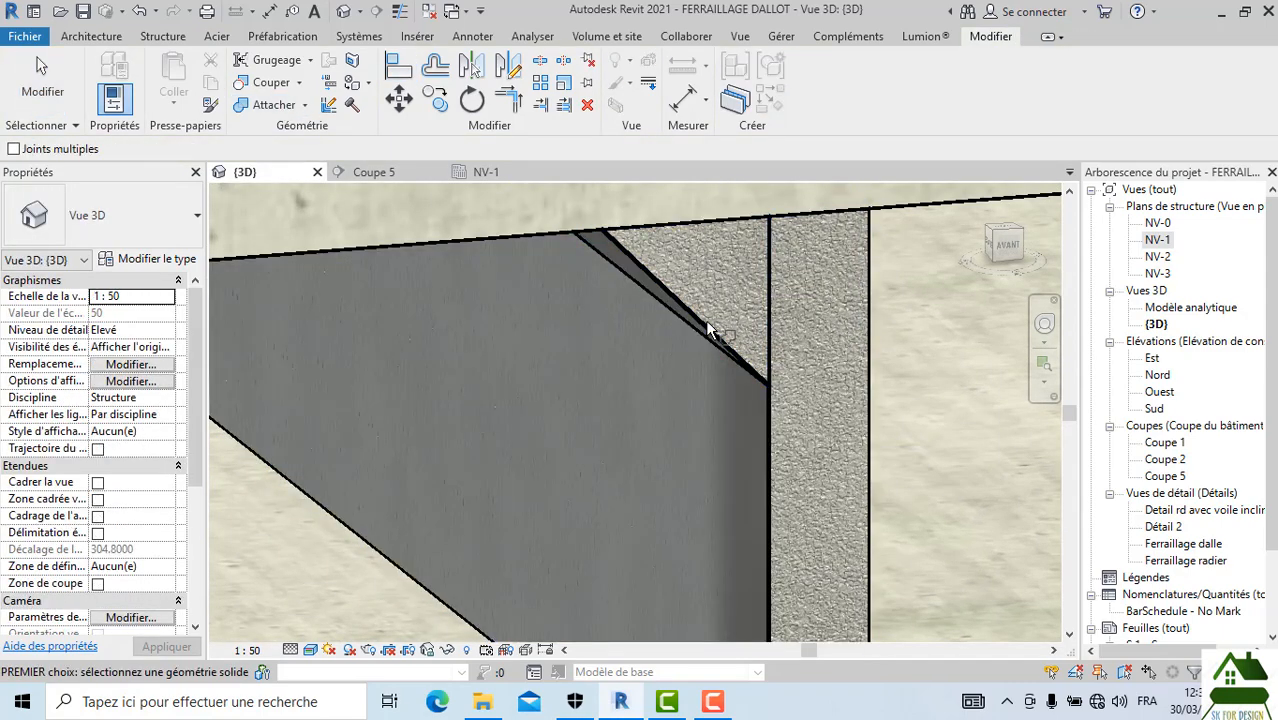
Step: Examine the joined haunch and middle wall in 3D and in the Coupe 5 section
scroll(804, 475, down, 6)
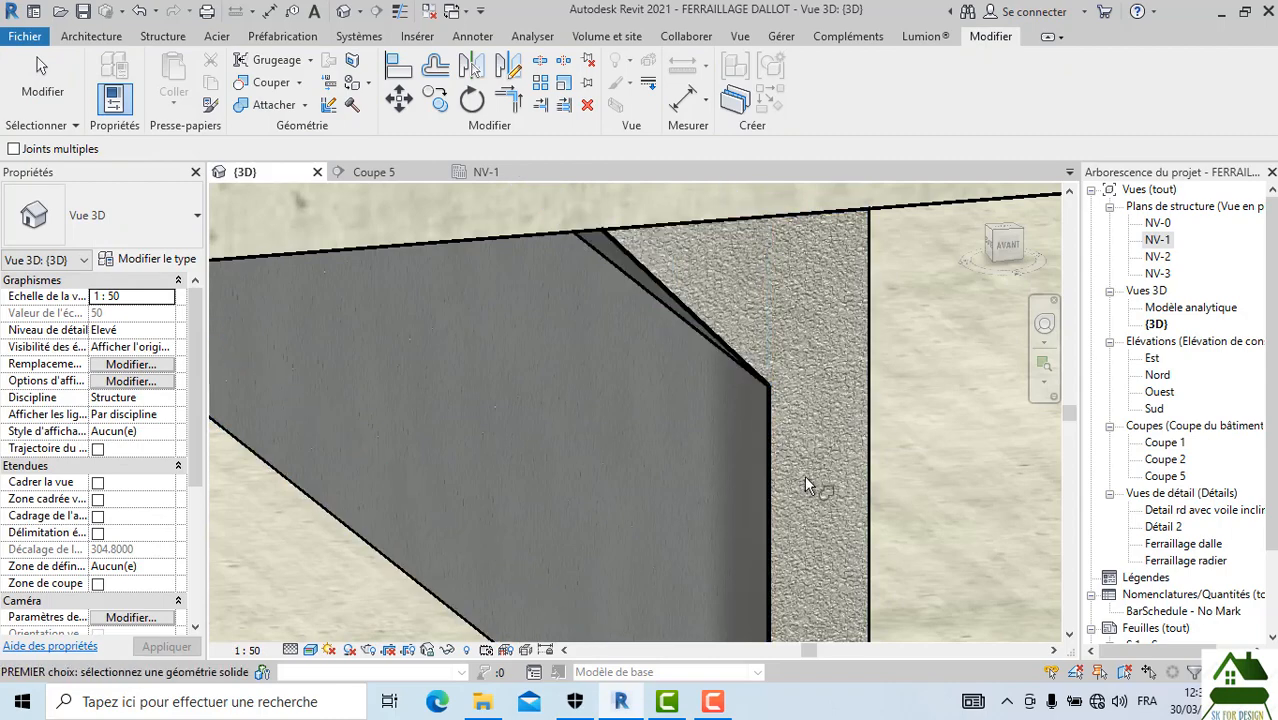
click(998, 248)
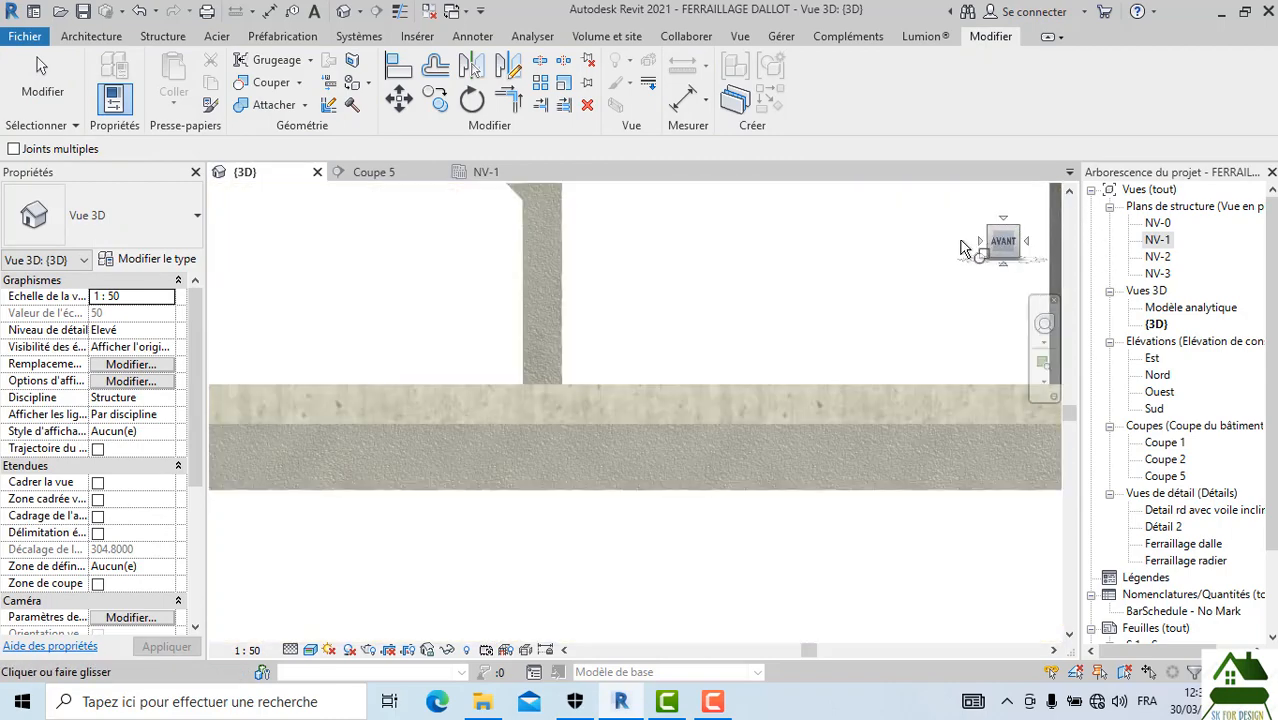
drag(992, 246, 1084, 286)
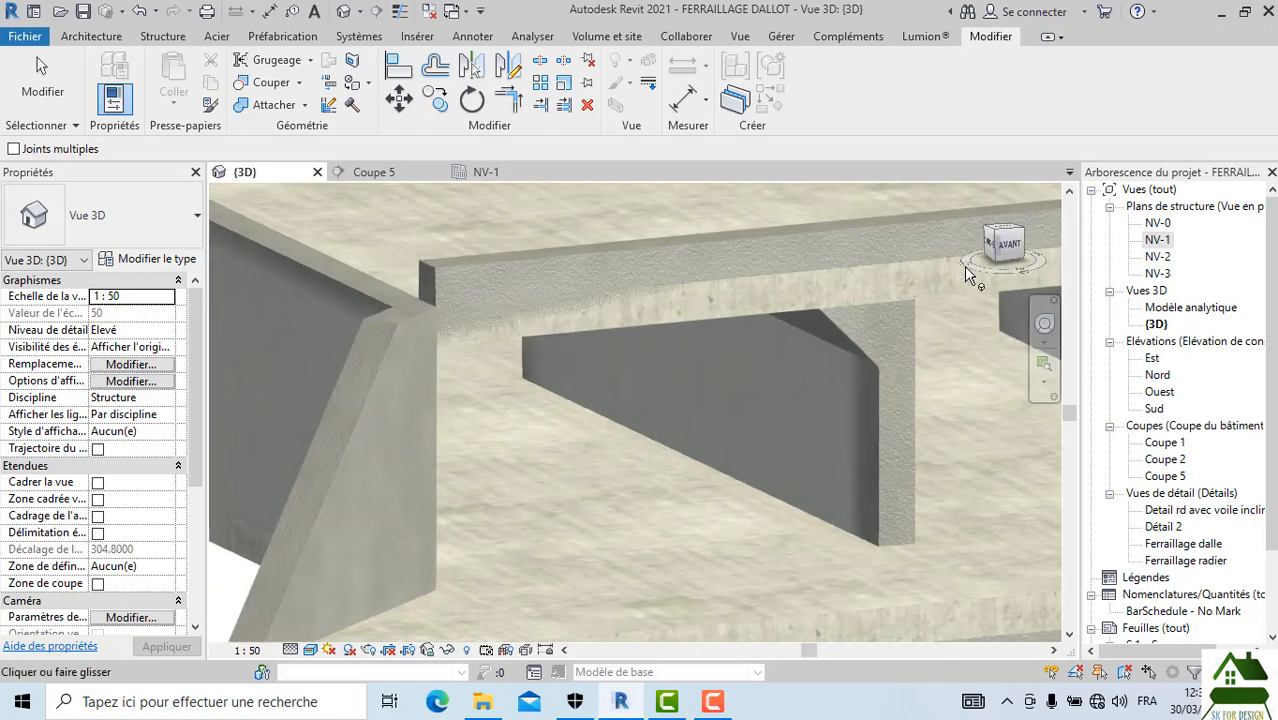
scroll(884, 367, up, 2)
shift+middle_drag(884, 373, 736, 344)
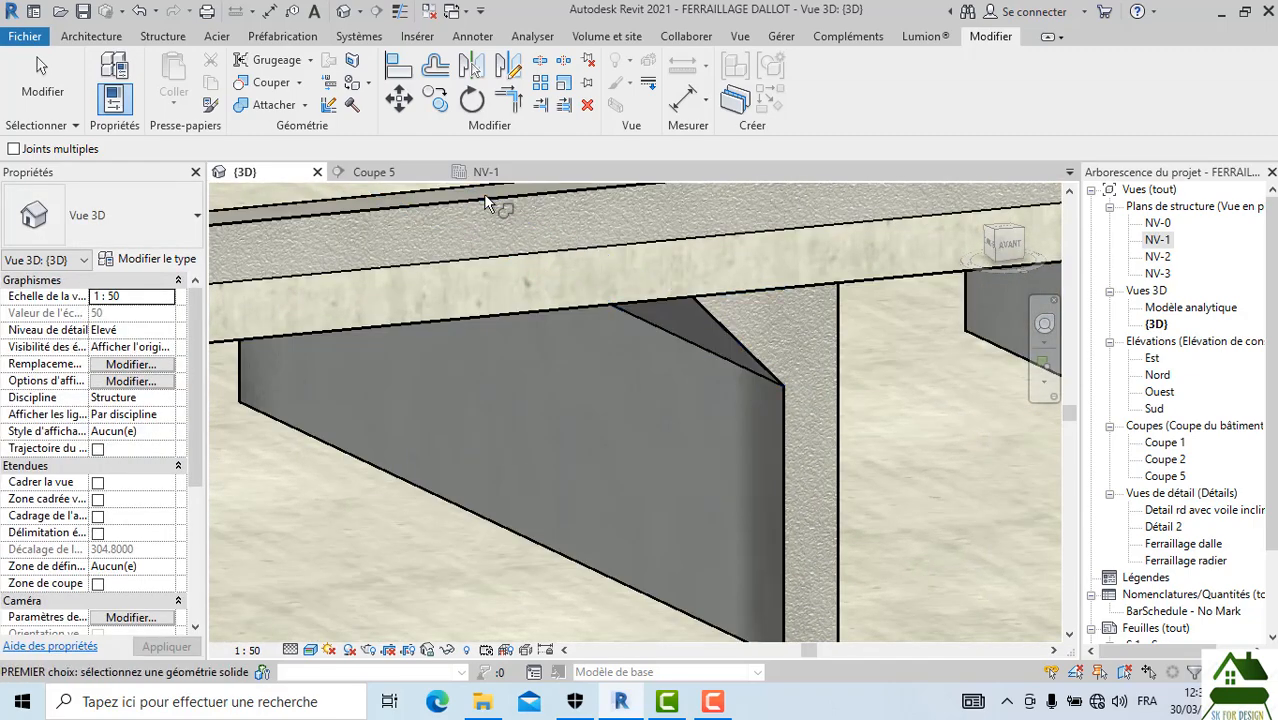
click(374, 172)
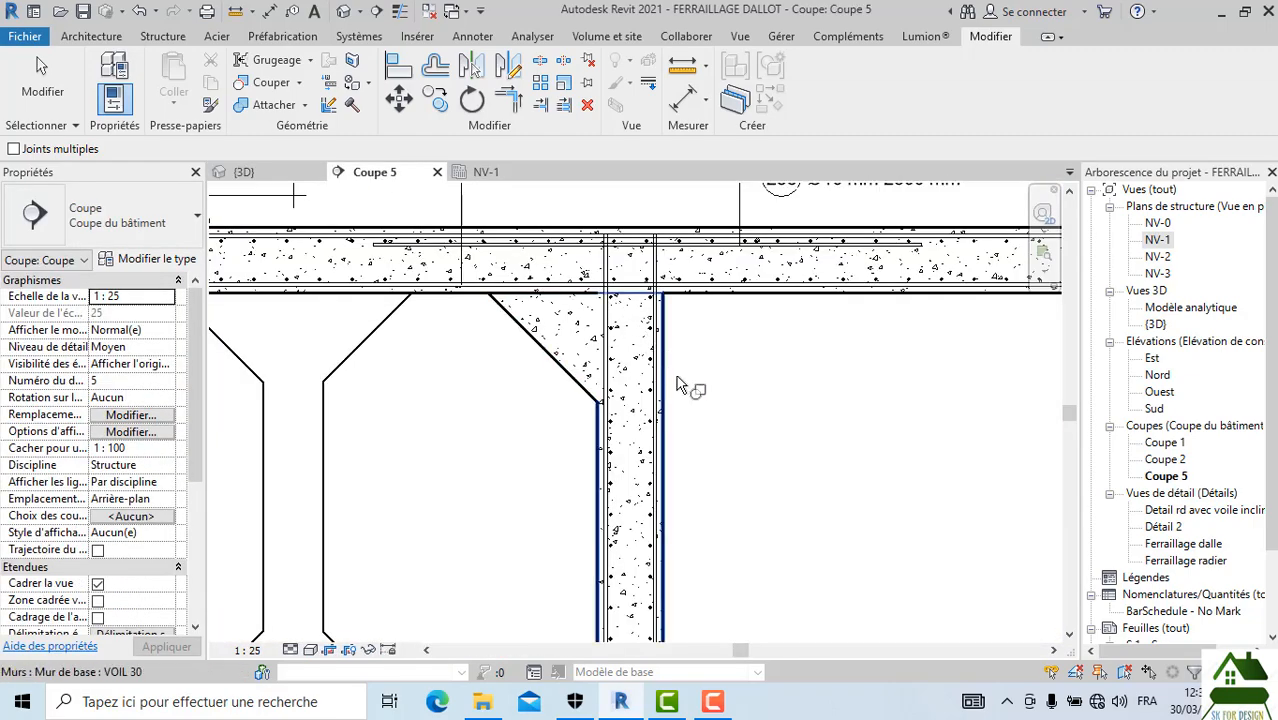
scroll(745, 330, up, 3)
scroll(745, 323, down, 4)
middle_drag(778, 355, 724, 362)
scroll(654, 340, up, 4)
scroll(630, 346, down, 3)
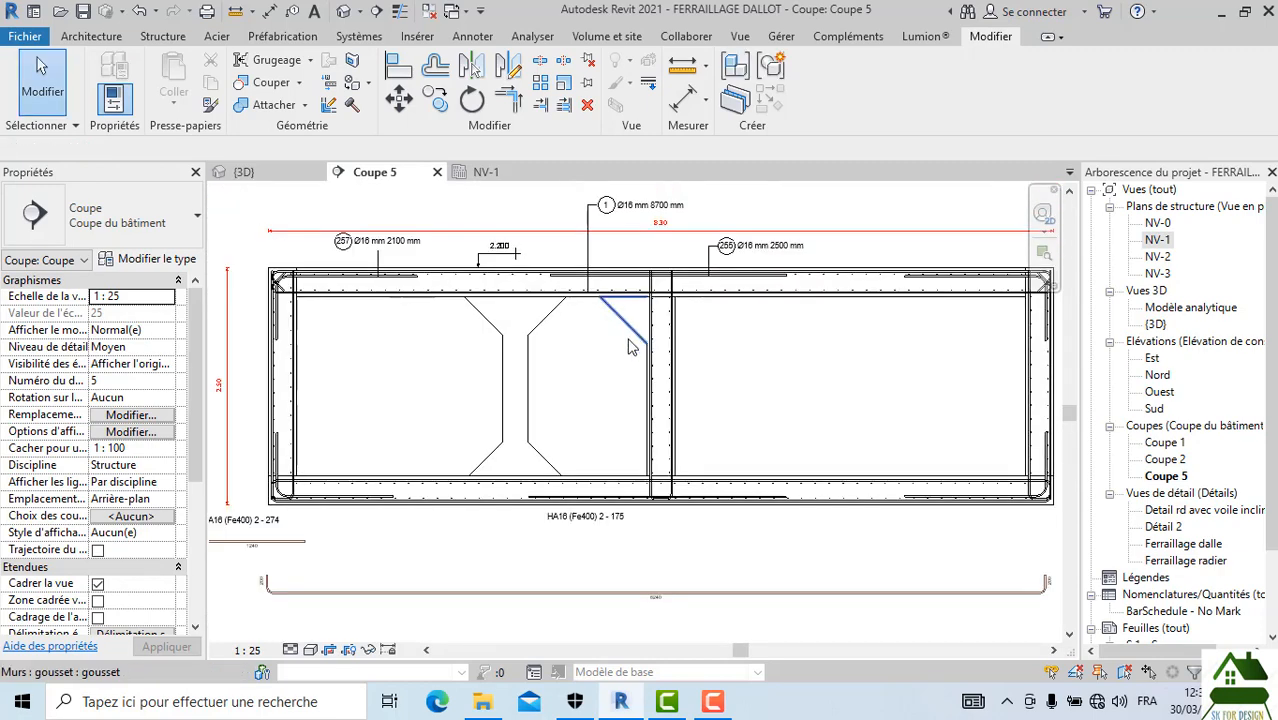
Step: Try to mirror a copy of the haunch about a freehand axis near the wall's mid-height, and undo it
click(644, 345)
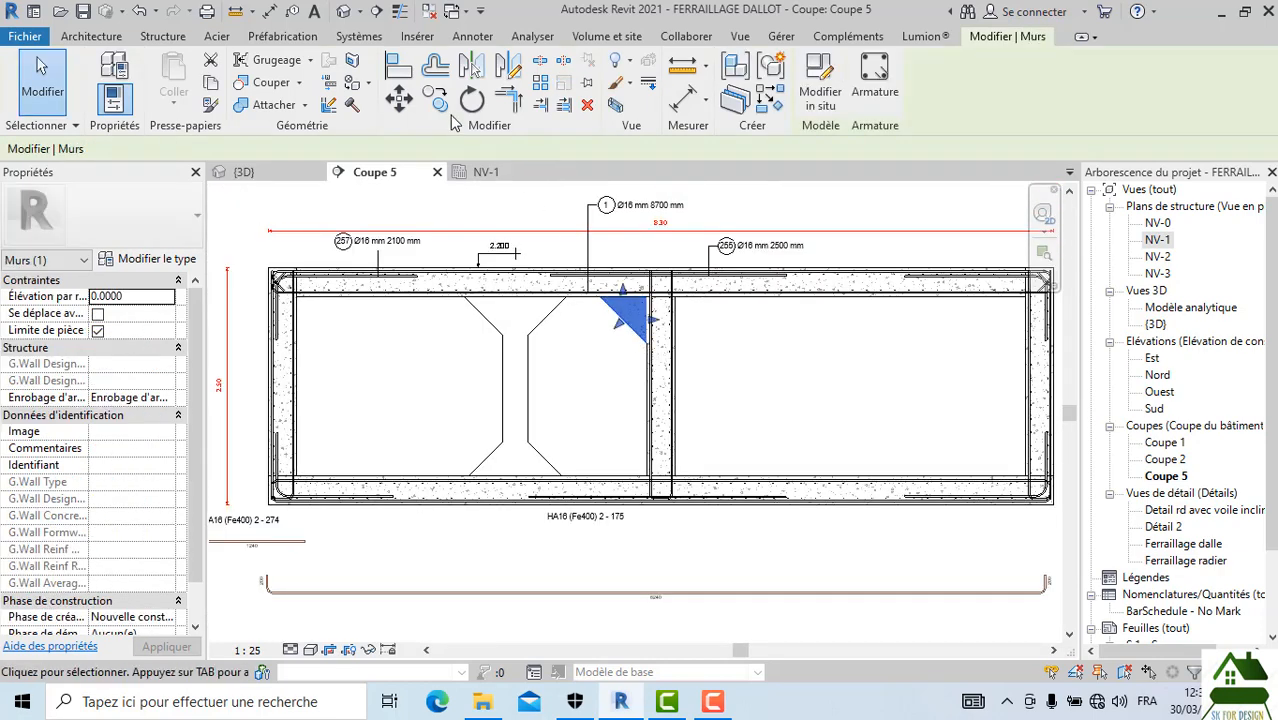
click(508, 65)
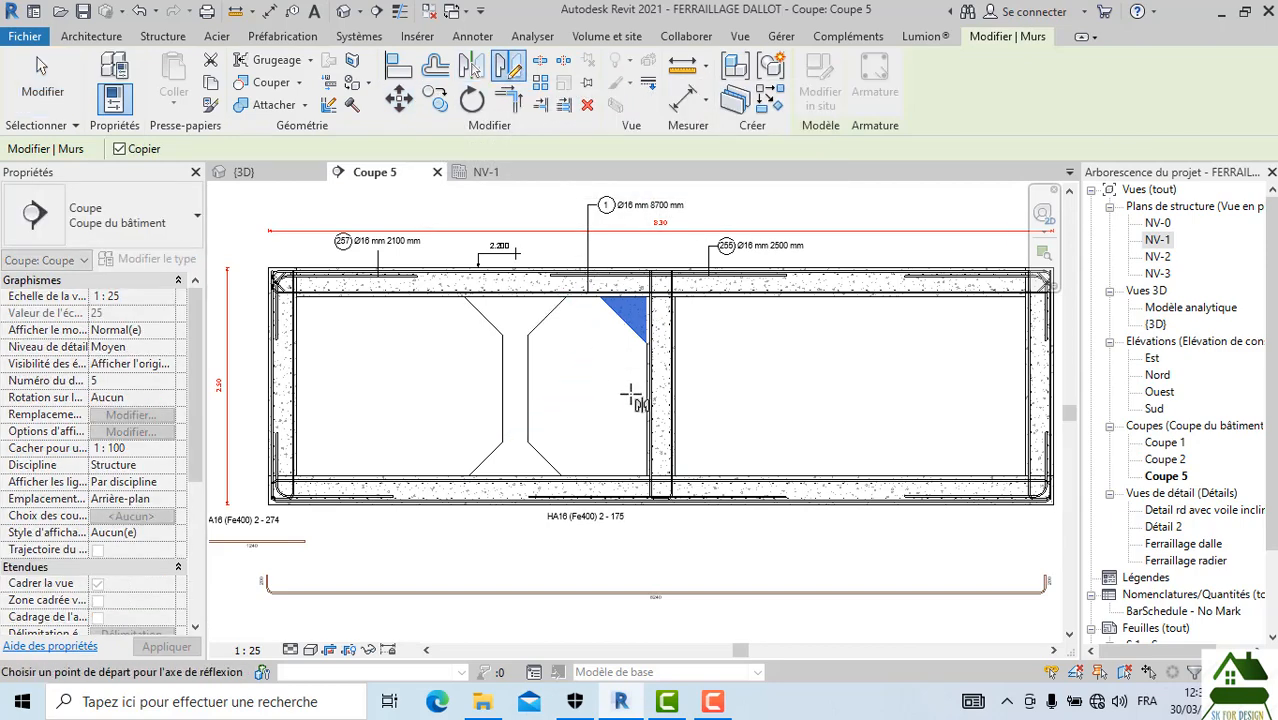
scroll(636, 400, up, 2)
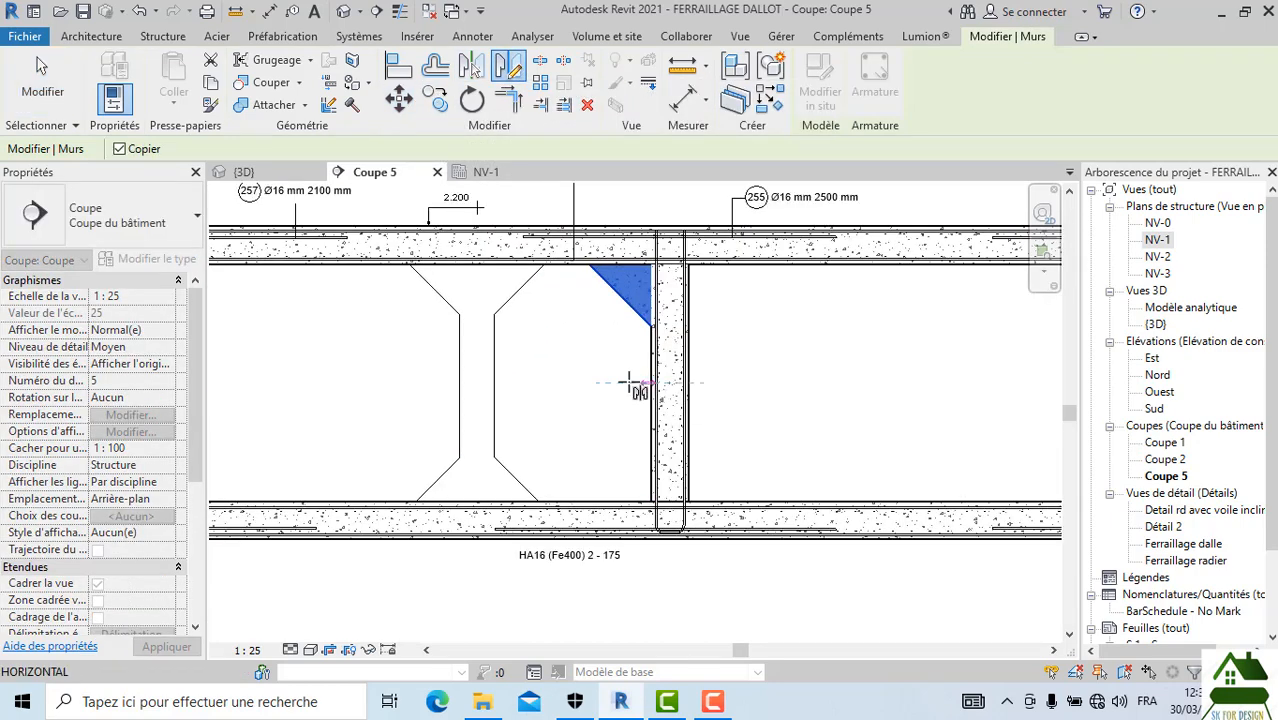
click(630, 382)
click(581, 372)
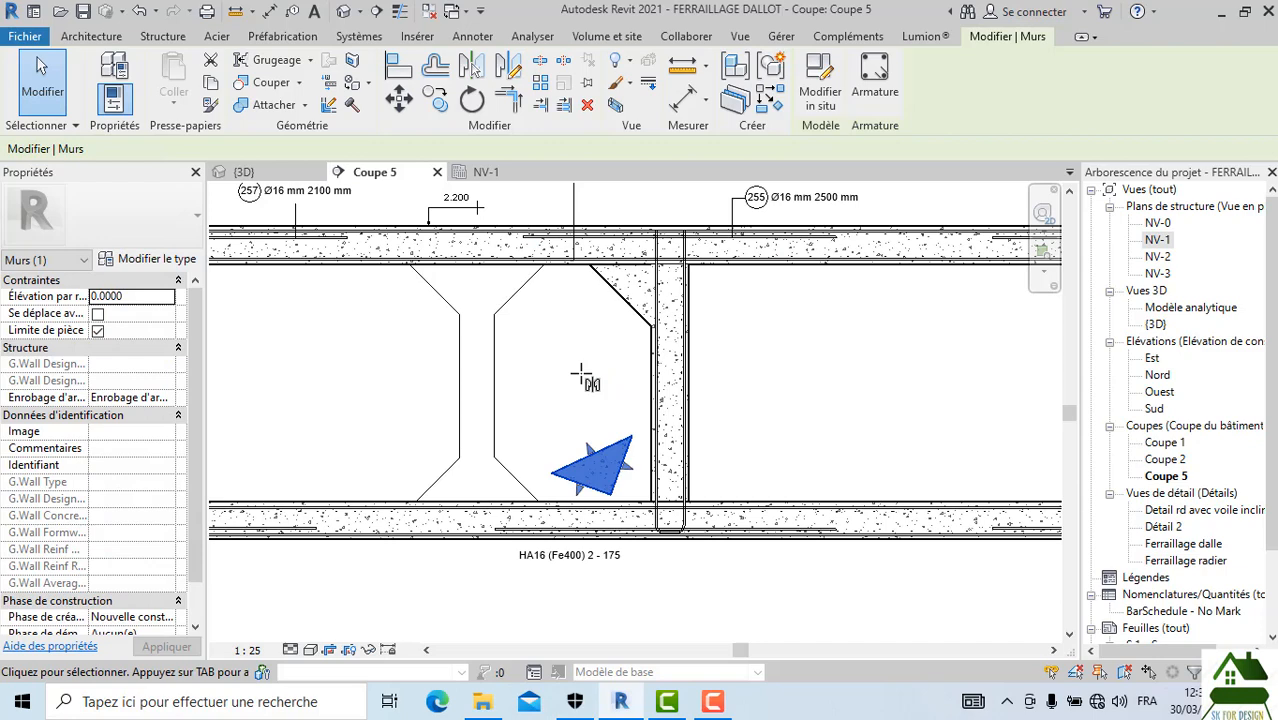
click(140, 12)
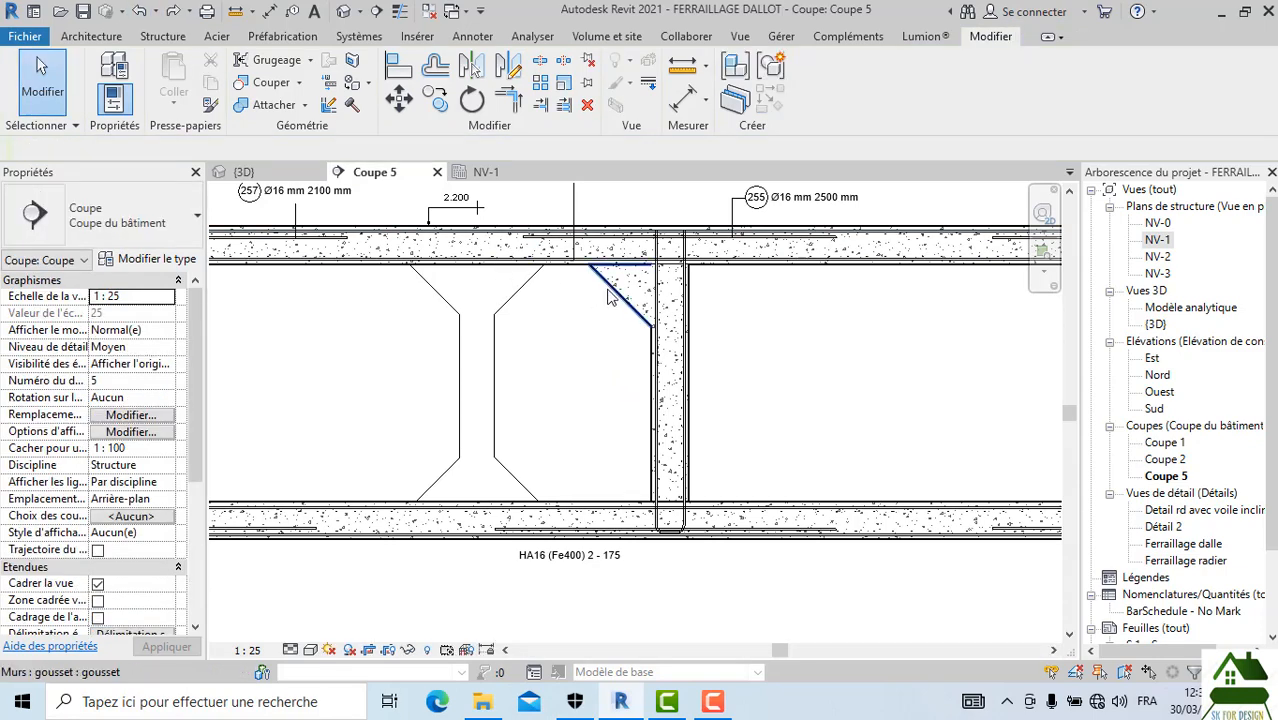
Step: Draw a vertical detail line from the haunch's outer corner under the top slab down to the bottom slab
click(455, 37)
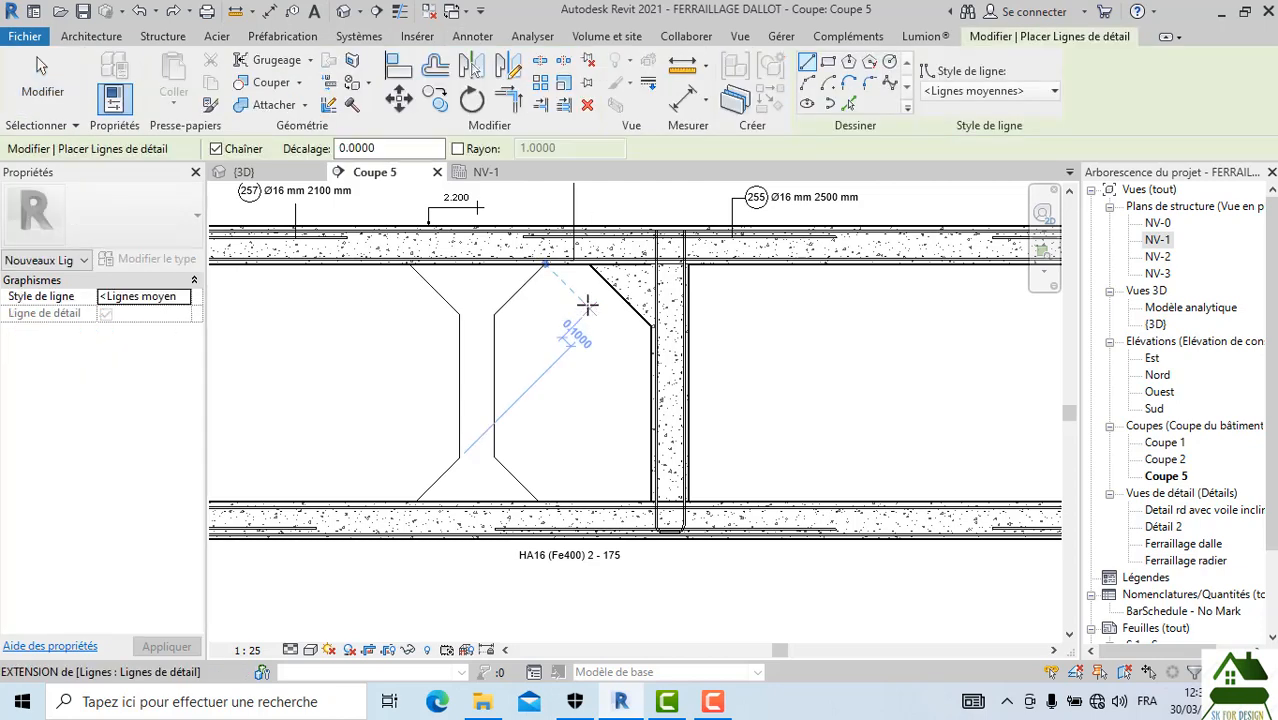
click(589, 265)
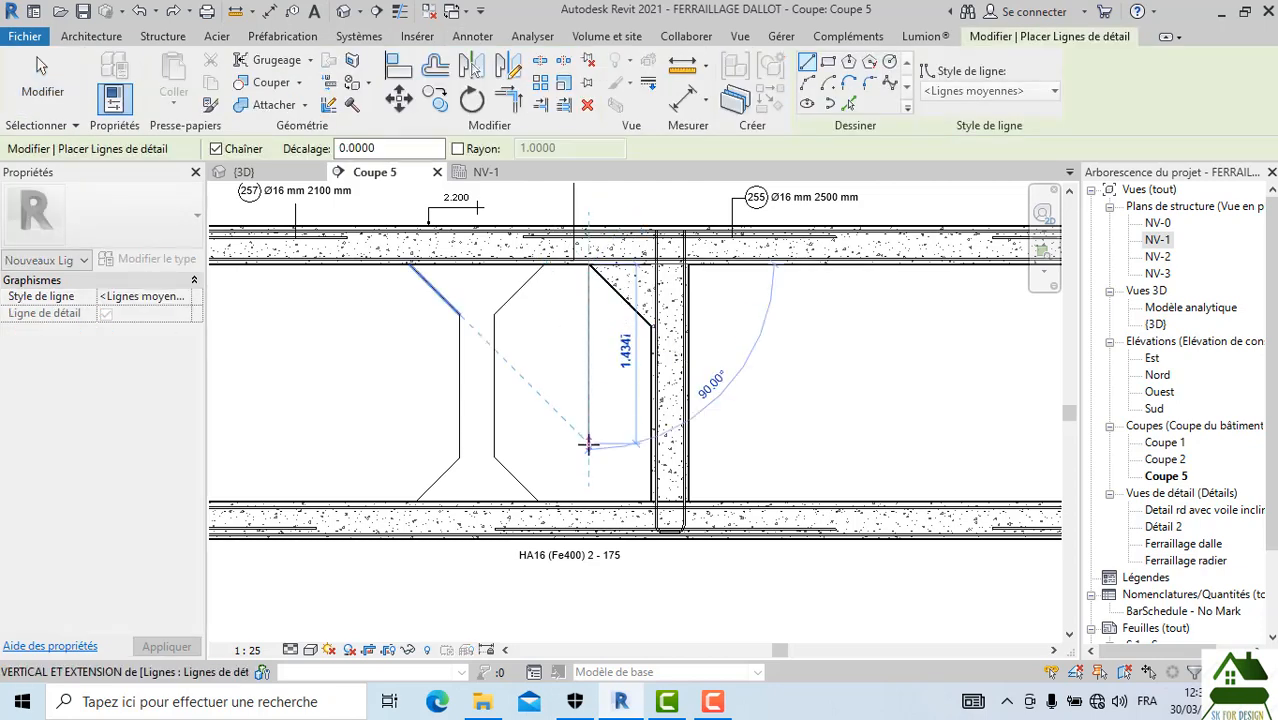
click(589, 500)
key(Escape)
key(Escape)
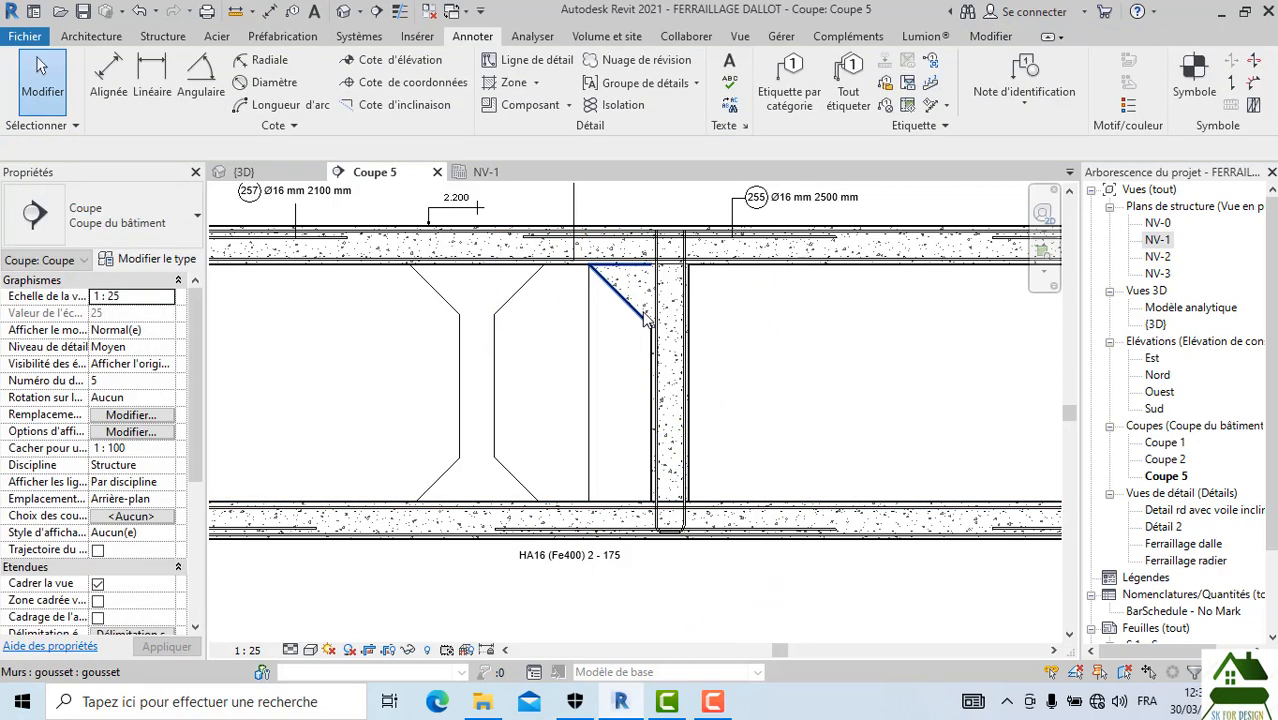
Step: Mirror a copy of the haunch to the bottom slab about a horizontal axis through the vertical detail line's midpoint
click(618, 296)
click(507, 66)
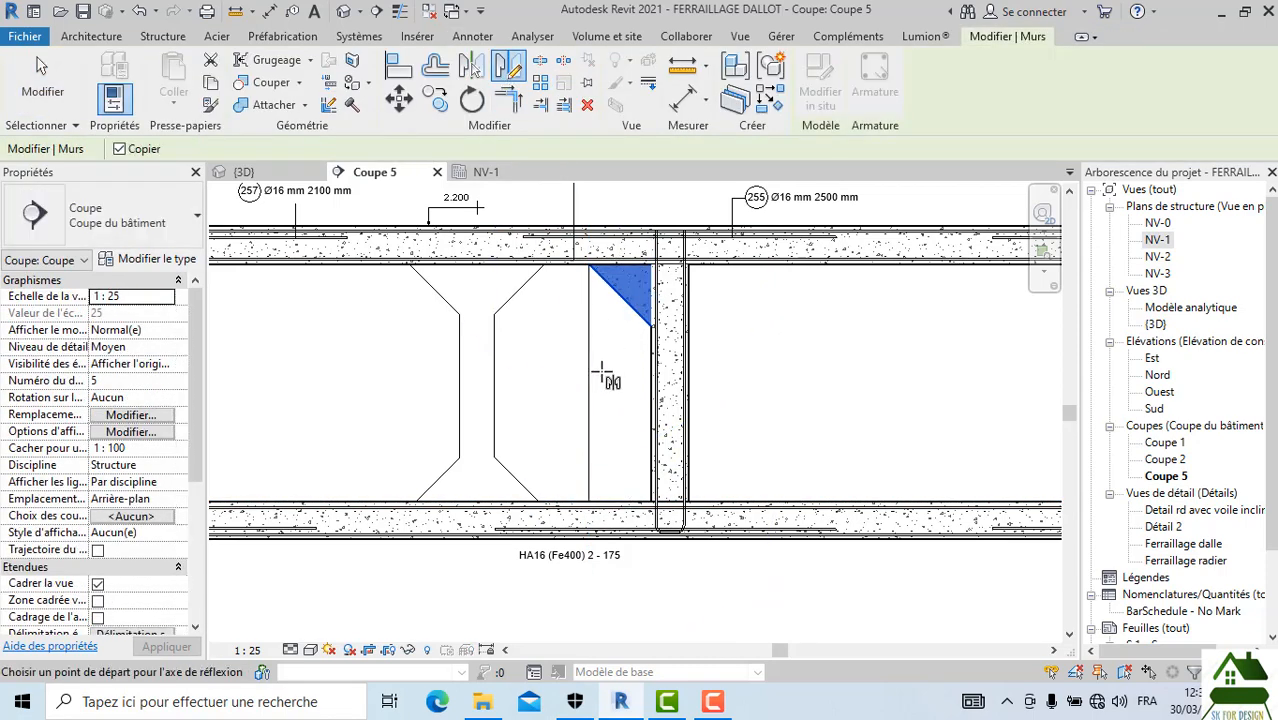
click(589, 385)
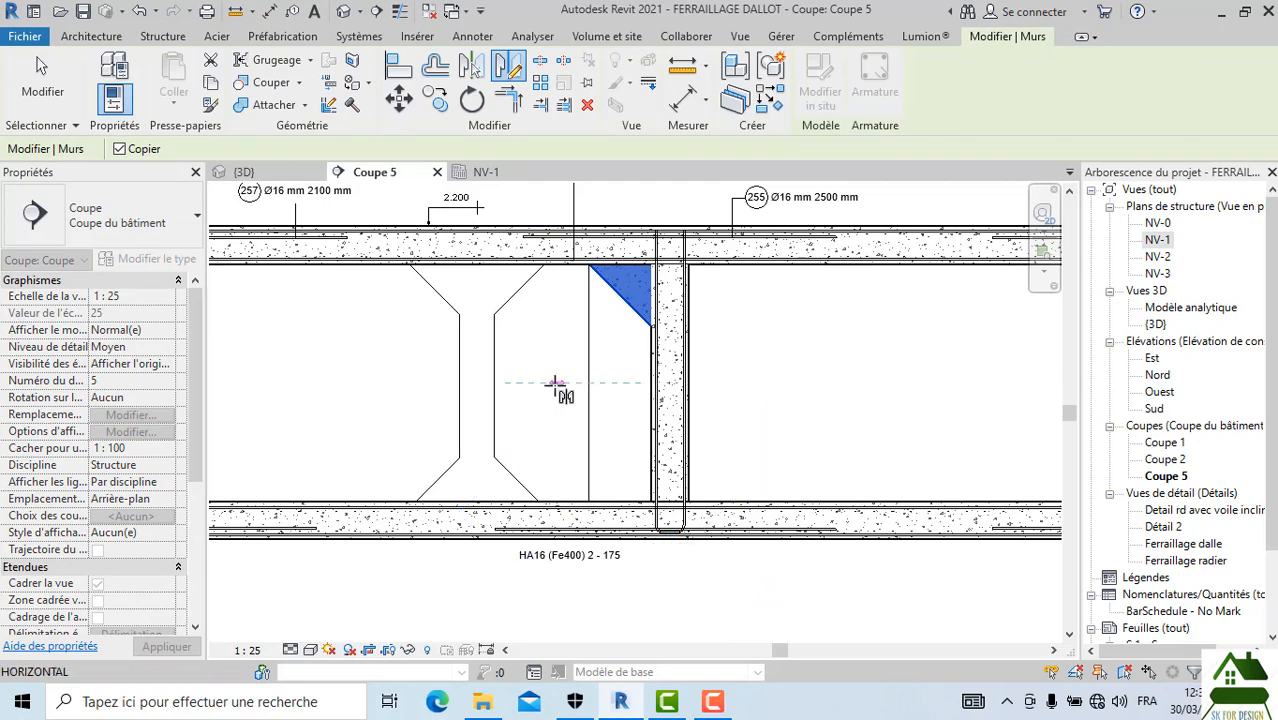
click(556, 385)
key(Escape)
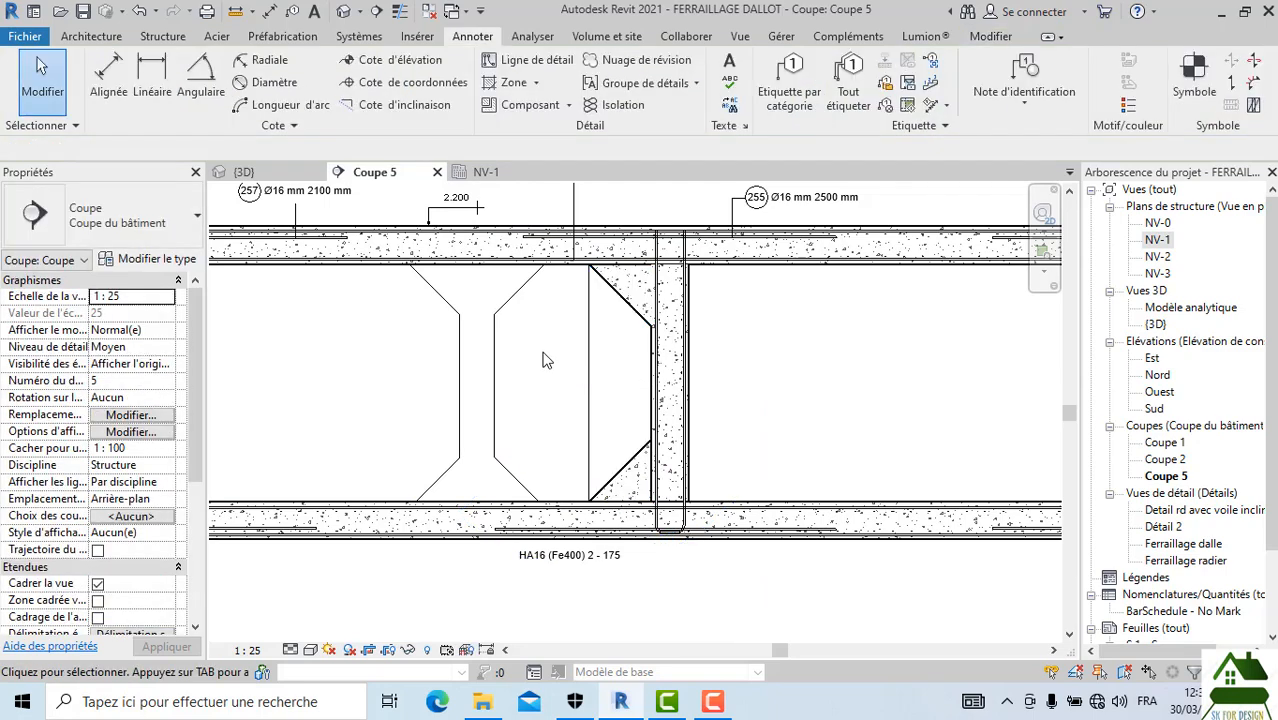
Step: Mirror copies of the upper and lower haunches to the other side of the middle wall about the wall's vertical centreline
scroll(543, 353, down, 1)
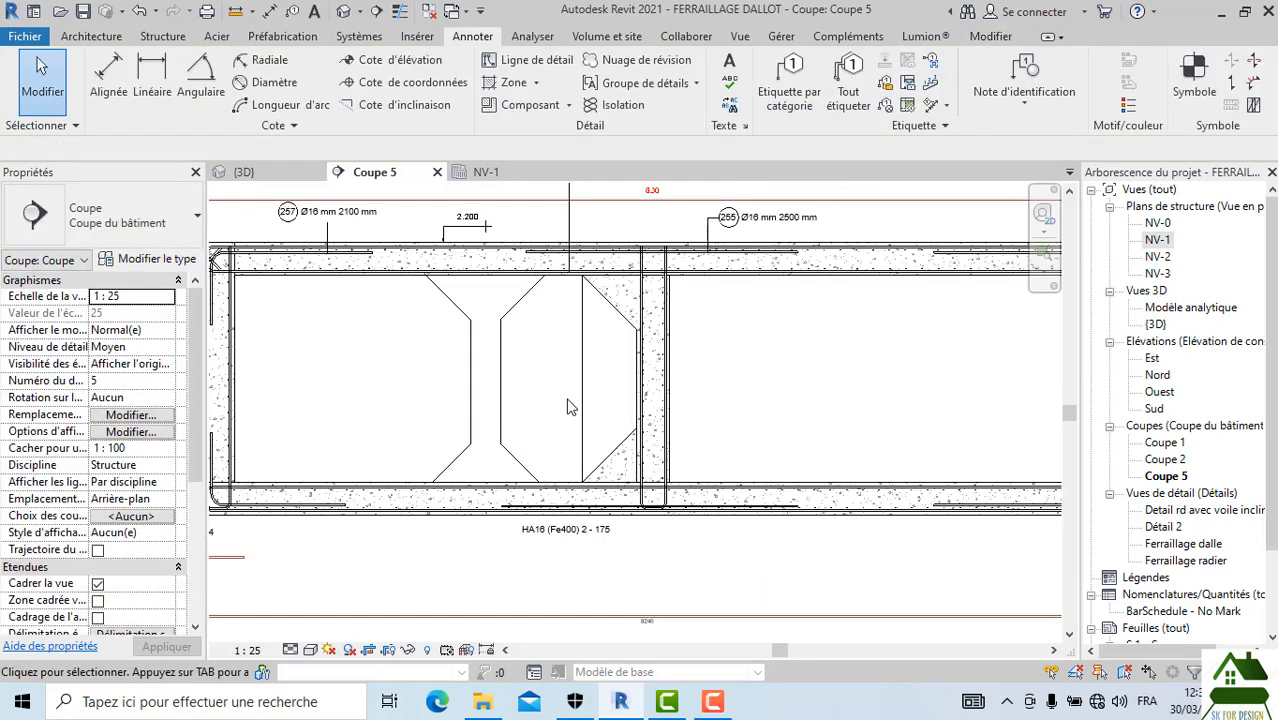
click(615, 460)
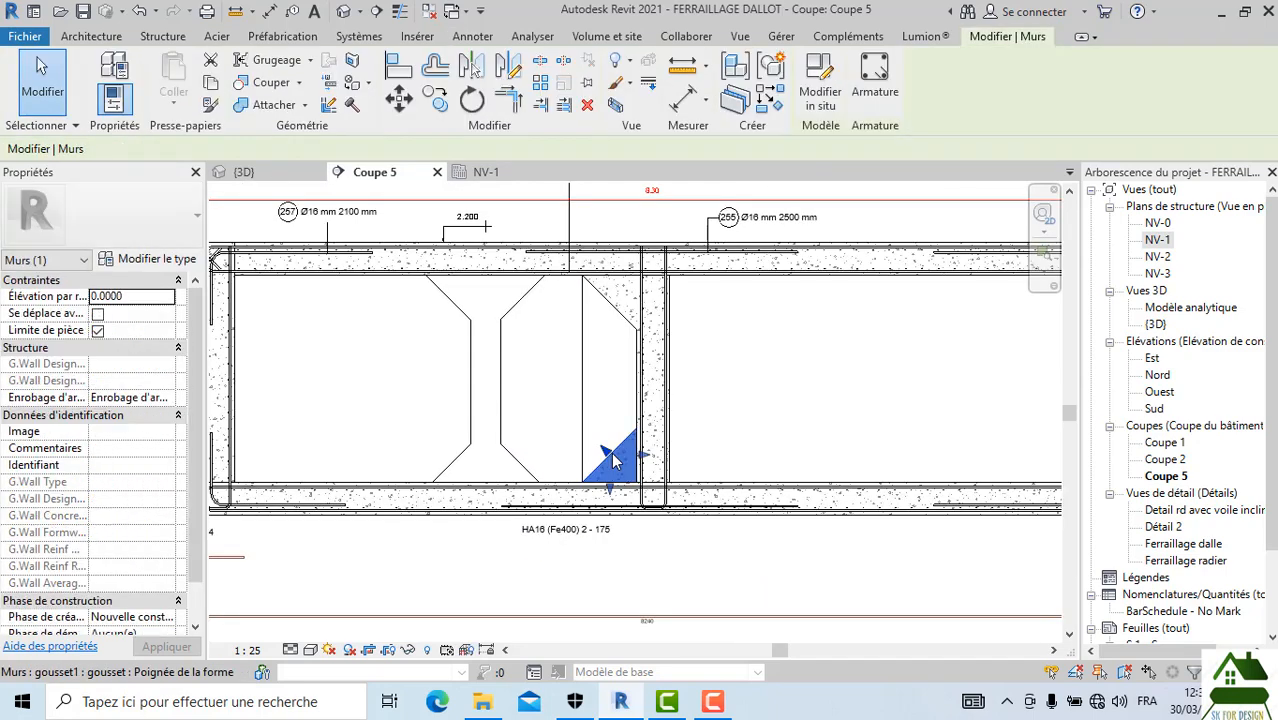
ctrl+click(620, 305)
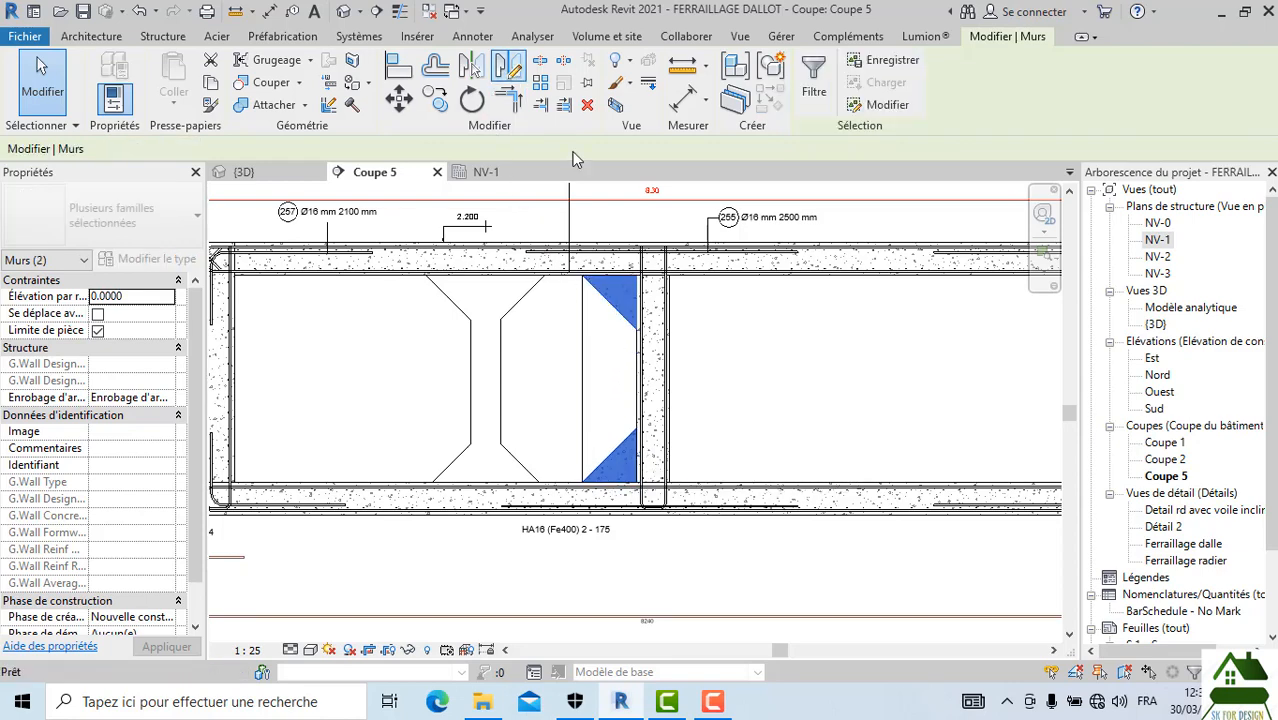
key(m)
key(v)
scroll(660, 395, up, 4)
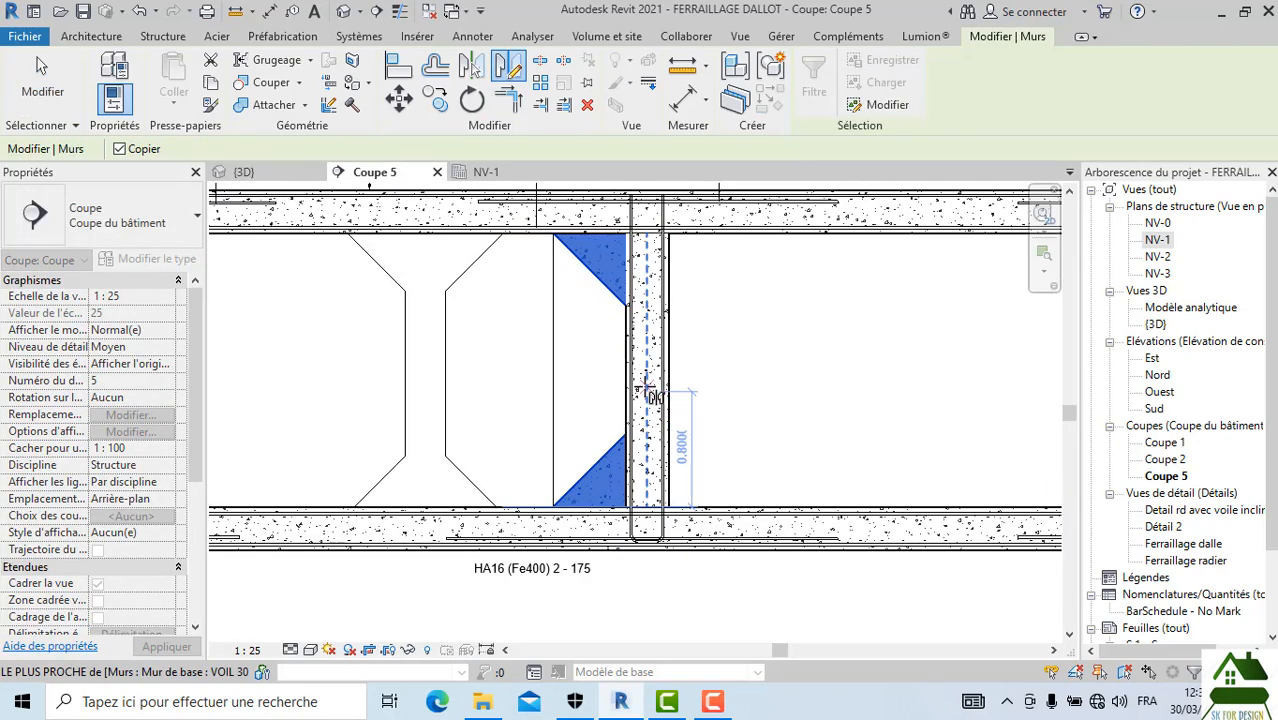
click(645, 390)
click(651, 340)
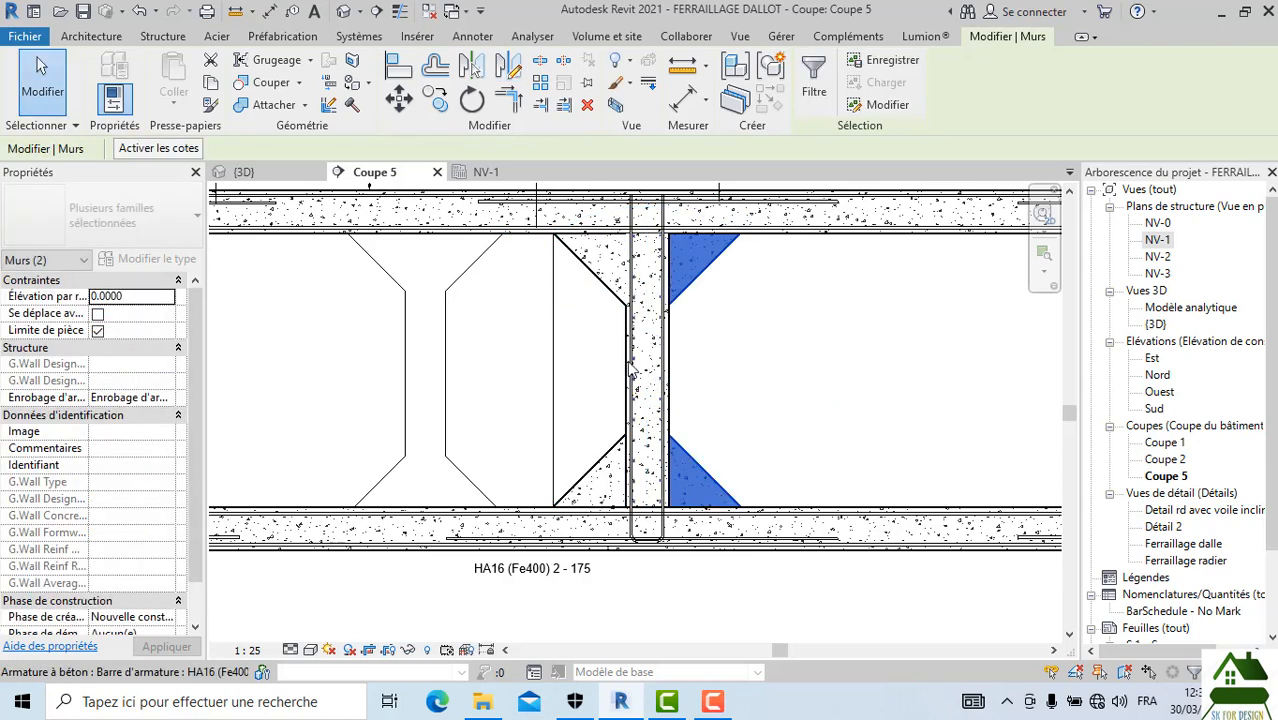
key(Escape)
scroll(655, 337, down, 5)
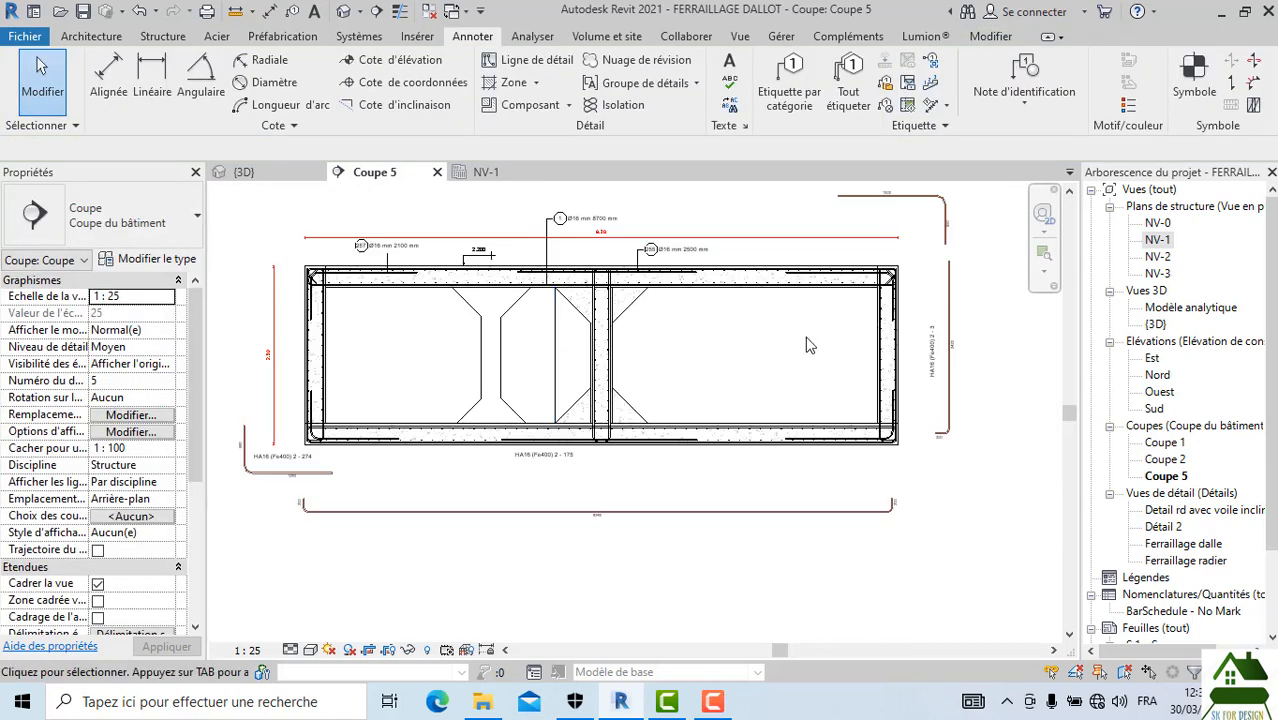
Step: In the 3D view, join the mirrored haunch under the top slab to the middle wall
click(278, 171)
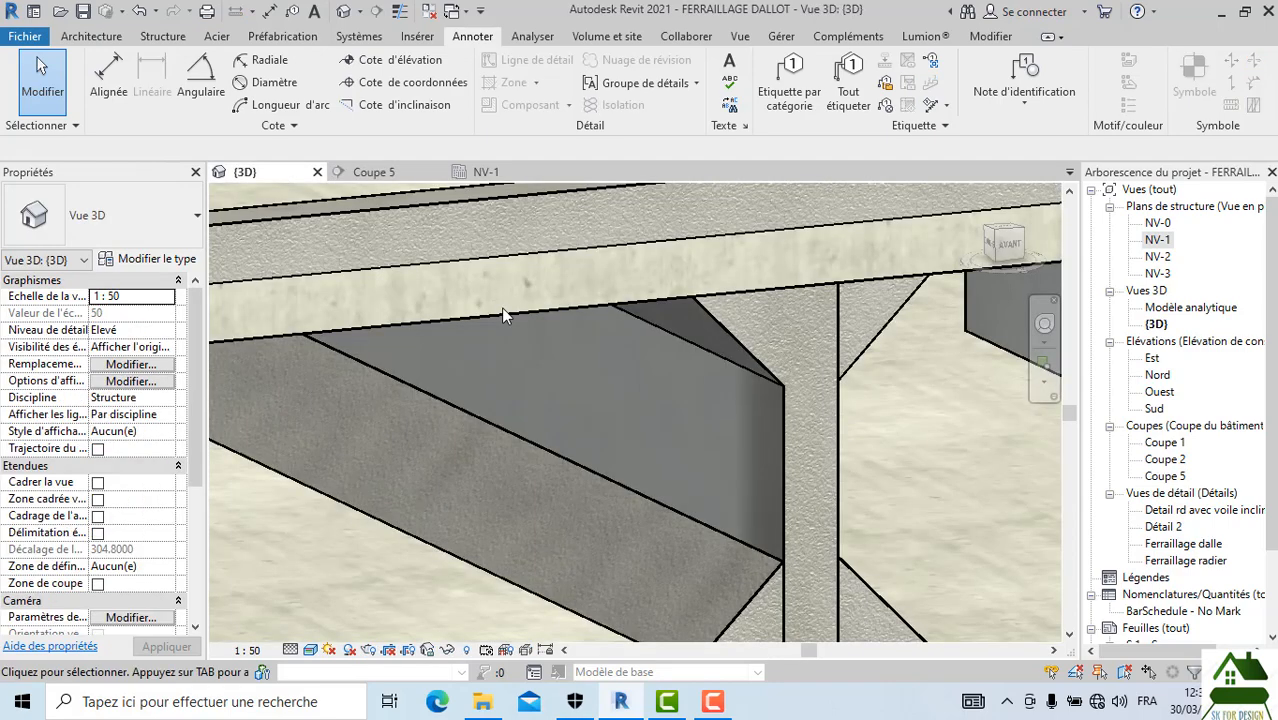
scroll(515, 432, down, 3)
click(1006, 248)
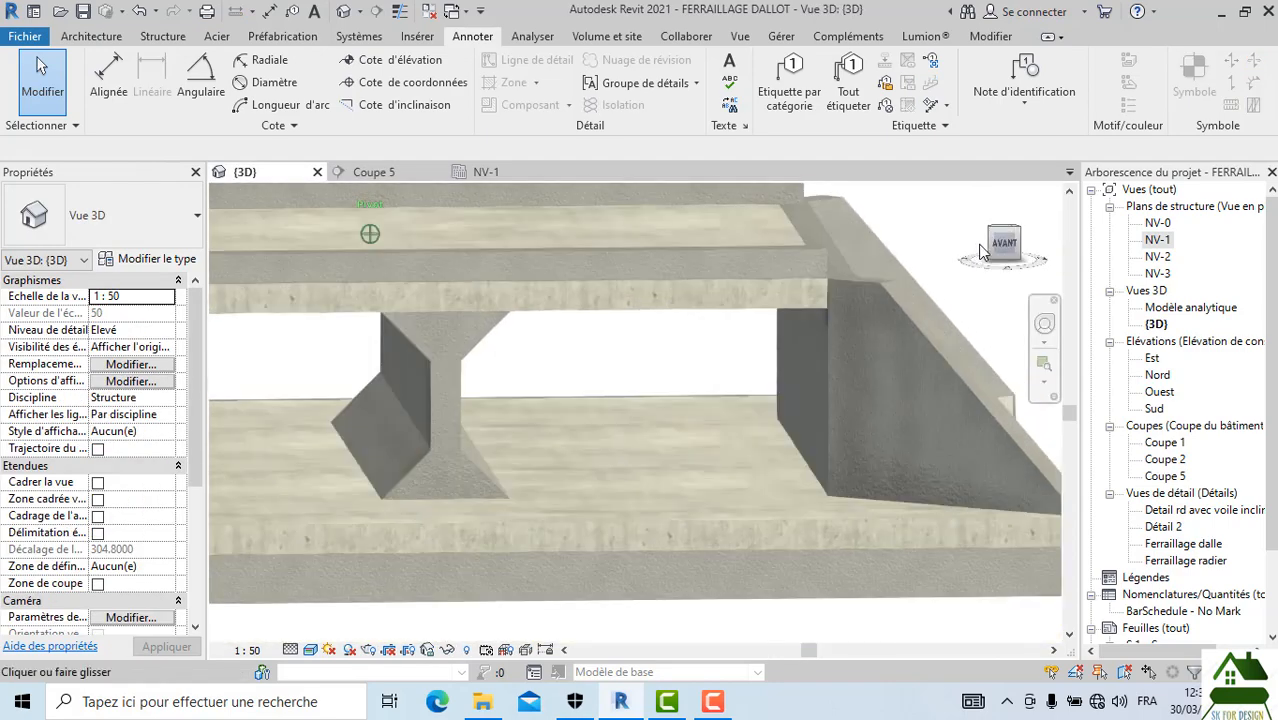
drag(980, 247, 999, 250)
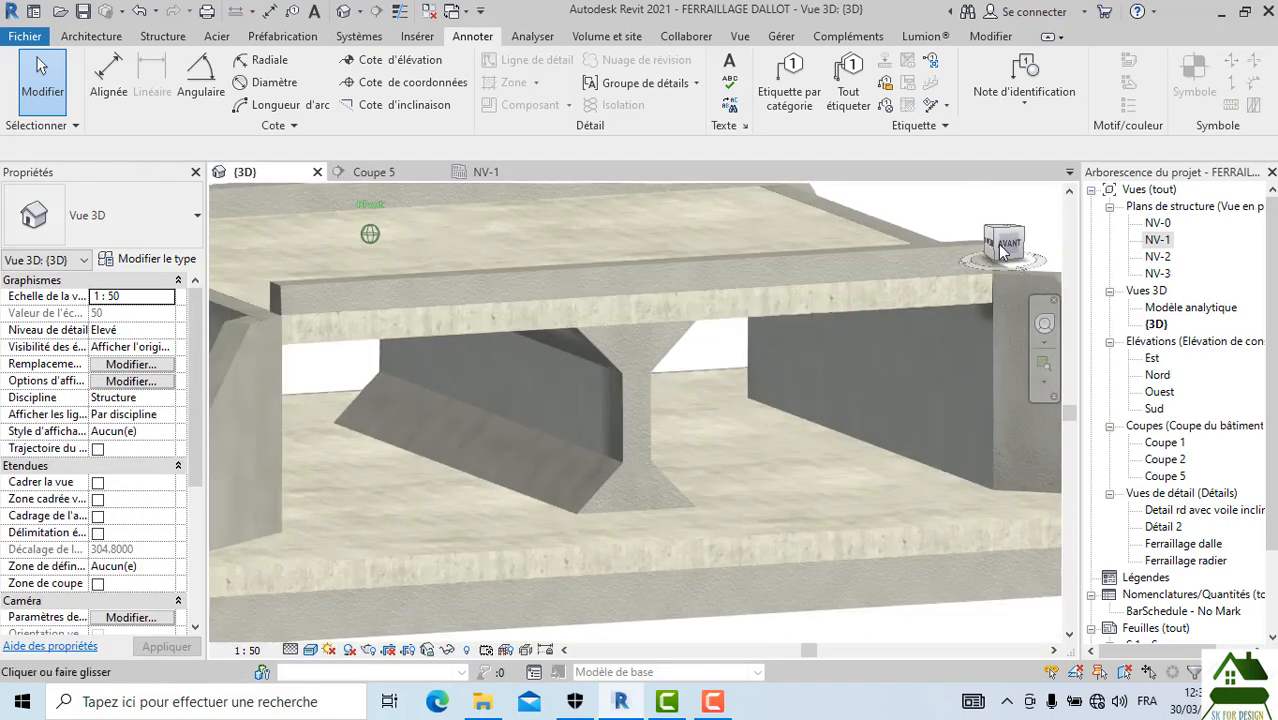
middle_drag(790, 465, 773, 488)
scroll(637, 373, up, 2)
scroll(636, 372, up, 3)
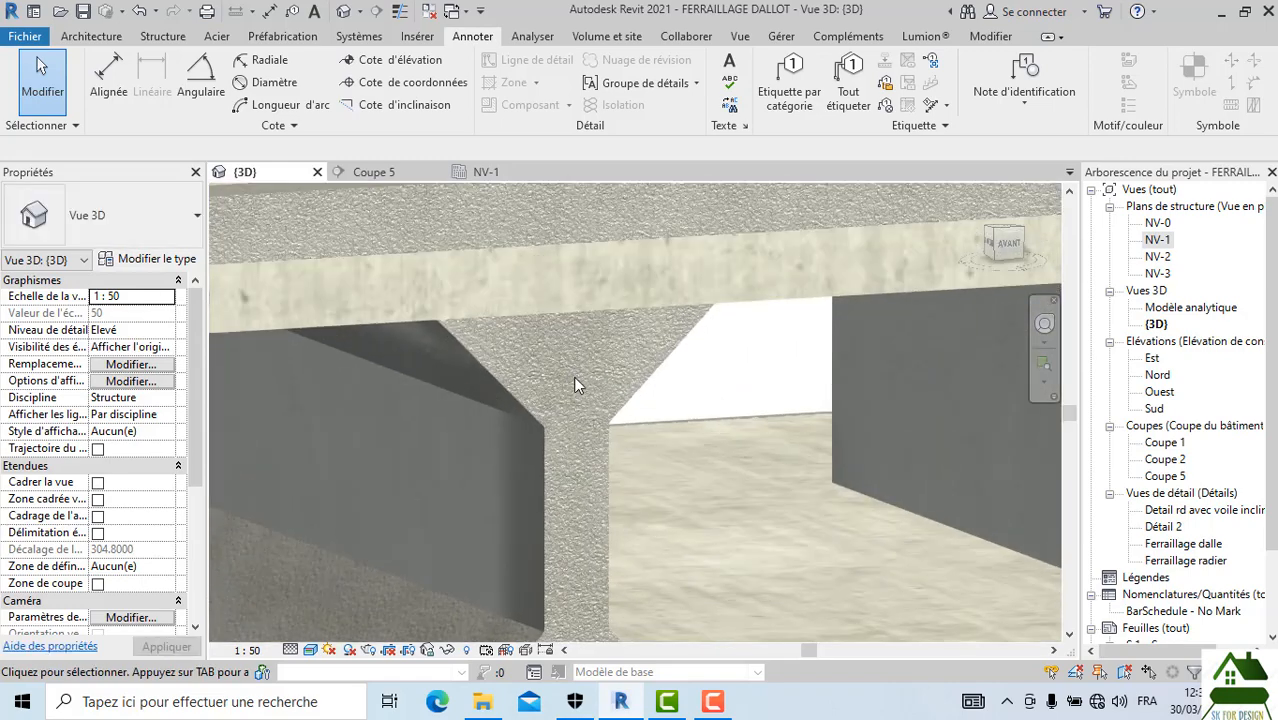
click(604, 475)
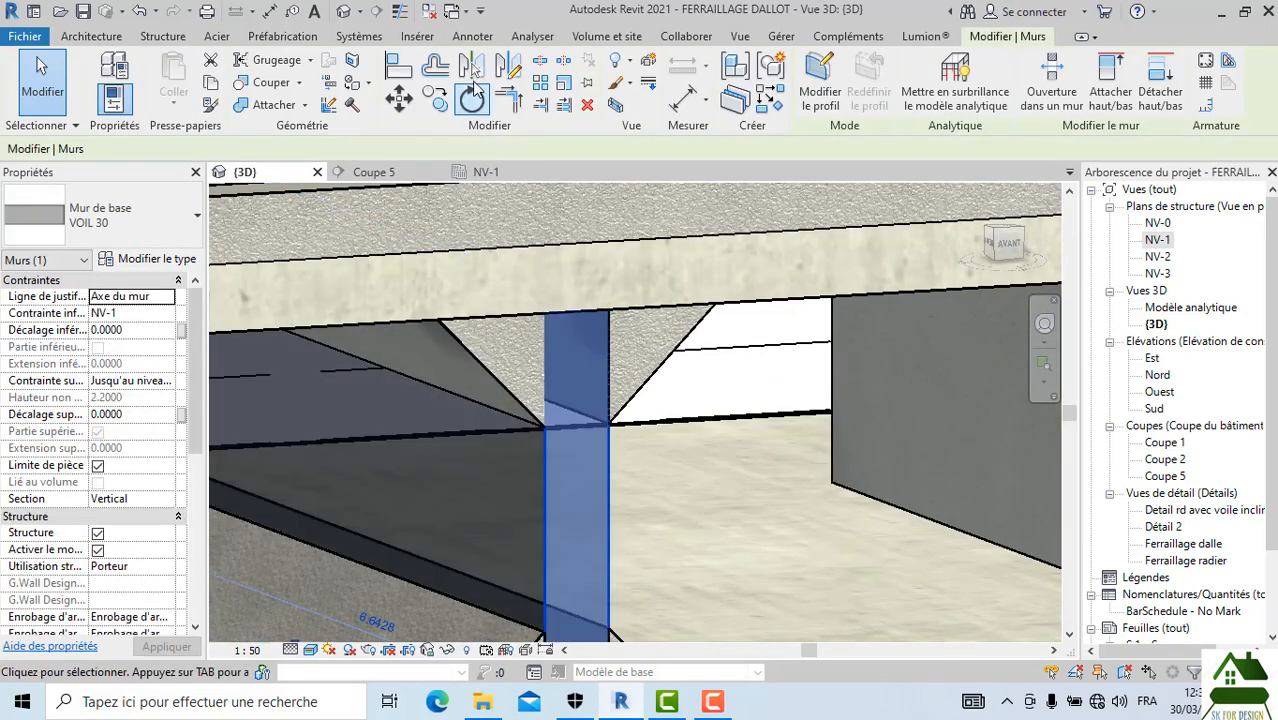
click(270, 82)
click(682, 351)
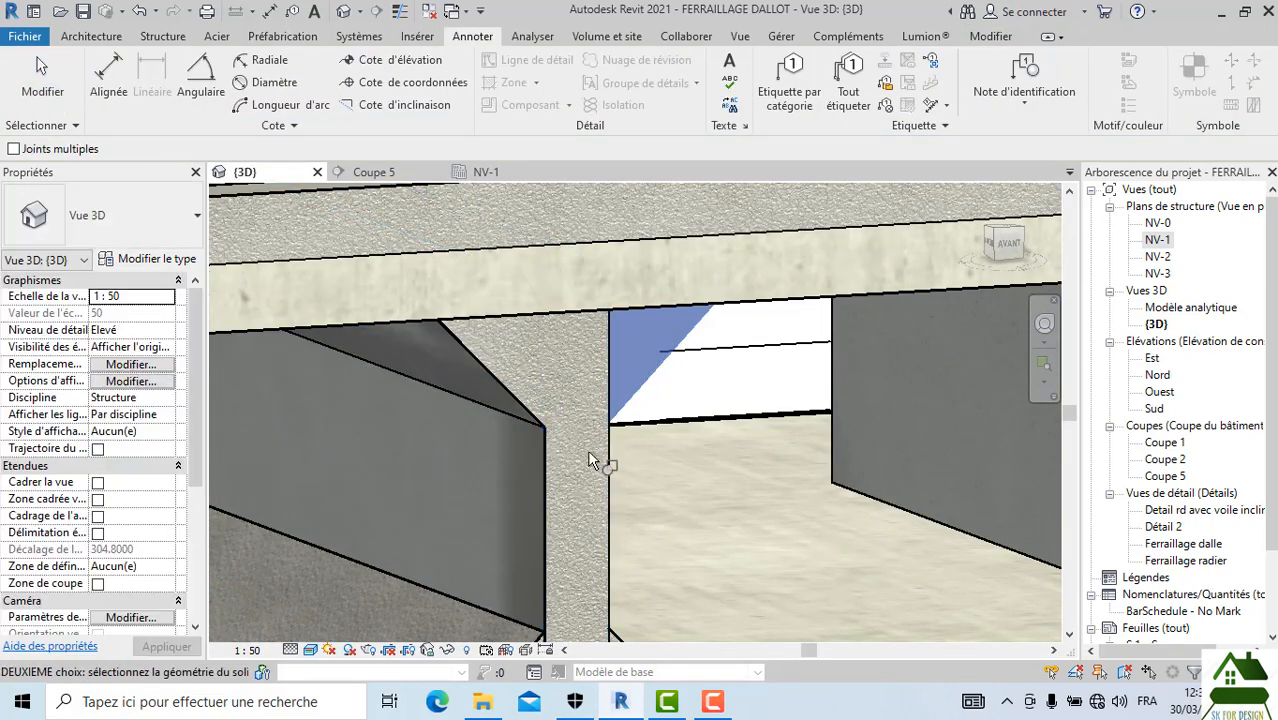
click(607, 458)
Step: Join the two haunches on the bottom slab to the middle wall
middle_drag(607, 458, 579, 155)
scroll(573, 338, up, 2)
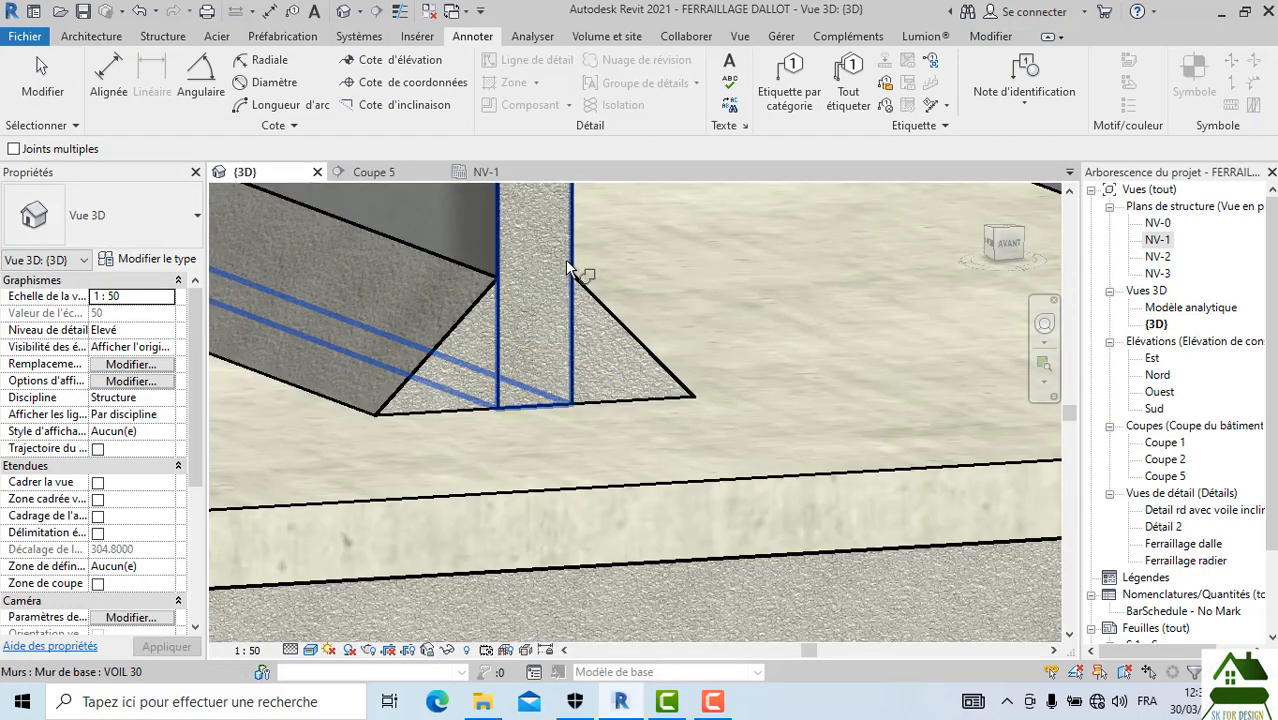
click(567, 263)
click(602, 322)
click(499, 240)
click(499, 350)
Step: Examine the middle wall and its joined haunches from both sides of the culvert in 3D
scroll(639, 434, down, 3)
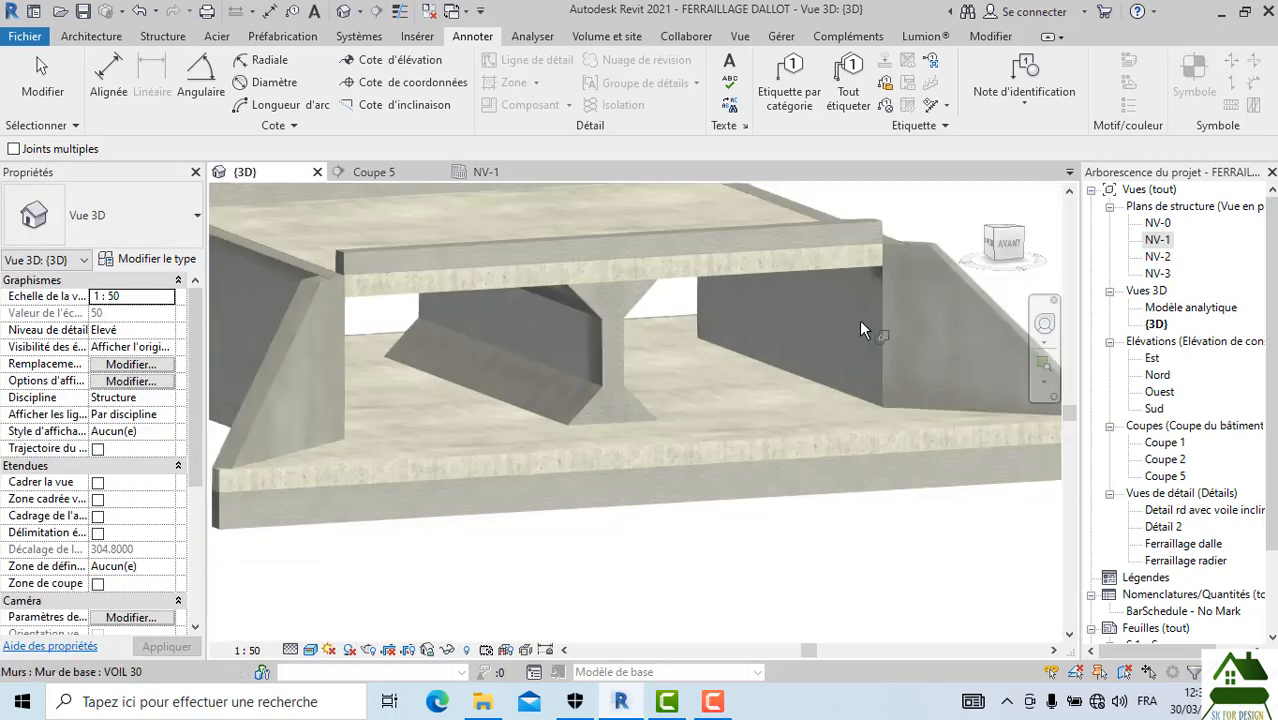
click(996, 240)
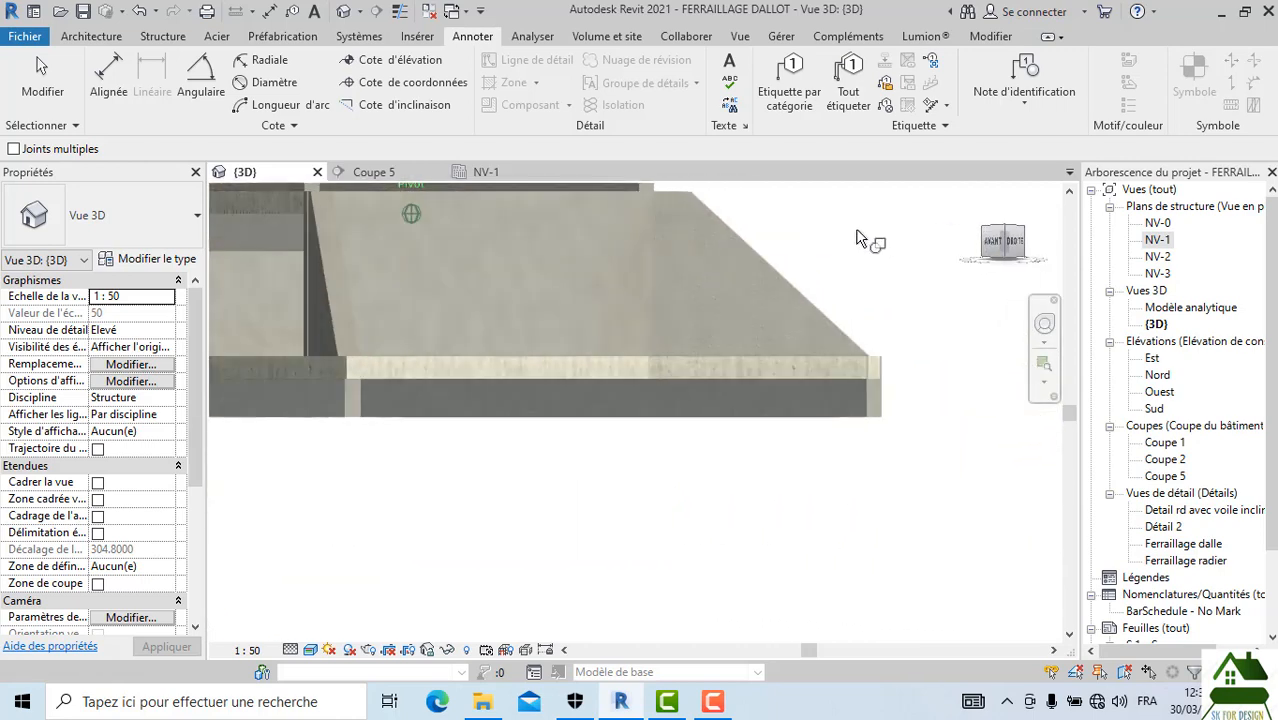
shift+middle_drag(896, 249, 904, 260)
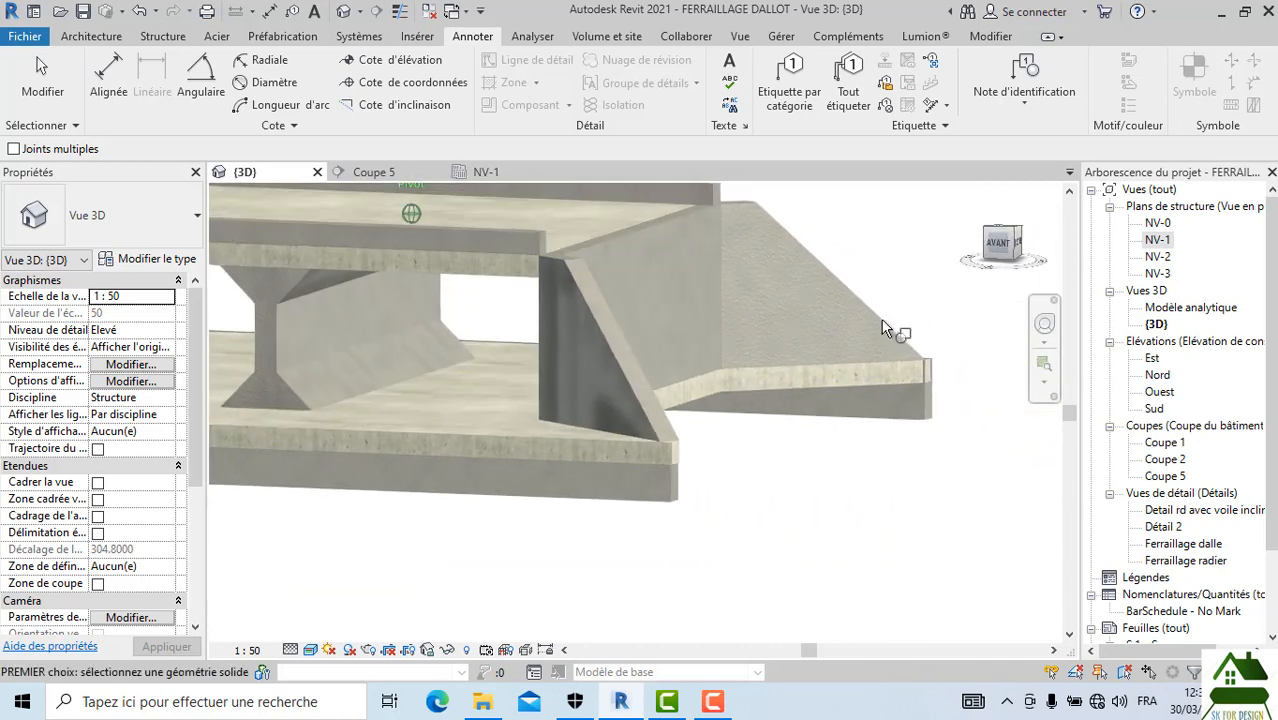
scroll(882, 319, down, 1)
middle_drag(768, 391, 813, 448)
scroll(489, 389, up, 3)
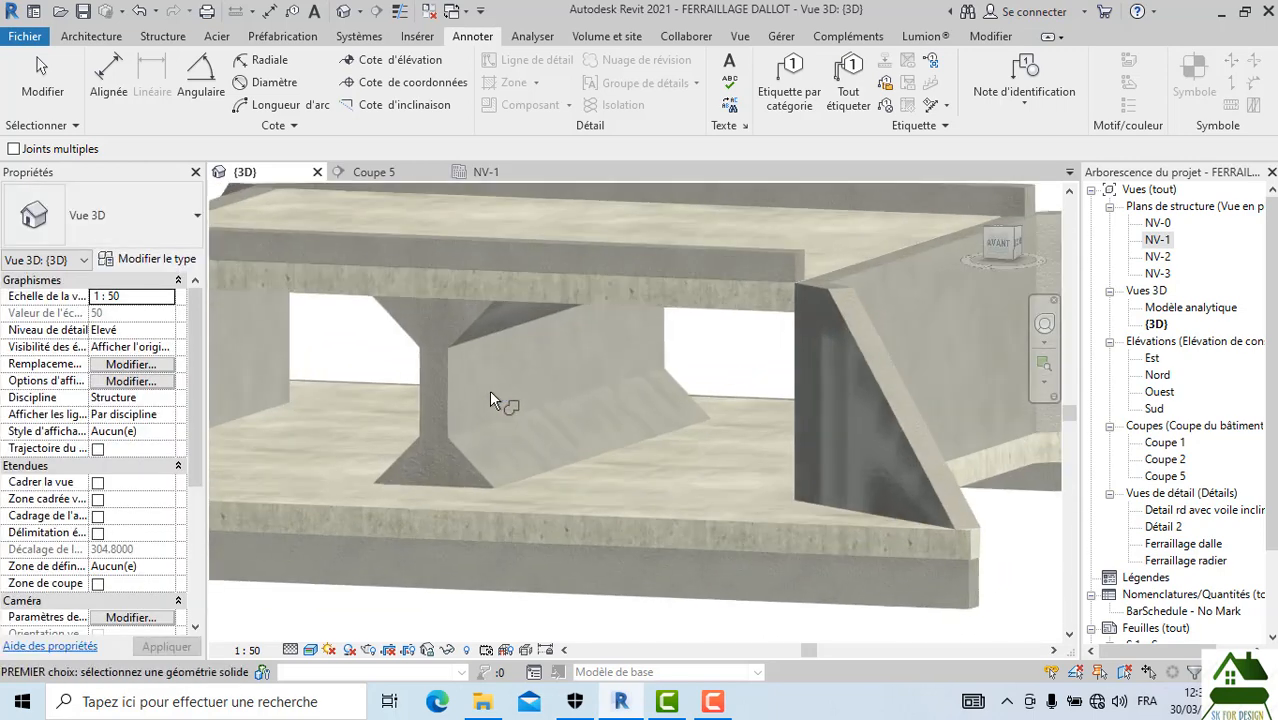
scroll(489, 389, down, 2)
mouse_move(1009, 241)
mouse_down()
mouse_move(1039, 255)
mouse_move(251, 254)
mouse_move(300, 260)
mouse_up()
scroll(820, 412, up, 5)
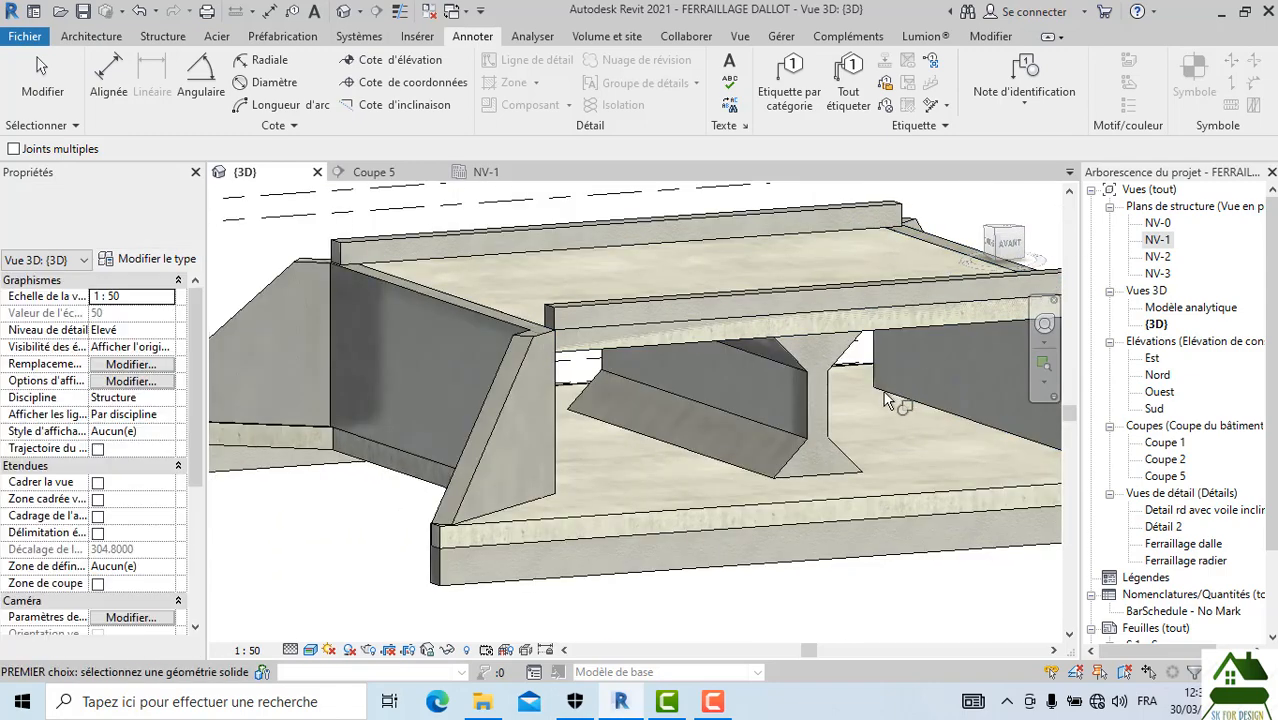
middle_drag(837, 464, 735, 459)
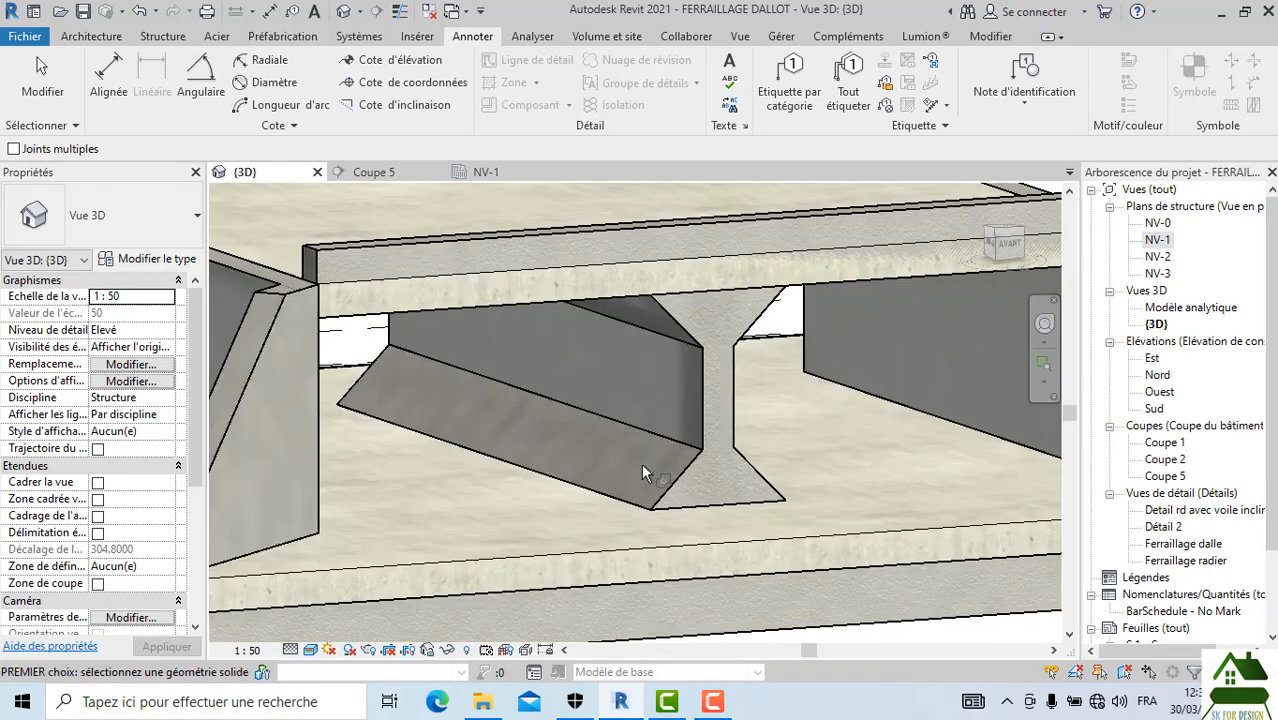
scroll(685, 375, down, 4)
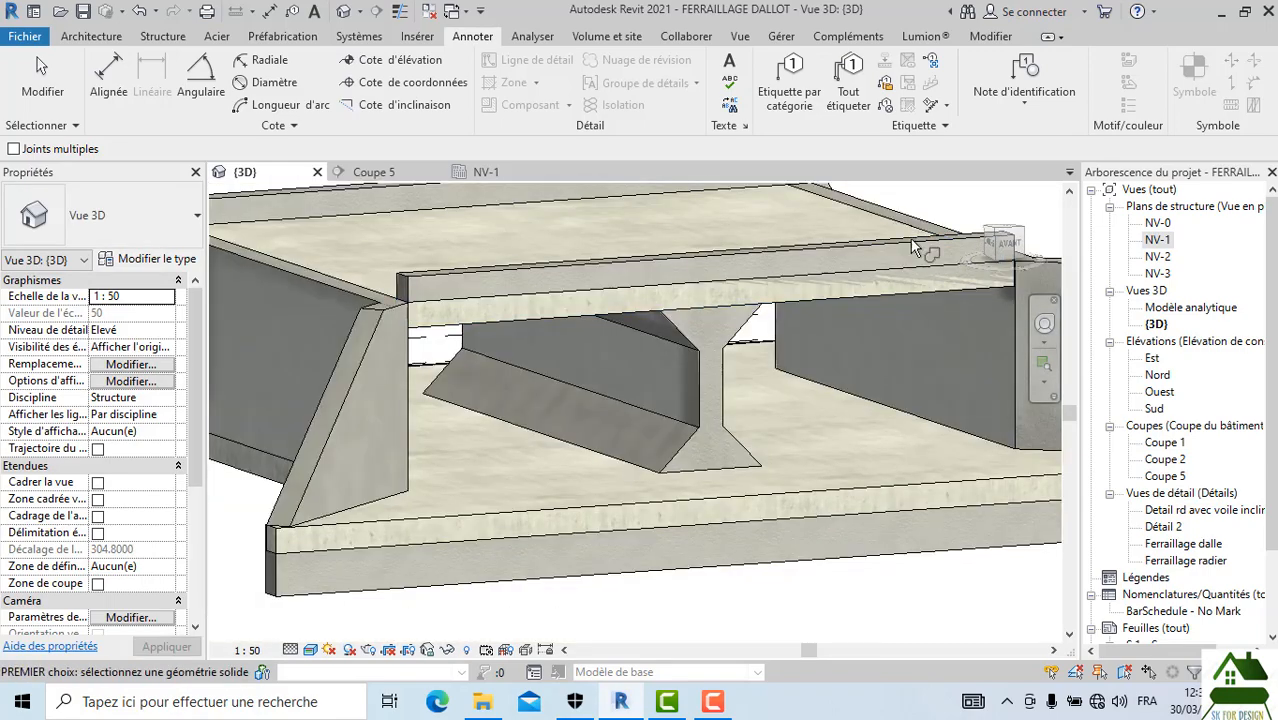
scroll(947, 243, down, 1)
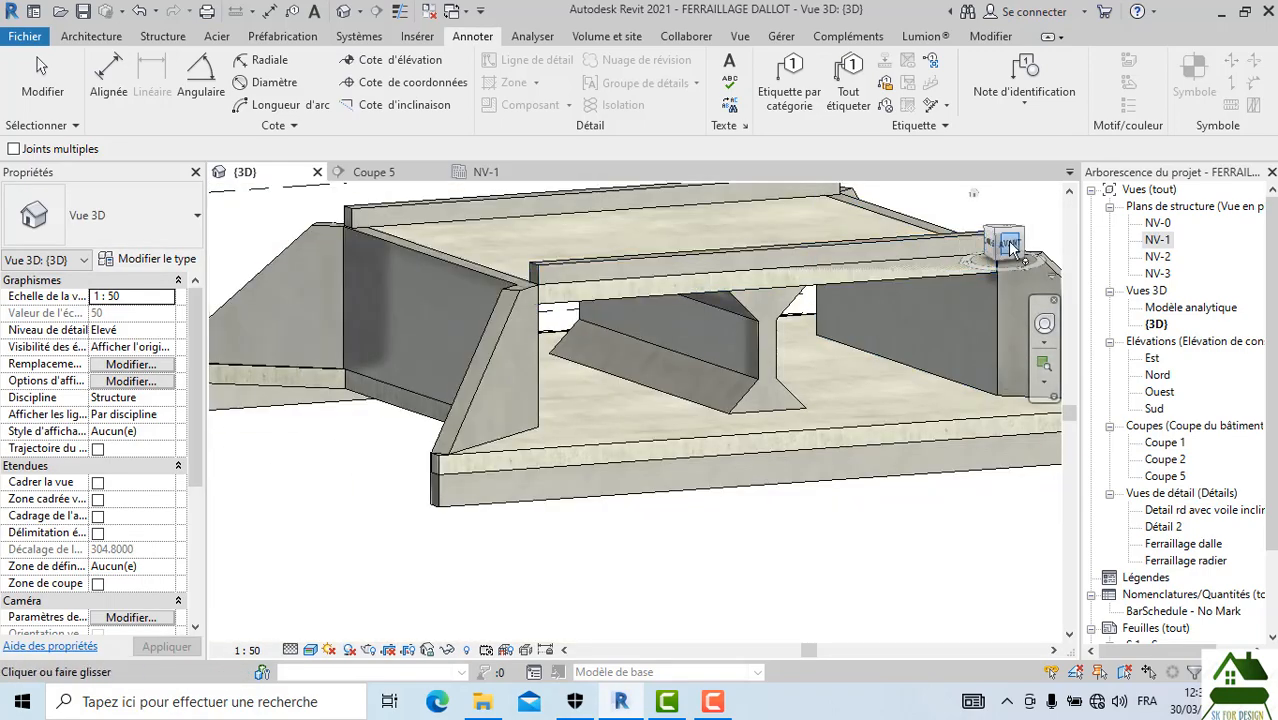
shift+middle_drag(1012, 250, 900, 246)
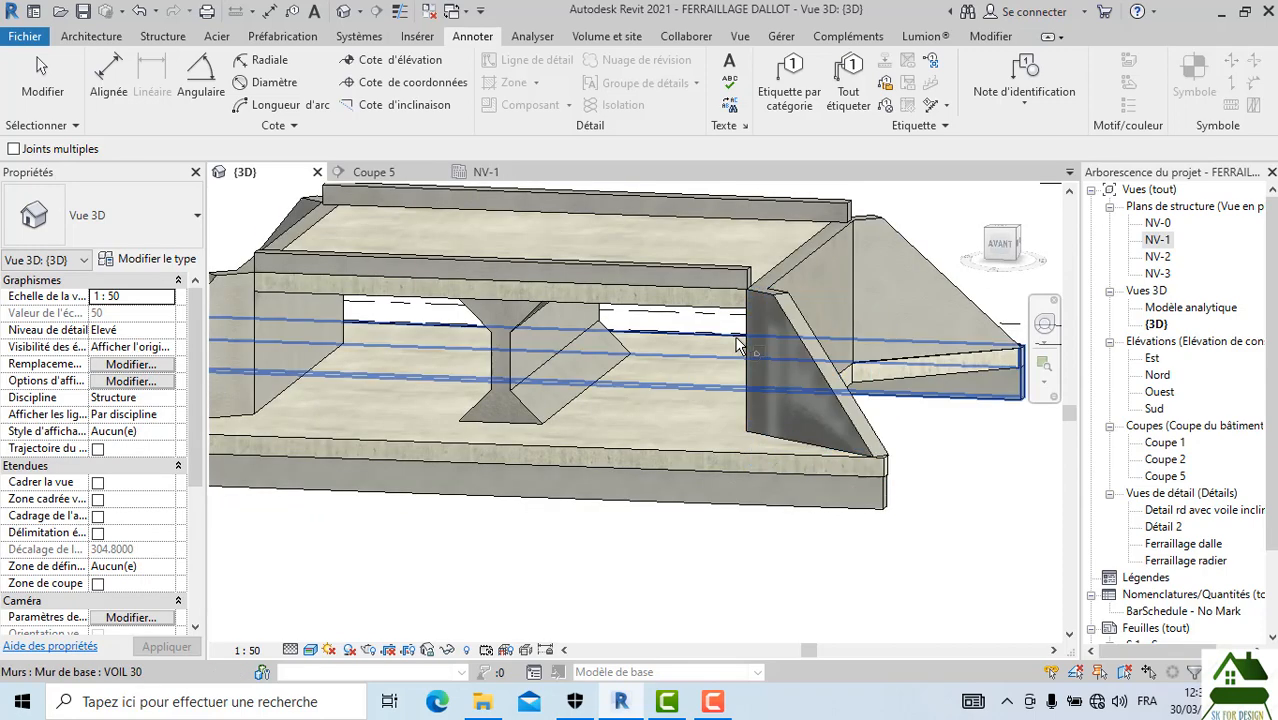
middle_drag(730, 341, 819, 391)
middle_drag(664, 468, 692, 470)
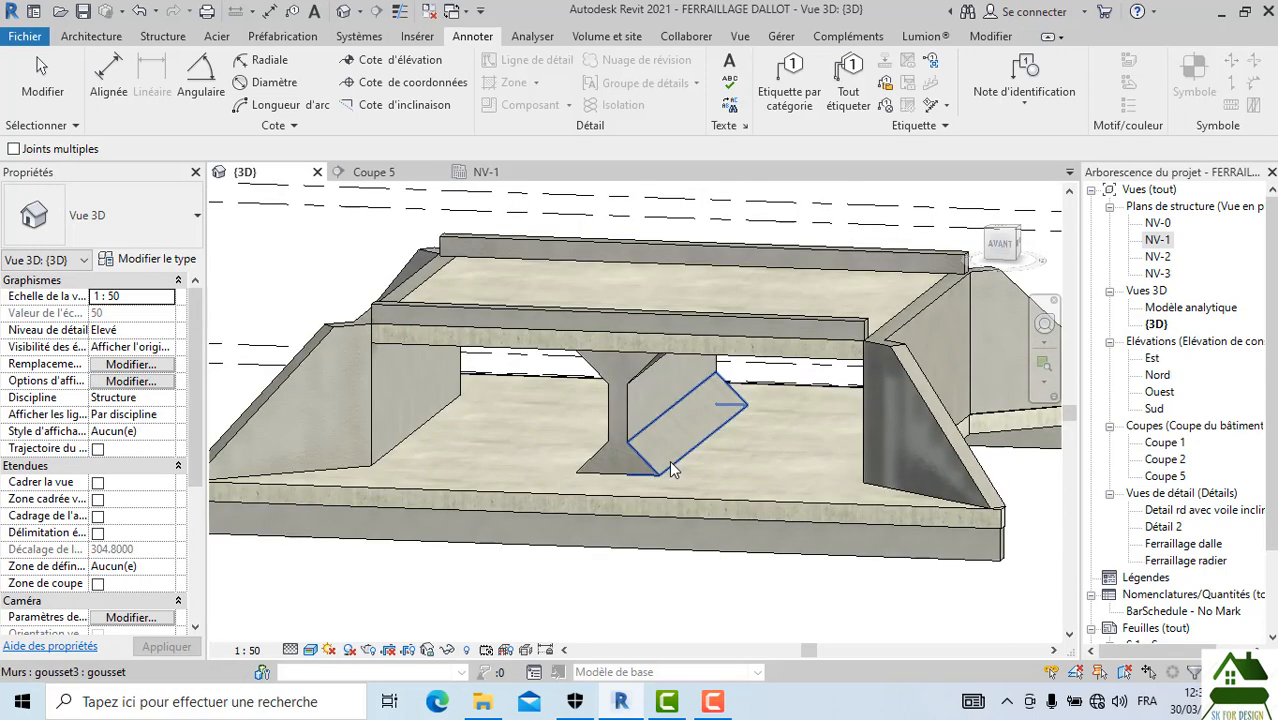
key(Escape)
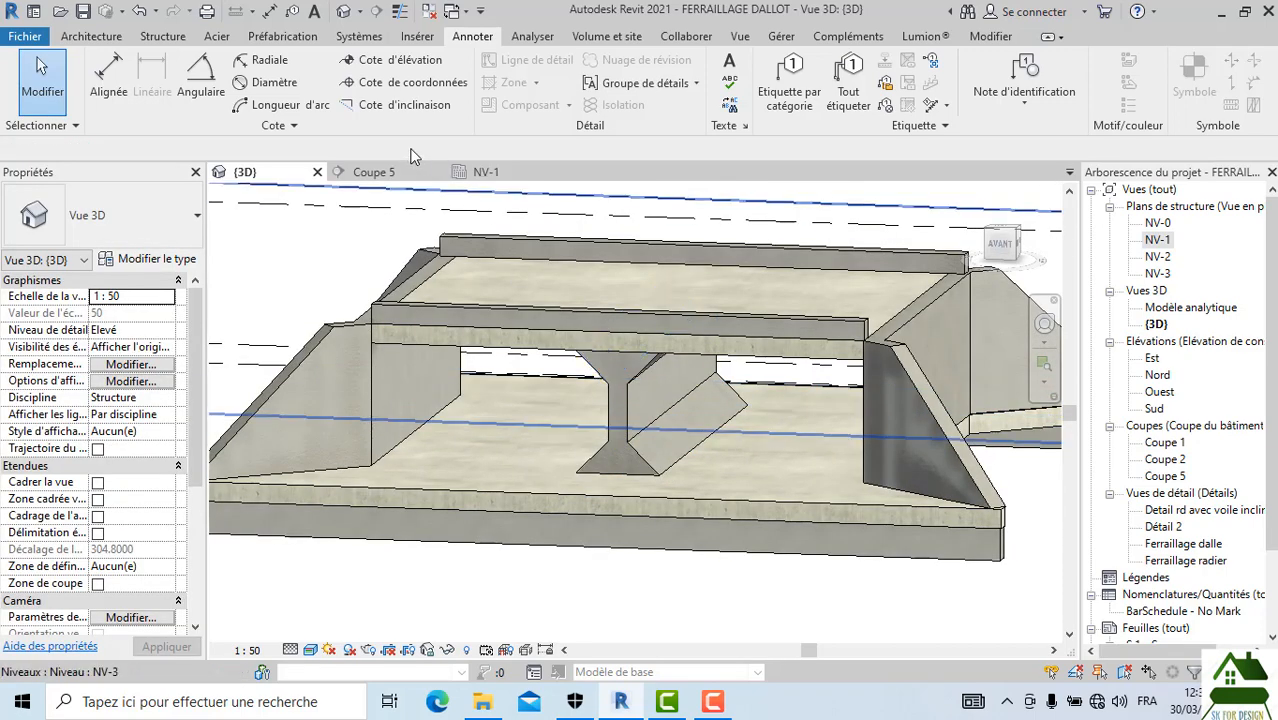
Step: In the Coupe 5 section, draw a 3.7 m horizontal detail line from the middle wall to the left outer wall's inner face
click(385, 173)
scroll(385, 336, up, 3)
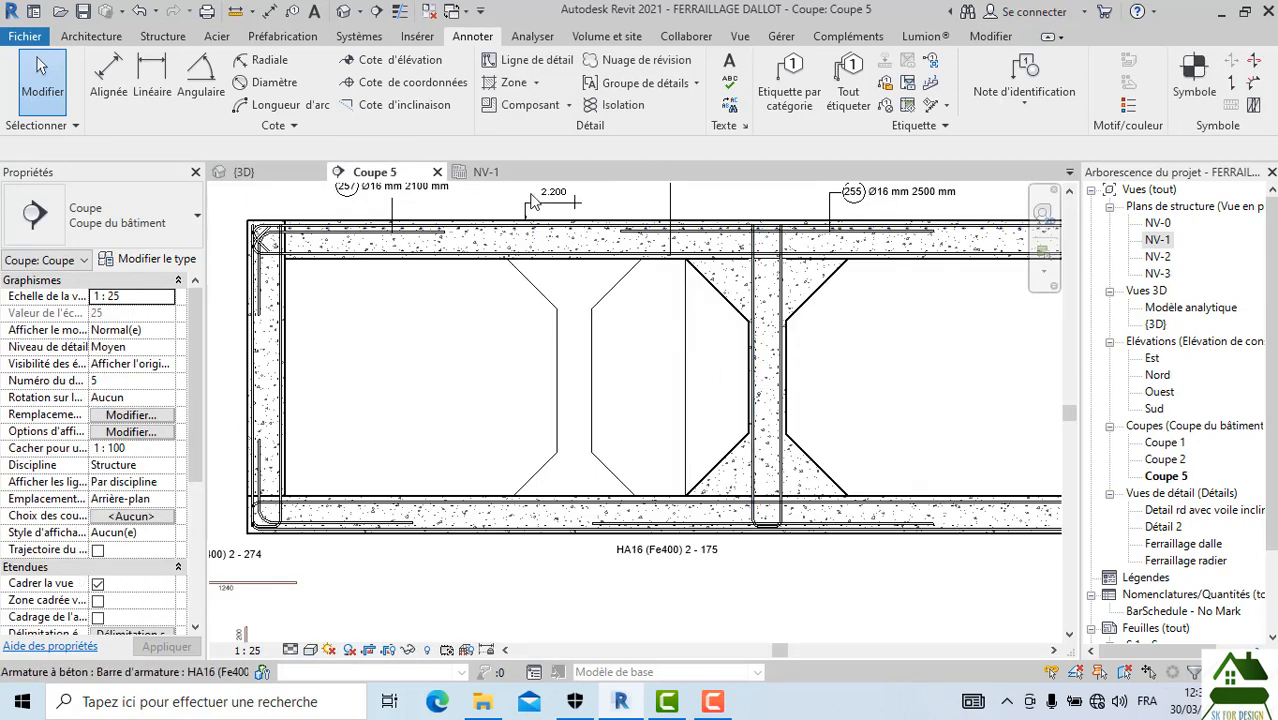
click(549, 67)
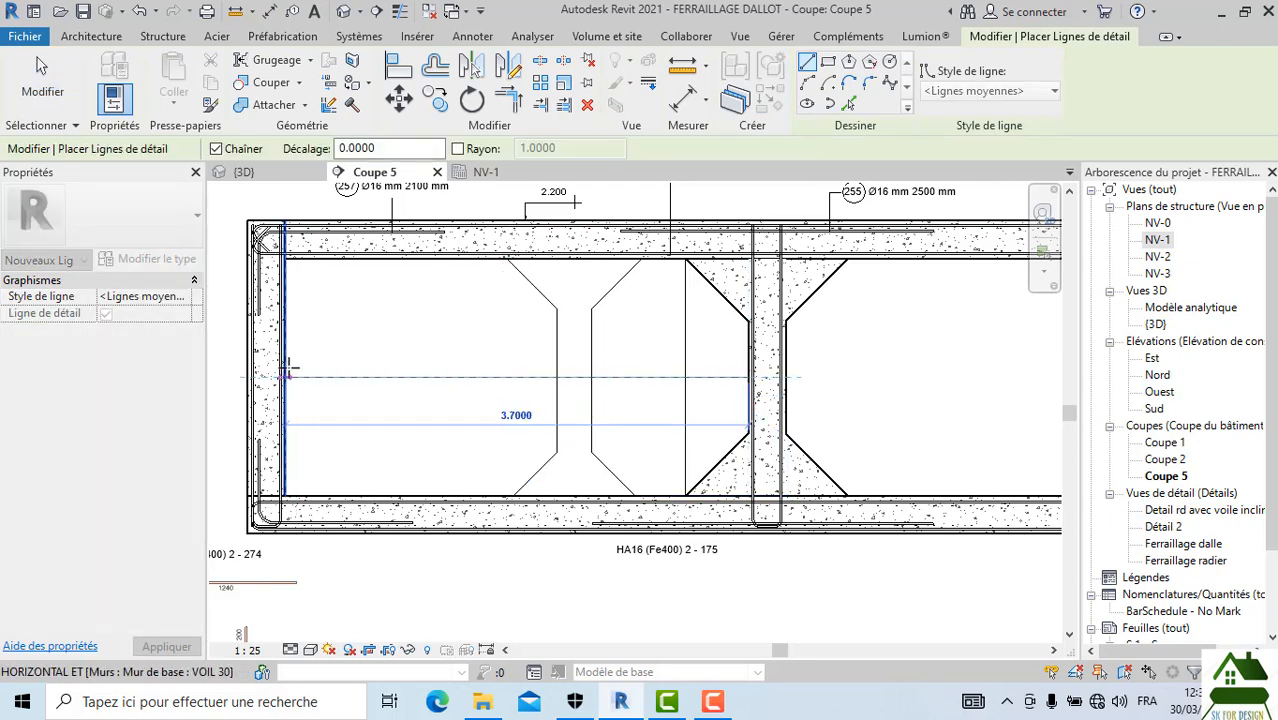
scroll(288, 371, up, 2)
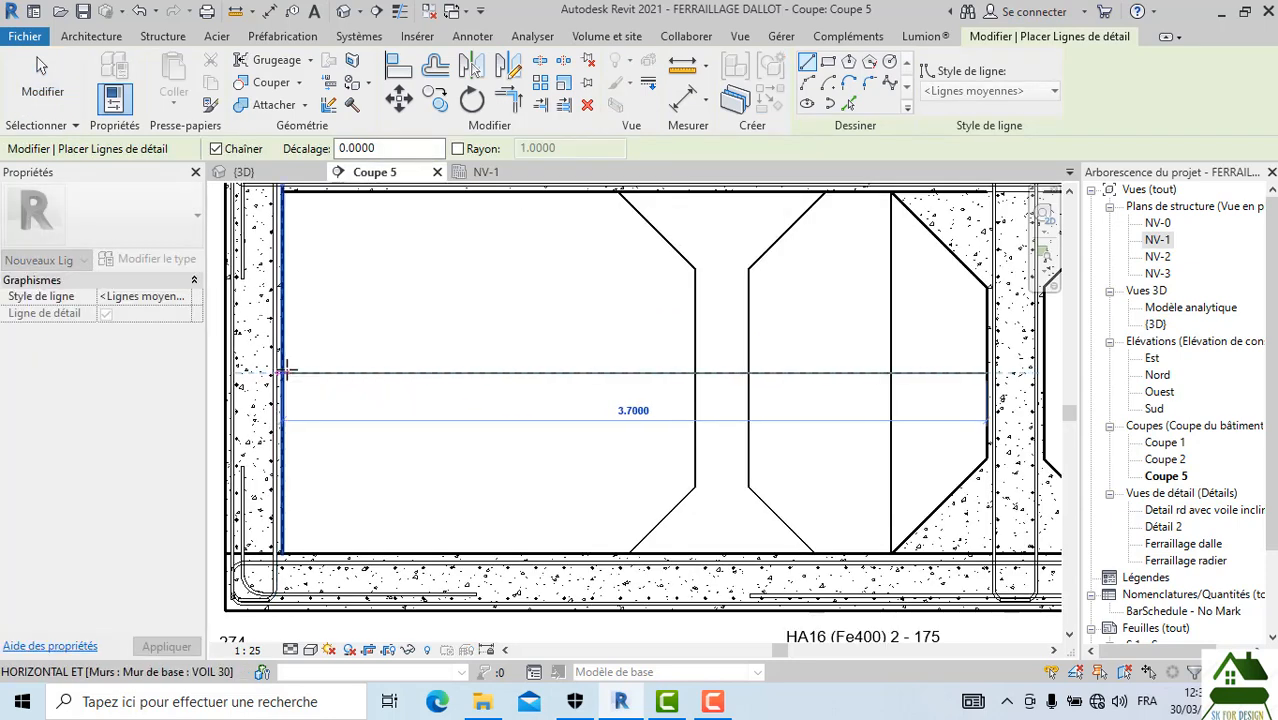
click(287, 371)
key(Escape)
scroll(471, 394, down, 3)
key(Escape)
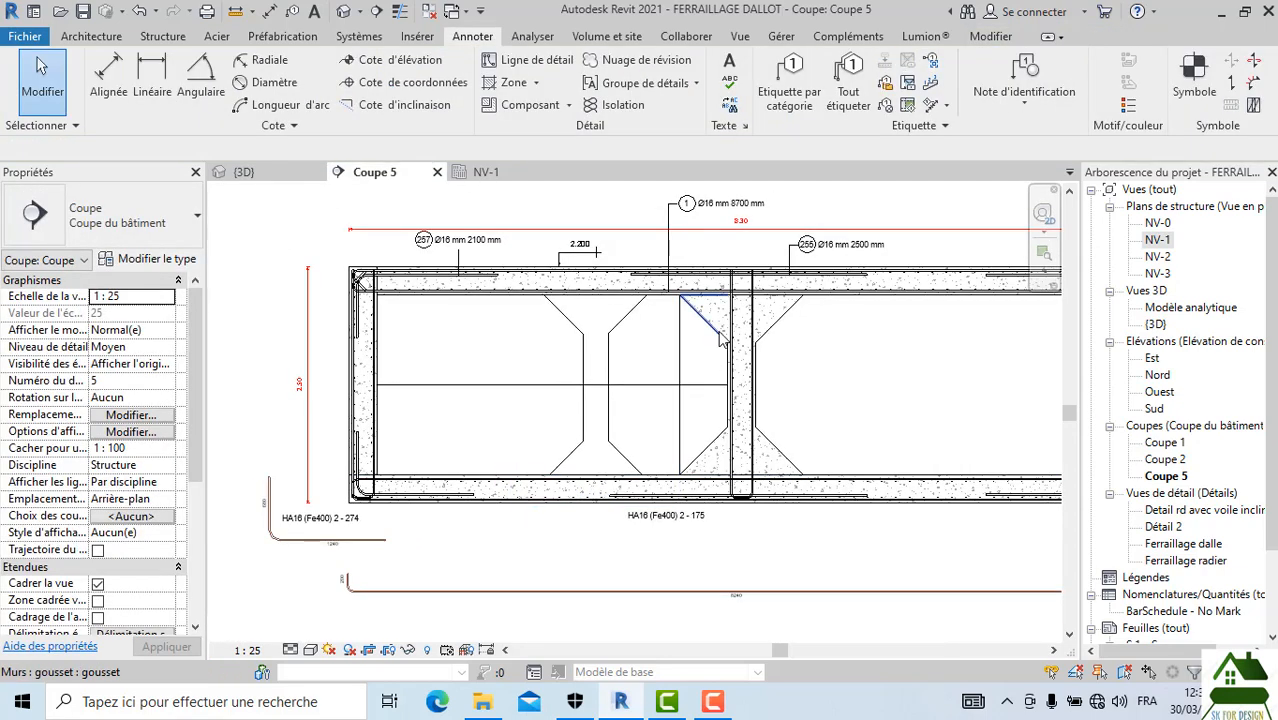
Step: Mirror copies of the middle wall's two left-side haunches to the left outer wall about a vertical axis through the horizontal detail line's midpoint
click(718, 337)
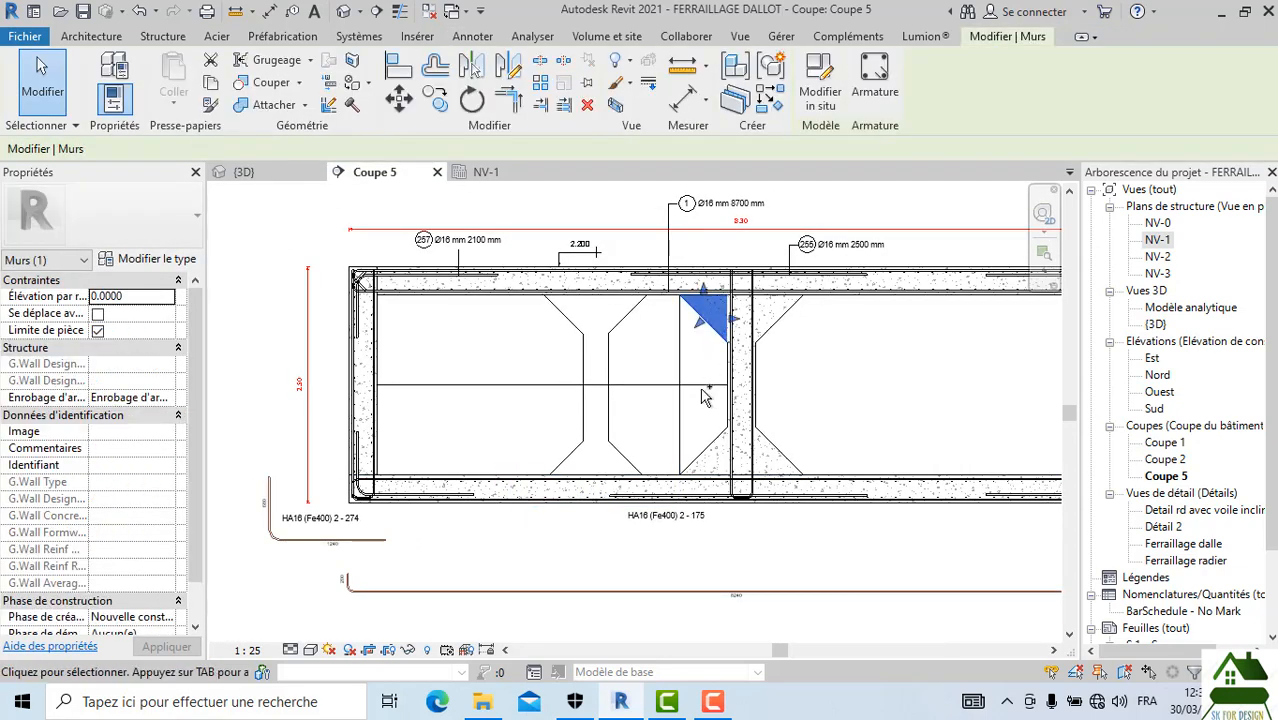
ctrl+click(700, 462)
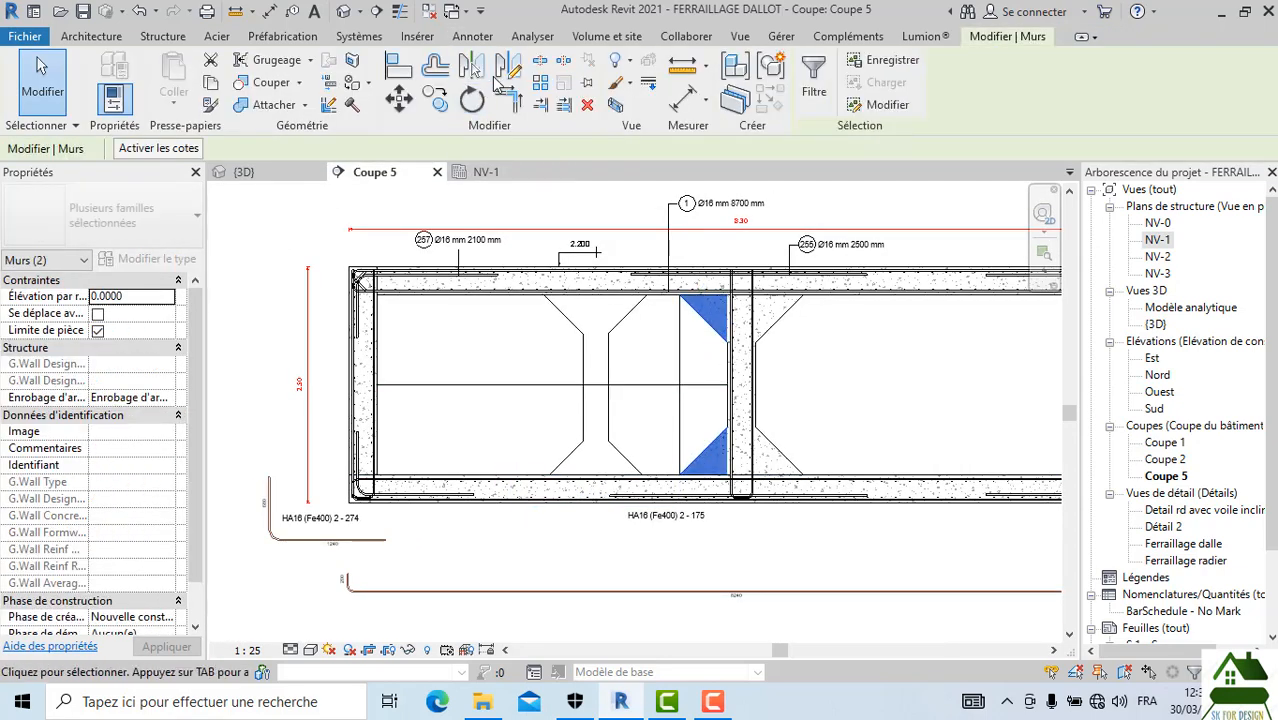
click(552, 385)
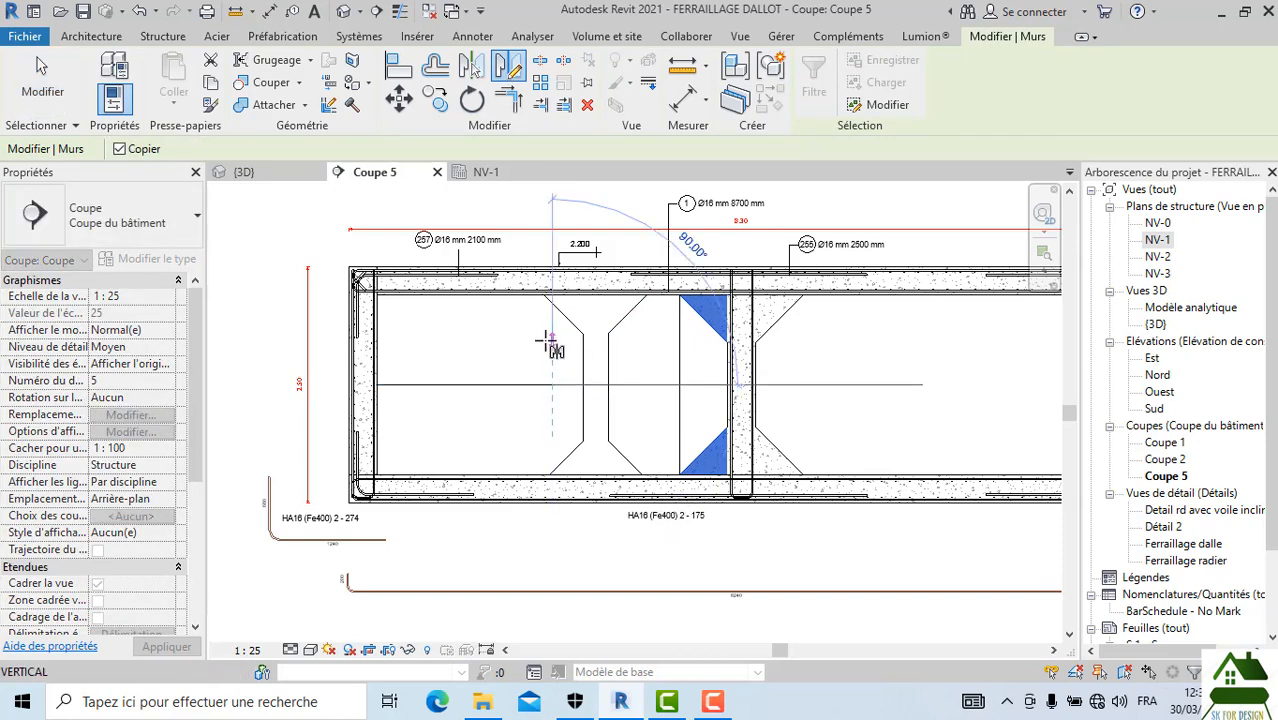
click(552, 342)
key(Escape)
scroll(430, 341, down, 1)
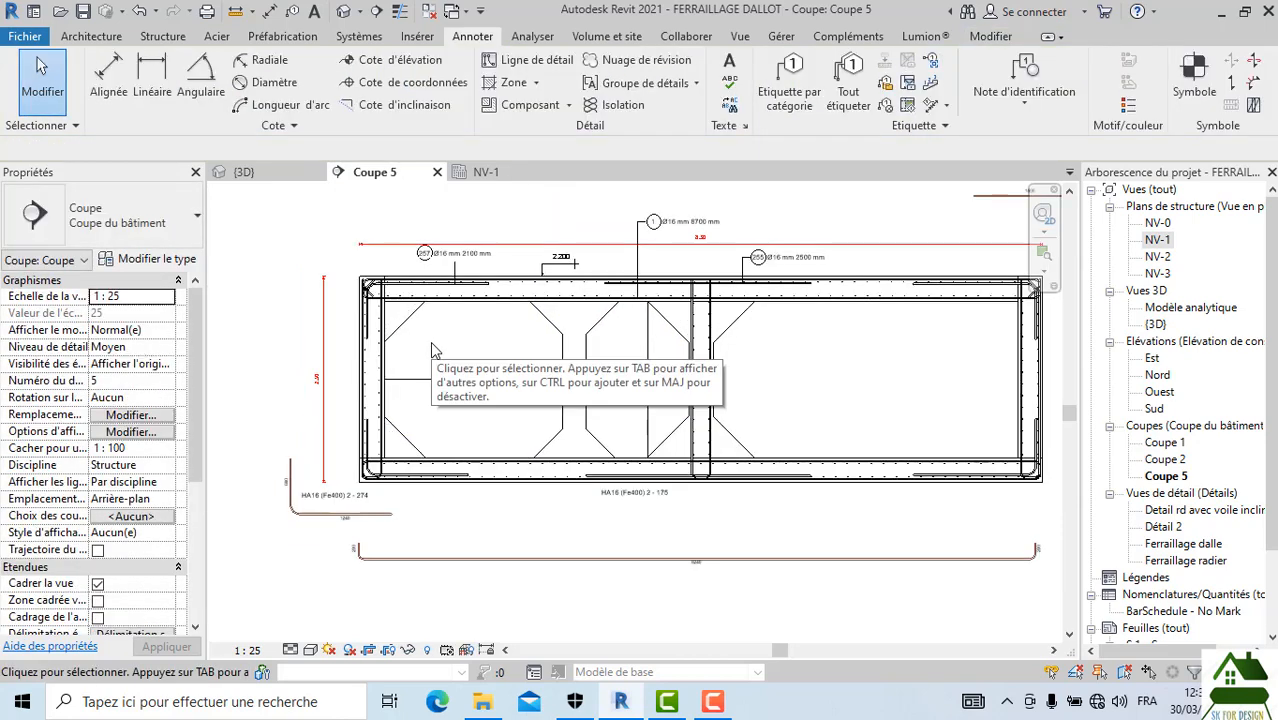
scroll(430, 341, down, 1)
middle_drag(767, 401, 666, 403)
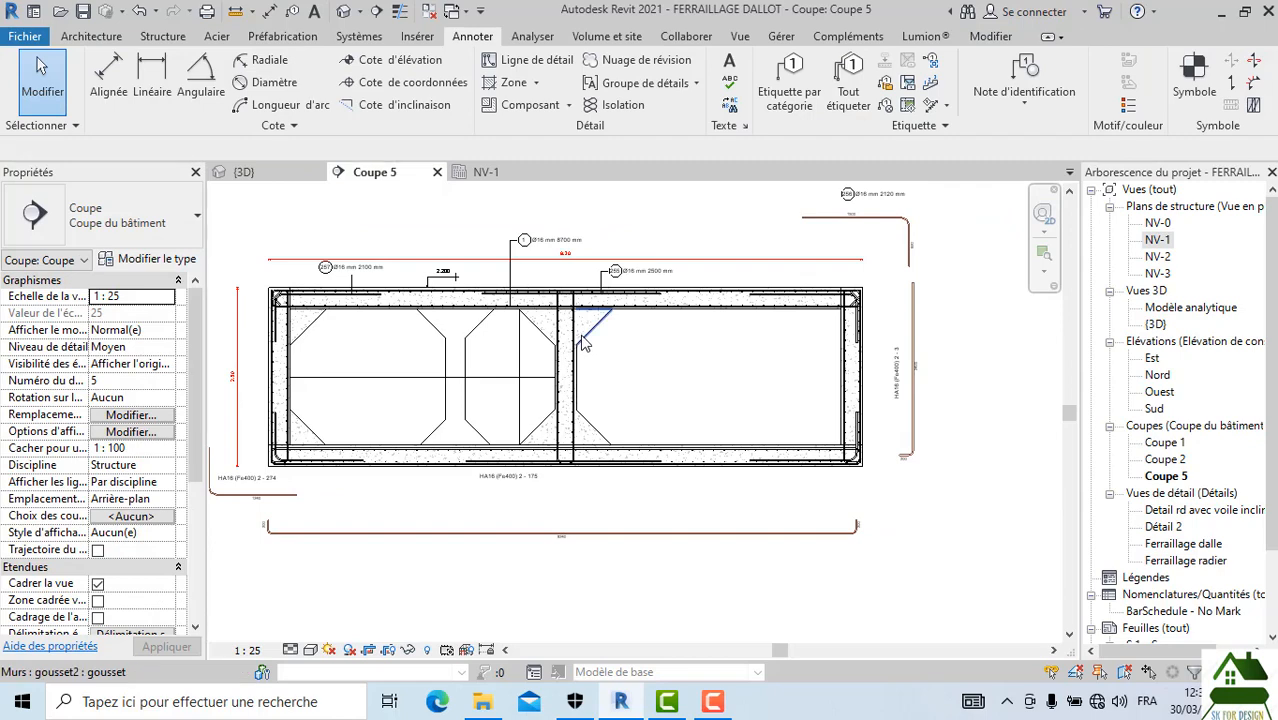
click(484, 378)
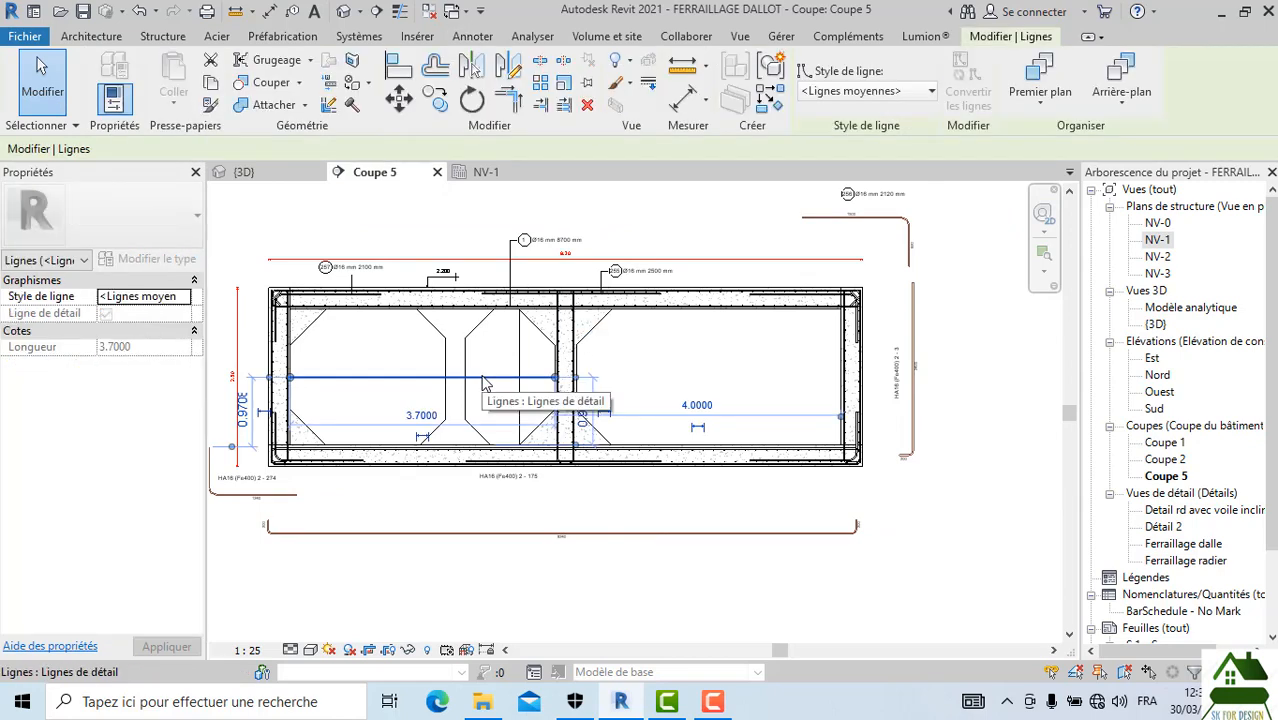
key(Escape)
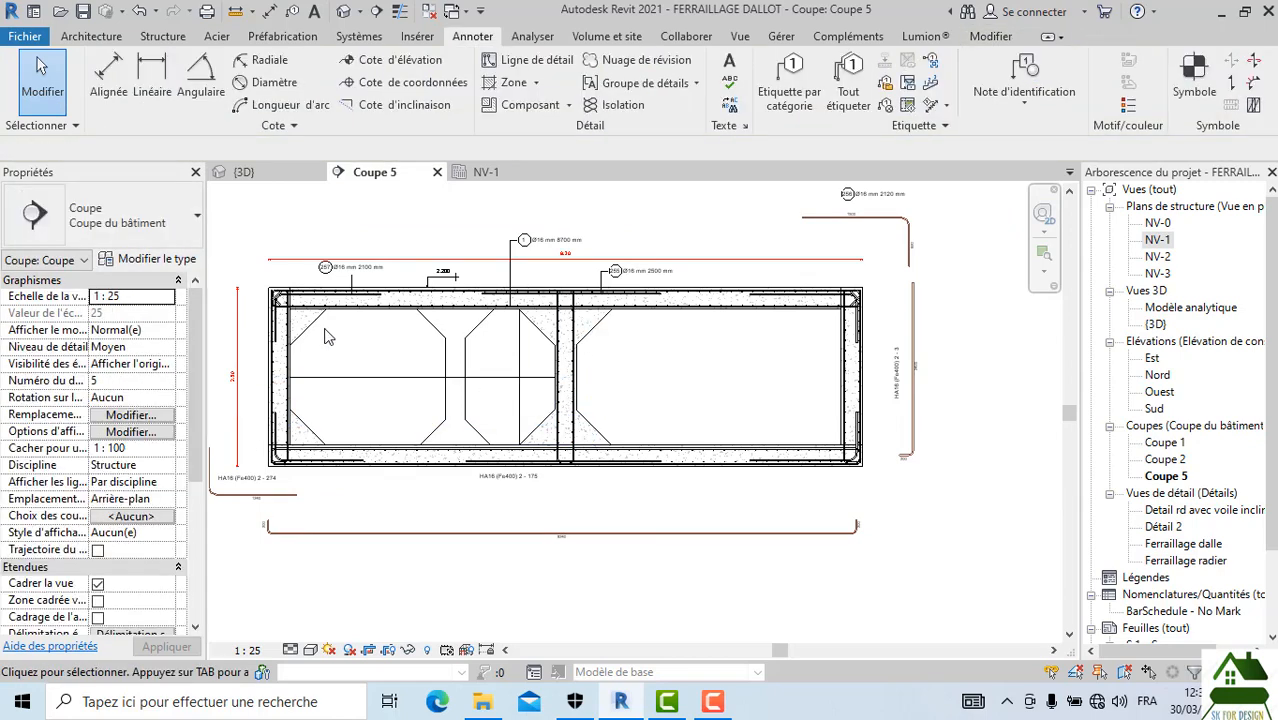
Step: Mirror copies of the left outer wall's two haunches to the right outer wall about a vertical axis through the middle wall's centre
click(318, 334)
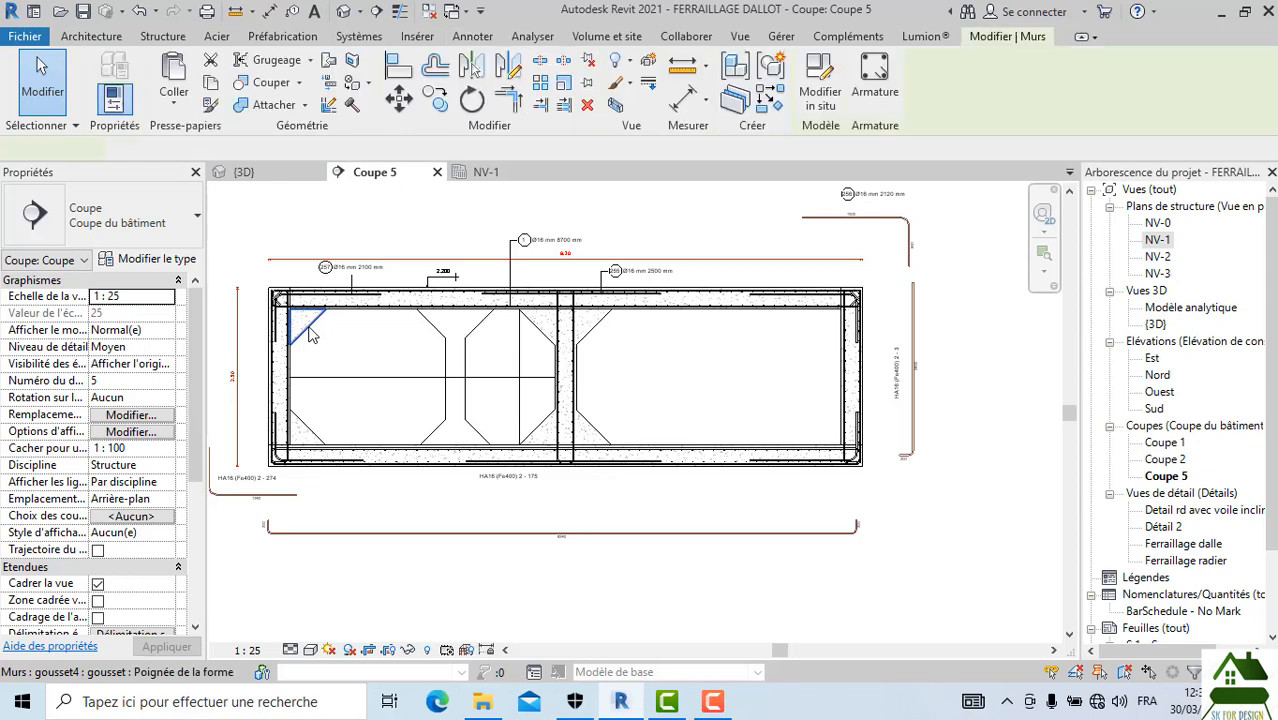
ctrl+click(315, 432)
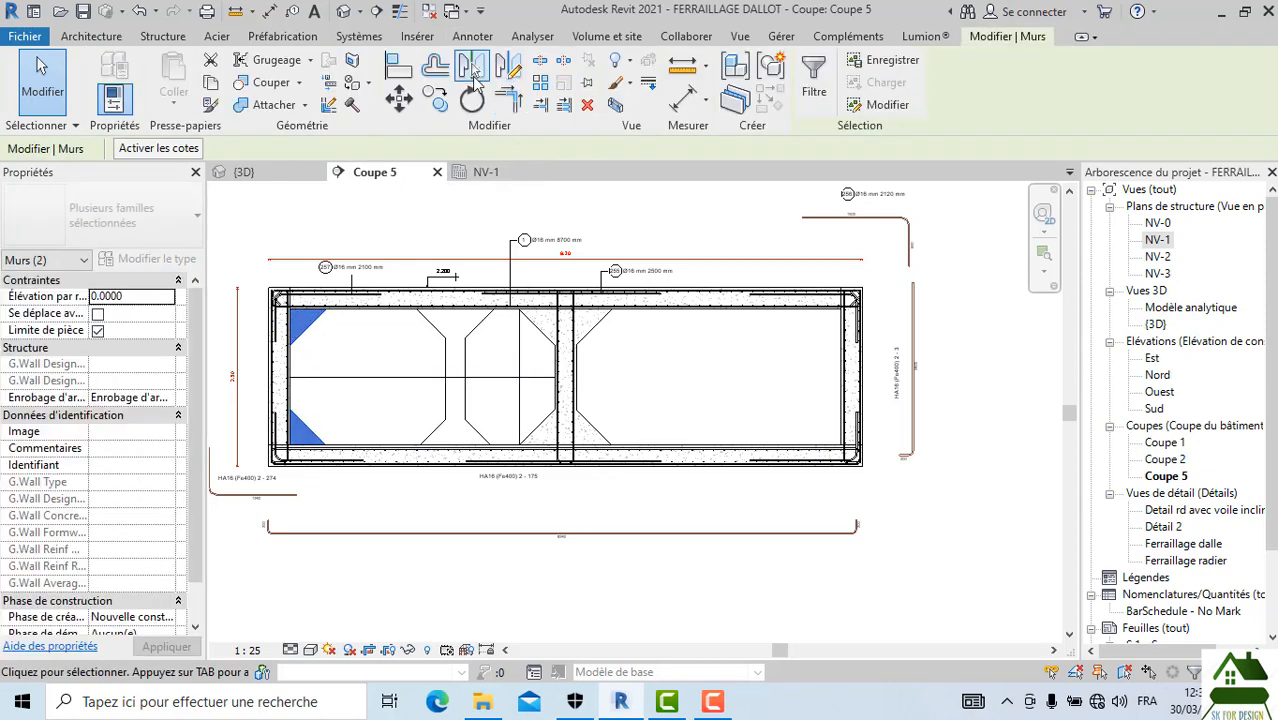
click(513, 75)
scroll(571, 277, up, 4)
click(566, 342)
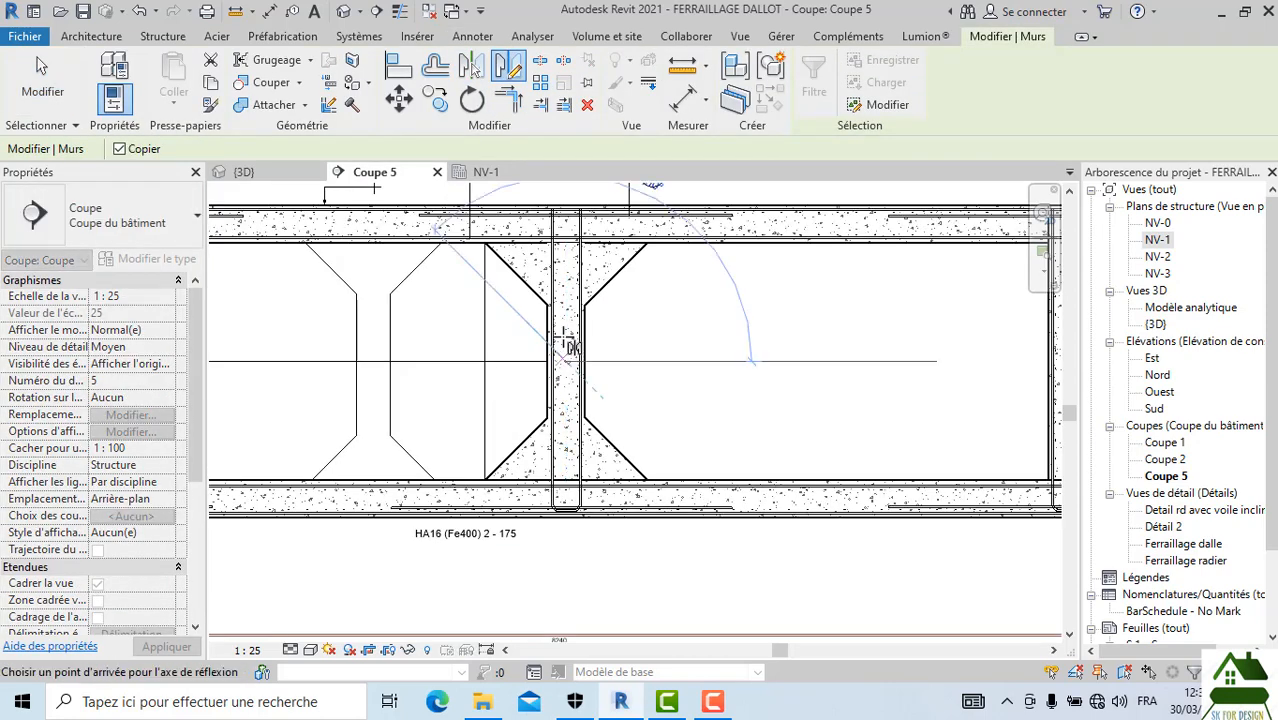
click(567, 316)
scroll(567, 310, down, 3)
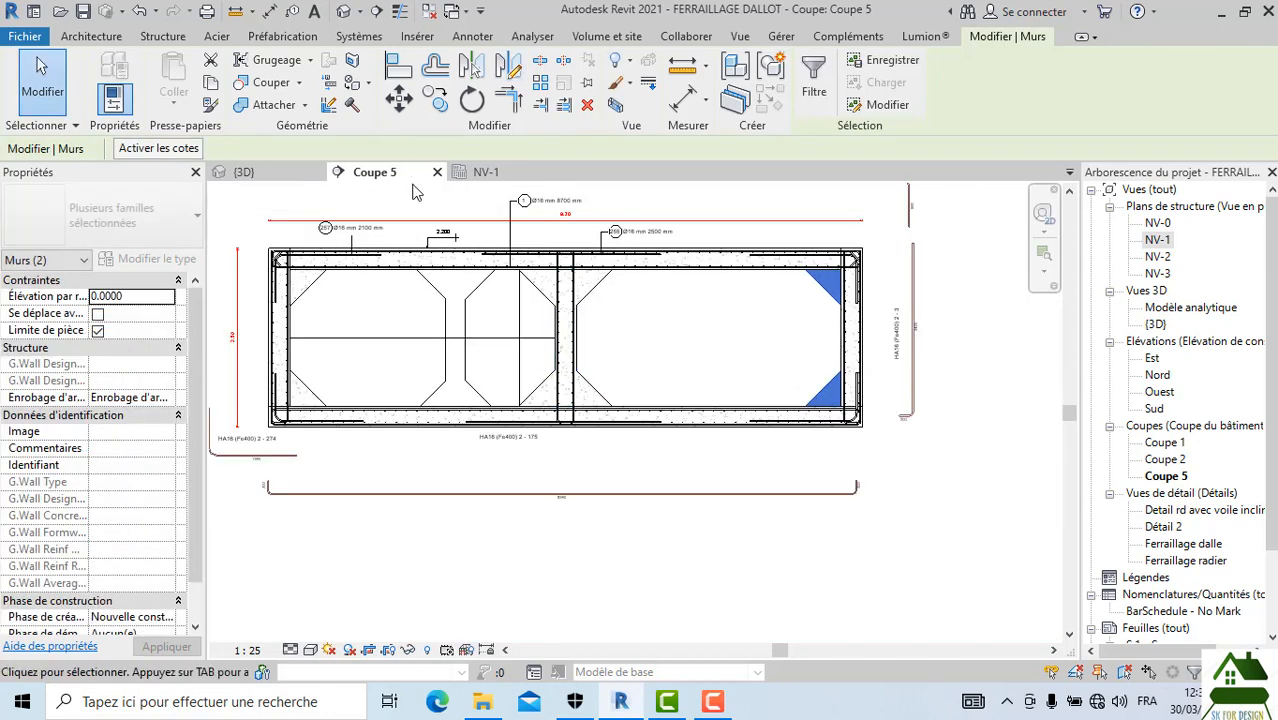
Step: Examine the haunches on the outer walls and the middle wall in the 3D view of the culvert
click(290, 177)
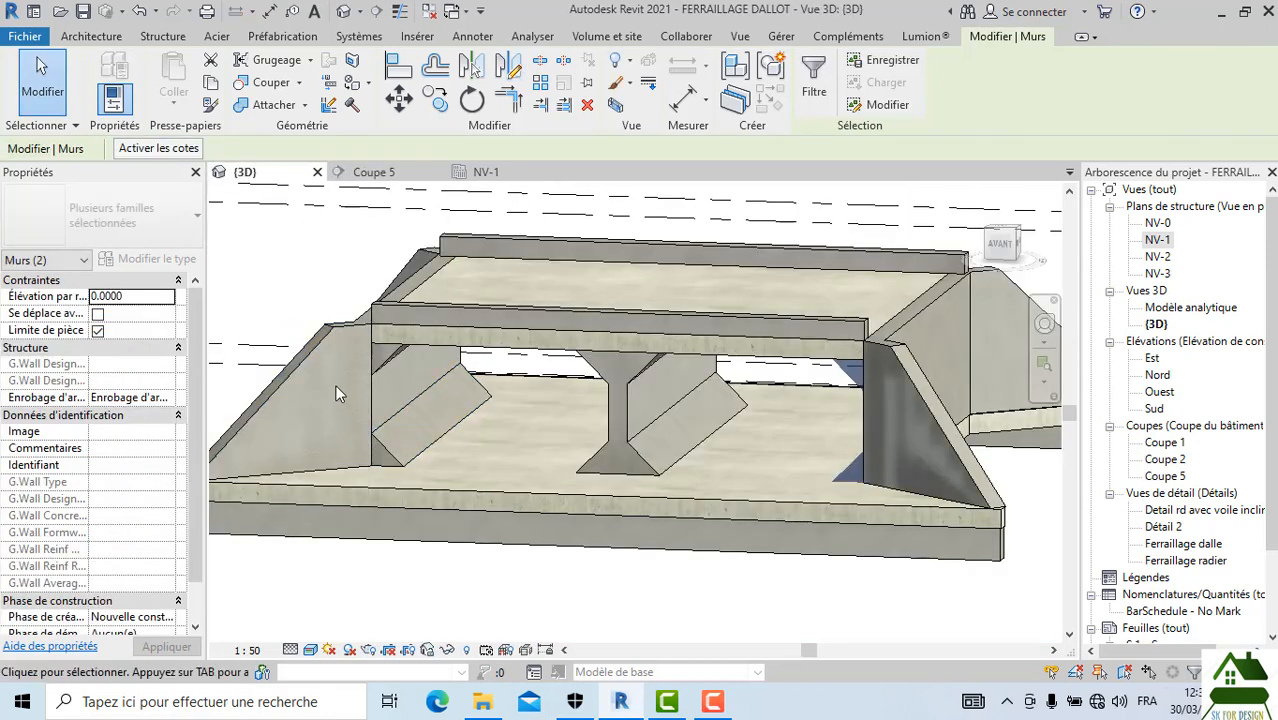
scroll(334, 384, up, 5)
scroll(454, 496, down, 3)
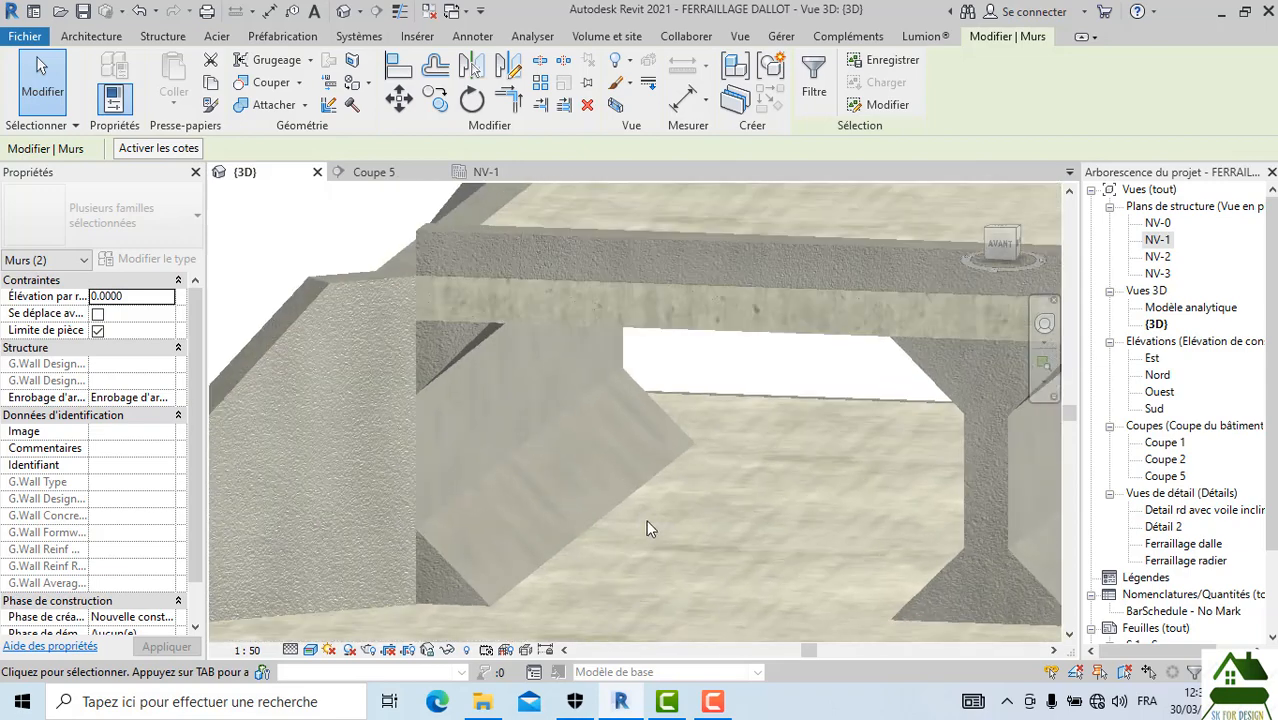
middle_drag(614, 483, 381, 427)
scroll(381, 427, down, 2)
scroll(560, 452, down, 1)
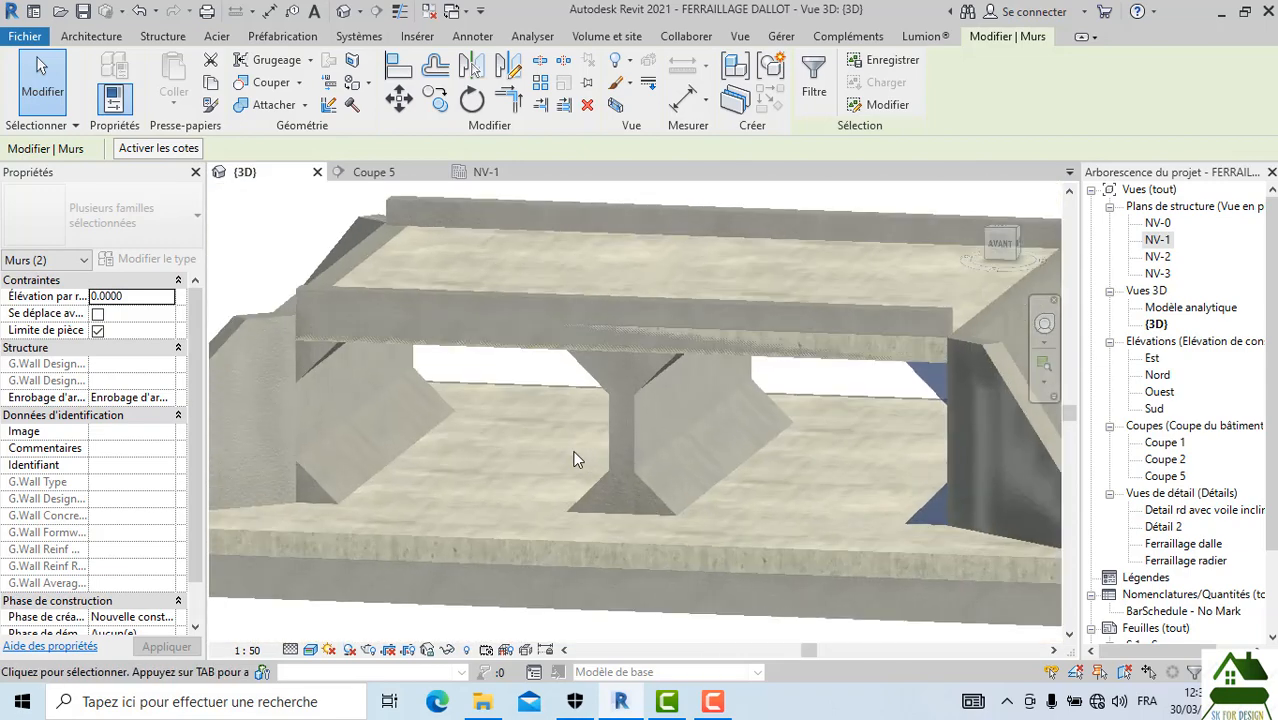
middle_drag(695, 482, 554, 491)
click(741, 362)
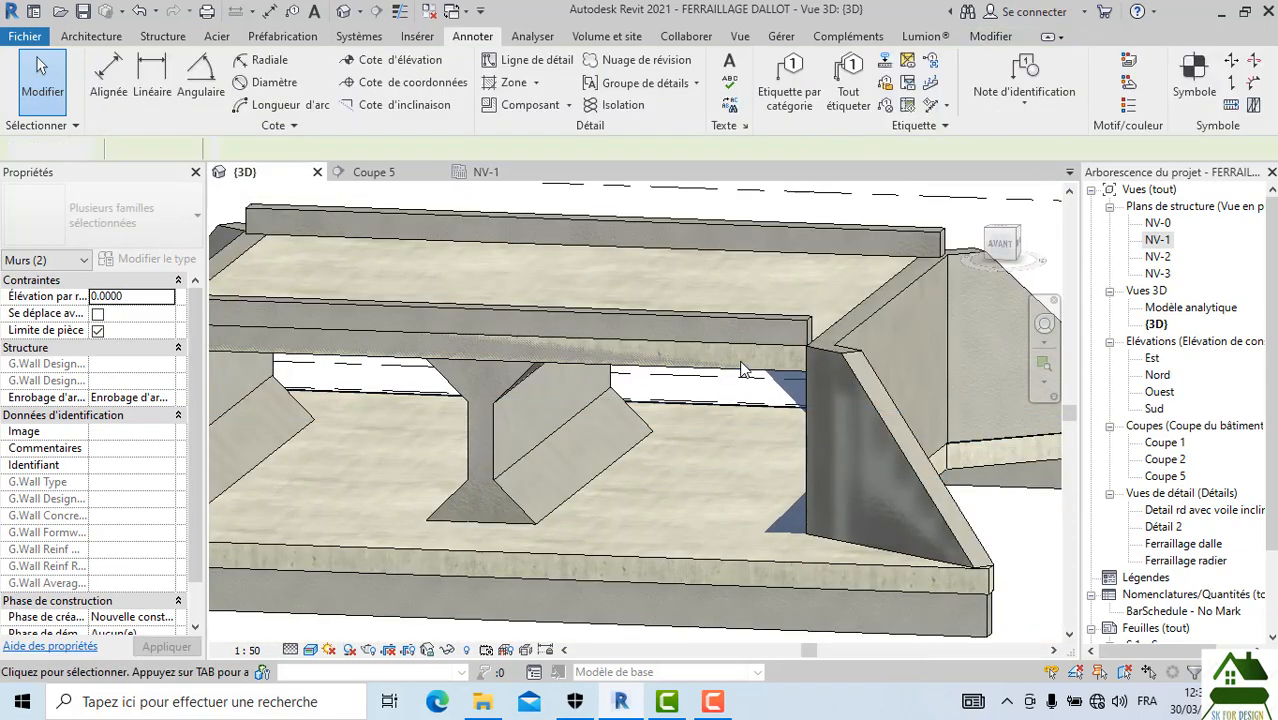
scroll(699, 434, down, 2)
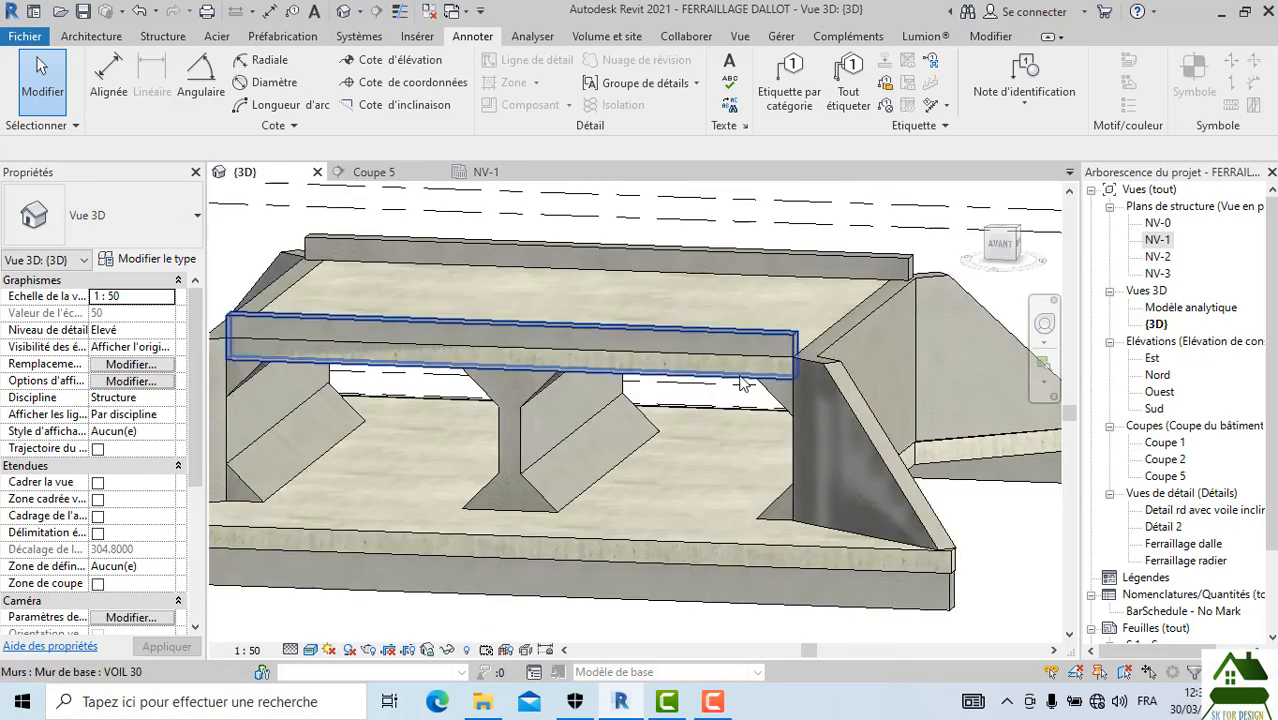
Step: Try raising the lower edge of the front VOIL 30 wall above the openings, and undo the change
click(741, 383)
scroll(532, 372, up, 2)
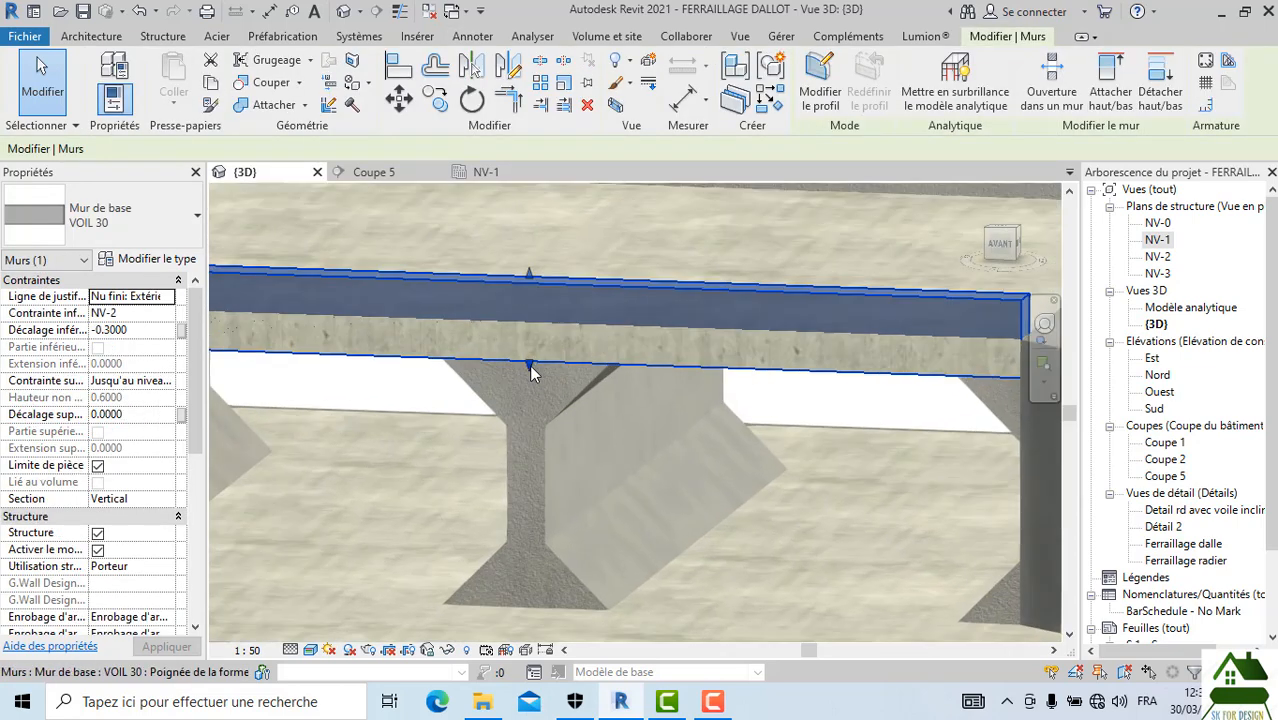
drag(526, 357, 528, 329)
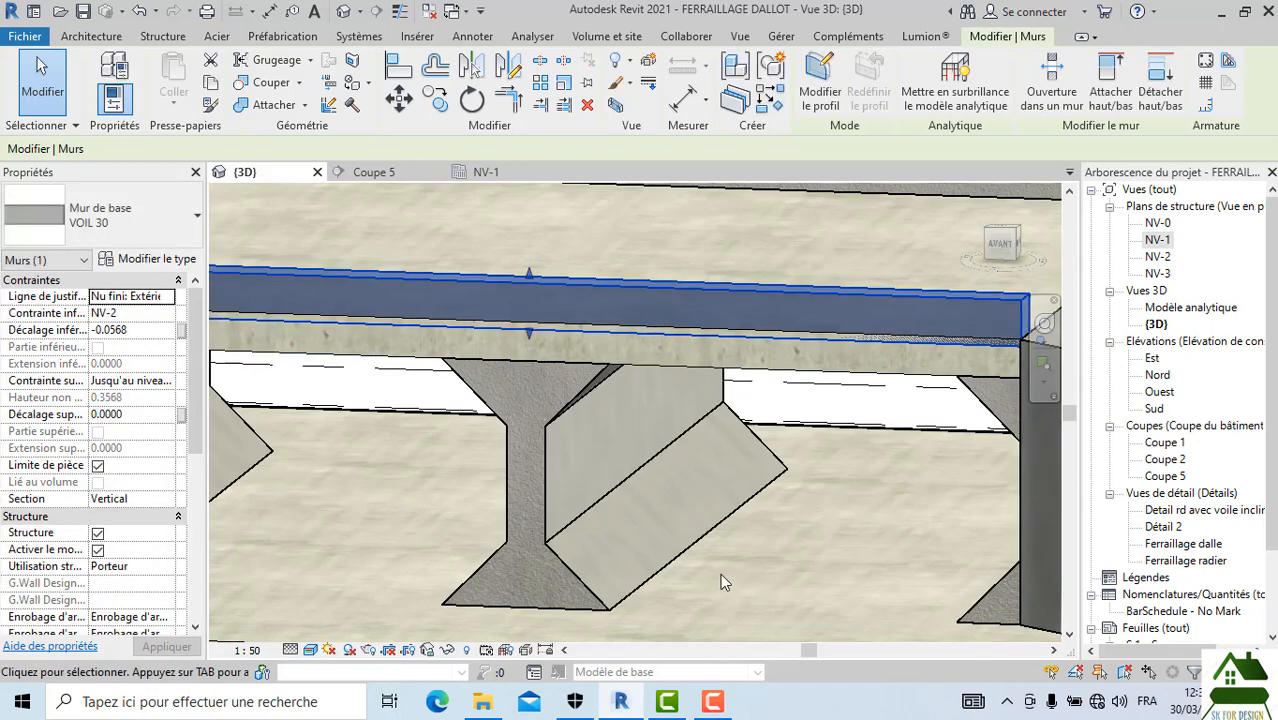
key(ctrl+z)
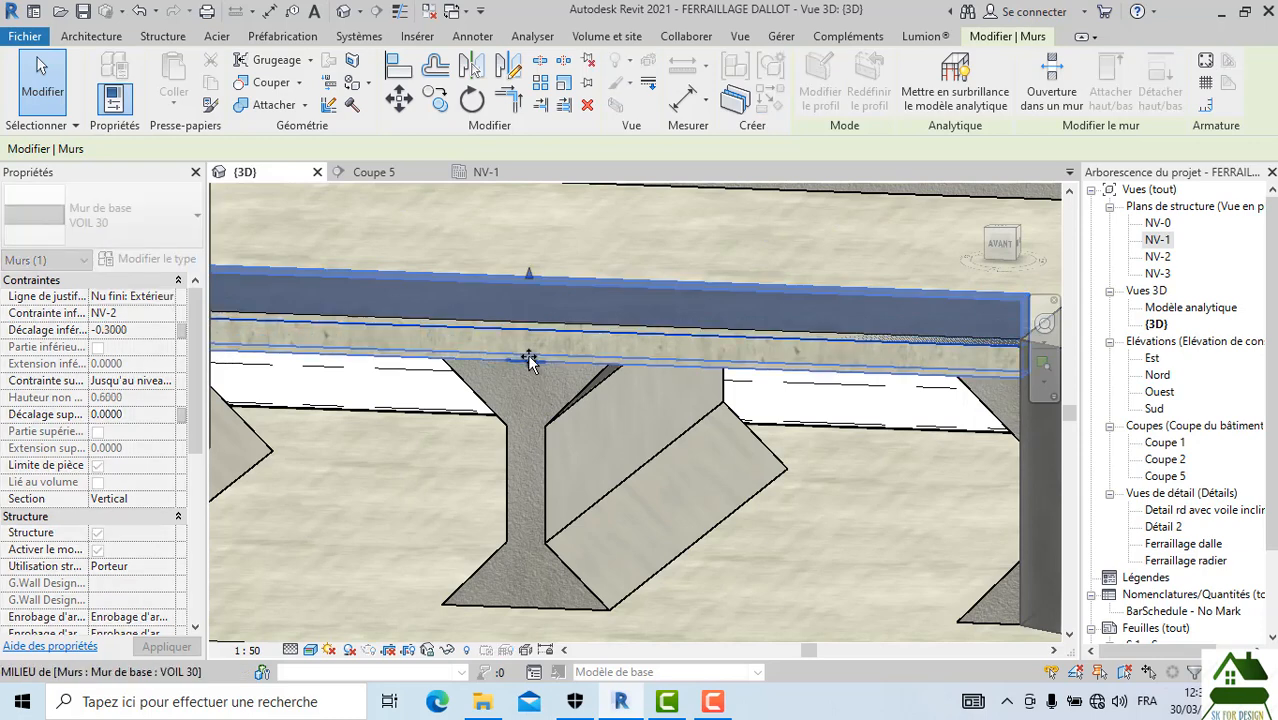
key(Escape)
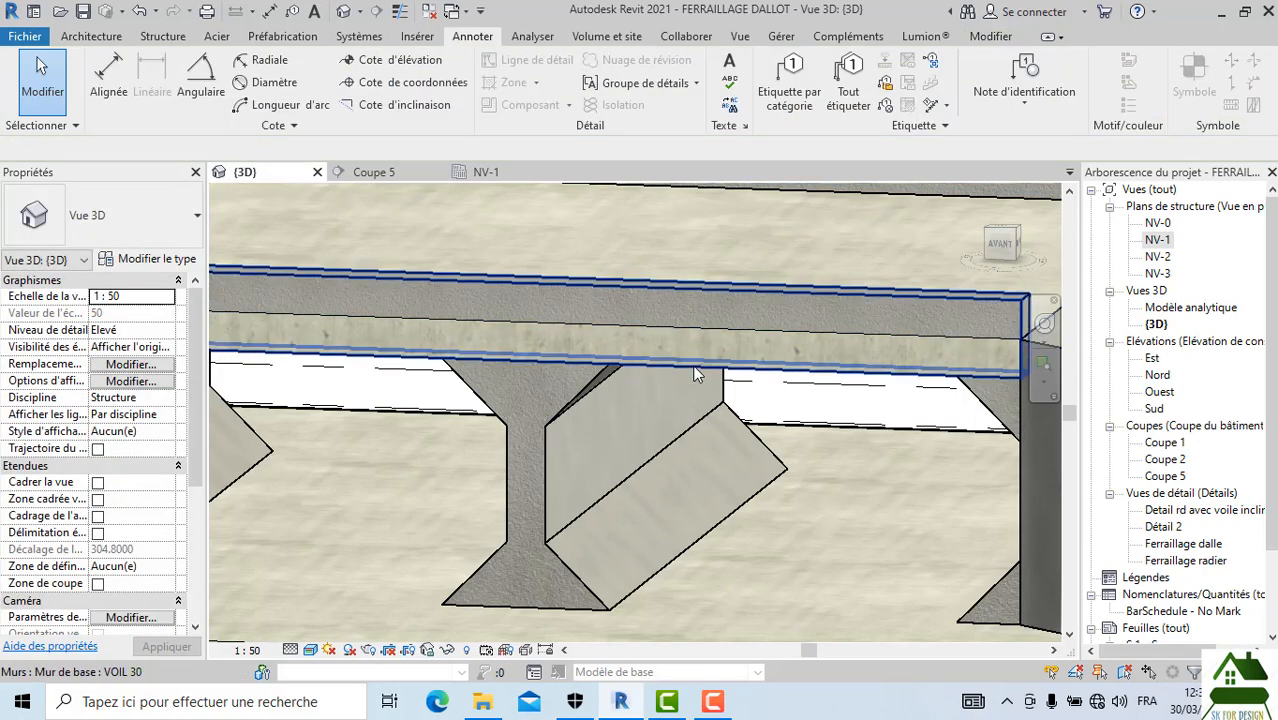
click(697, 375)
scroll(695, 368, down, 5)
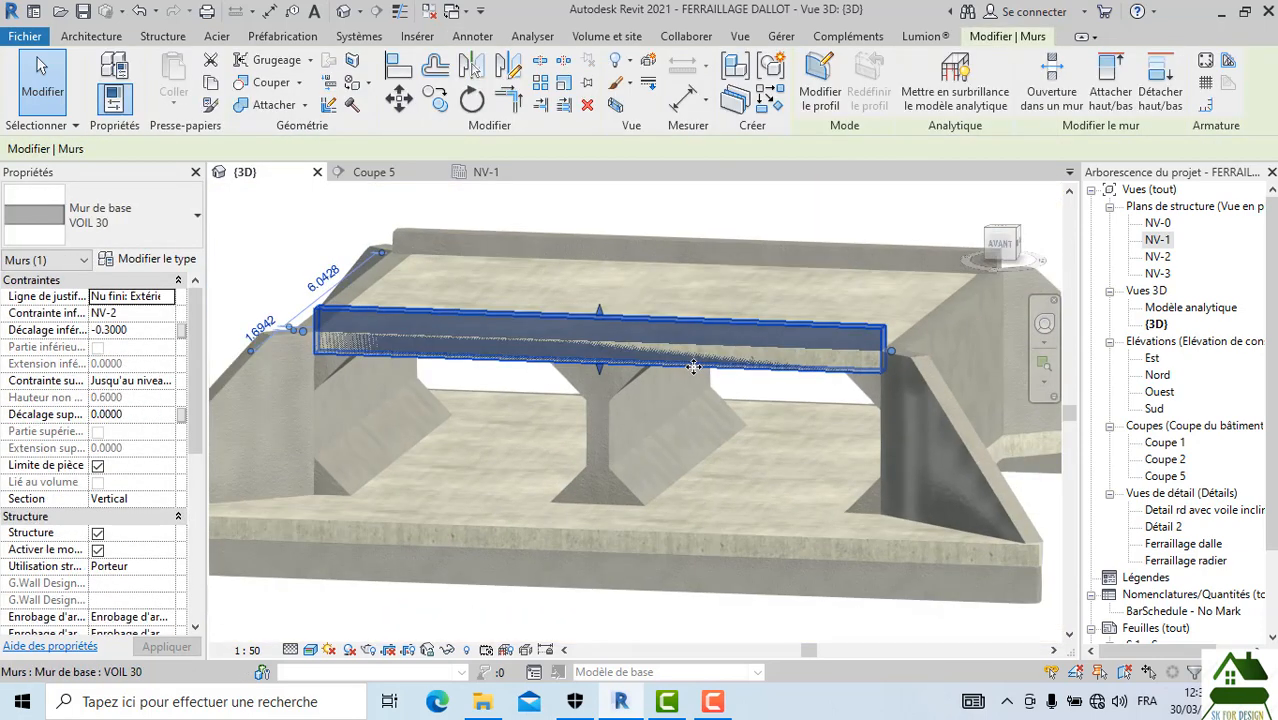
click(257, 106)
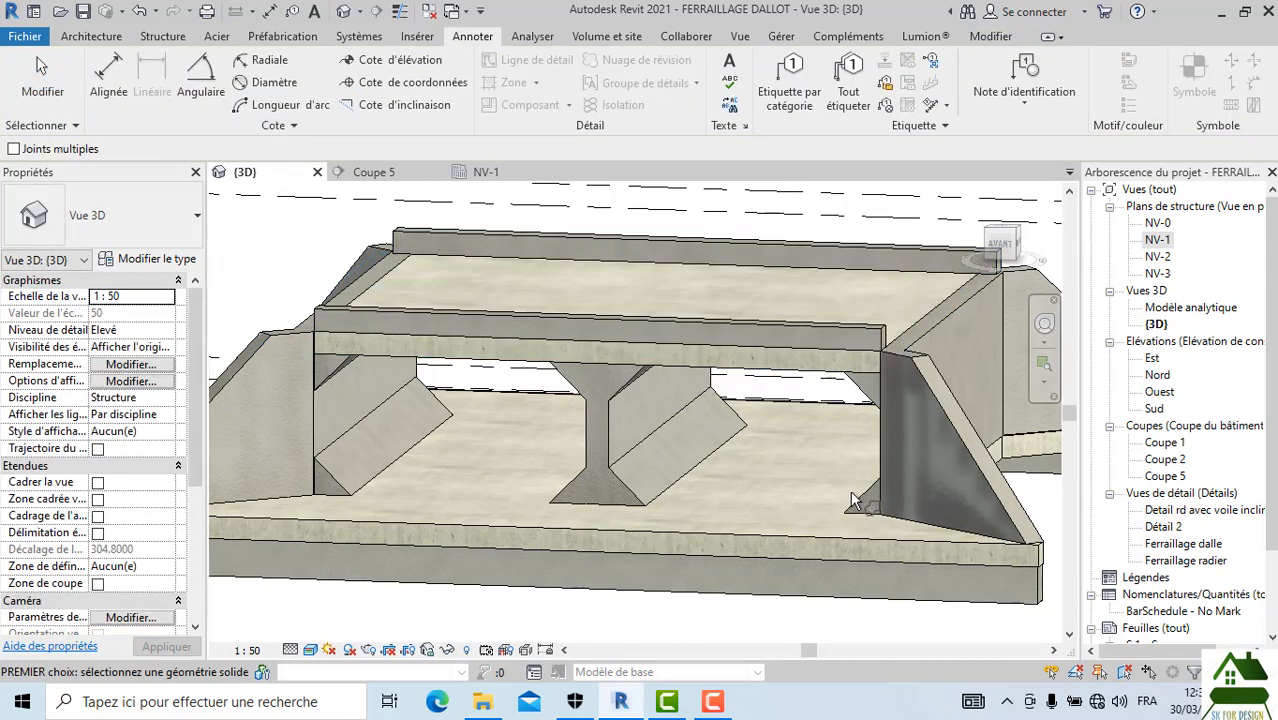
key(Escape)
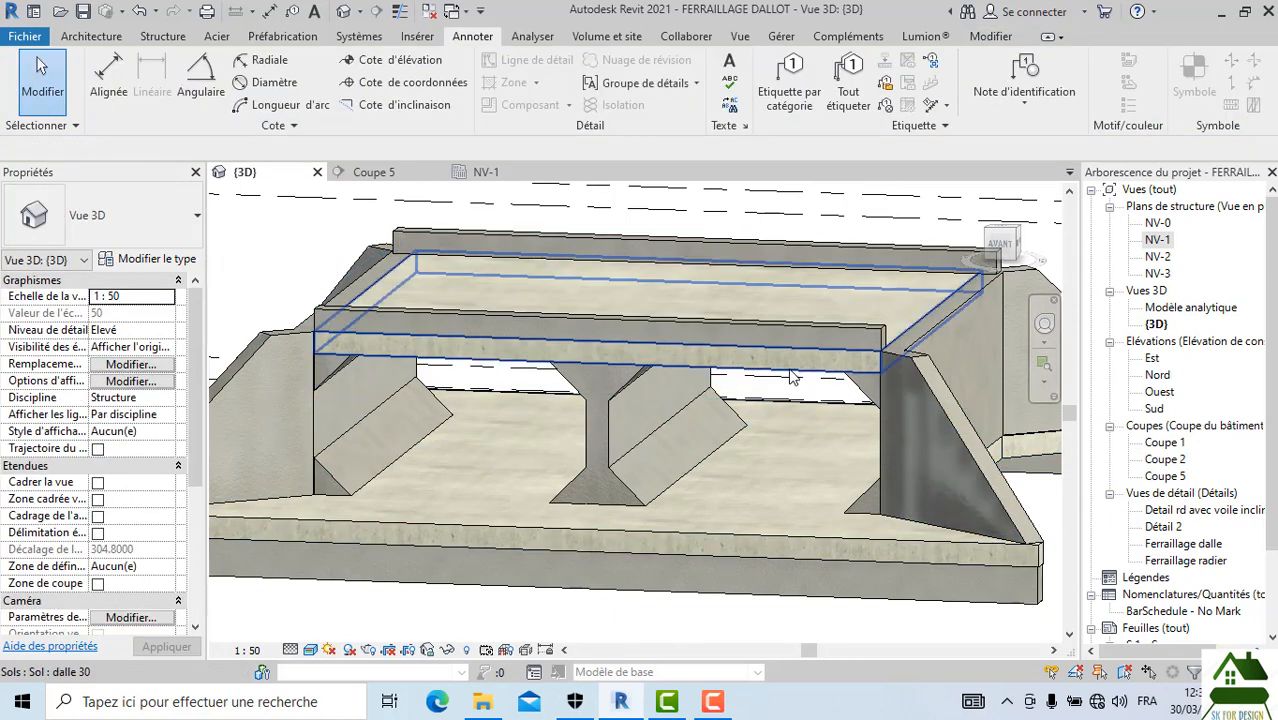
Step: Set the structural layer material of the top slab's dalle 30 type to Béton - Coulé sur place - Béton25
click(790, 376)
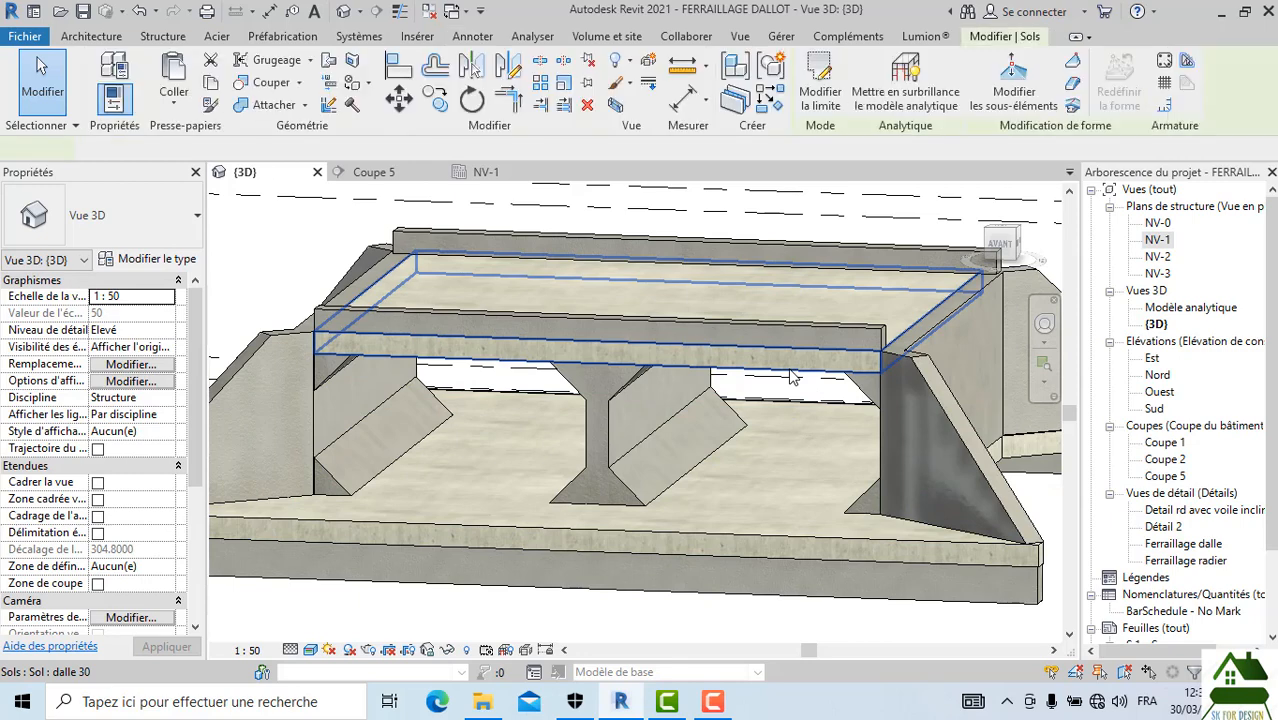
click(146, 261)
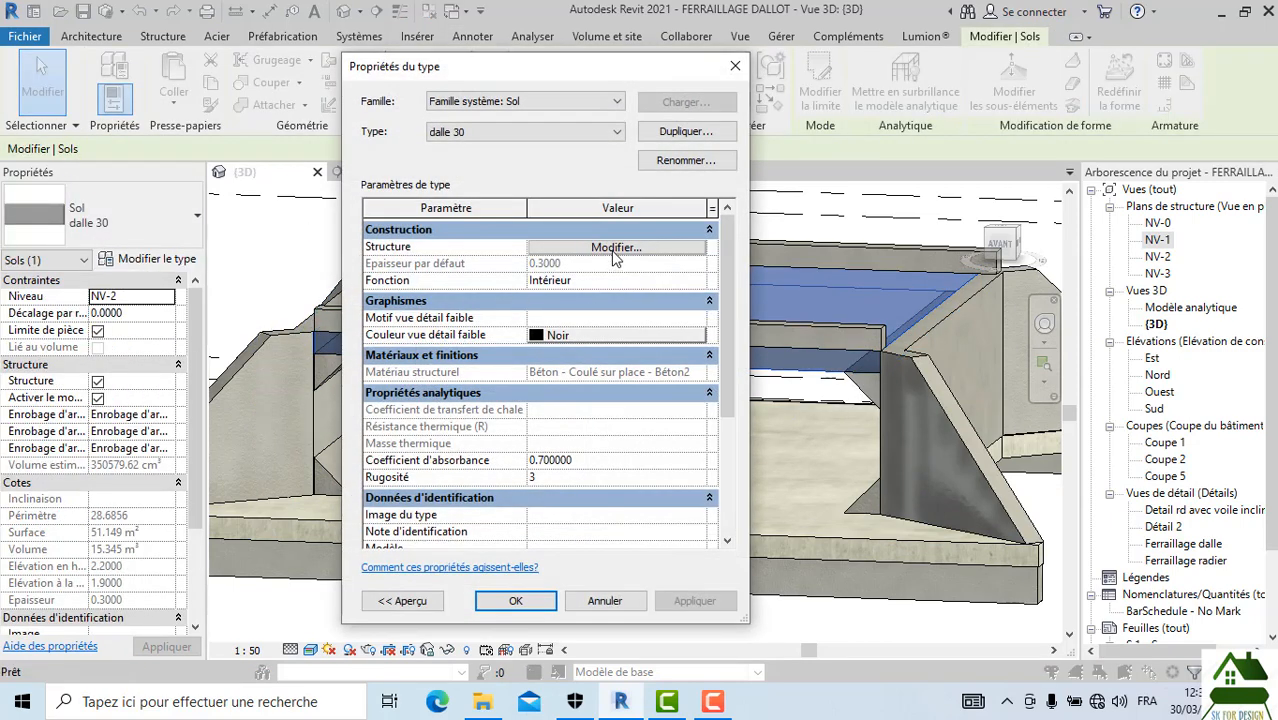
click(616, 248)
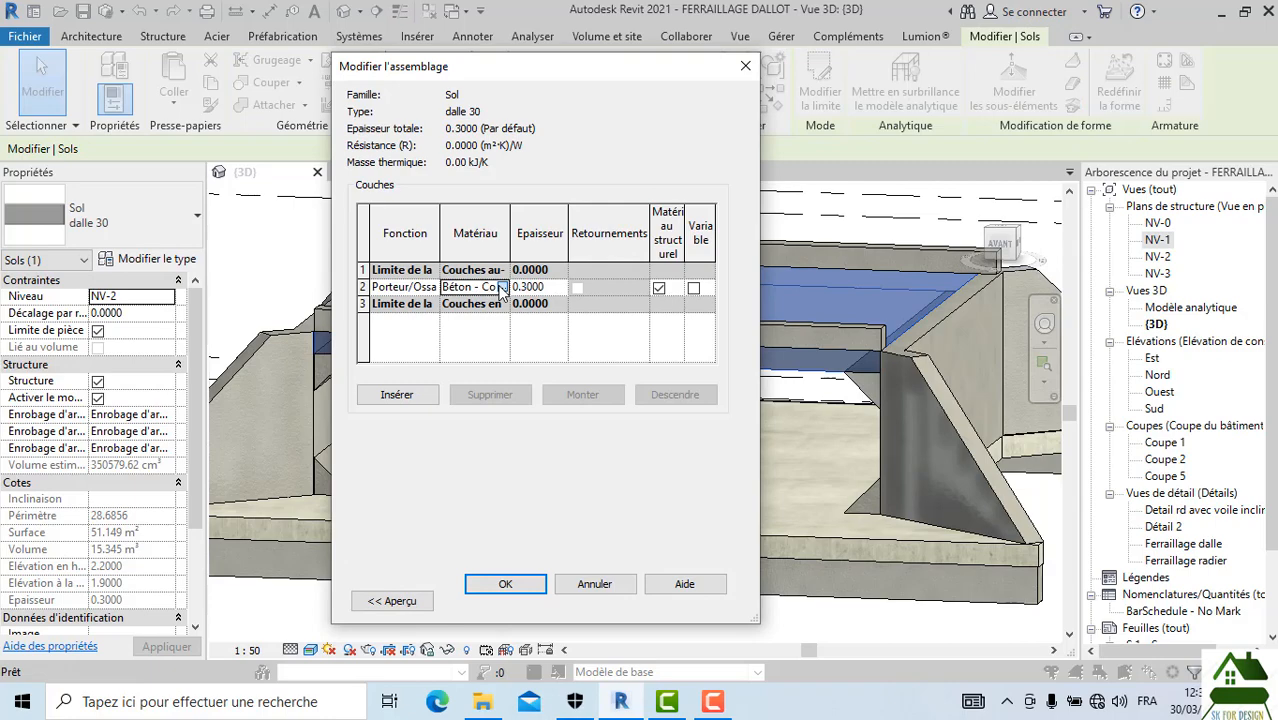
click(502, 287)
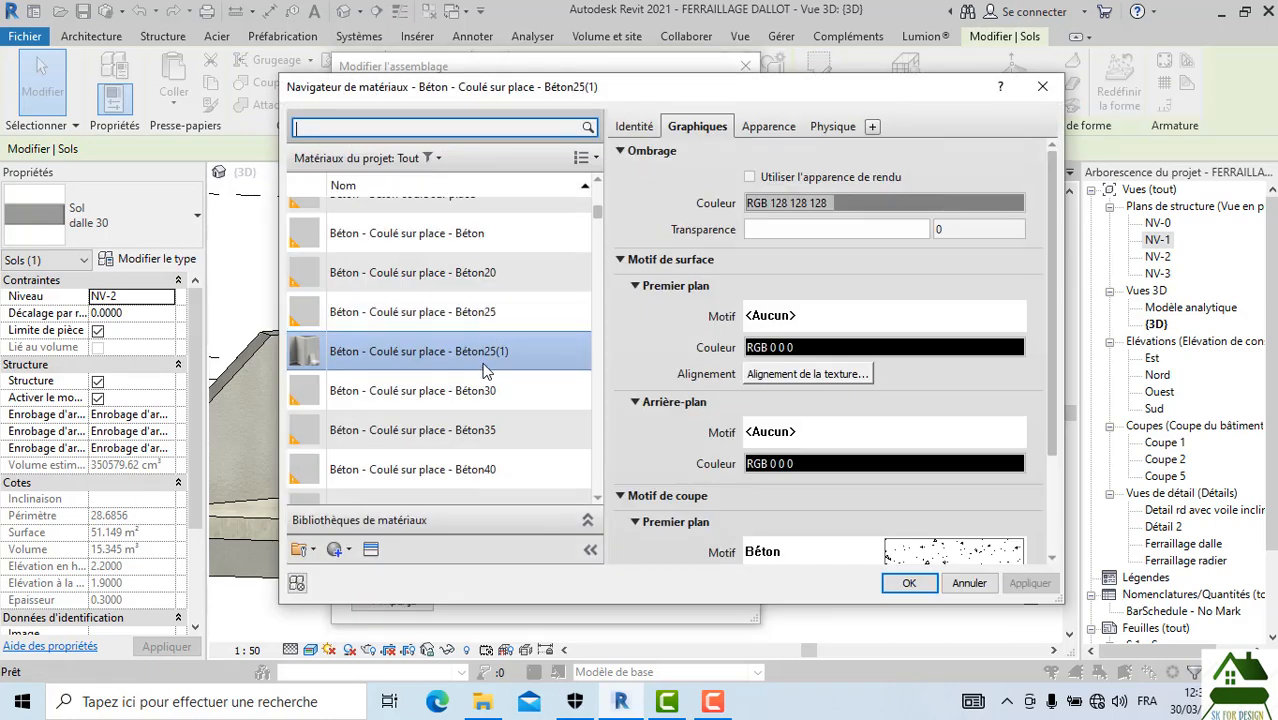
double_click(486, 323)
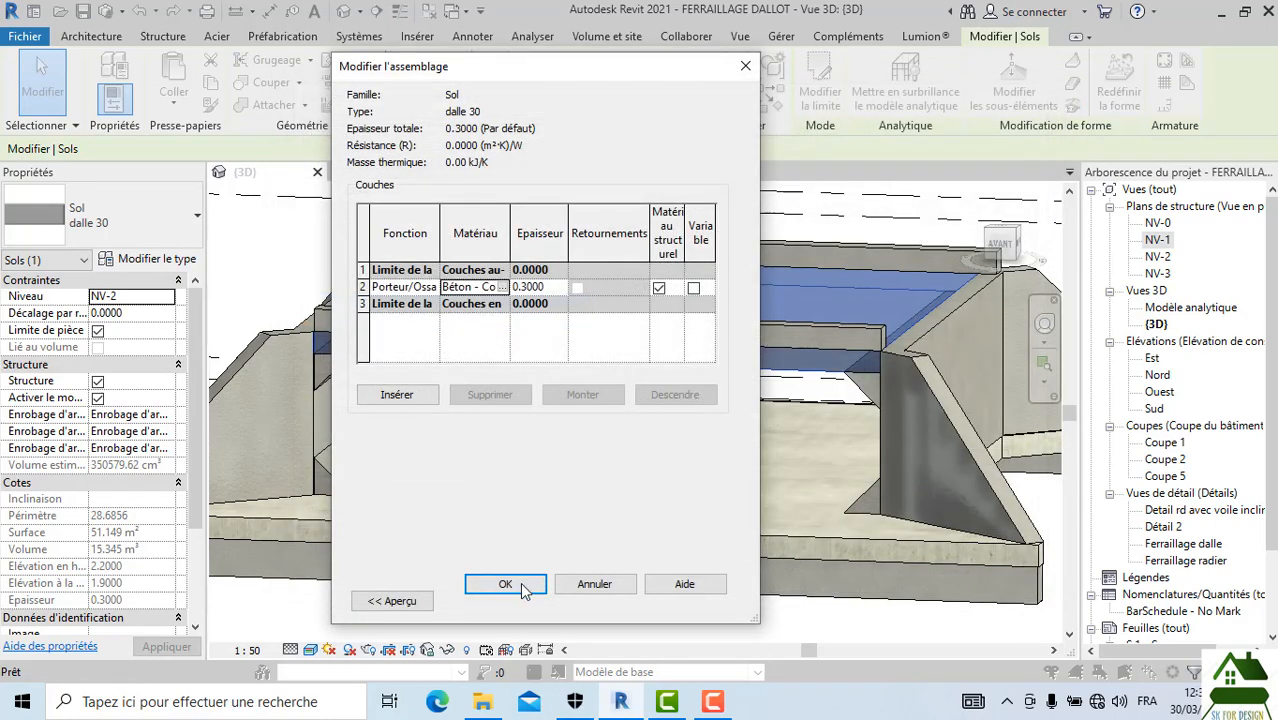
click(515, 584)
click(517, 601)
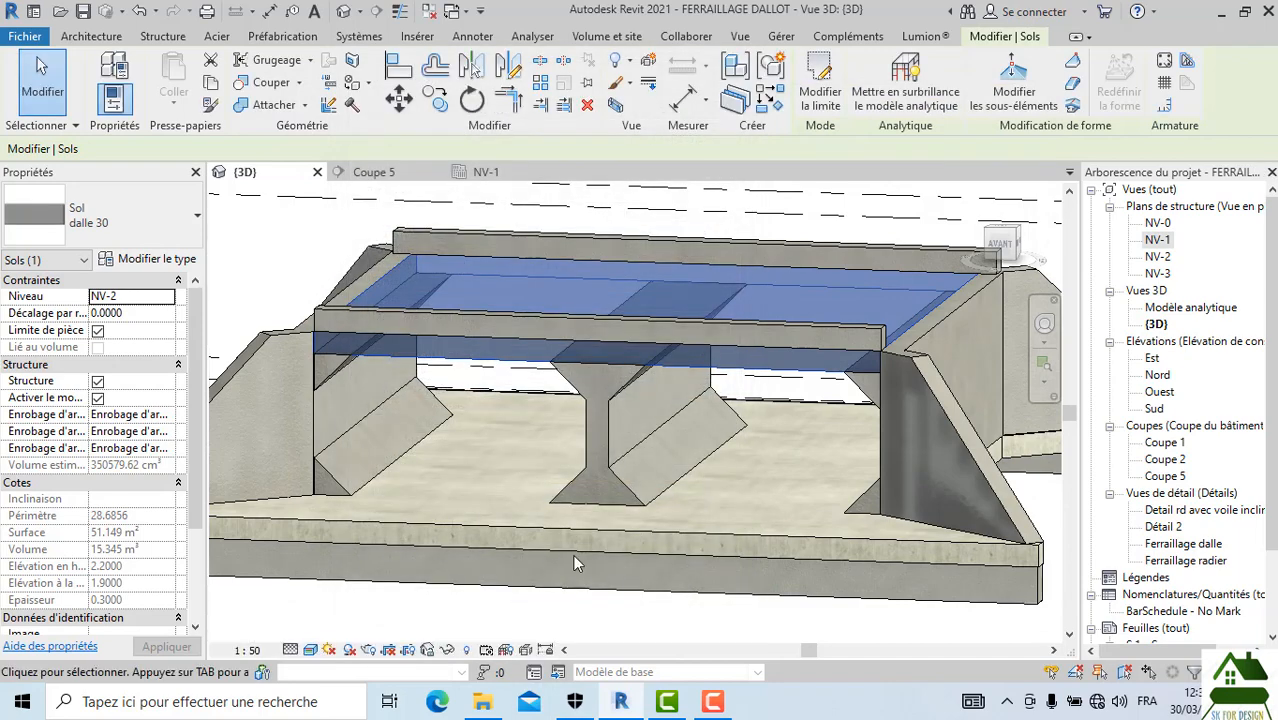
key(Escape)
Step: Examine the culvert openings, slab surfaces and haunches from both sides in 3D
scroll(464, 443, up, 2)
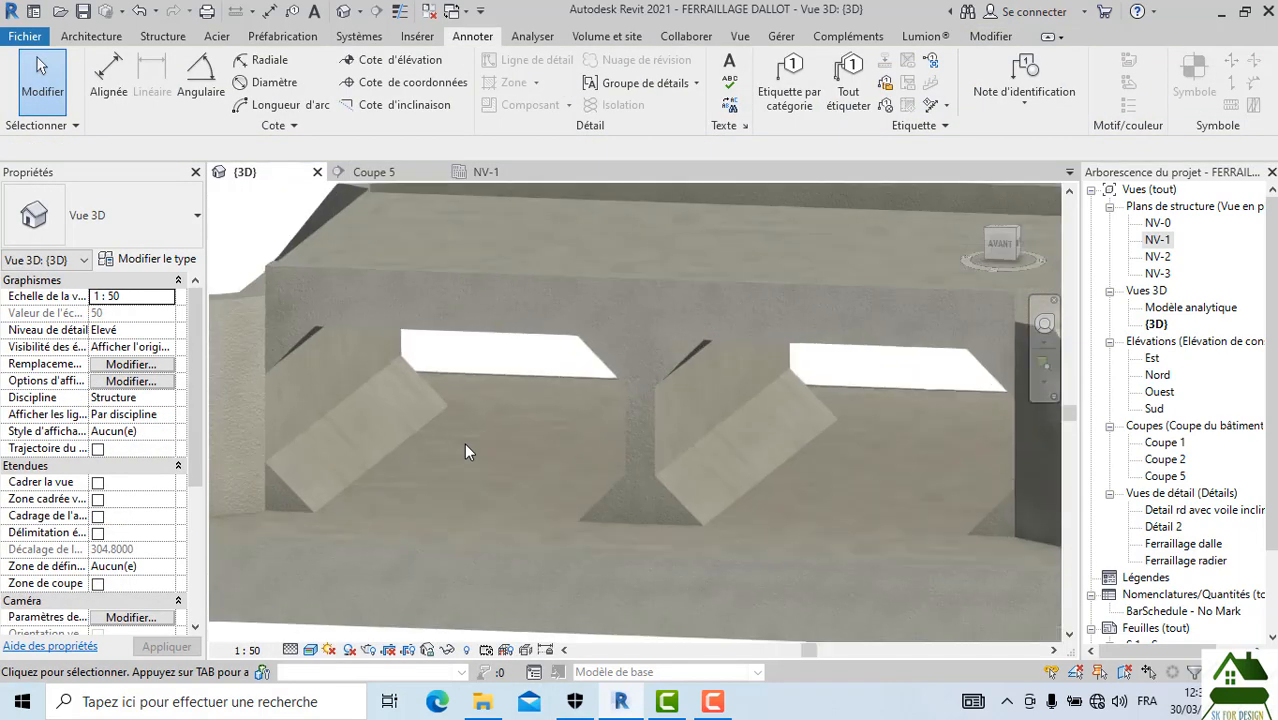
scroll(389, 425, down, 5)
mouse_move(847, 323)
shift+middle_down()
mouse_move(226, 237)
mouse_move(259, 246)
shift+middle_up()
scroll(660, 460, up, 4)
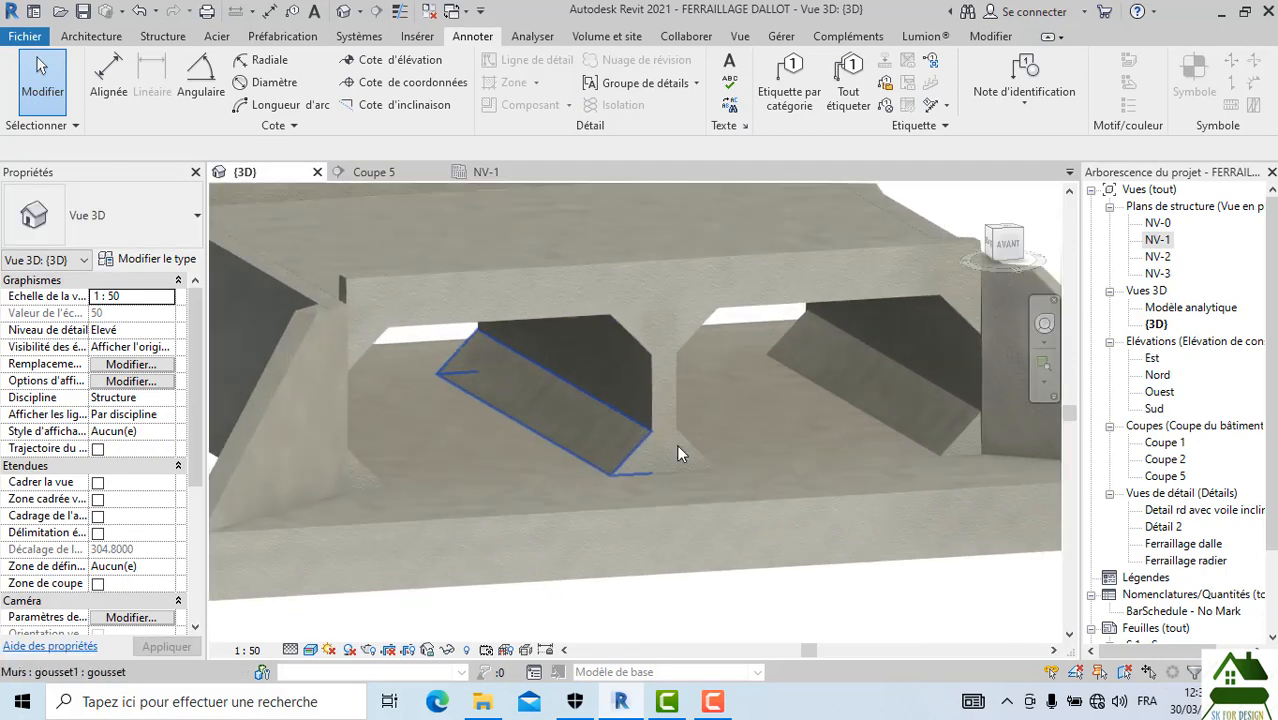
scroll(757, 598, down, 1)
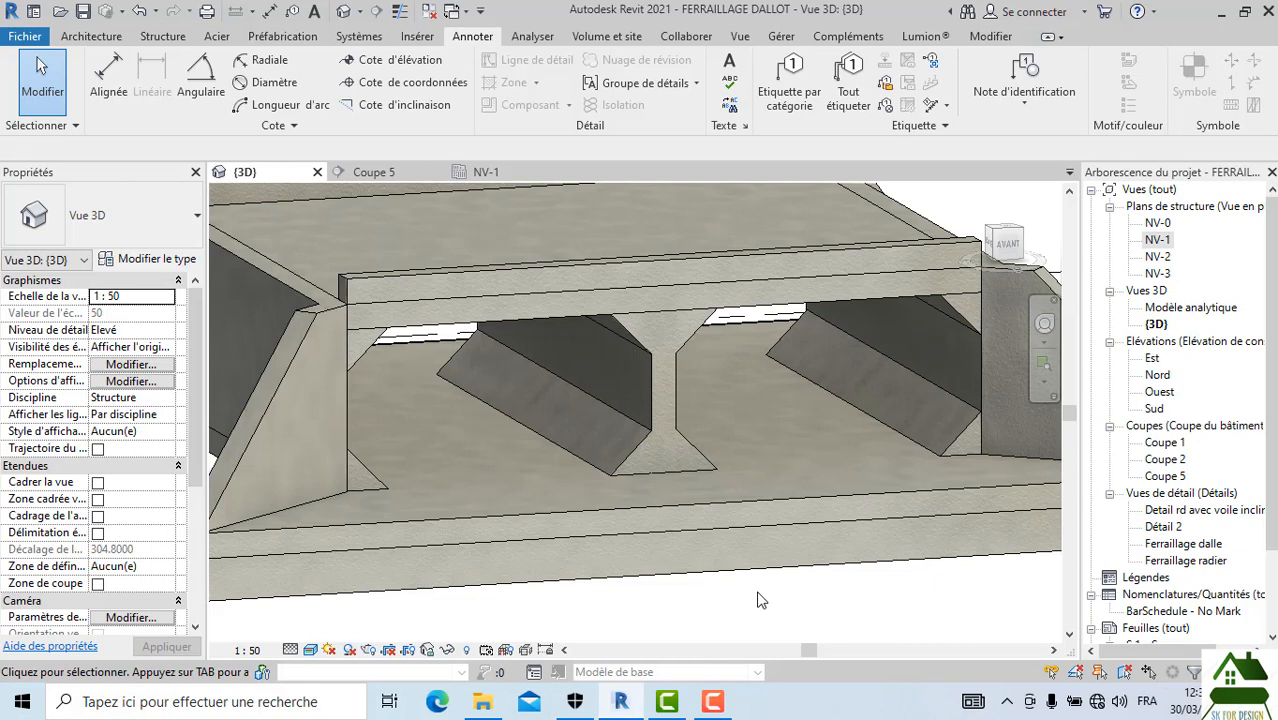
click(617, 454)
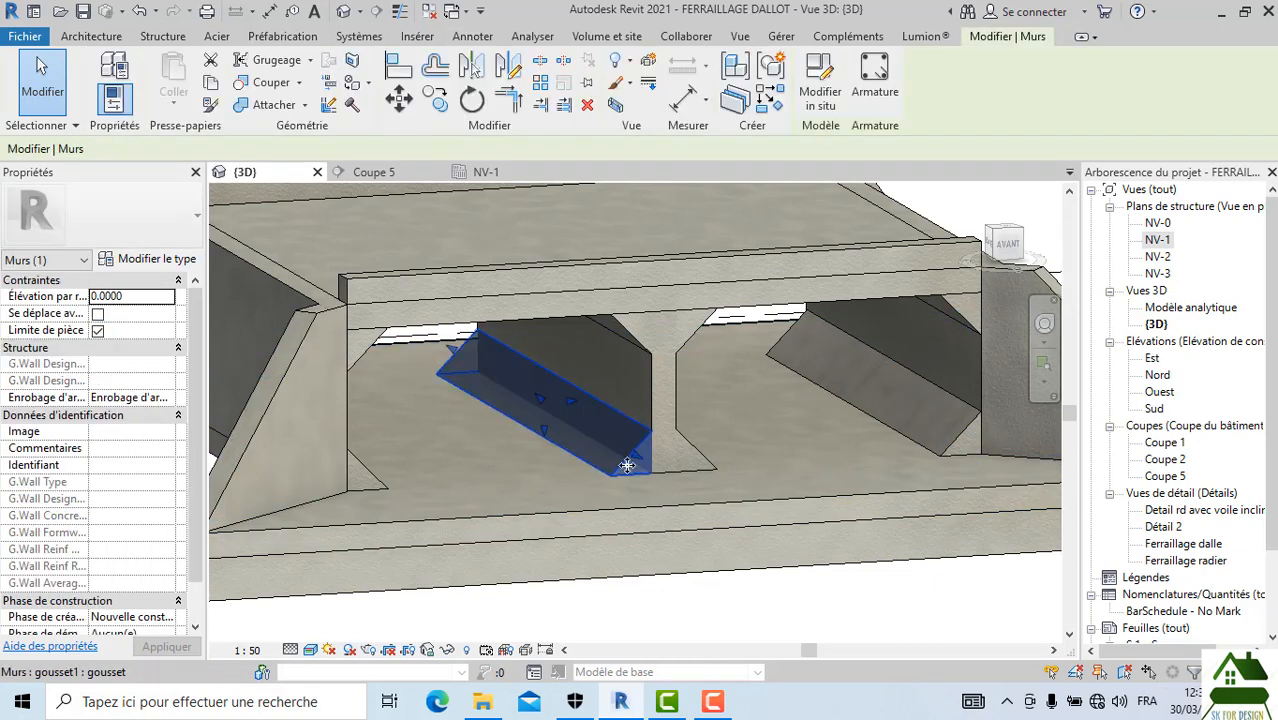
scroll(627, 465, up, 2)
scroll(645, 534, down, 3)
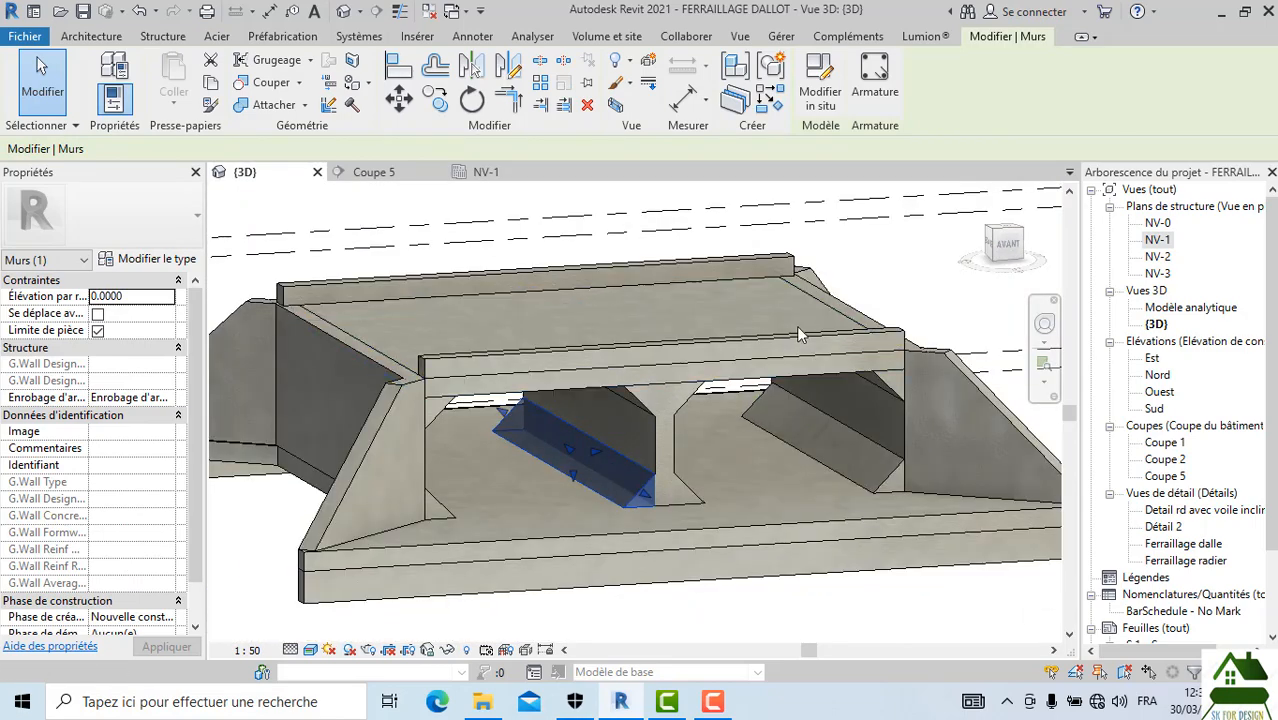
drag(1007, 253, 884, 248)
click(884, 248)
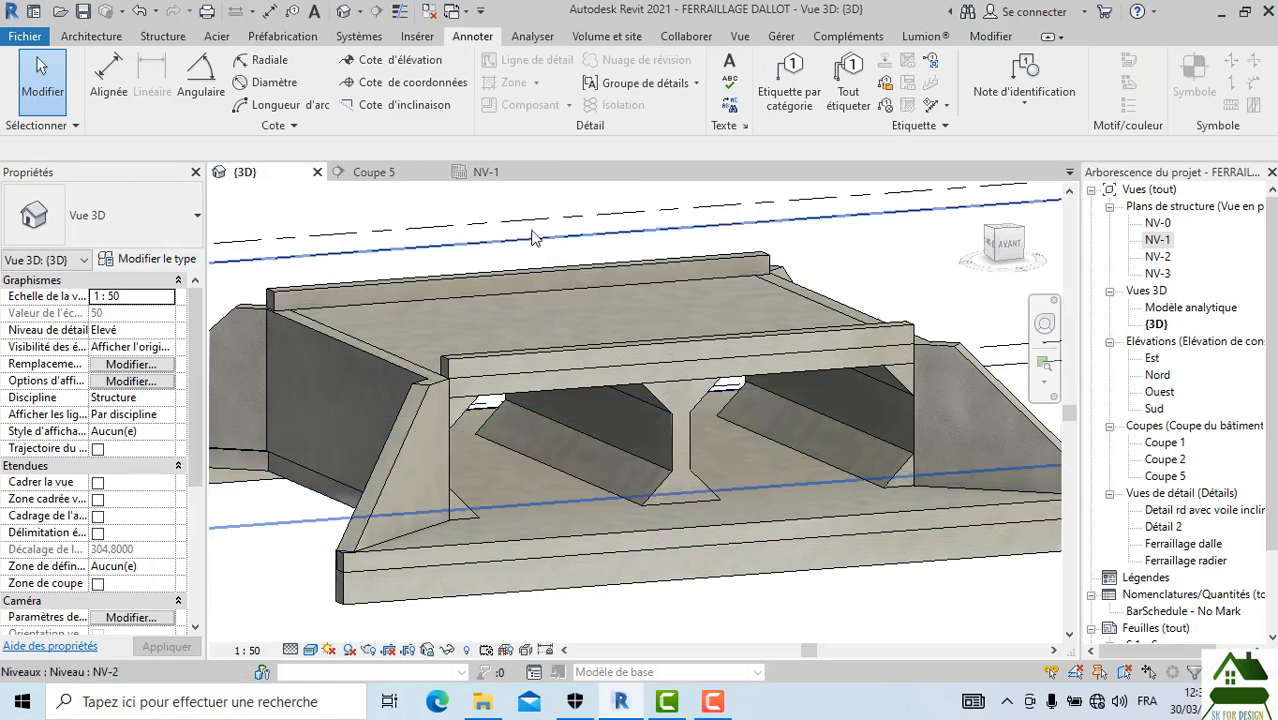
Step: In the Coupe 5 section, inspect the in-place editing tools for the middle wall's upper-left haunch and discard the edit session
click(399, 173)
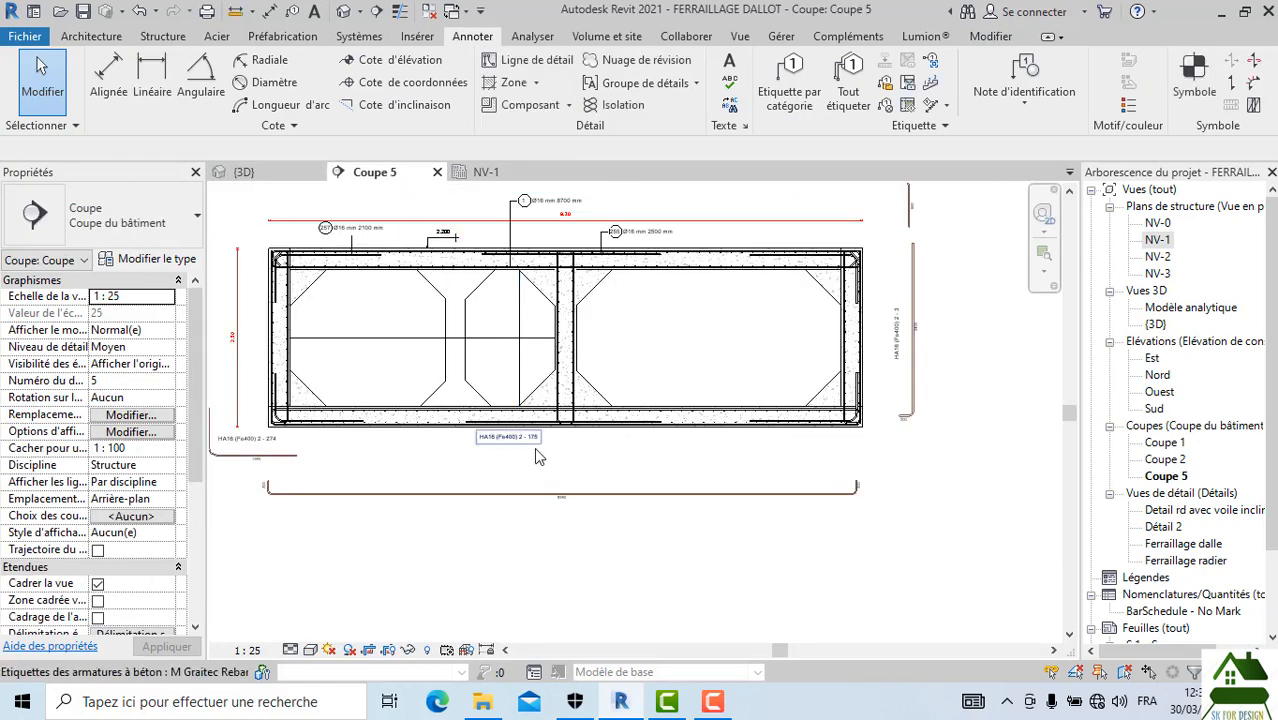
scroll(331, 380, up, 2)
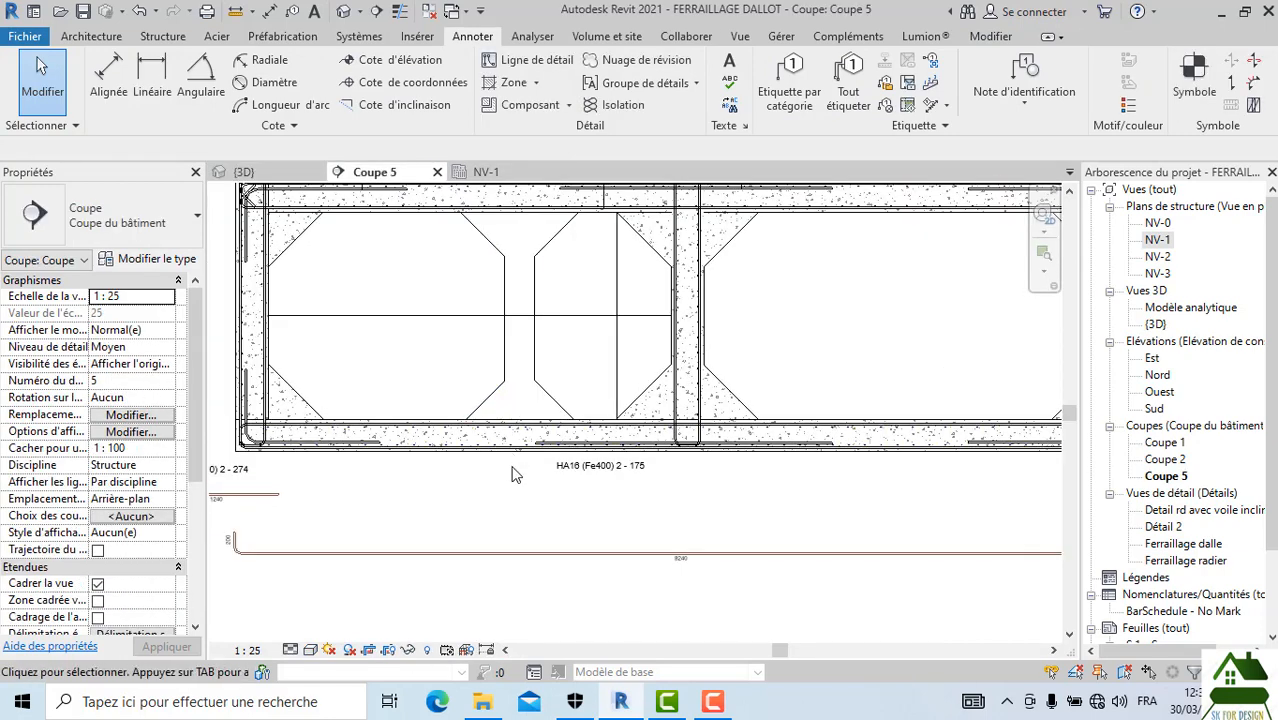
middle_drag(510, 422, 529, 481)
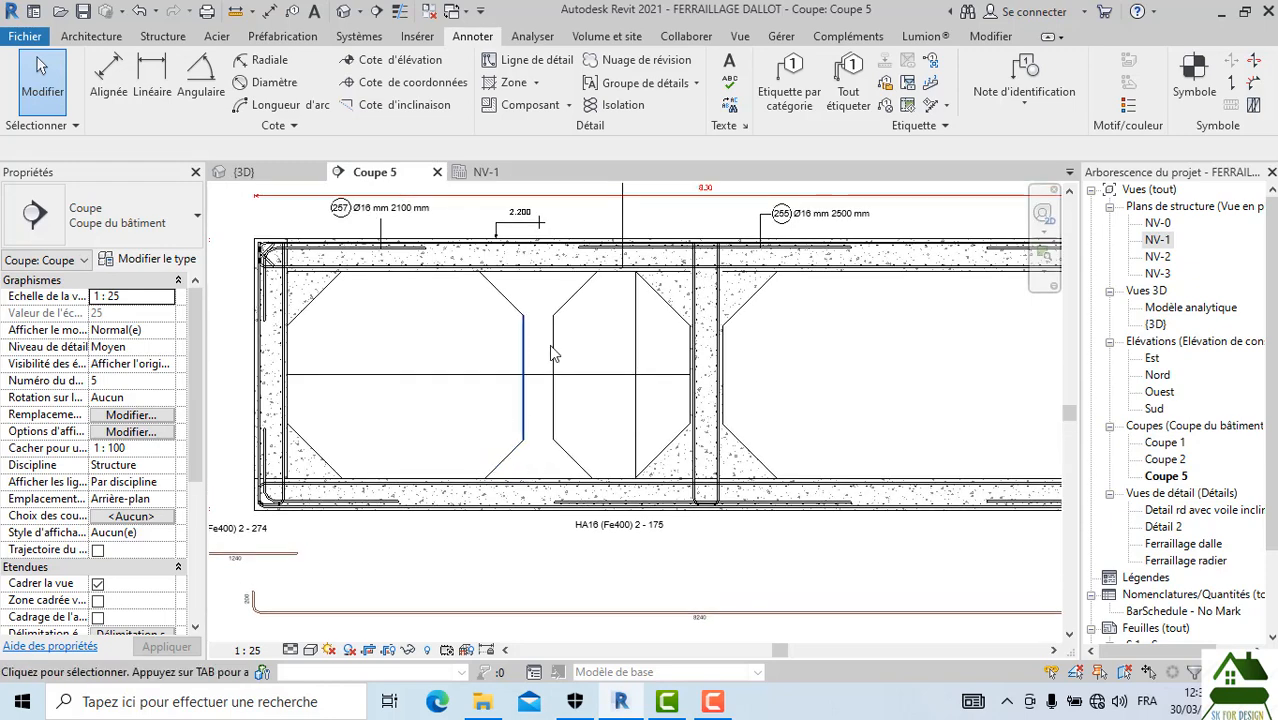
click(665, 302)
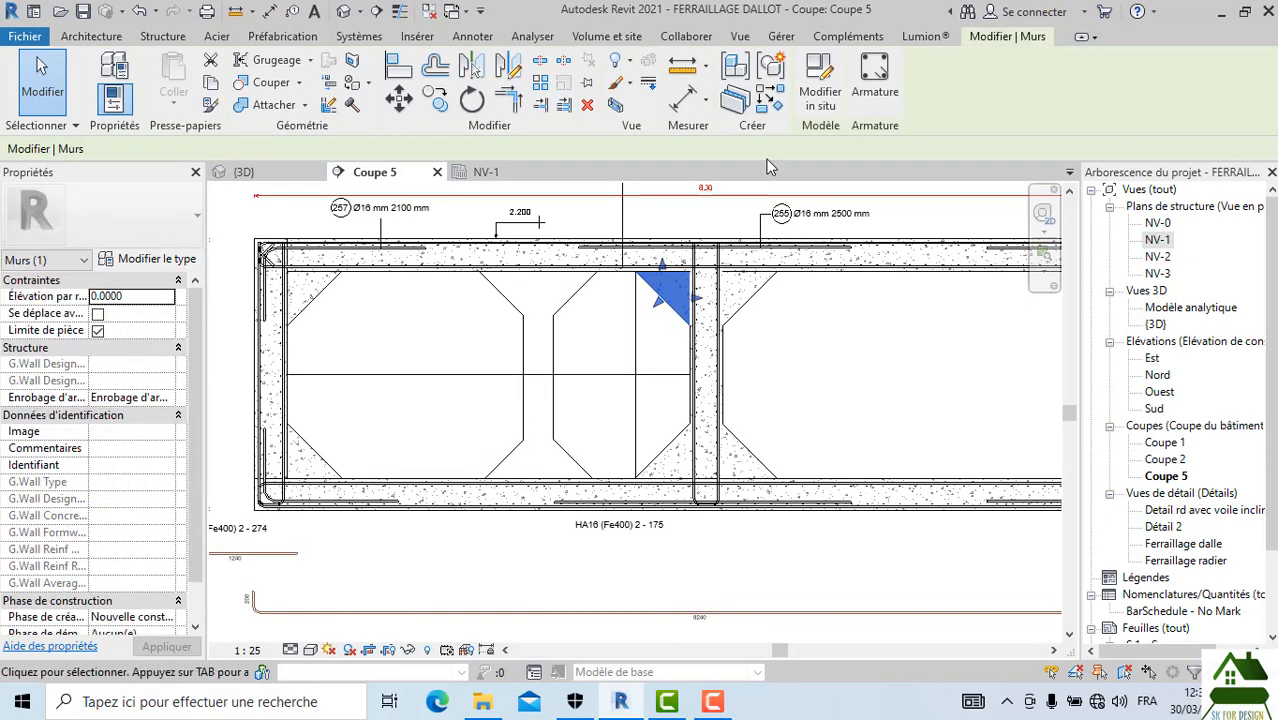
click(818, 98)
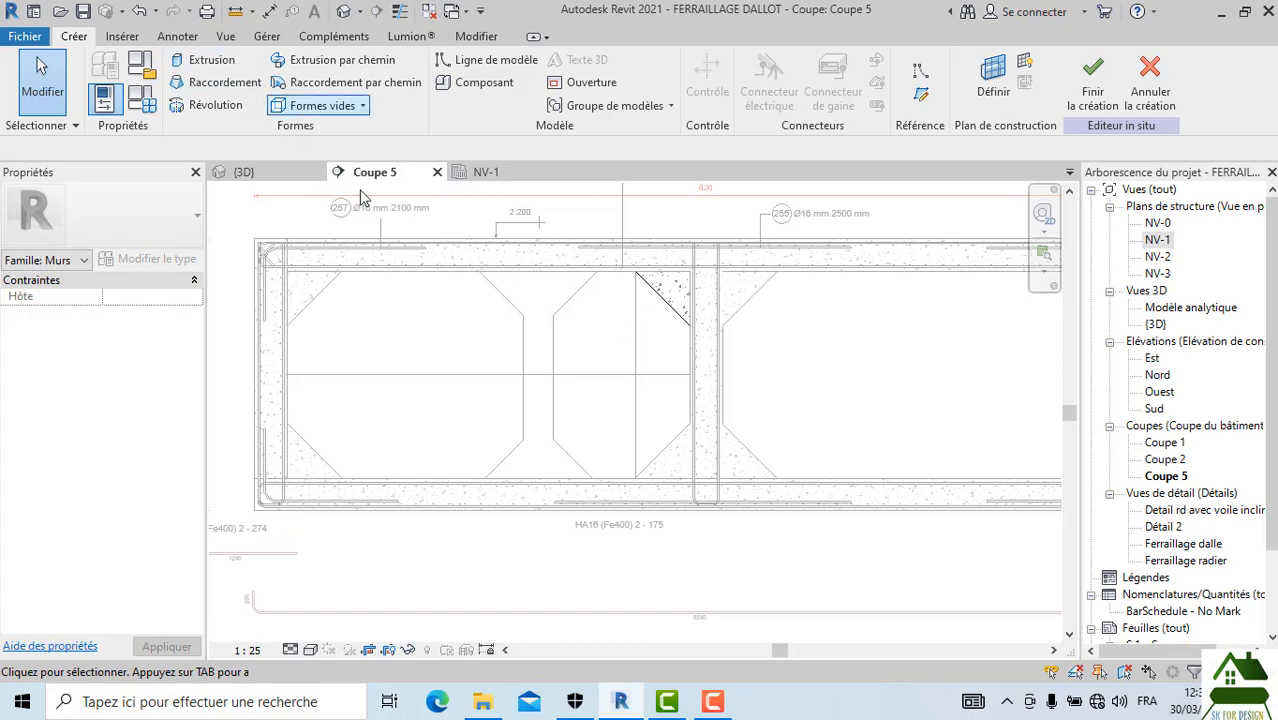
click(1150, 75)
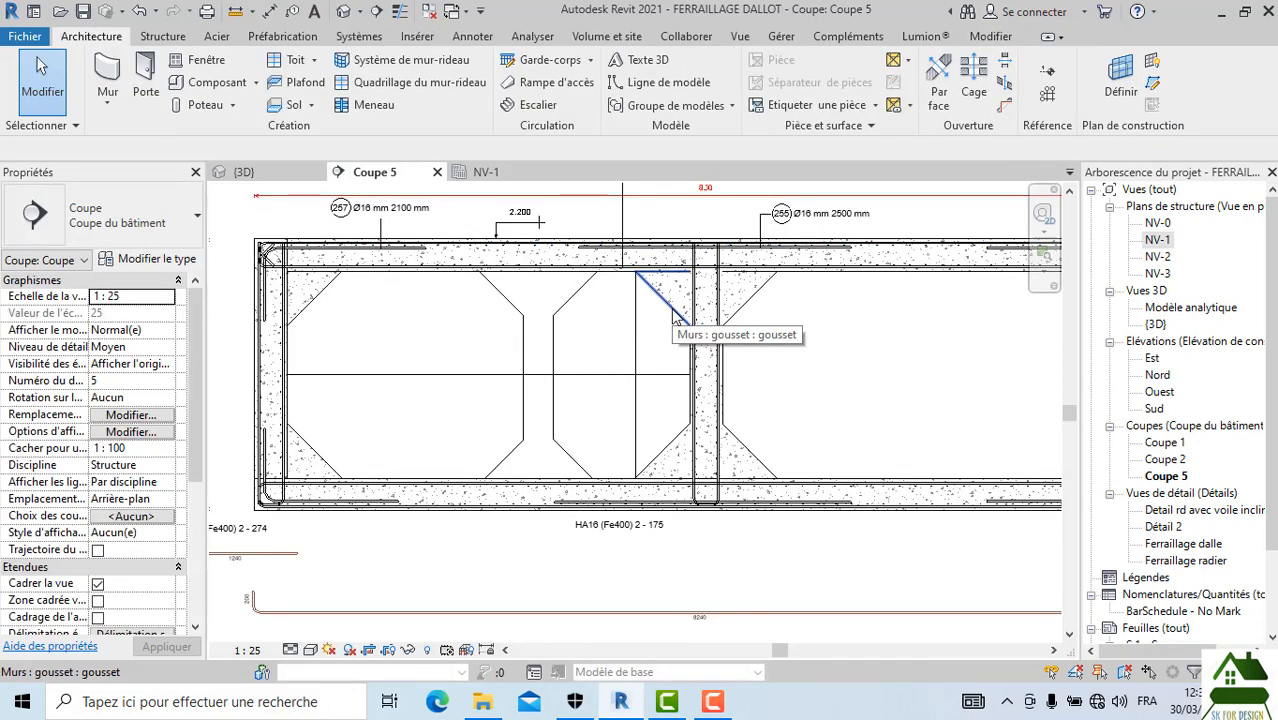
Step: Copy the middle wall's upper-left haunch from its wall-slab corner into the left opening, about 0.16 m lower
click(675, 317)
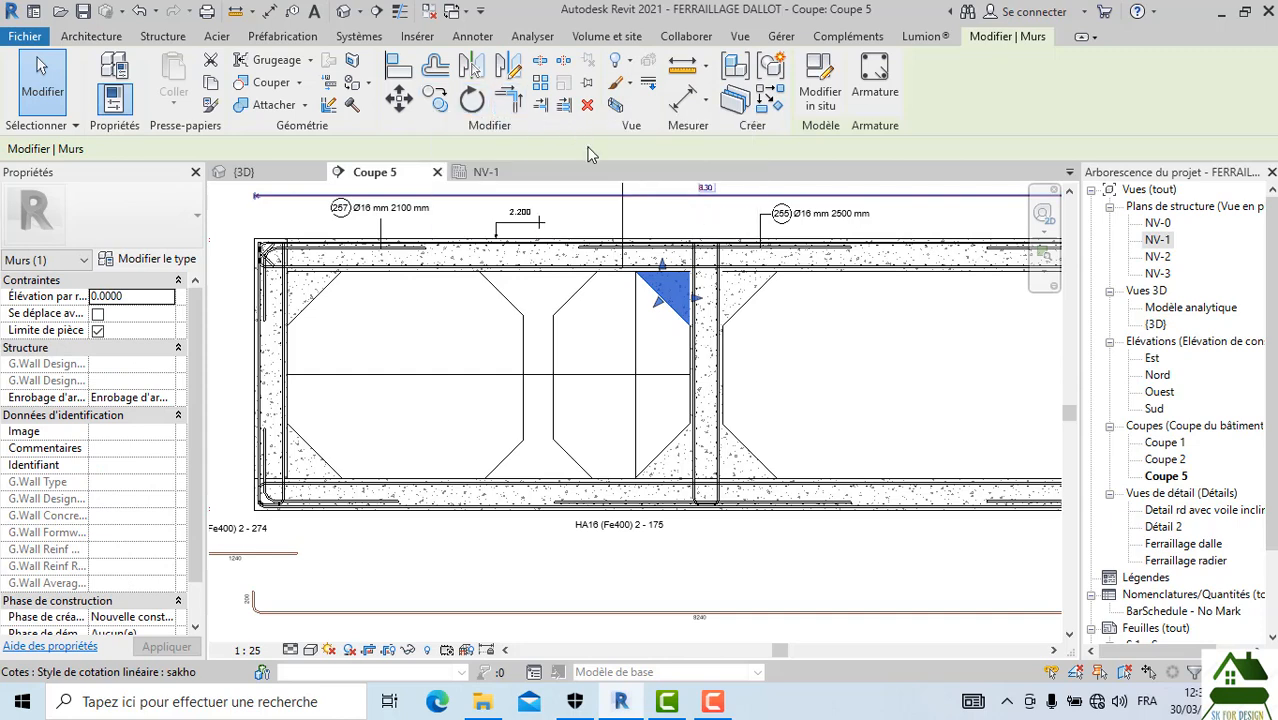
click(436, 98)
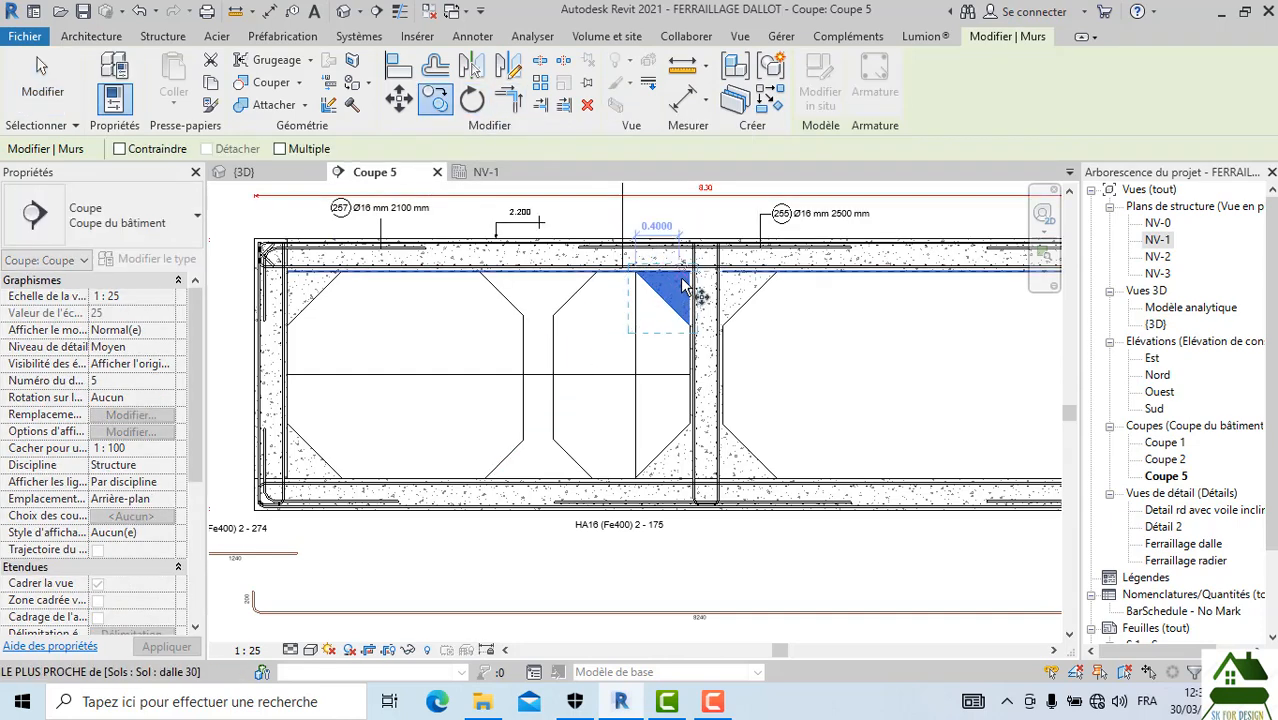
scroll(681, 268, up, 2)
click(683, 266)
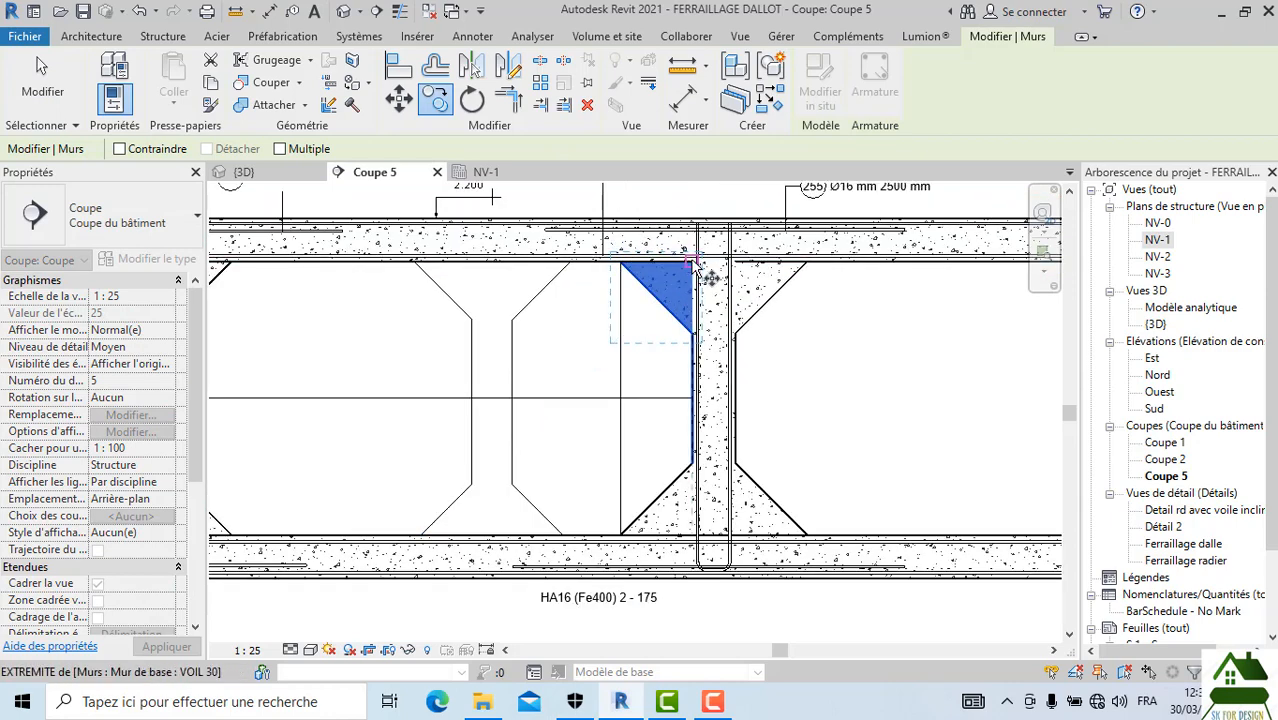
click(501, 289)
scroll(502, 292, up, 1)
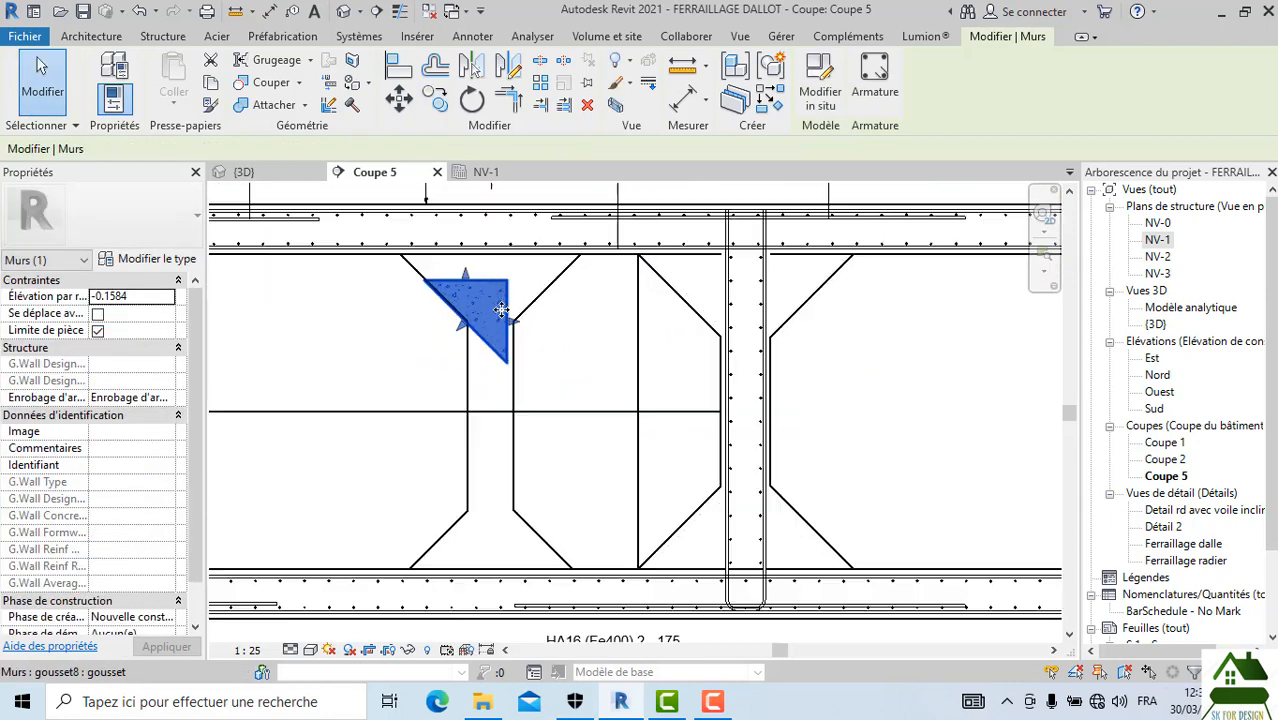
key(Escape)
Step: Open the copied haunch in the left opening for in-place editing
click(499, 352)
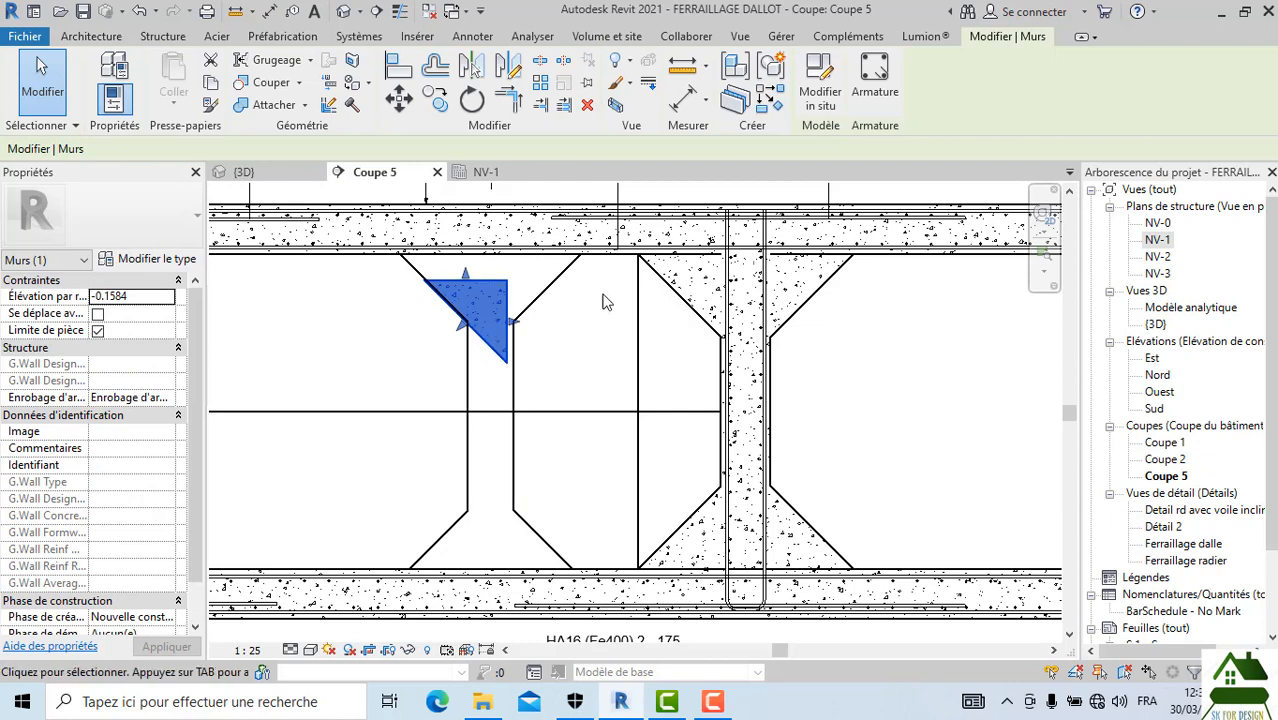
double_click(490, 300)
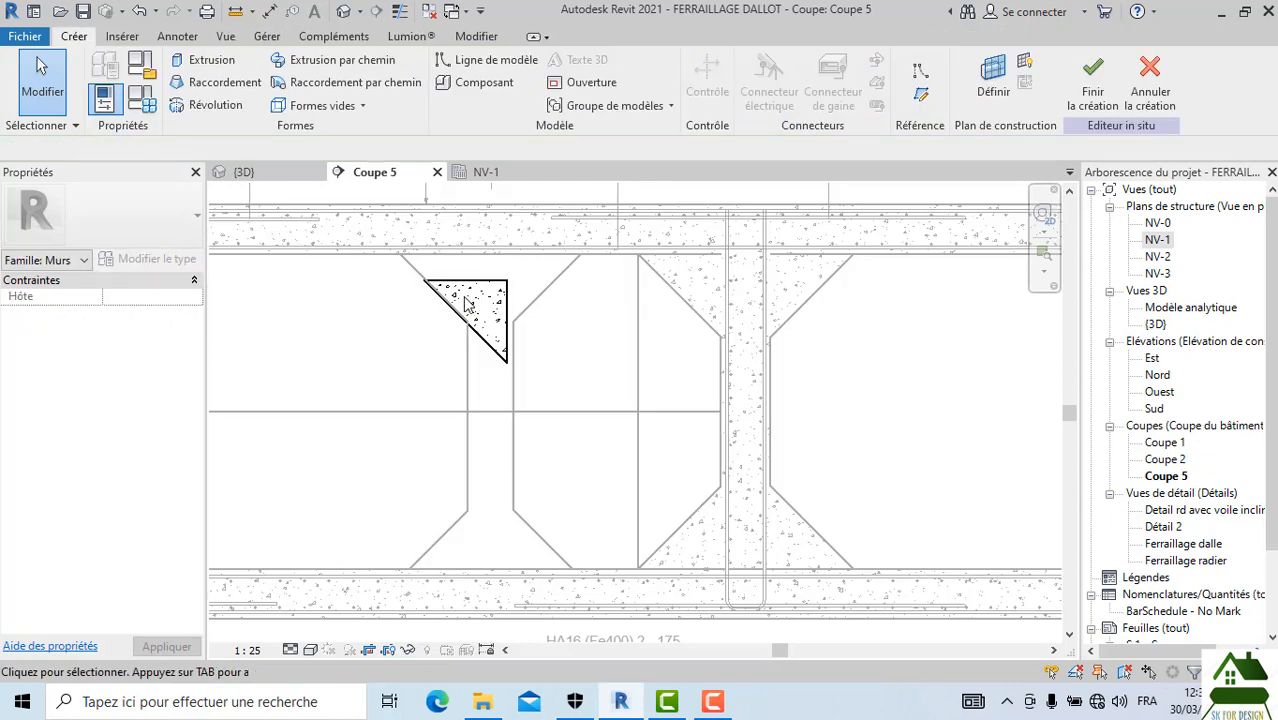
Step: Open the triangular haunch extrusion on the intermediate wall for sketch editing and delete its existing profile
click(481, 296)
click(718, 80)
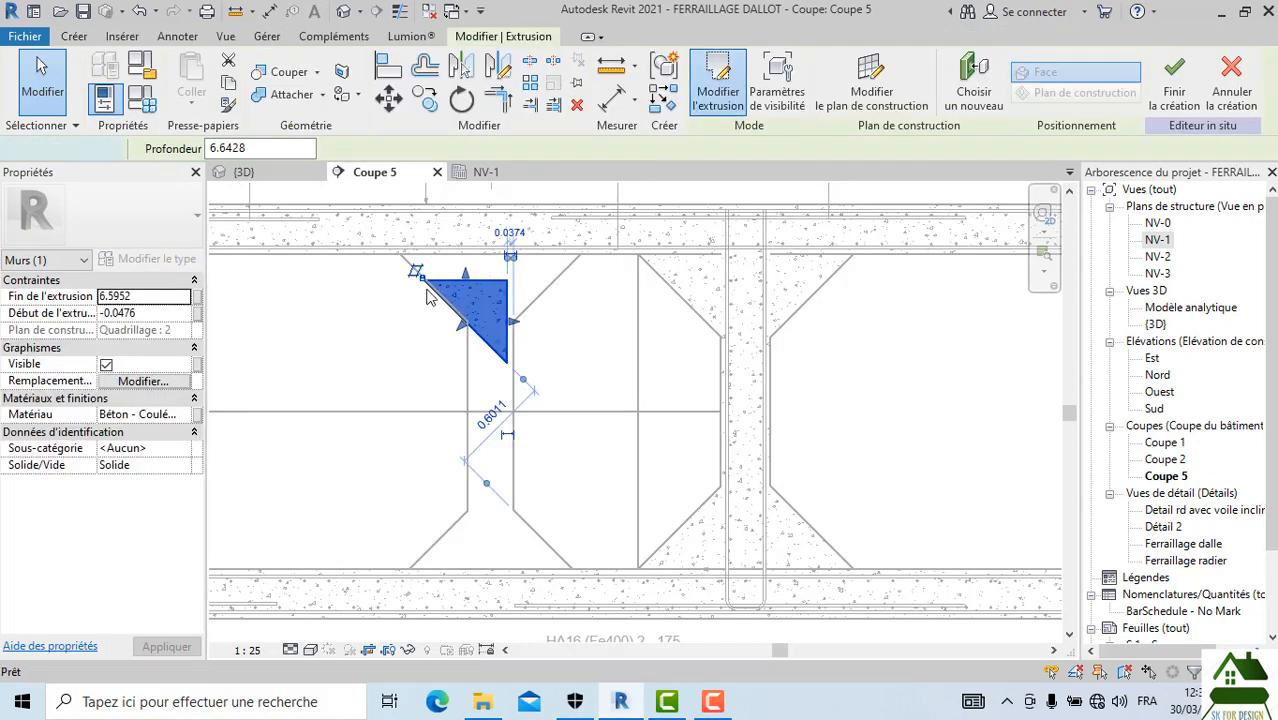
drag(552, 407, 555, 410)
key(Delete)
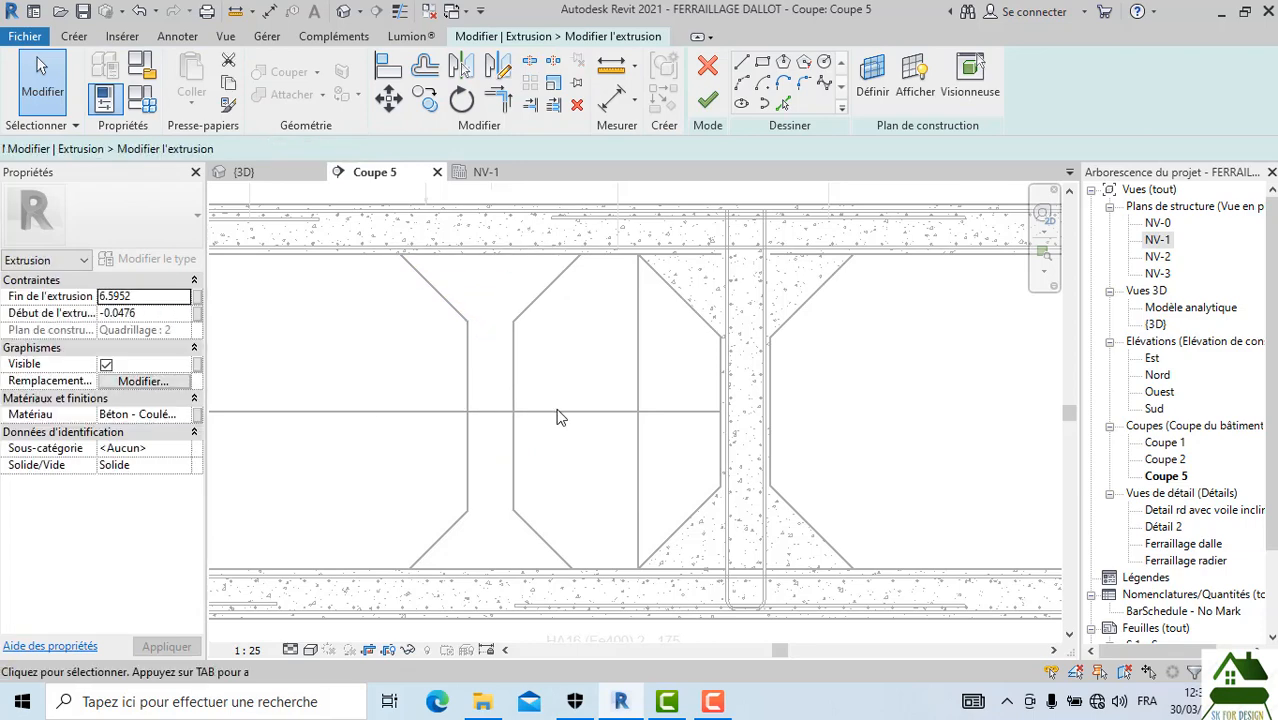
scroll(622, 337, down, 2)
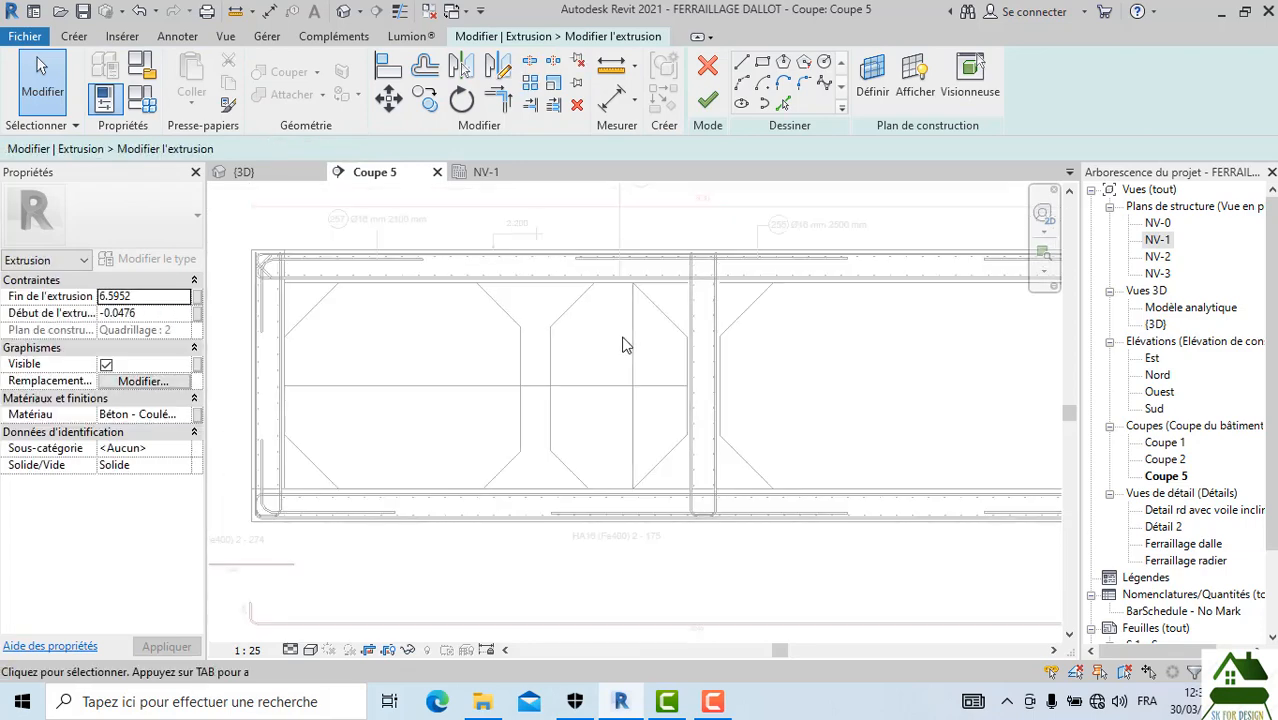
Step: Pick the intermediate wall's two vertical faces and four diagonal haunch lines as sketch lines for the extrusion
click(743, 64)
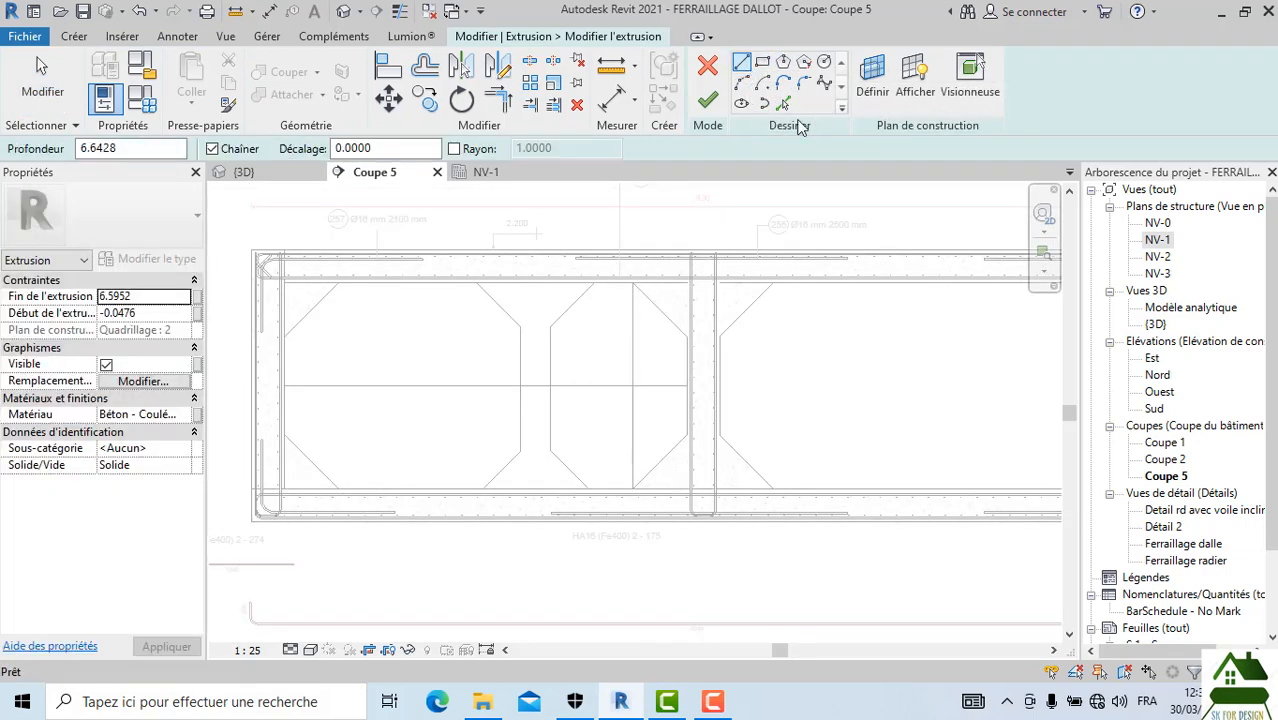
click(784, 103)
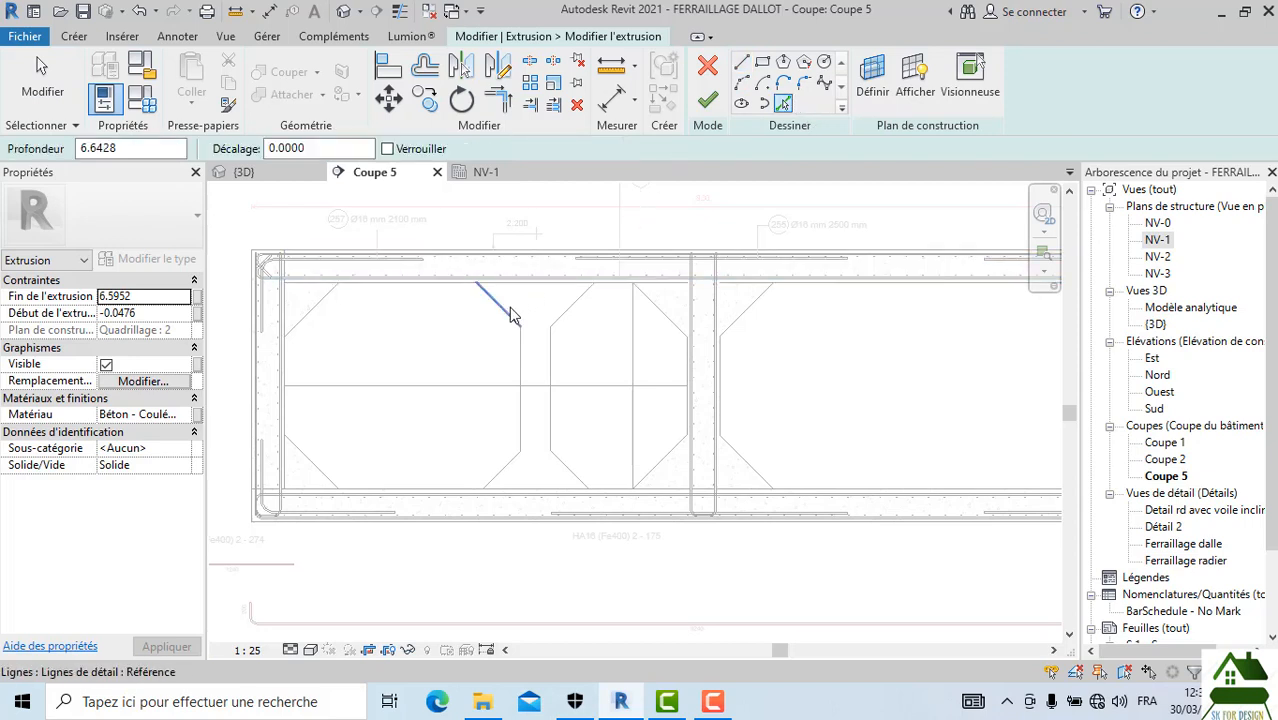
click(567, 317)
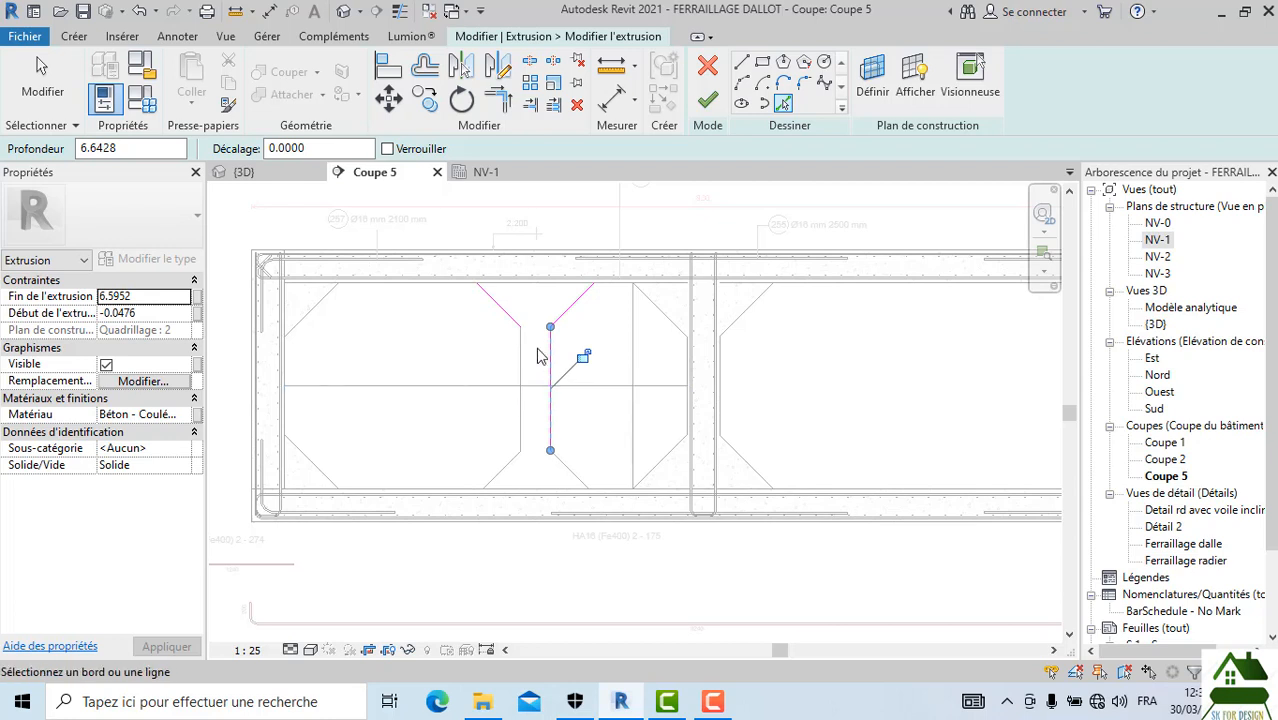
click(520, 372)
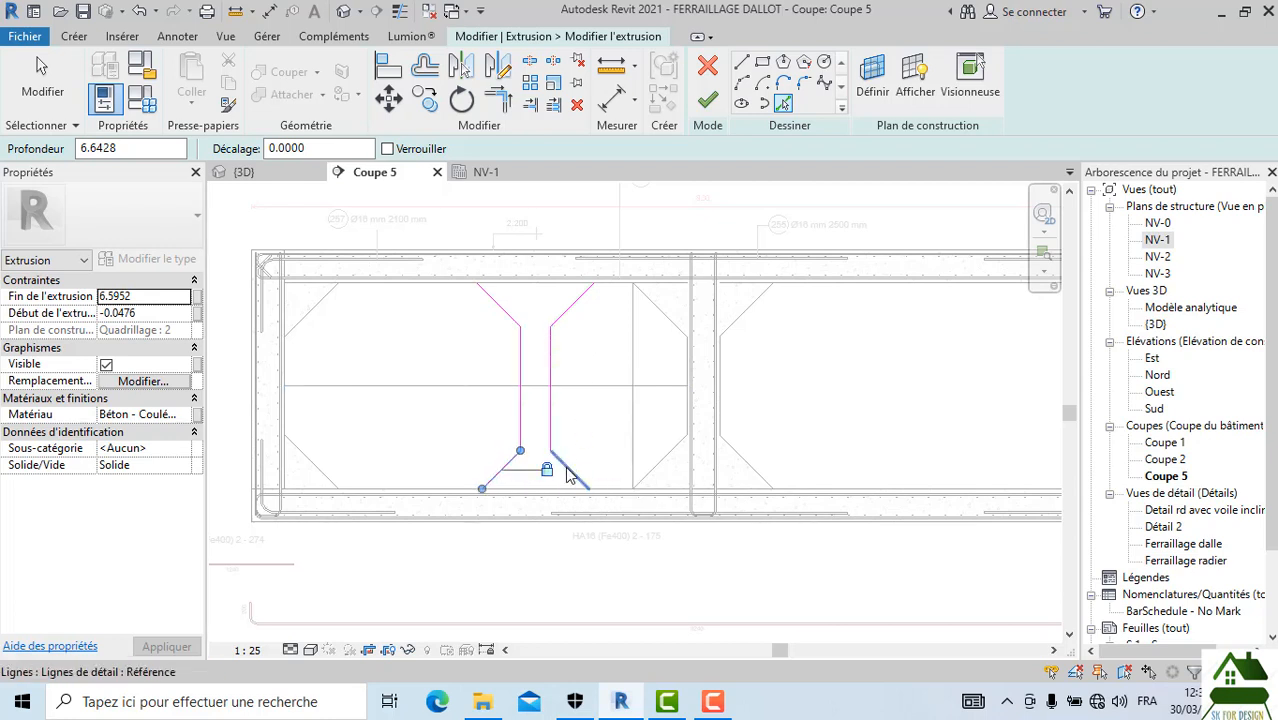
Step: Draw a horizontal sketch line joining the upper ends of the two top haunch lines
click(741, 62)
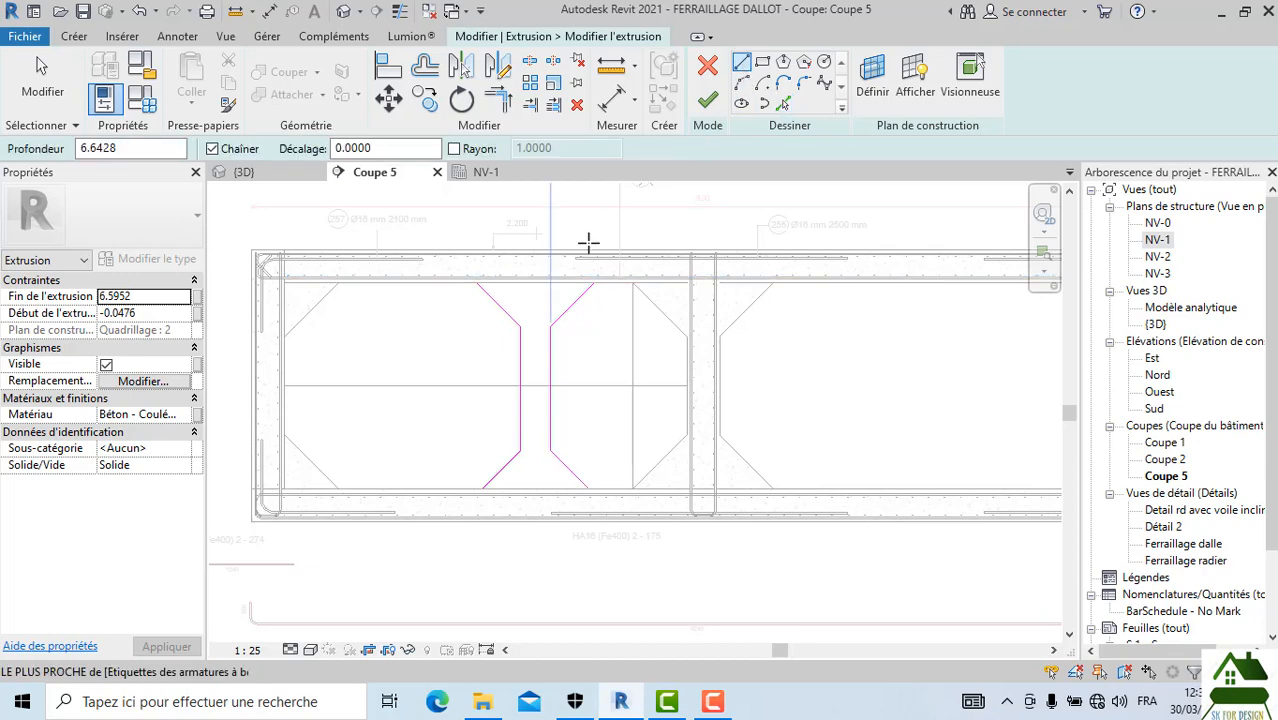
scroll(497, 313, up, 1)
scroll(497, 313, up, 1)
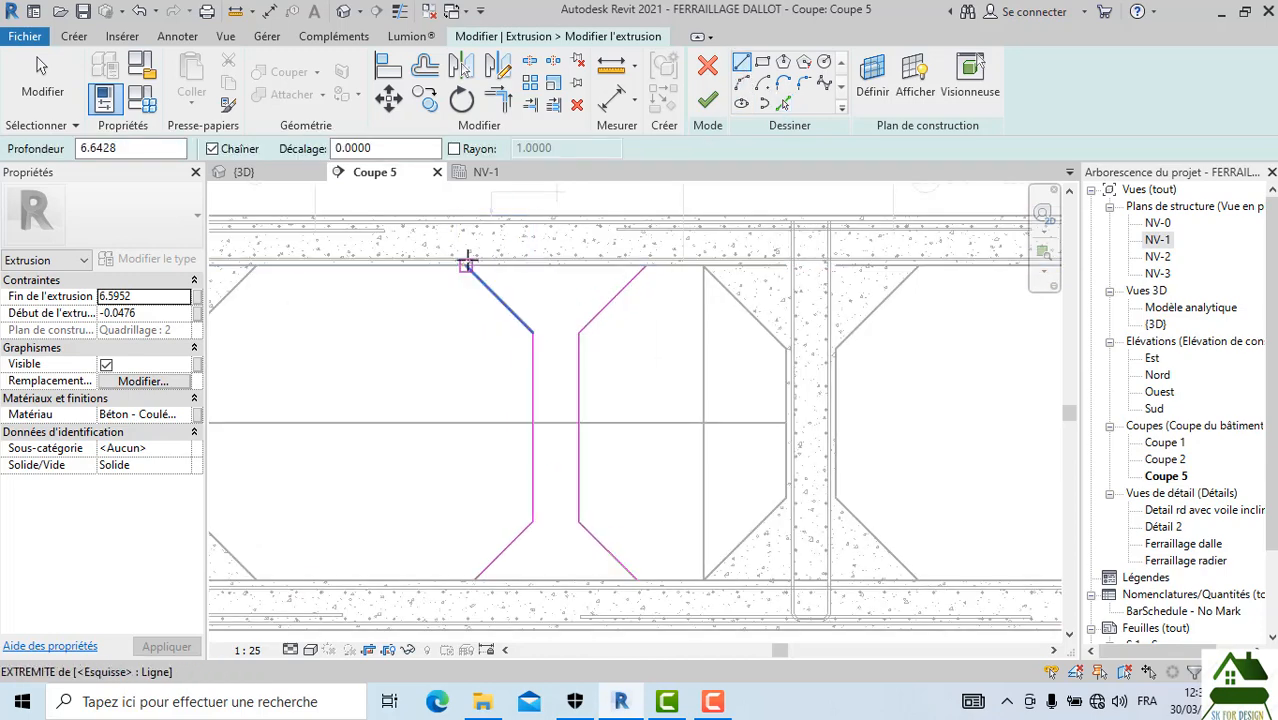
click(467, 263)
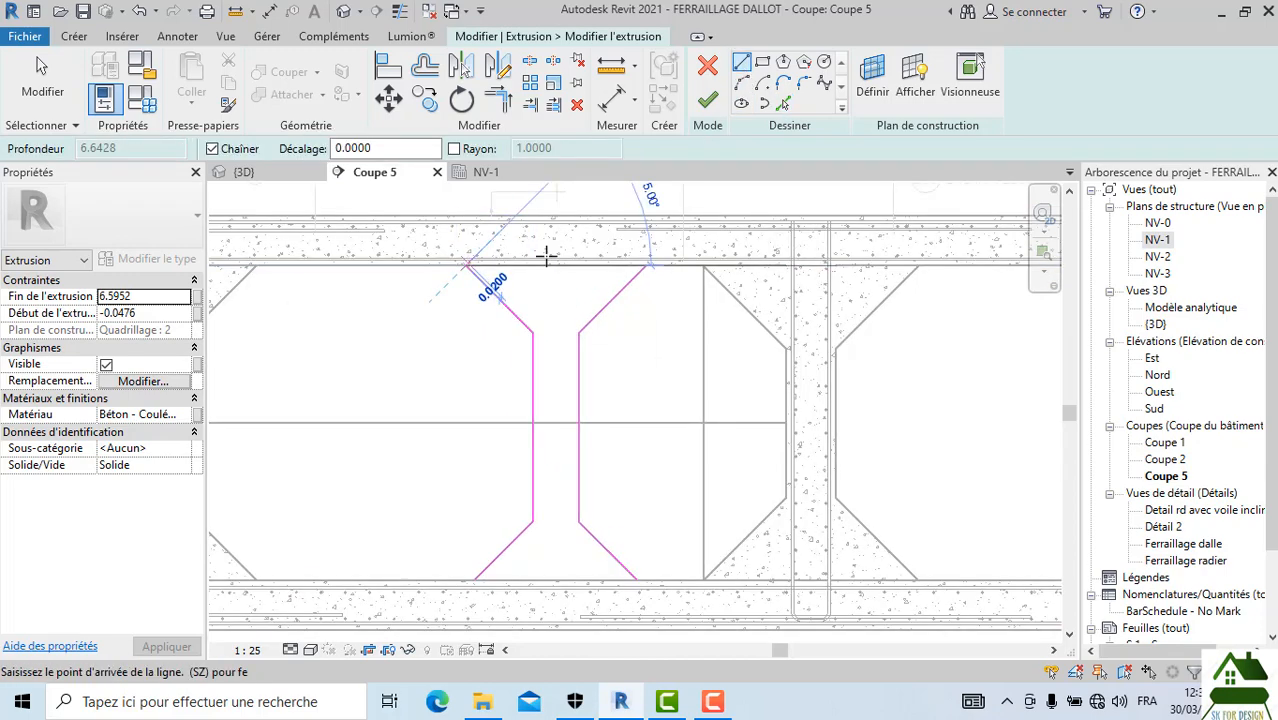
click(645, 265)
scroll(568, 283, up, 1)
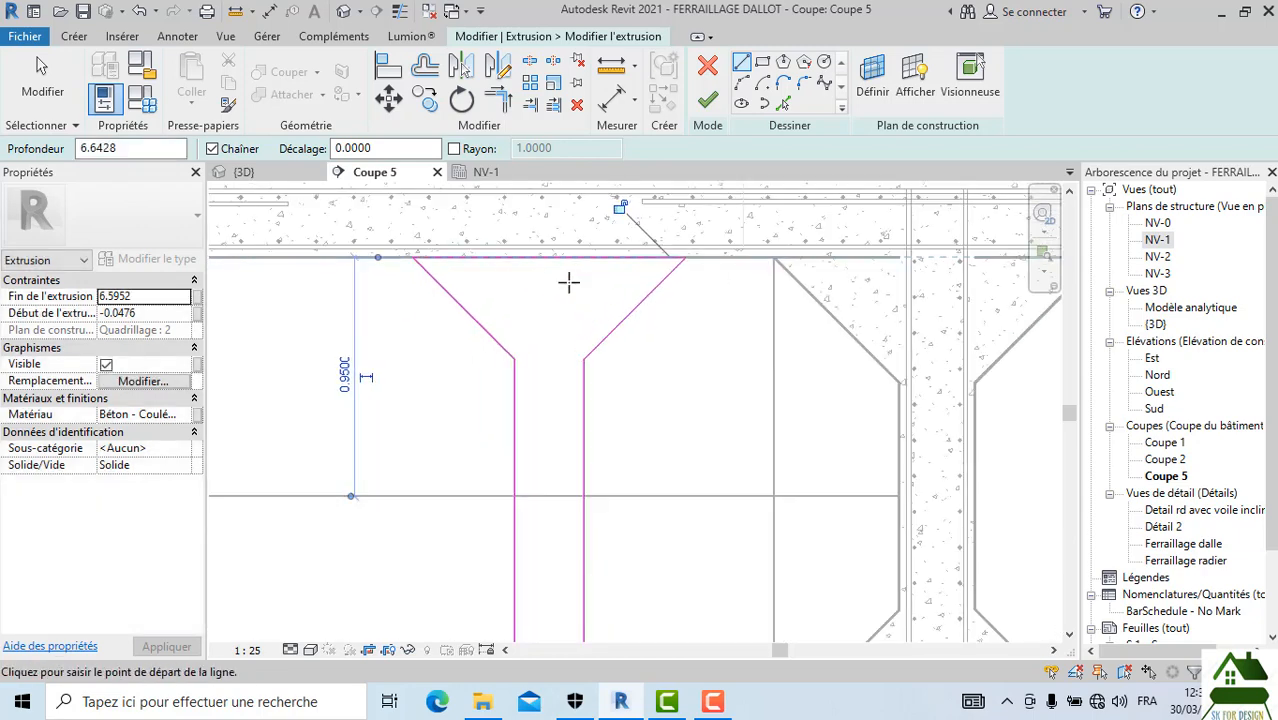
Step: Shift the profile's top line up into the top slab, stretching it to about 1.15 m long
key(Escape)
key(Escape)
mouse_move(552, 259)
mouse_down()
mouse_move(556, 223)
mouse_move(571, 249)
mouse_up()
scroll(571, 249, up, 5)
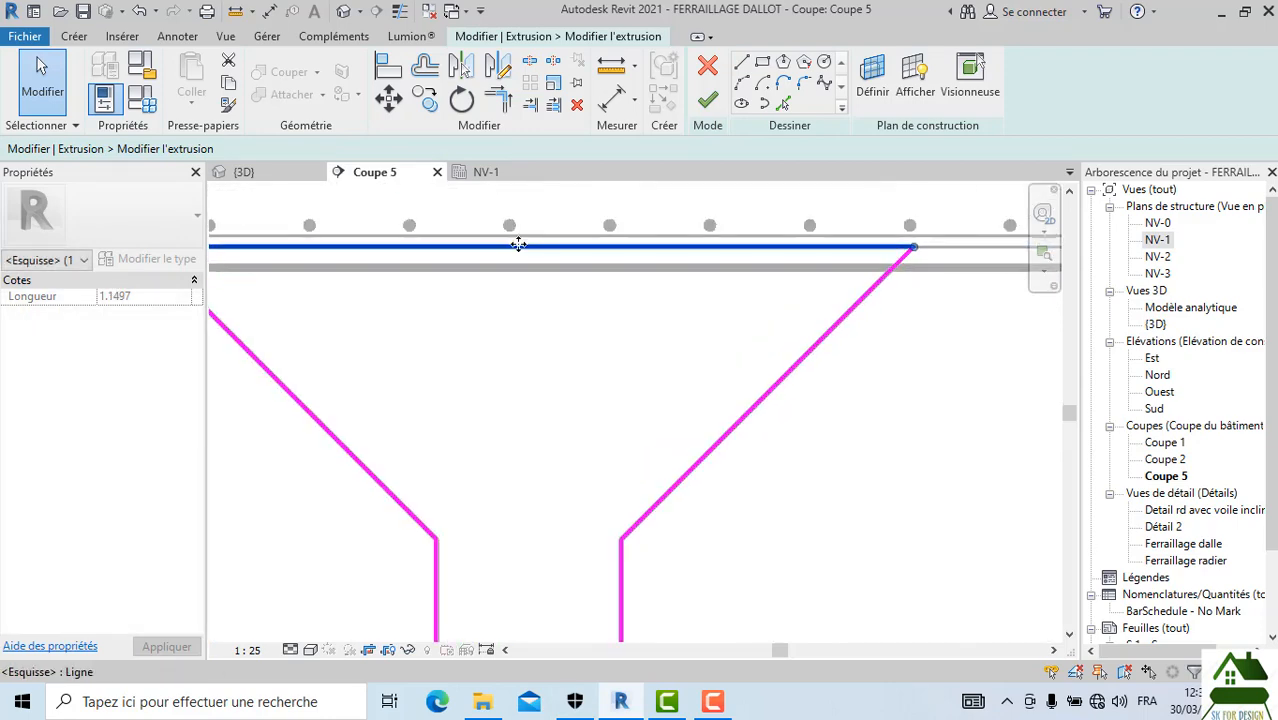
key(Escape)
scroll(579, 300, down, 5)
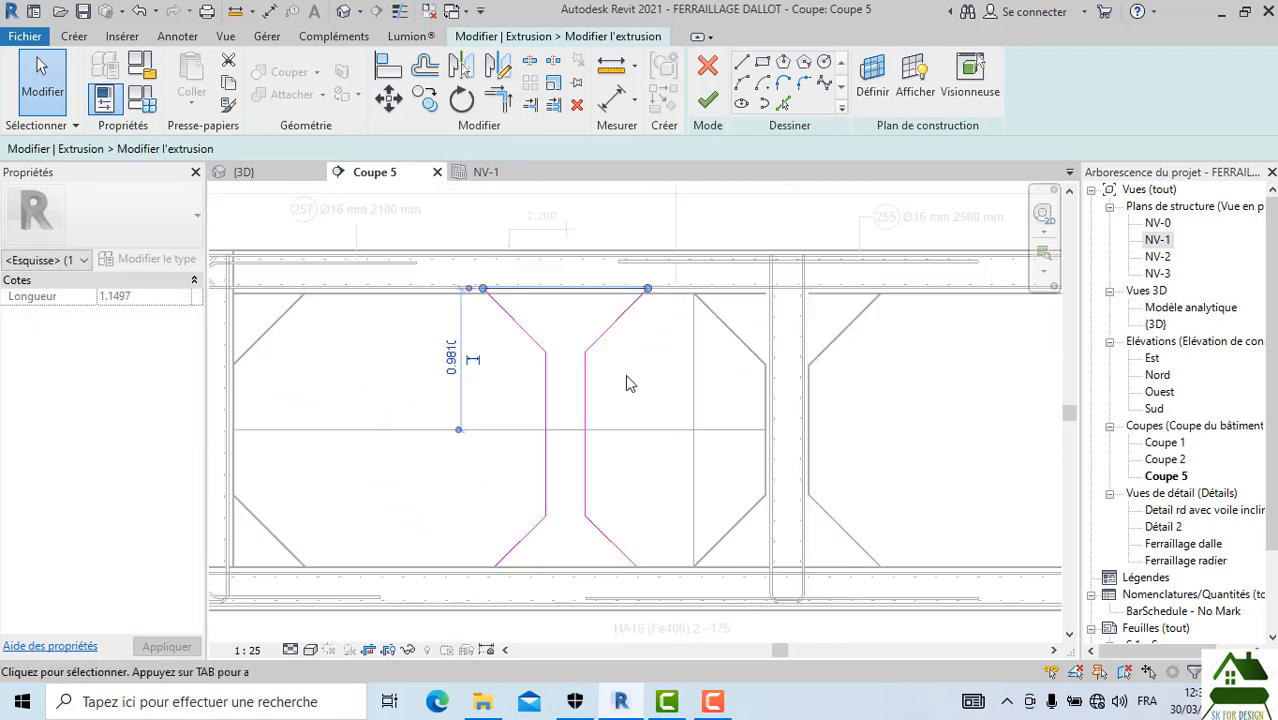
Step: Close the profile with a bottom line about 0.98 m long, placed on the upper face of the bottom slab
scroll(610, 289, up, 2)
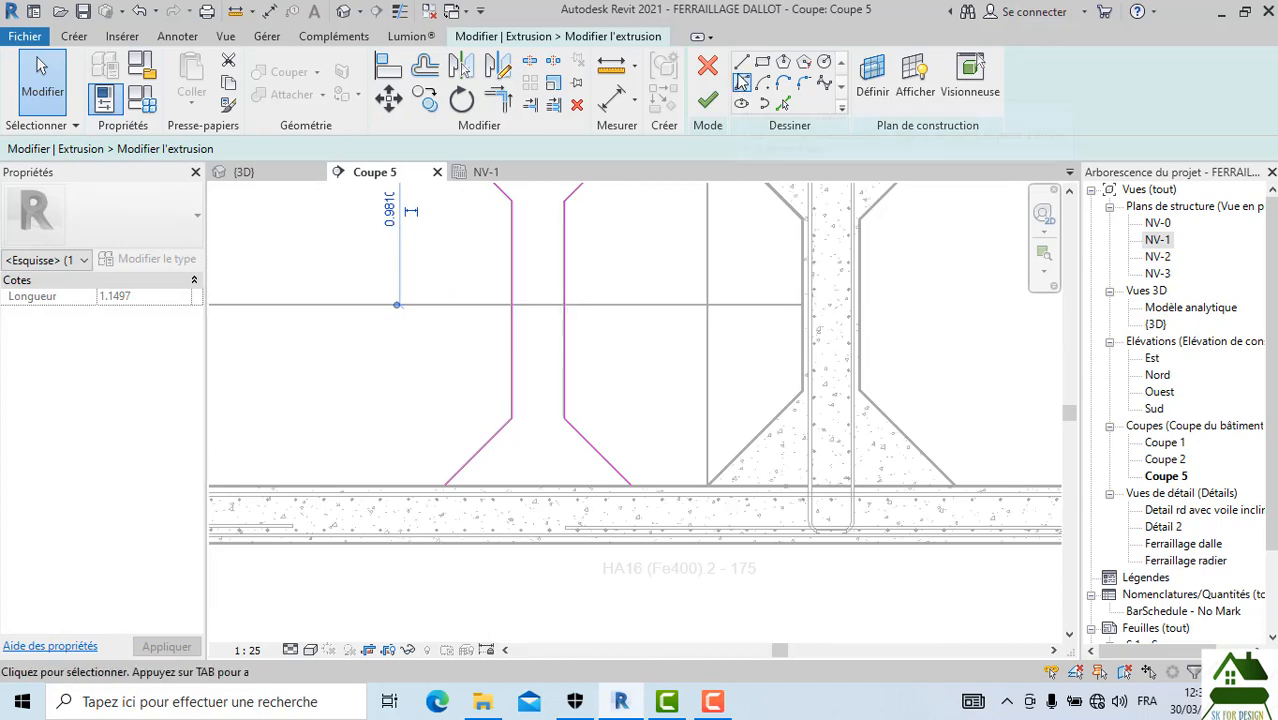
click(741, 62)
scroll(490, 475, up, 8)
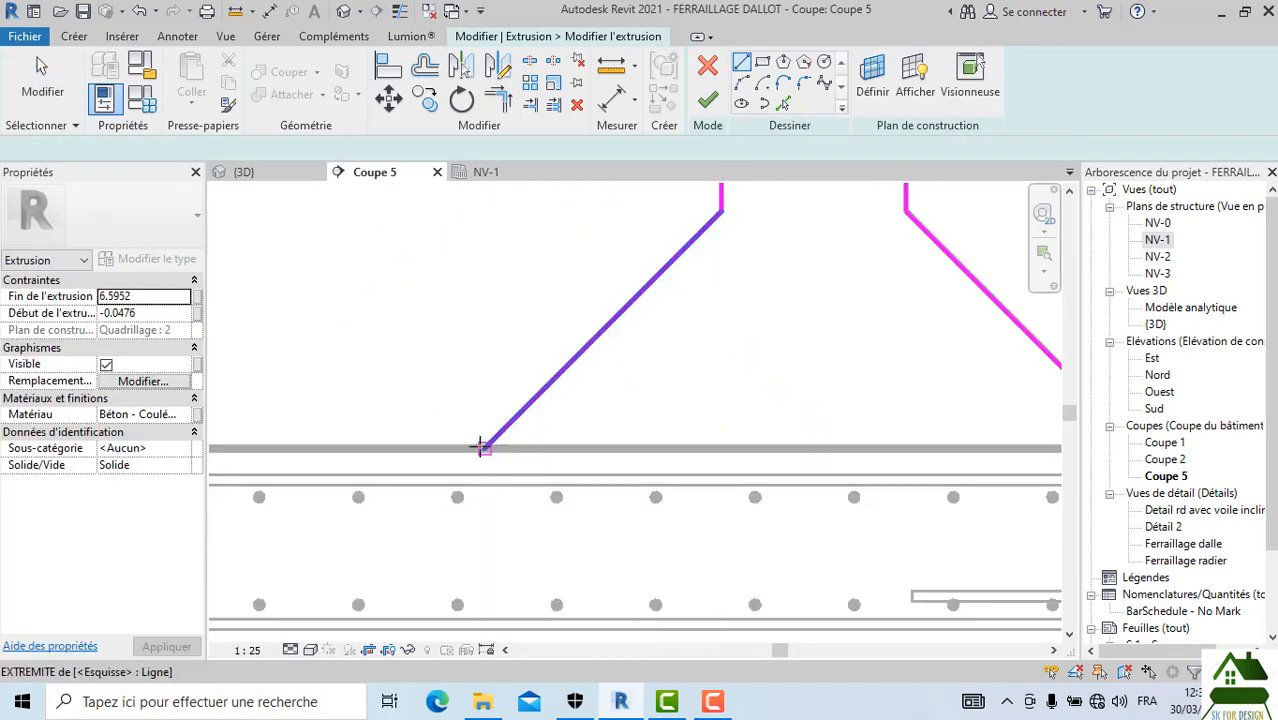
click(481, 447)
scroll(481, 447, down, 6)
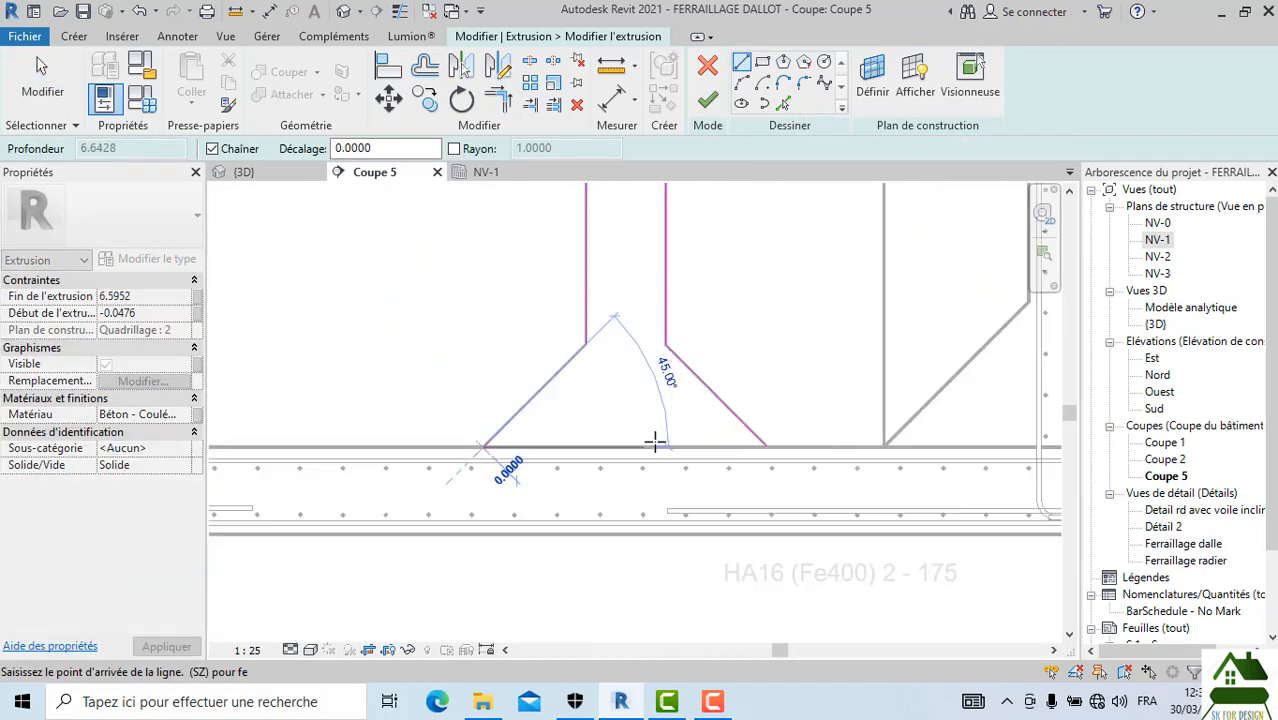
click(768, 447)
key(Escape)
mouse_move(631, 450)
mouse_down()
mouse_move(628, 371)
mouse_move(616, 451)
mouse_up()
scroll(615, 460, up, 2)
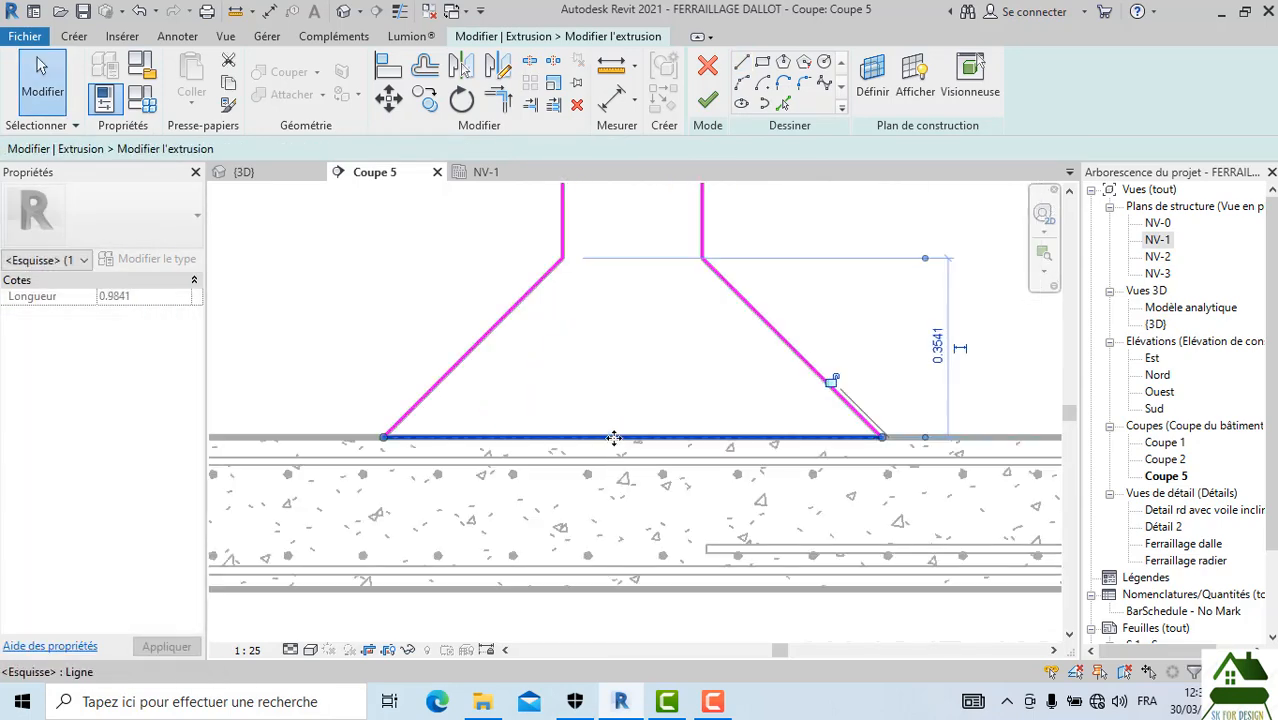
Step: Move the profile's top line onto the underside of the top slab, making it about 1.09 m long
scroll(613, 438, down, 3)
scroll(650, 450, down, 3)
scroll(630, 351, up, 4)
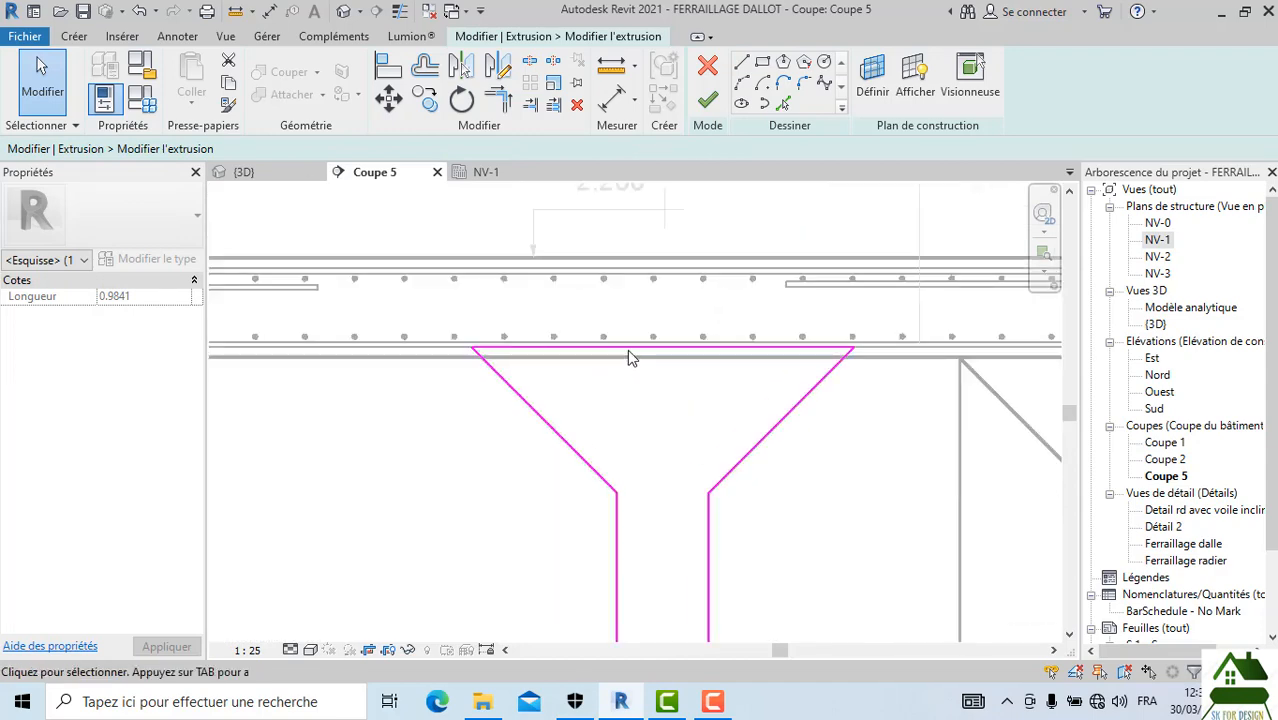
mouse_move(630, 349)
mouse_down()
mouse_move(640, 392)
mouse_move(636, 352)
mouse_up()
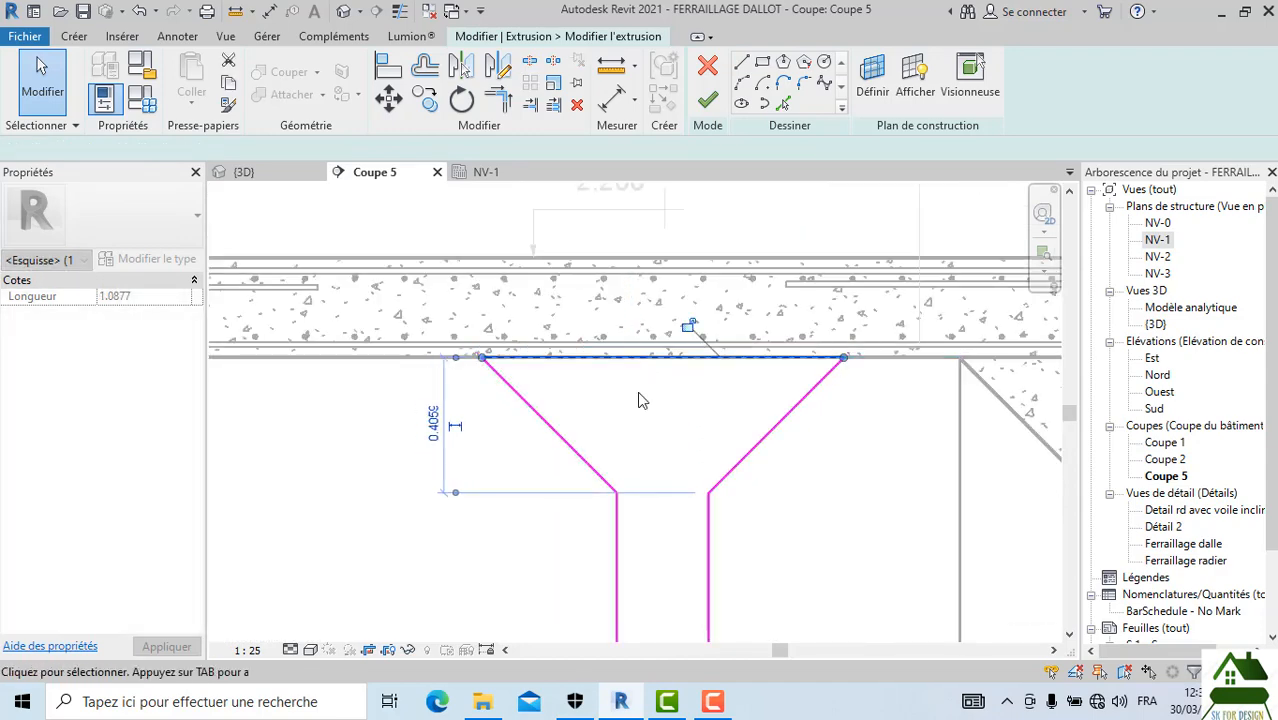
Step: Finish the extrusion sketch and complete the in-place wall
scroll(640, 398, down, 3)
scroll(641, 400, down, 2)
scroll(669, 472, up, 2)
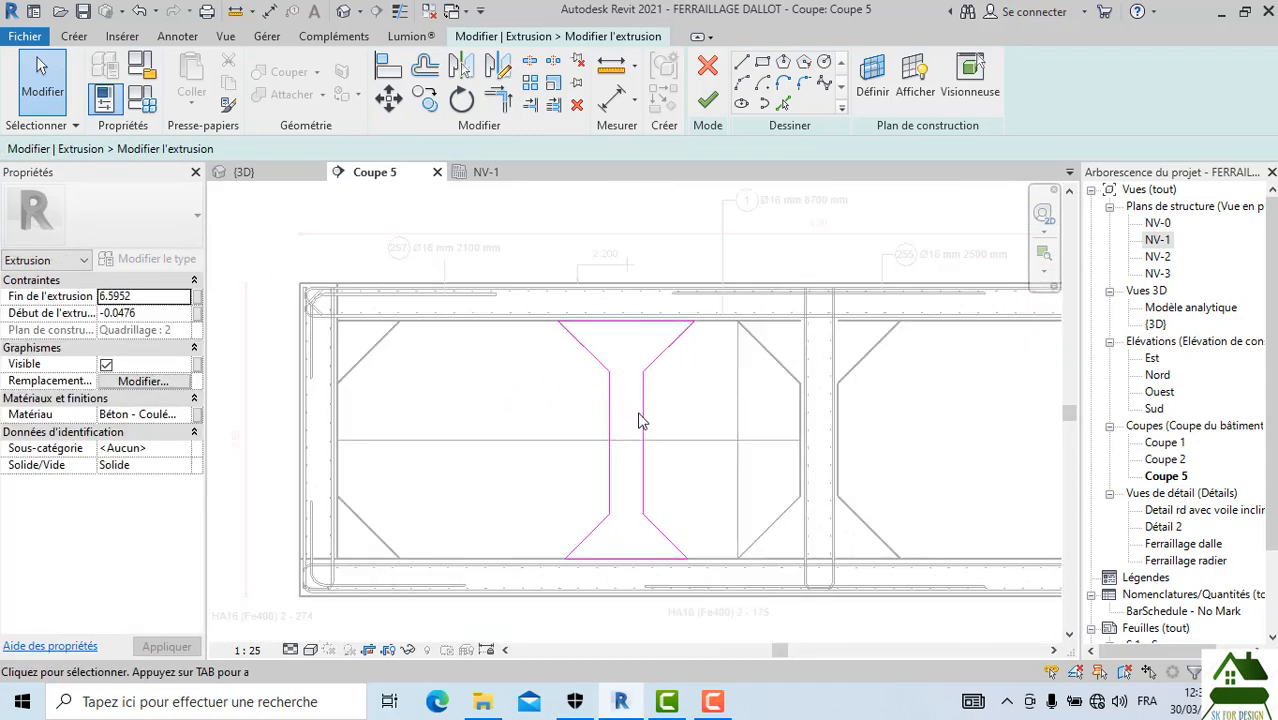
click(707, 100)
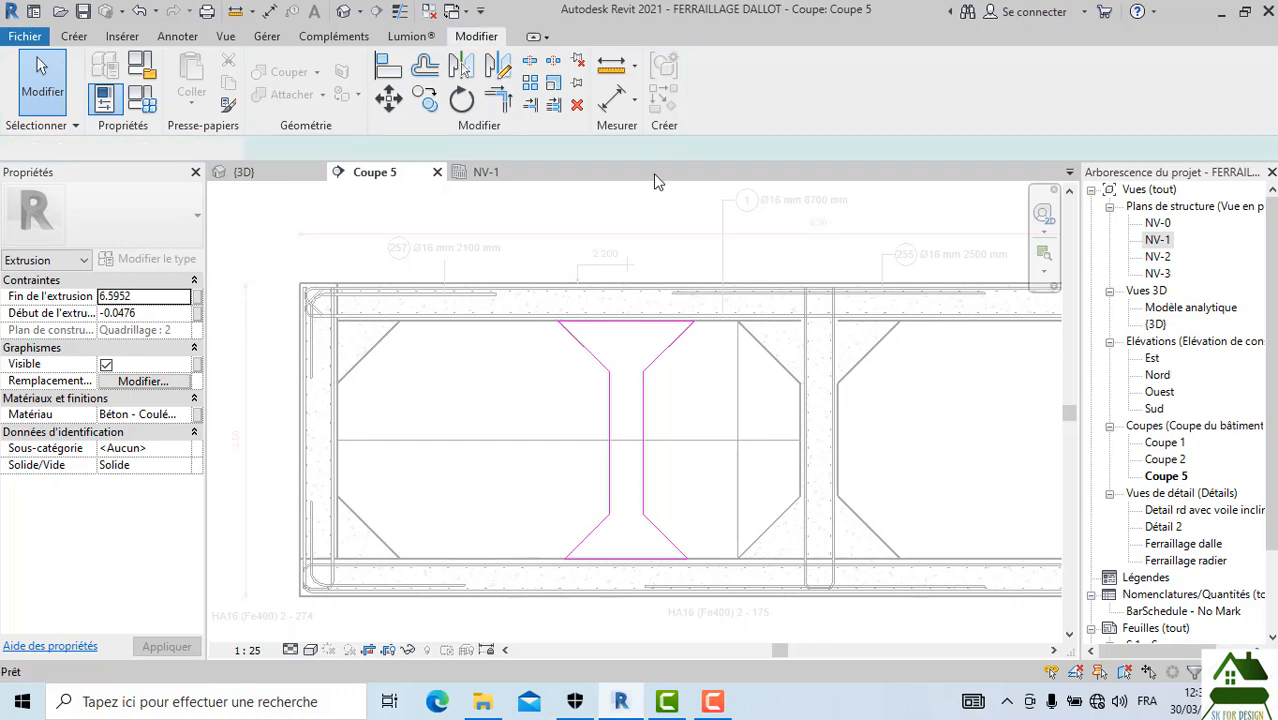
click(605, 206)
scroll(545, 332, down, 1)
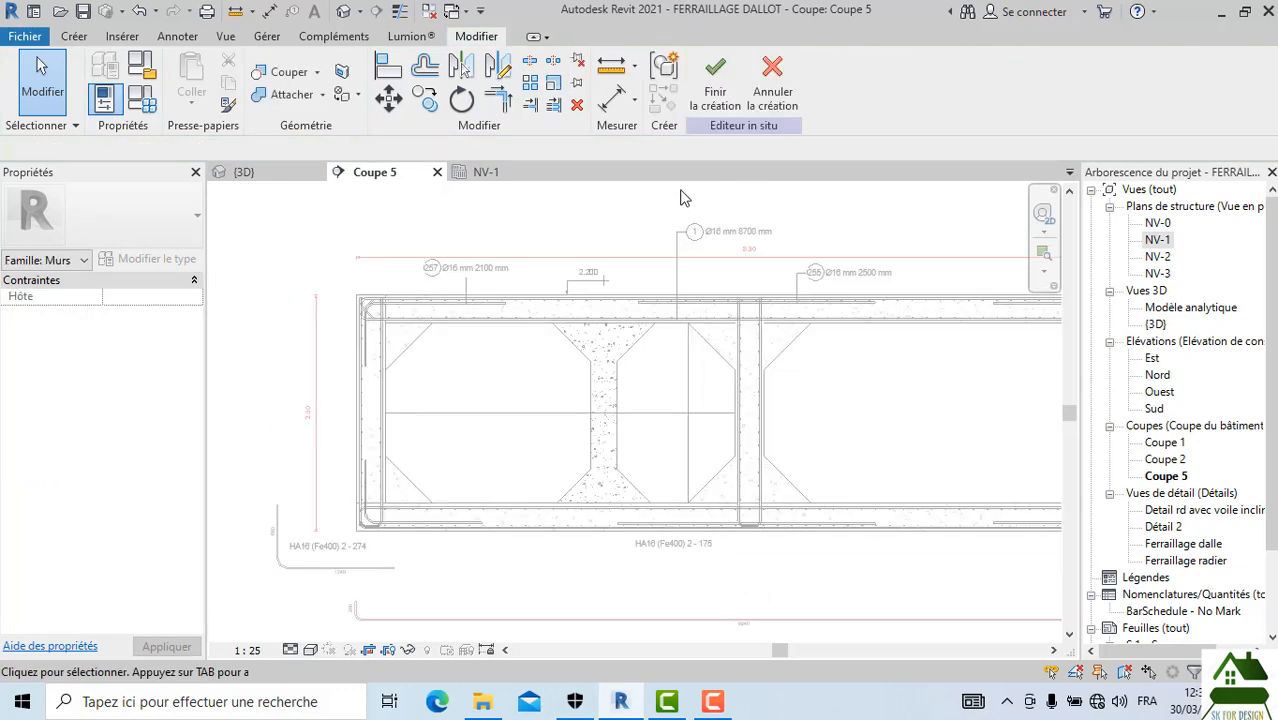
click(715, 90)
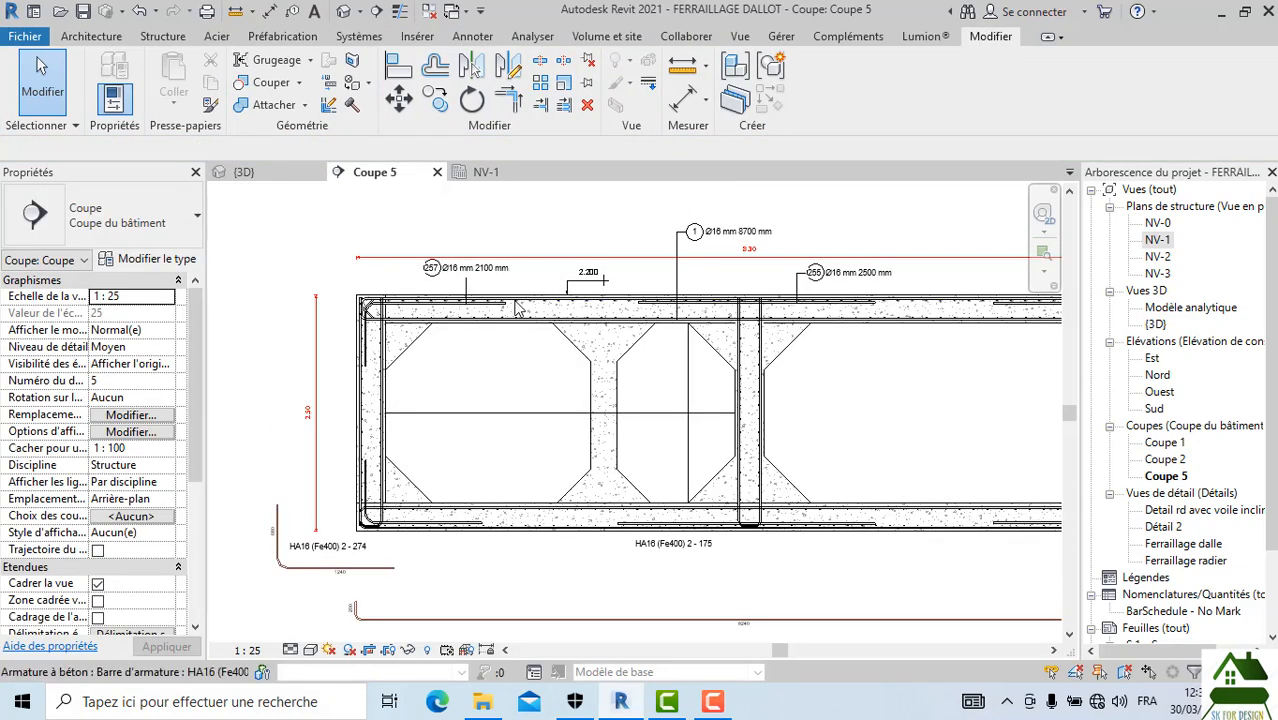
Step: Examine the reshaped intermediate wall and how the haunches meet the slabs and walls in the section
scroll(517, 308, down, 2)
scroll(667, 440, up, 3)
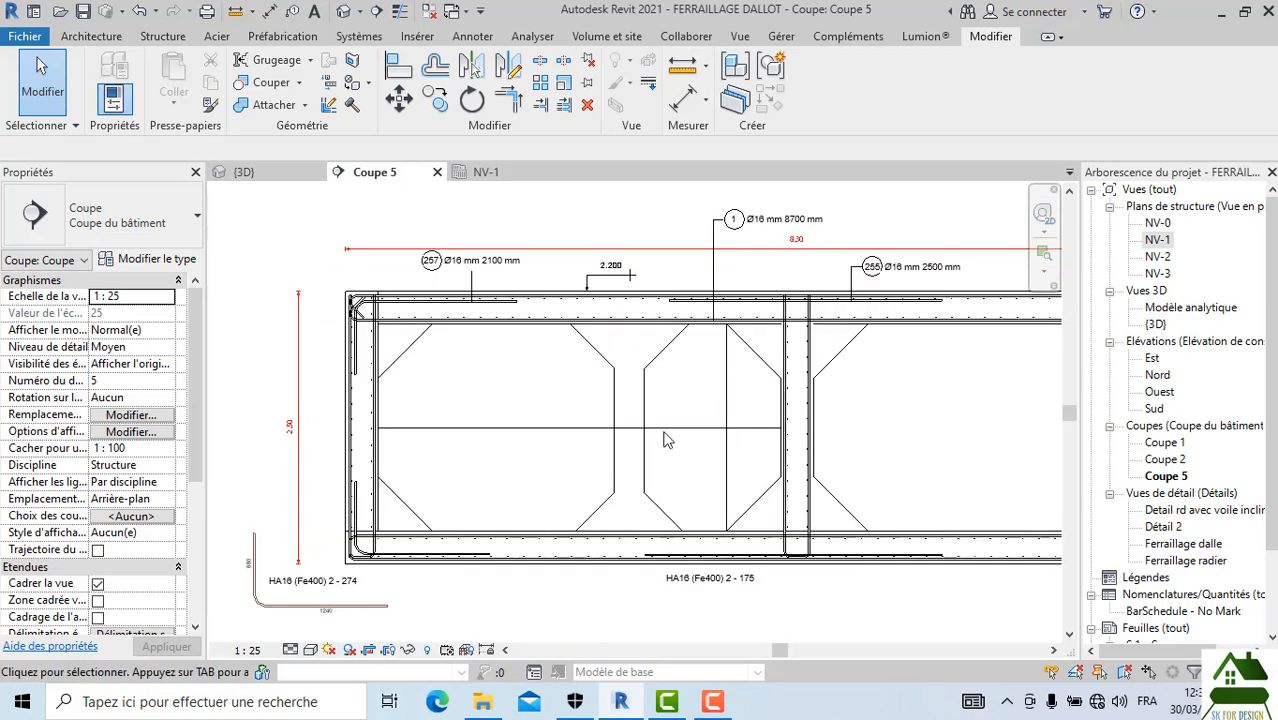
scroll(660, 432, up, 3)
middle_drag(669, 386, 597, 354)
middle_drag(492, 374, 417, 359)
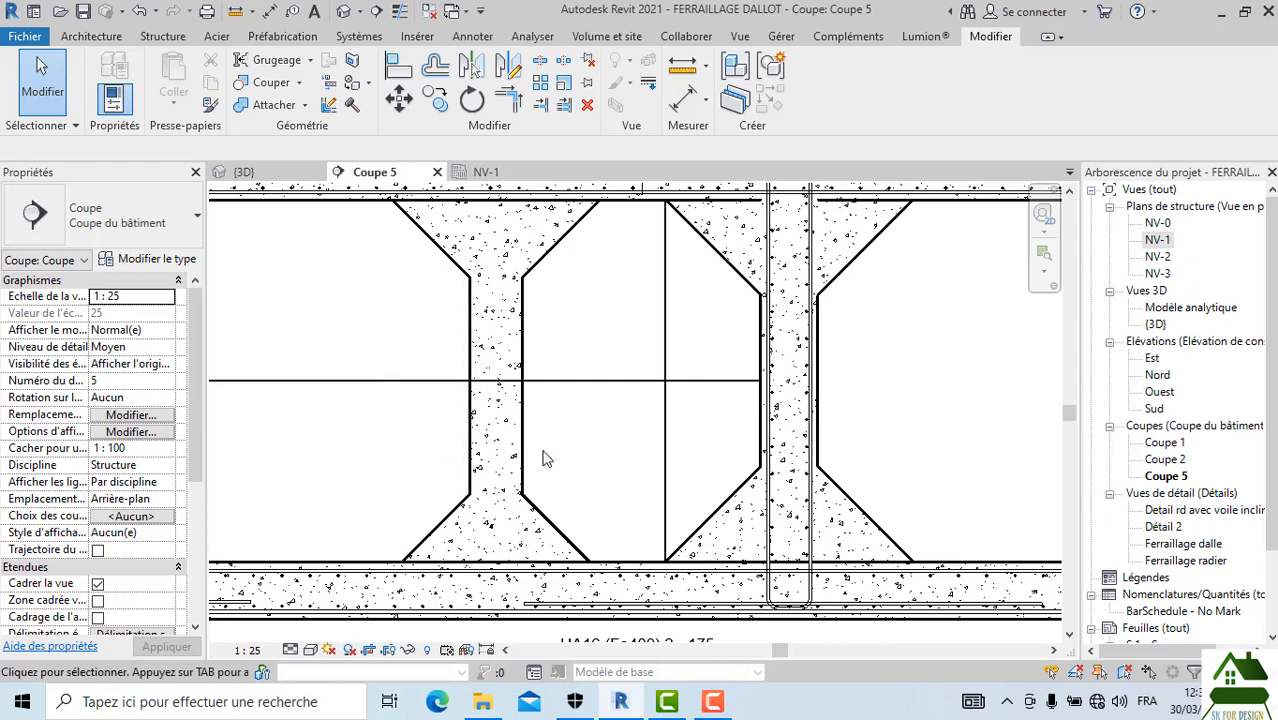
middle_drag(669, 367, 630, 467)
scroll(665, 342, up, 3)
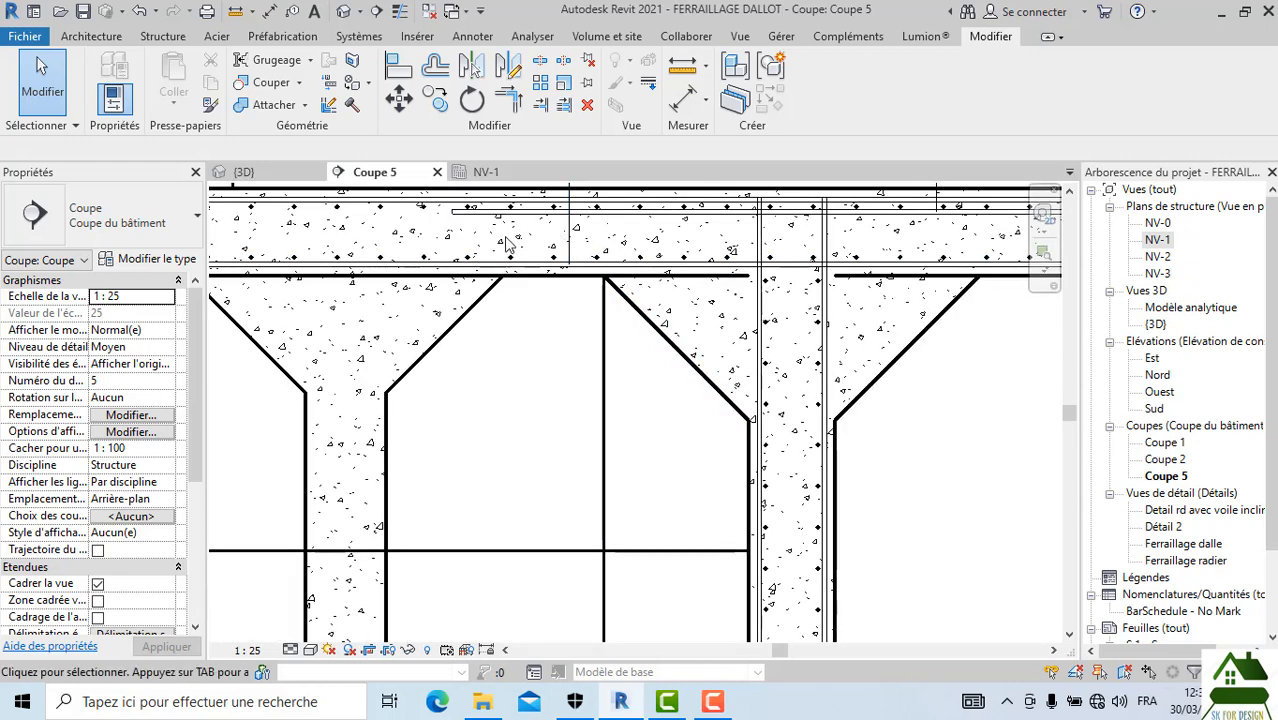
scroll(670, 313, down, 4)
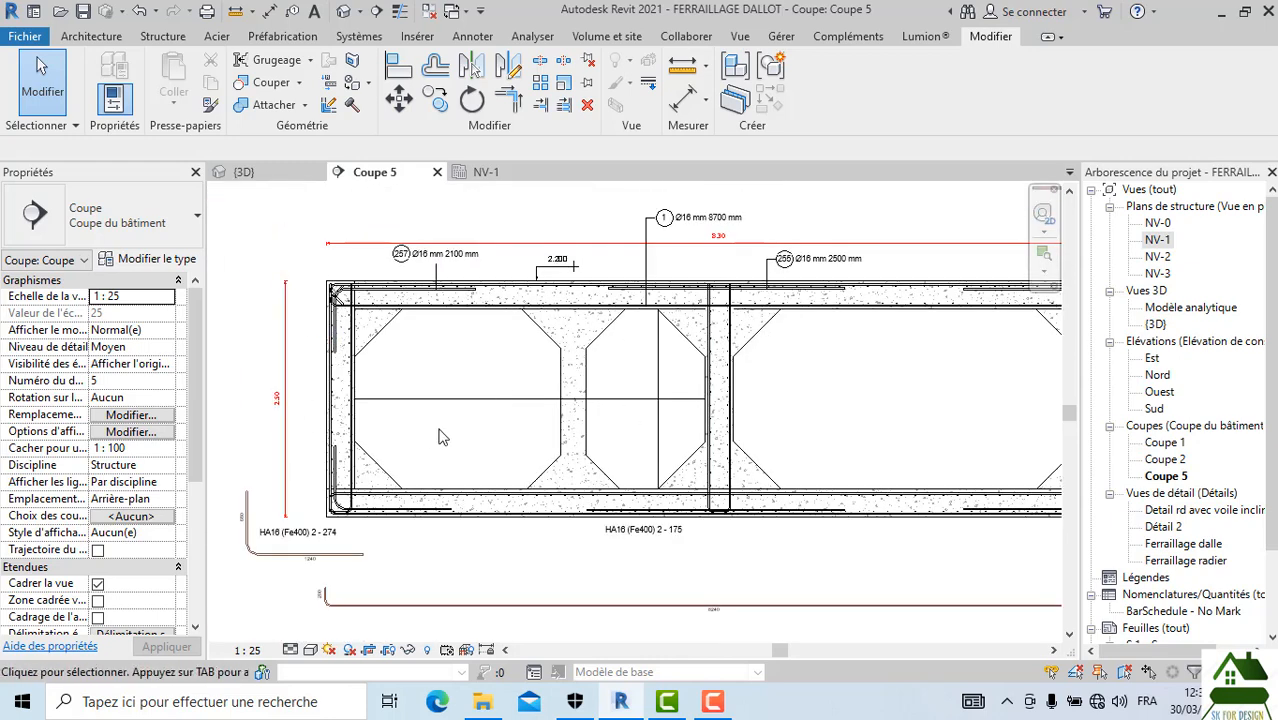
scroll(543, 380, up, 3)
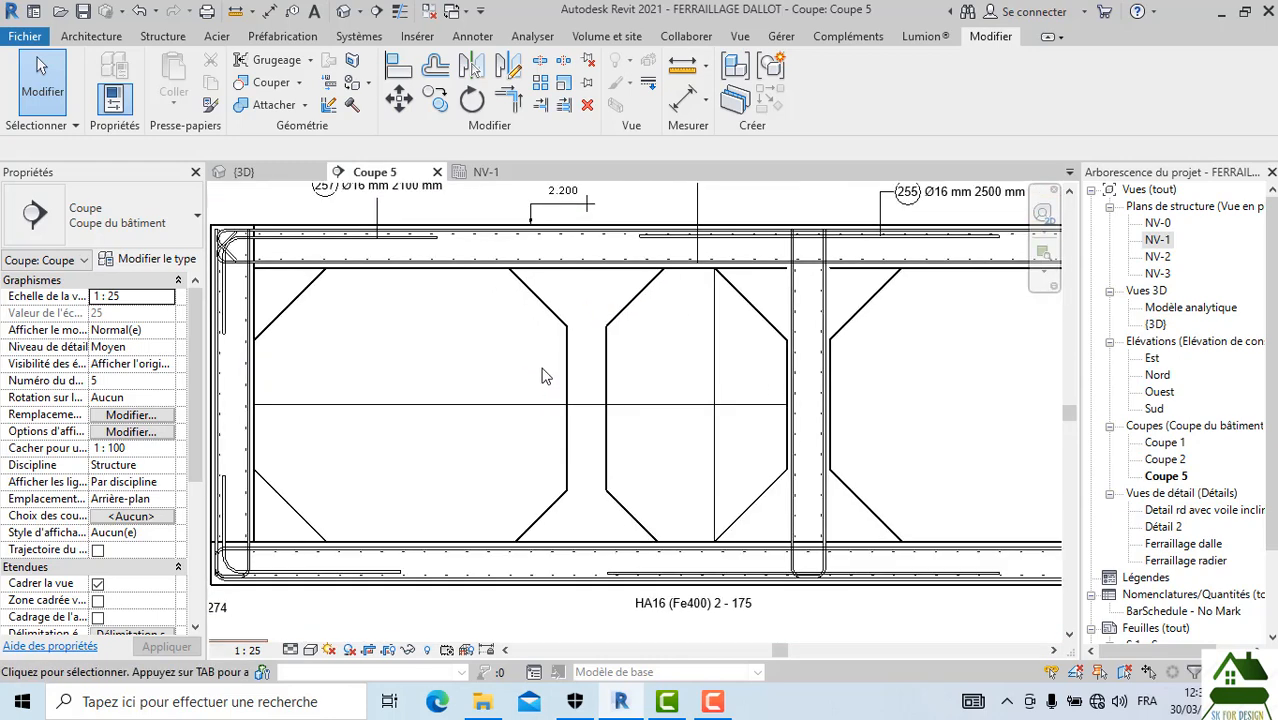
scroll(245, 318, up, 2)
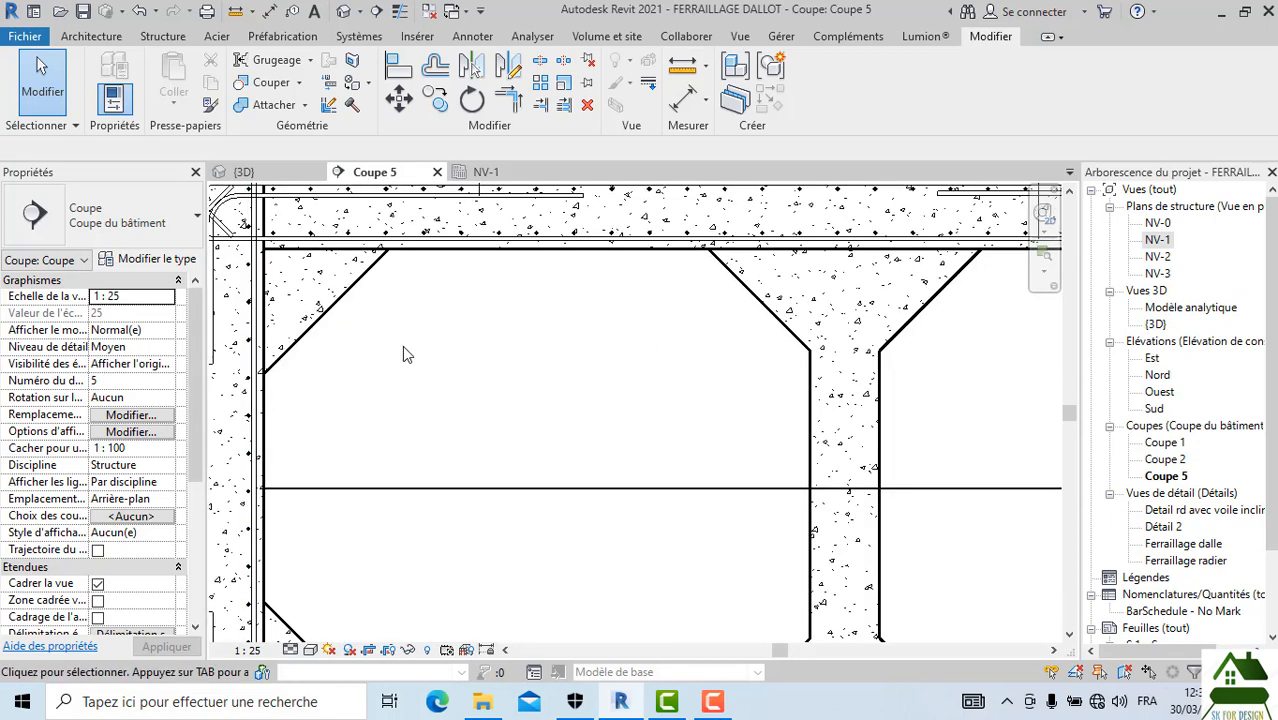
scroll(650, 362, down, 1)
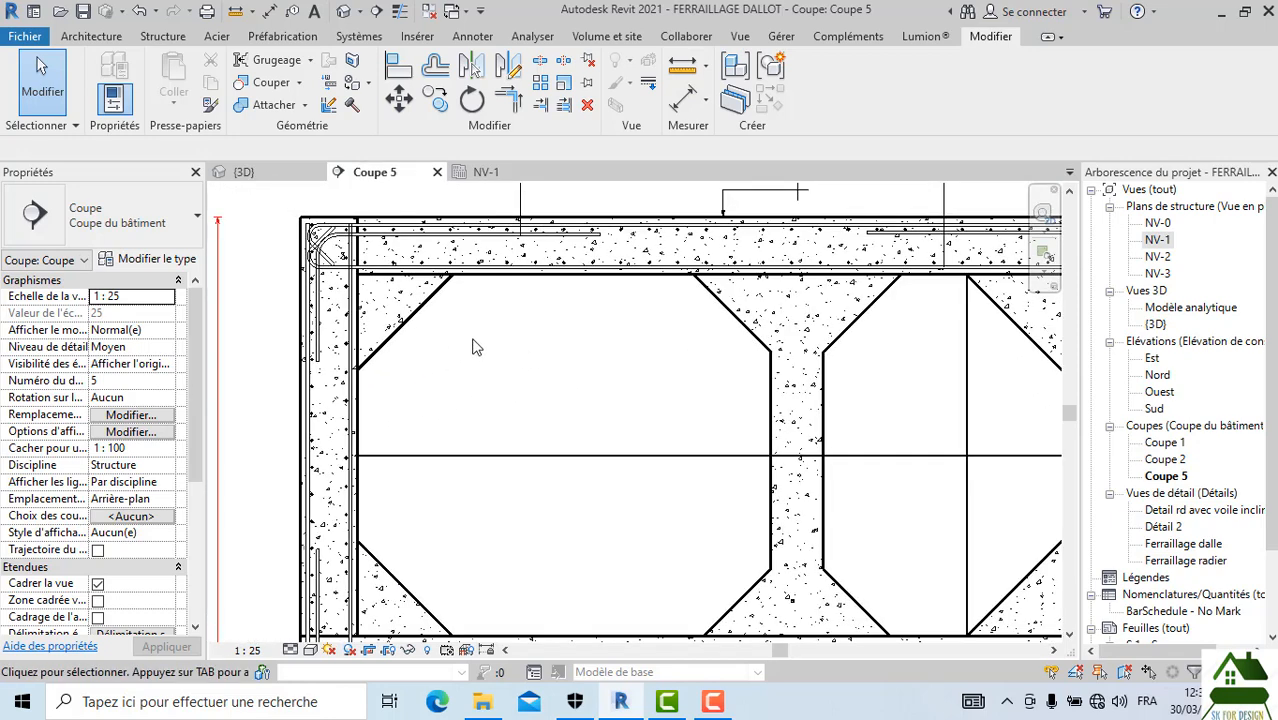
scroll(430, 342, down, 1)
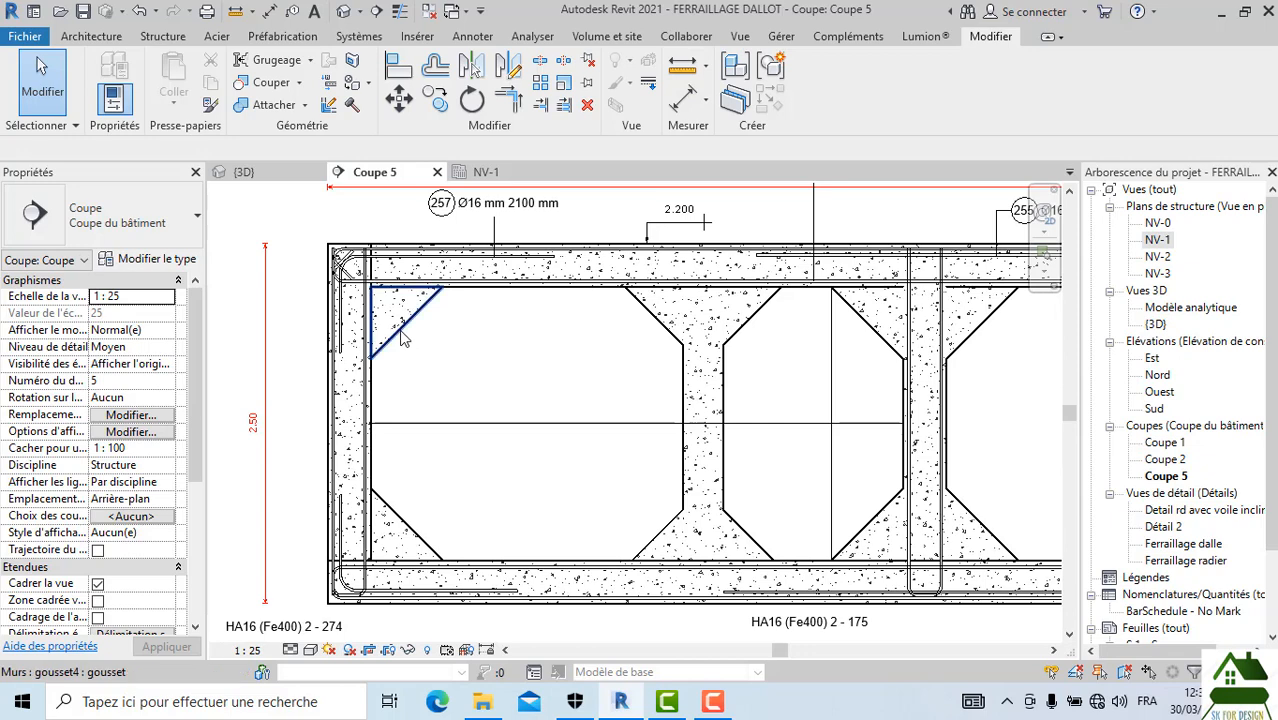
Step: Join the left outer wall's upper and lower haunches to the adjoining concrete of the slabs
click(401, 338)
click(275, 105)
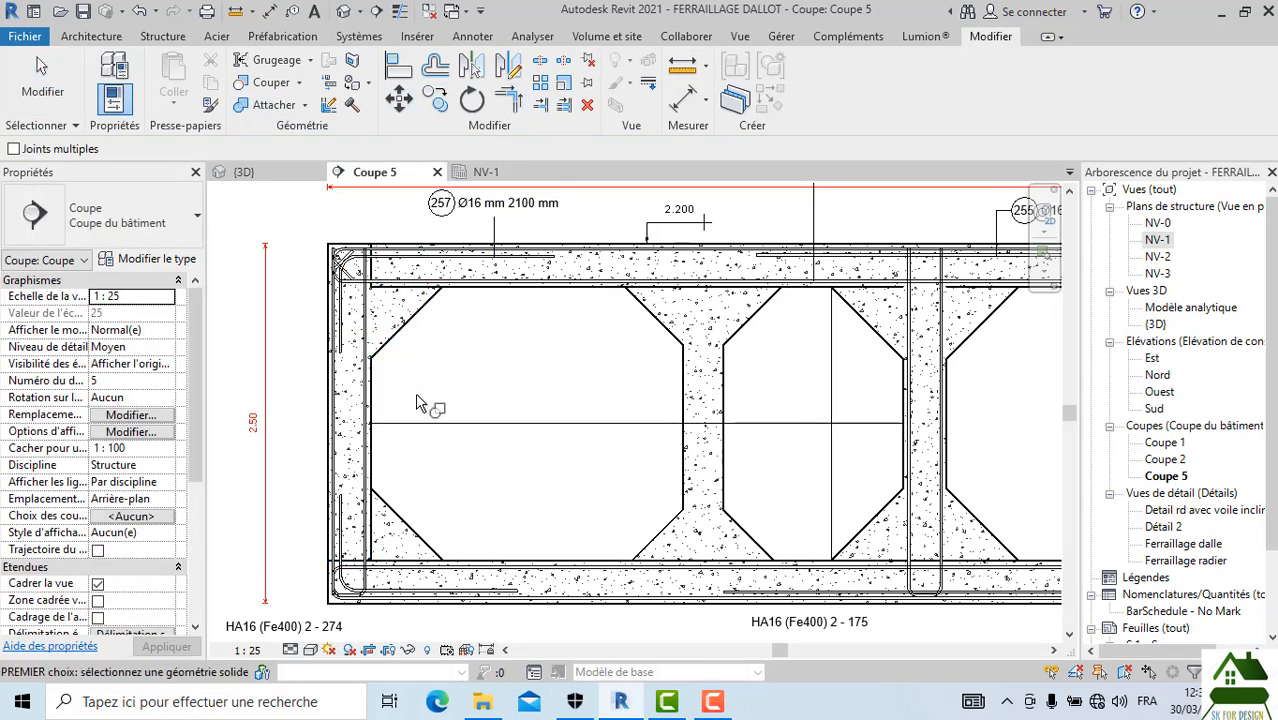
scroll(432, 337, up, 2)
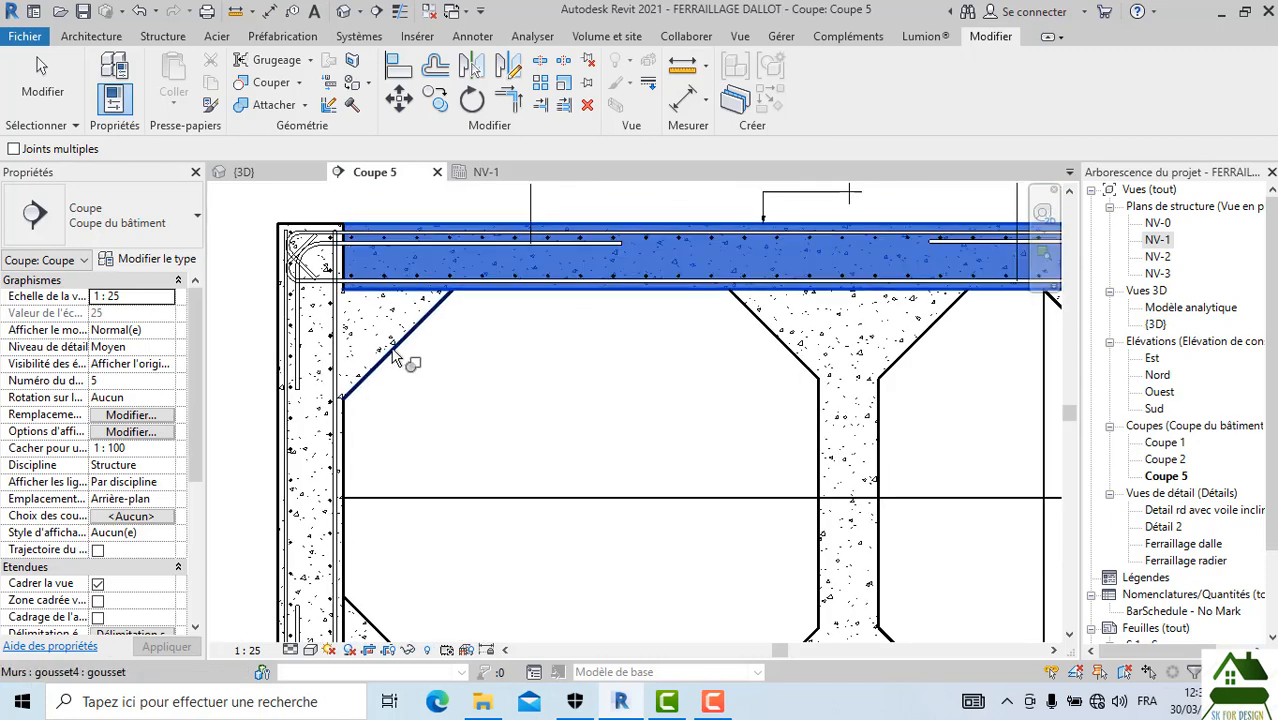
scroll(440, 395, down, 3)
scroll(426, 347, up, 2)
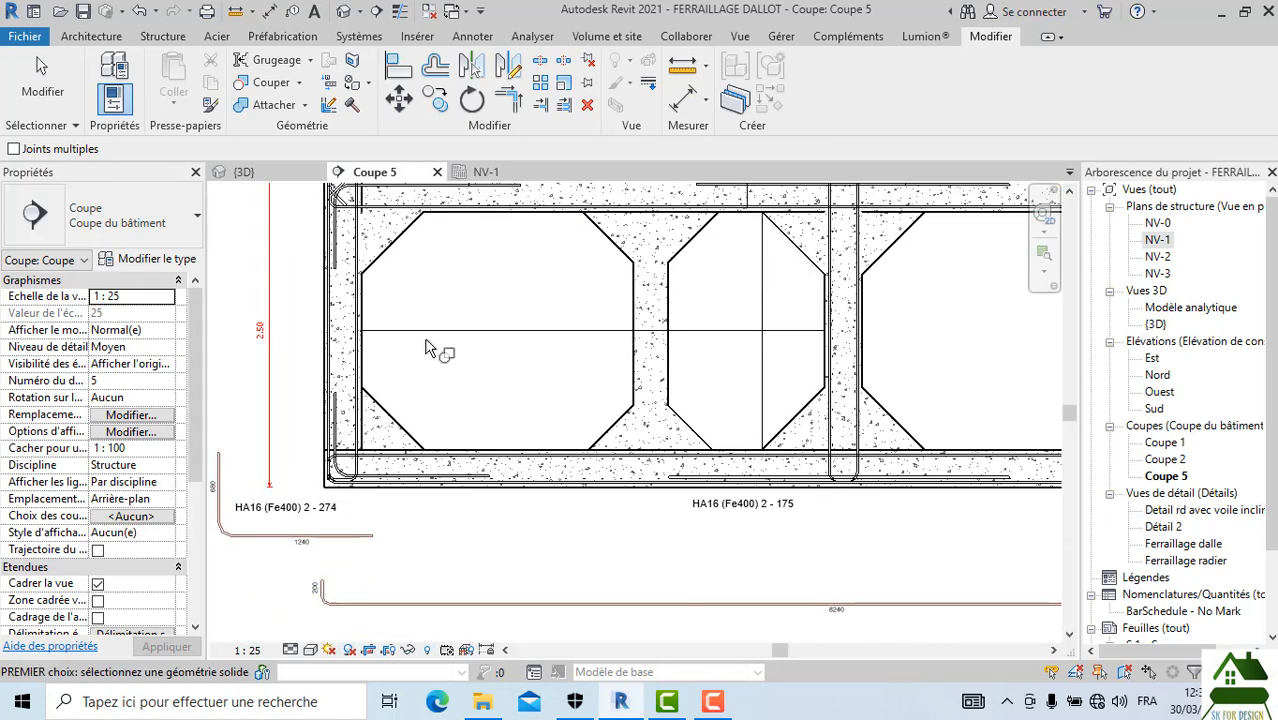
click(405, 425)
click(385, 378)
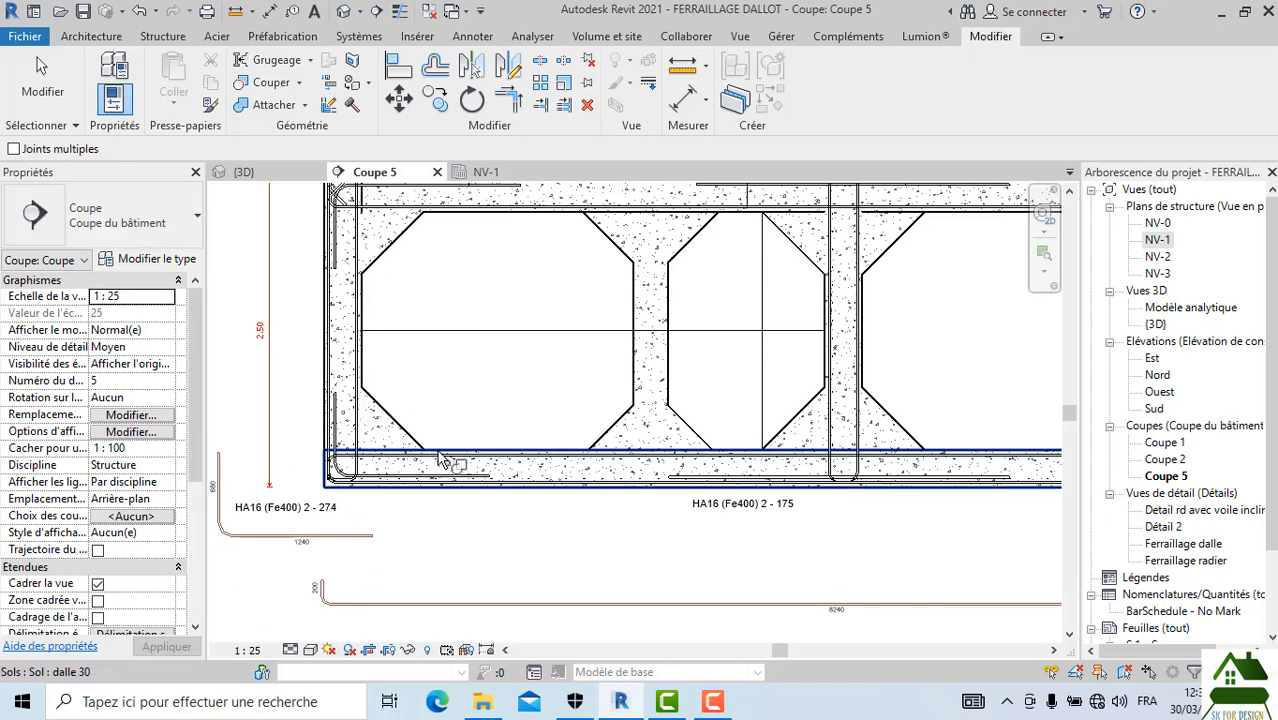
Step: Join the two upper haunches of the reinforced middle wall to the top slab
middle_drag(563, 382, 422, 484)
scroll(621, 341, up, 2)
click(623, 328)
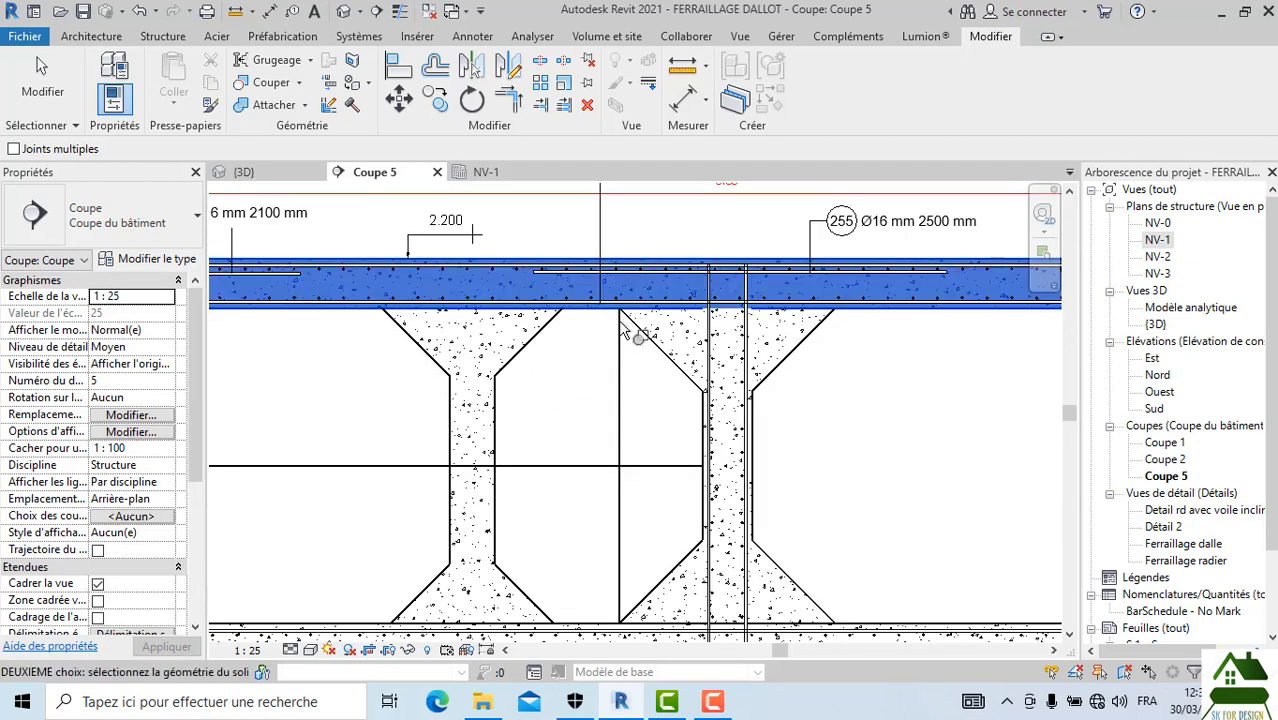
click(645, 348)
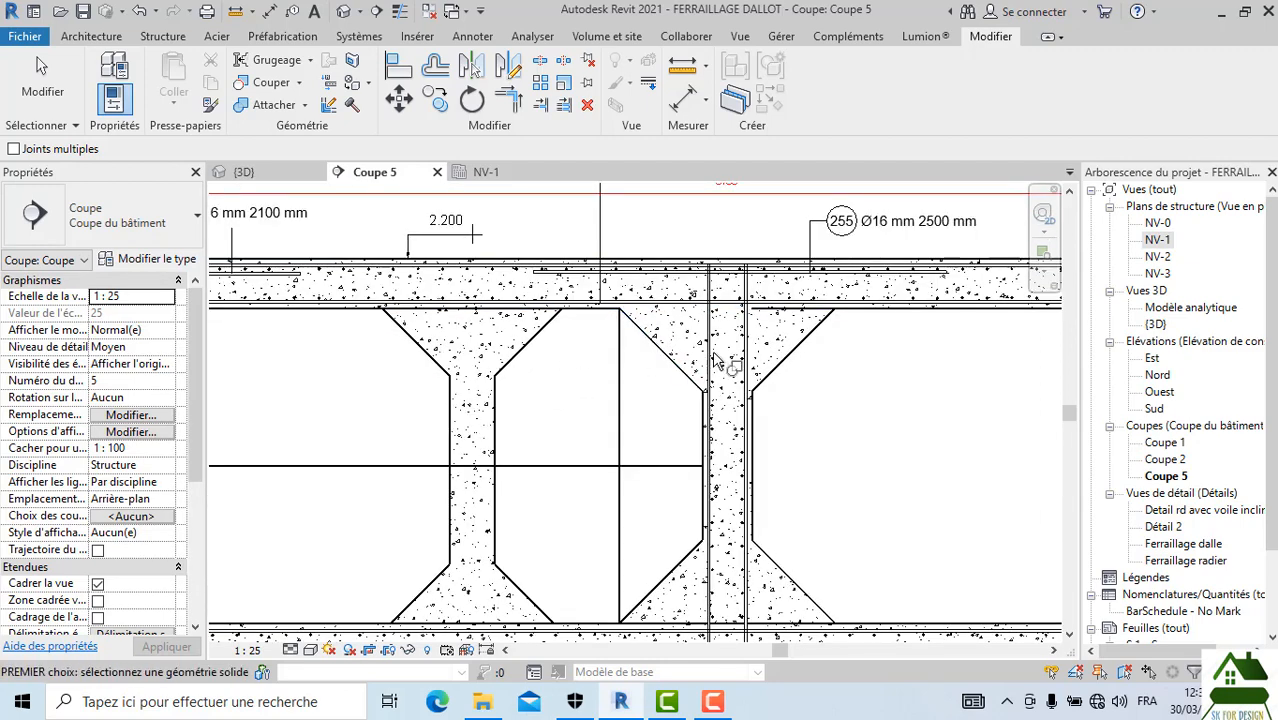
click(850, 304)
click(815, 346)
Step: Join the right outer wall's upper haunch to the top slab
scroll(816, 360, down, 3)
scroll(716, 325, up, 3)
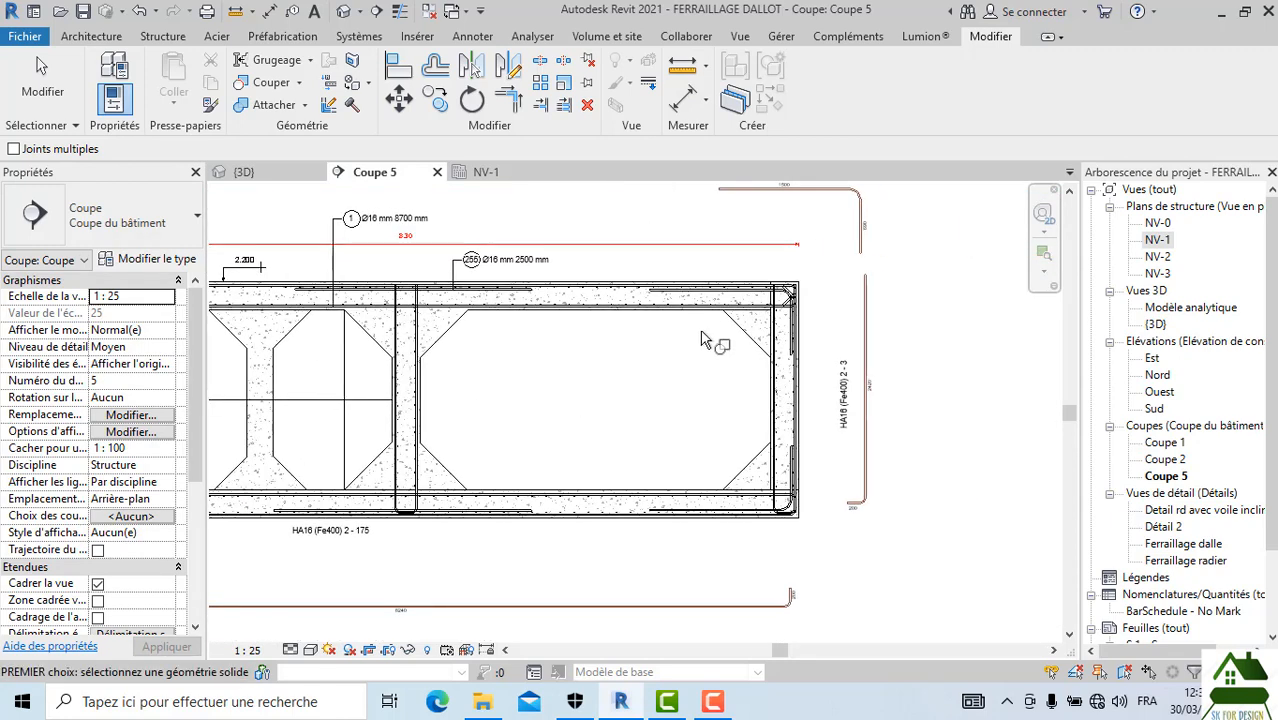
click(715, 323)
click(755, 345)
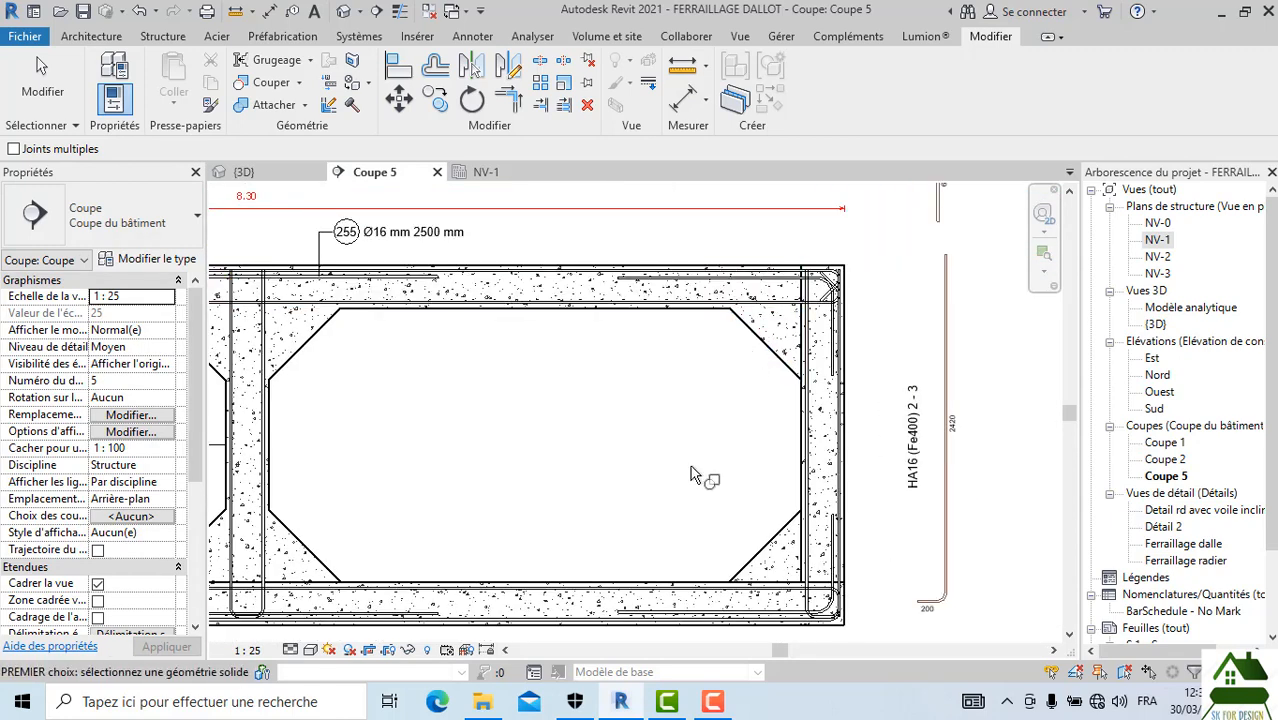
Step: Join the right outer wall's lower haunch to the dalle 30 bottom slab and to the VOIL 30 wall
middle_drag(753, 538, 783, 403)
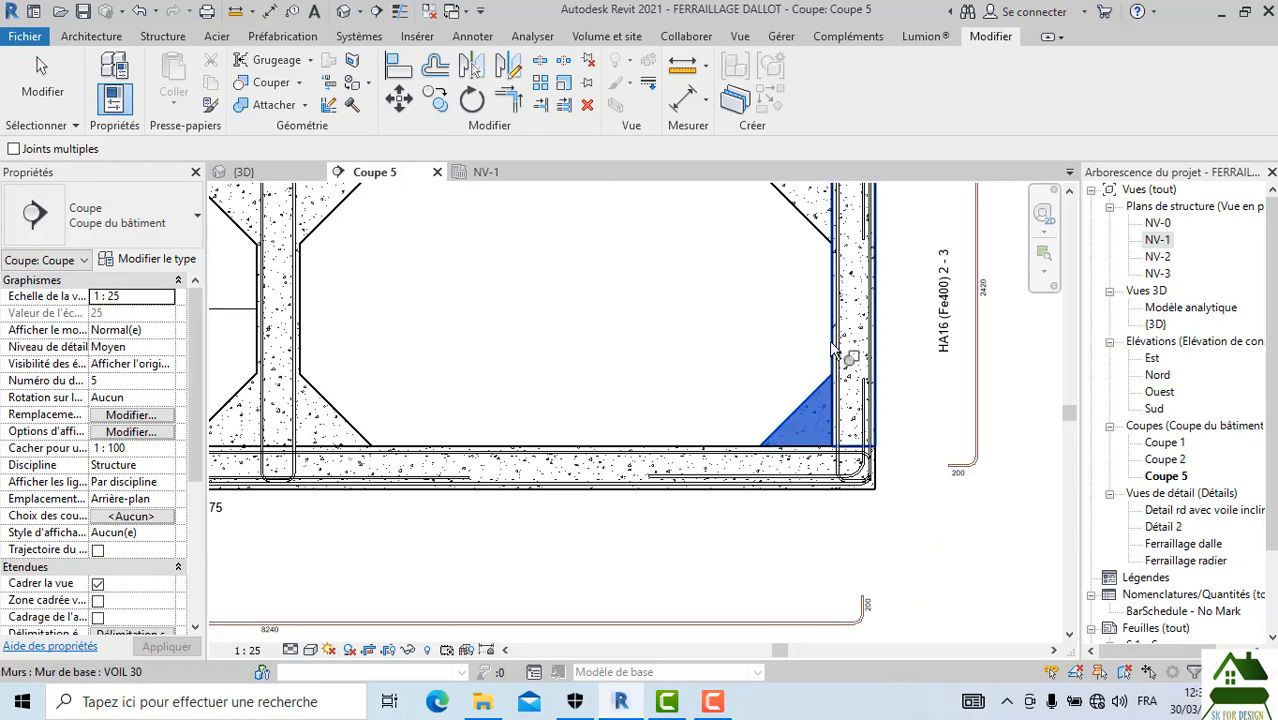
scroll(762, 387, down, 2)
scroll(762, 387, up, 2)
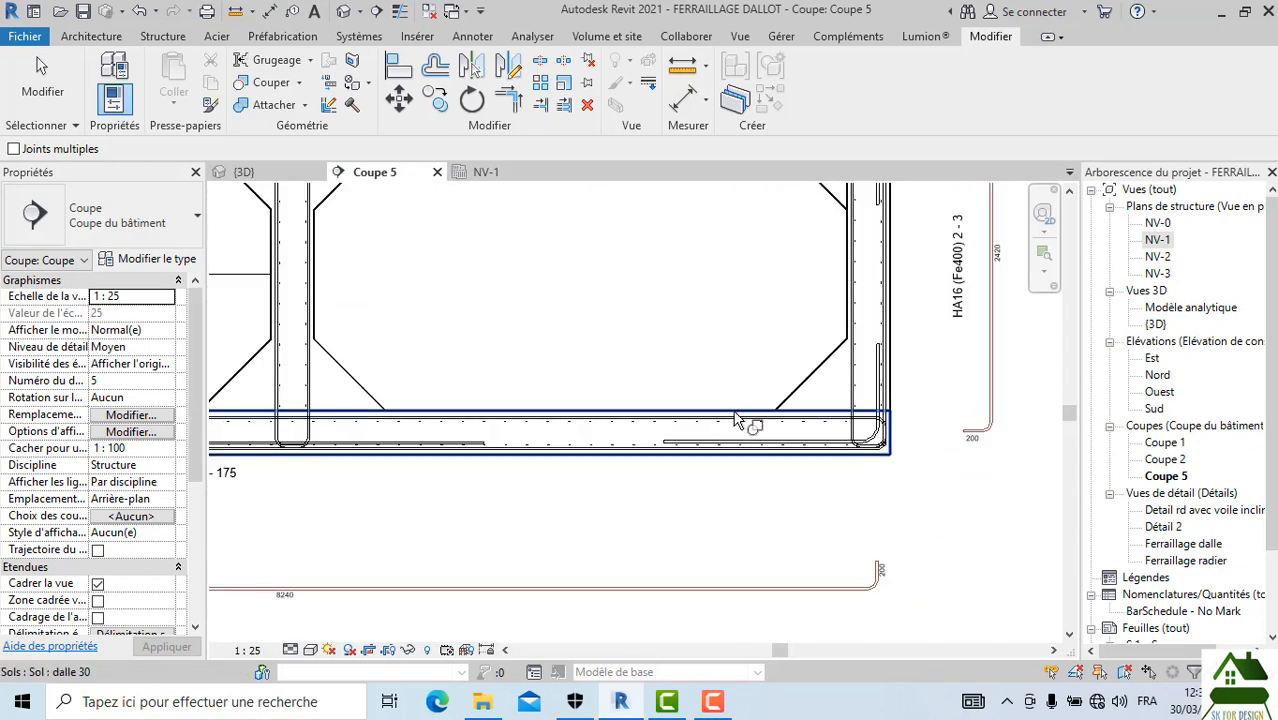
click(816, 384)
scroll(755, 356, down, 1)
scroll(762, 405, up, 2)
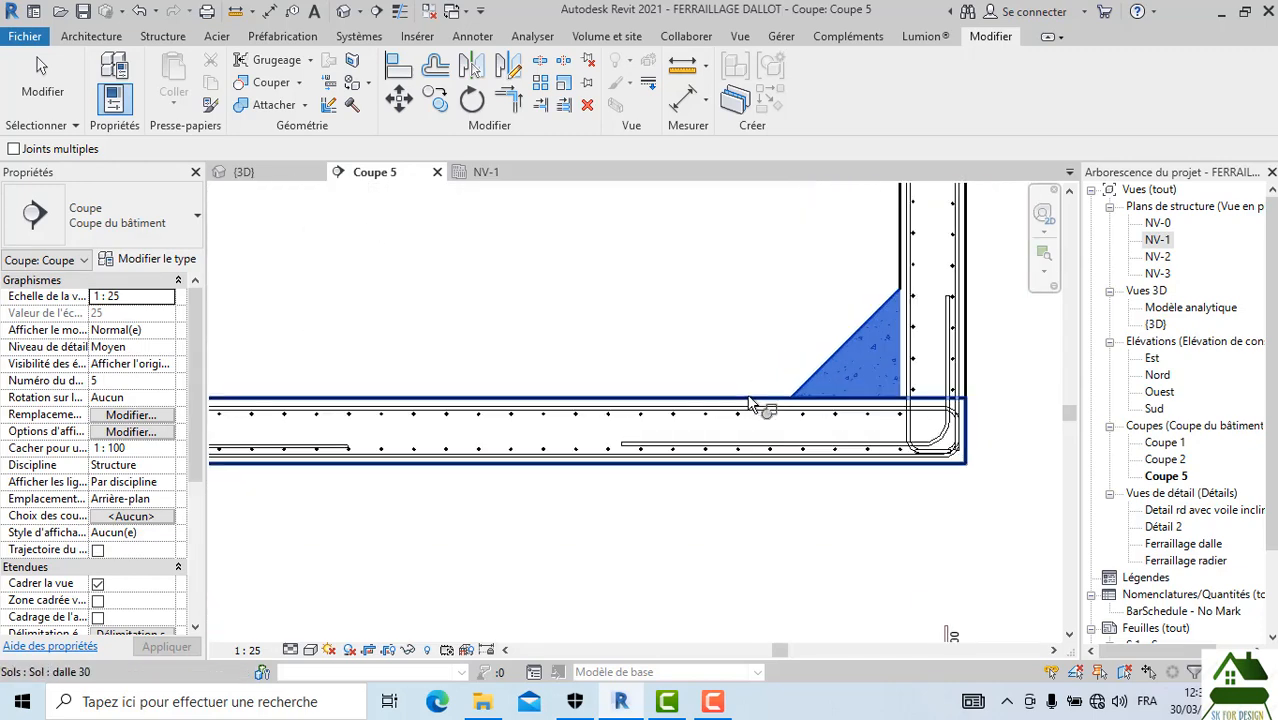
click(760, 405)
scroll(757, 362, down, 2)
scroll(843, 368, up, 3)
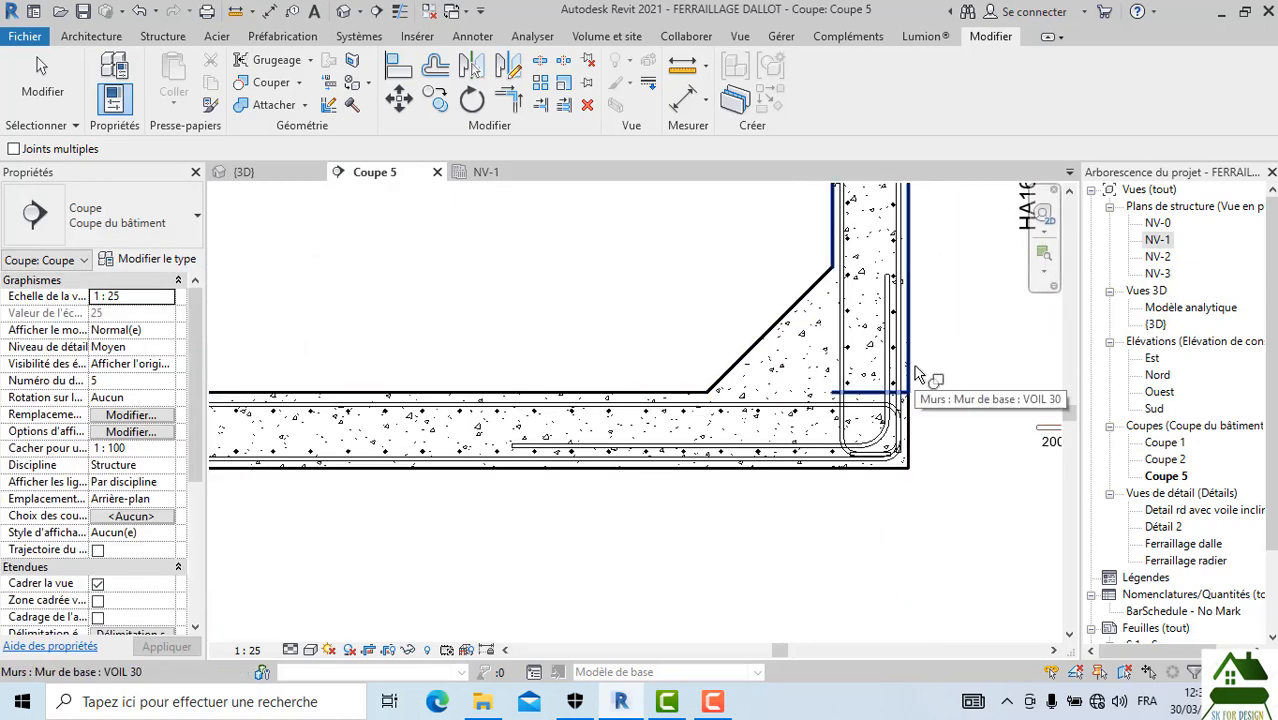
click(918, 374)
click(797, 330)
scroll(878, 470, down, 3)
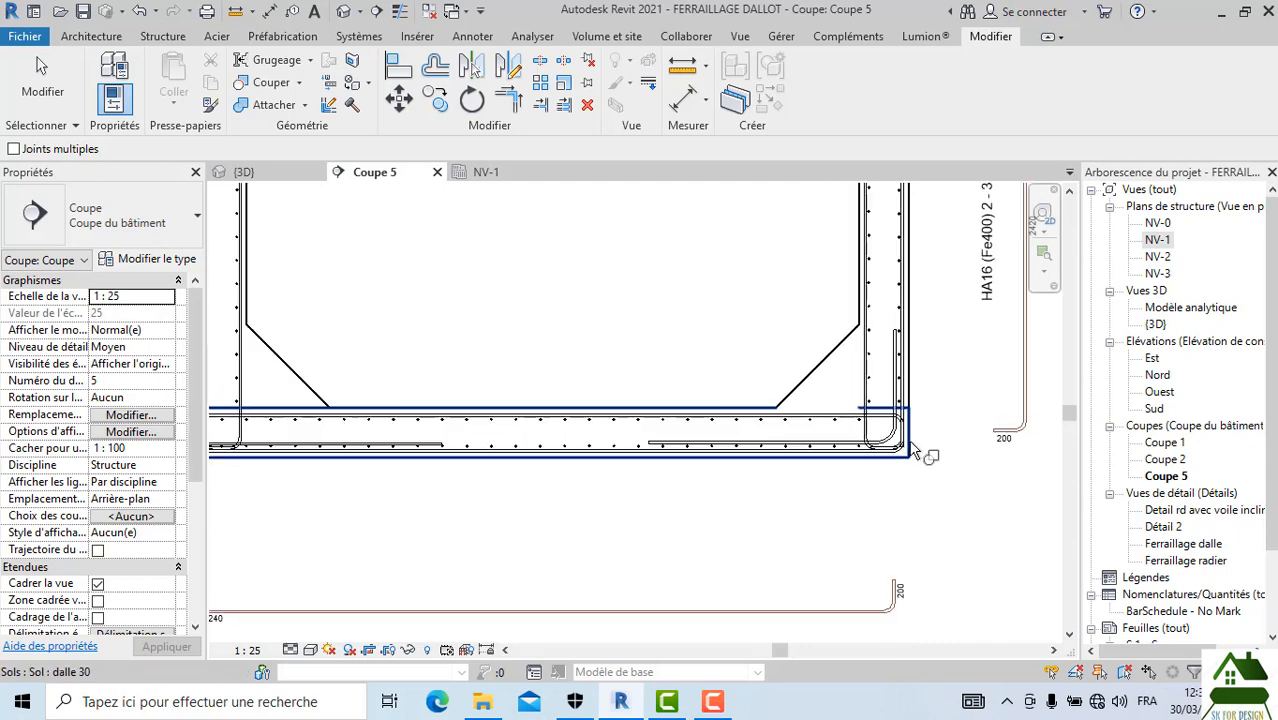
Step: Join the top of the new intermediate haunched wall to the top slab
scroll(760, 470, down, 5)
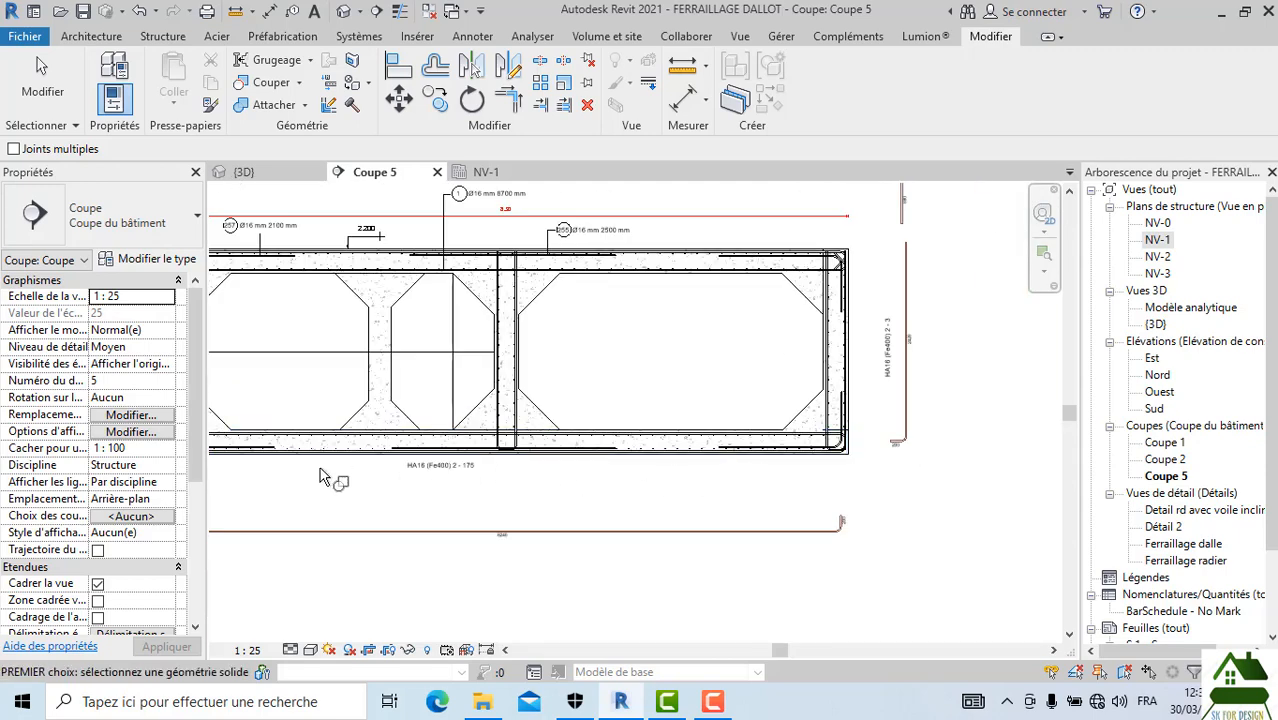
scroll(745, 337, up, 4)
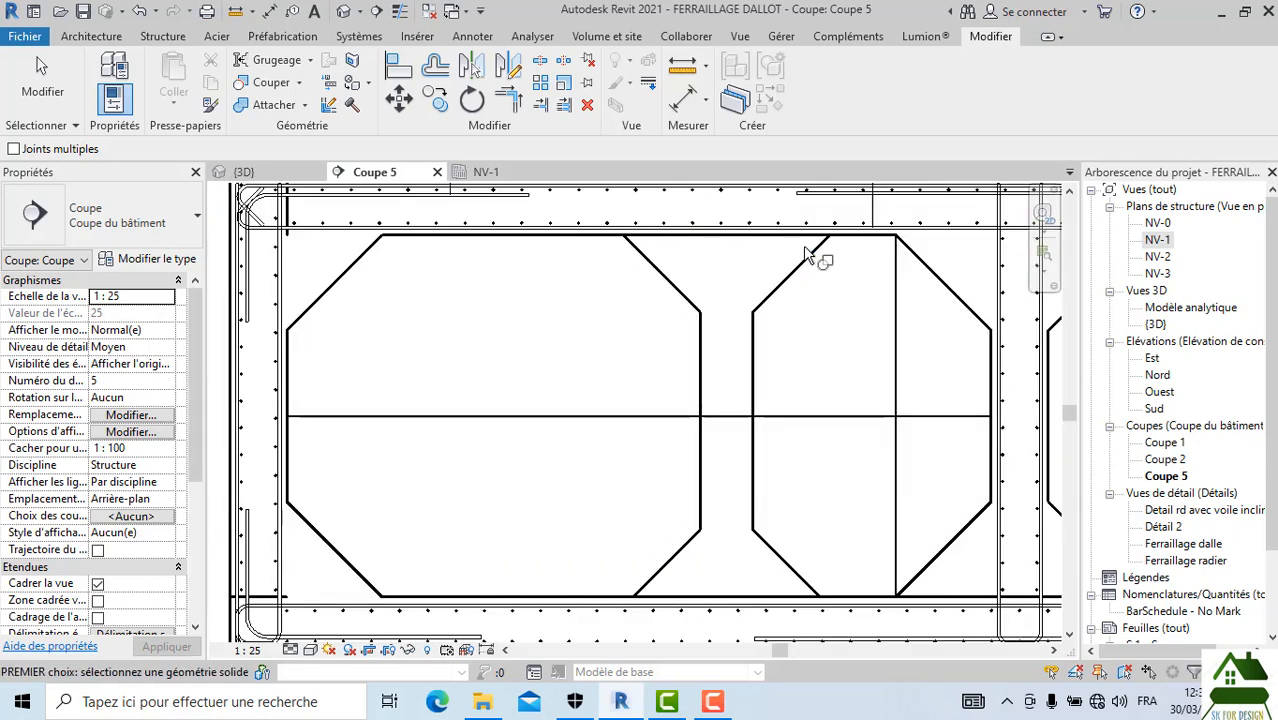
click(830, 230)
click(815, 276)
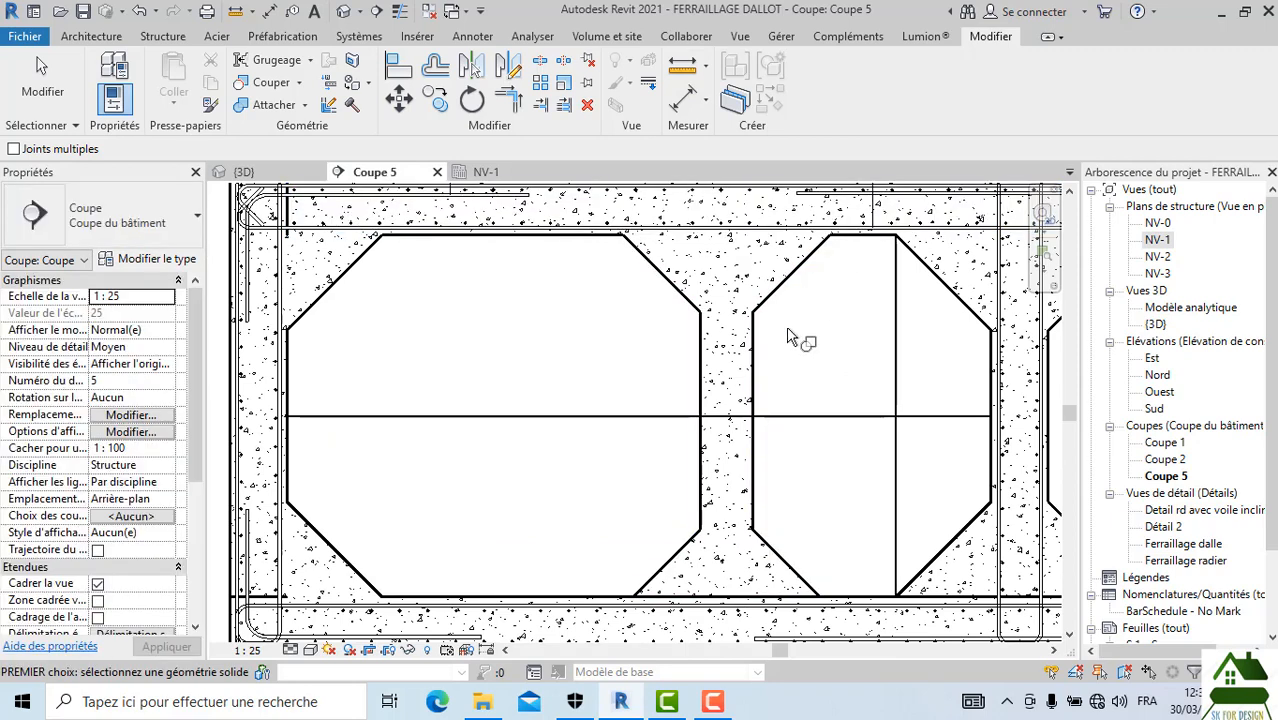
Step: Join the base of the new intermediate haunched wall to the bottom slab
middle_drag(754, 333, 656, 254)
click(683, 470)
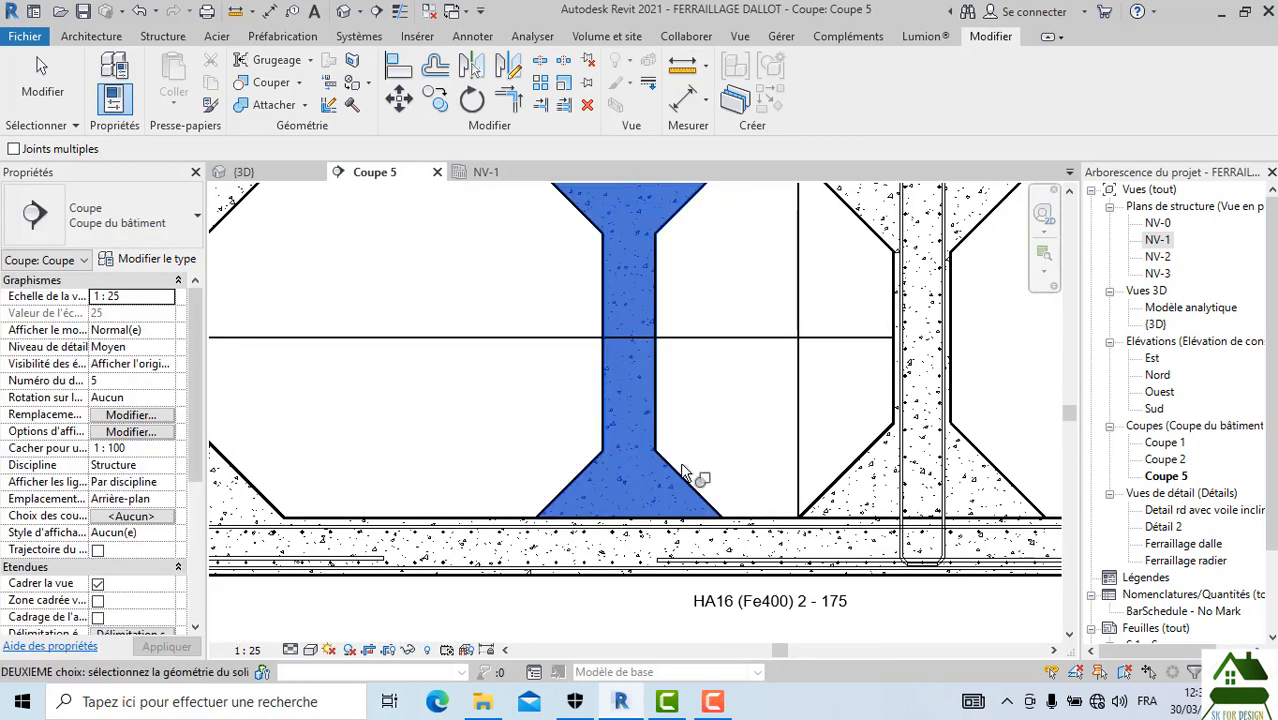
click(740, 528)
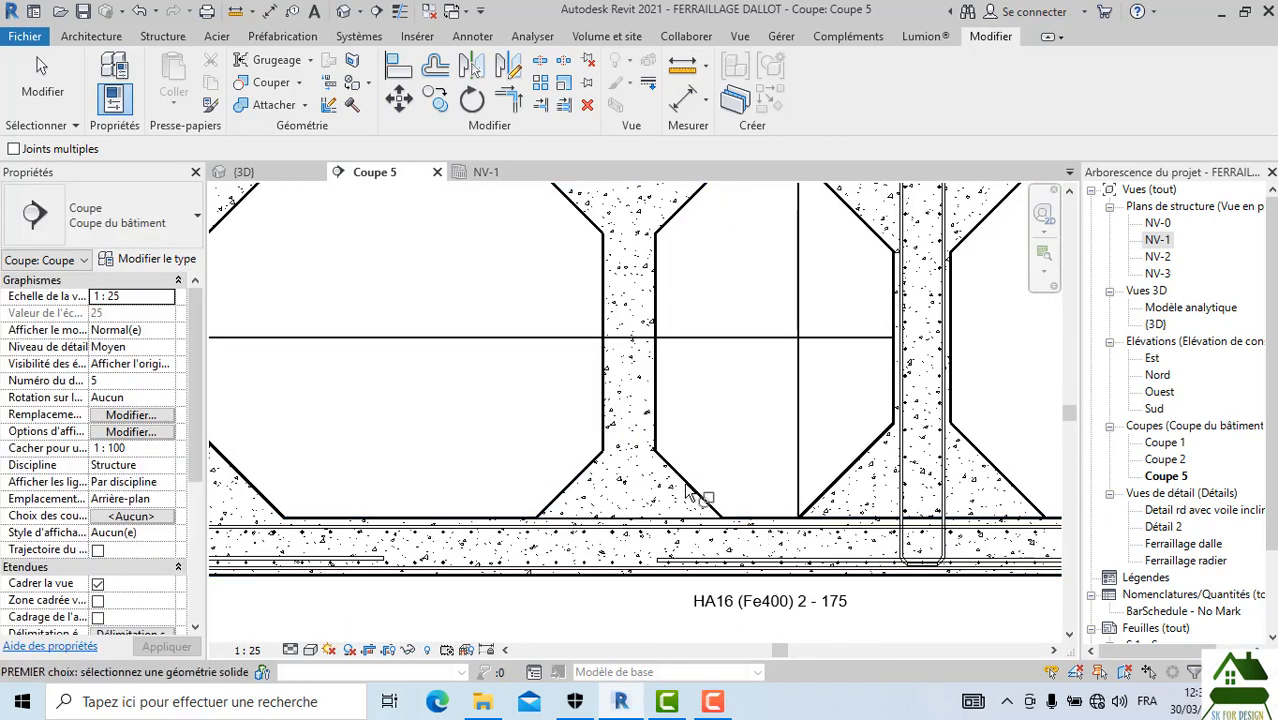
click(519, 513)
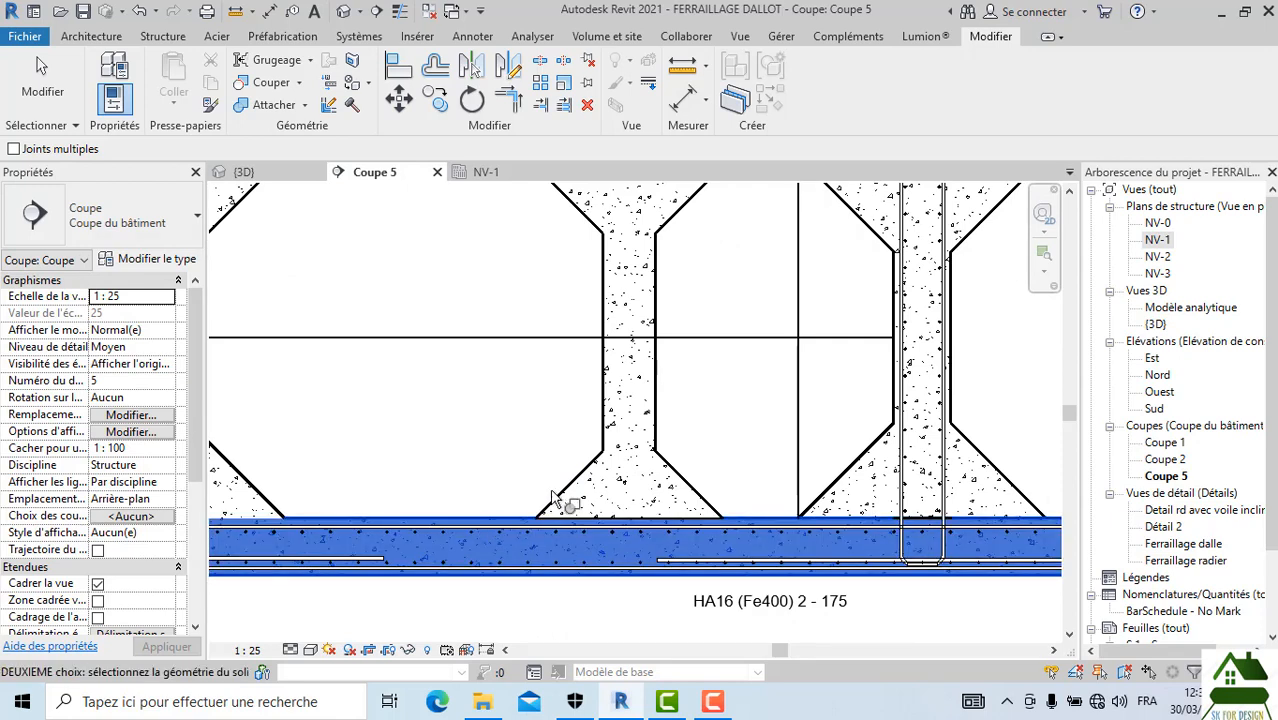
click(568, 491)
click(558, 500)
click(510, 519)
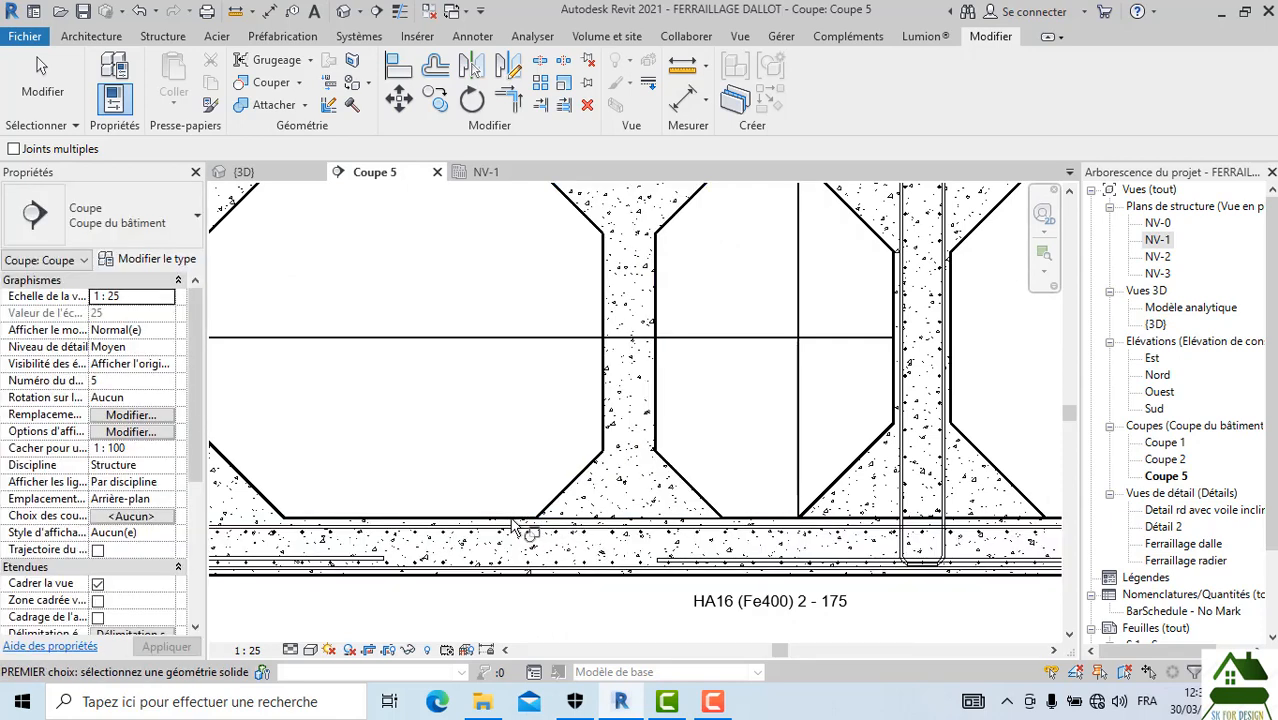
Step: Delete the leftover detail lines around the intermediate wall's lower haunches
scroll(492, 484, down, 1)
scroll(522, 470, down, 3)
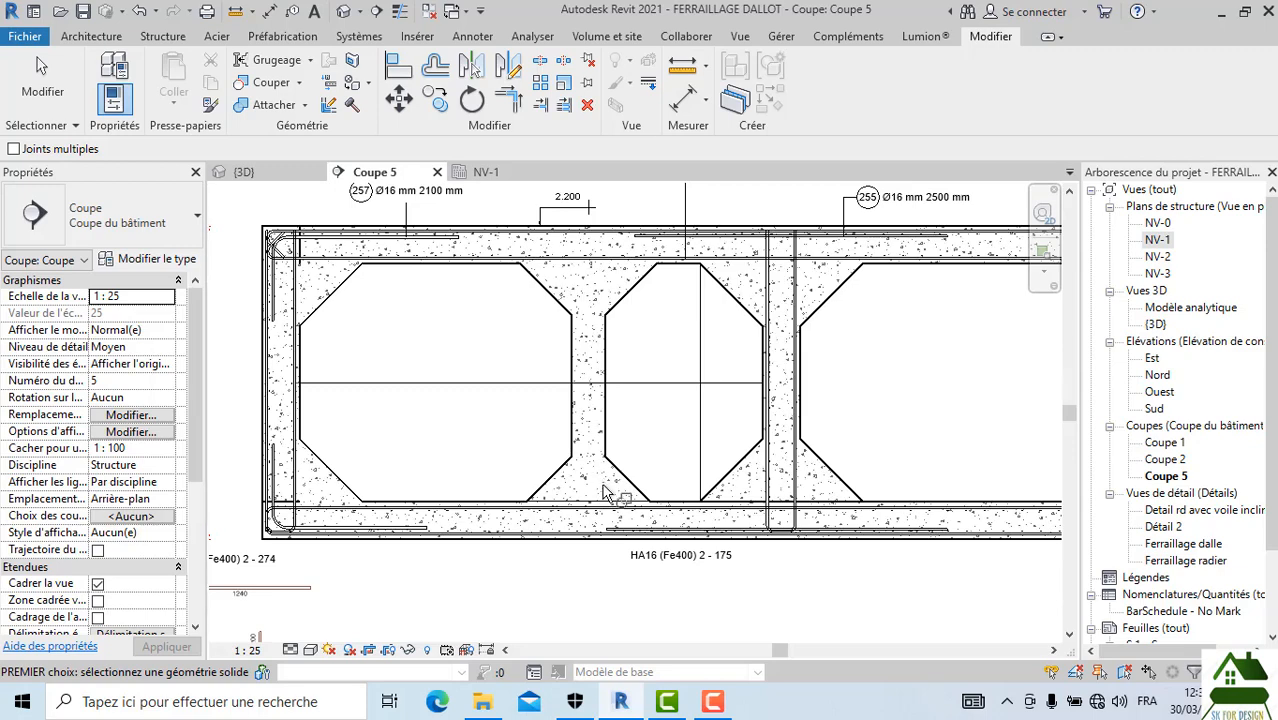
scroll(614, 505, up, 4)
key(Escape)
scroll(652, 446, up, 2)
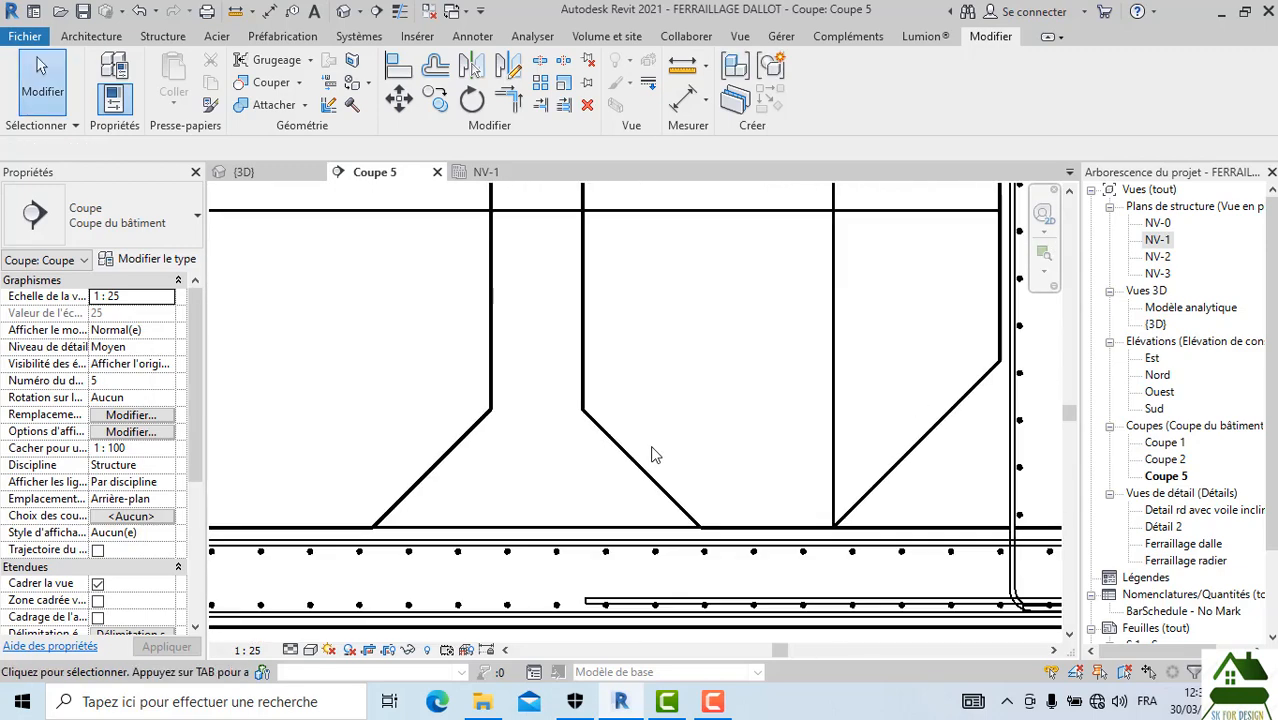
click(643, 477)
key(Delete)
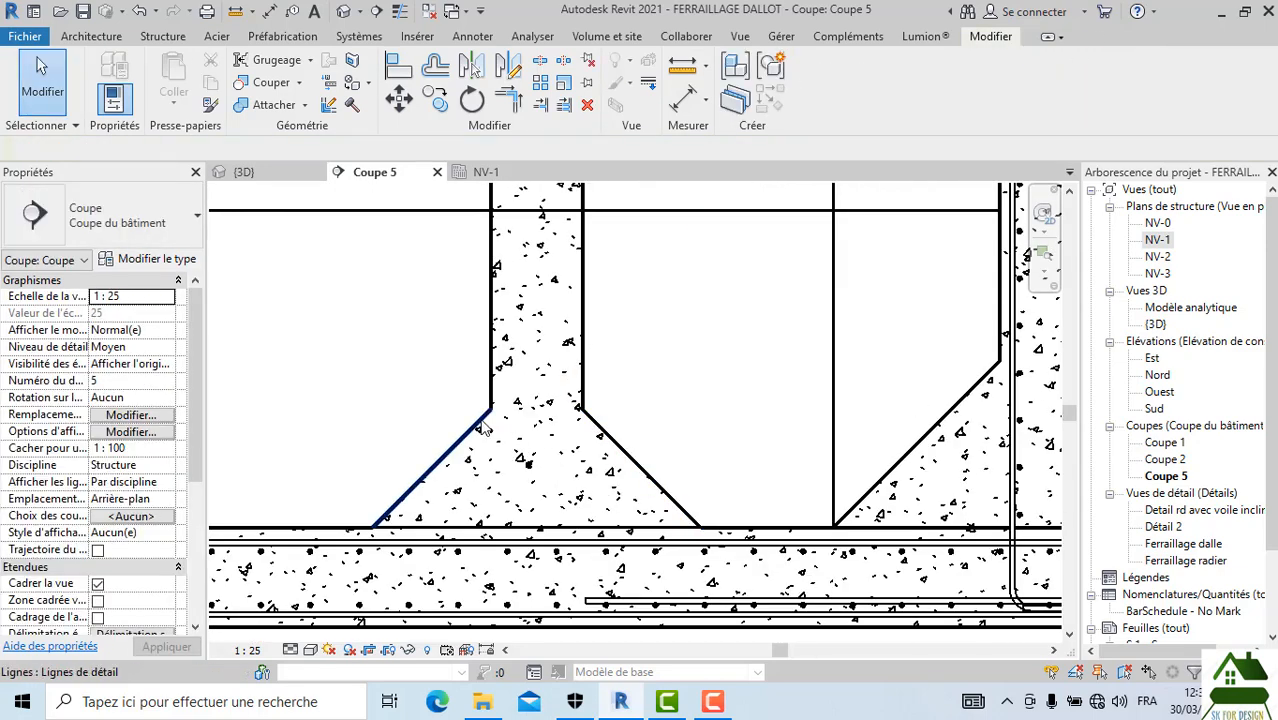
click(478, 423)
key(Escape)
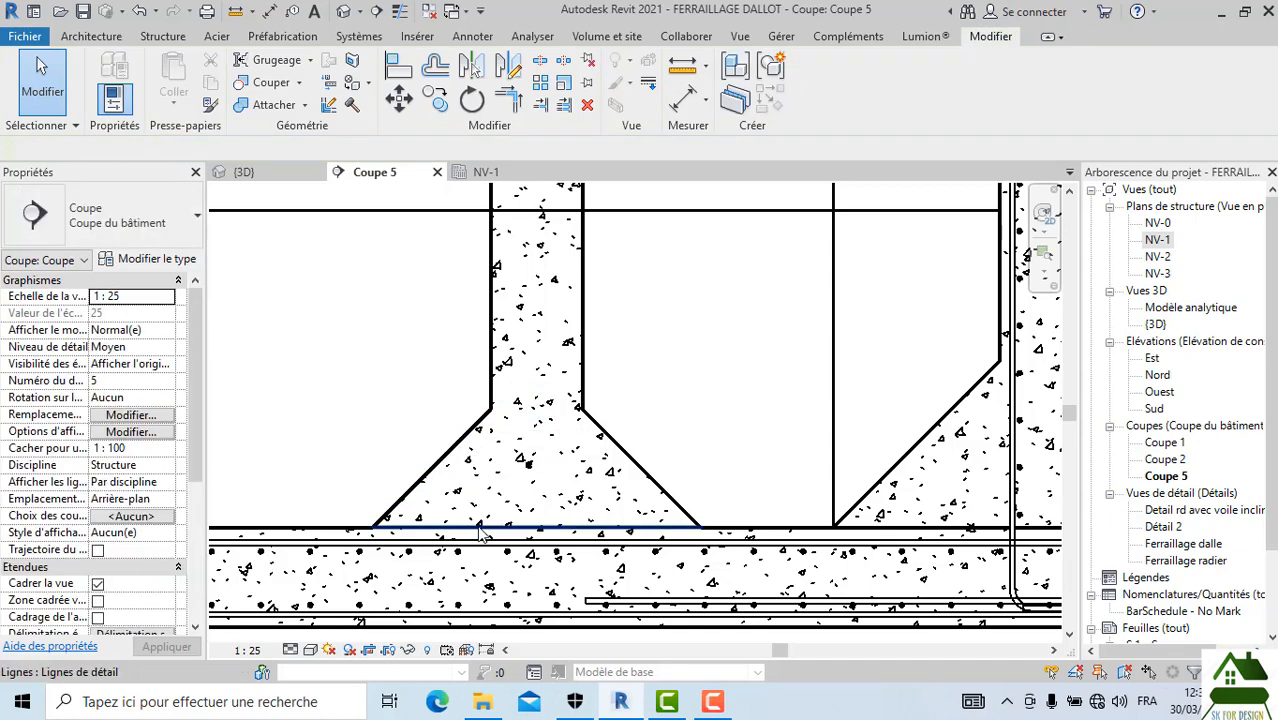
click(660, 418)
key(Escape)
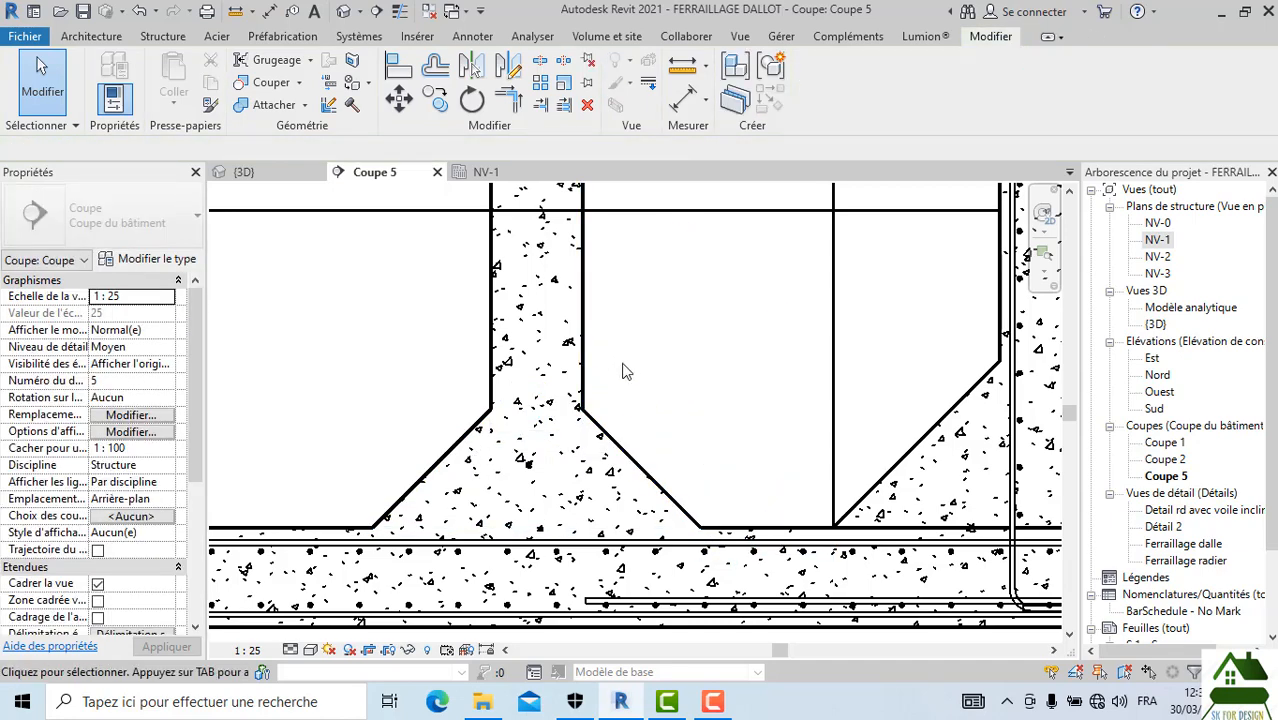
Step: Check the joined section, then examine the culvert's cells, walls and haunches from the front in the {3D} view
middle_drag(622, 371, 604, 480)
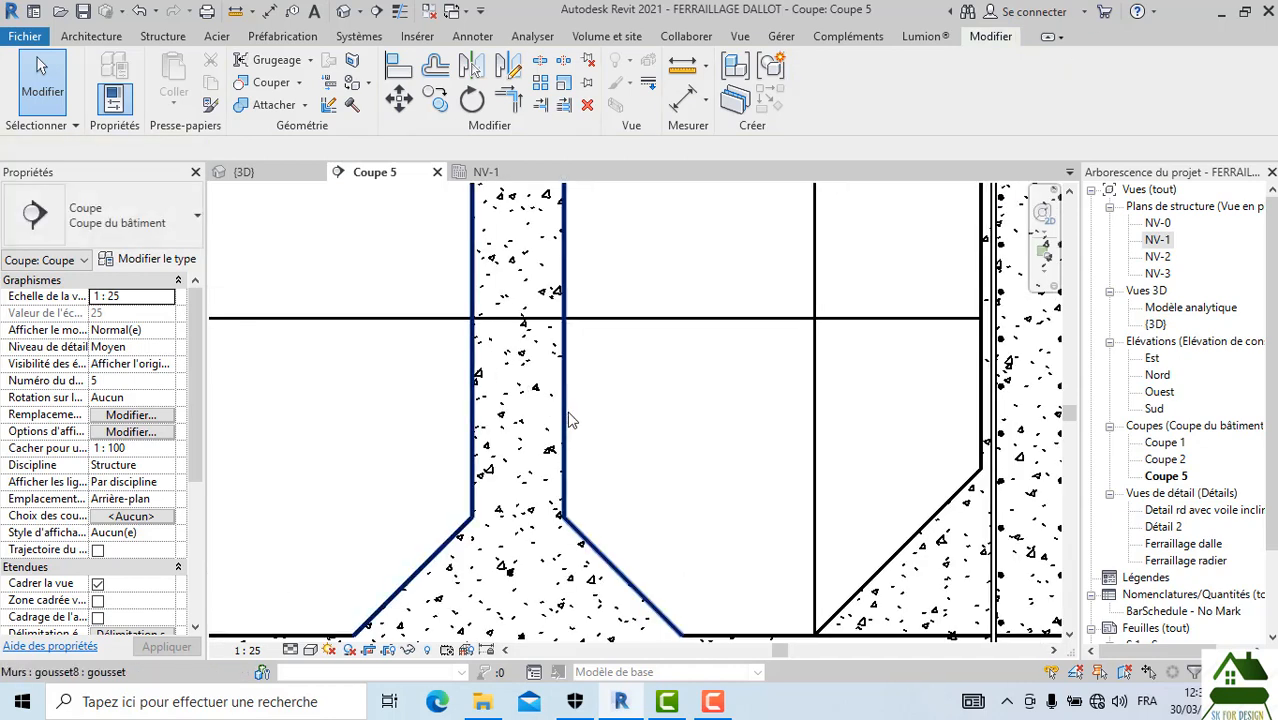
scroll(608, 362, down, 5)
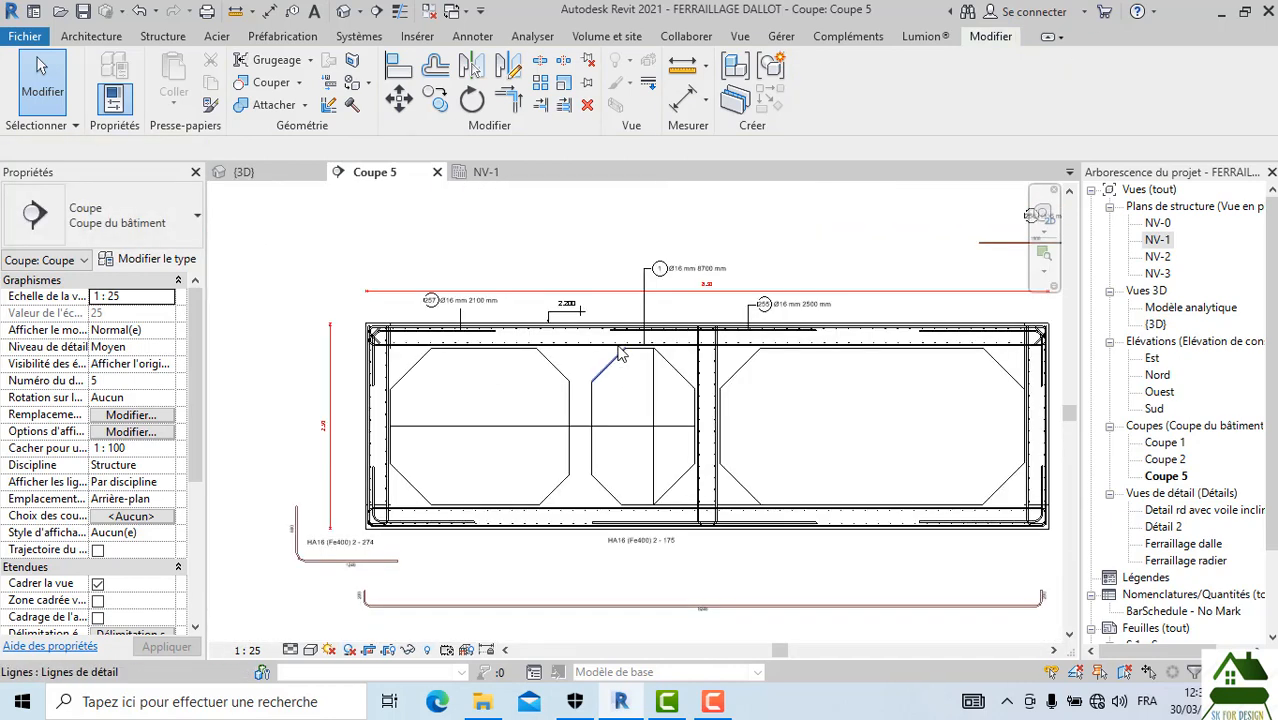
scroll(658, 452, down, 5)
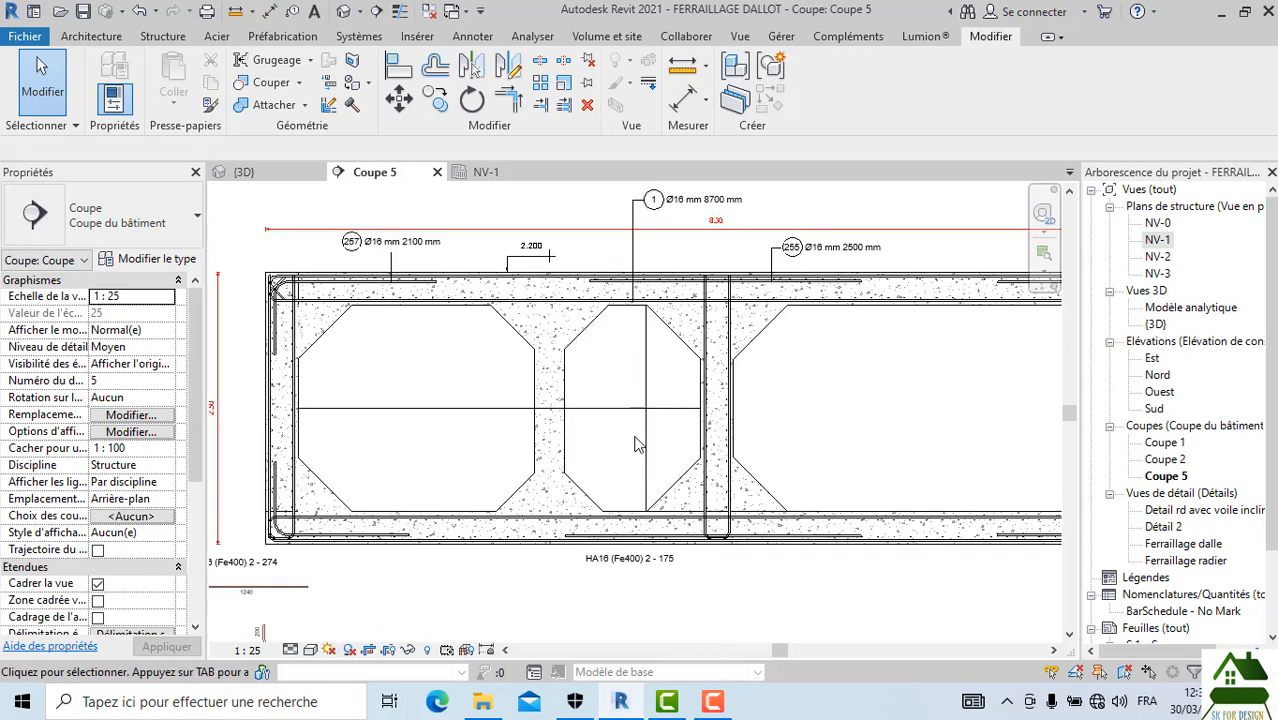
click(276, 172)
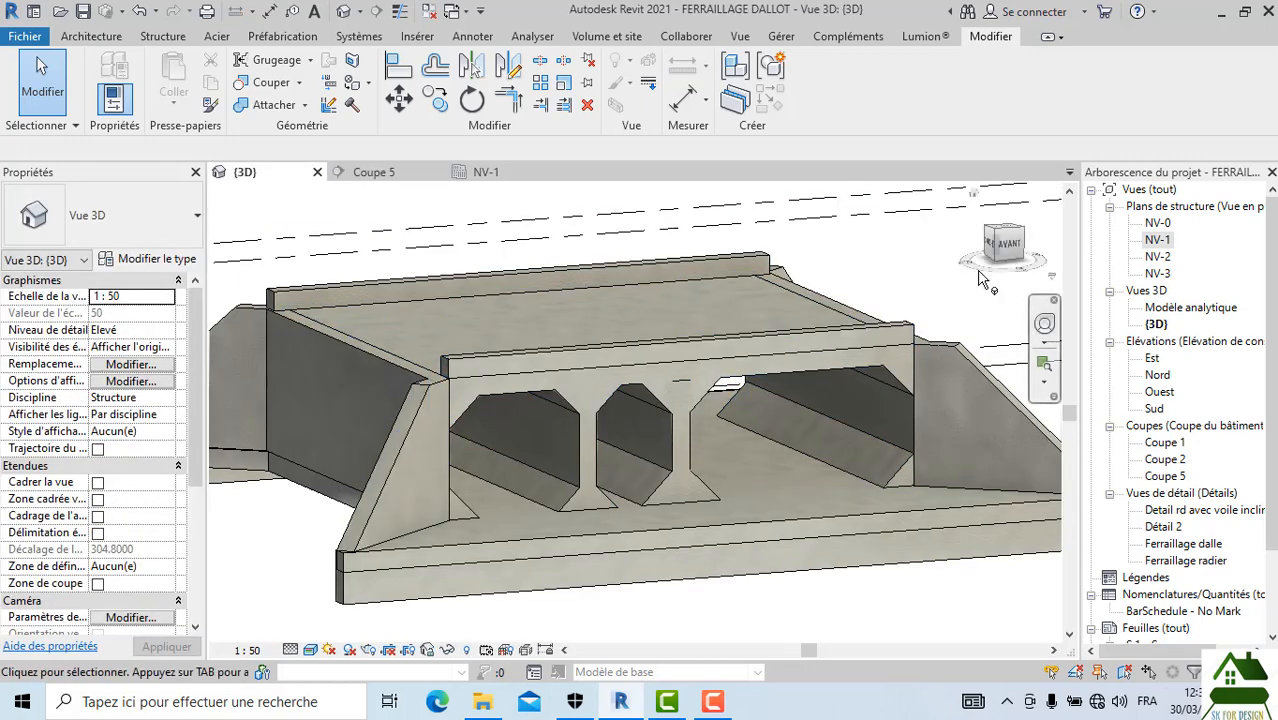
click(1006, 243)
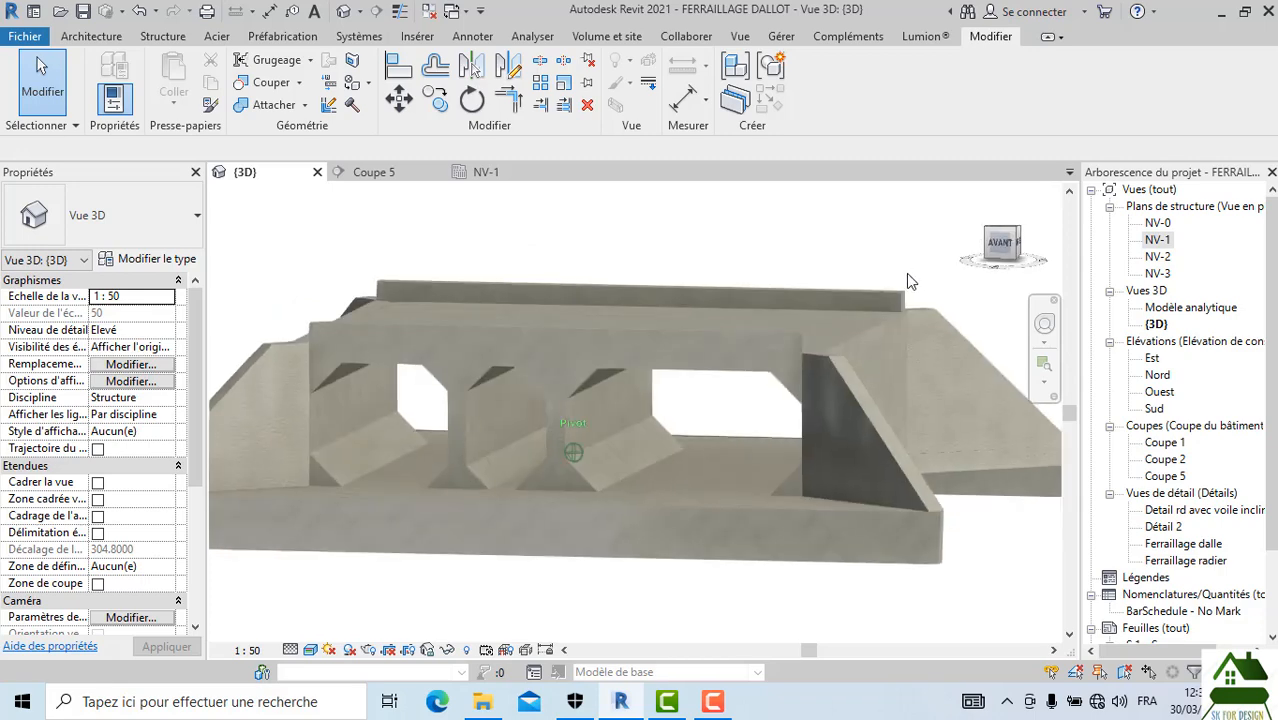
drag(1001, 250, 1037, 316)
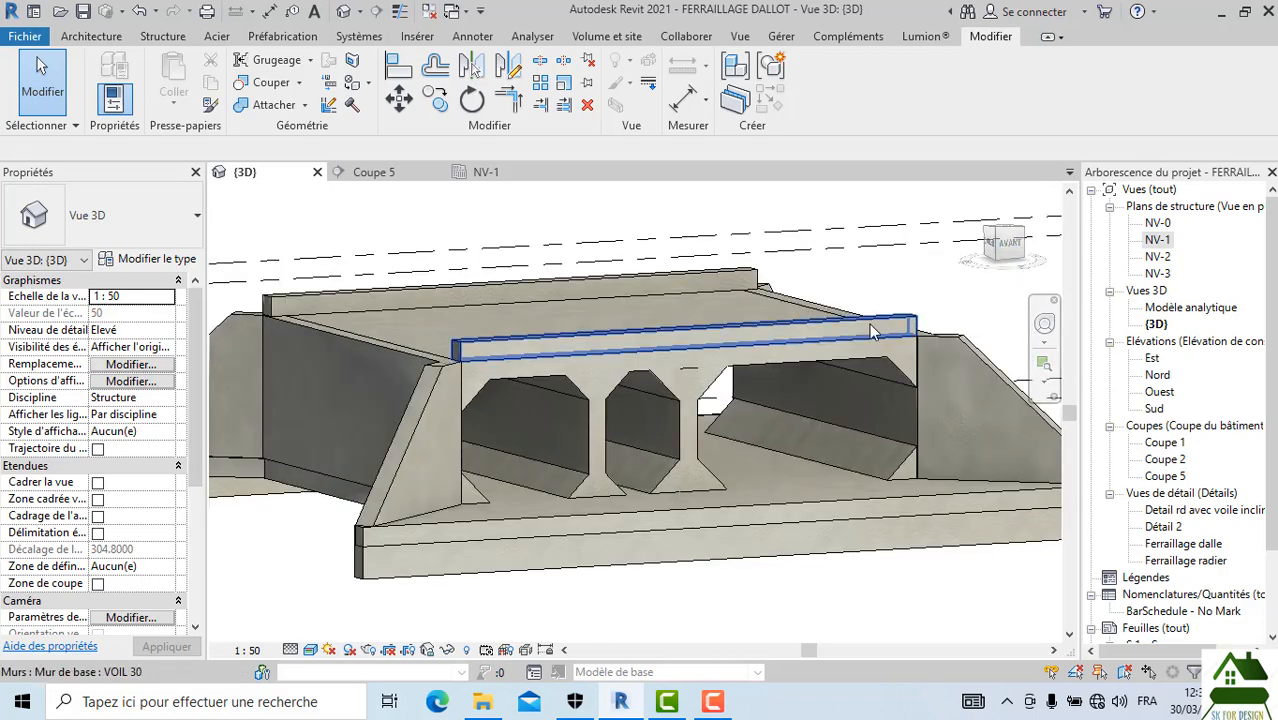
scroll(677, 414, up, 2)
scroll(677, 414, up, 2)
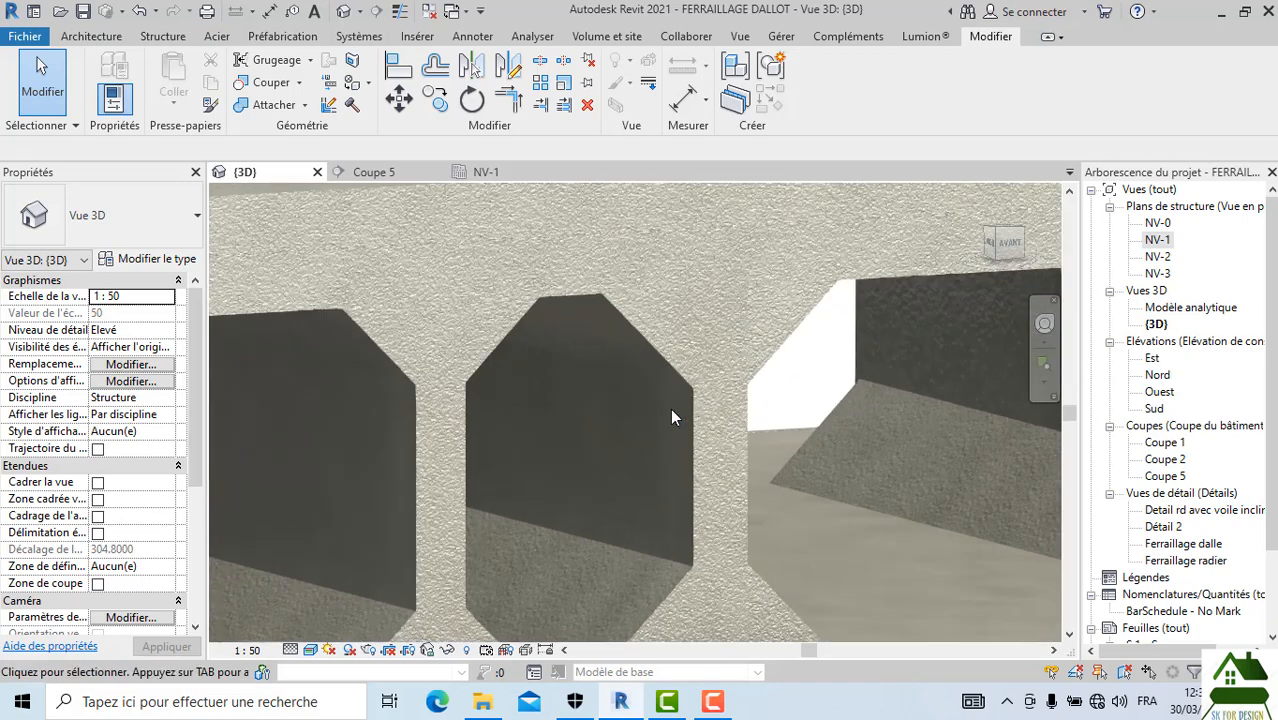
scroll(570, 474, down, 4)
Step: Open the Modèle analytique 3D view and examine the analytical walls and slabs from the front
double_click(1190, 308)
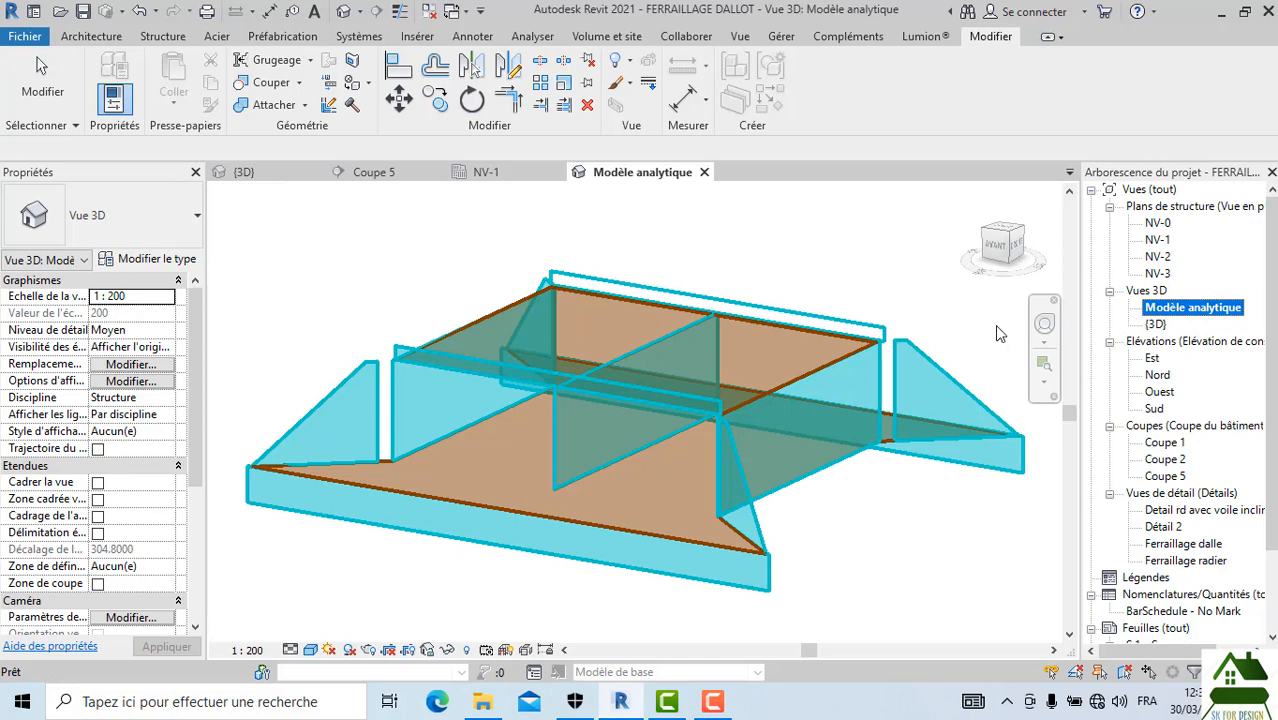
click(996, 247)
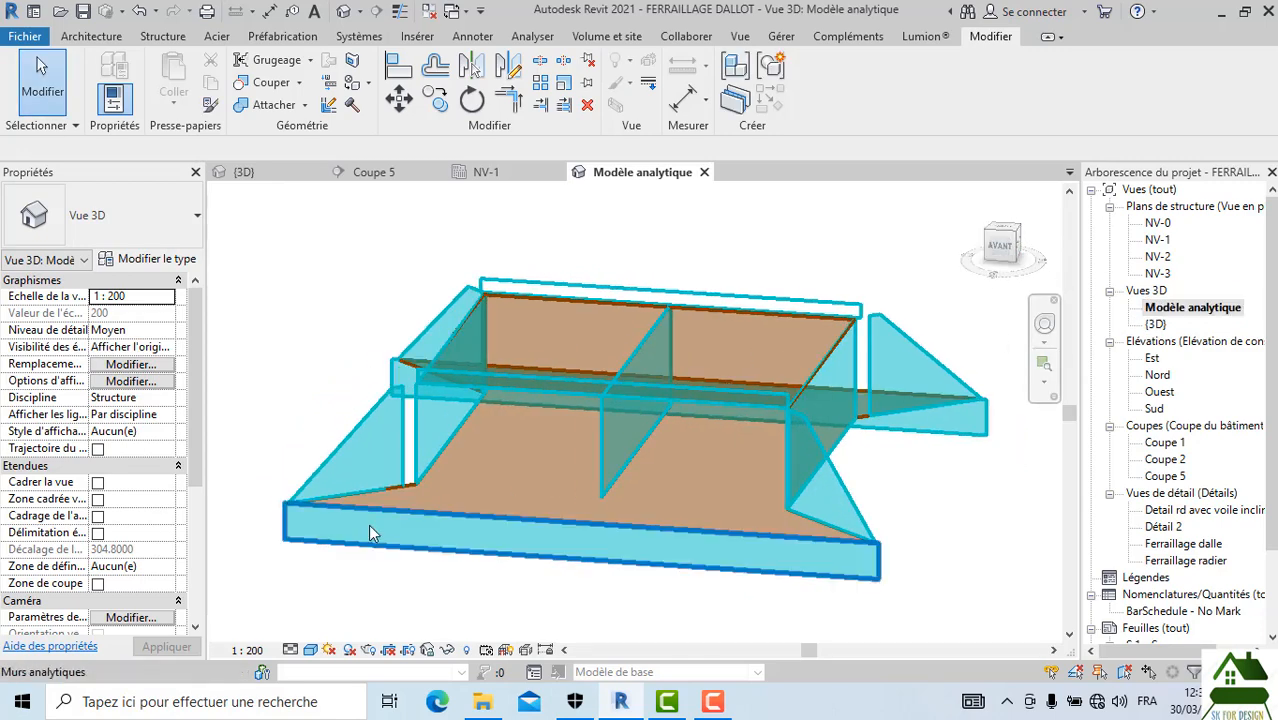
scroll(369, 529, up, 3)
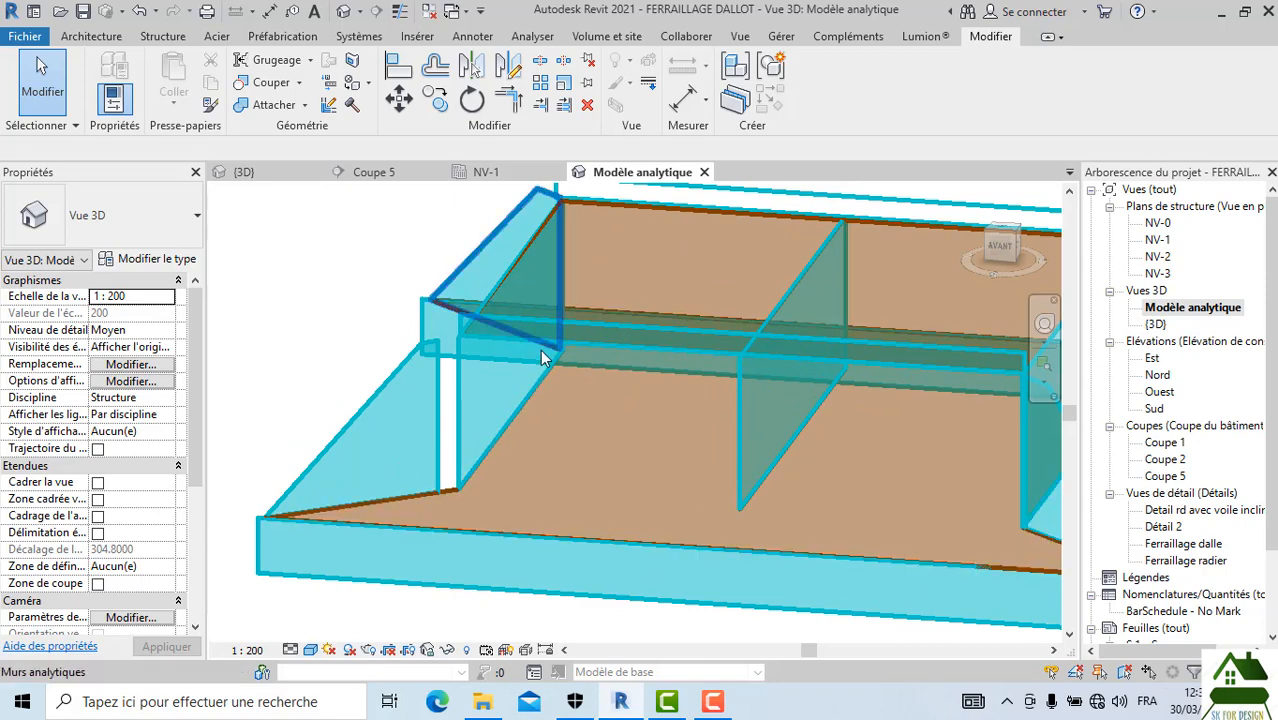
Step: Try aligning the analytical side wall with the adjacent wing wall using the wall adjustment tool, then undo the adjustment
click(460, 435)
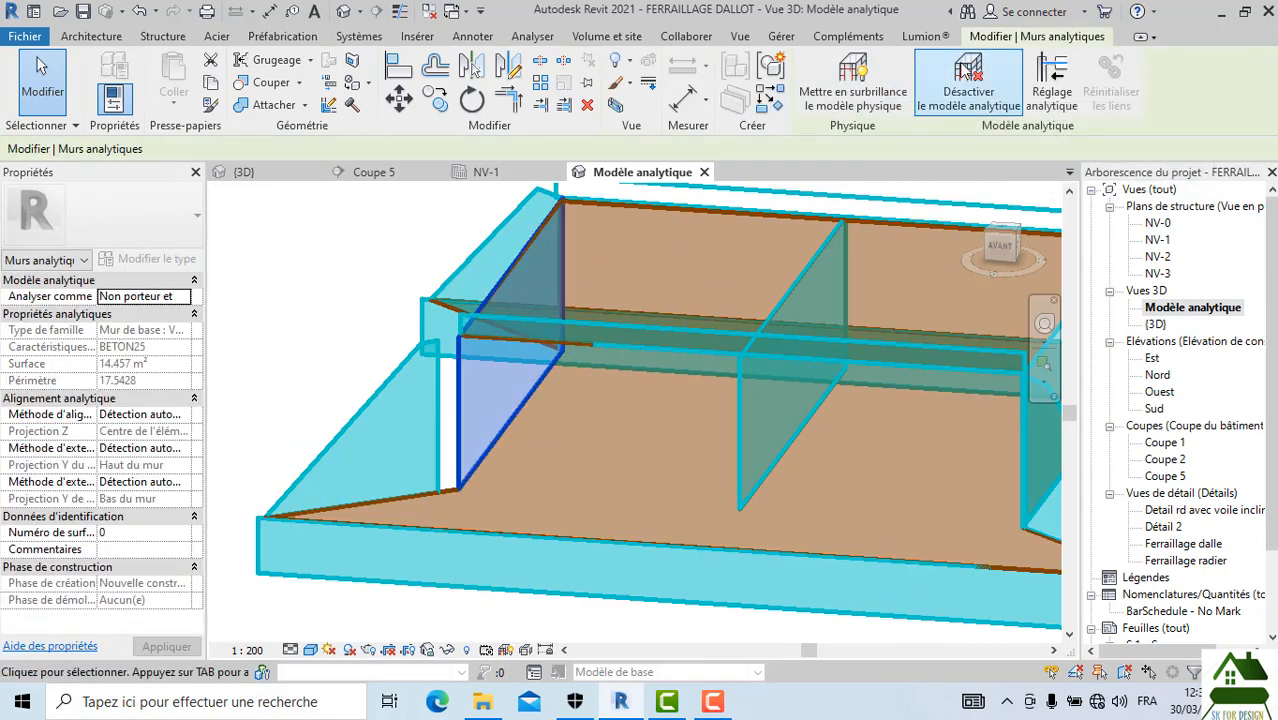
click(1051, 85)
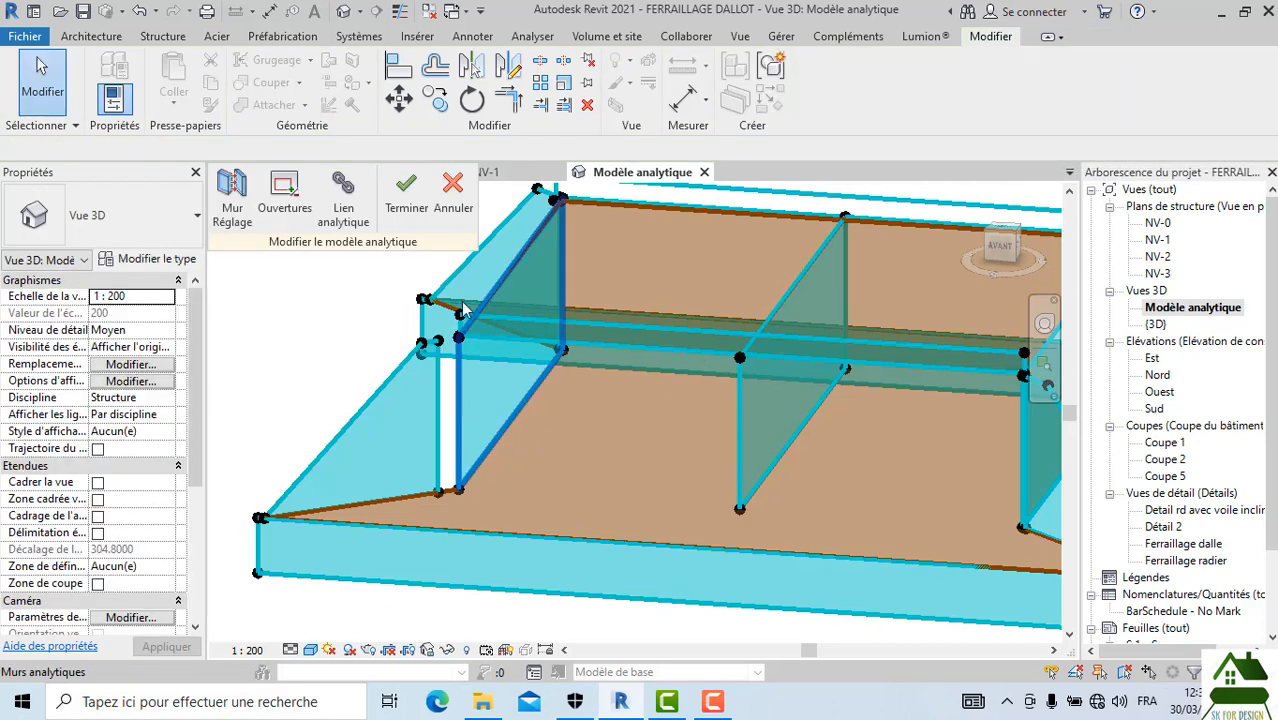
click(232, 197)
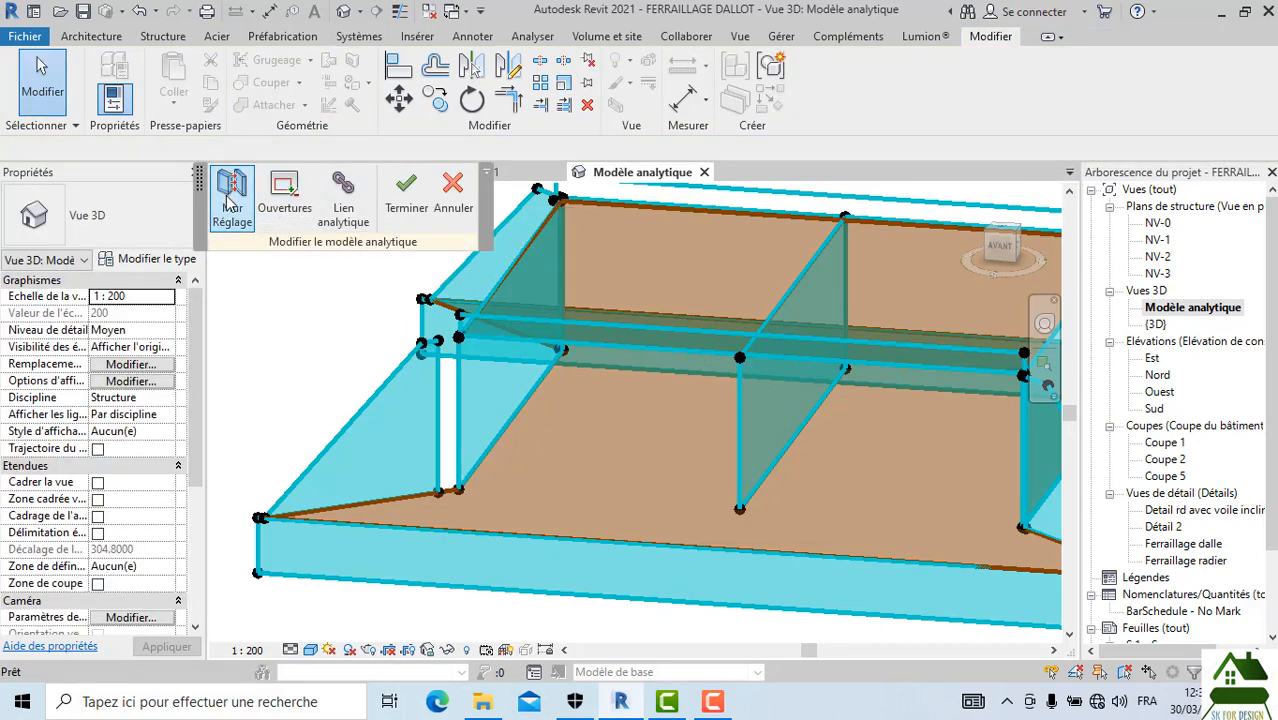
click(446, 426)
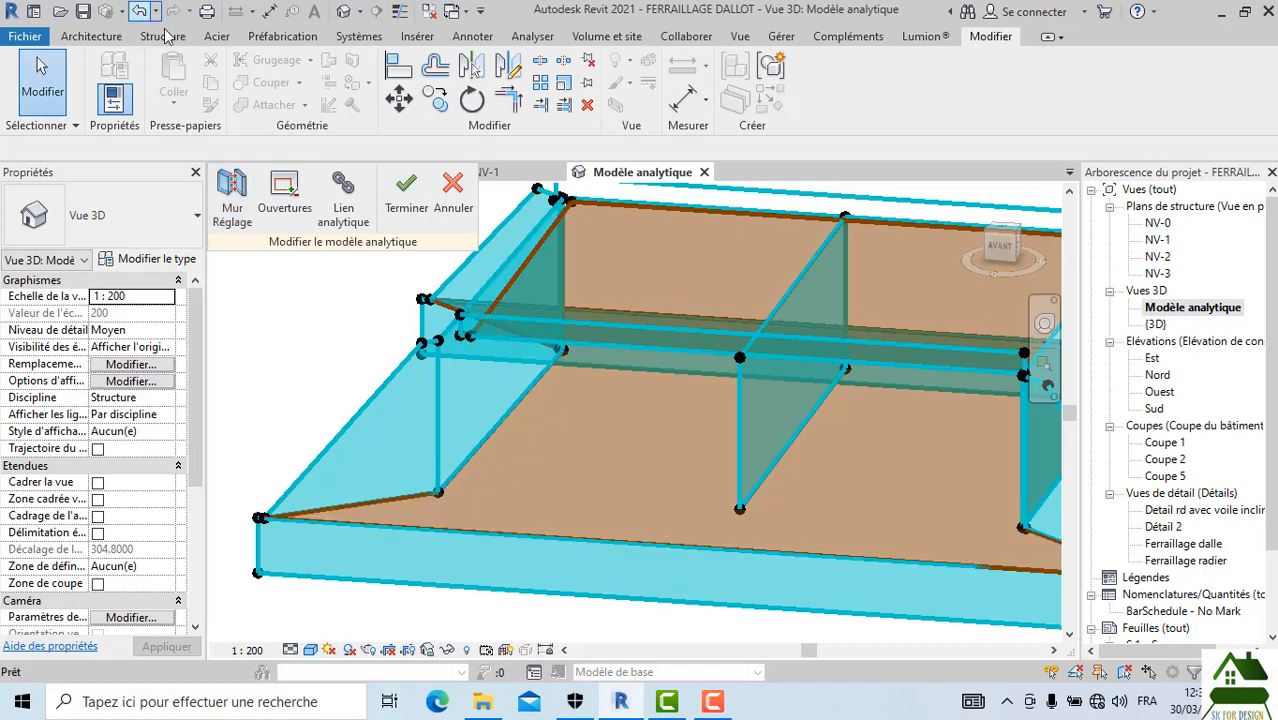
click(140, 12)
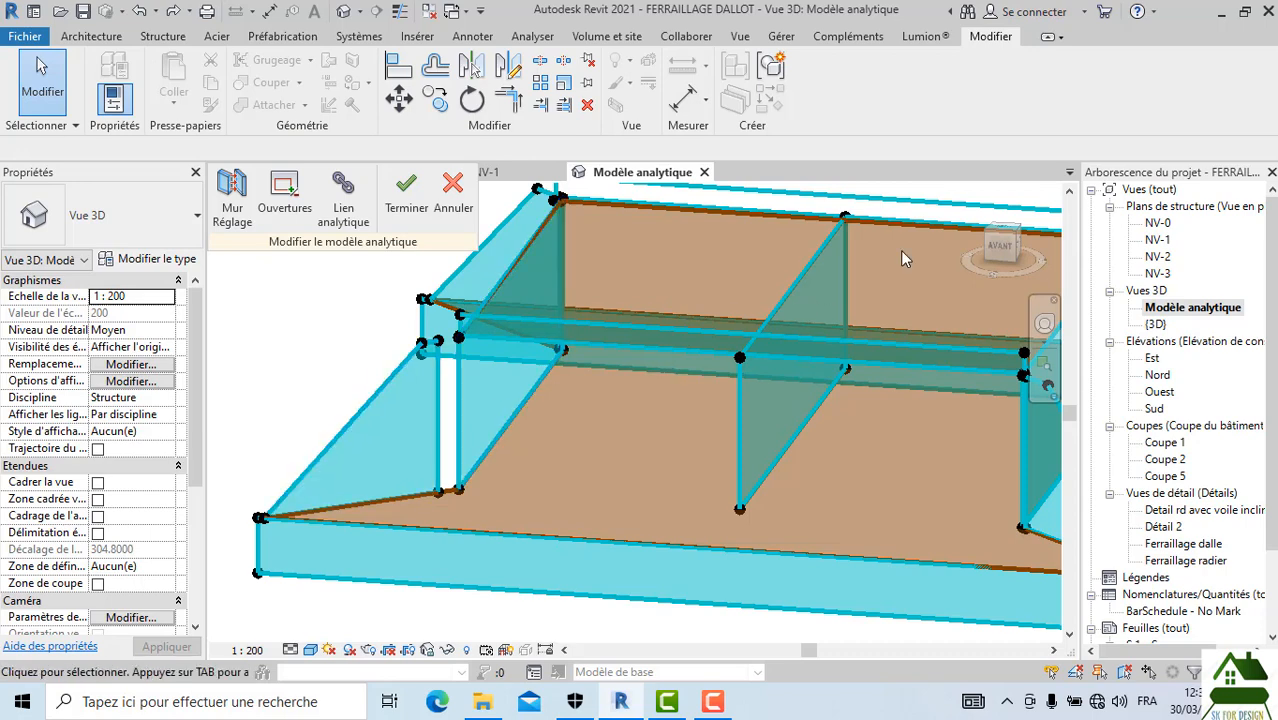
Step: Examine the analytical model from the side and rear, including the gap between the side wall and wing wall
shift+middle_drag(903, 259, 390, 245)
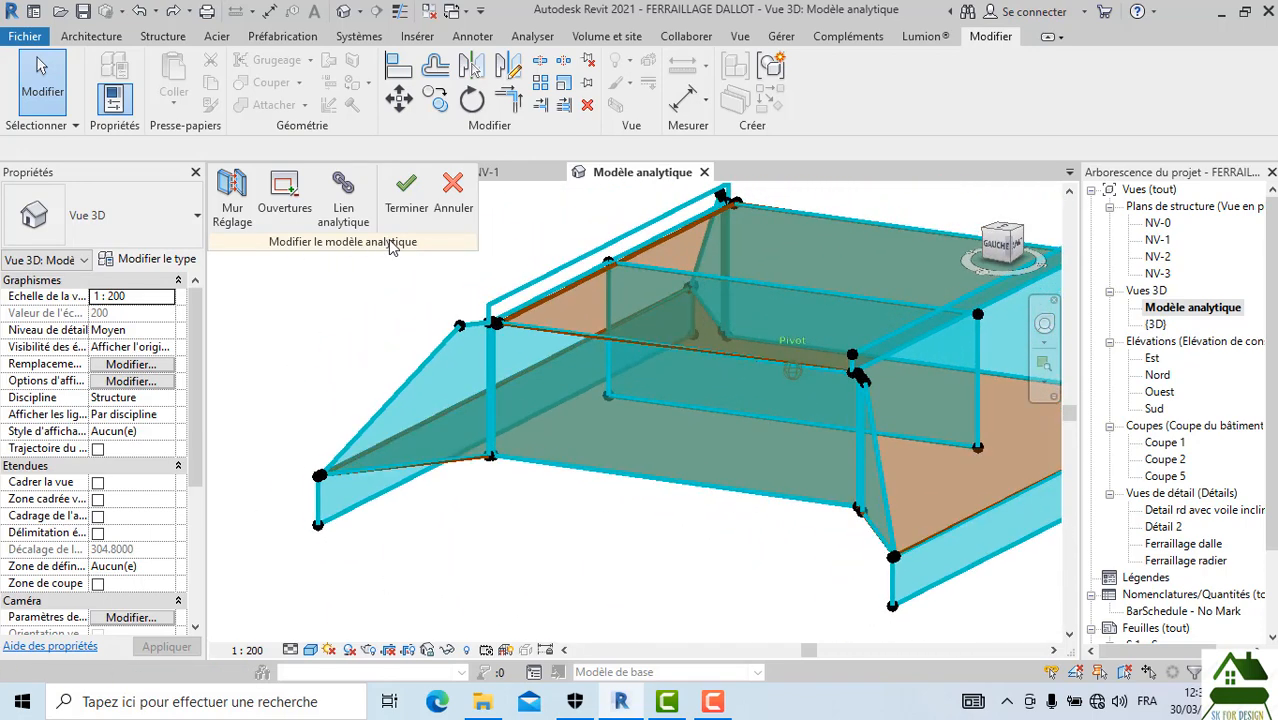
middle_drag(869, 325, 640, 297)
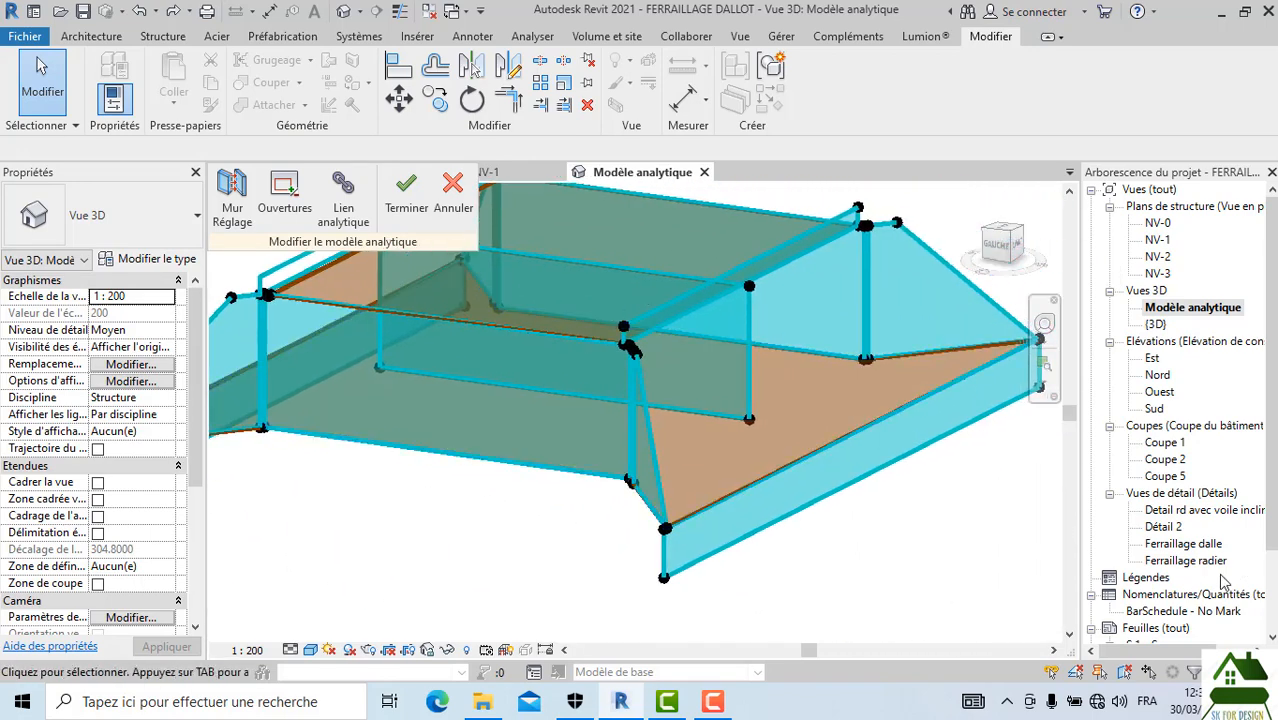
scroll(1177, 543, down, 1)
mouse_move(1004, 256)
mouse_down()
mouse_move(1024, 272)
mouse_move(1057, 267)
mouse_up()
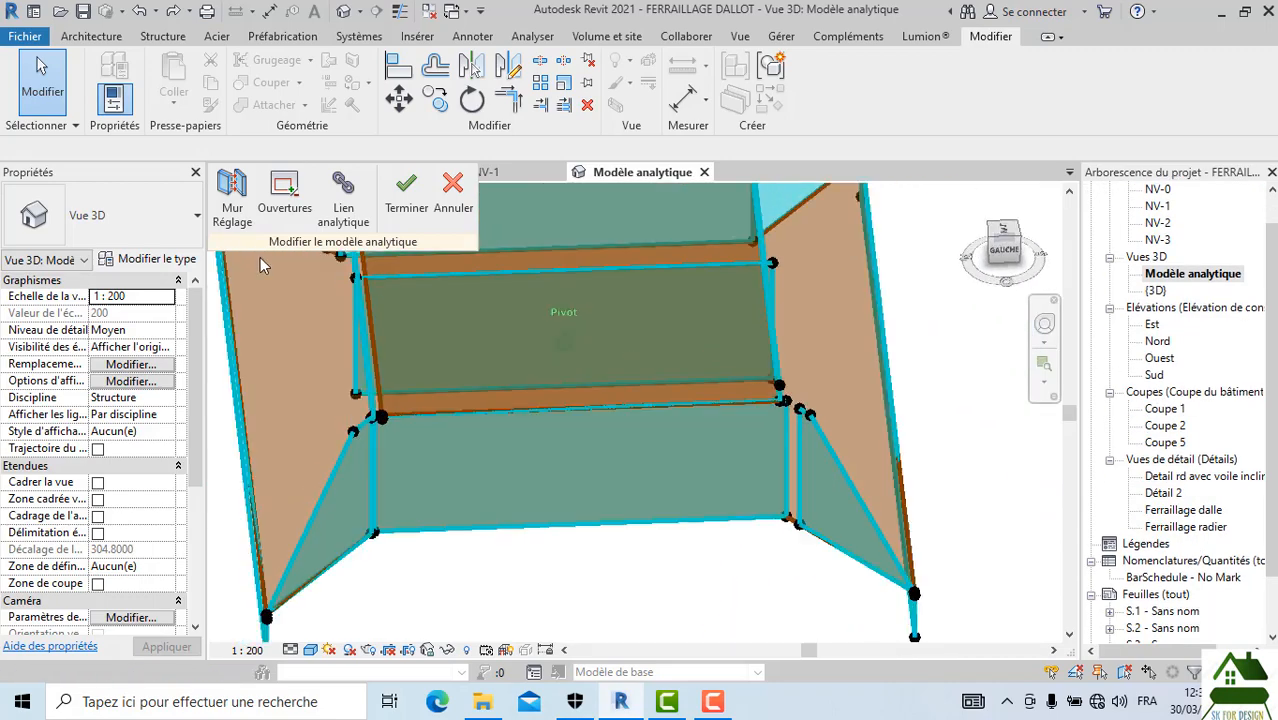
shift+middle_drag(260, 263, 565, 338)
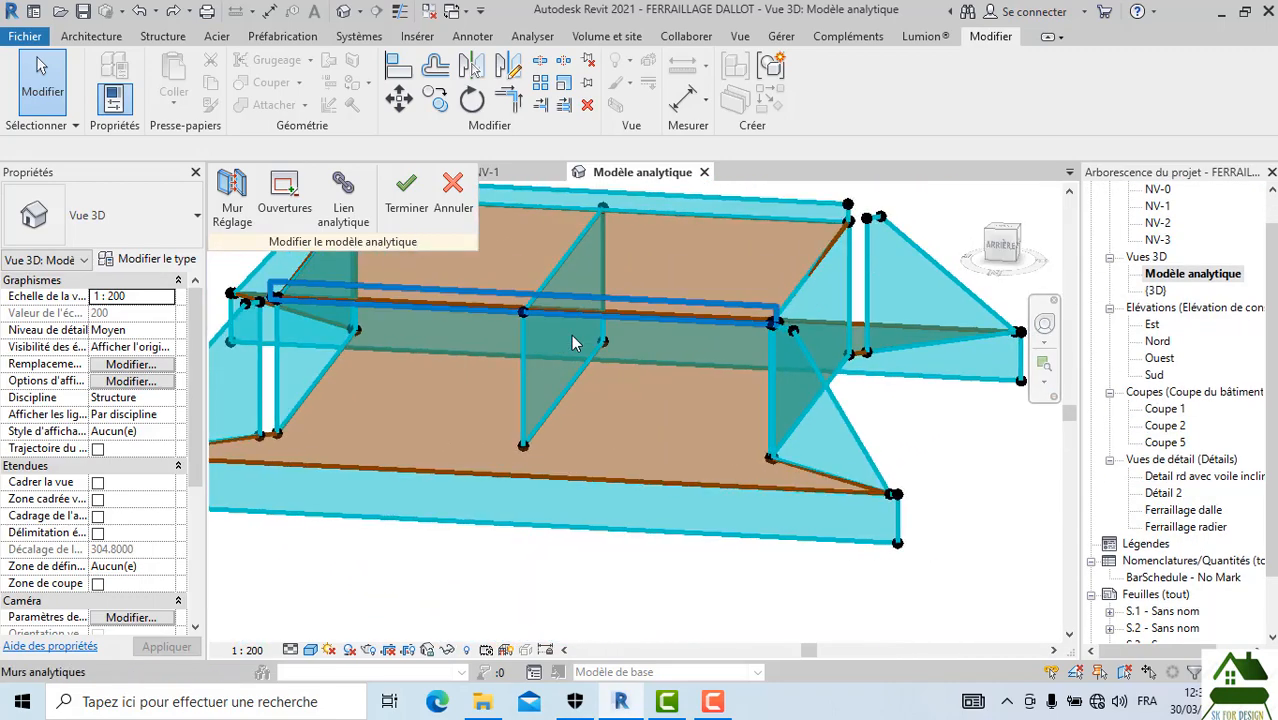
scroll(266, 437, up, 5)
middle_drag(352, 463, 550, 559)
scroll(578, 462, down, 2)
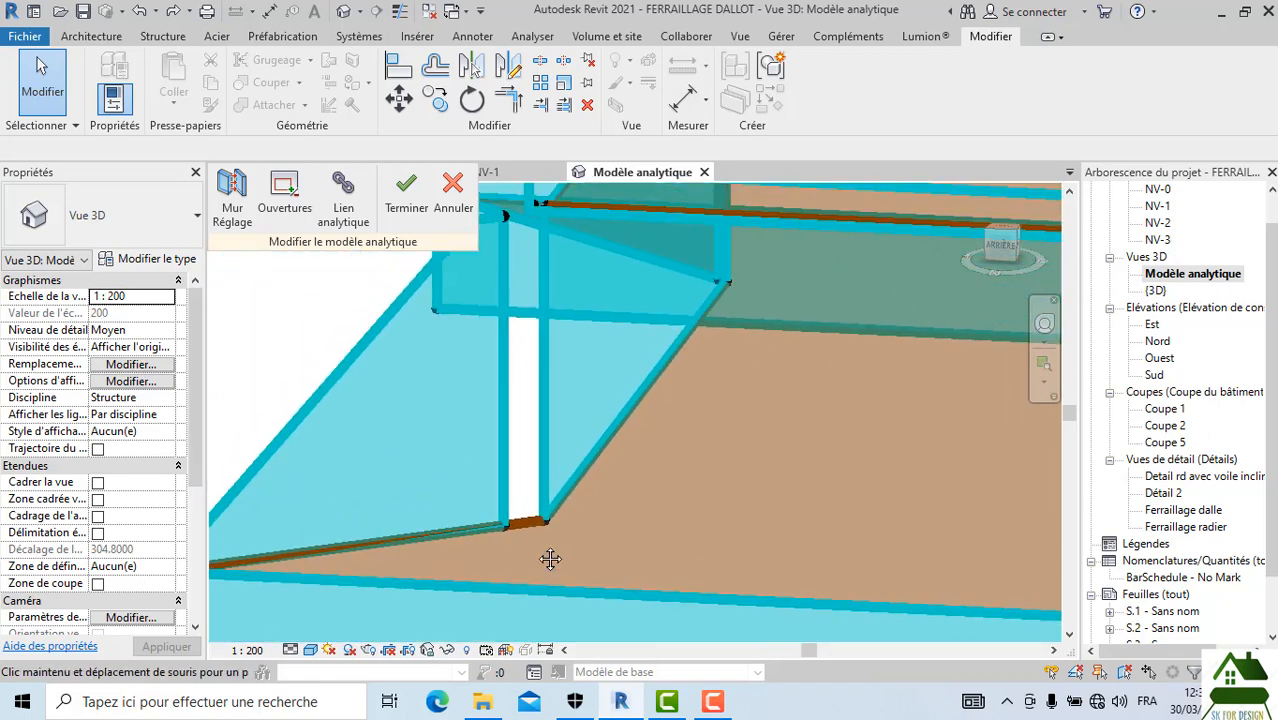
Step: Adjust the rear analytical side wall to align with the vertical edge of the adjacent wing wall
click(508, 528)
scroll(505, 525, up, 3)
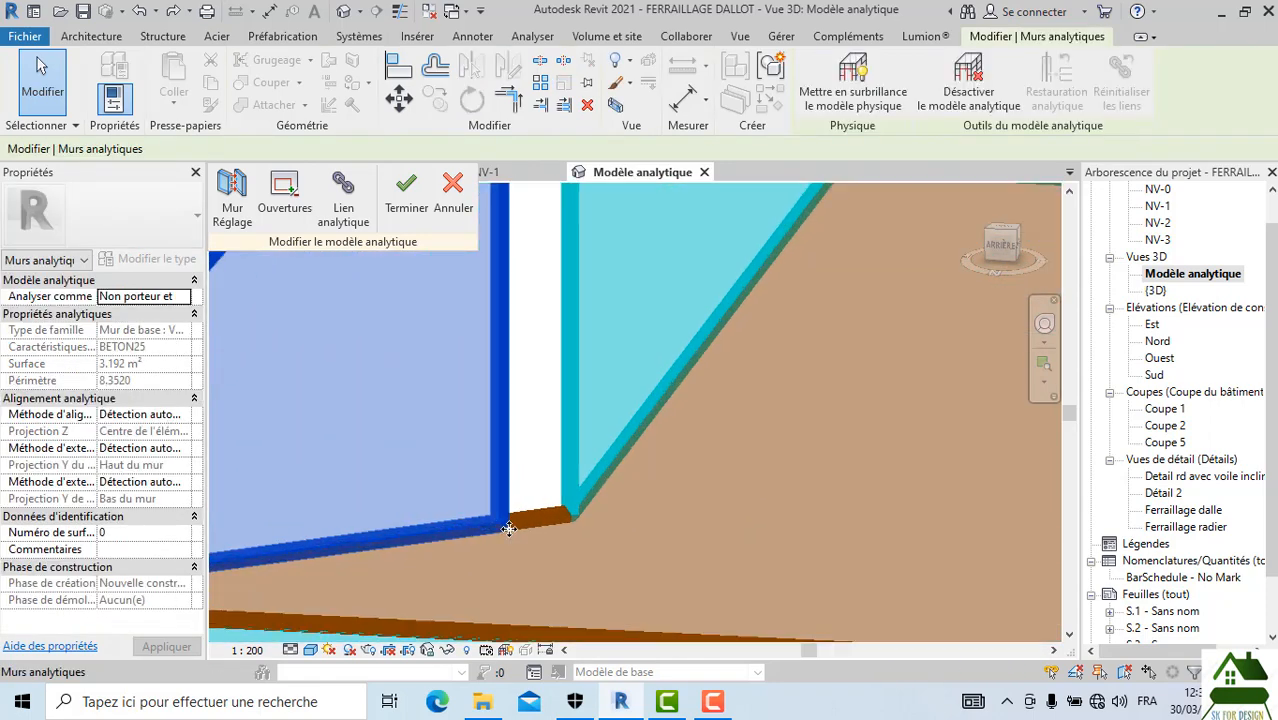
scroll(480, 598, down, 2)
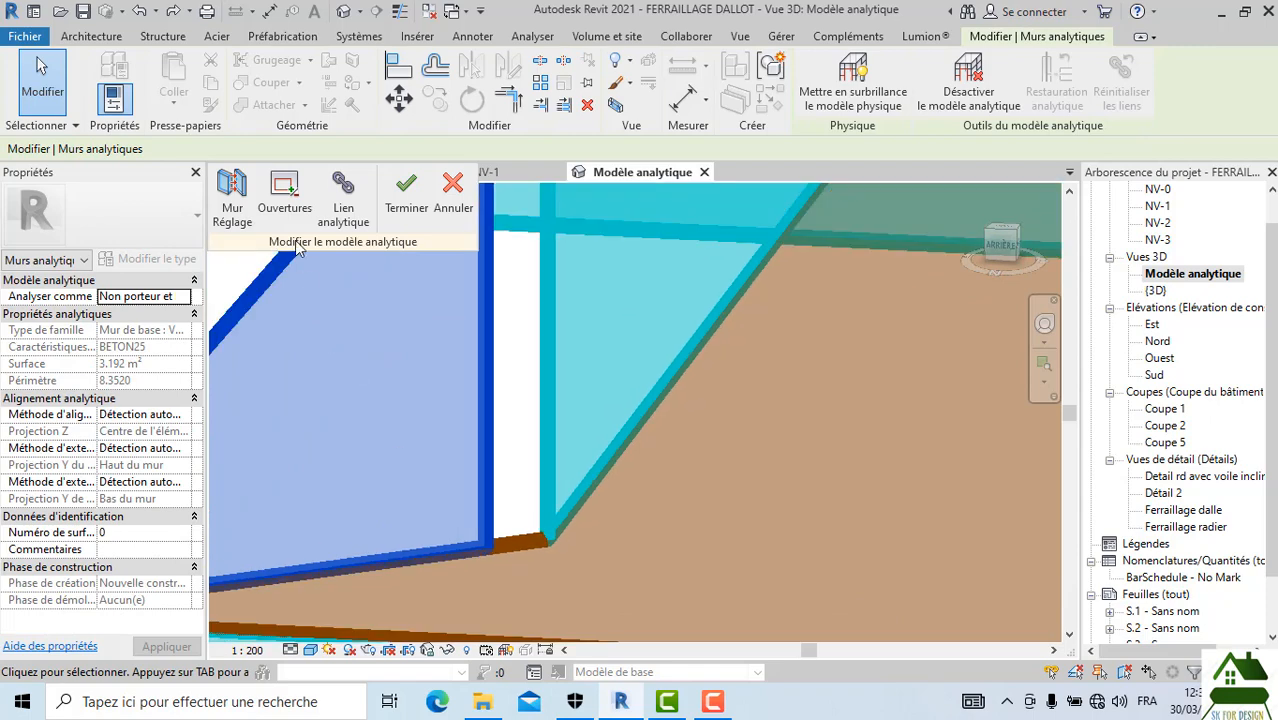
click(232, 196)
middle_drag(663, 487, 678, 521)
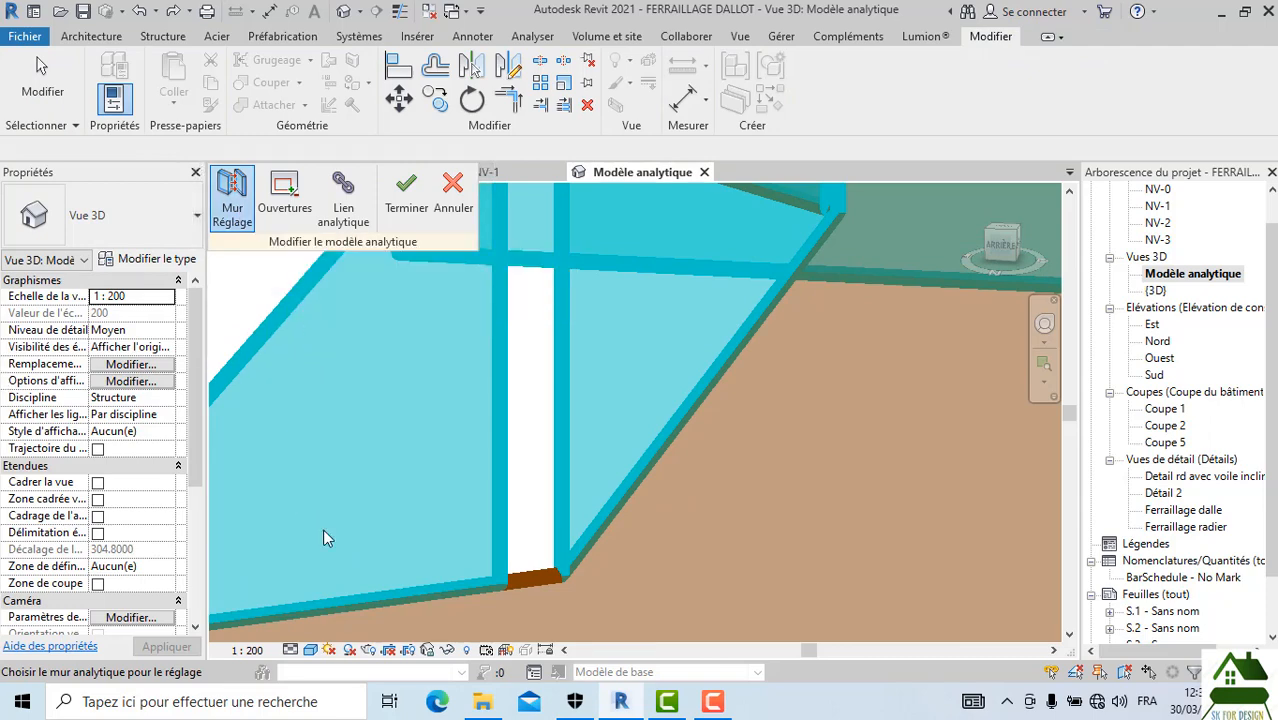
scroll(541, 557, down, 2)
click(557, 515)
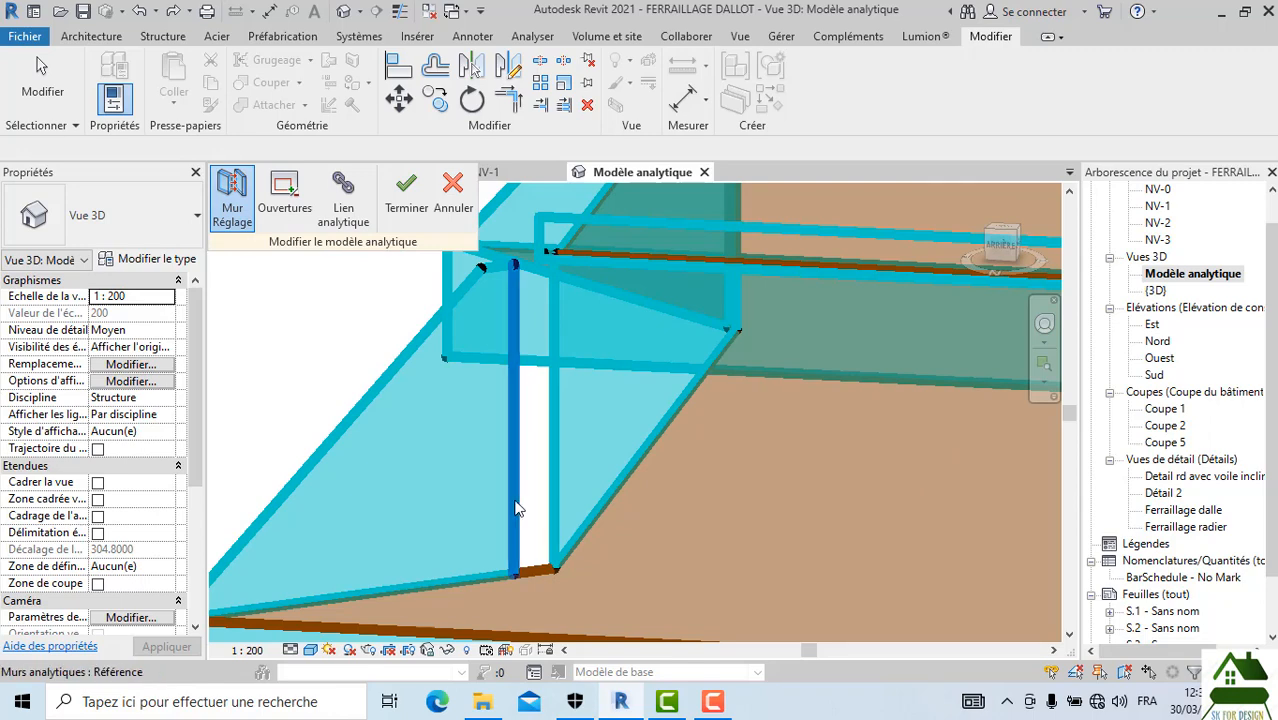
click(516, 504)
Step: Extend the analytical top slab by moving its two side corner nodes onto the adjusted side wall's corners
scroll(717, 436, down, 2)
middle_drag(664, 388, 576, 546)
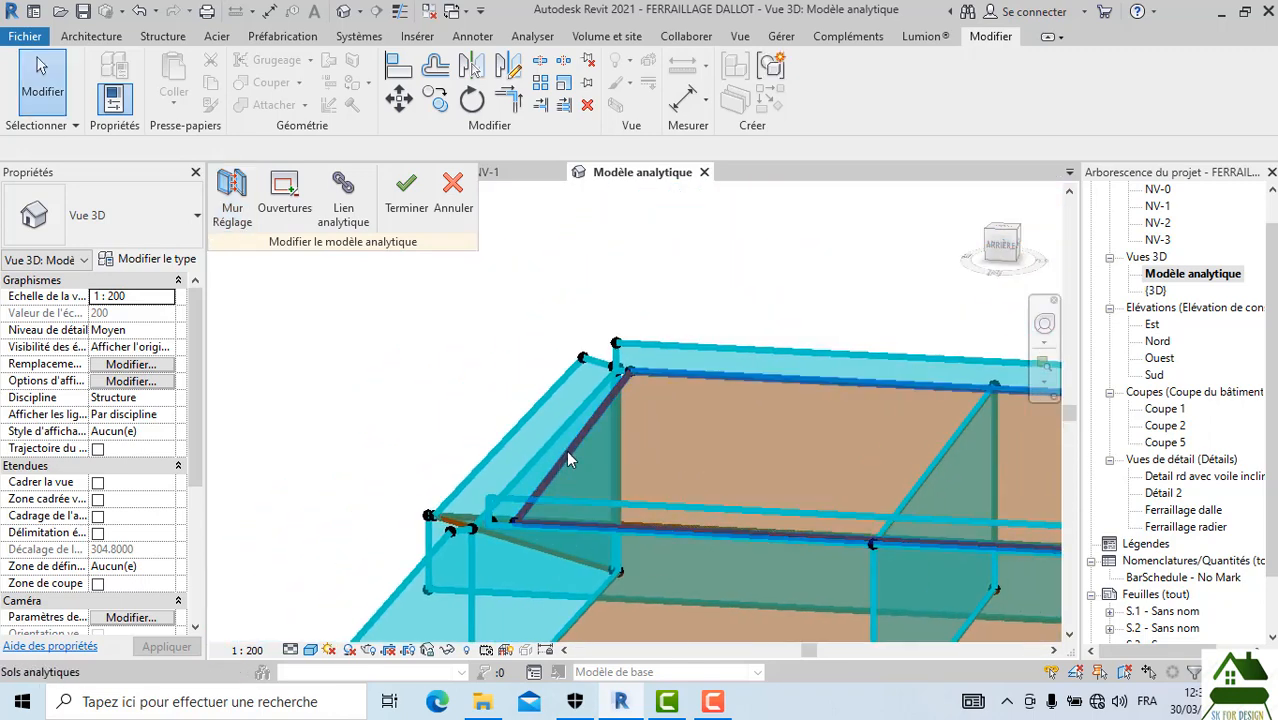
click(566, 452)
scroll(513, 527, up, 1)
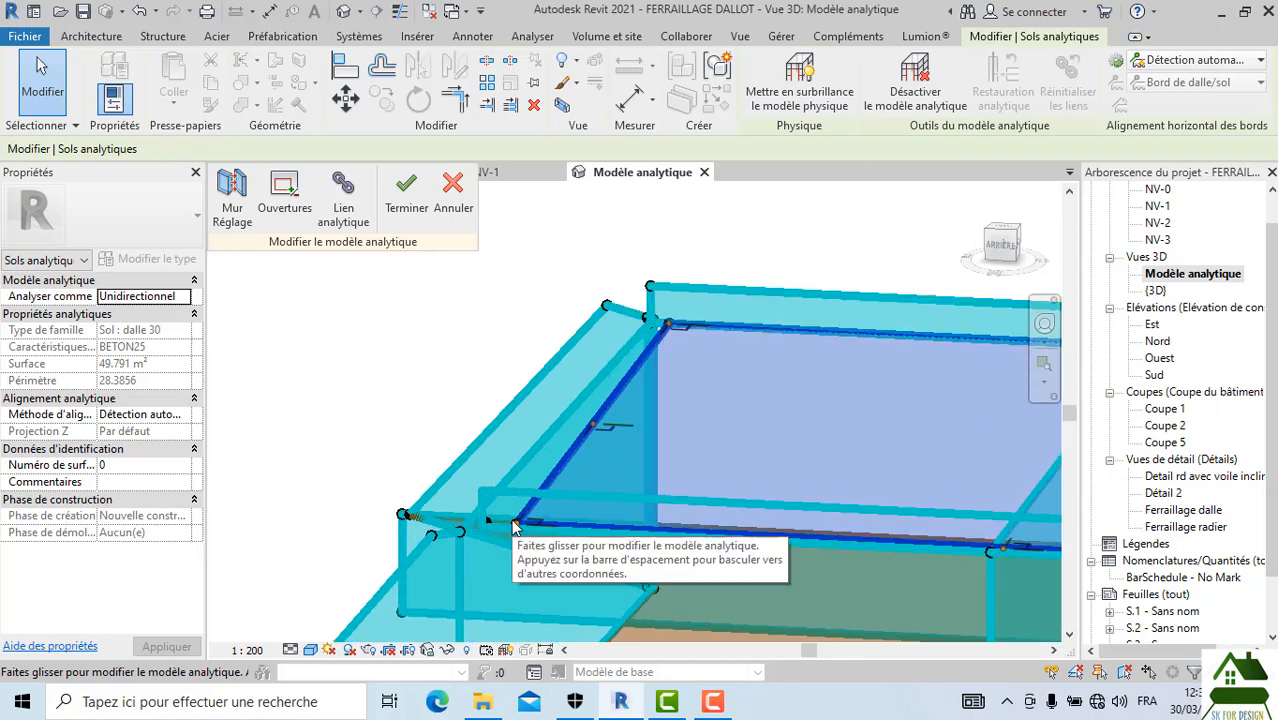
drag(512, 527, 468, 528)
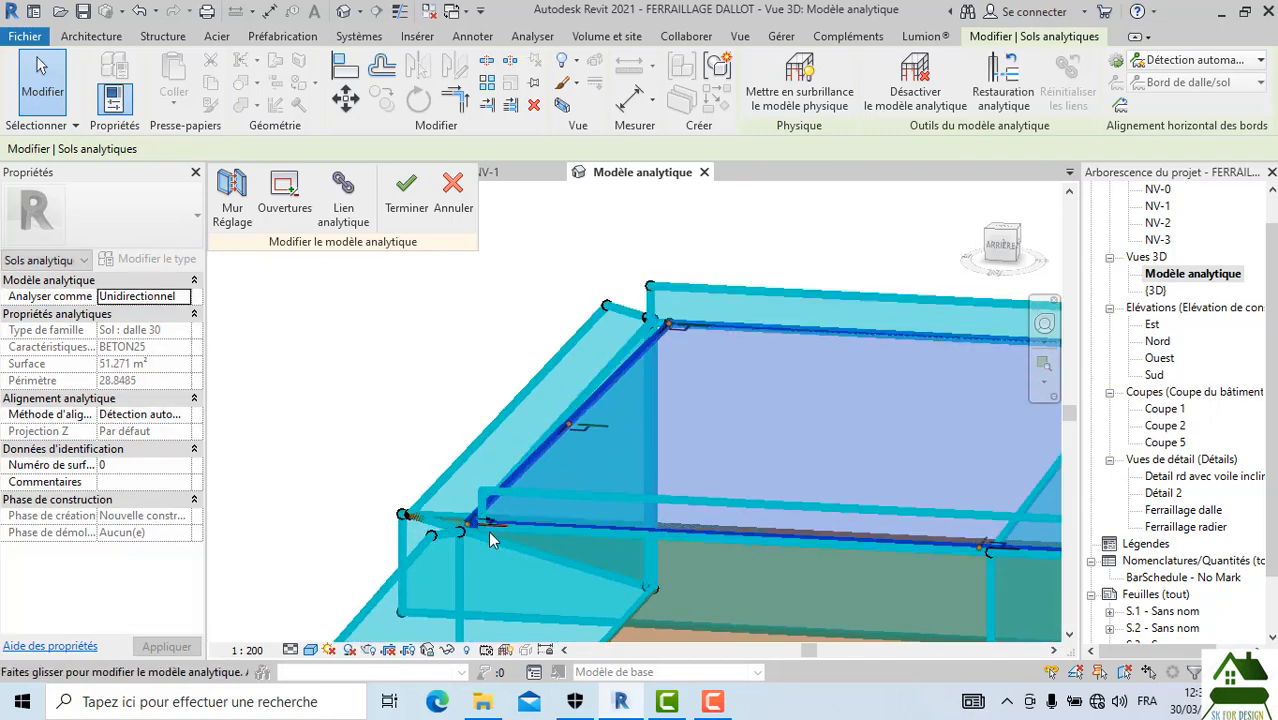
scroll(670, 328, up, 1)
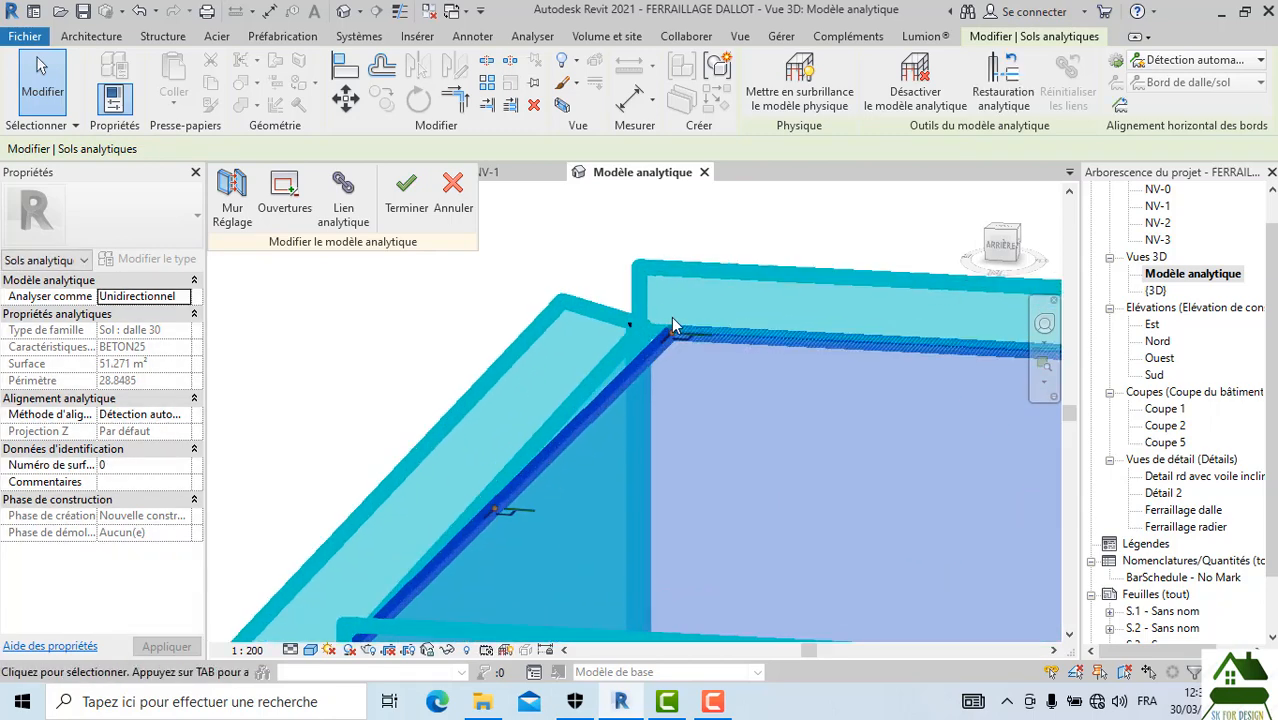
drag(670, 342, 641, 333)
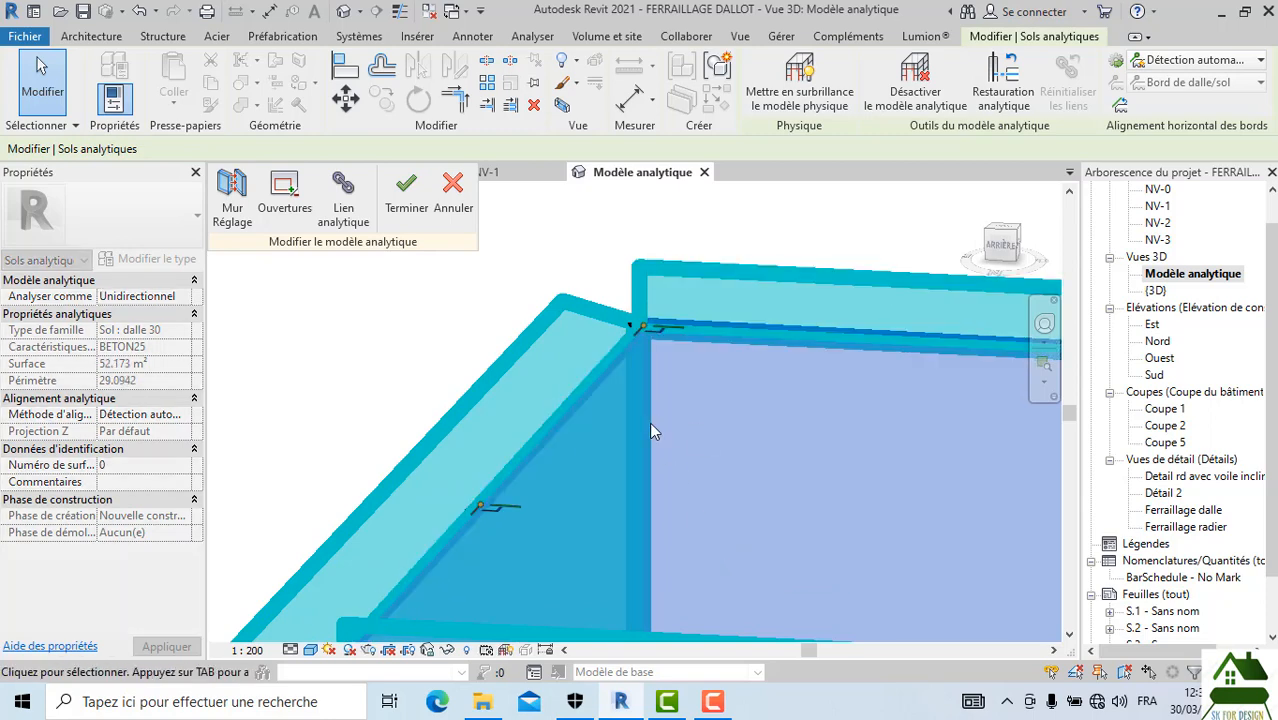
Step: Examine the adjusted analytical model from the other sides and discard all analytical adjustments
scroll(641, 335, down, 2)
scroll(822, 327, down, 1)
drag(998, 249, 304, 263)
middle_drag(797, 530, 621, 384)
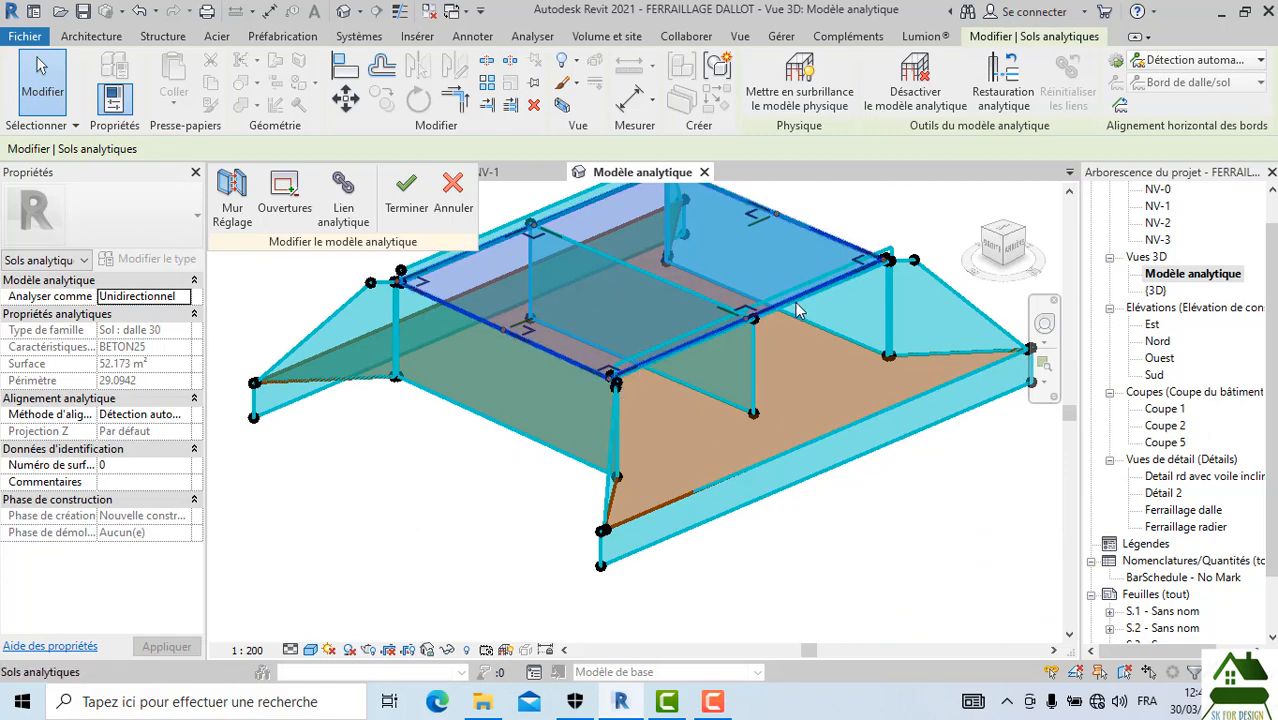
mouse_move(1040, 268)
mouse_down()
mouse_move(271, 243)
mouse_move(358, 245)
mouse_move(369, 257)
mouse_up()
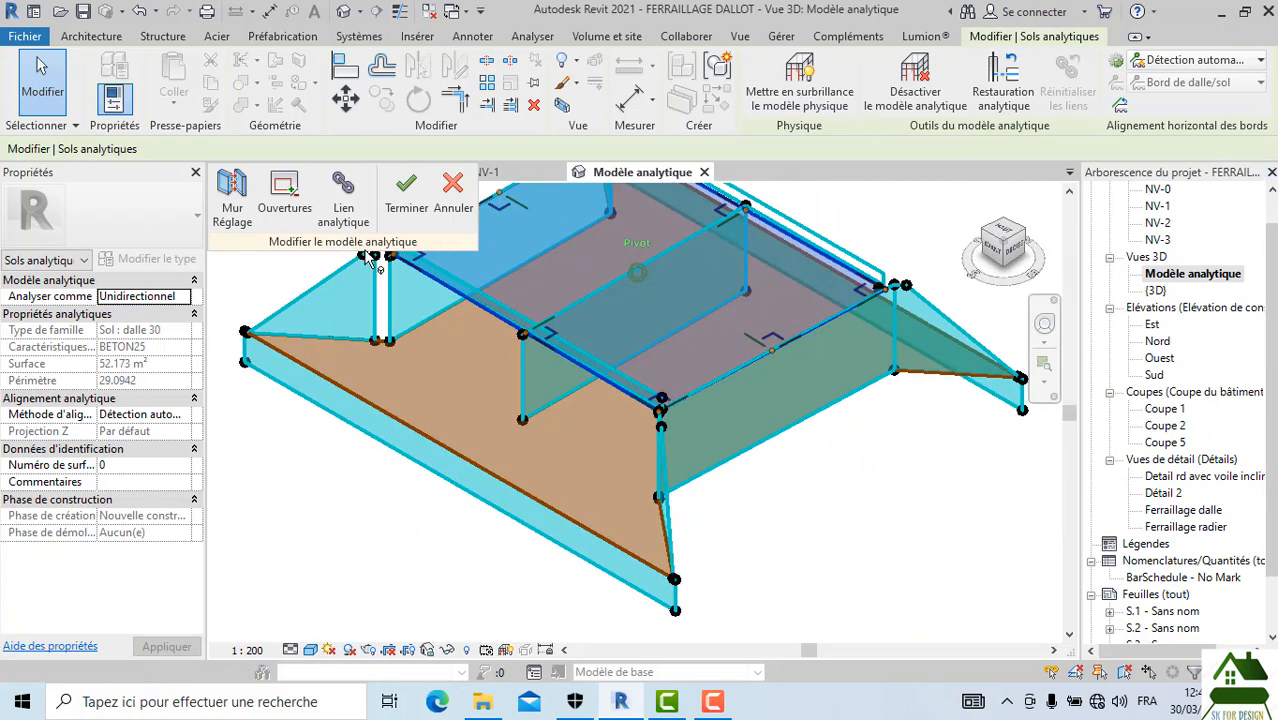
scroll(836, 568, down, 3)
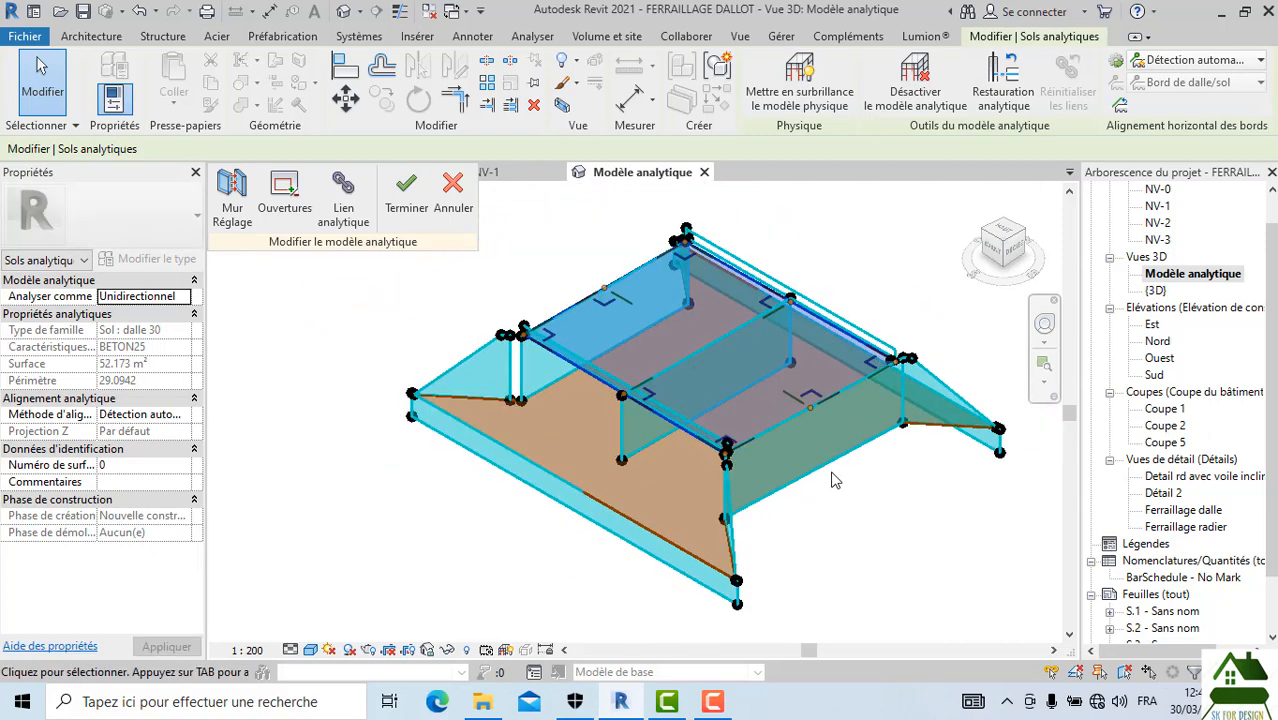
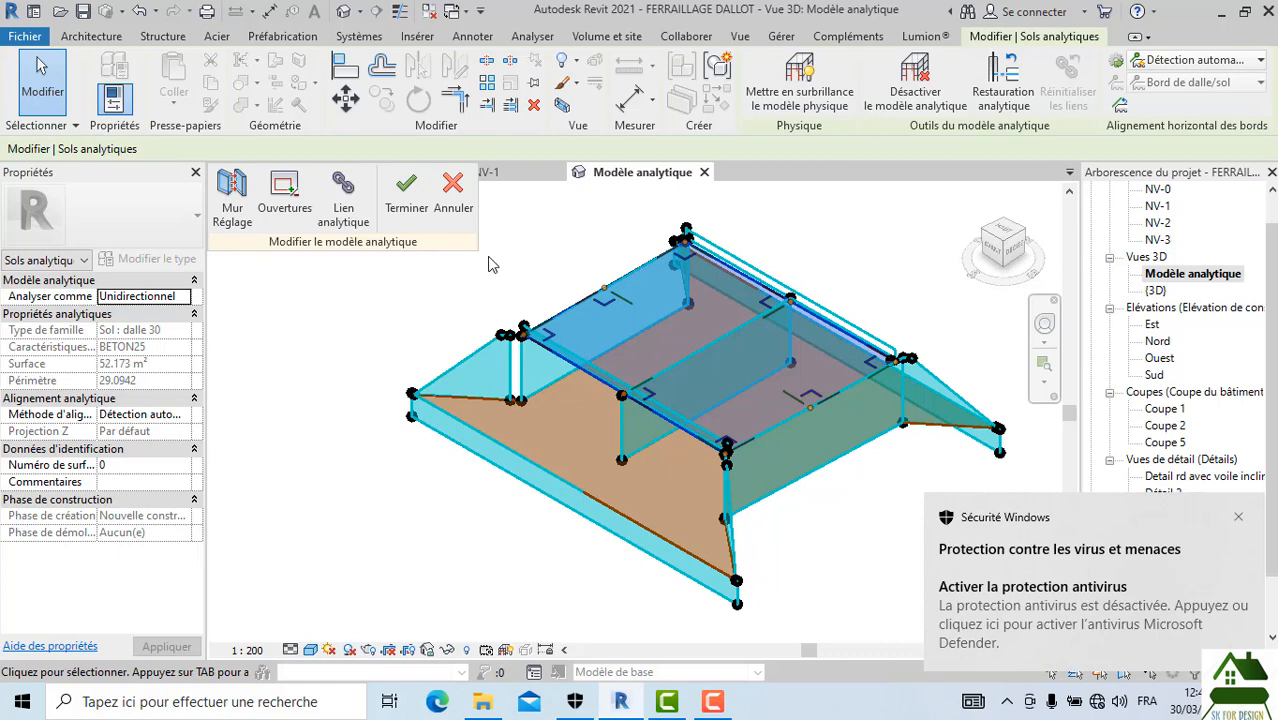
click(452, 192)
click(676, 386)
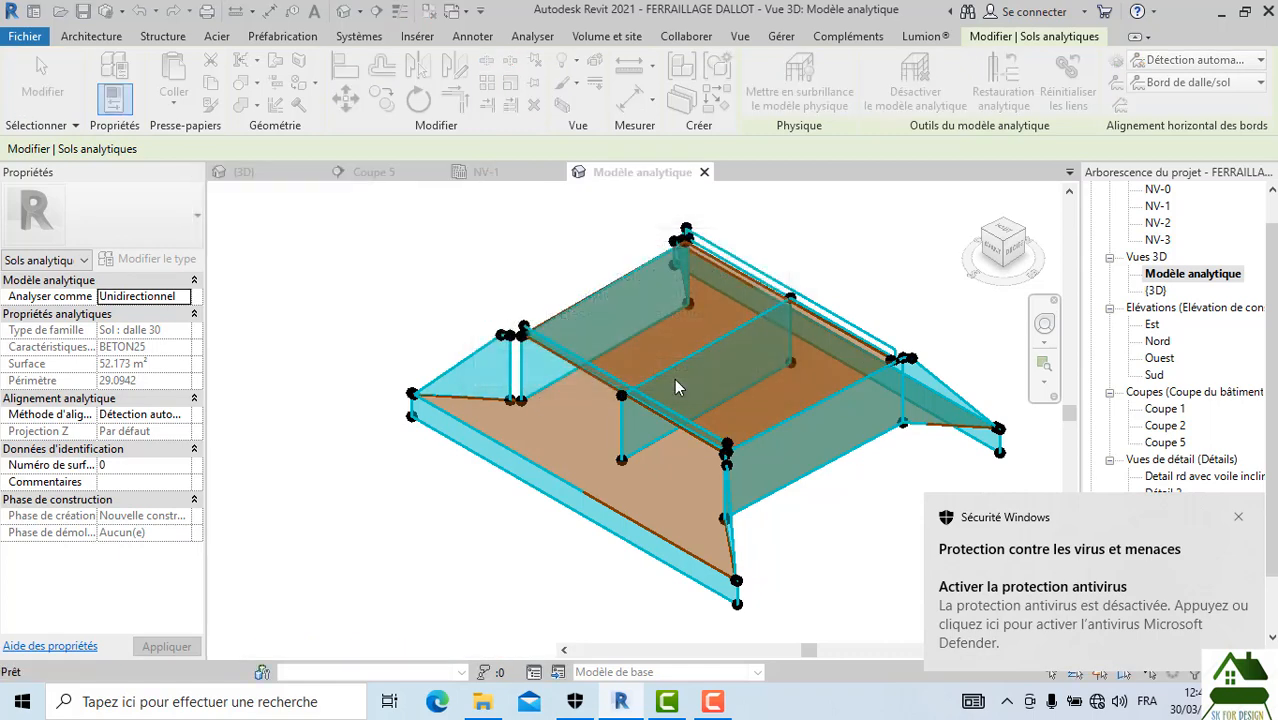
scroll(674, 378, up, 5)
key(Escape)
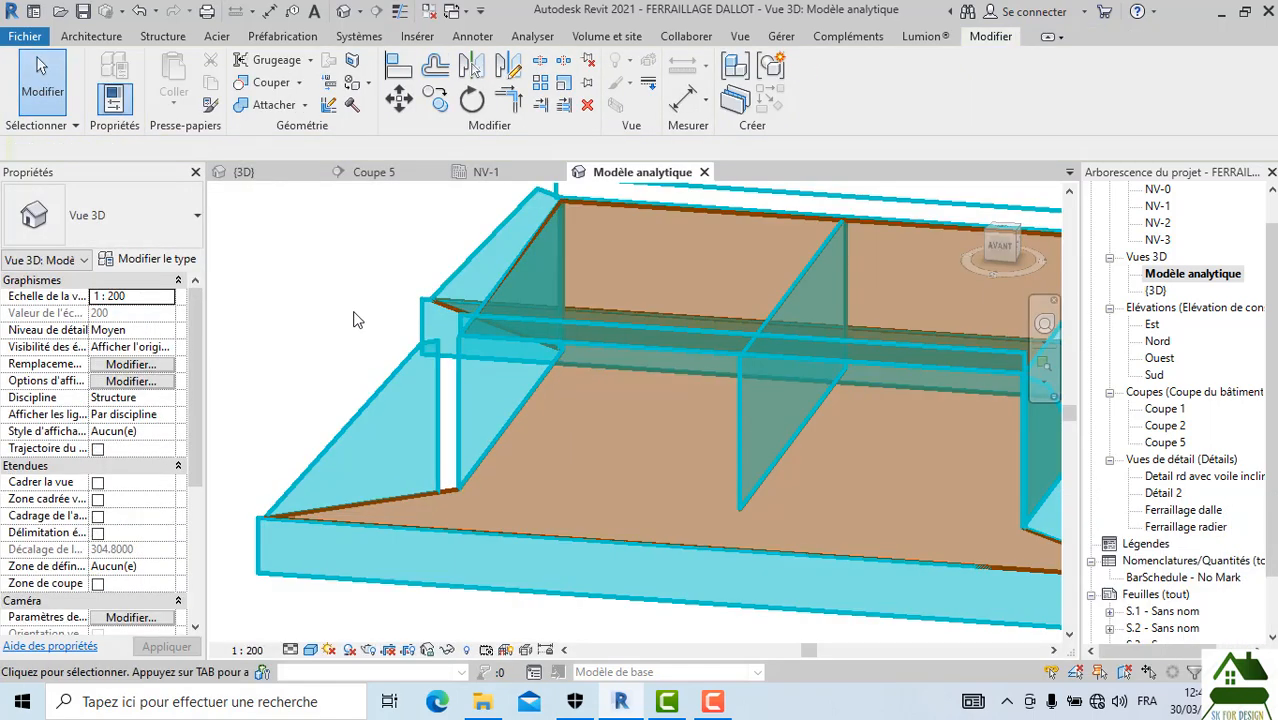
scroll(354, 313, down, 2)
mouse_move(1001, 240)
mouse_down()
mouse_move(1046, 237)
mouse_move(1008, 244)
mouse_up()
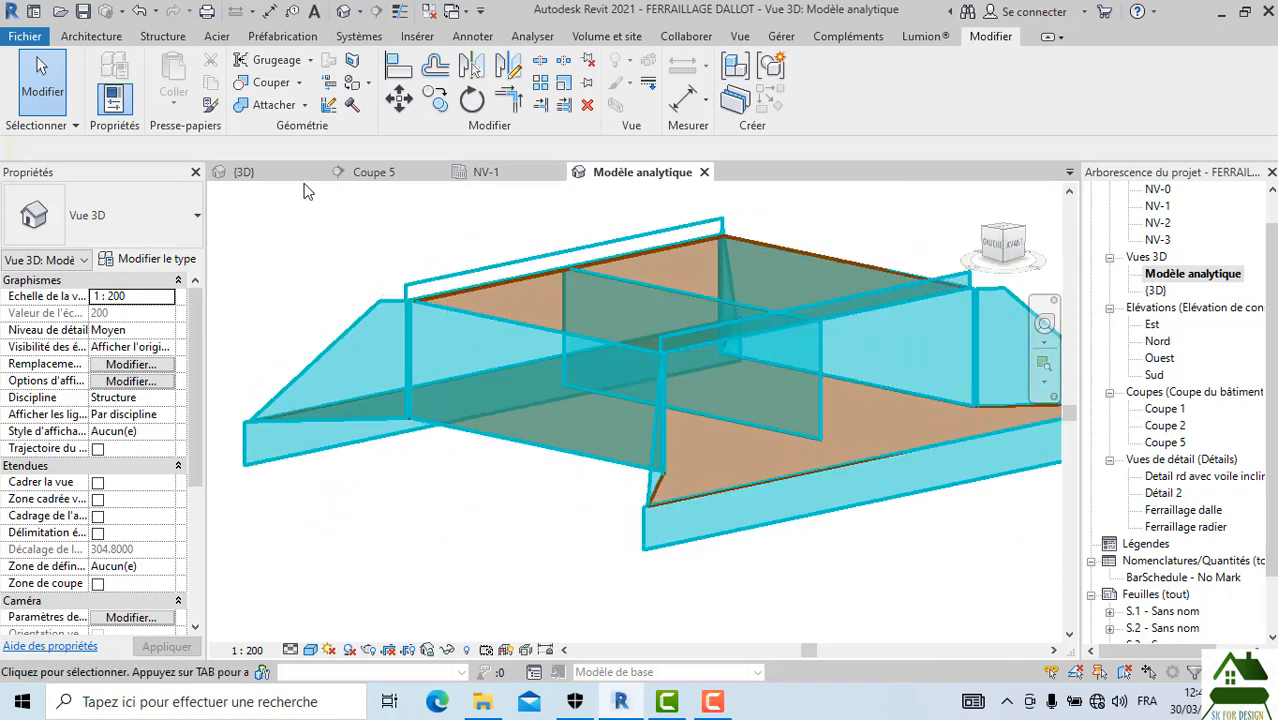
Step: Try deleting the new intermediate haunched wall in the {3D} view, check the culvert's cells, and undo the deletion
click(268, 179)
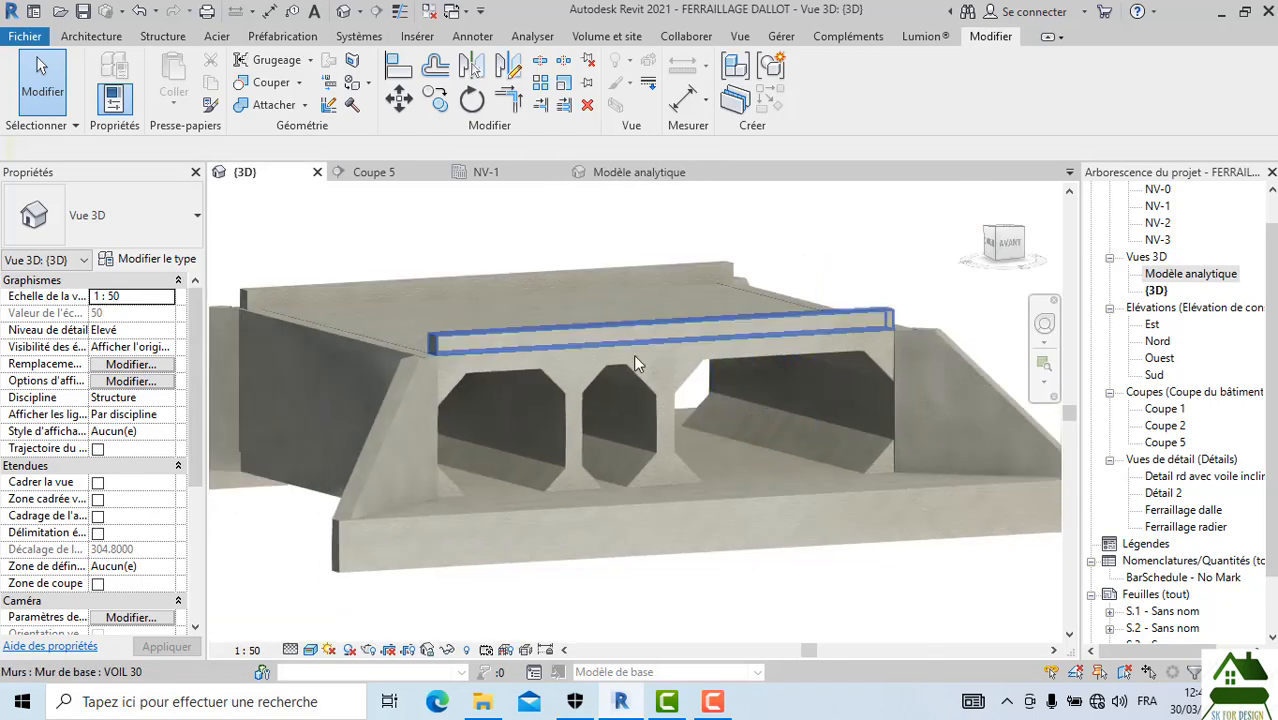
click(580, 425)
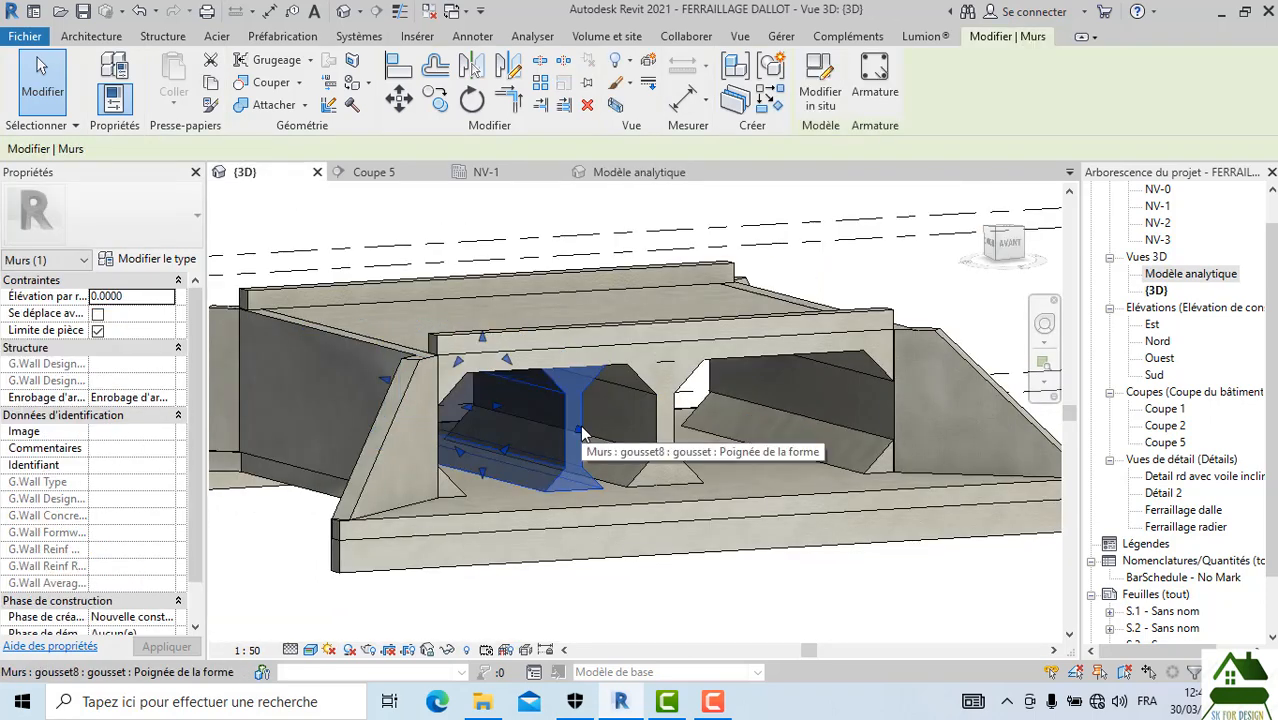
key(Escape)
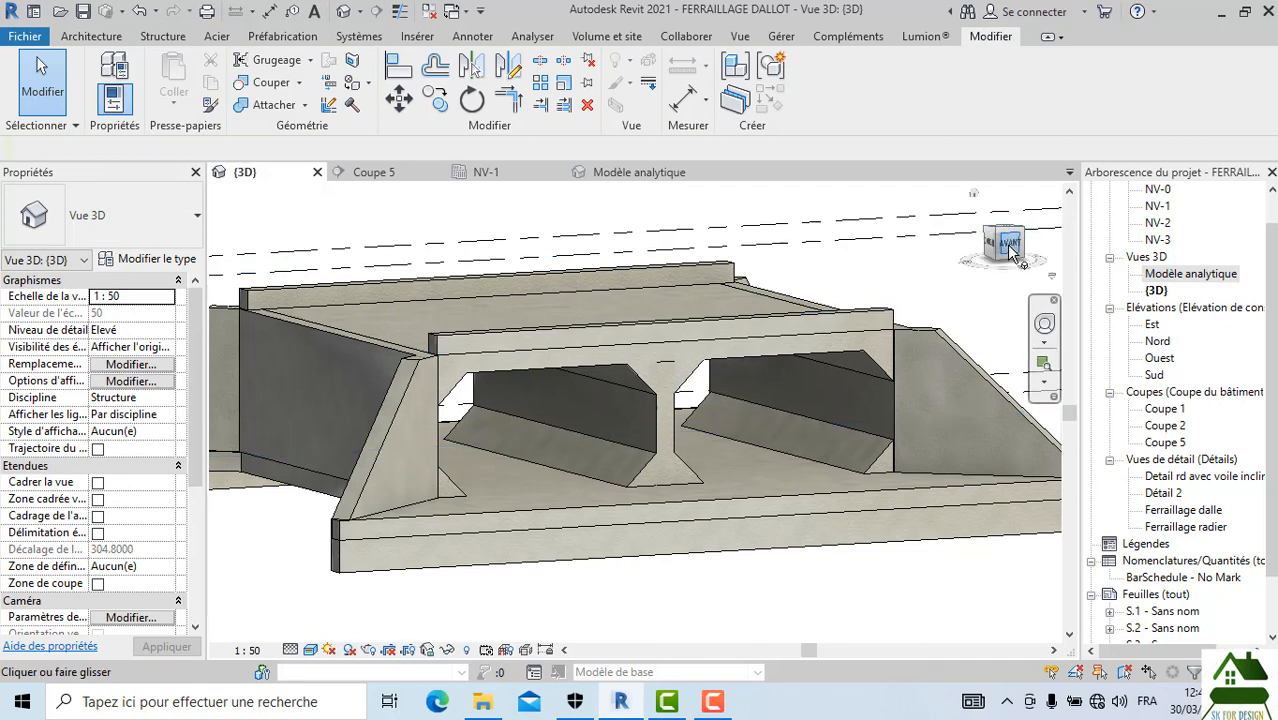
drag(1012, 250, 900, 266)
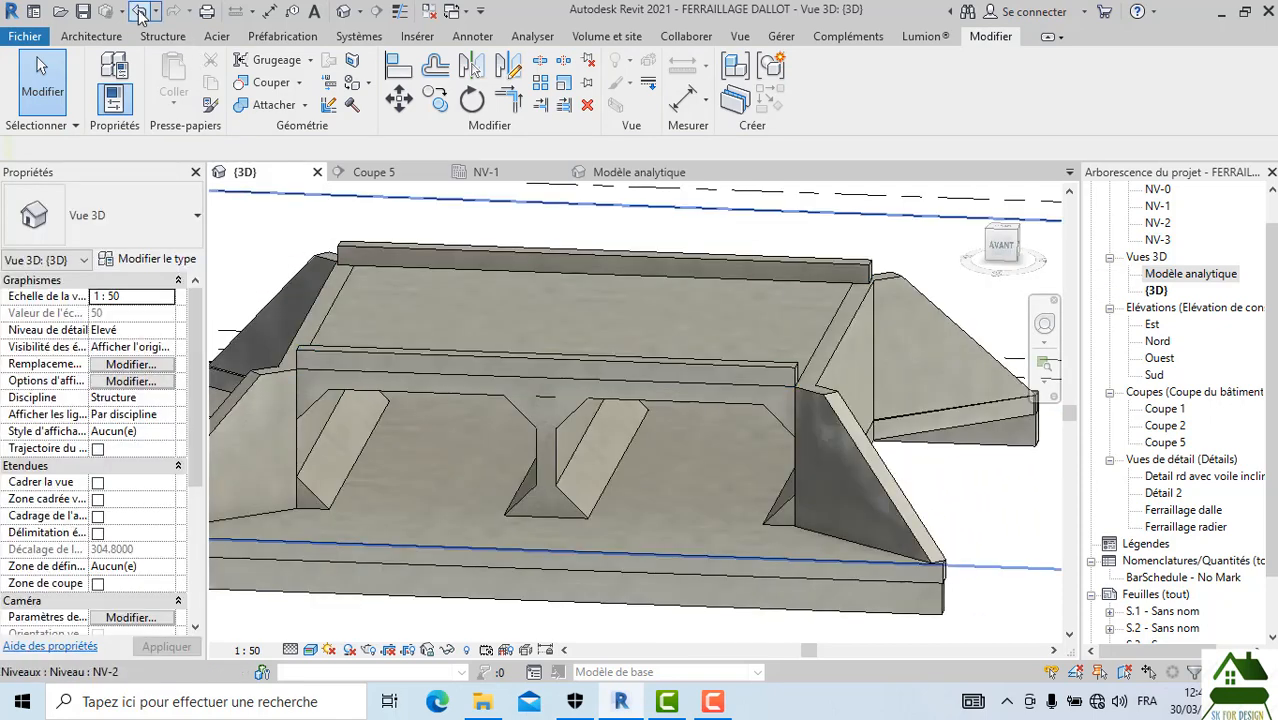
click(140, 12)
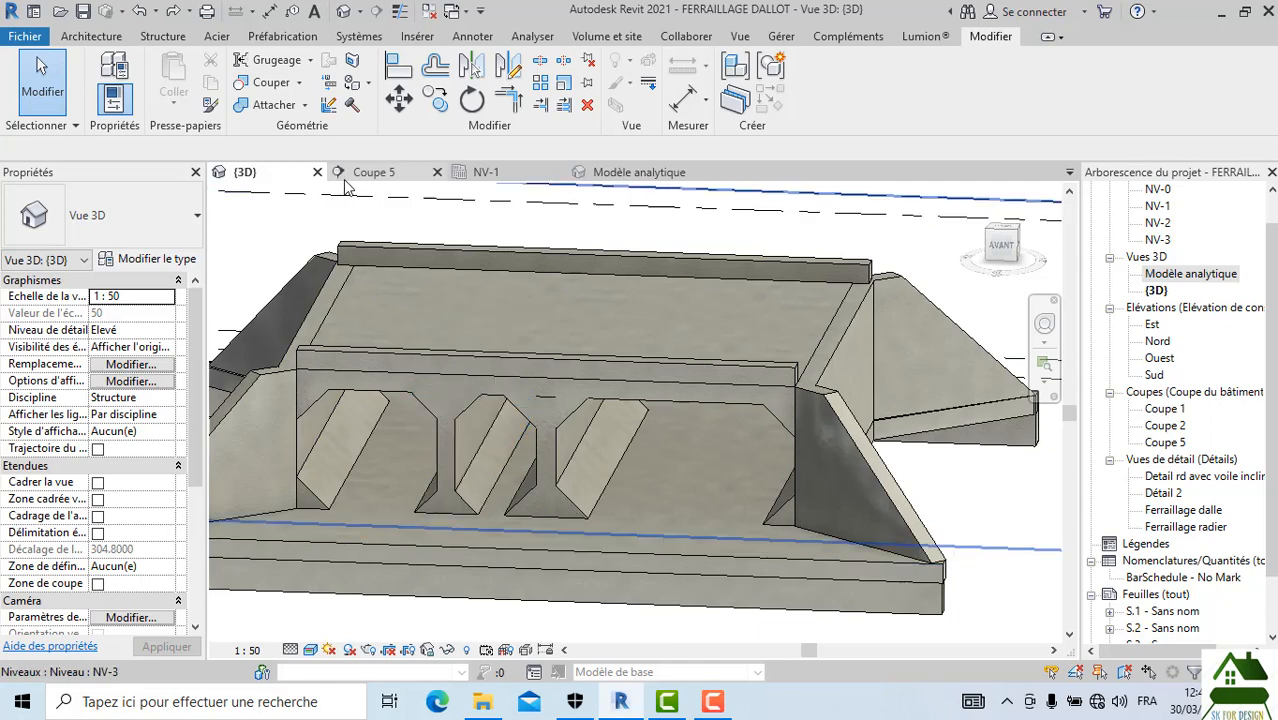
Step: In the Coupe 5 section, copy the intermediate haunched wall into the empty space beyond the culvert's outer wall
click(347, 179)
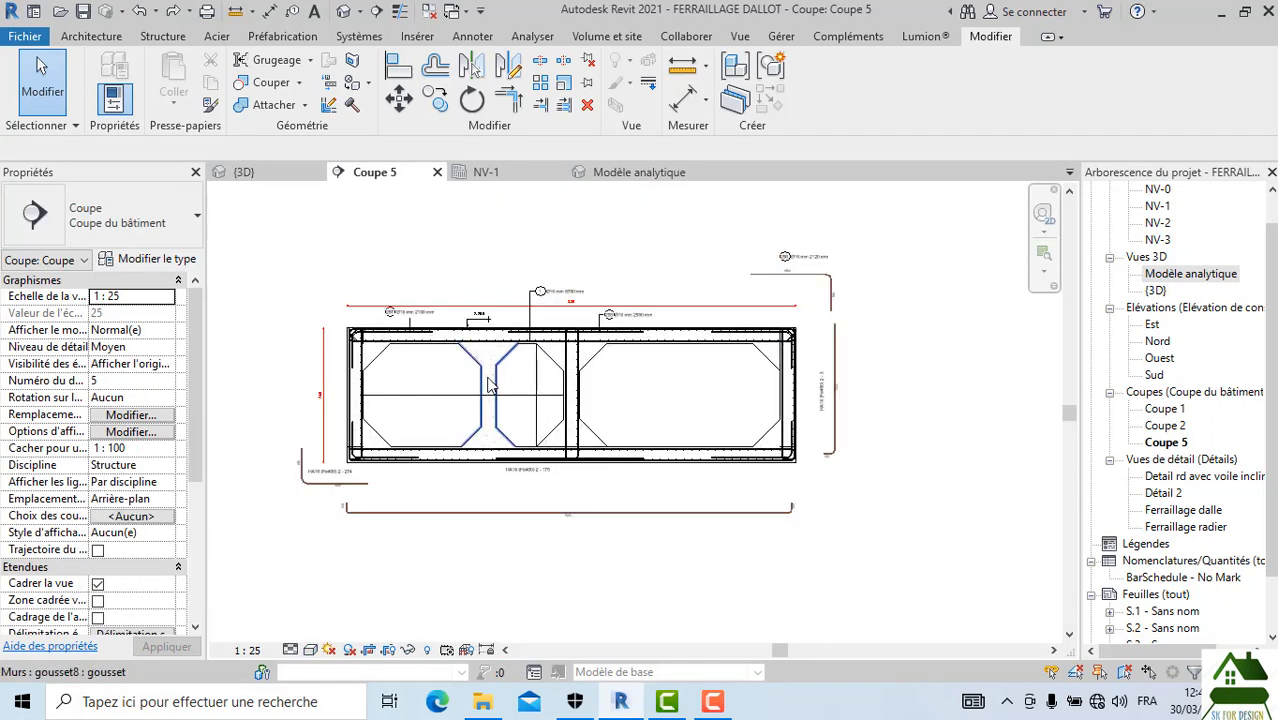
click(489, 386)
scroll(489, 386, down, 2)
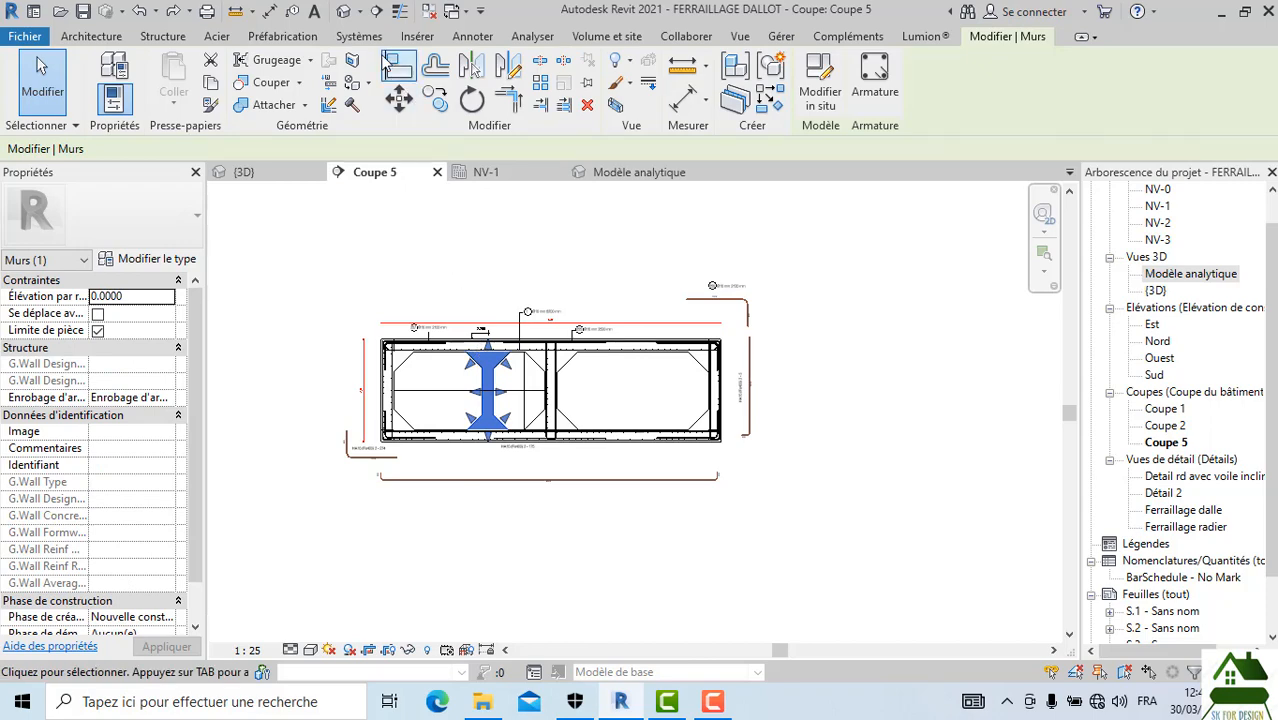
click(438, 105)
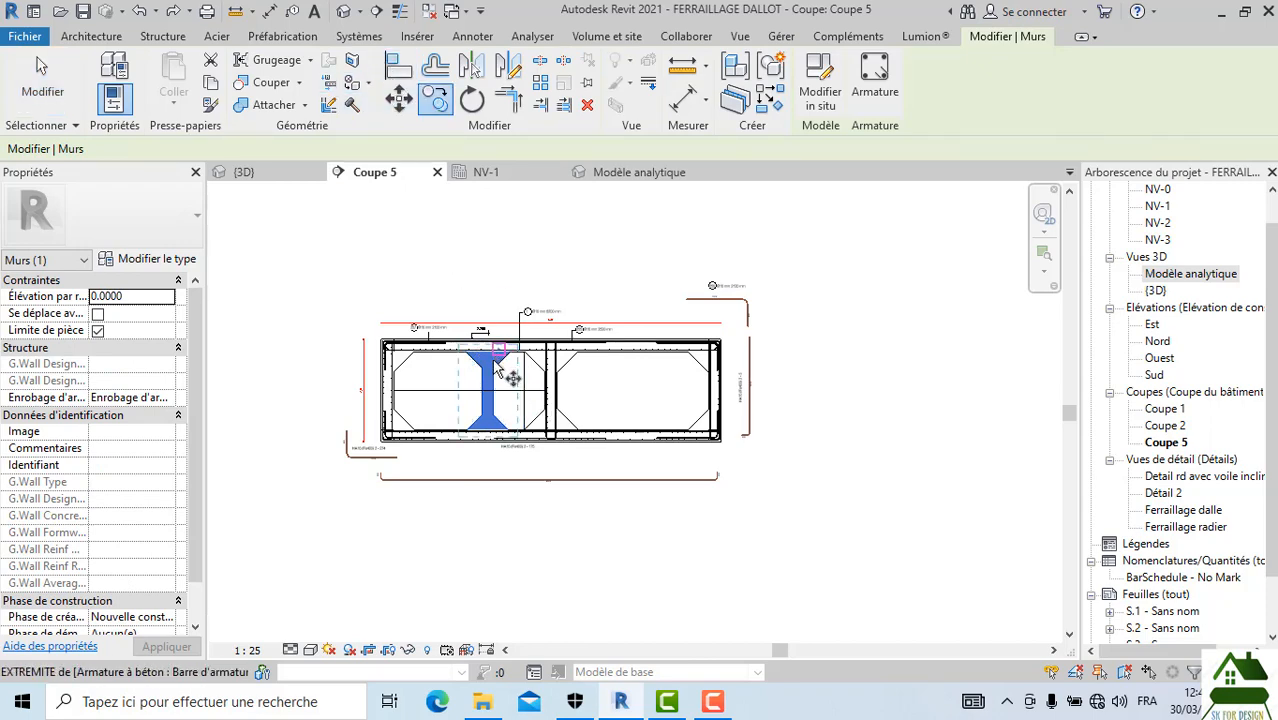
click(497, 369)
middle_drag(829, 369, 722, 372)
drag(722, 372, 602, 357)
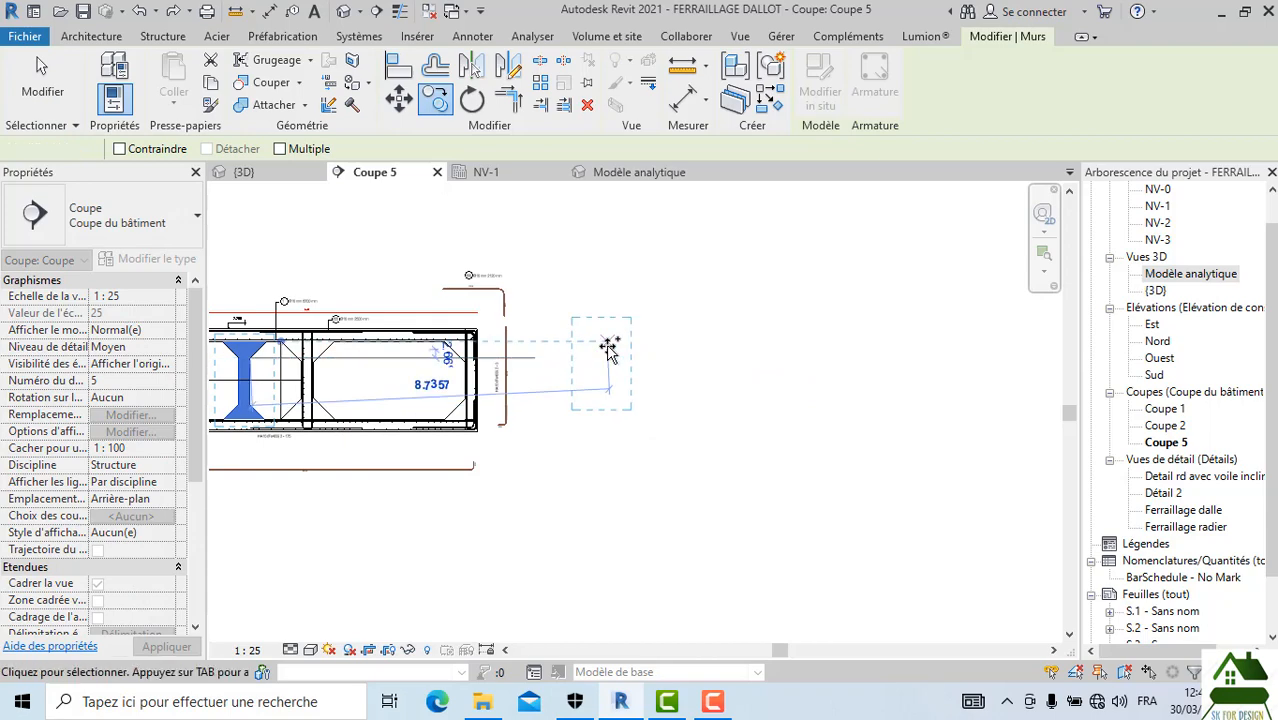
click(609, 350)
scroll(638, 354, down, 1)
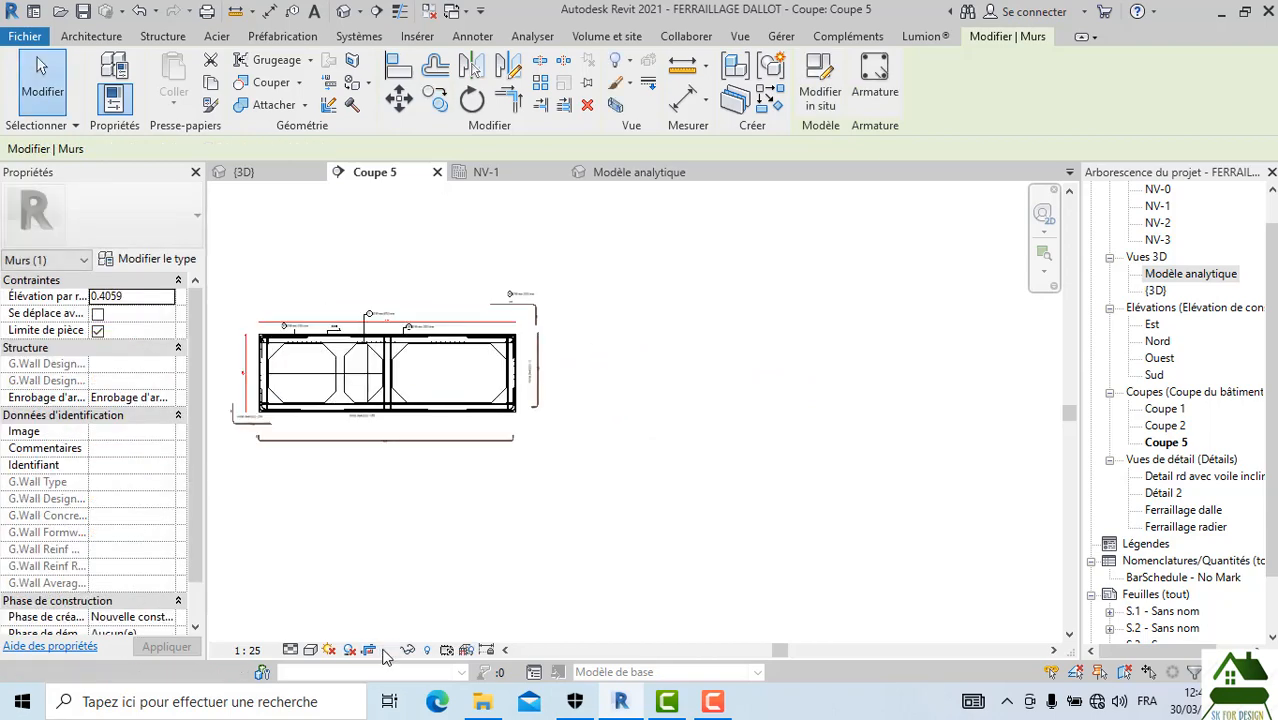
Step: Display the section's crop region and extend its side boundary past the copied haunched wall
click(388, 651)
click(559, 412)
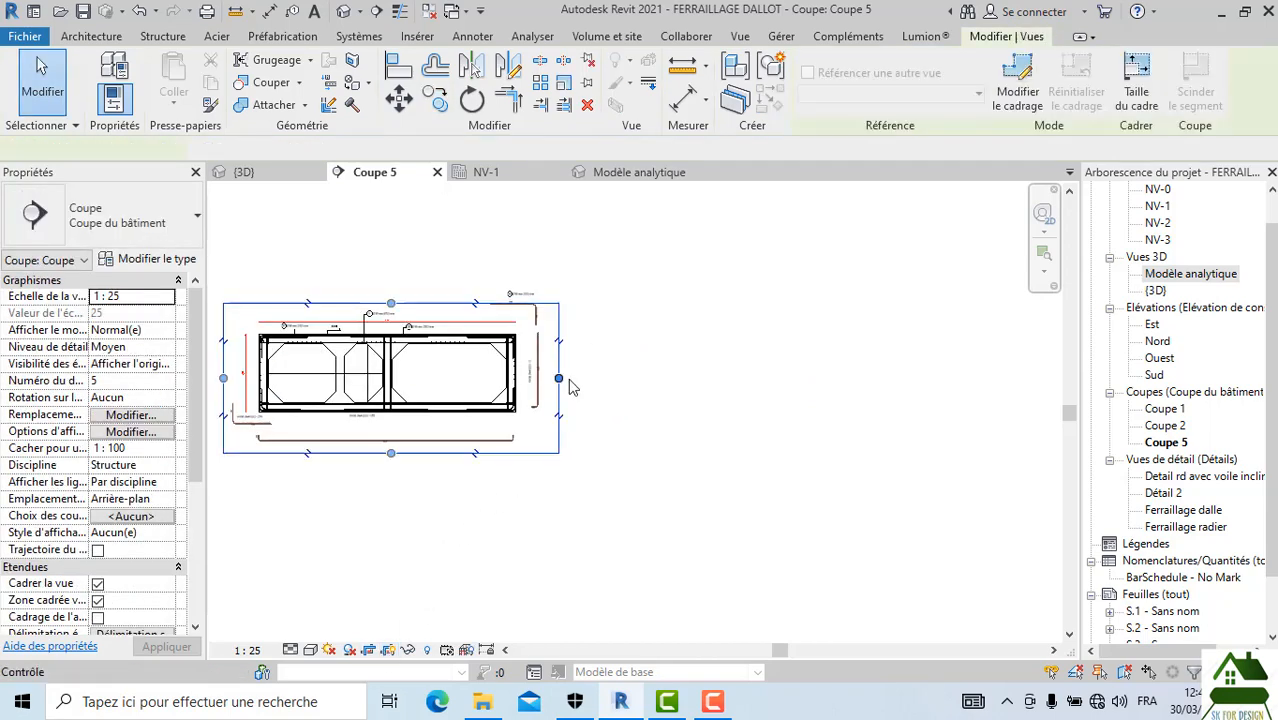
drag(559, 378, 893, 358)
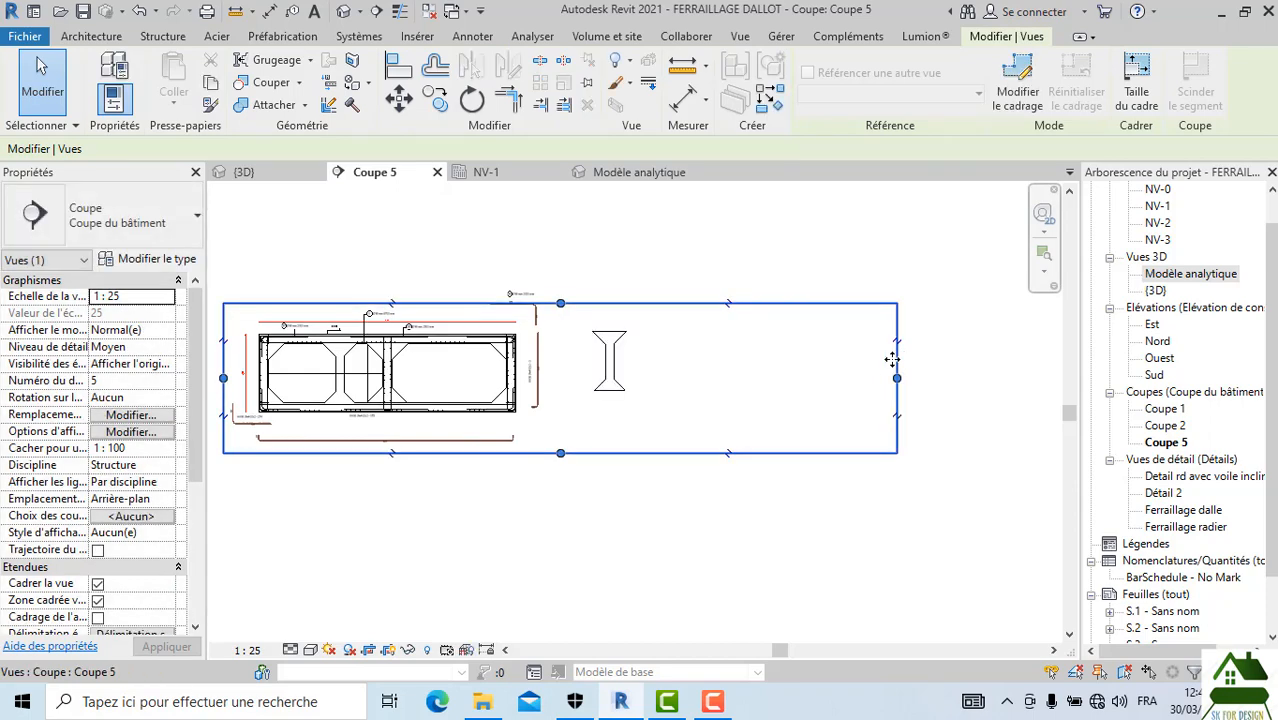
Step: Move the copied haunched wall slightly lower and farther away from the culvert
scroll(640, 350, up, 2)
click(640, 350)
scroll(638, 352, up, 1)
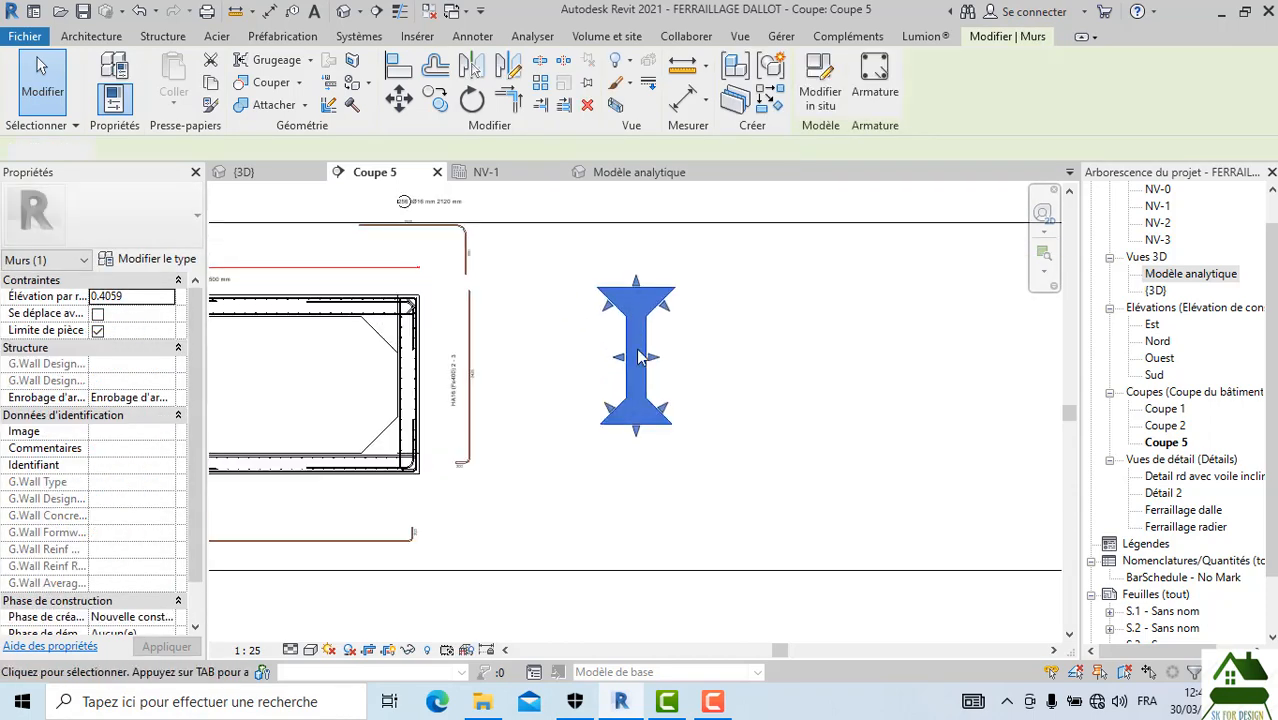
key(Escape)
click(633, 362)
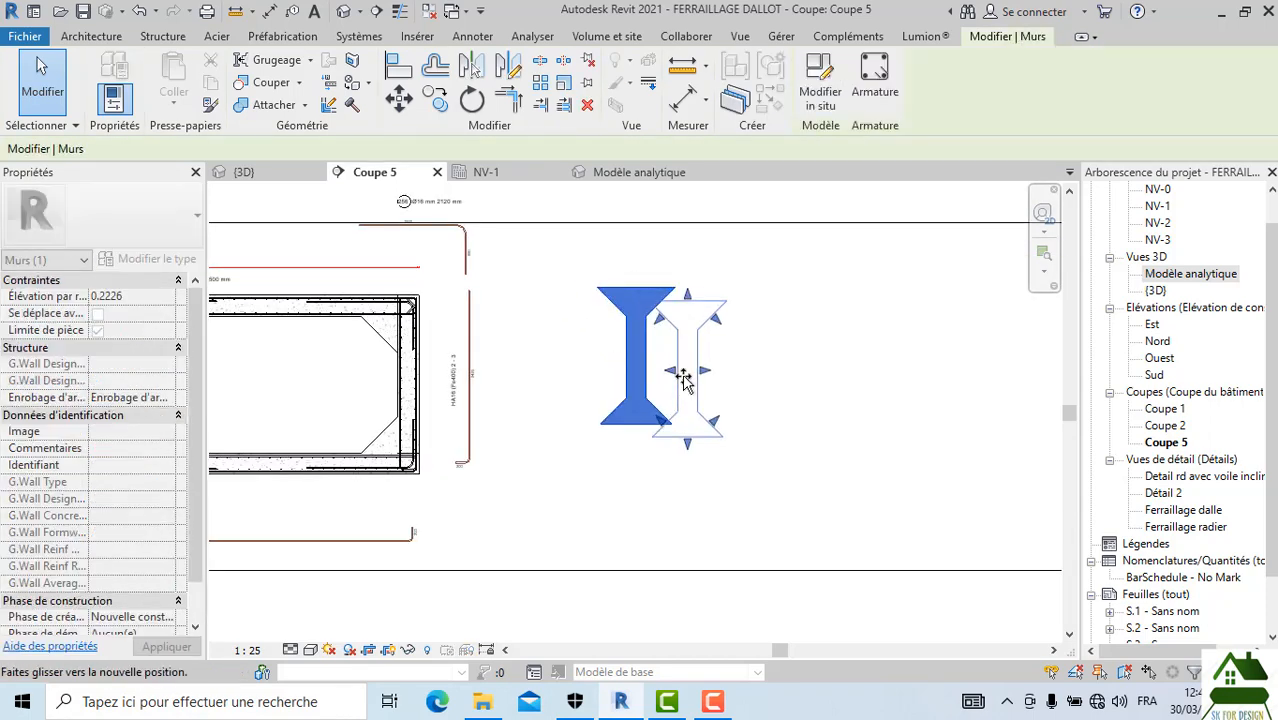
drag(685, 368, 750, 444)
click(767, 463)
middle_drag(752, 450, 662, 443)
scroll(662, 443, down, 3)
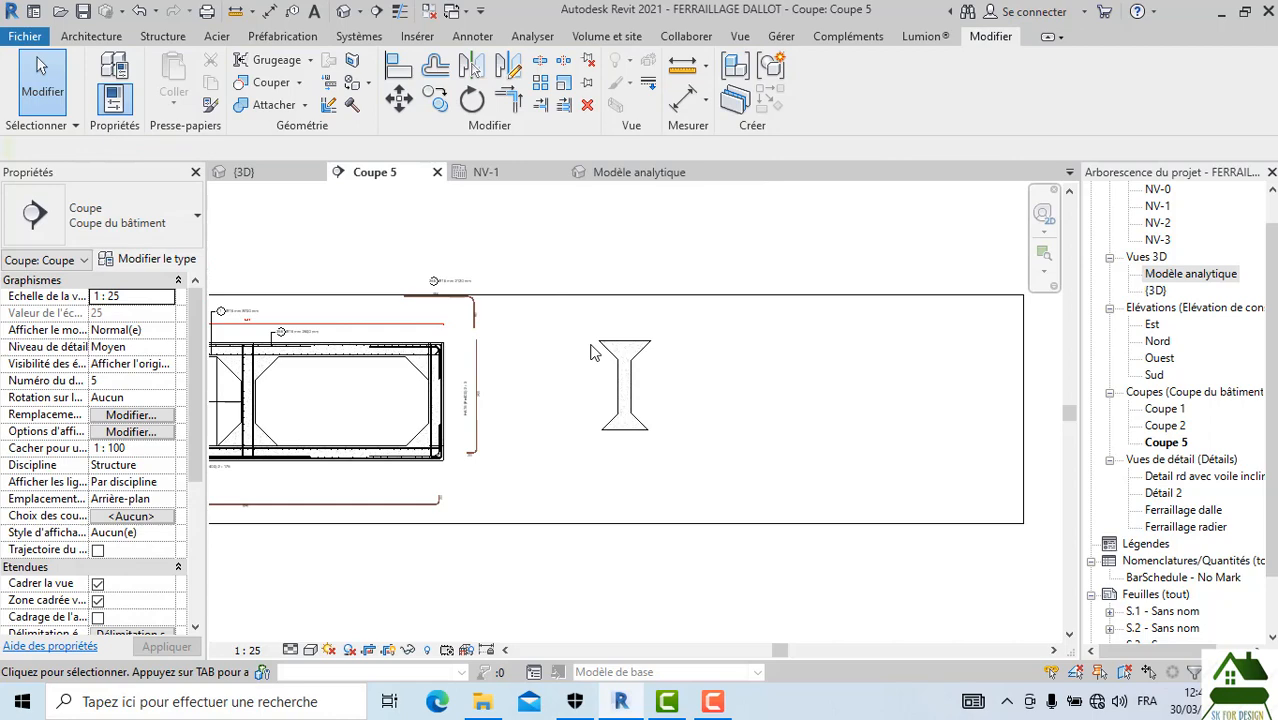
Step: Edit the copied haunched wall in place and open its extrusion profile sketch for editing
click(638, 405)
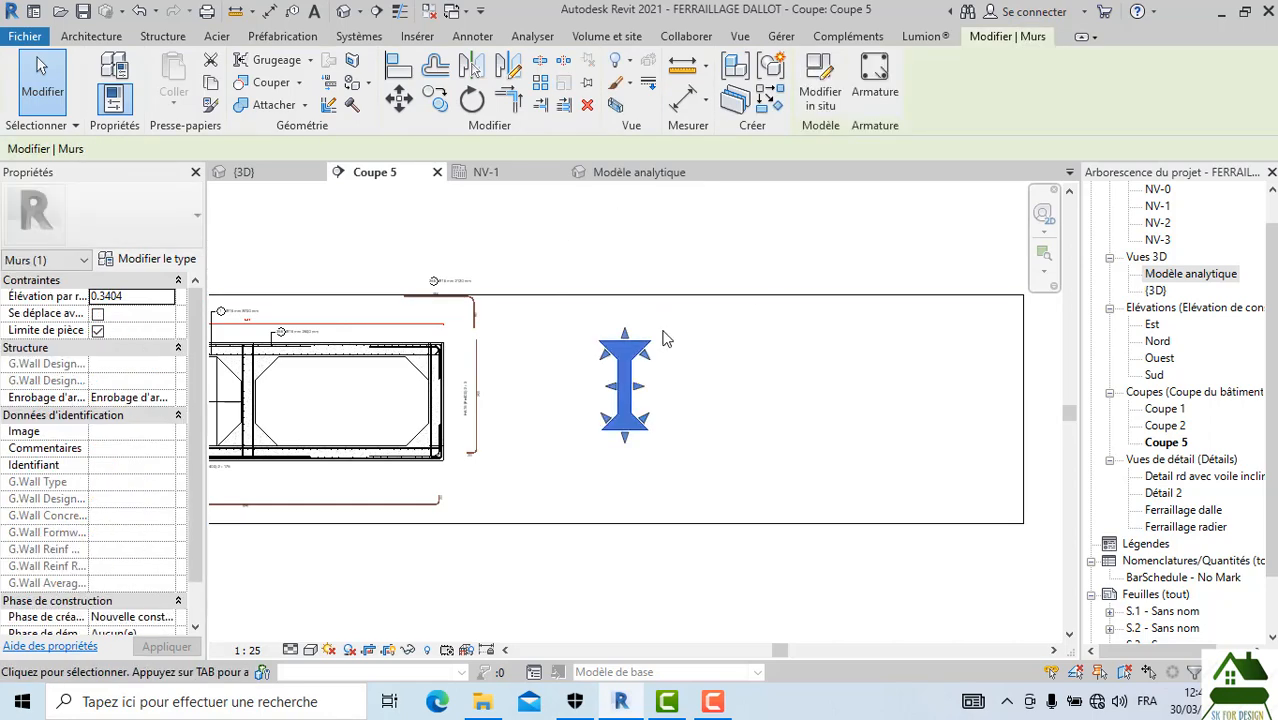
scroll(776, 383, down, 1)
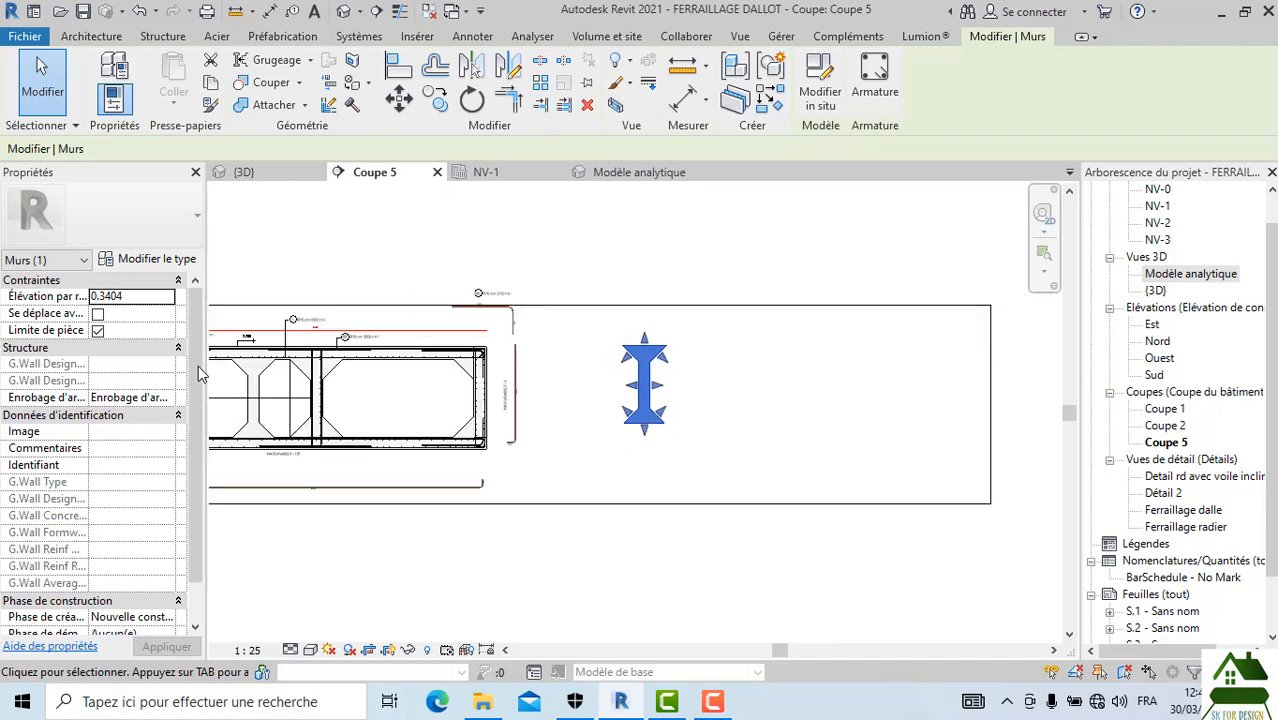
middle_drag(351, 392, 459, 389)
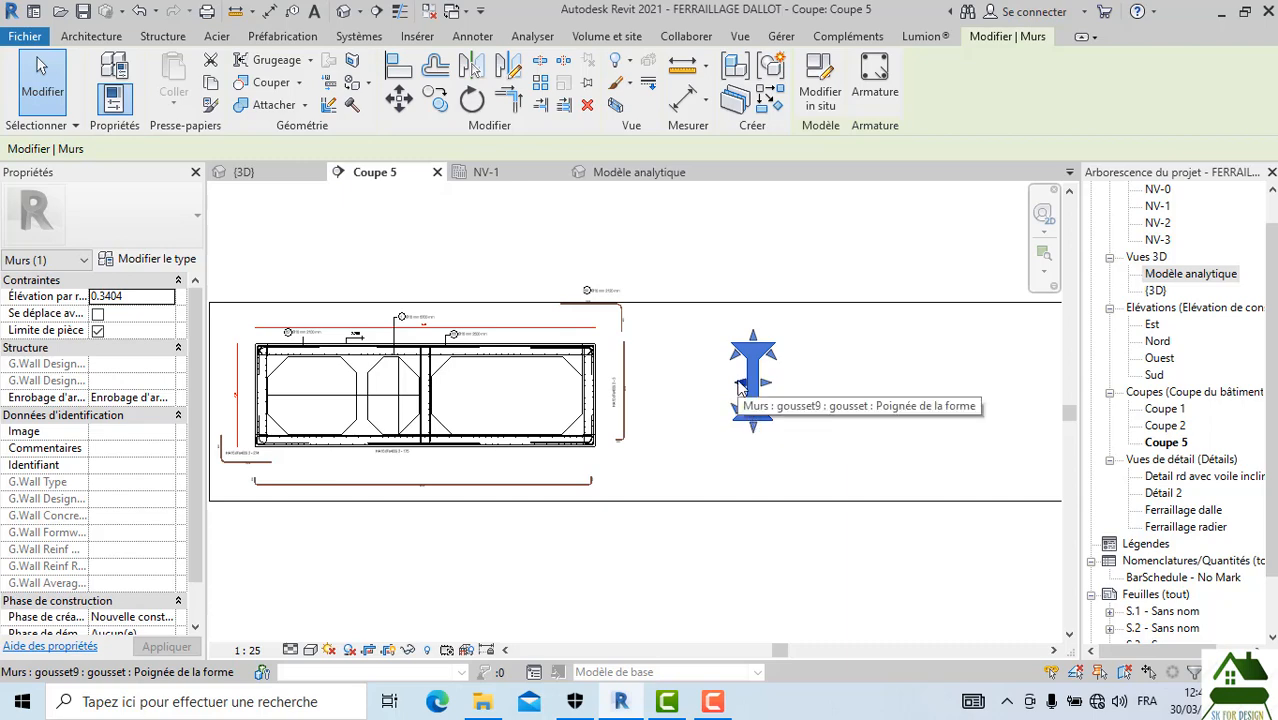
scroll(802, 357, up, 2)
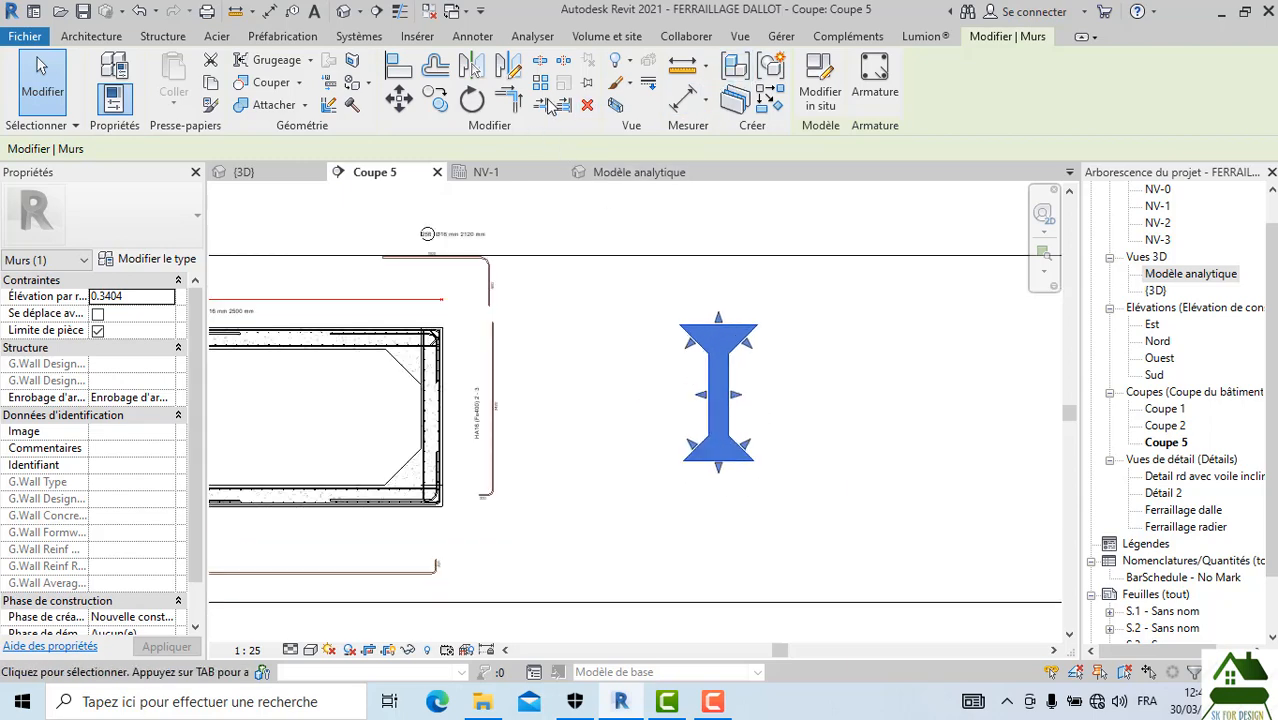
click(820, 90)
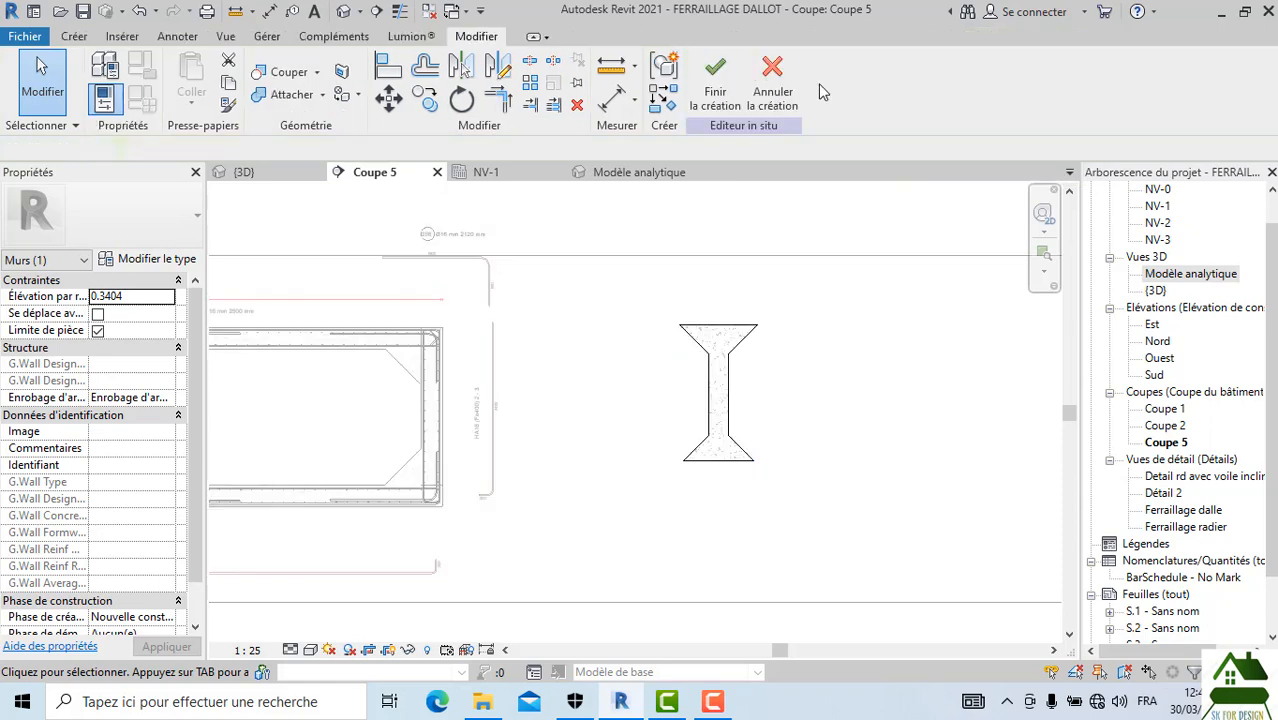
click(721, 345)
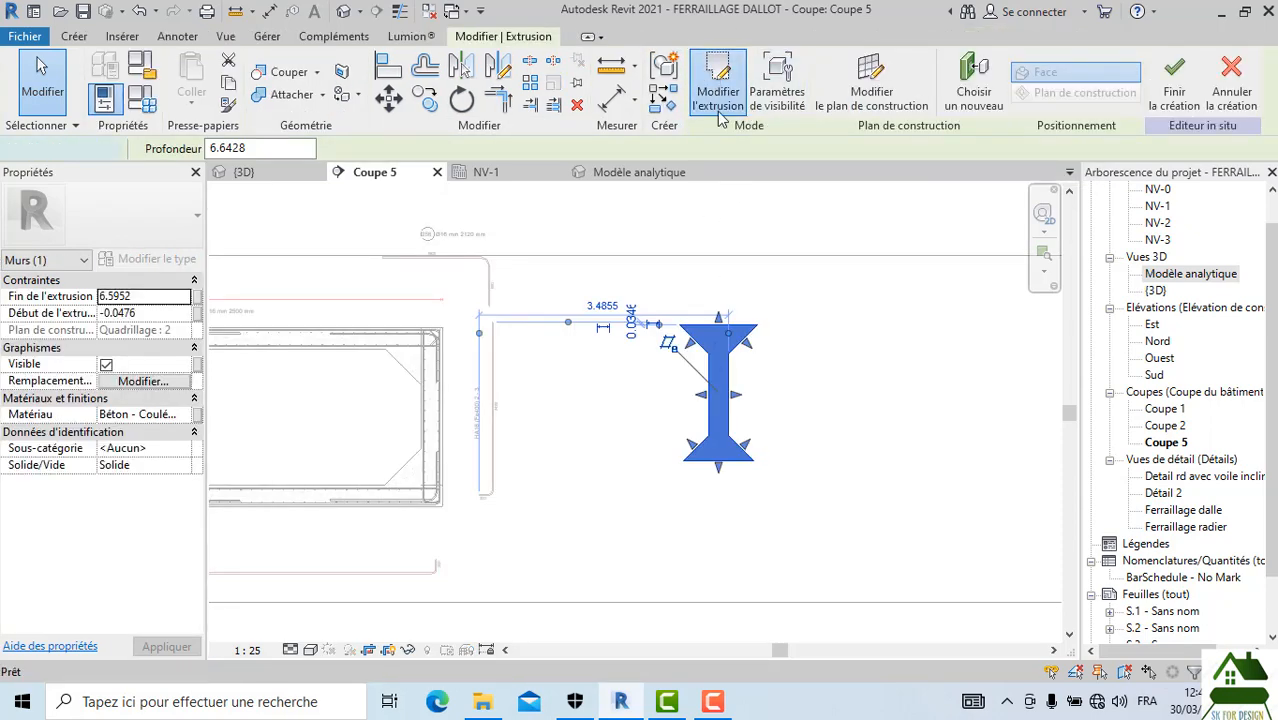
click(718, 105)
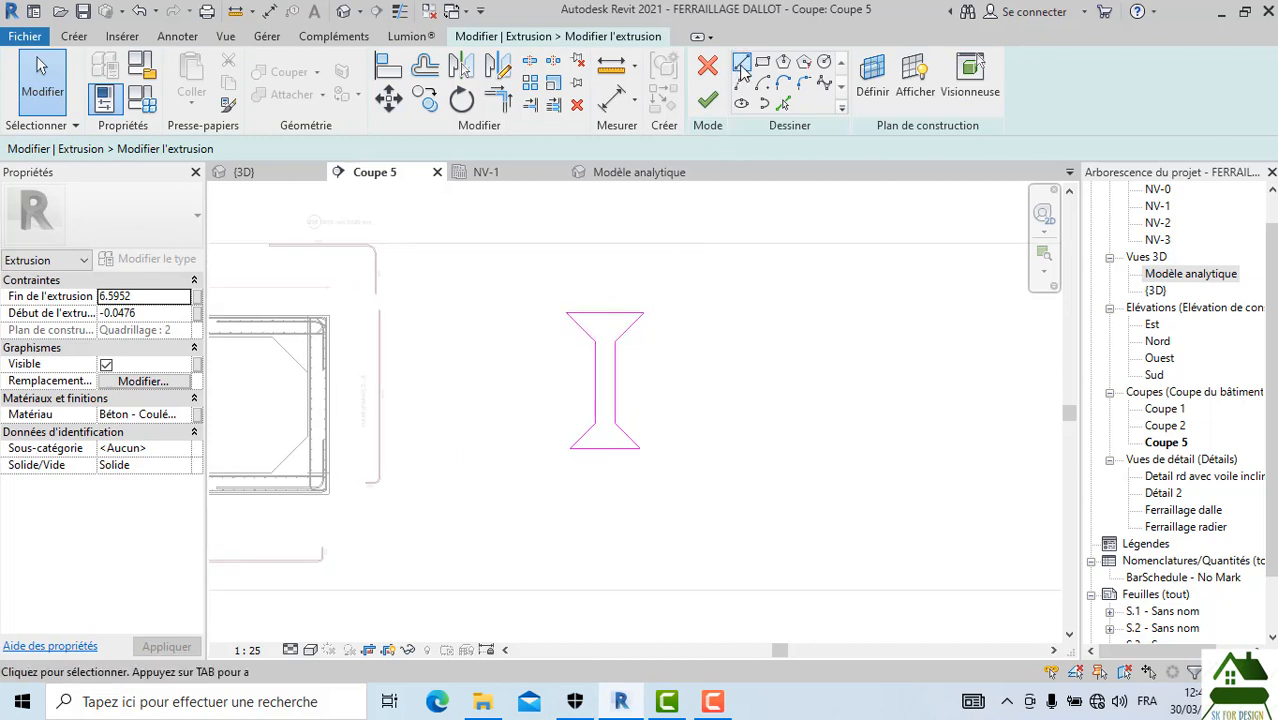
click(741, 75)
click(567, 312)
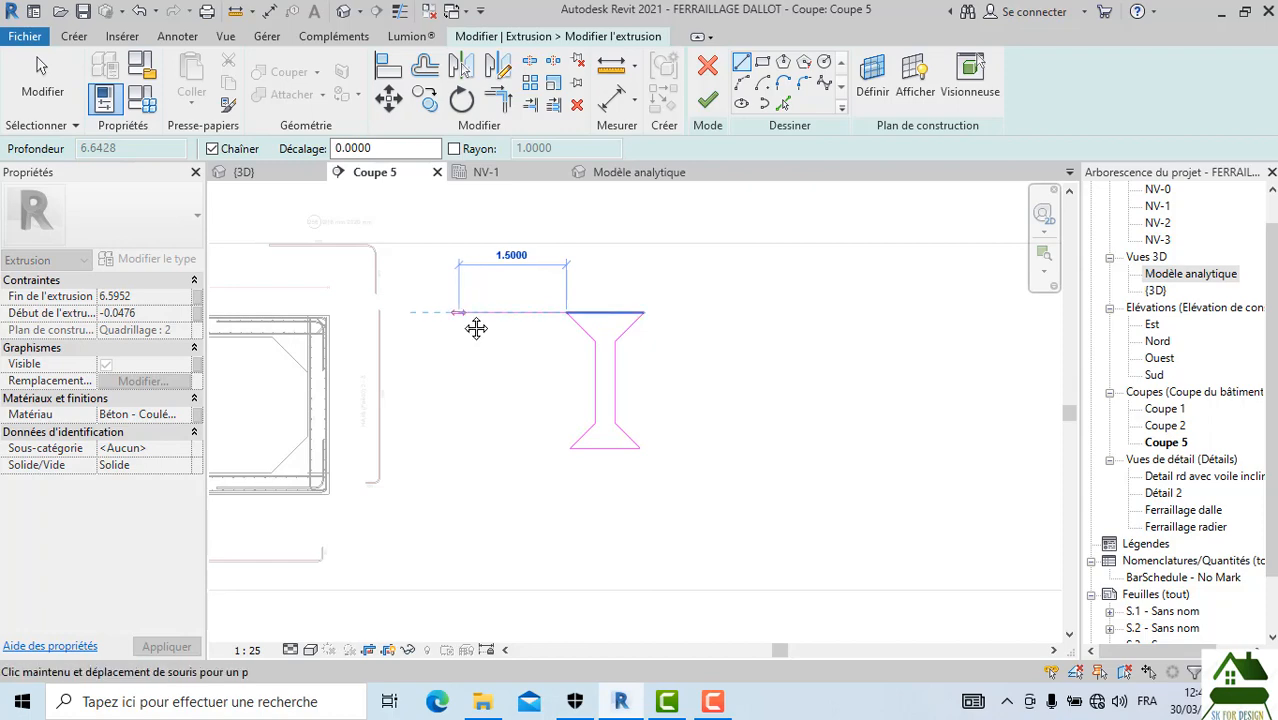
middle_drag(476, 325, 584, 344)
key(Escape)
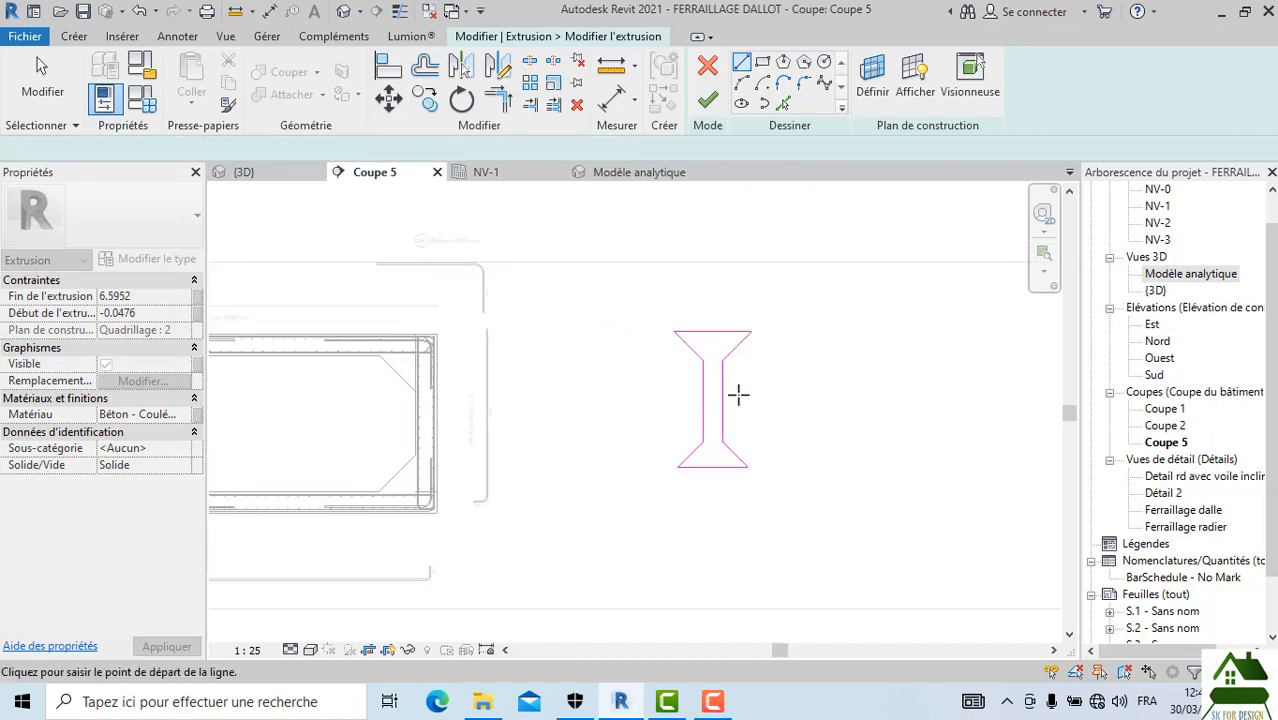
scroll(725, 431, up, 1)
key(Escape)
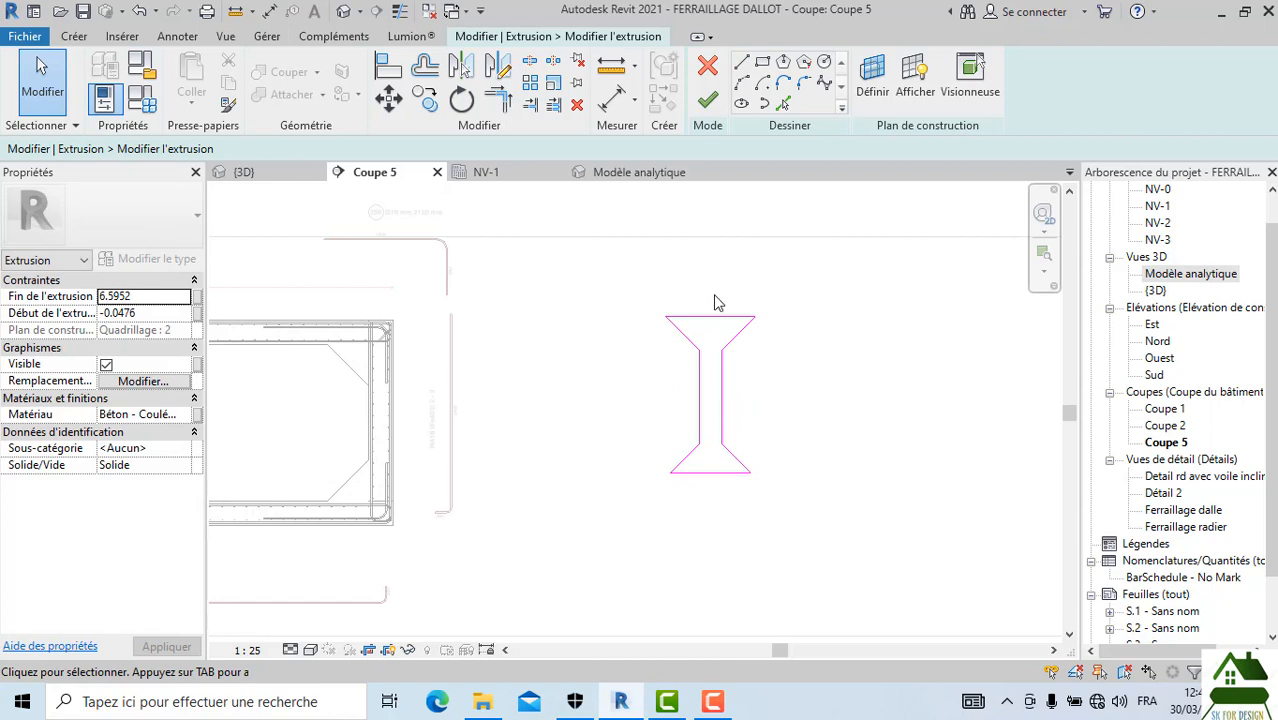
Step: Mirror a copy of the profile's outer web line and two haunch lines about a vertical axis drawn between profile and culvert
click(730, 345)
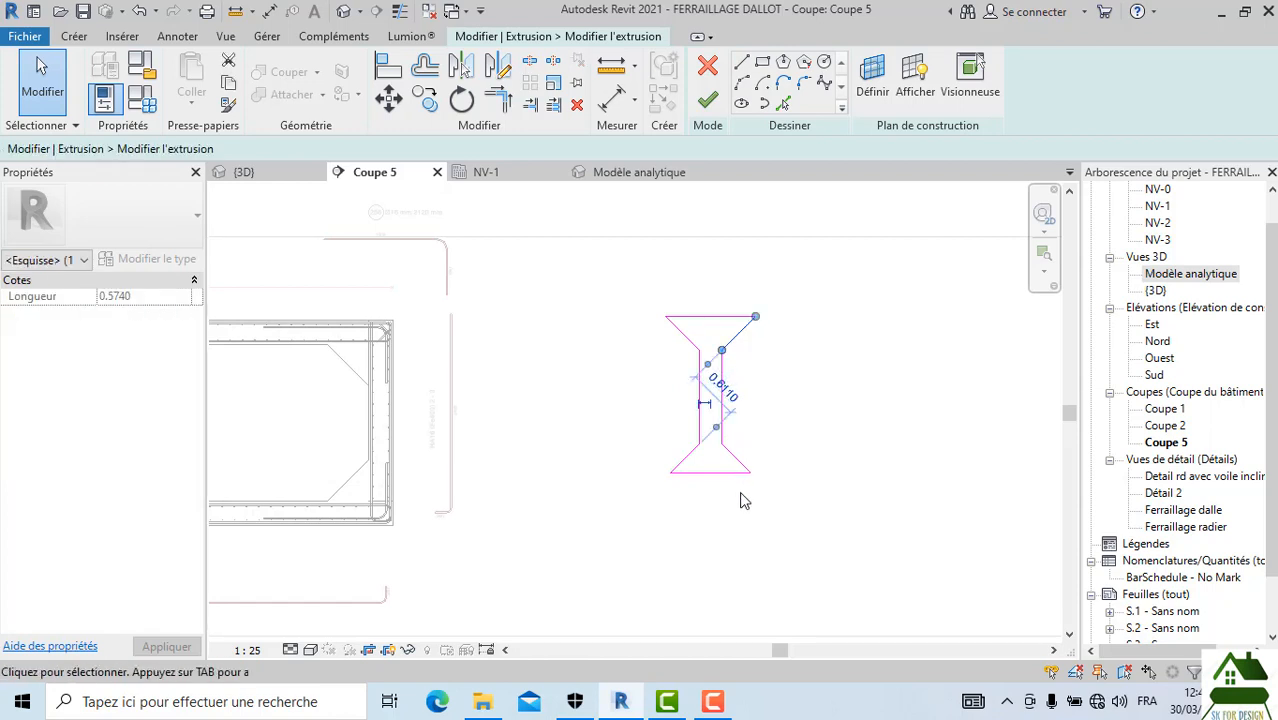
scroll(740, 500, up, 1)
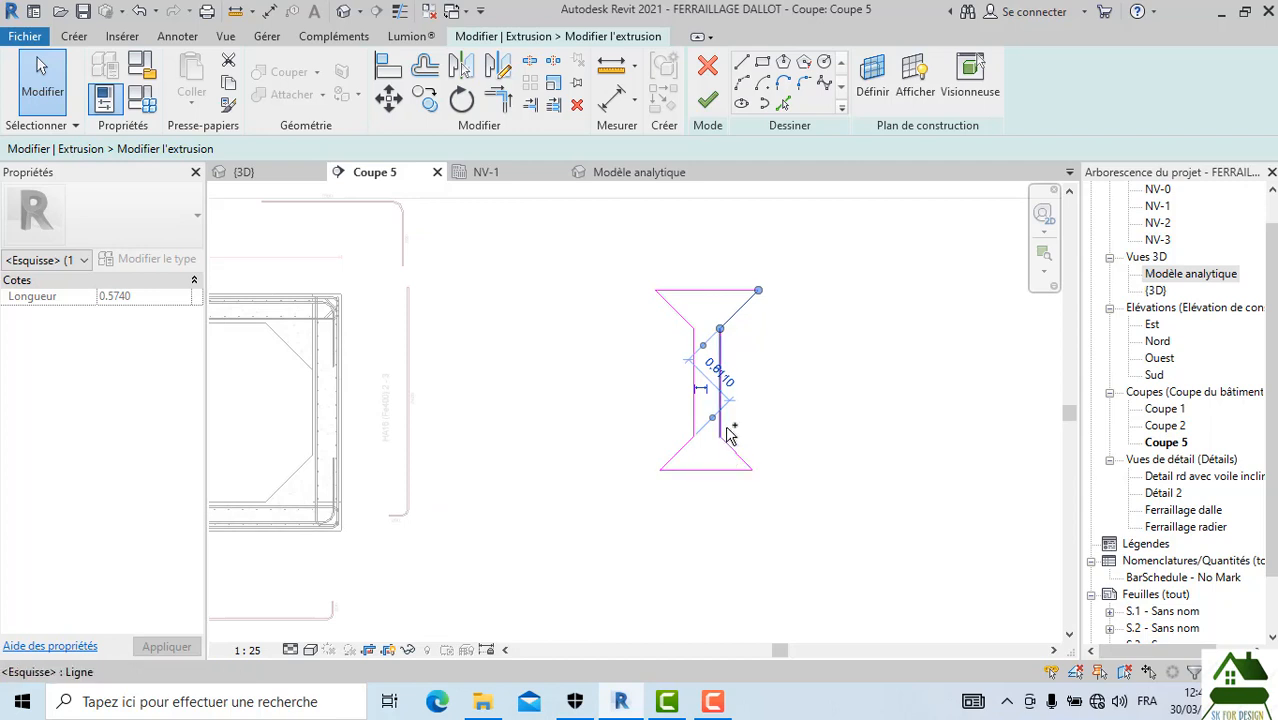
click(720, 436)
click(753, 469)
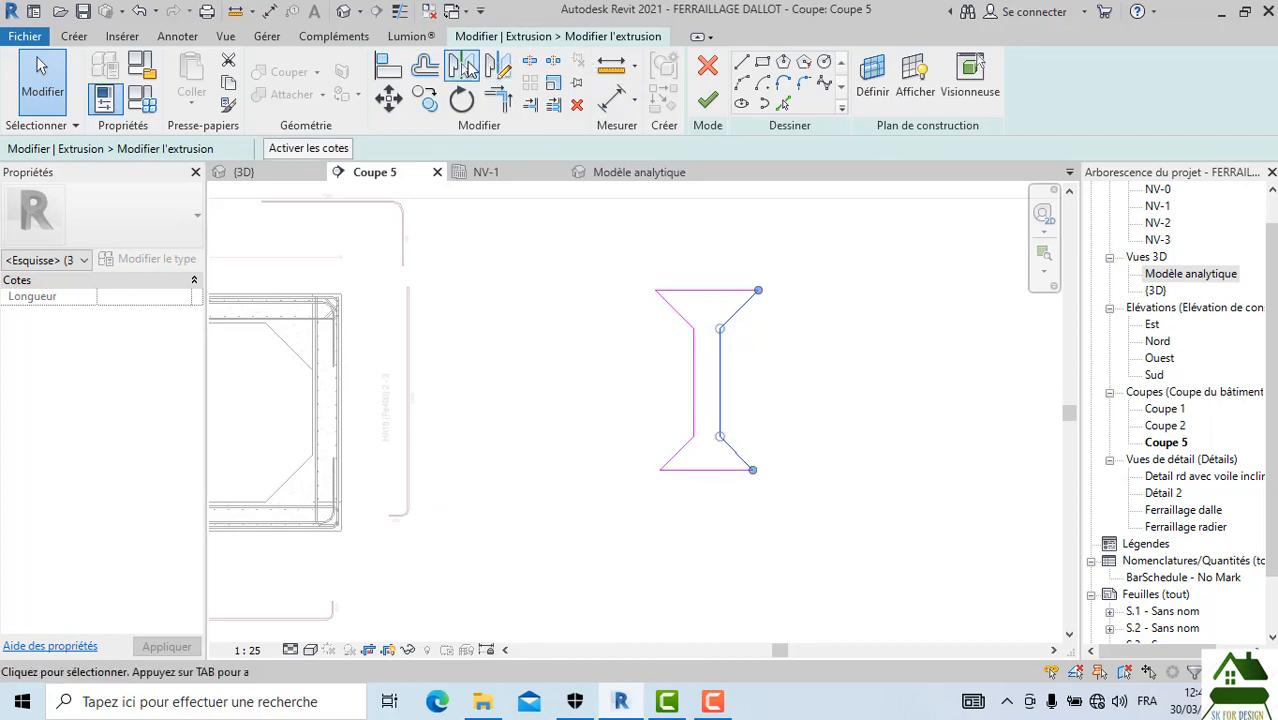
click(497, 65)
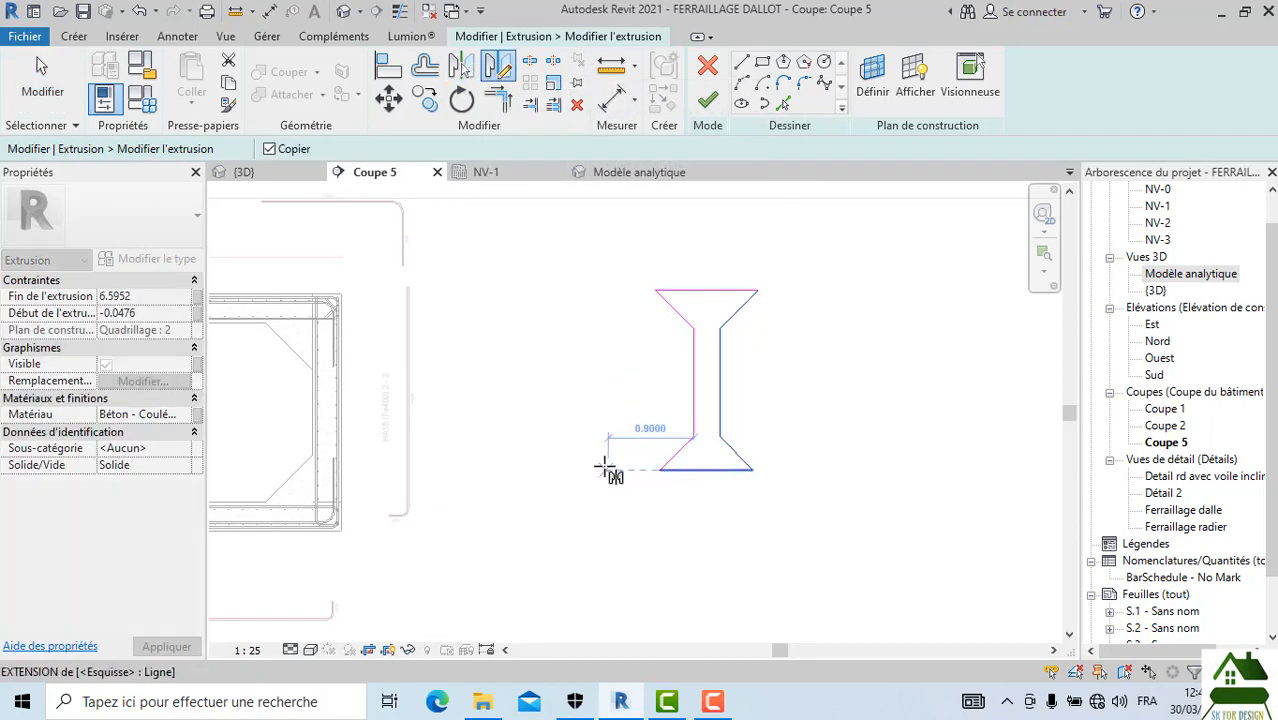
click(541, 469)
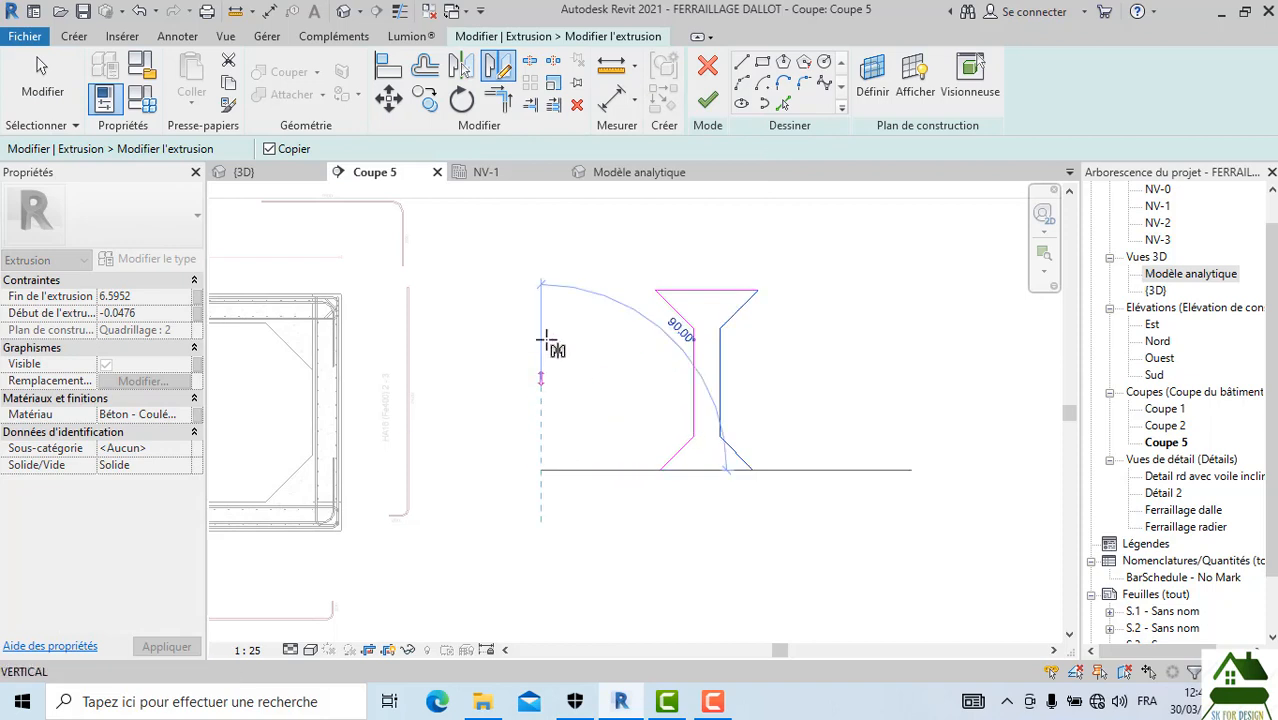
click(549, 297)
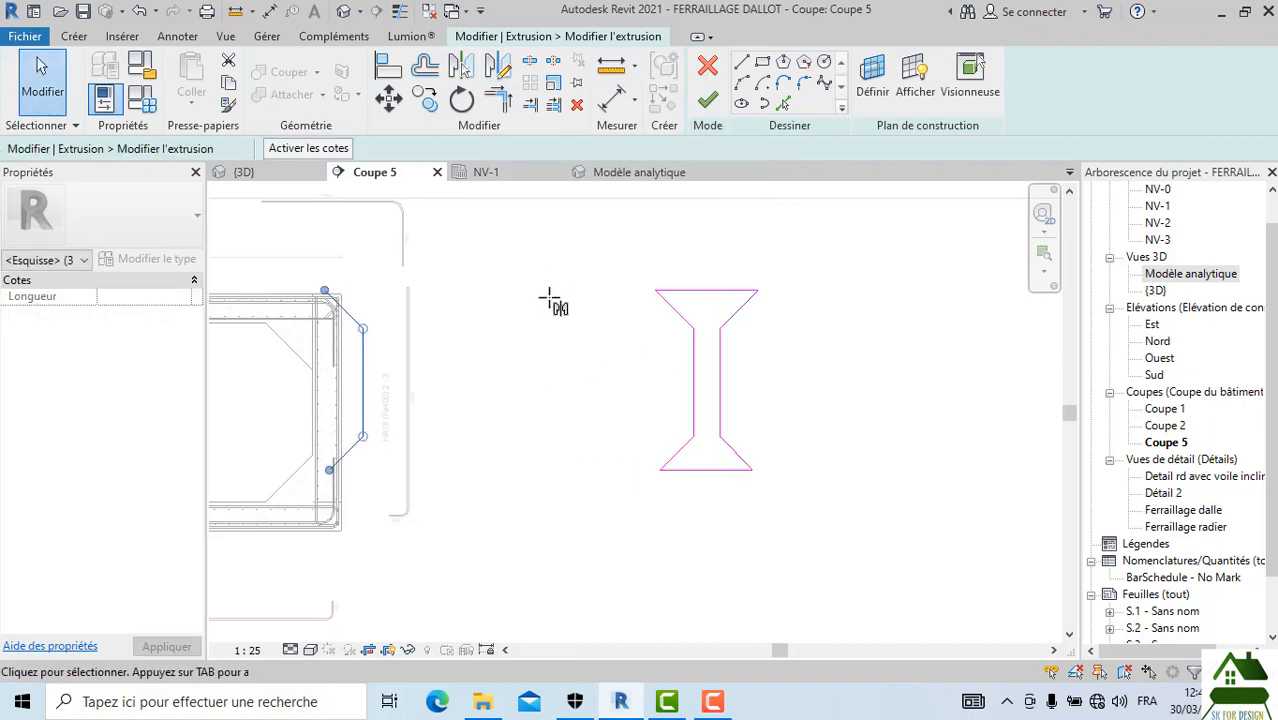
Step: Move the three mirrored lines horizontally off the culvert into the clear space beside the original profile
mouse_move(275, 239)
mouse_down()
mouse_move(368, 450)
mouse_move(444, 505)
mouse_up()
click(384, 104)
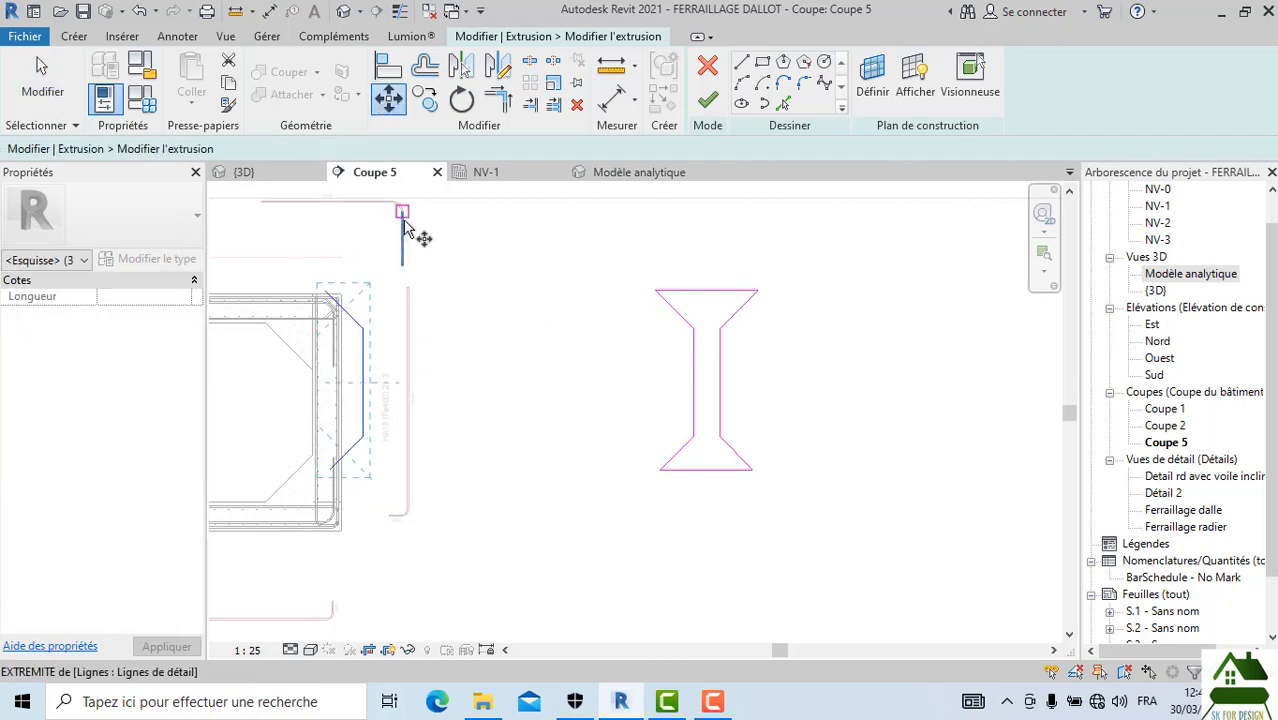
click(408, 382)
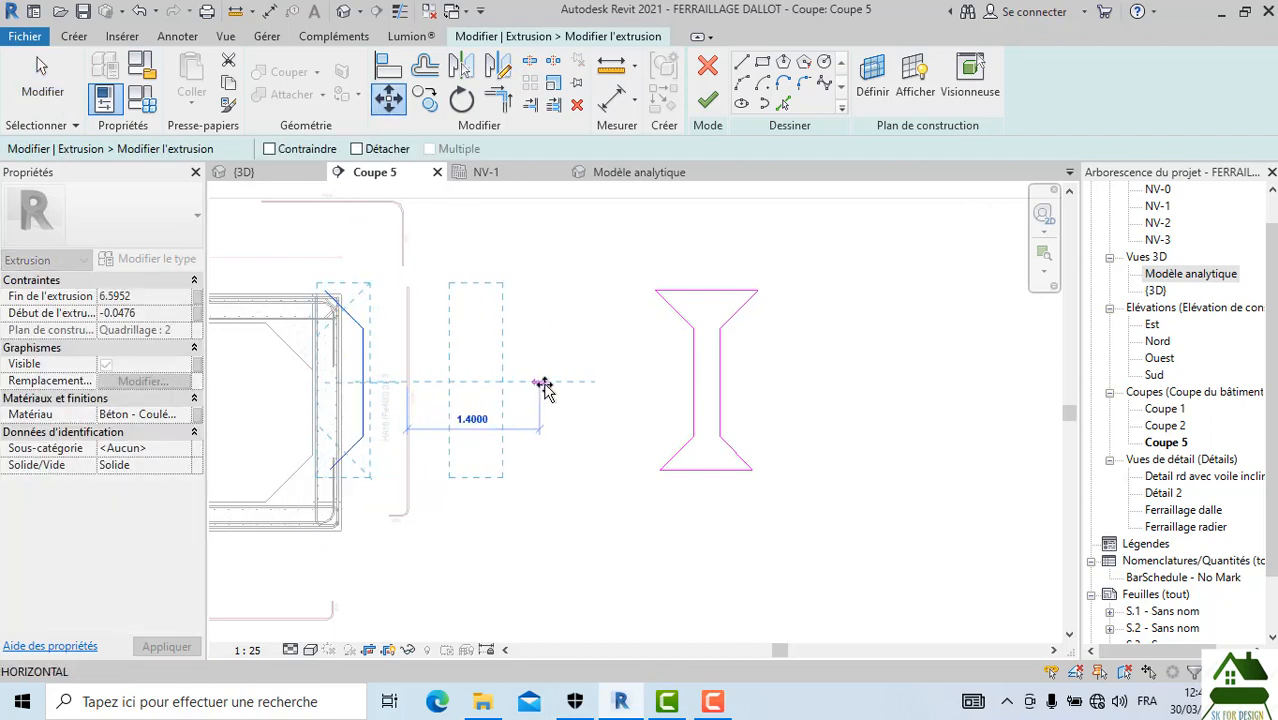
click(543, 386)
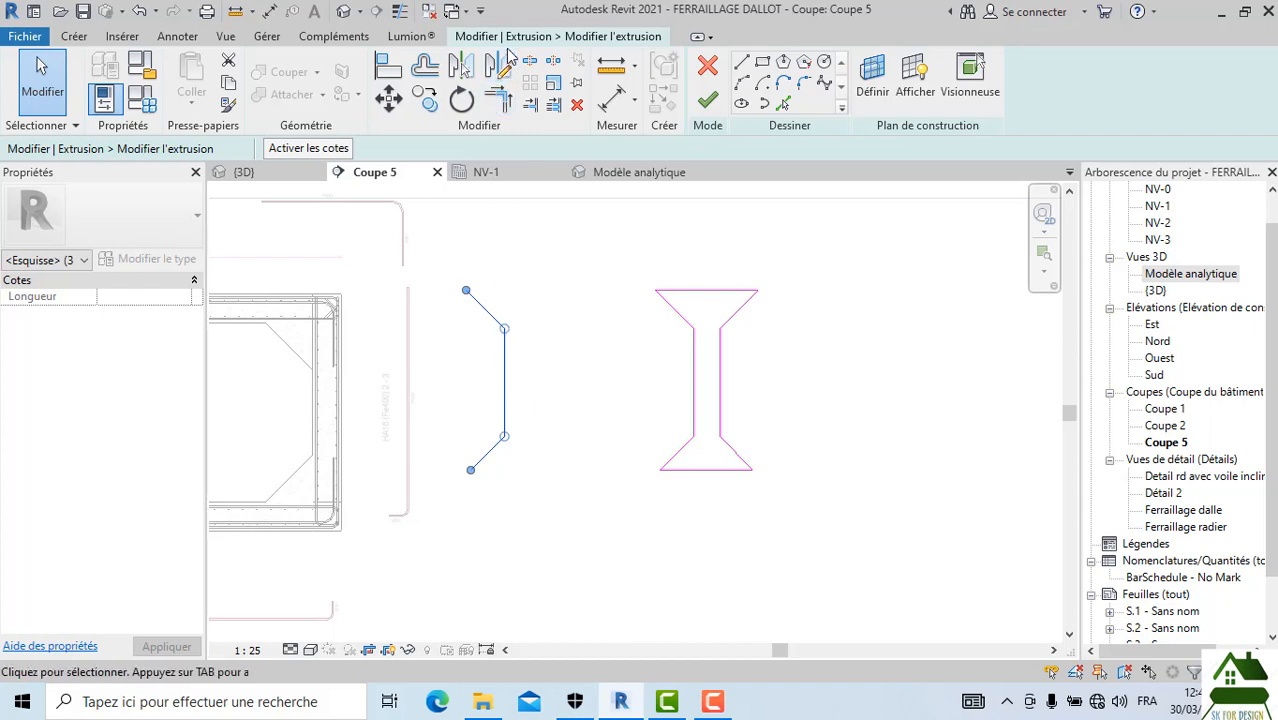
Step: Mirror a copy of the moved half-outline about a vertical axis drawn just beside its web line
click(497, 78)
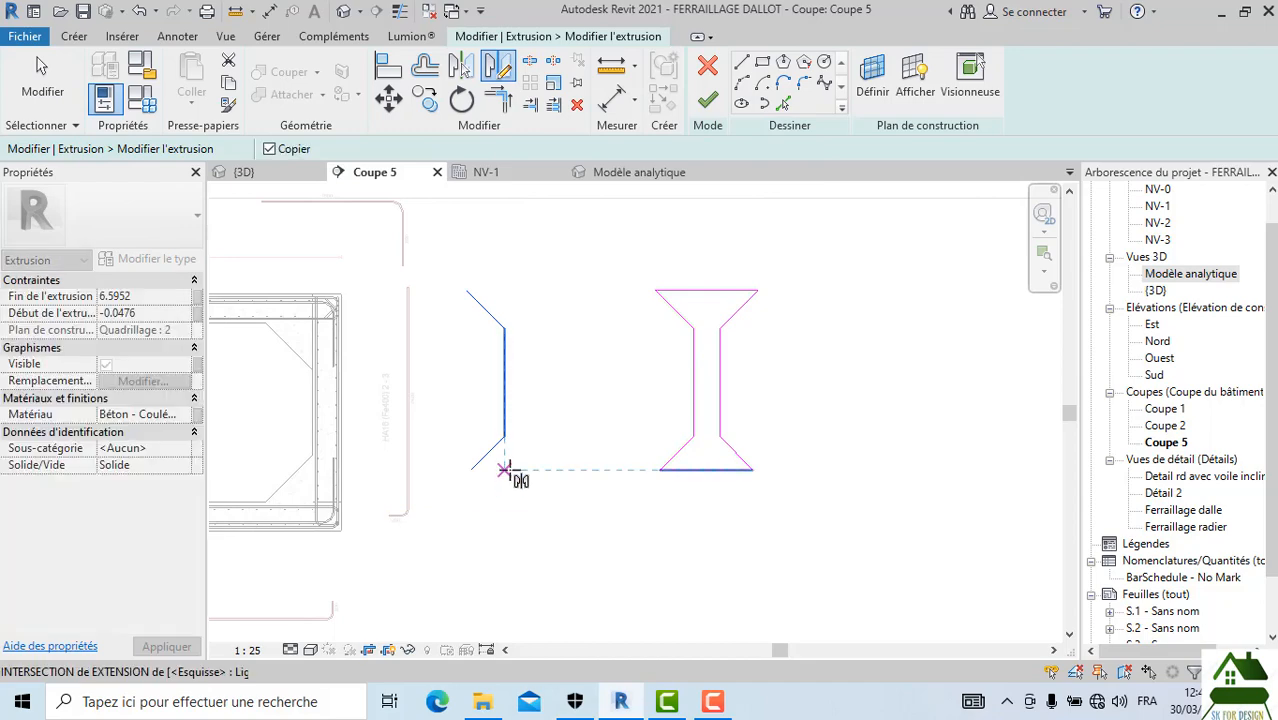
click(510, 469)
click(522, 374)
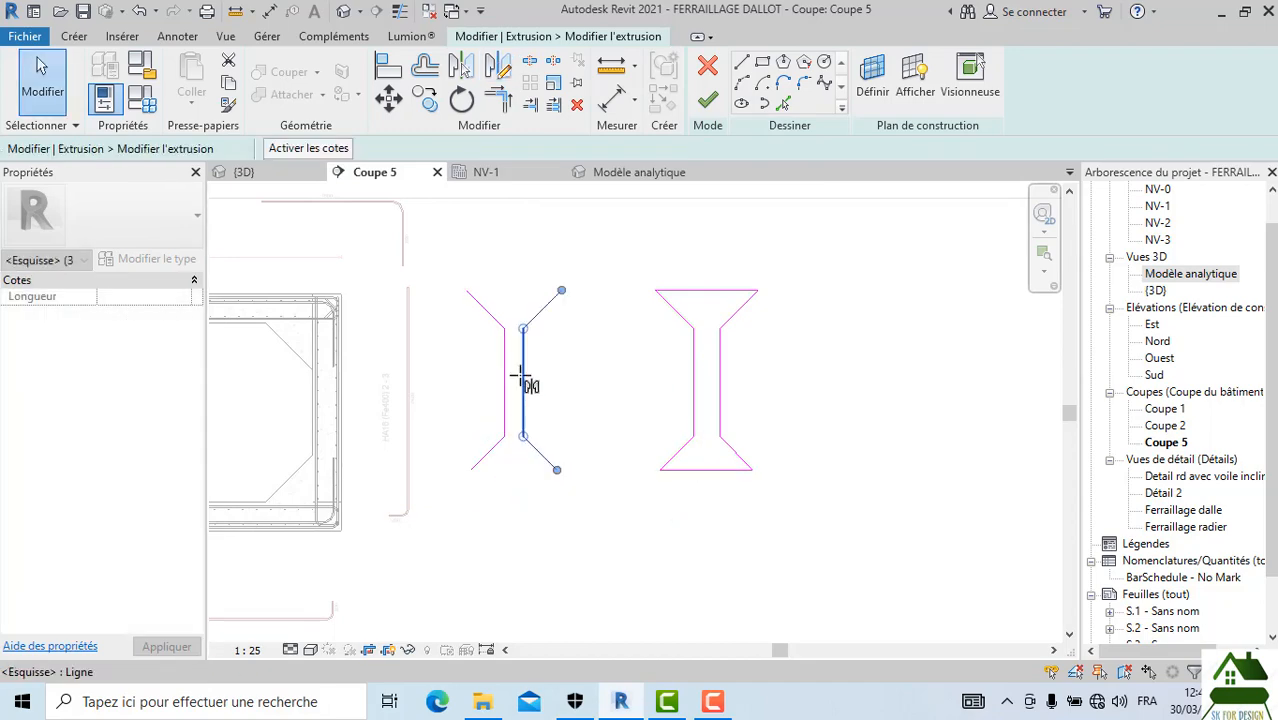
Step: Delete the source half-outline's lower haunch, upper haunch and web lines, keeping only the newly mirrored half
click(503, 500)
click(496, 449)
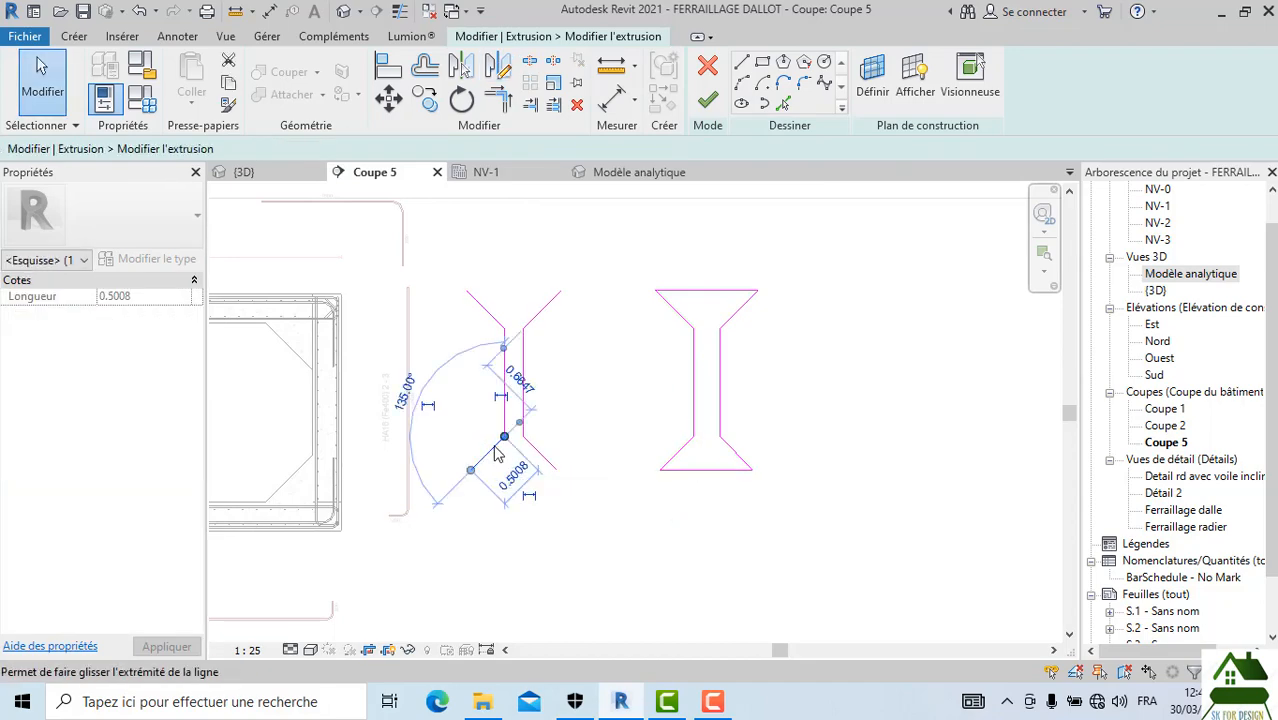
key(Delete)
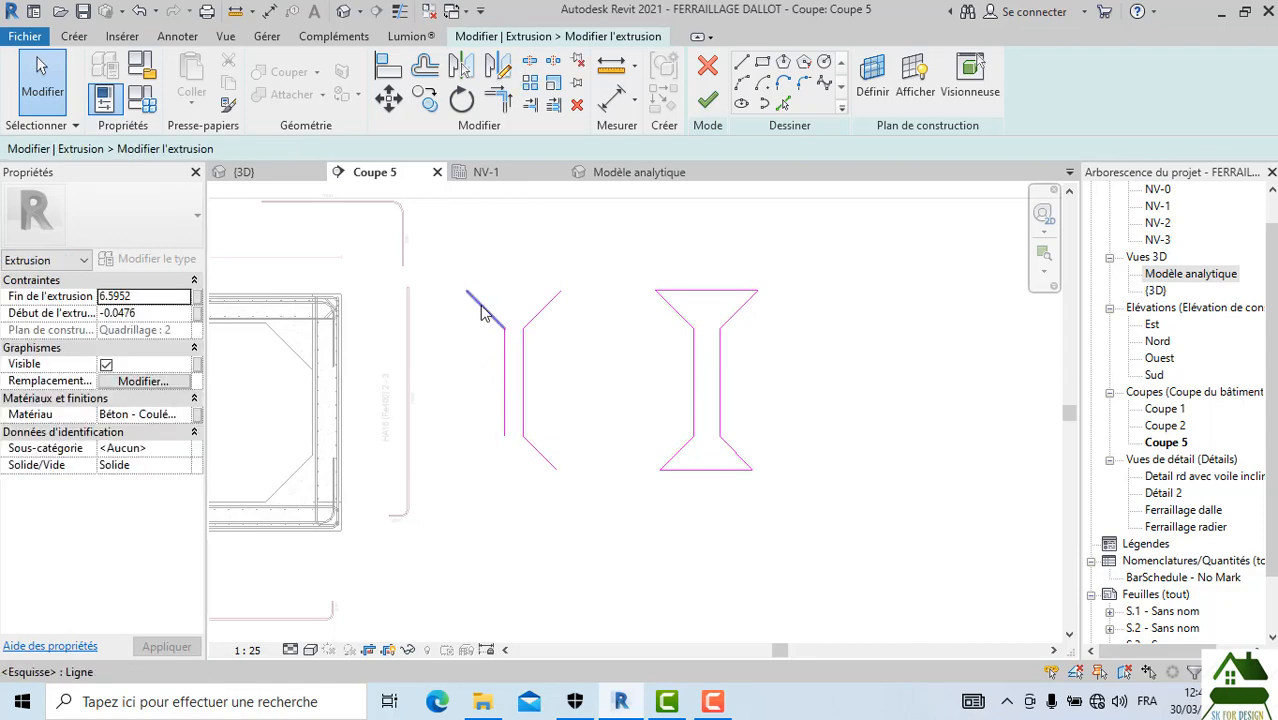
click(480, 312)
key(Delete)
click(504, 400)
key(Delete)
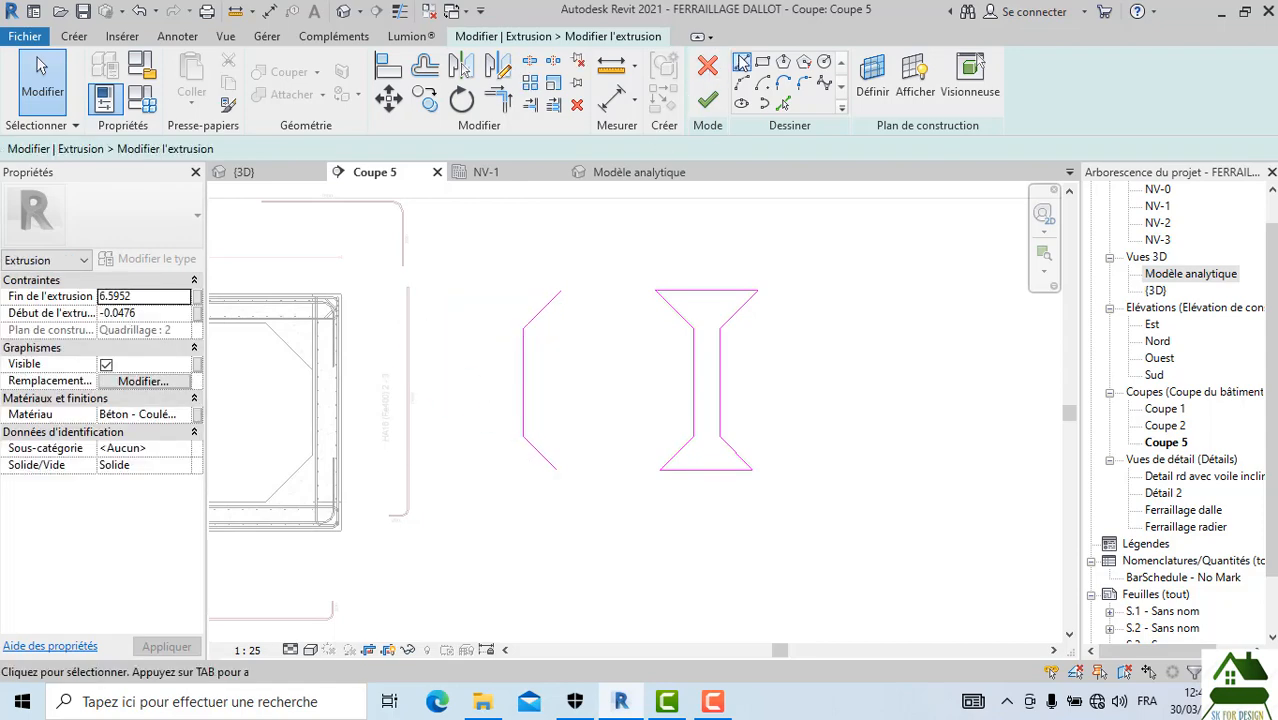
Step: Close the half-outline with a 0.8 top line, a 1.9 outer vertical line and a bottom line ending at the lower haunch
click(741, 62)
click(561, 290)
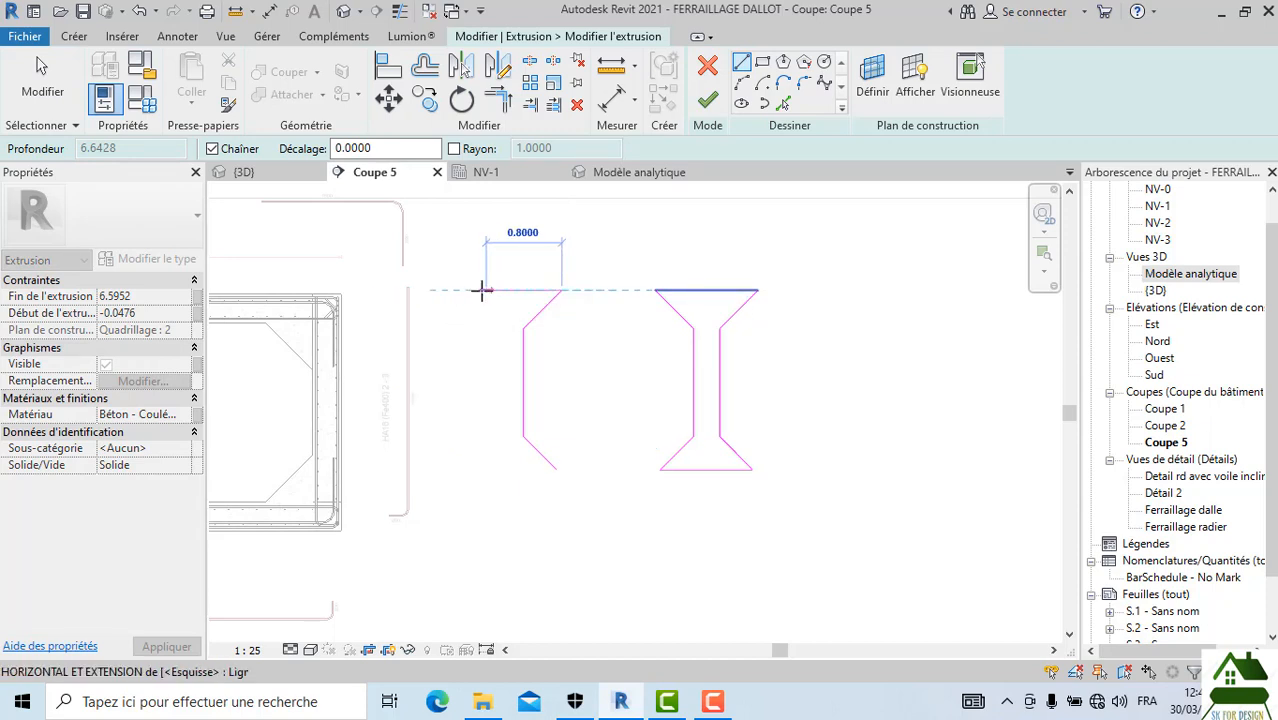
click(484, 290)
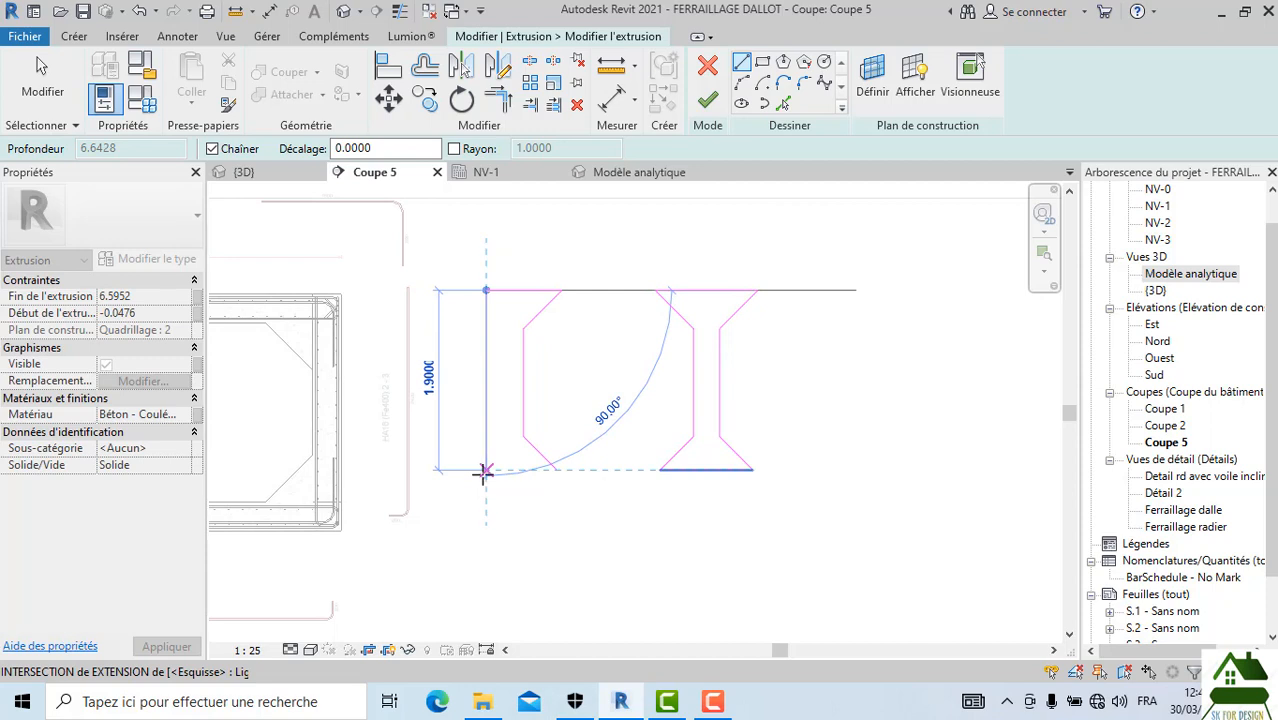
click(485, 470)
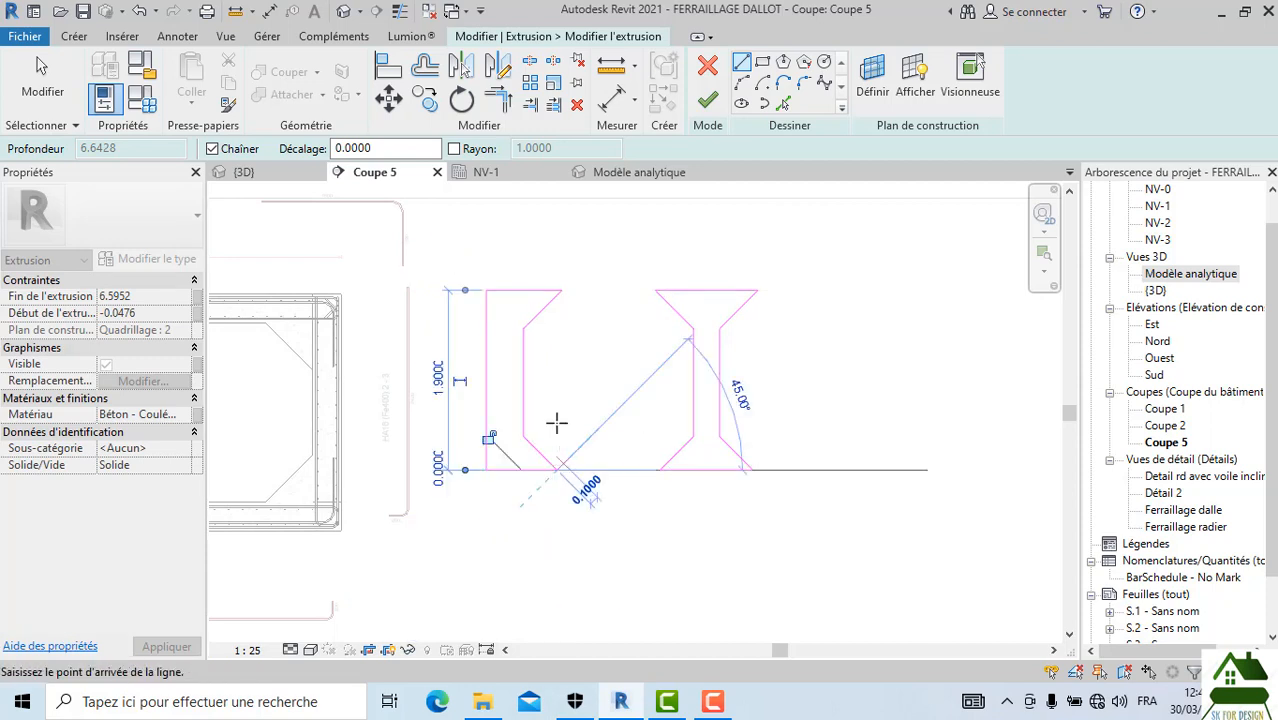
click(557, 470)
key(Escape)
key(Escape)
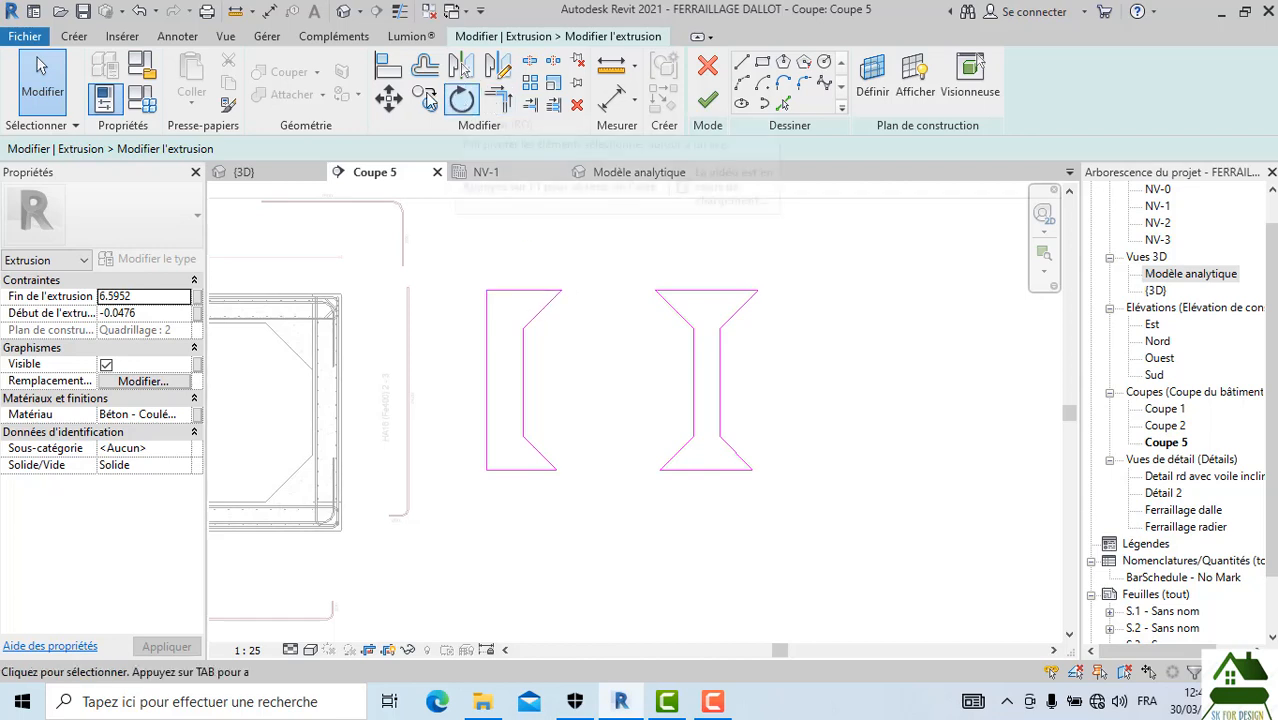
Step: Offset a copy of the half-outline's top line 0.3 upward and stretch the copy horizontally well past the original profile
click(425, 65)
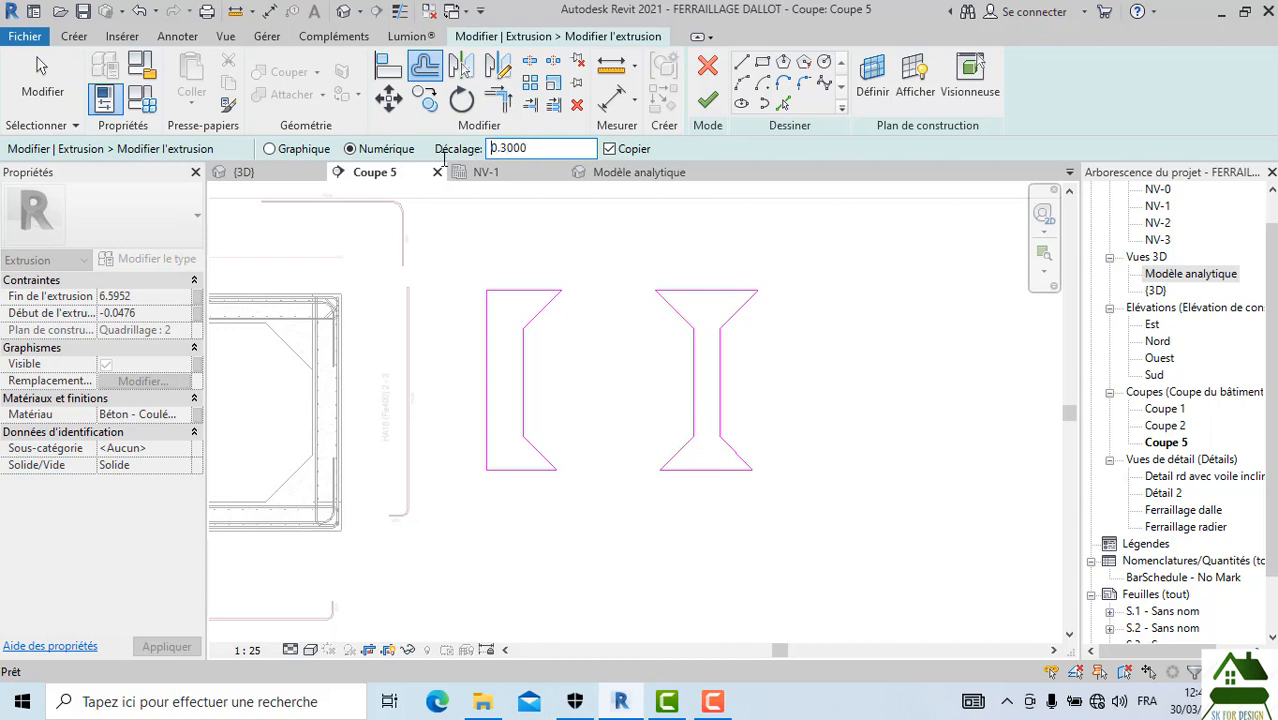
click(522, 287)
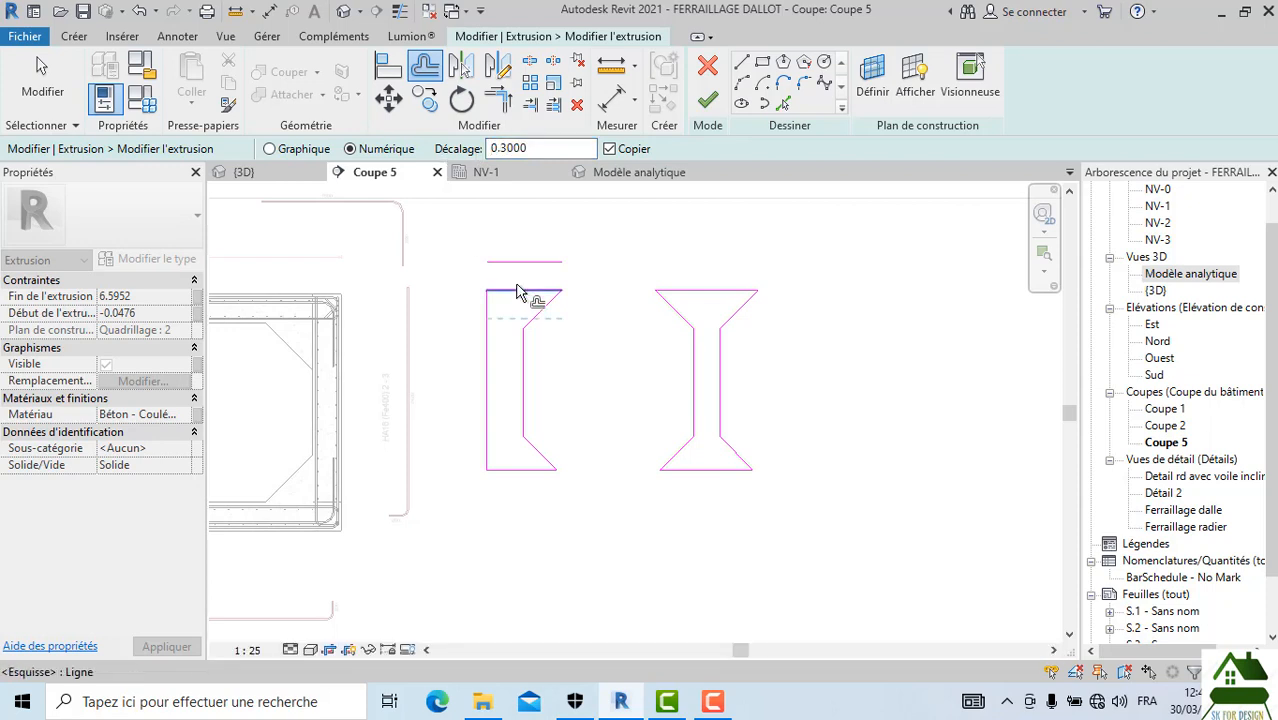
key(Escape)
click(541, 265)
scroll(541, 269, down, 1)
middle_drag(546, 287, 442, 325)
drag(457, 301, 859, 300)
Step: Extend the outer vertical line up to the offset top line and delete the short top line below it
click(380, 378)
click(390, 368)
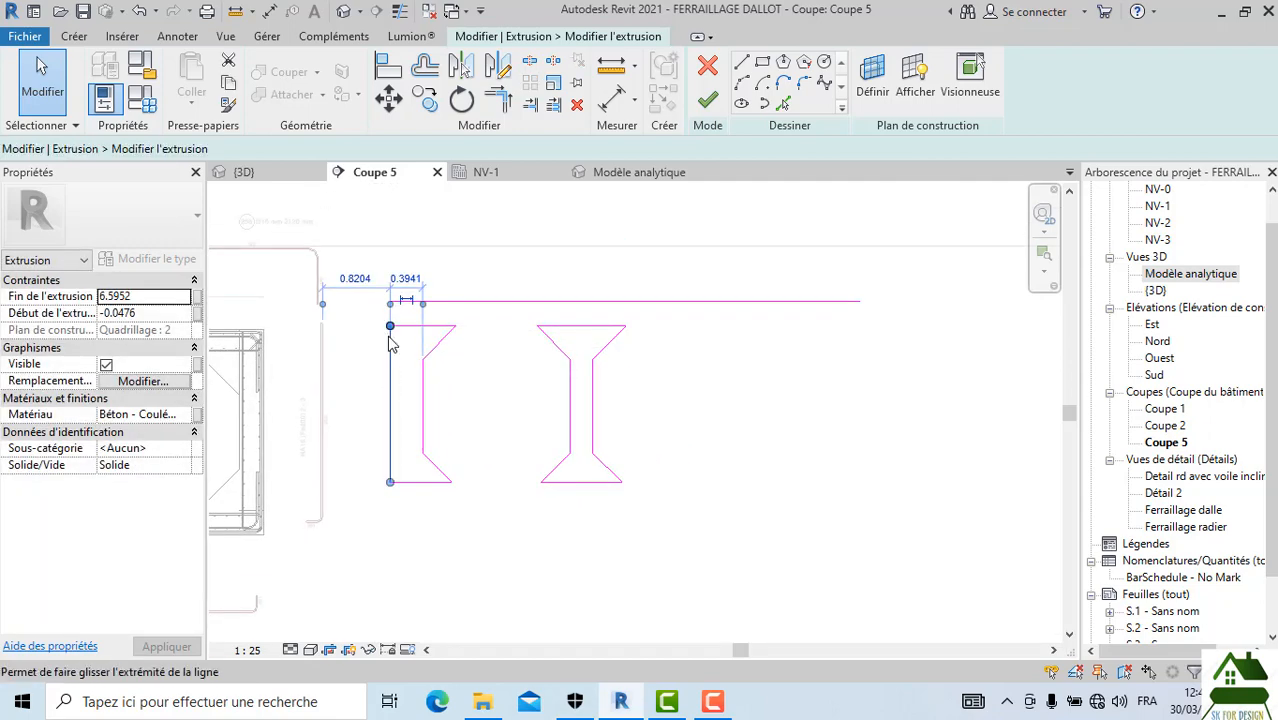
drag(390, 324, 388, 297)
scroll(391, 313, up, 2)
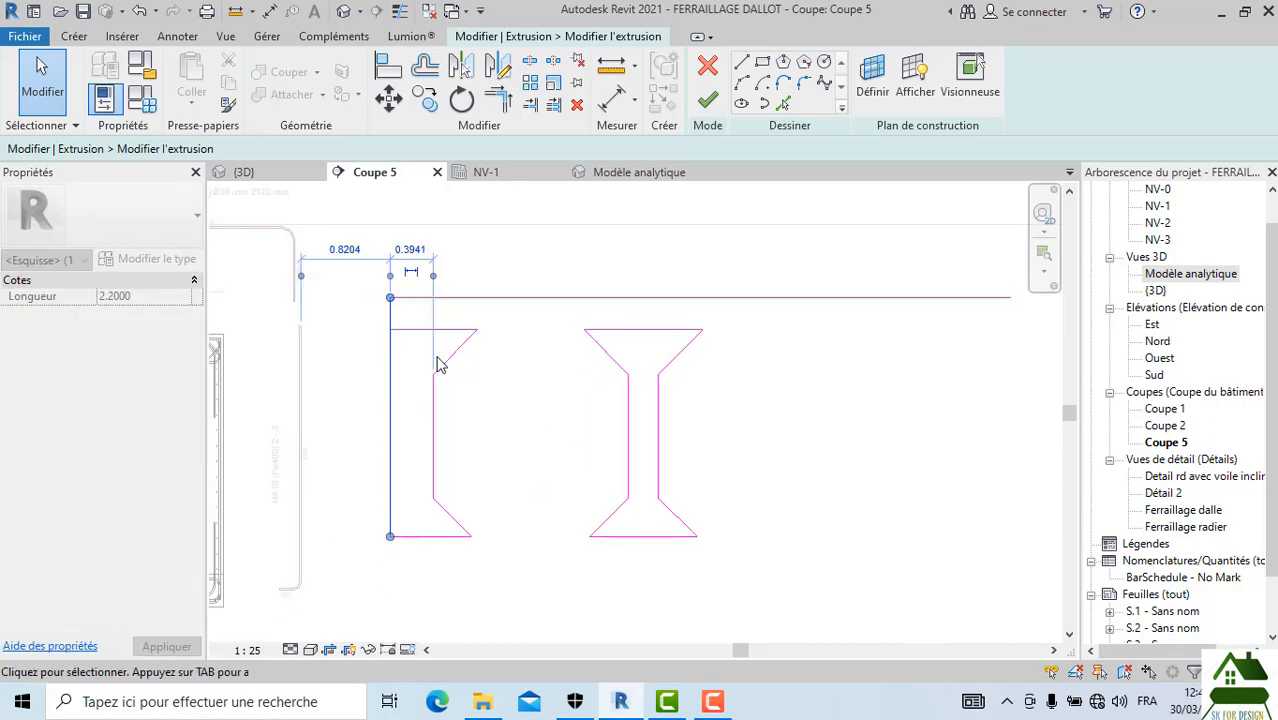
click(441, 333)
key(Delete)
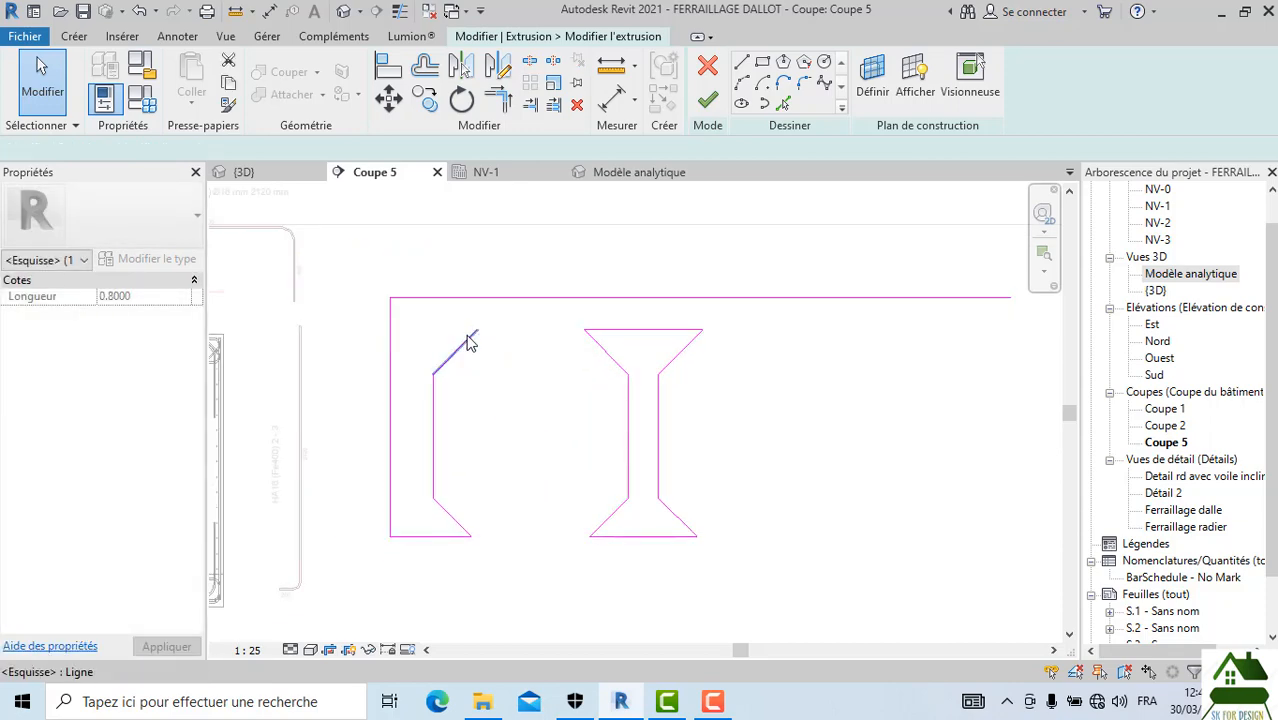
Step: Join the two facing upper haunches with a horizontal line and delete the original wall profile's top line
click(742, 64)
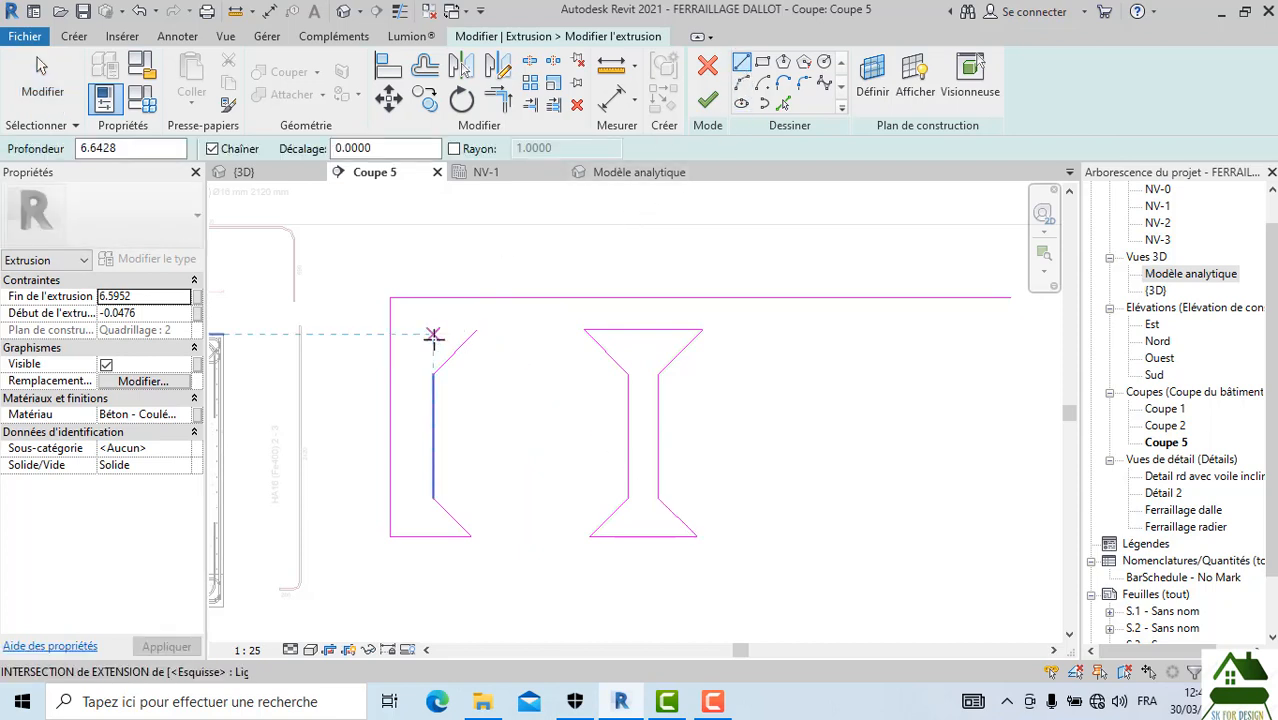
click(478, 330)
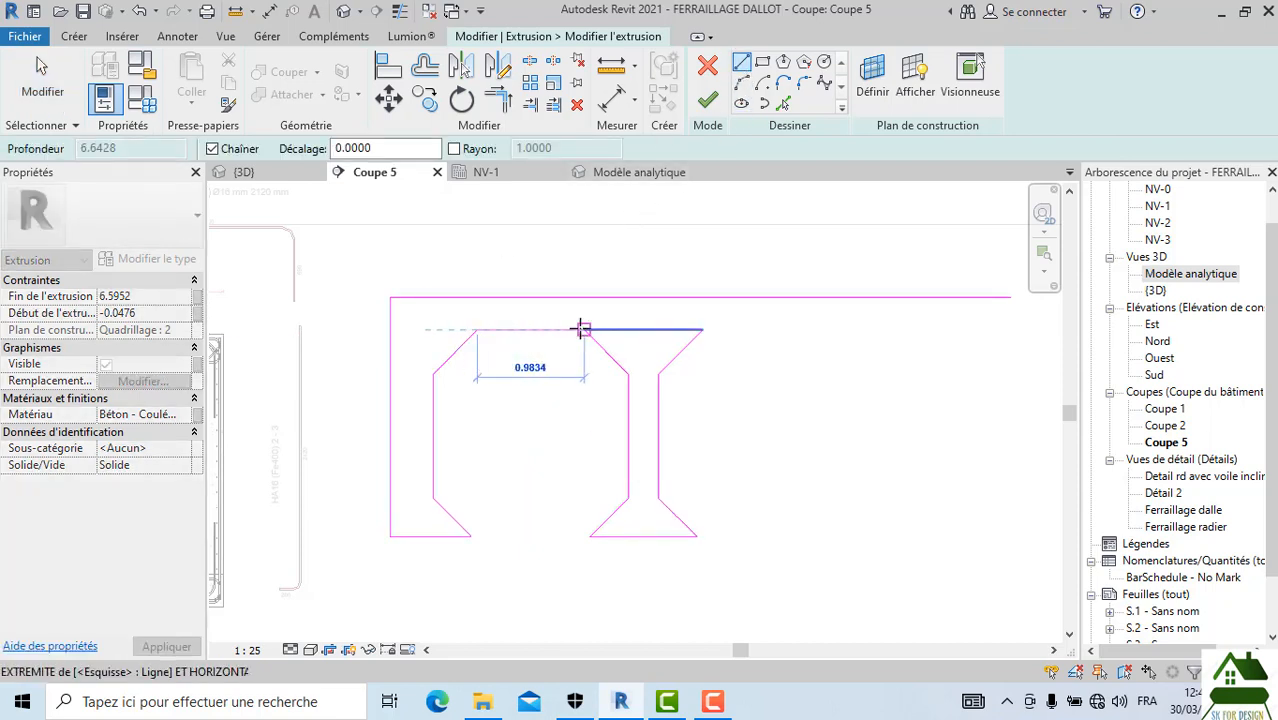
click(582, 329)
key(Escape)
key(Escape)
middle_drag(770, 451, 645, 435)
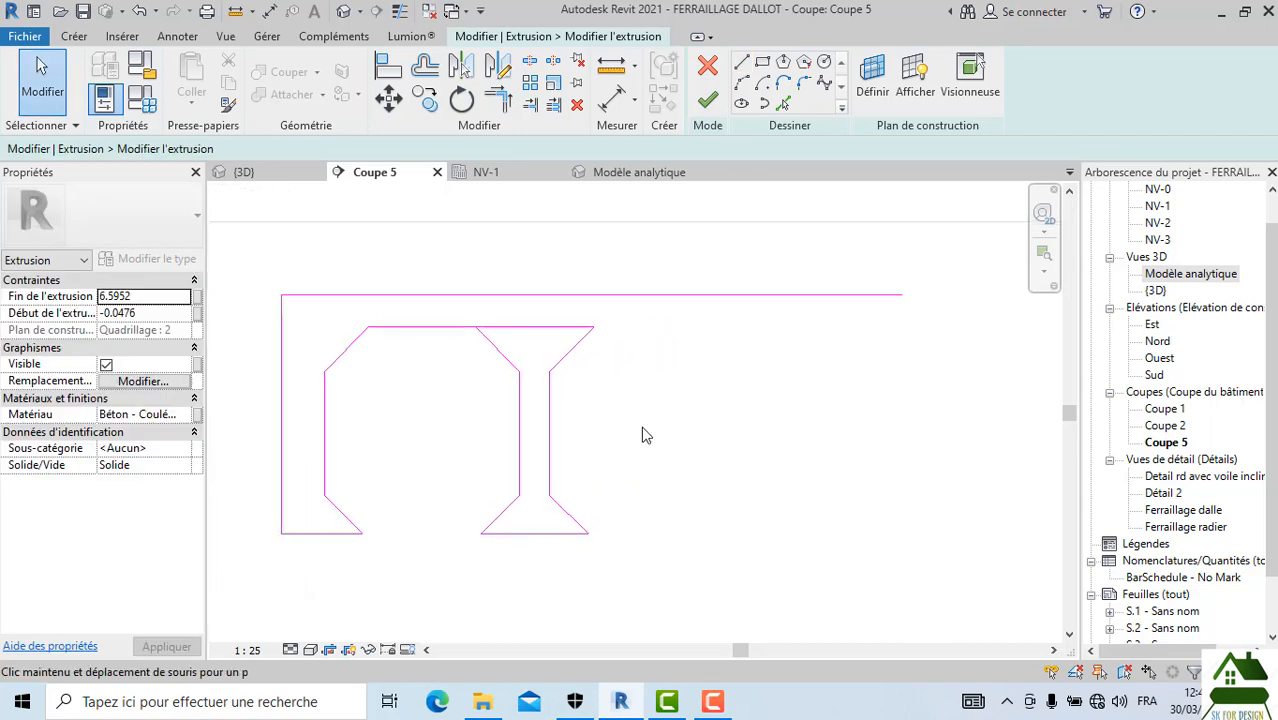
click(558, 330)
key(Delete)
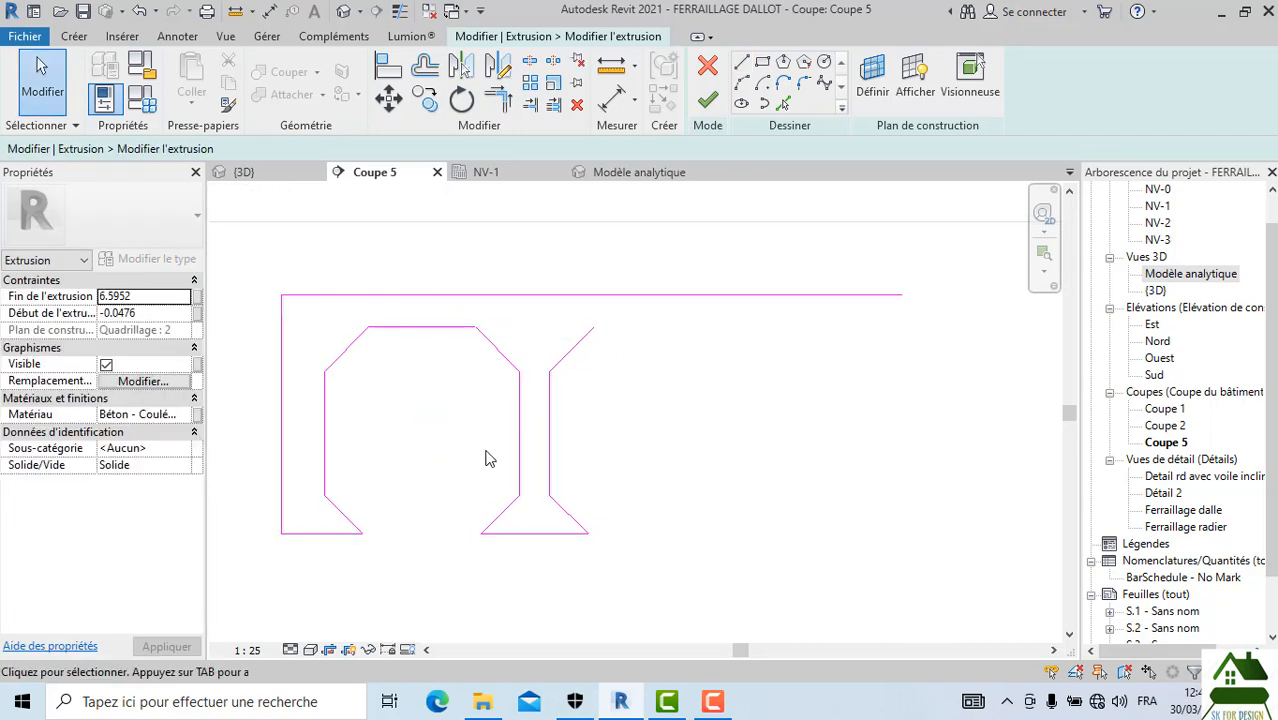
Step: Set the distance between the outer vertical line and the adjacent inner web line to 0.2
click(326, 423)
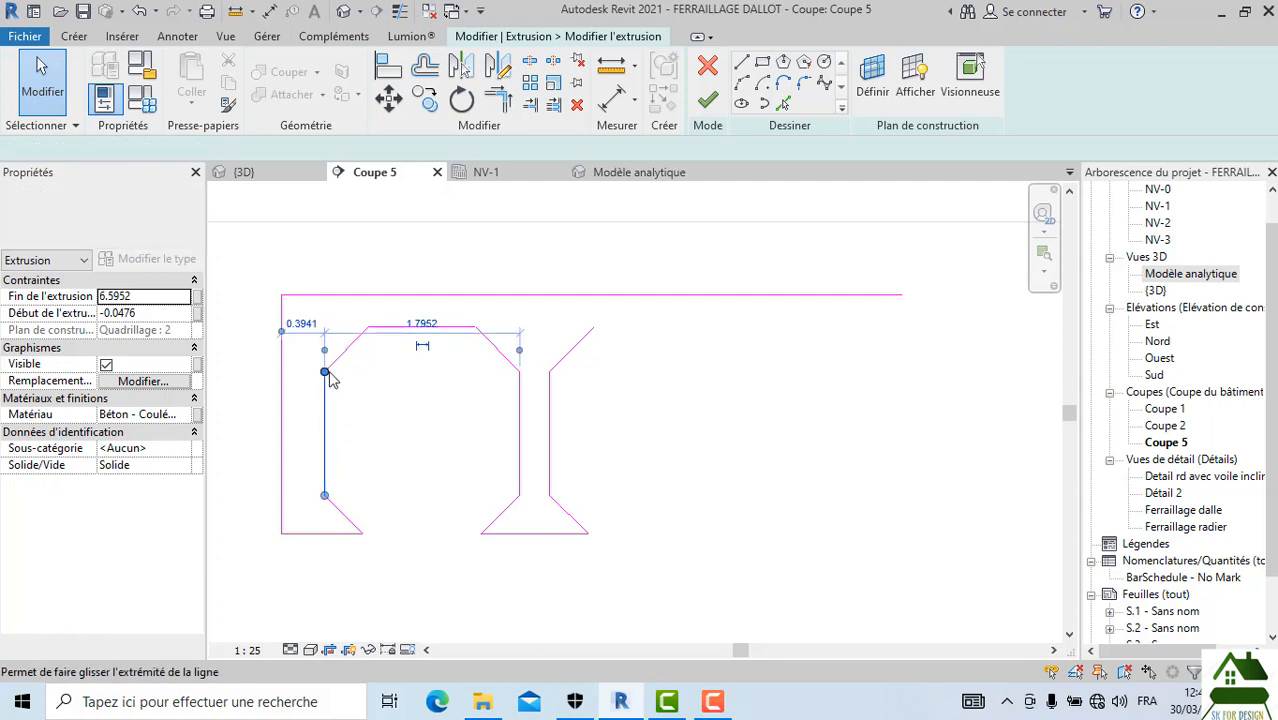
click(296, 476)
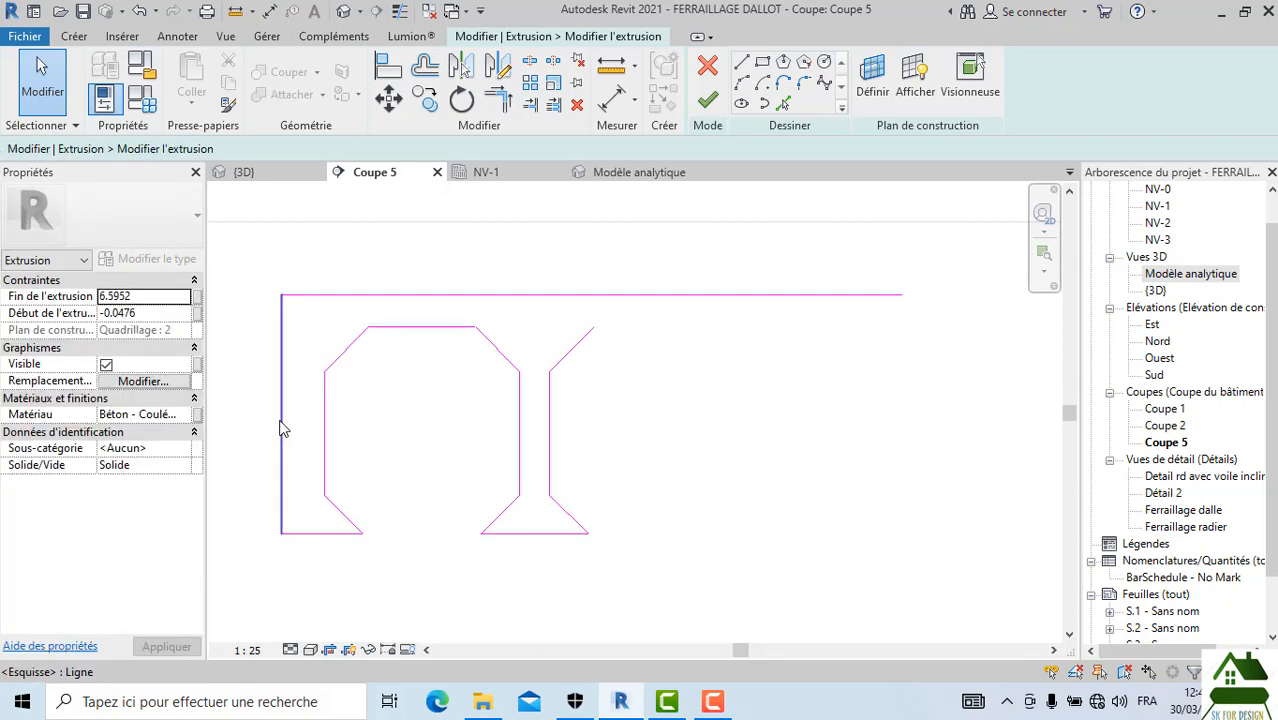
click(281, 428)
click(294, 562)
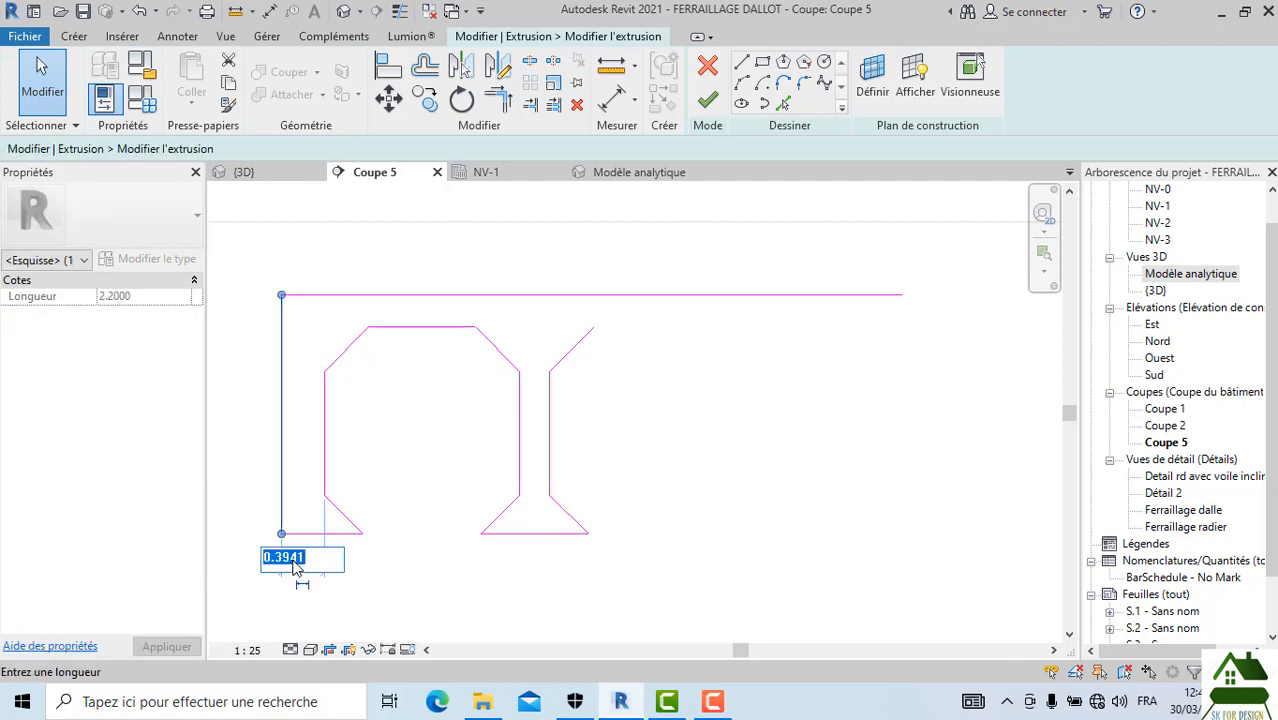
key(Return)
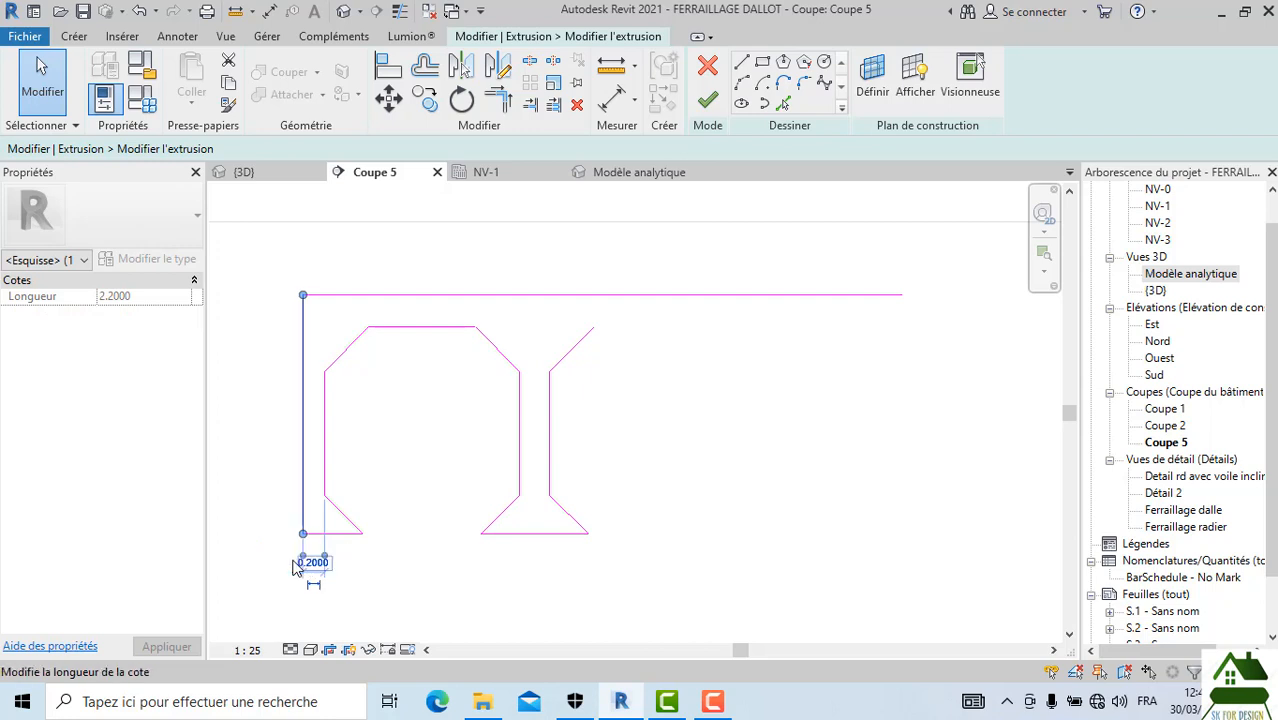
Step: Set the outer wall's thickness, from its outer vertical line to the inner web line, to 0.3
scroll(315, 572, up, 2)
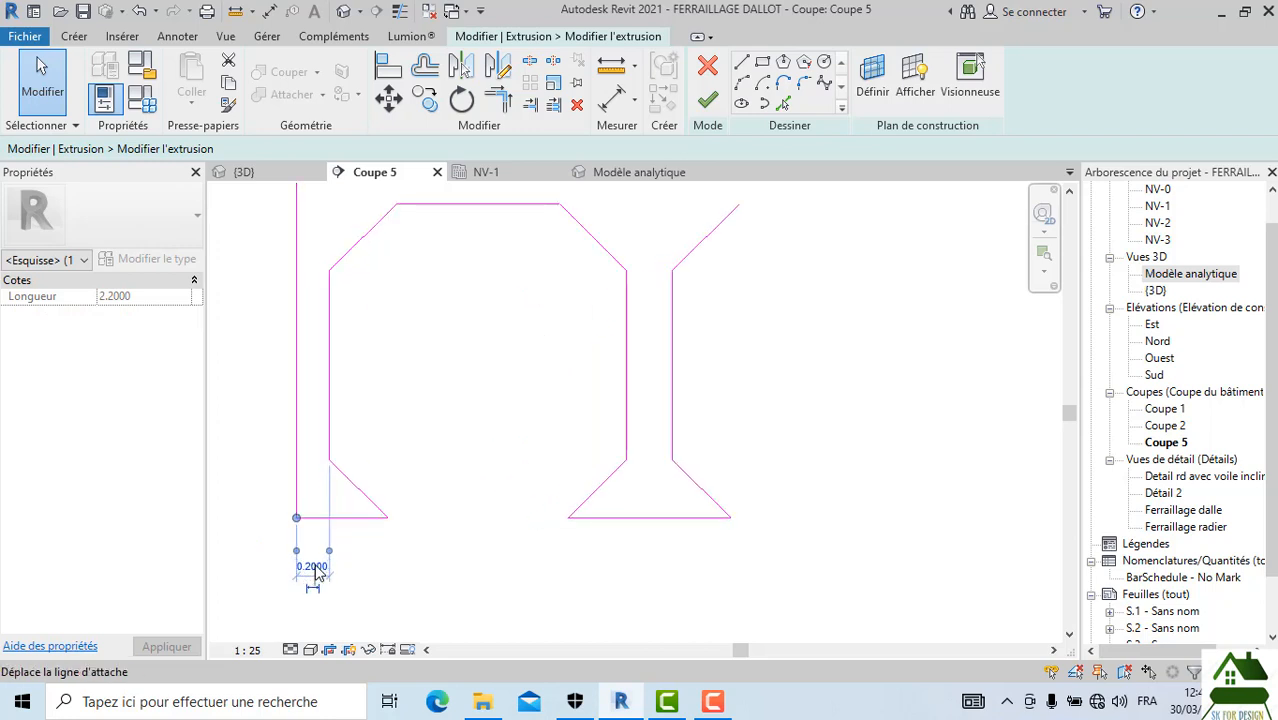
click(314, 567)
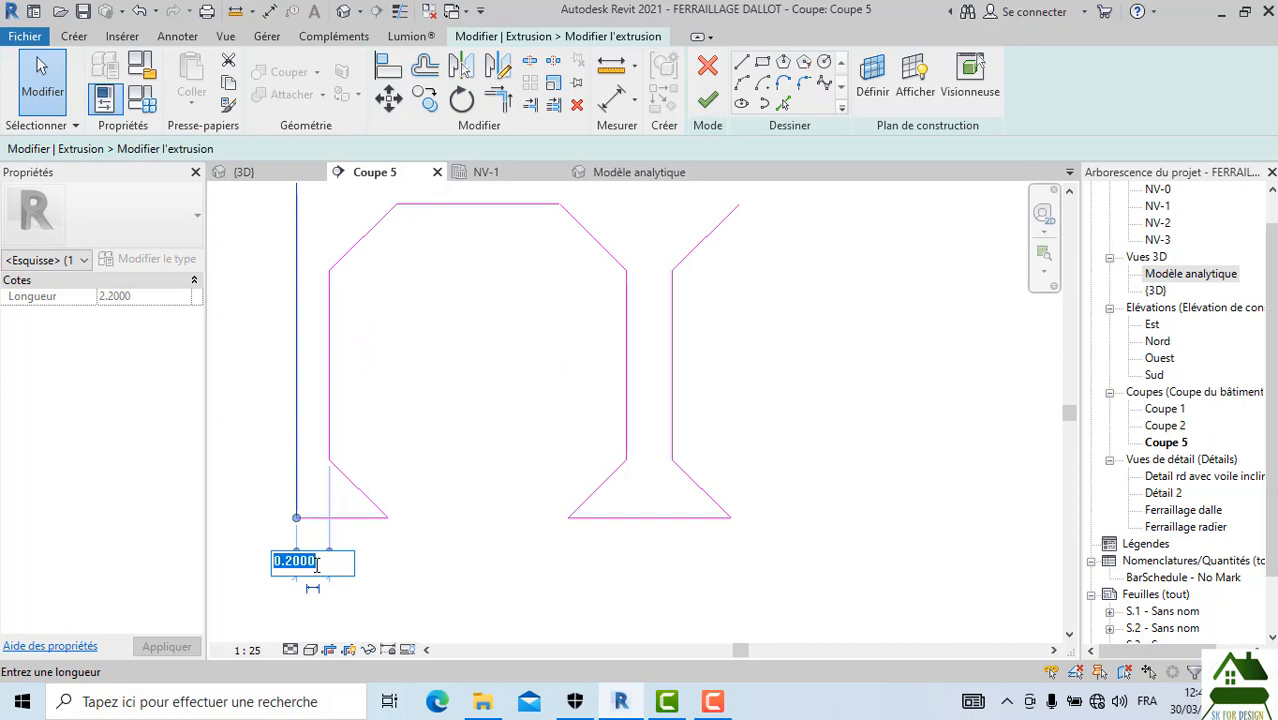
text(0.3)
key(Return)
click(232, 494)
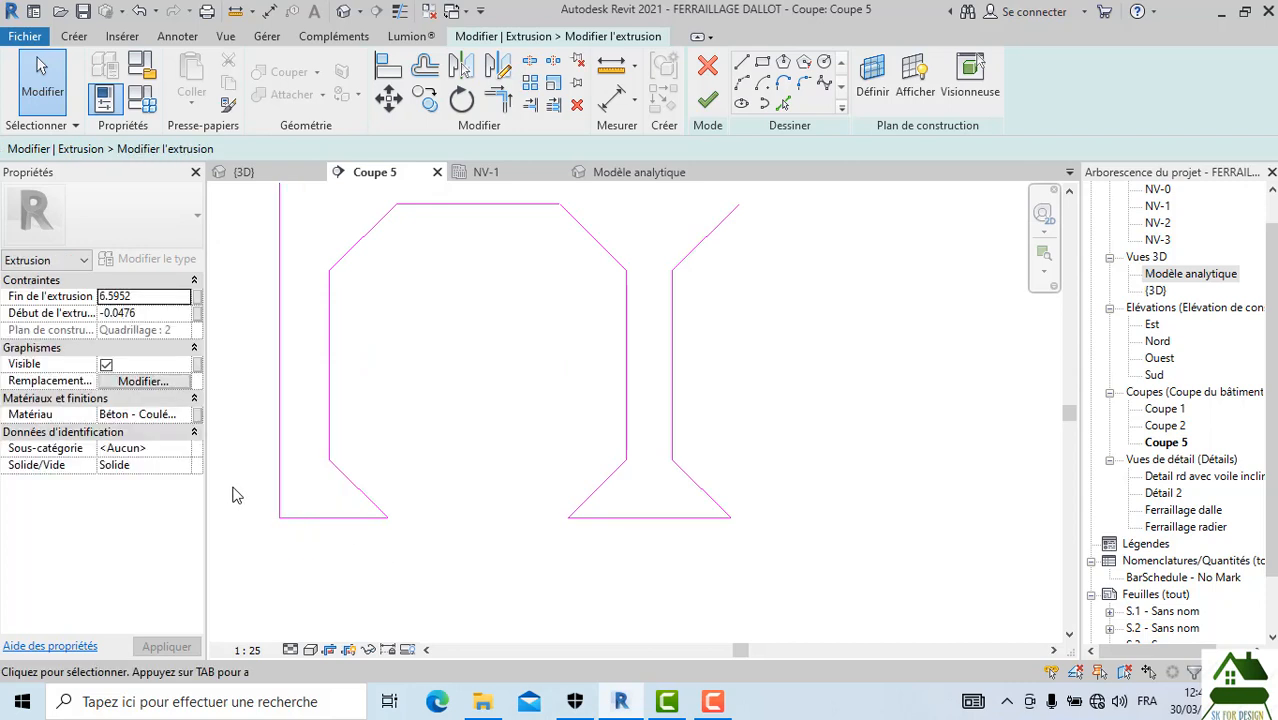
Step: Mirror a copy of the outer wall's vertical, web, bottom and lower haunch lines about the intermediate wall's vertical centre axis
click(281, 372)
scroll(408, 471, down, 1)
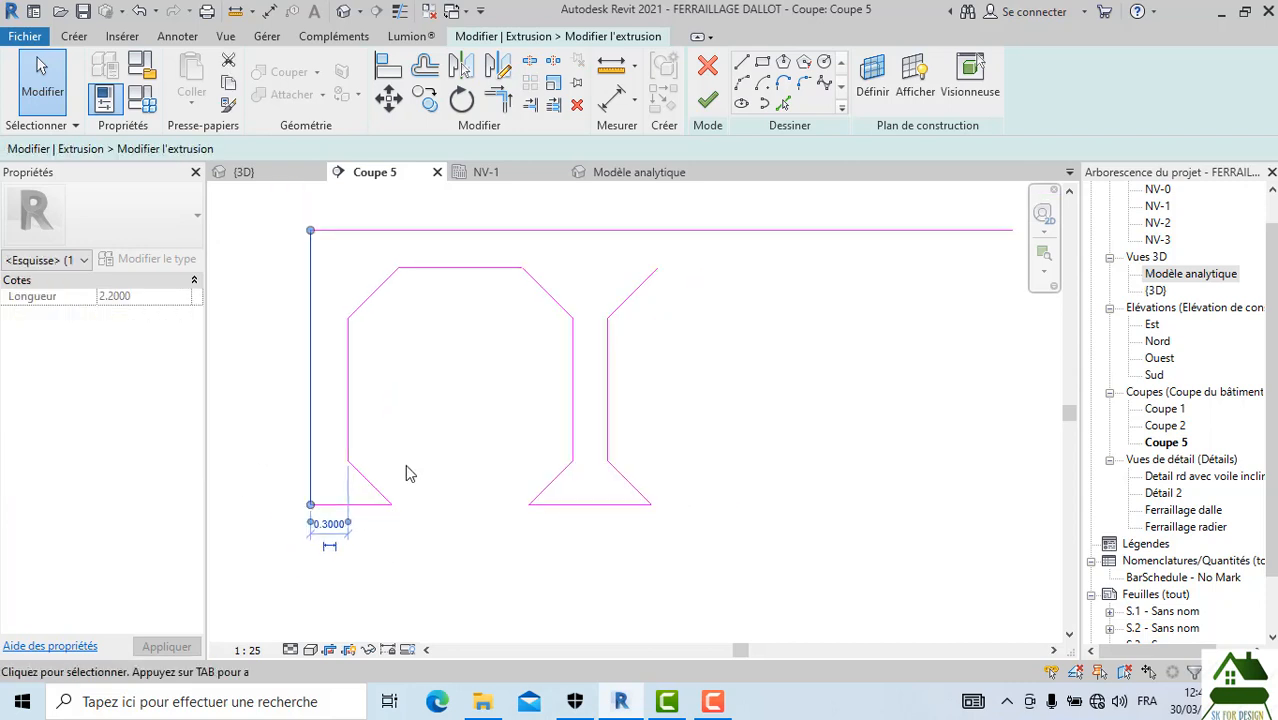
ctrl+click(350, 392)
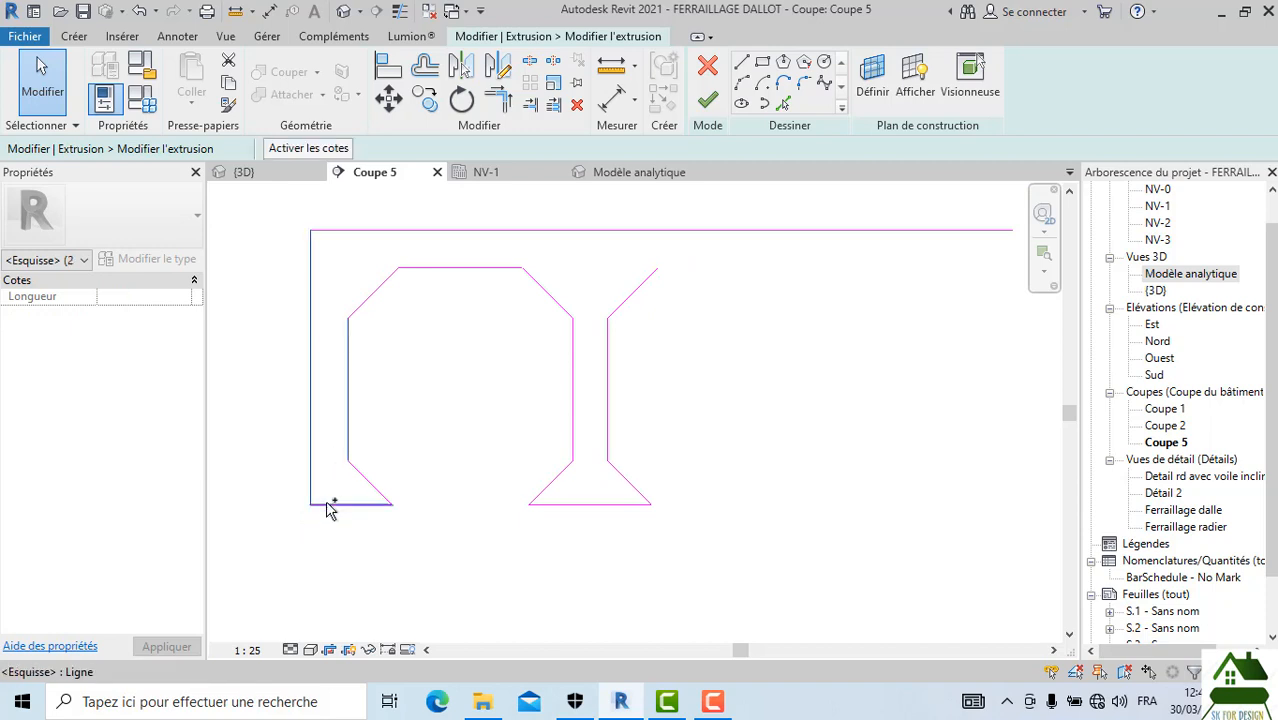
ctrl+click(336, 503)
ctrl+click(358, 474)
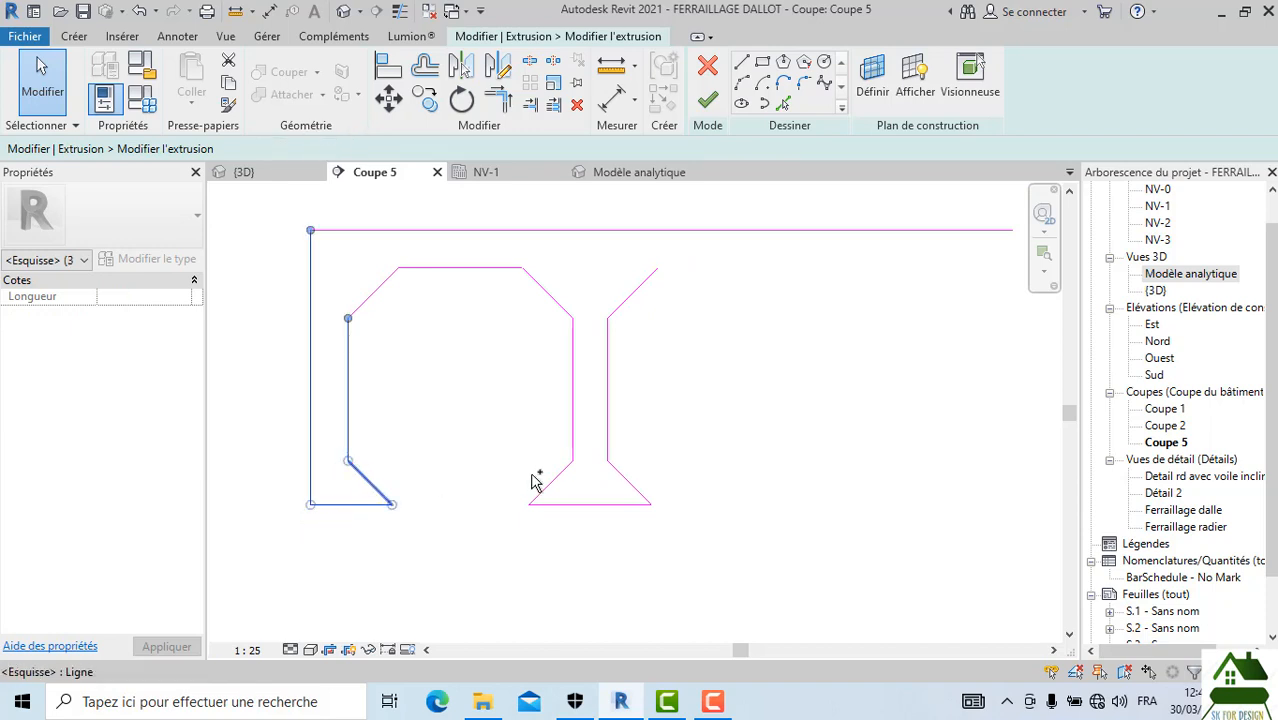
click(498, 67)
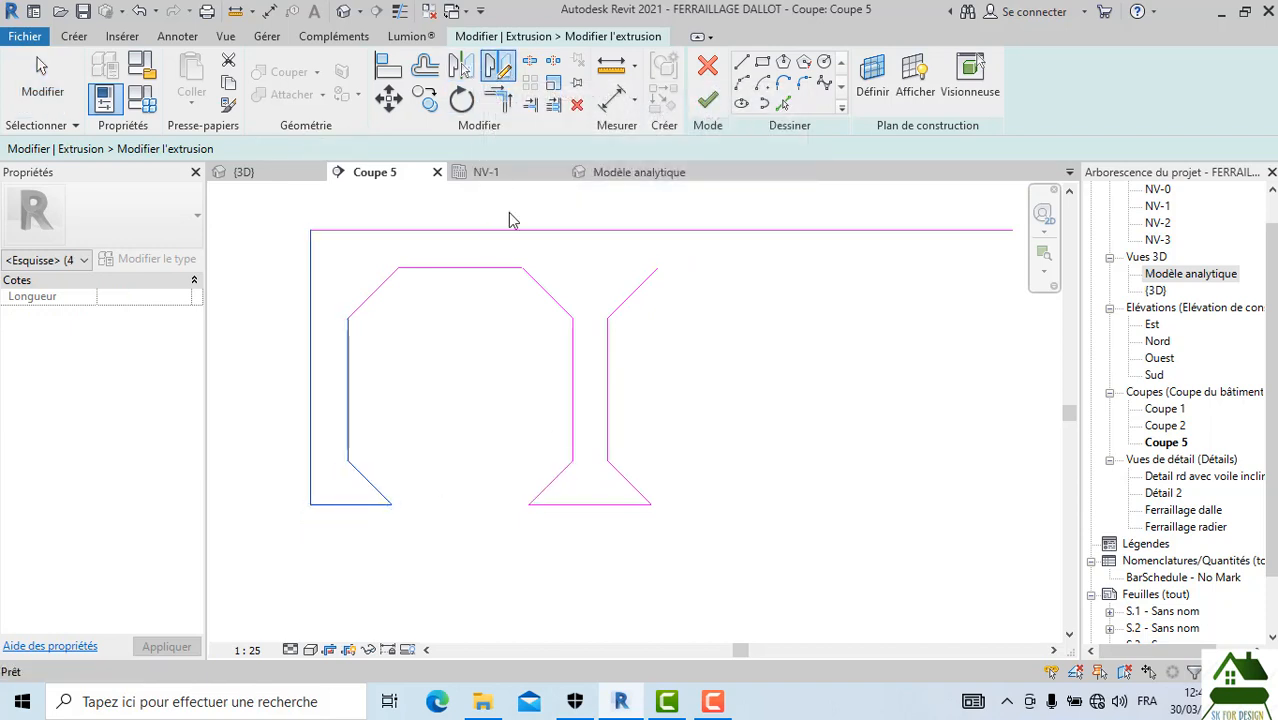
click(586, 505)
click(587, 300)
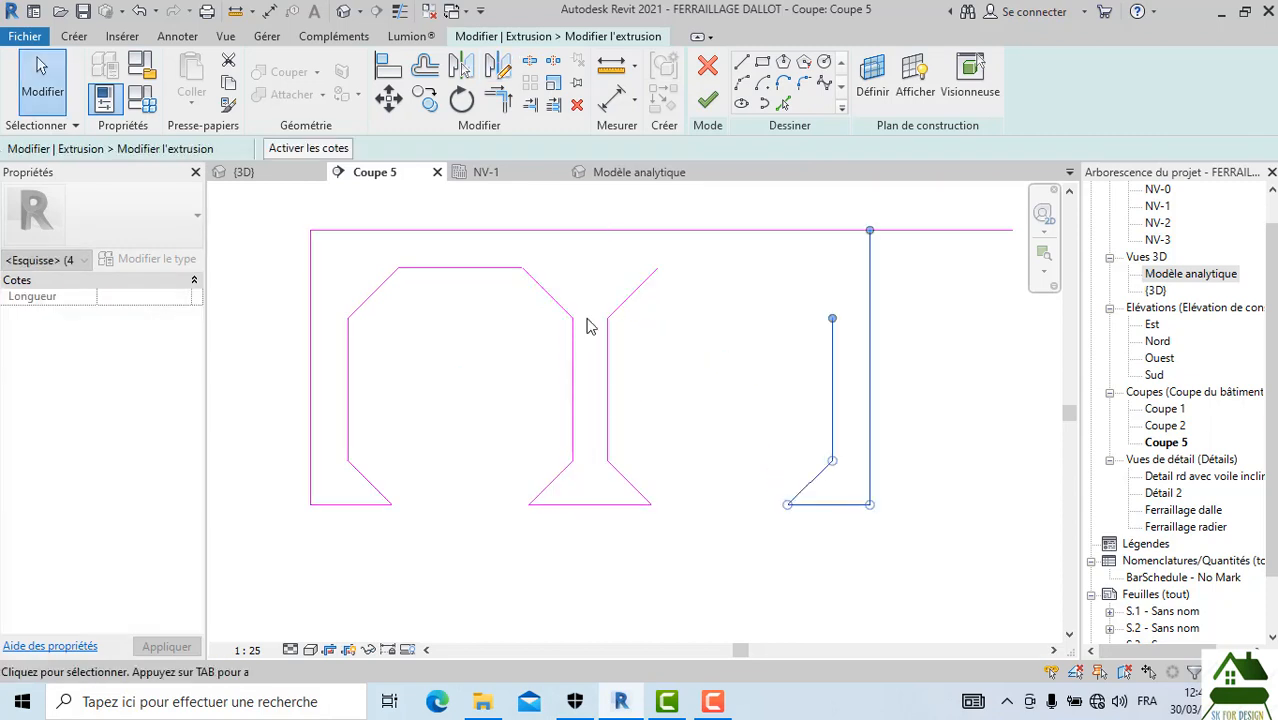
Step: Draw a horizontal line 1.1 long from the free end of the intermediate wall's upper haunch toward the mirrored outer wall
scroll(586, 320, down, 1)
click(741, 63)
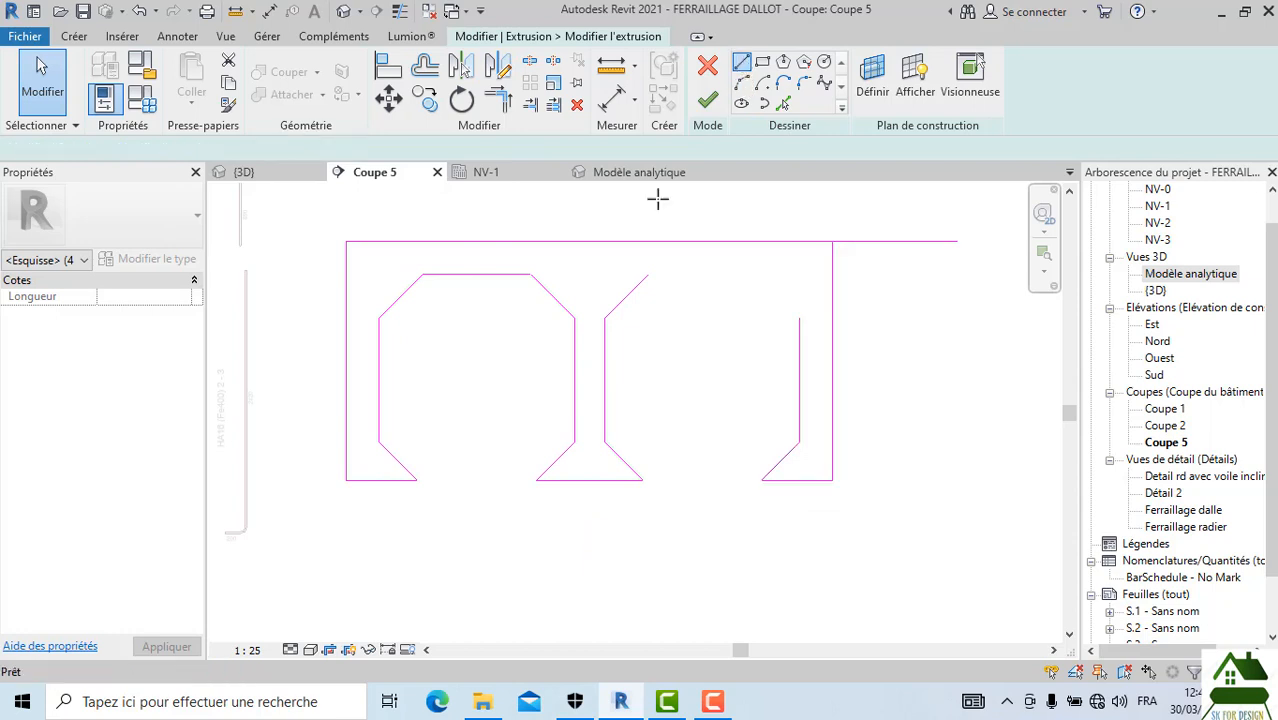
click(649, 275)
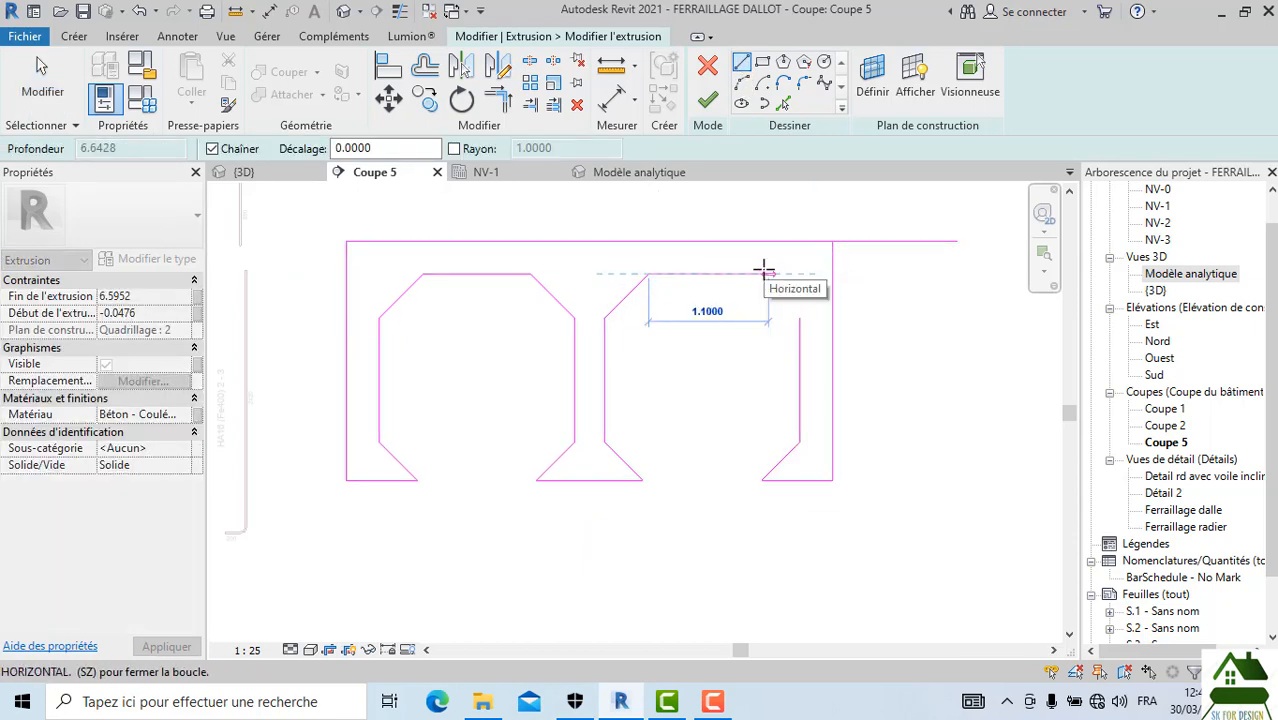
click(766, 273)
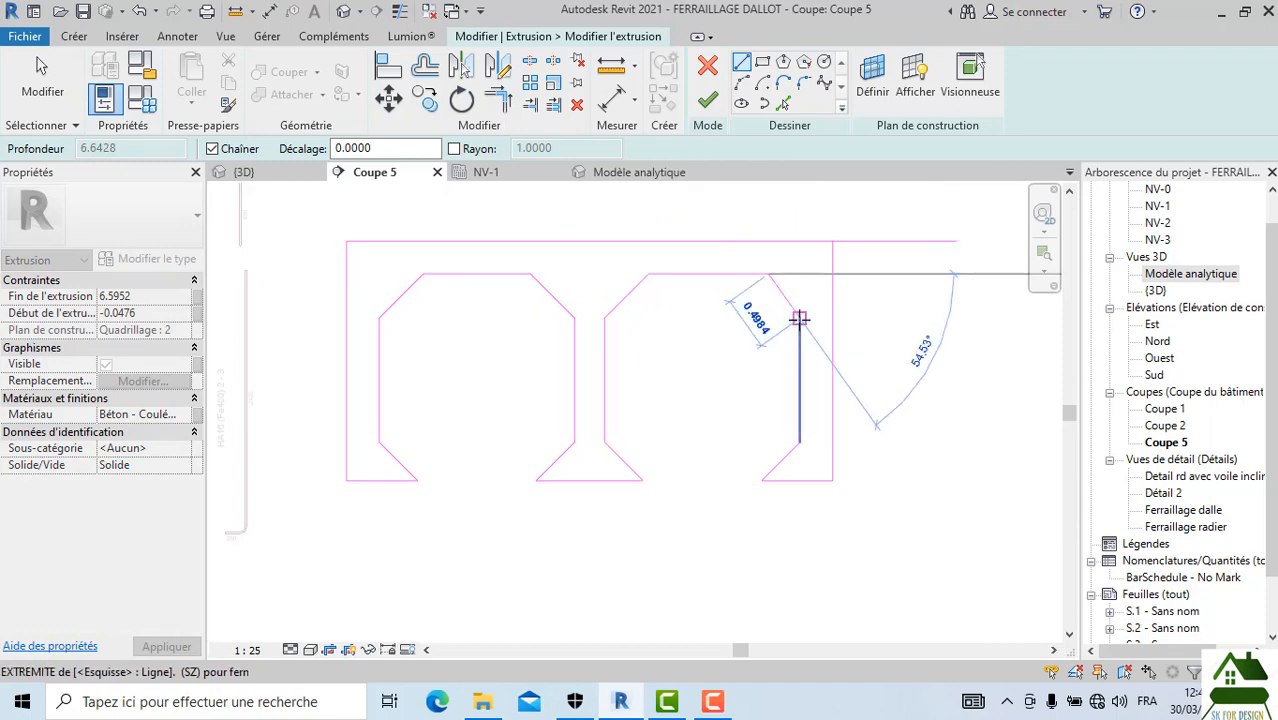
key(Escape)
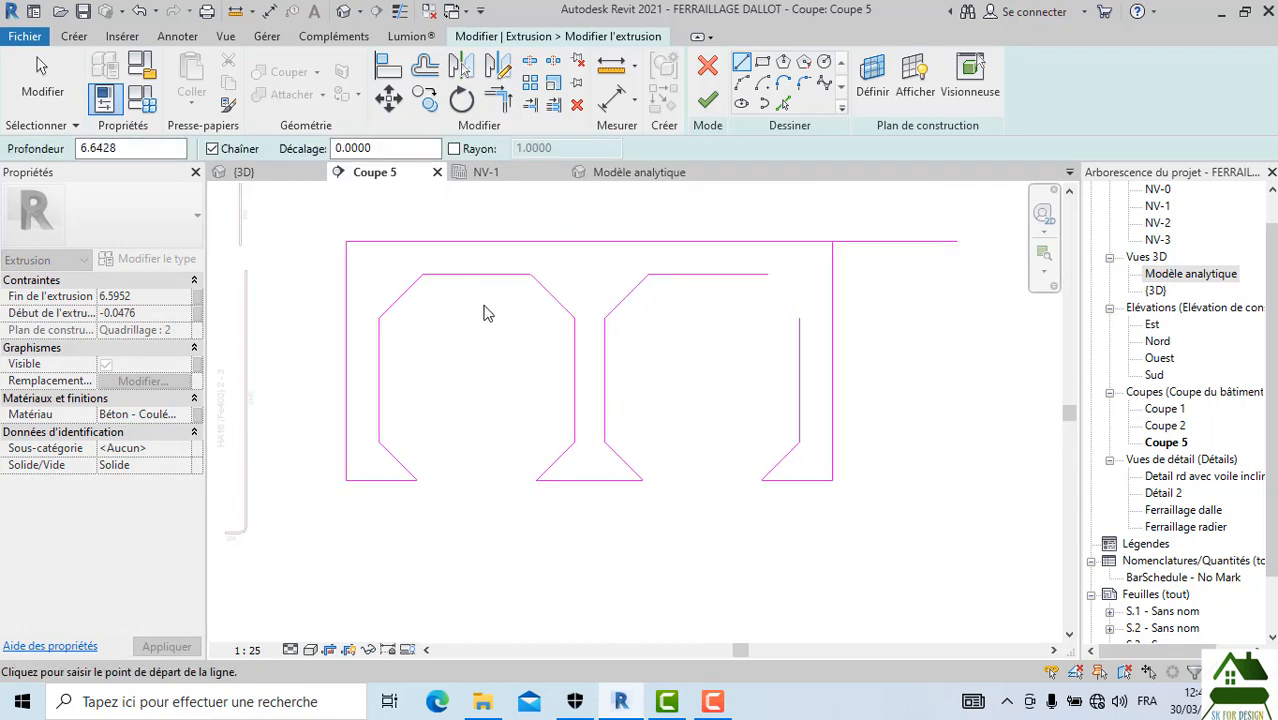
key(Escape)
Step: Mirror a copy of the first cell's outer upper haunch about the intermediate wall's vertical centre axis
click(408, 290)
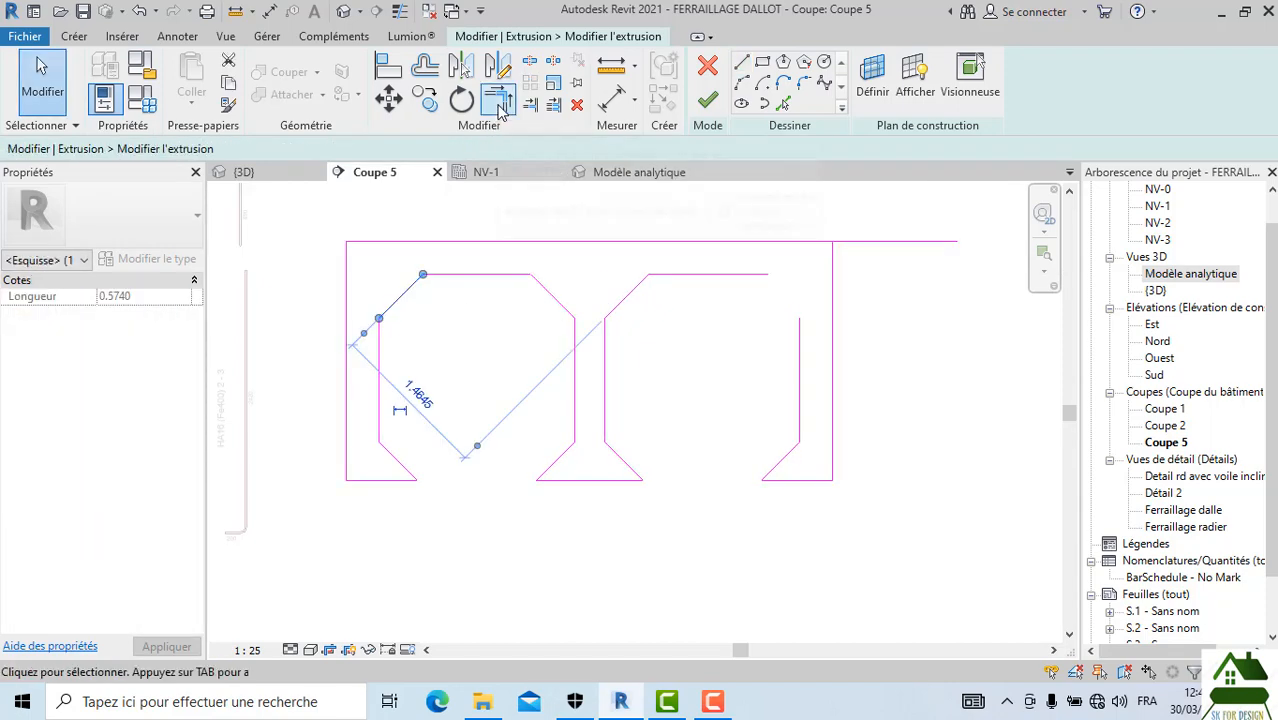
click(498, 66)
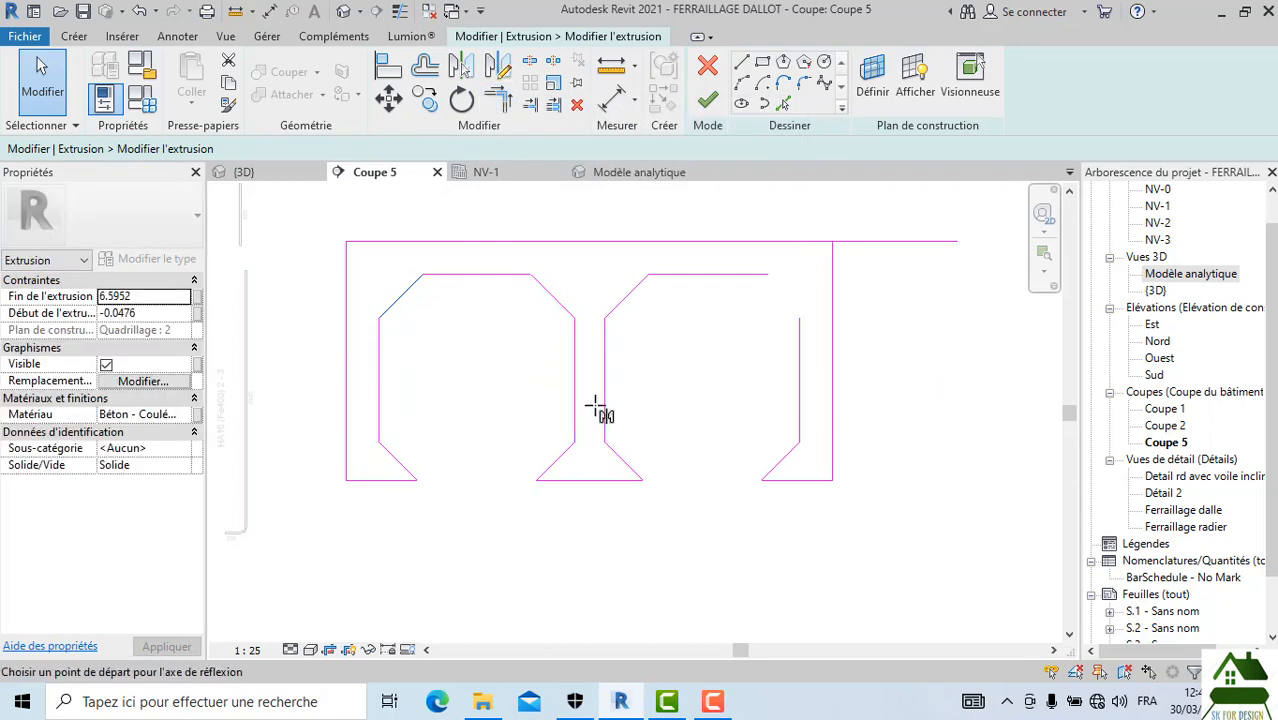
click(589, 480)
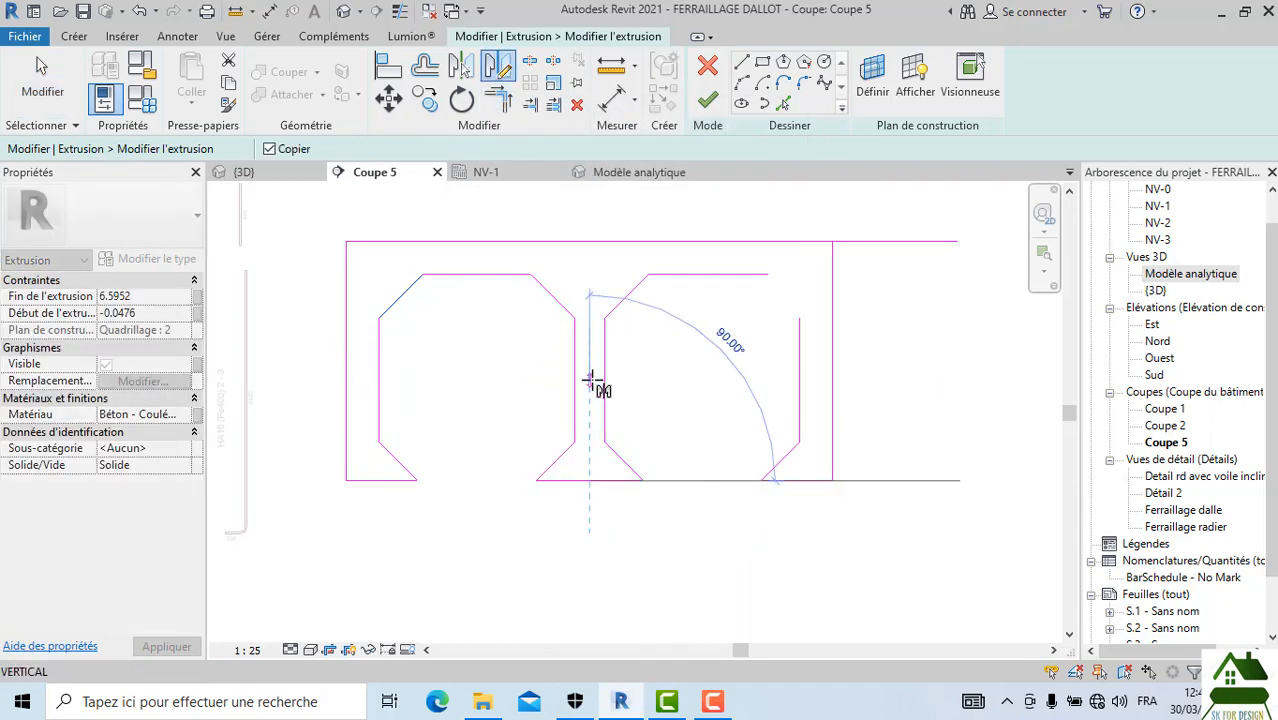
click(591, 380)
key(Escape)
Step: Trim the second cell's top line to its outer upper haunch, and the top slab line to the mirrored outer wall's vertical line
key(t)
key(r)
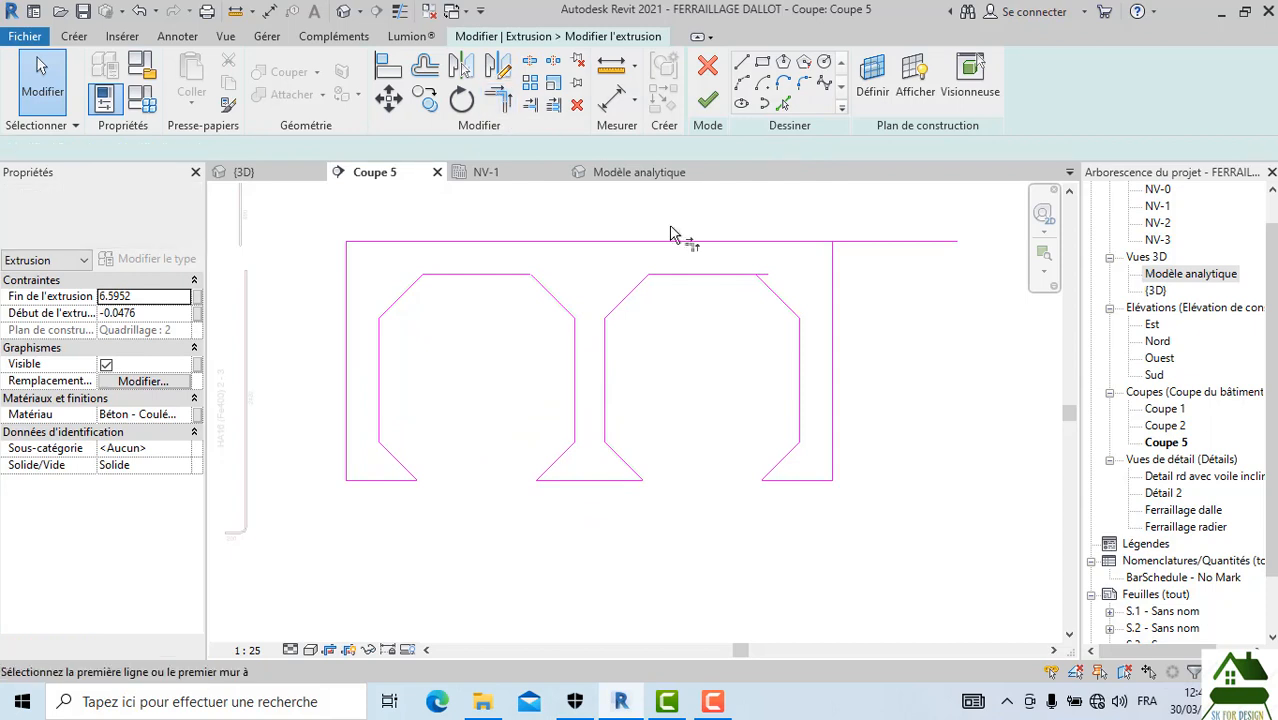
click(768, 298)
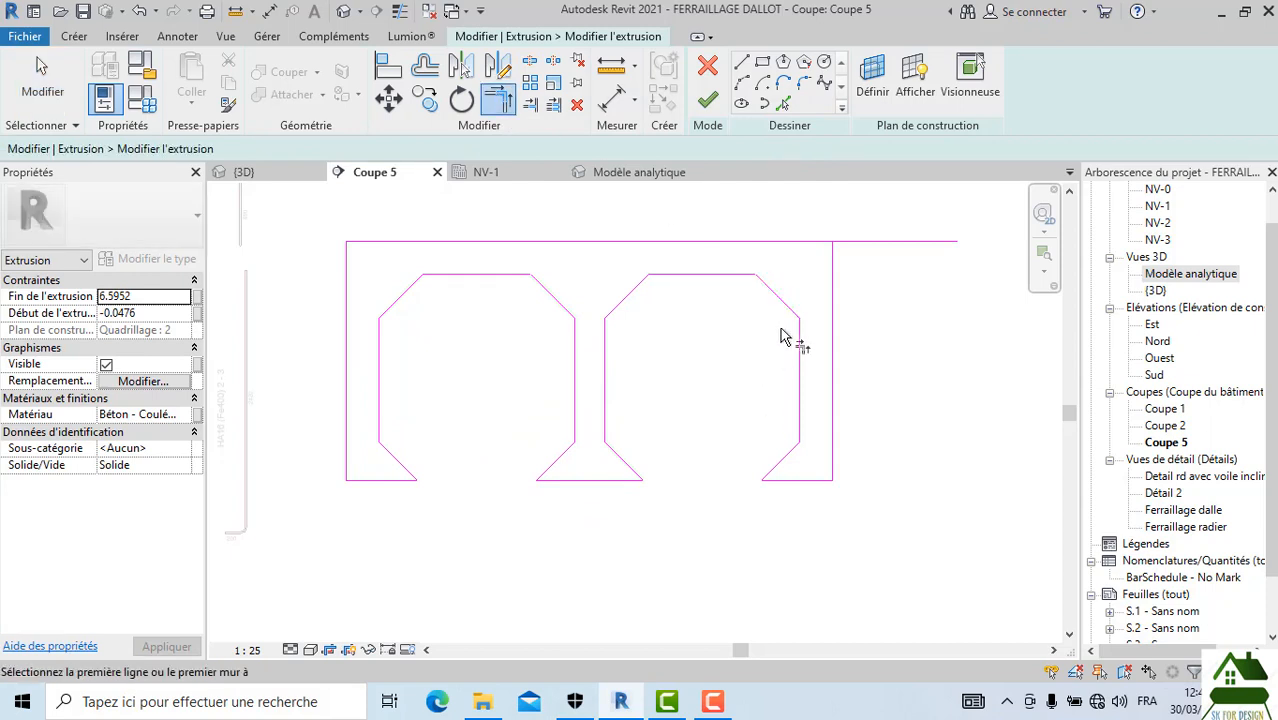
click(826, 243)
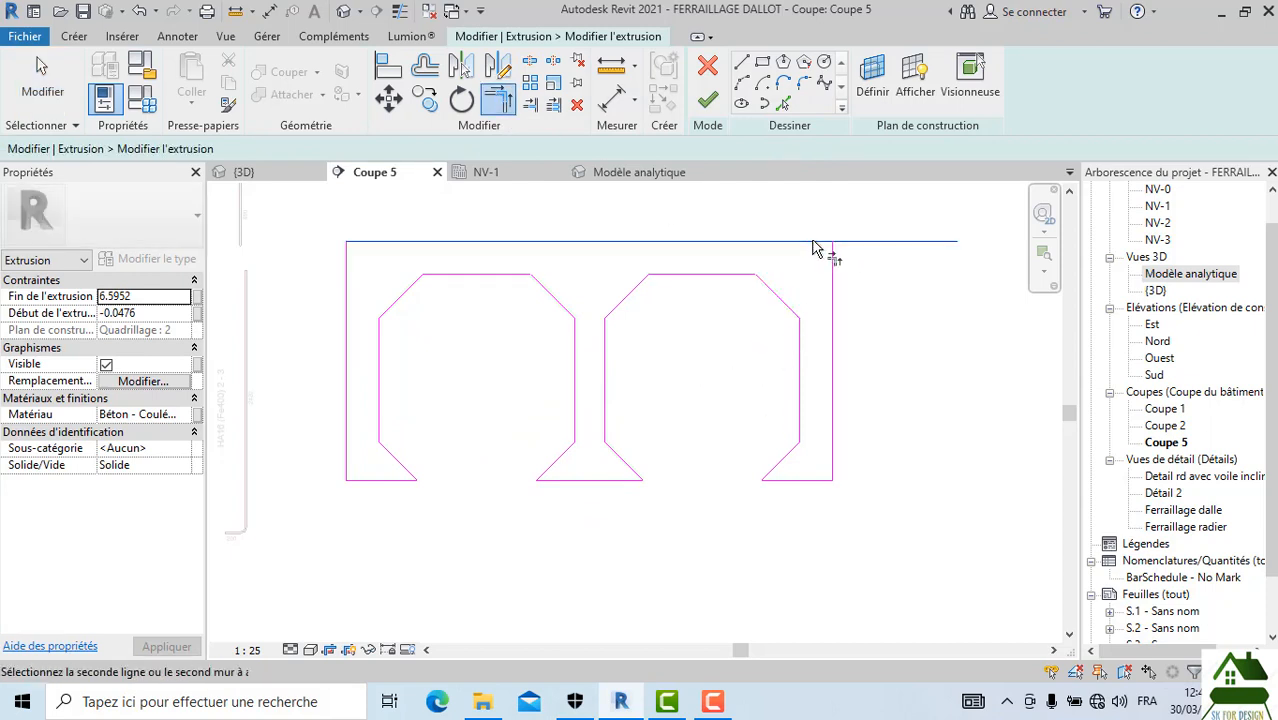
click(831, 280)
scroll(744, 273, down, 1)
key(Escape)
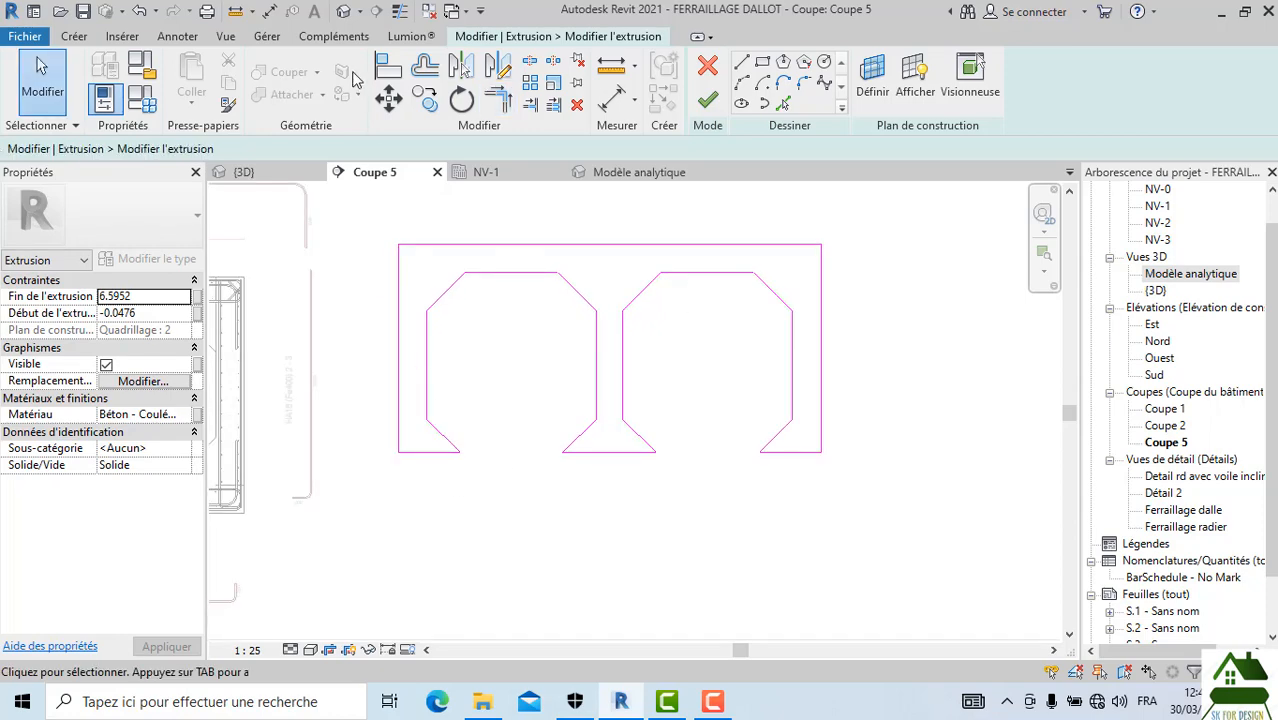
Step: Offset a copy of the first outer wall's bottom line 0.3 downward
click(424, 68)
click(424, 462)
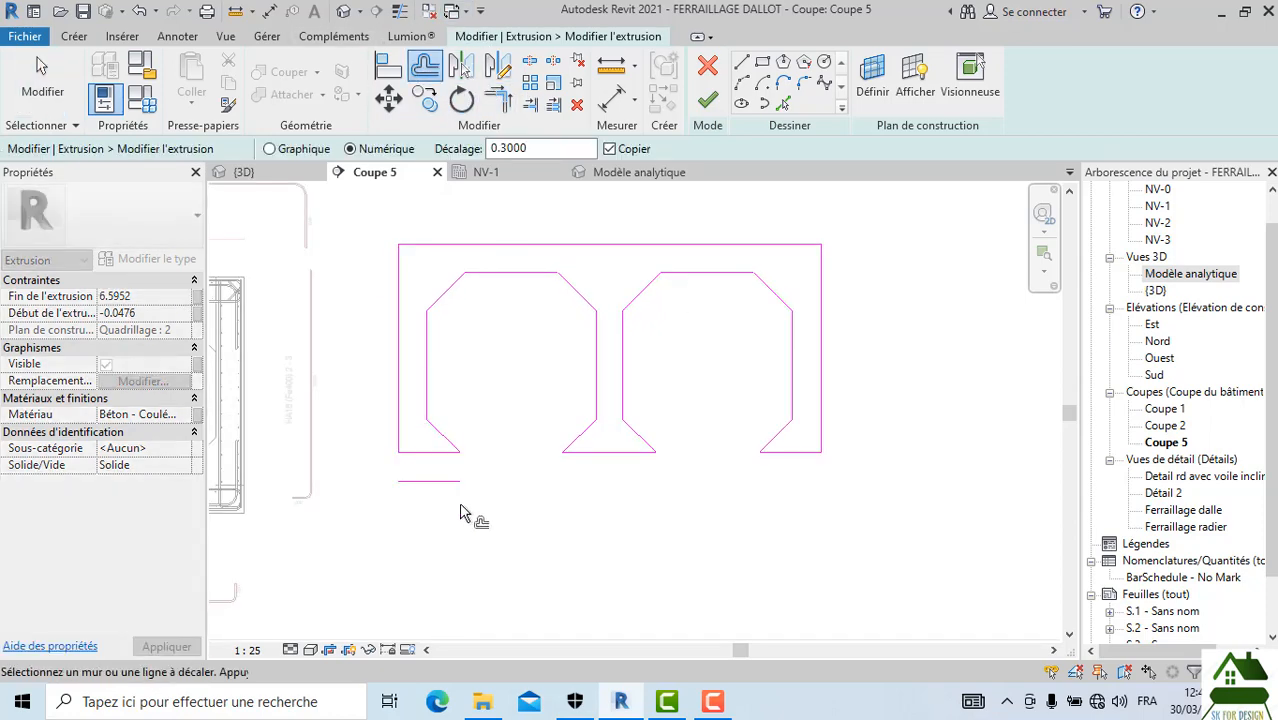
key(Escape)
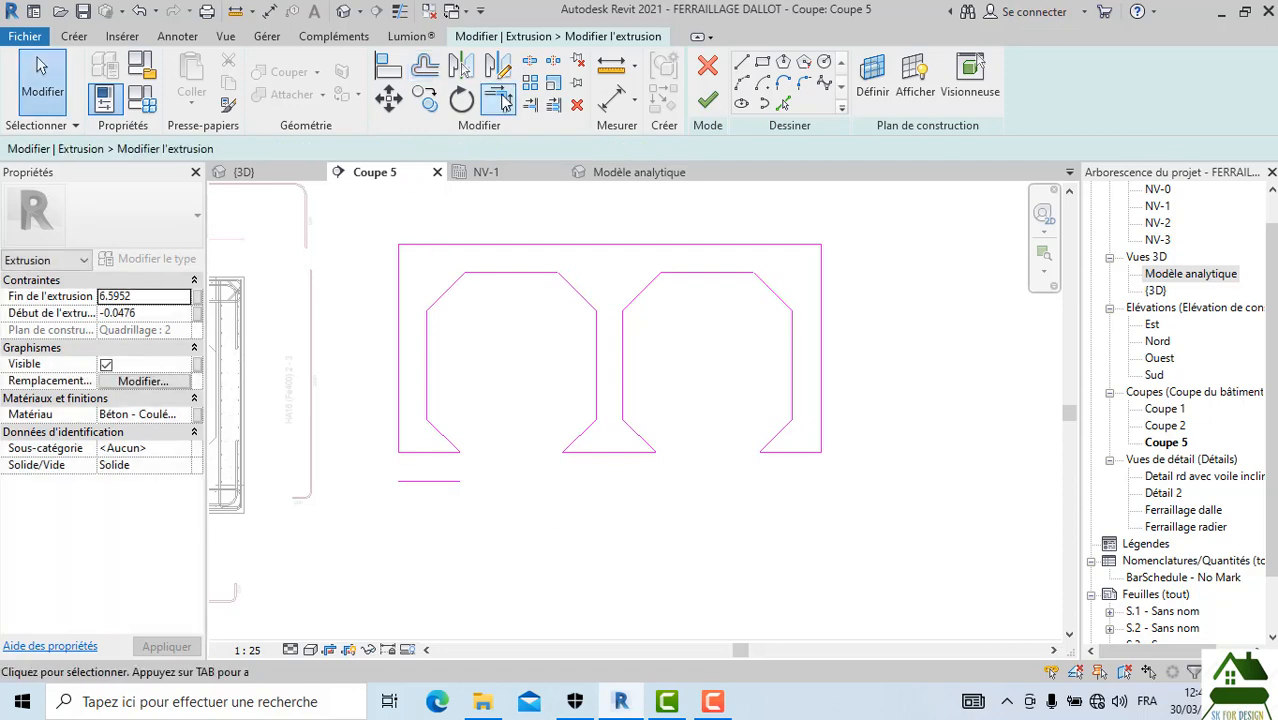
Step: Trim and extend the offset bottom line to corners with the vertical outer lines of both outer walls
click(500, 98)
click(820, 412)
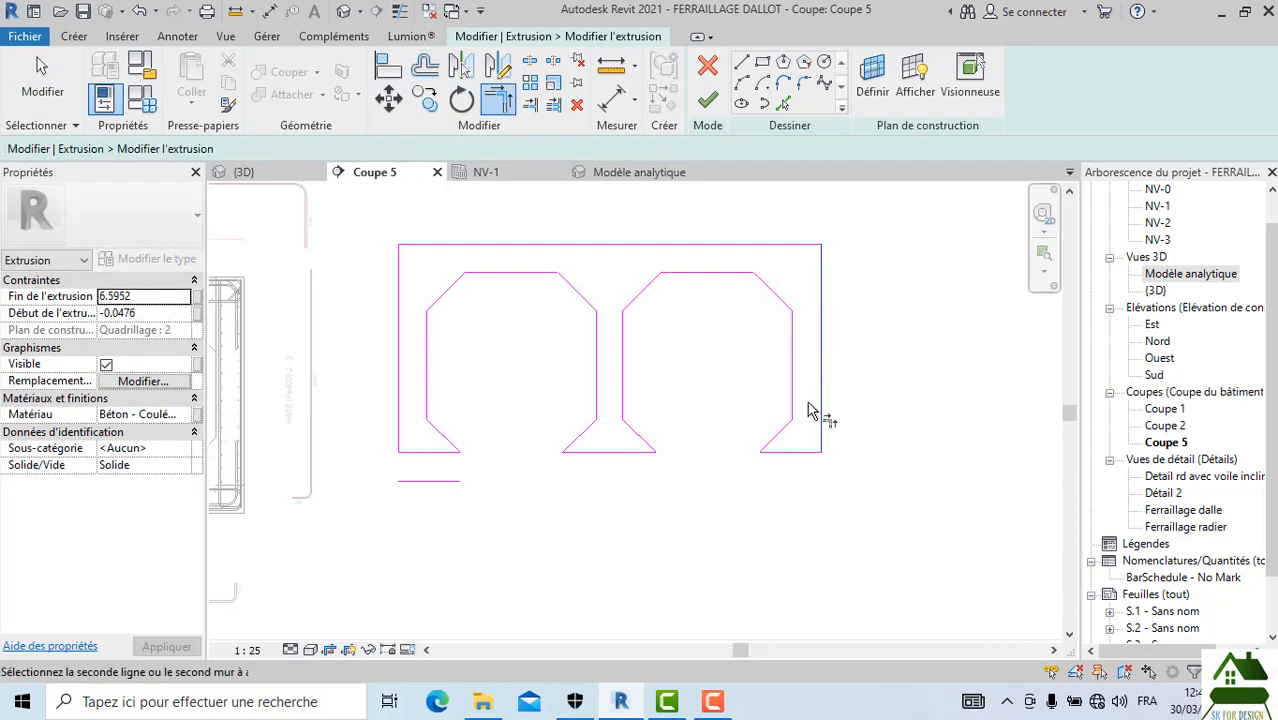
click(446, 483)
click(399, 430)
click(434, 482)
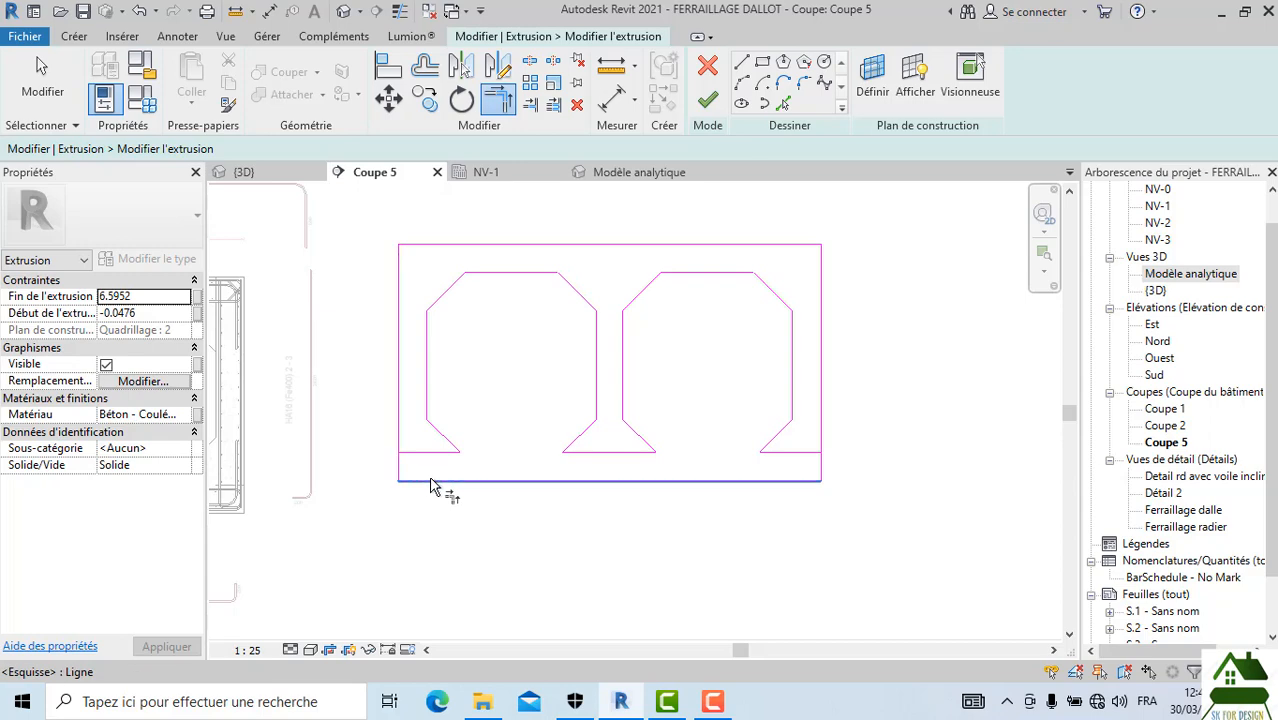
key(Escape)
Step: Delete the horizontal bottom lines under the two outer walls and the intermediate wall, keeping the new base line
click(434, 453)
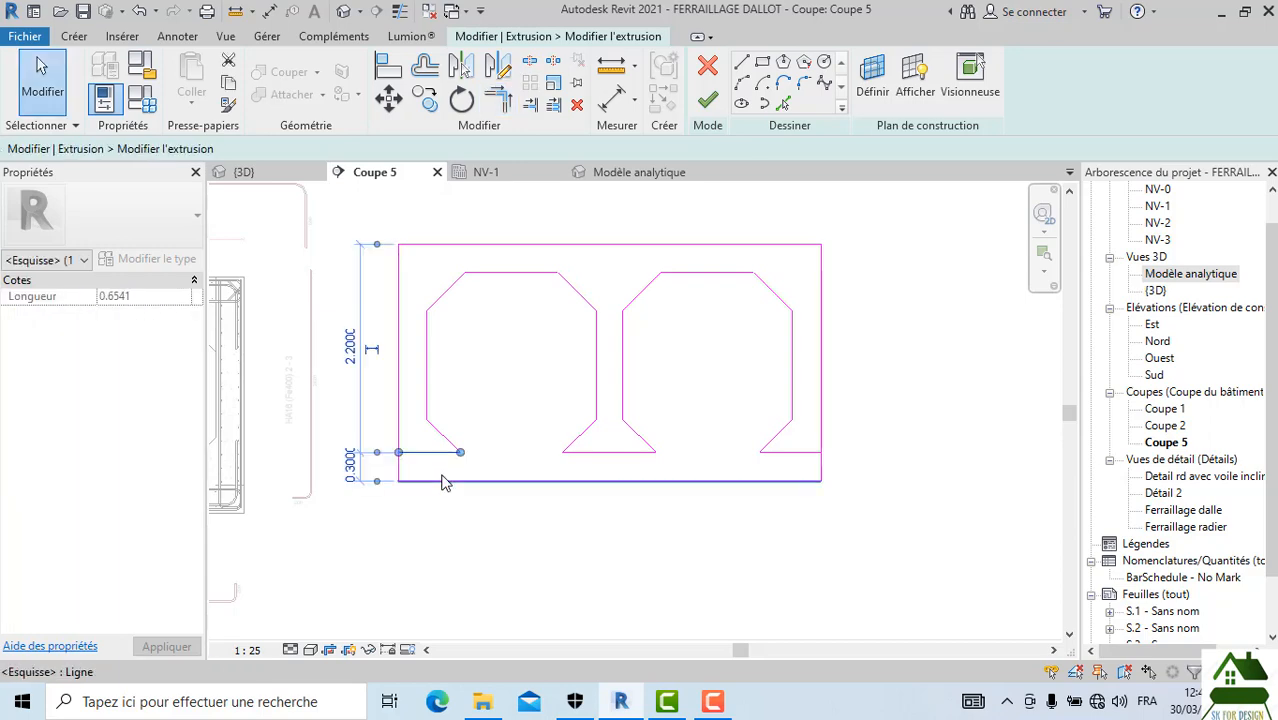
scroll(436, 466, up, 1)
key(Delete)
click(624, 450)
key(Delete)
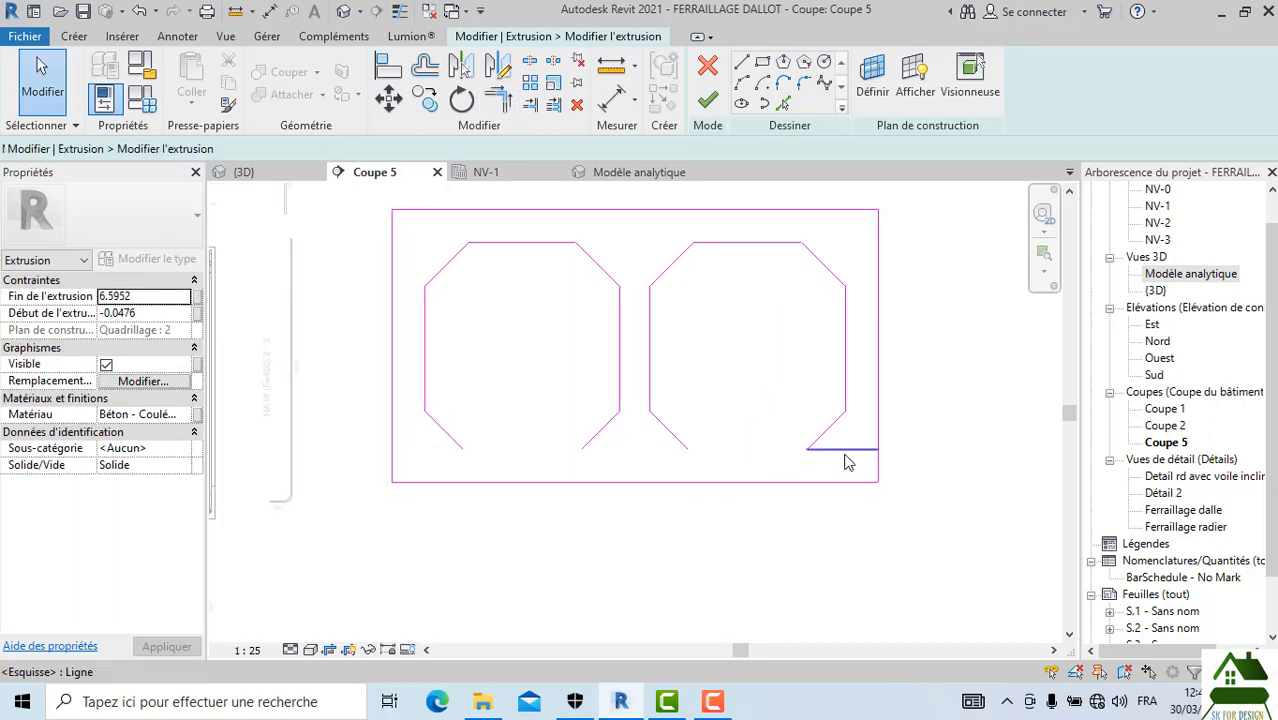
click(828, 449)
key(Delete)
Step: Draw horizontal lines between the free ends of the lower haunches to close the bottom of both cells
key(l)
key(i)
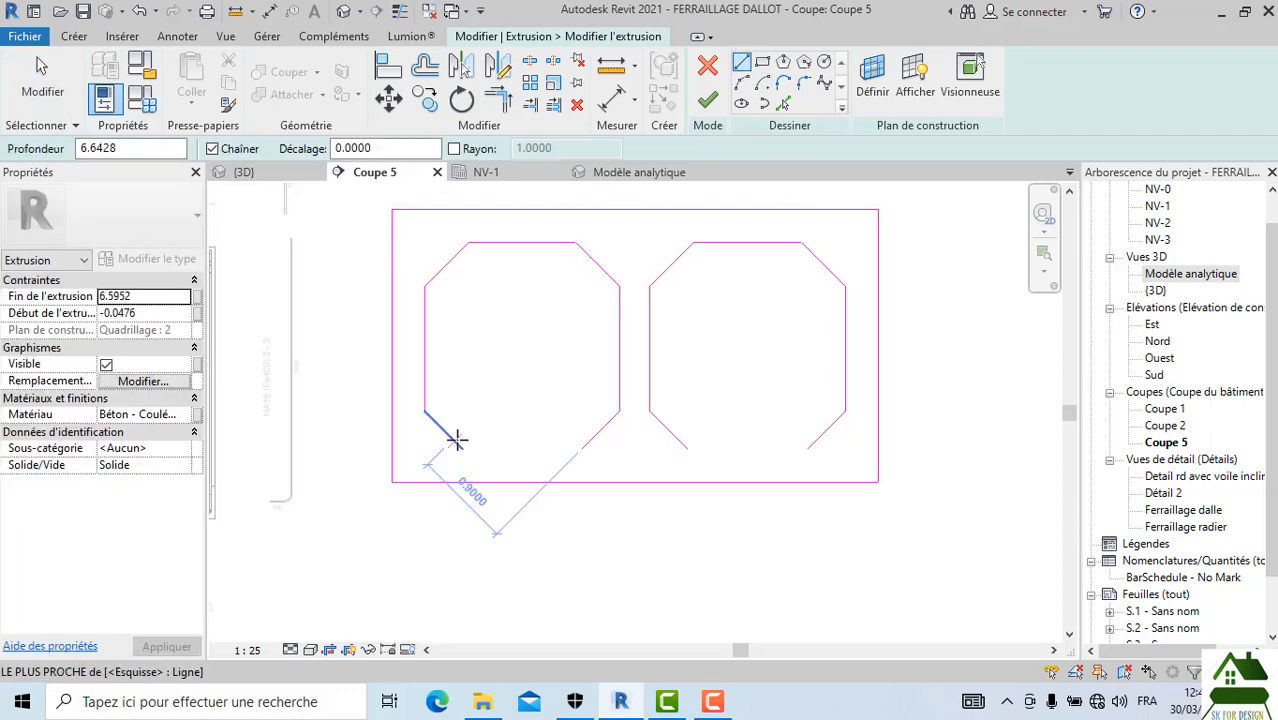
click(462, 449)
click(581, 449)
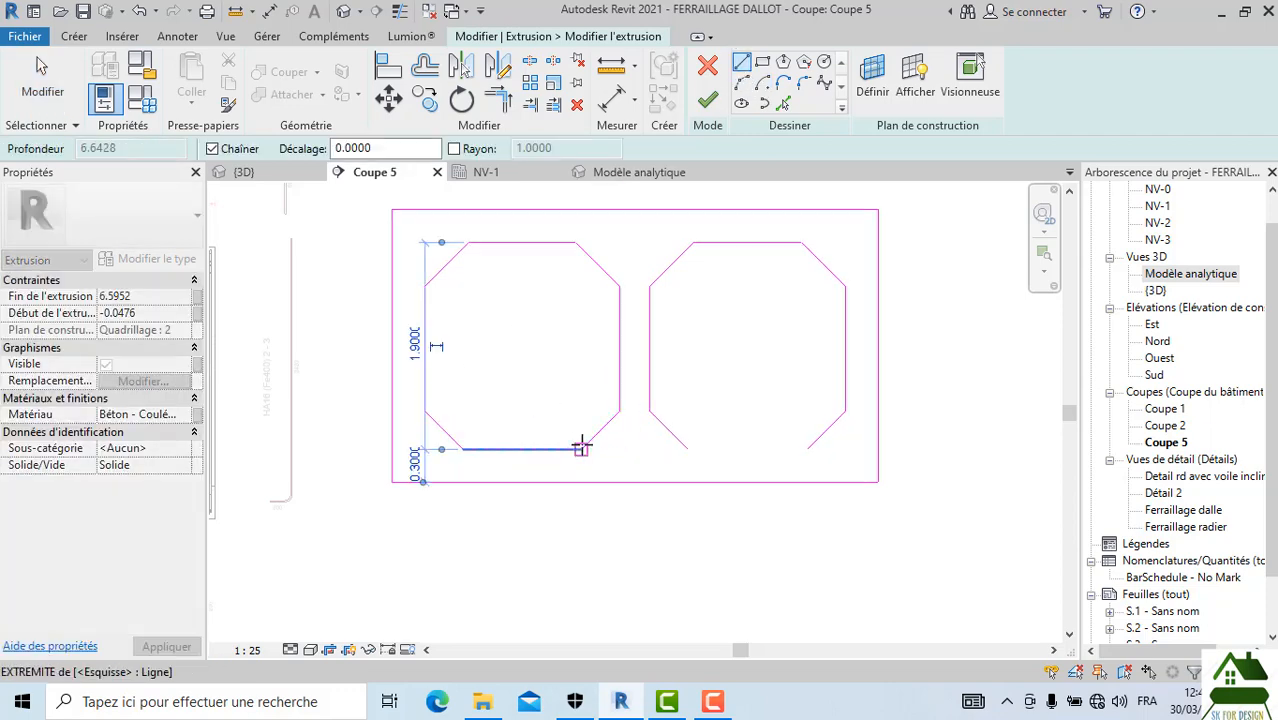
click(687, 449)
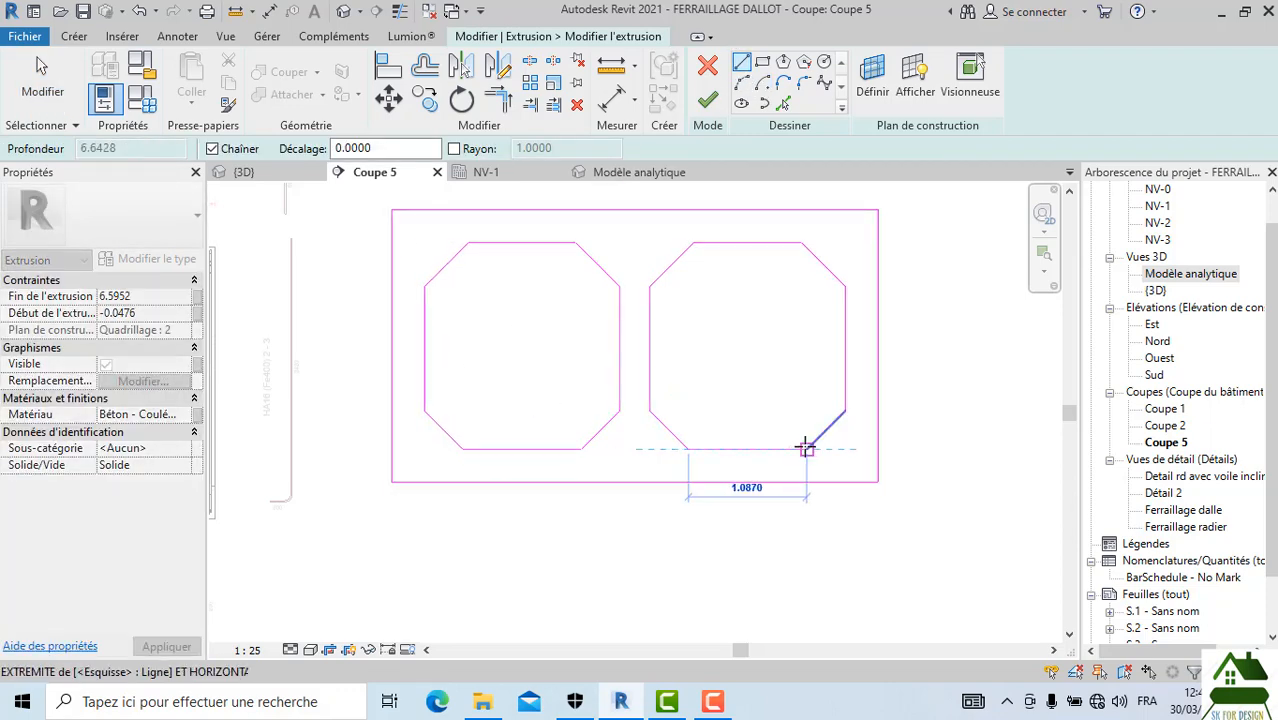
click(808, 449)
key(Escape)
key(Escape)
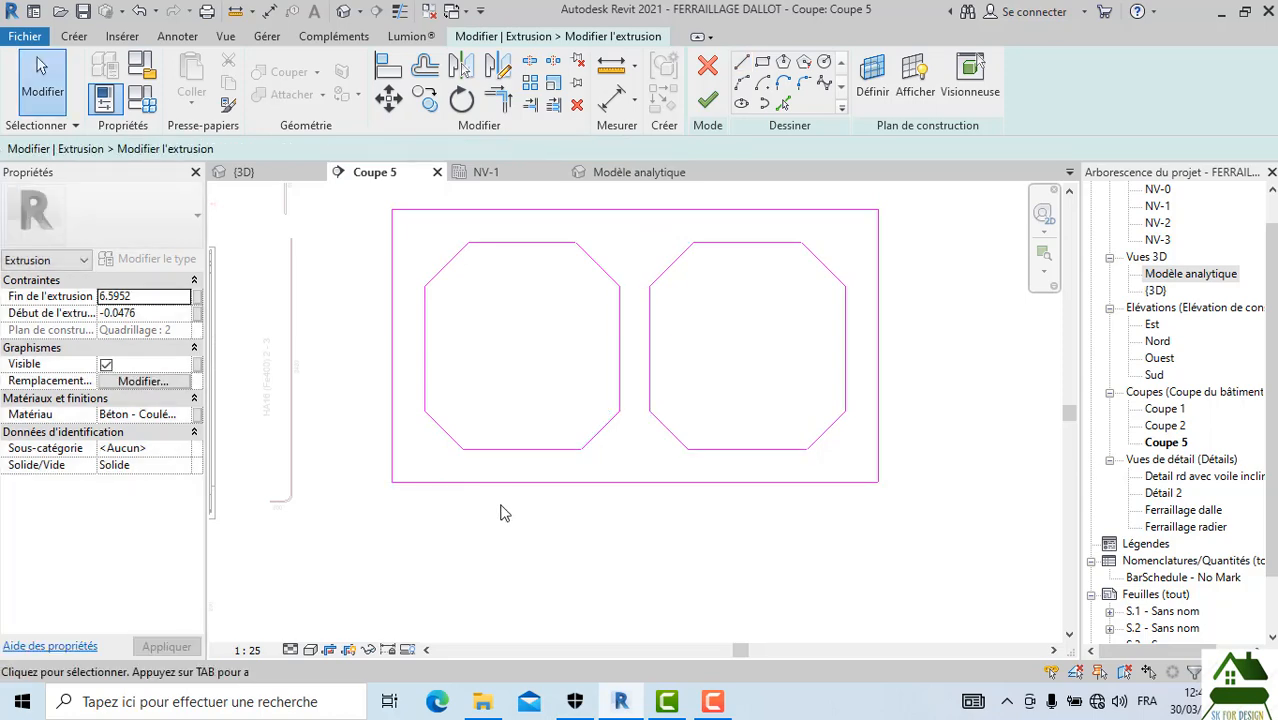
Step: Finish the extrusion sketch of the two-cell box profile and check the resulting section
scroll(500, 511, down, 3)
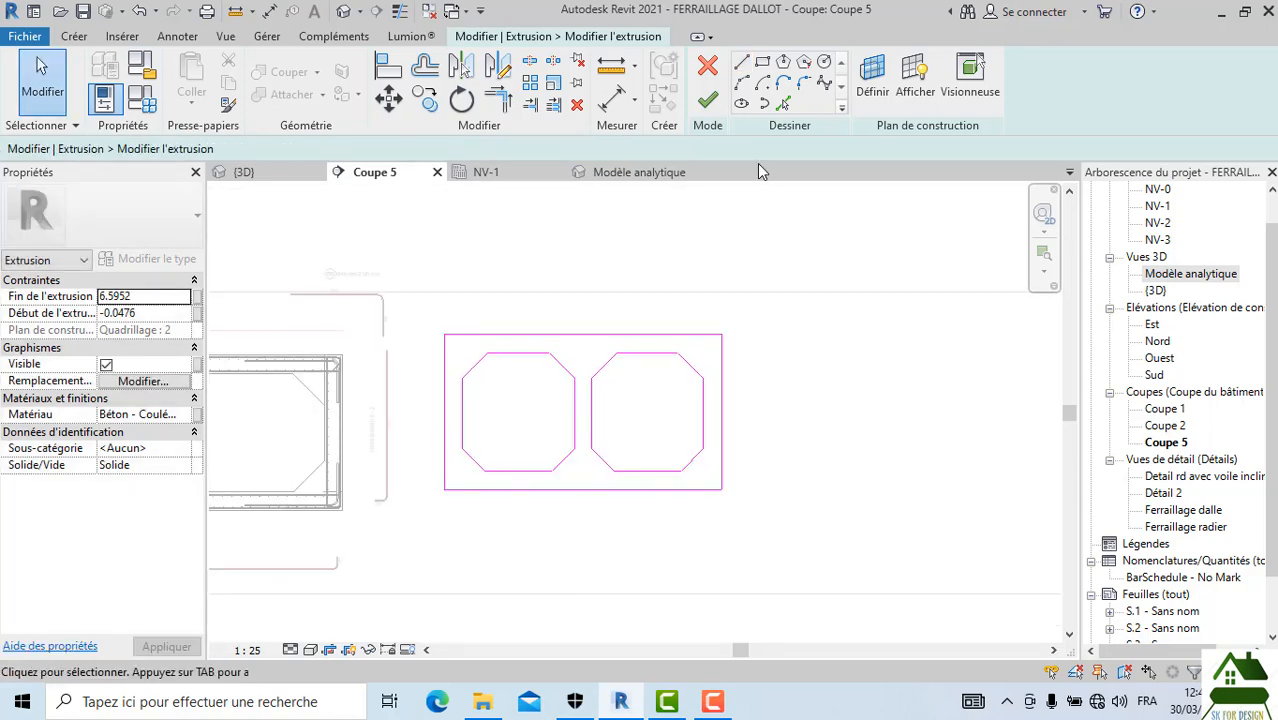
click(707, 100)
click(776, 508)
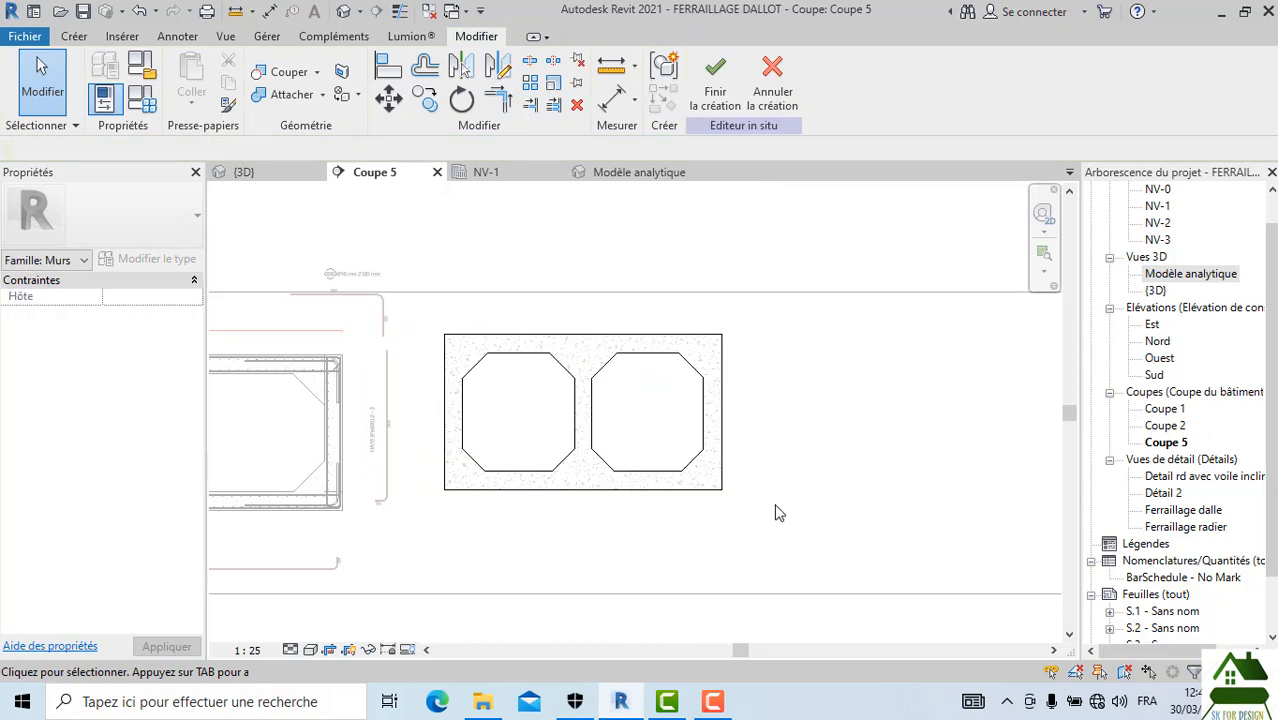
scroll(954, 380, down, 1)
scroll(952, 373, down, 1)
scroll(640, 410, up, 2)
scroll(667, 325, down, 3)
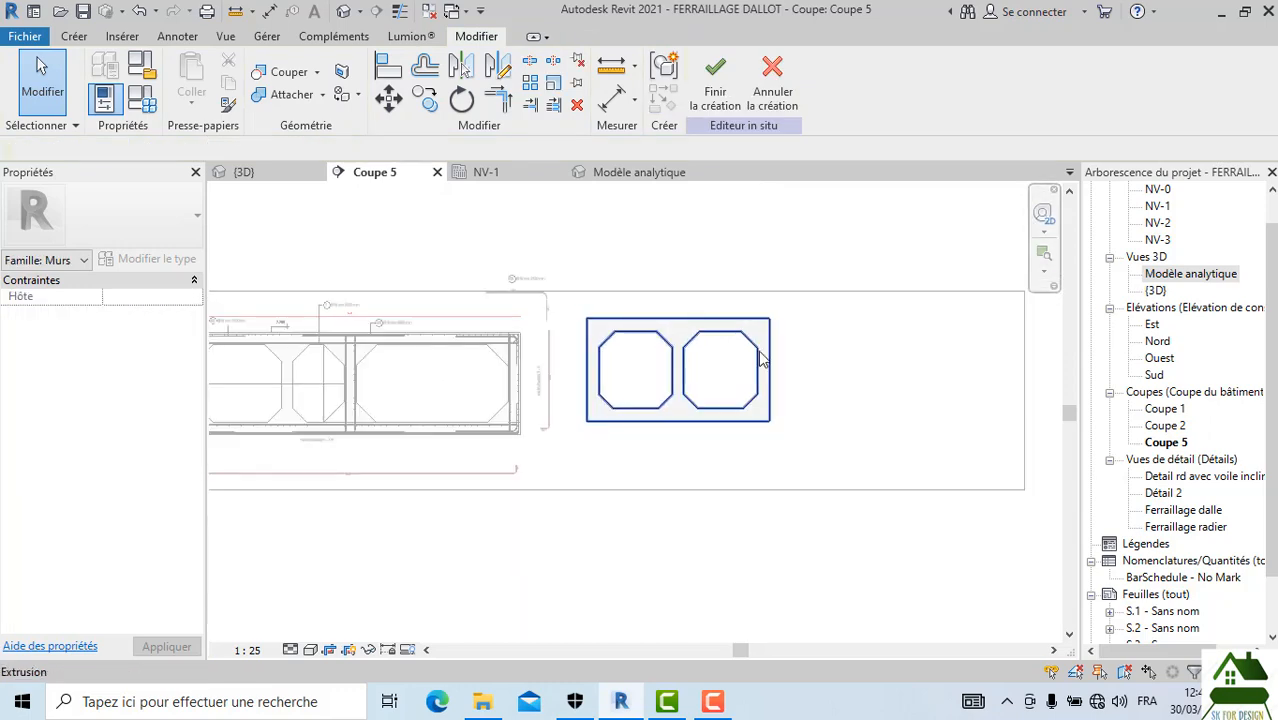
scroll(715, 362, up, 3)
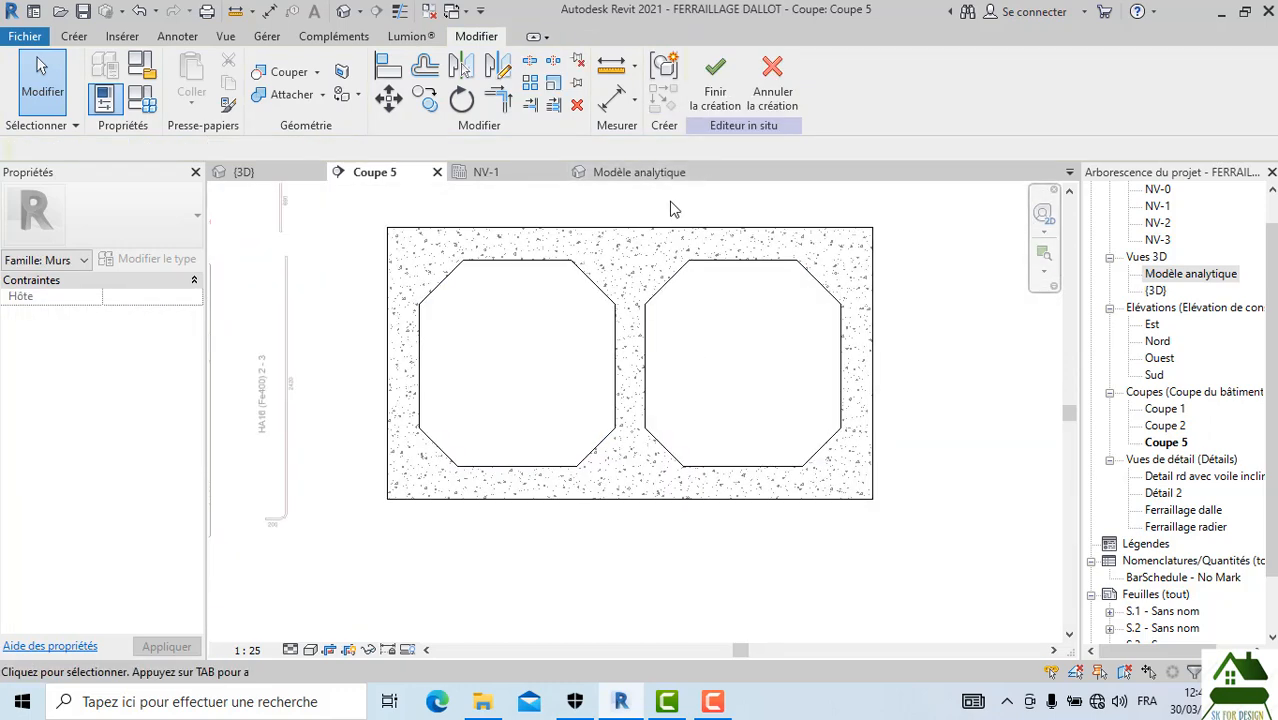
Step: Switch to the NV-1 plan view and finish the in-place wall model
click(505, 173)
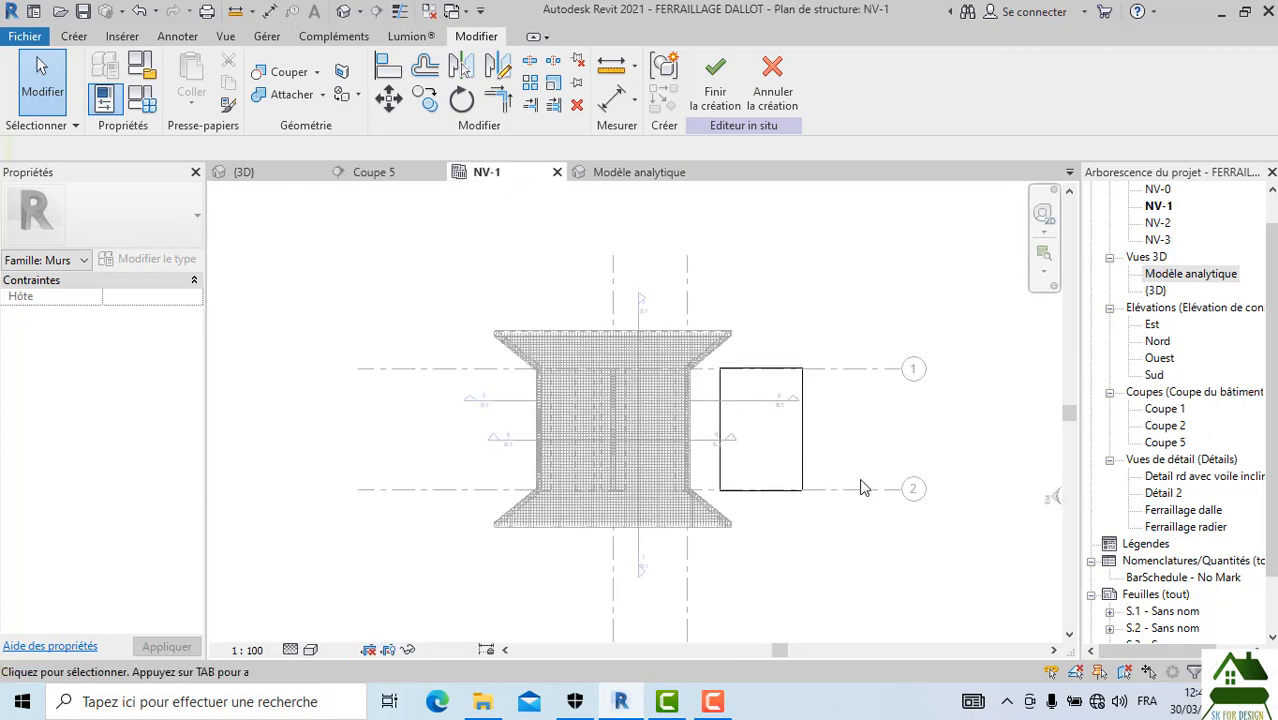
scroll(810, 452, up, 3)
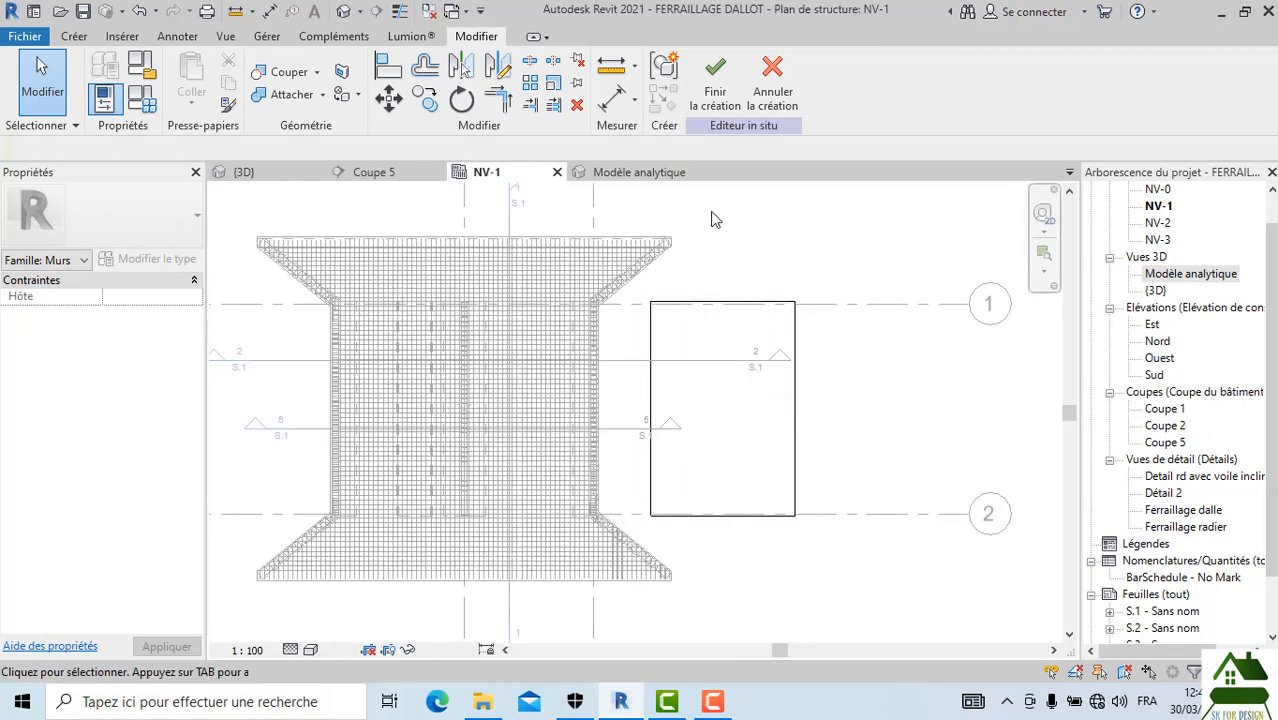
click(715, 80)
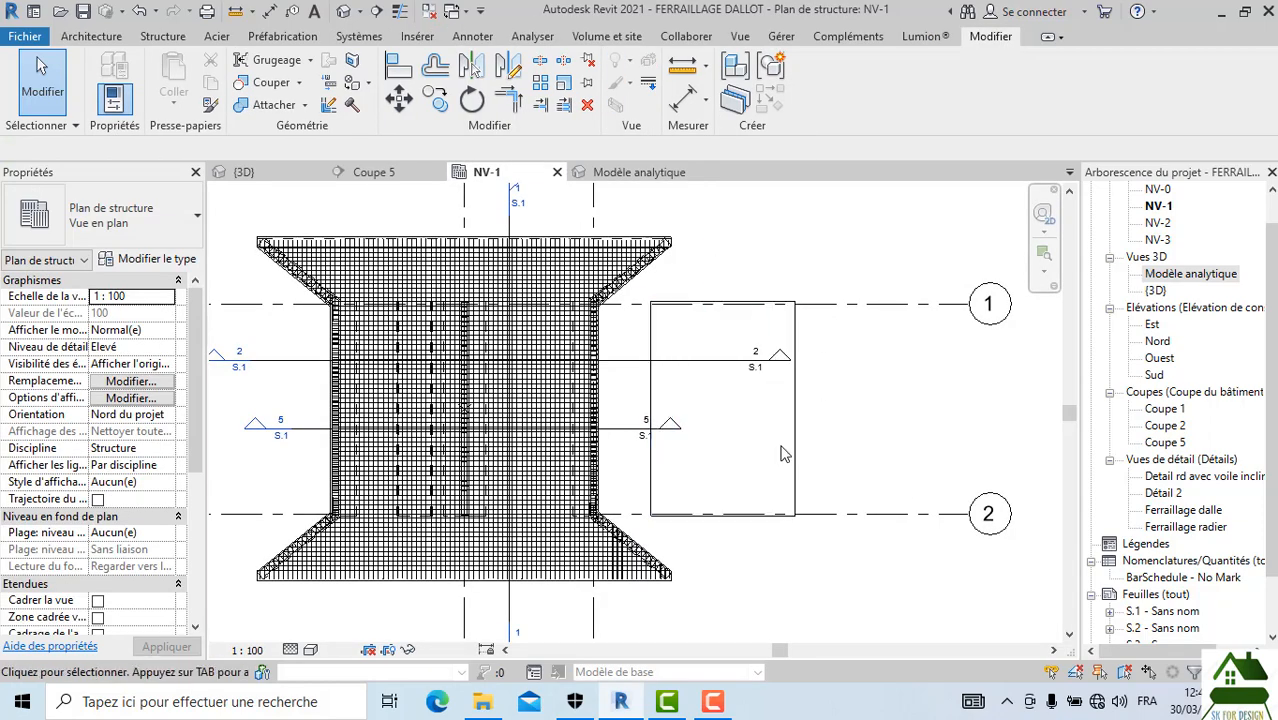
Step: Set the NV-1 plan's visual style to wireframe (Image filaire) and check the inner lines of the new box culvert
scroll(783, 453, up, 1)
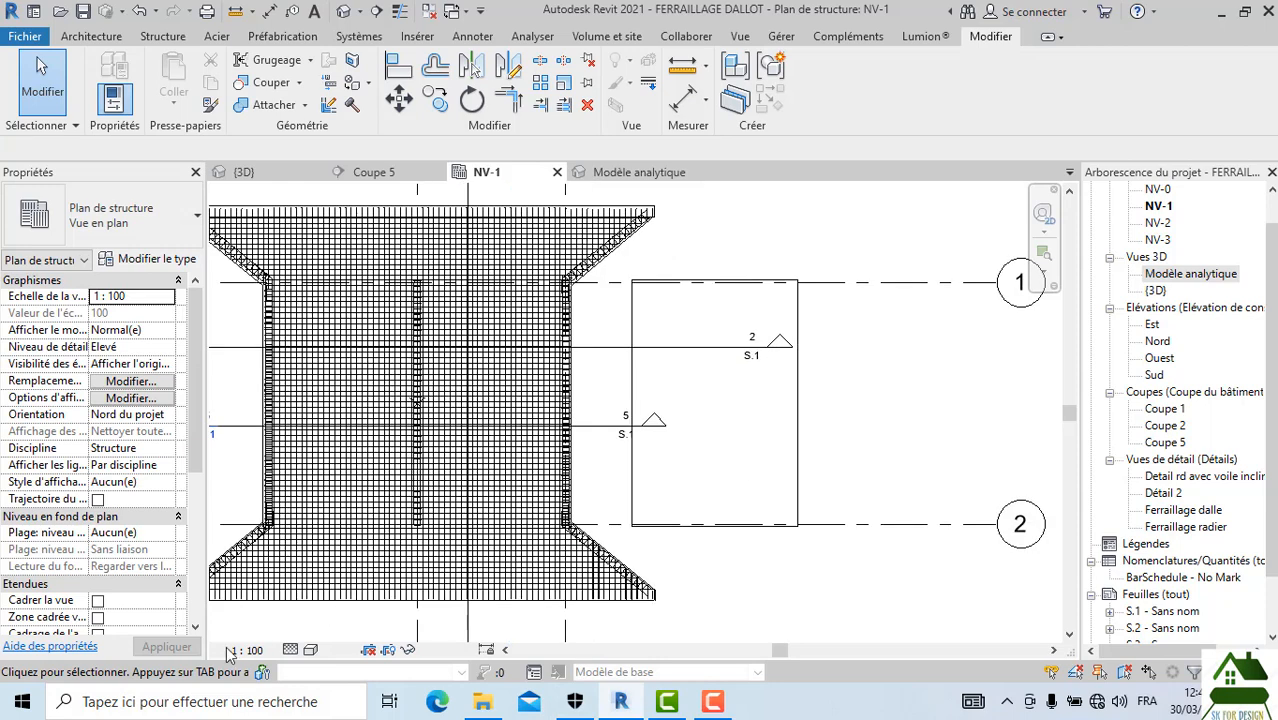
click(310, 651)
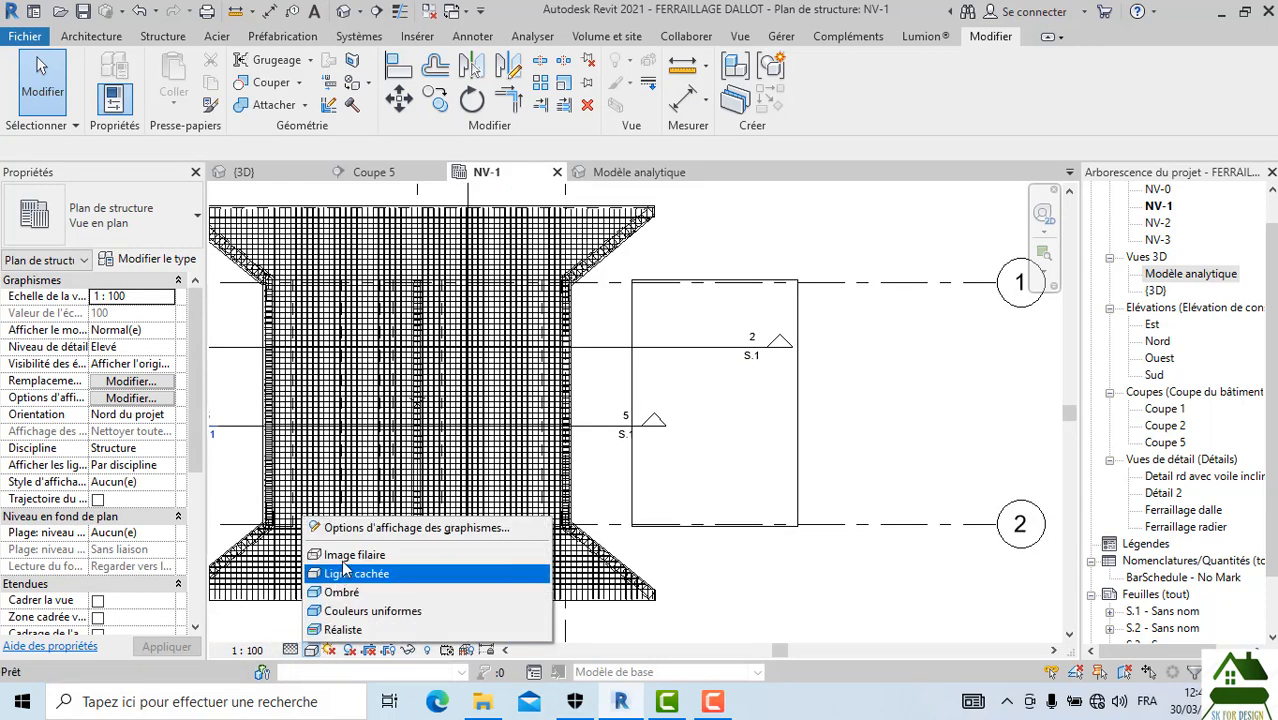
click(355, 491)
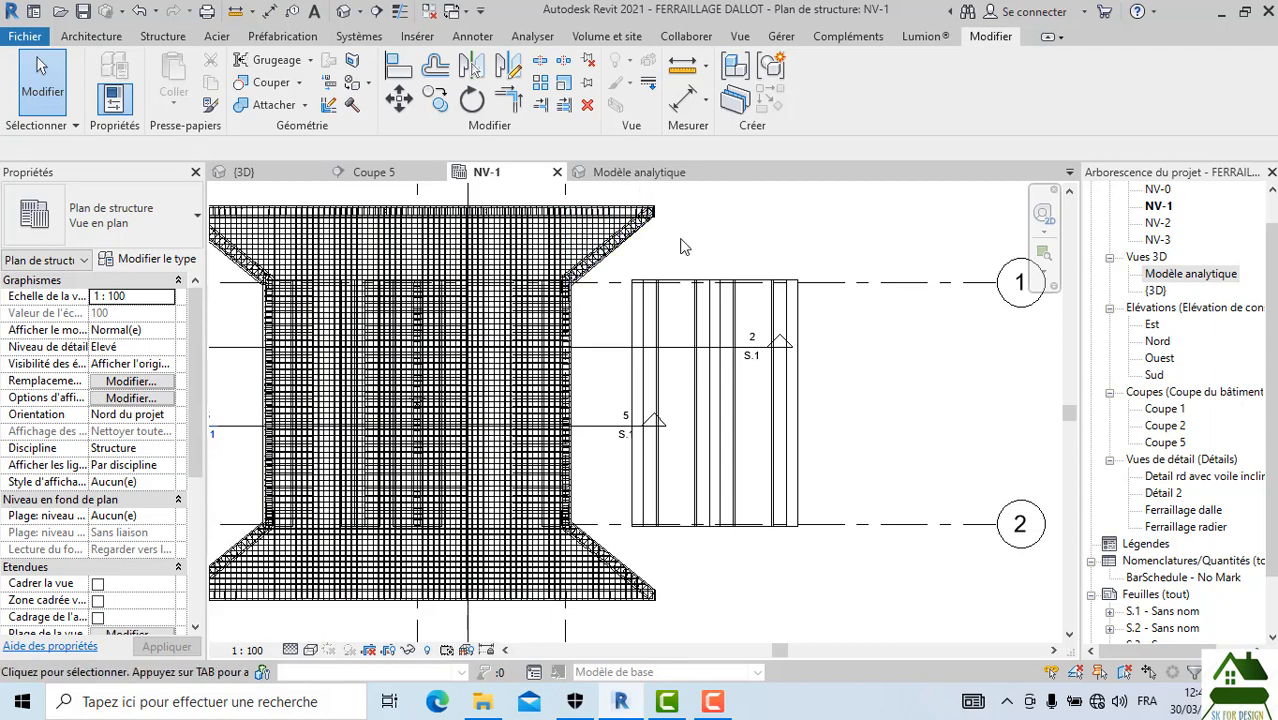
scroll(737, 303, up, 3)
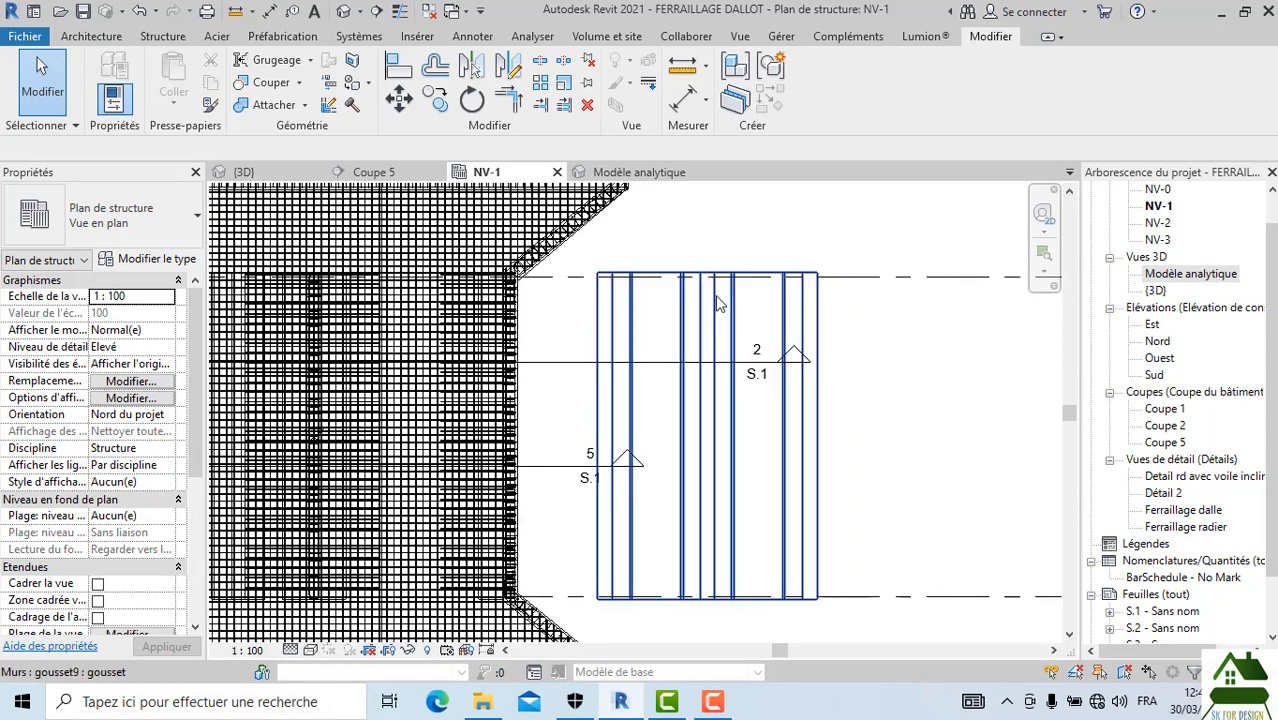
scroll(718, 303, up, 3)
scroll(705, 270, down, 5)
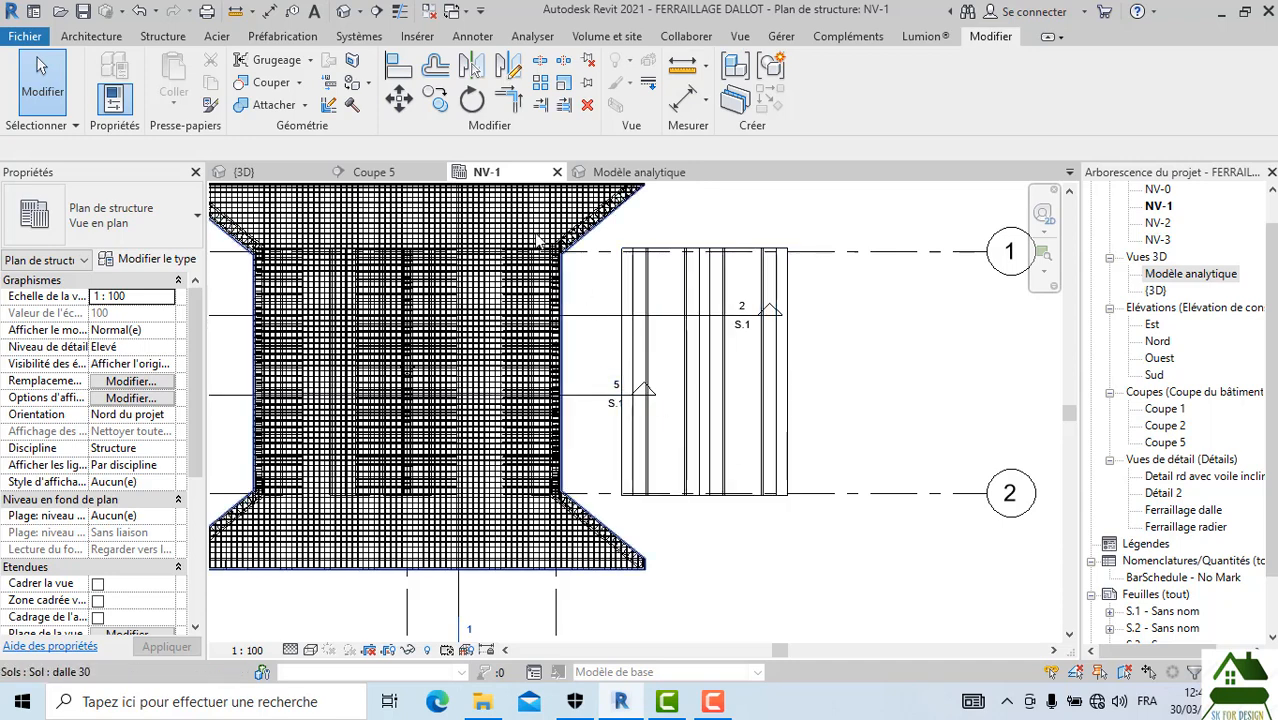
Step: Examine the new two-cell box culvert beside the original culvert from several angles in the {3D} view
click(273, 169)
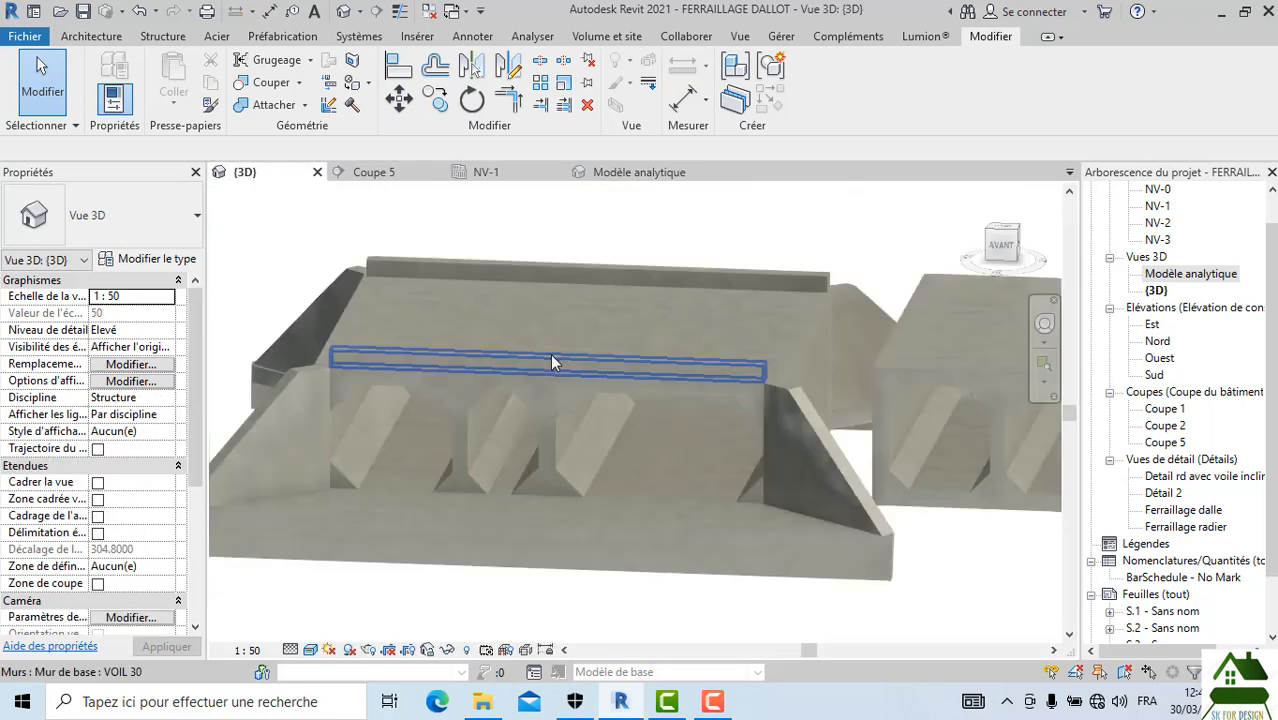
scroll(552, 355, down, 1)
mouse_move(1003, 248)
mouse_down()
mouse_move(957, 230)
mouse_move(1037, 279)
mouse_move(274, 277)
mouse_move(290, 279)
mouse_up()
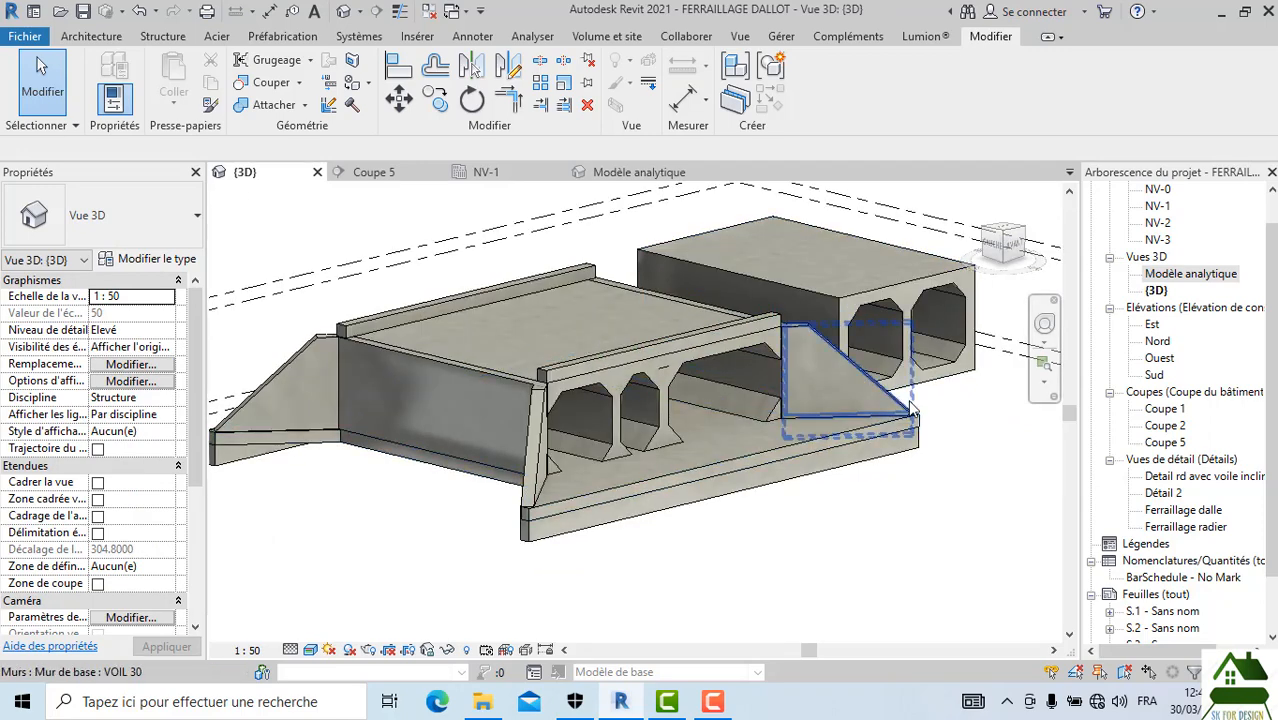
scroll(830, 280, up, 5)
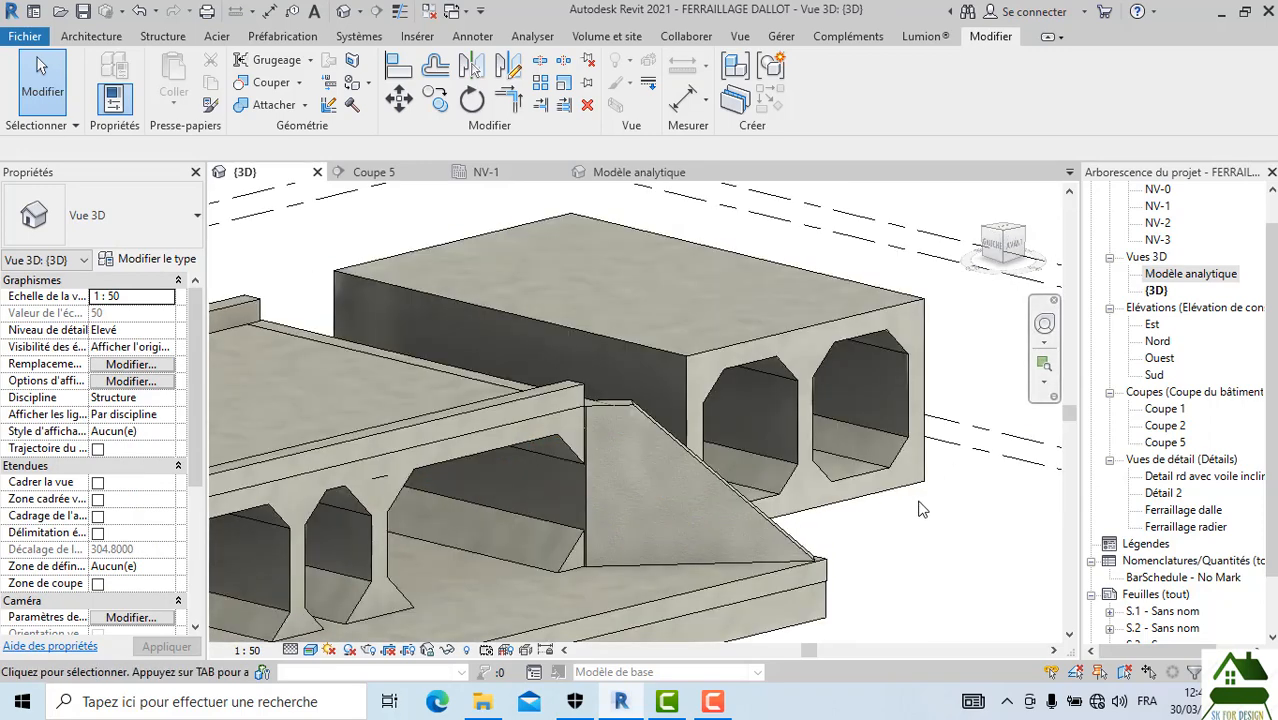
scroll(924, 307, down, 5)
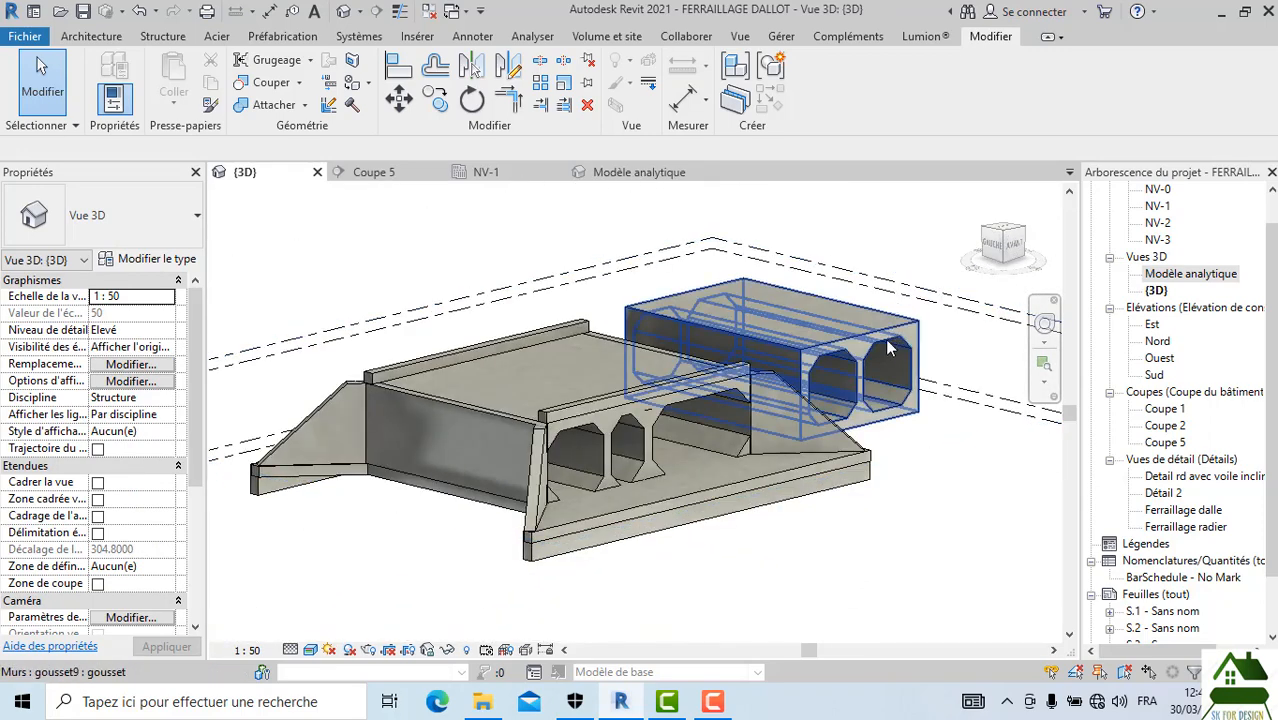
scroll(887, 340, up, 3)
mouse_move(1005, 246)
mouse_down()
mouse_move(932, 249)
mouse_move(1028, 258)
mouse_up()
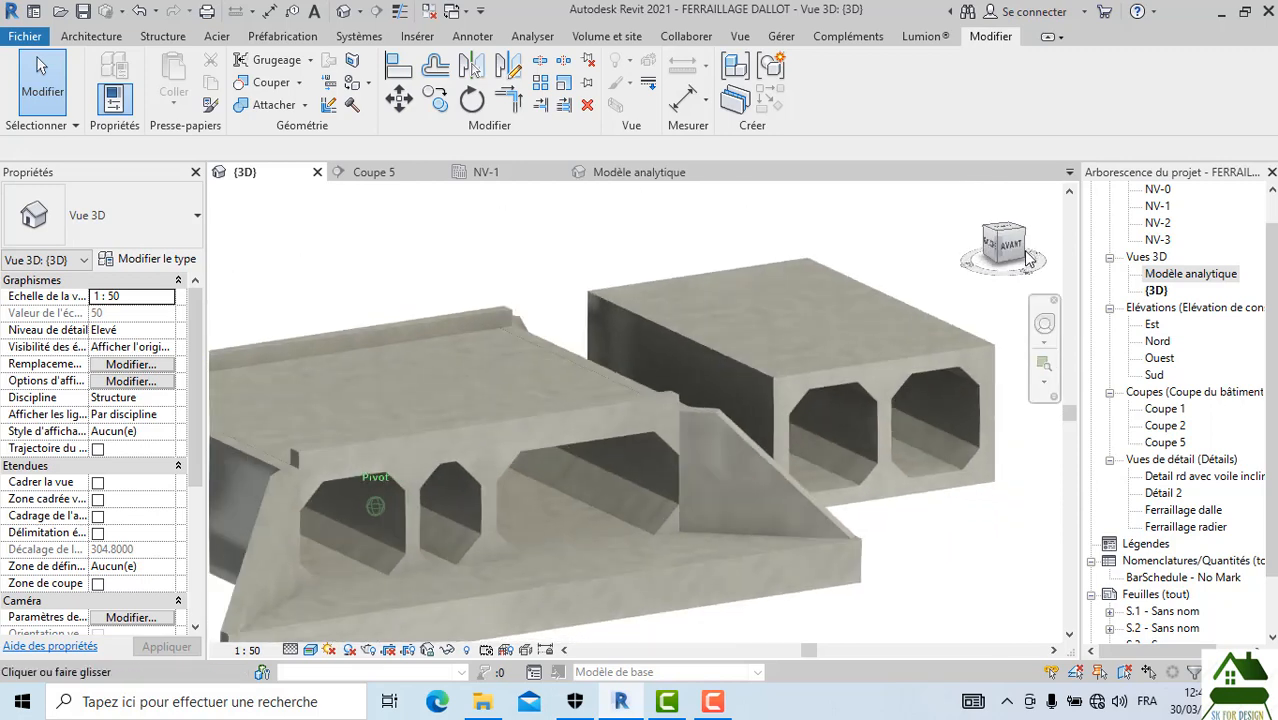
scroll(866, 415, down, 2)
middle_drag(900, 512, 863, 424)
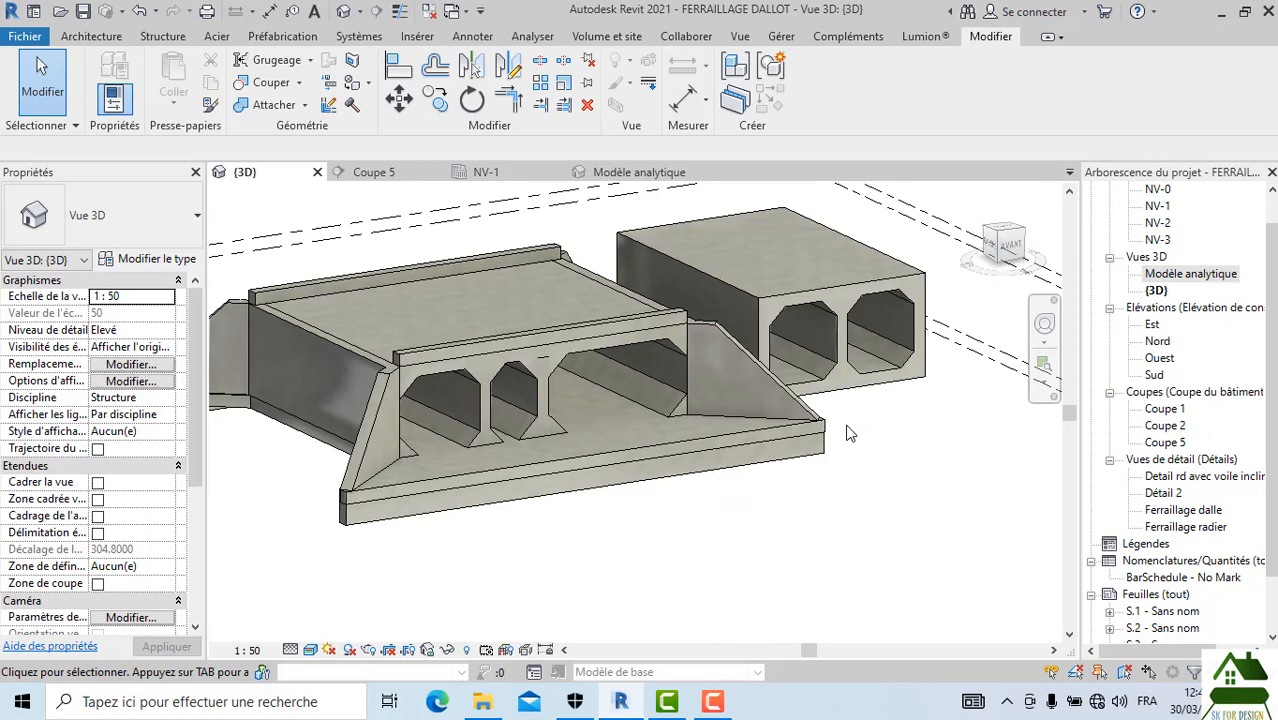
Step: Delete the original culvert's haunched intermediate wall between the first cell and the narrow middle opening
click(465, 418)
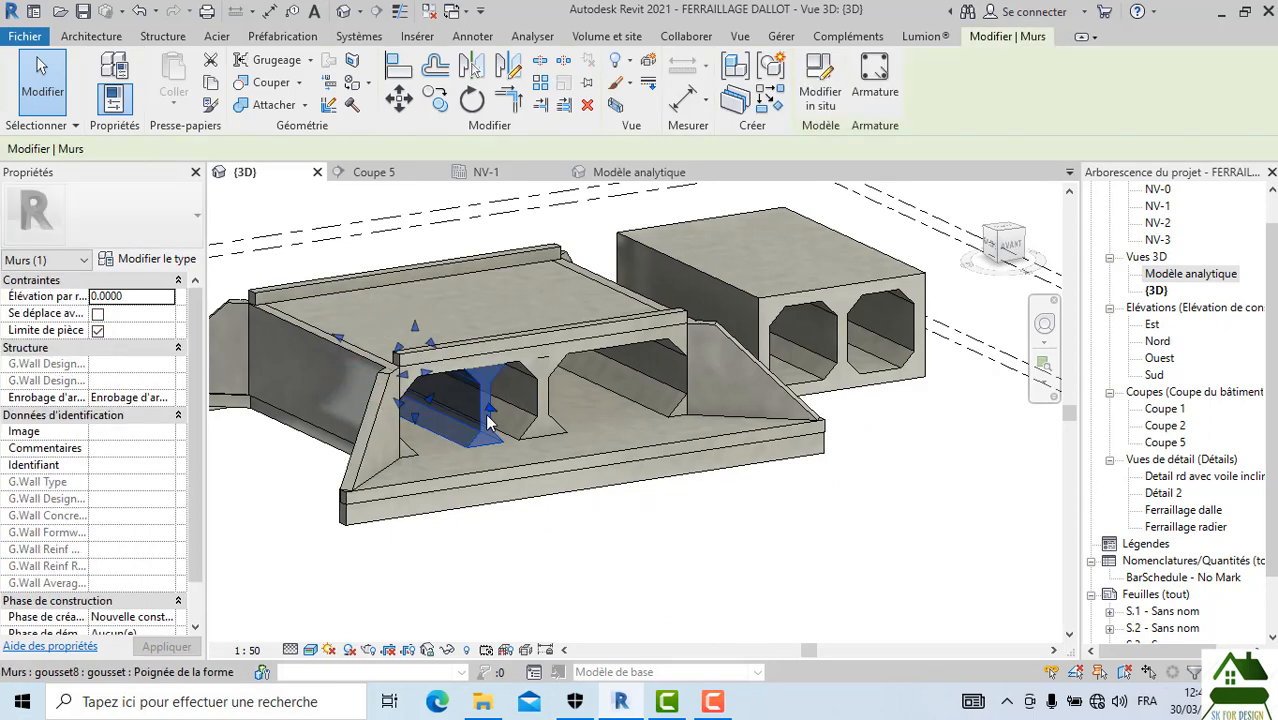
key(Delete)
Step: Select the new two-cell box culvert and examine its cross-section beside the original culvert's reinforcement in the Coupe 5 view
mouse_move(1012, 255)
mouse_down()
mouse_move(1031, 248)
mouse_move(951, 237)
mouse_move(1018, 247)
mouse_up()
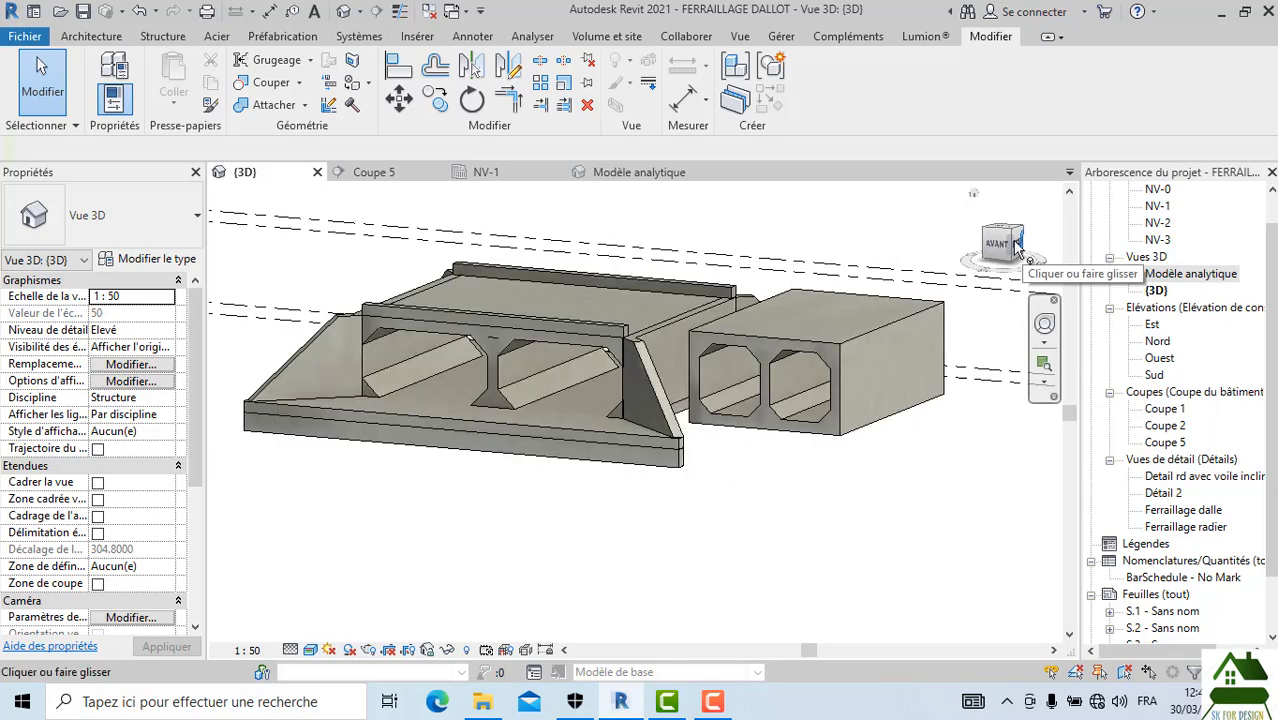
click(818, 349)
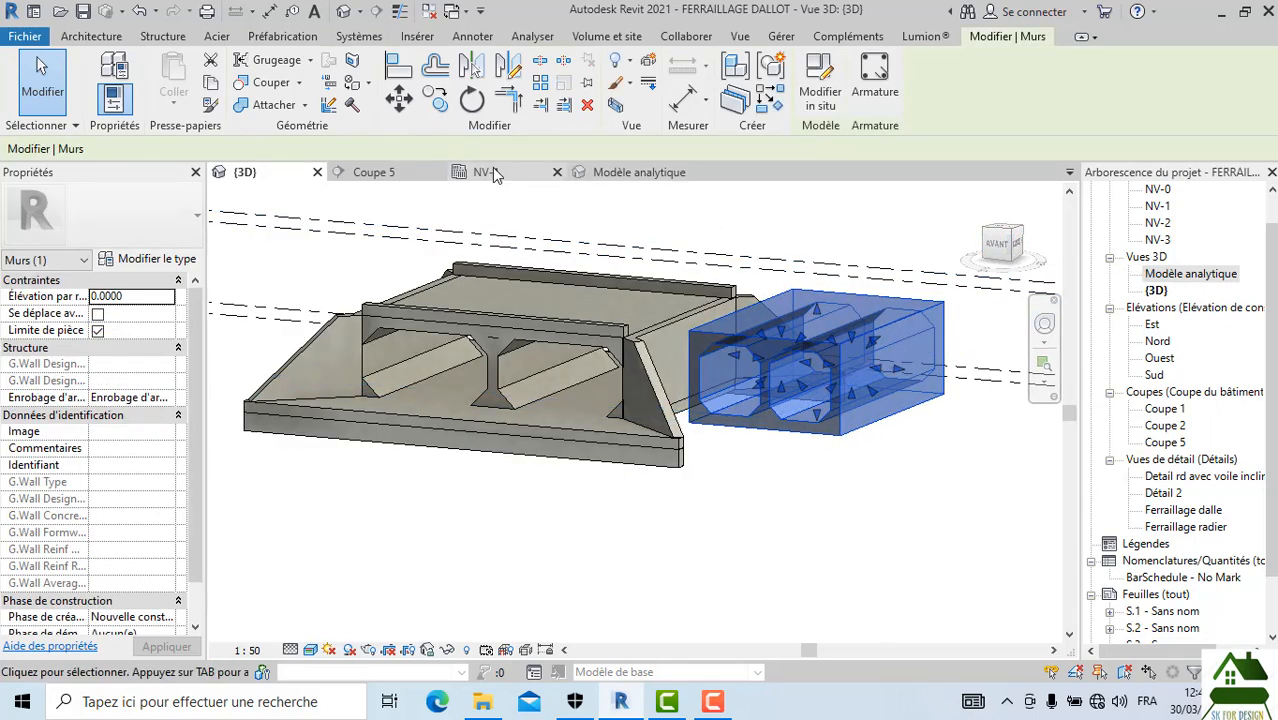
click(367, 173)
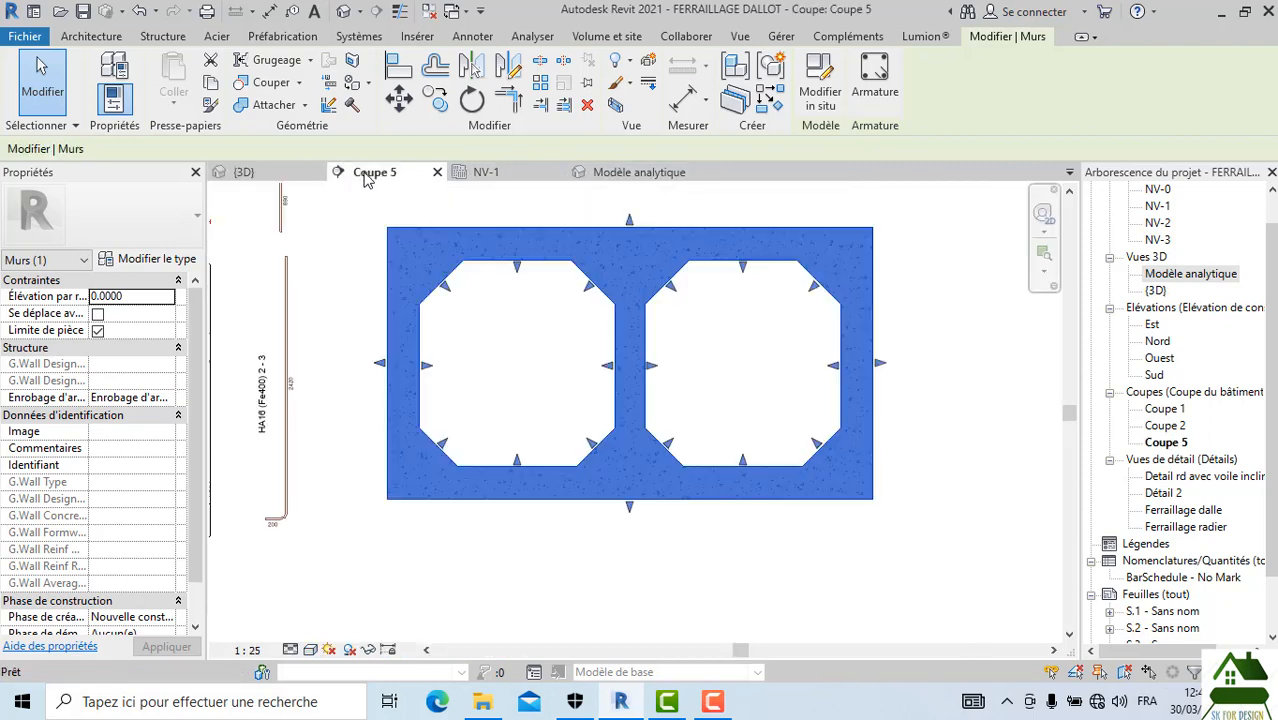
scroll(510, 442, down, 2)
drag(672, 388, 1008, 386)
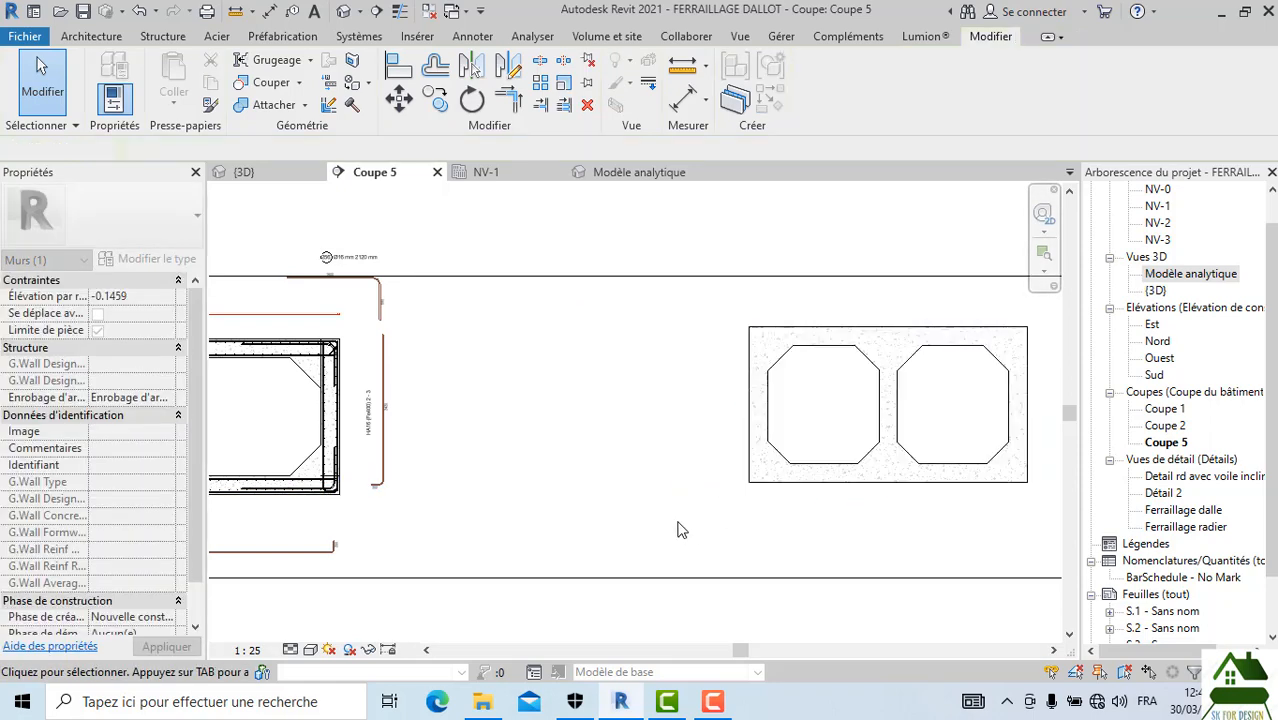
click(451, 220)
Step: Return to the {3D} view and compare the cells and haunches of the new box culvert with those of the original culvert
click(266, 174)
scroll(566, 515, down, 1)
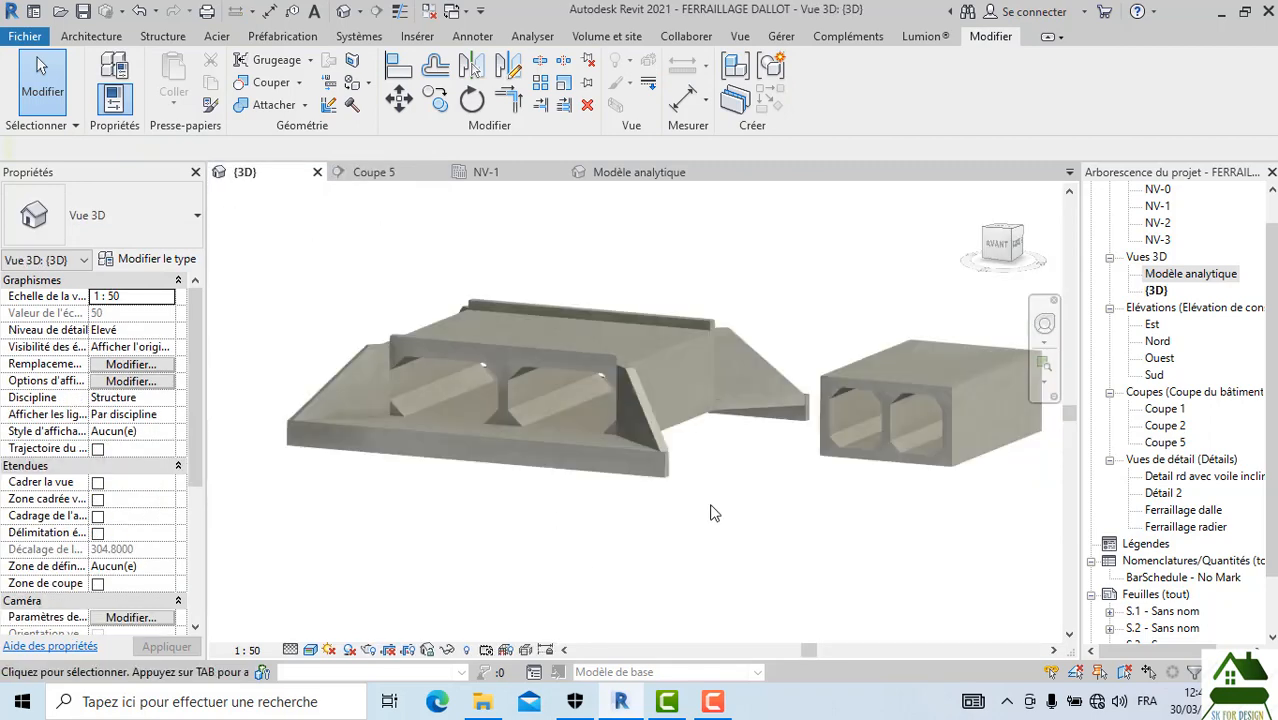
middle_drag(749, 501, 743, 500)
scroll(479, 370, up, 2)
scroll(796, 524, down, 1)
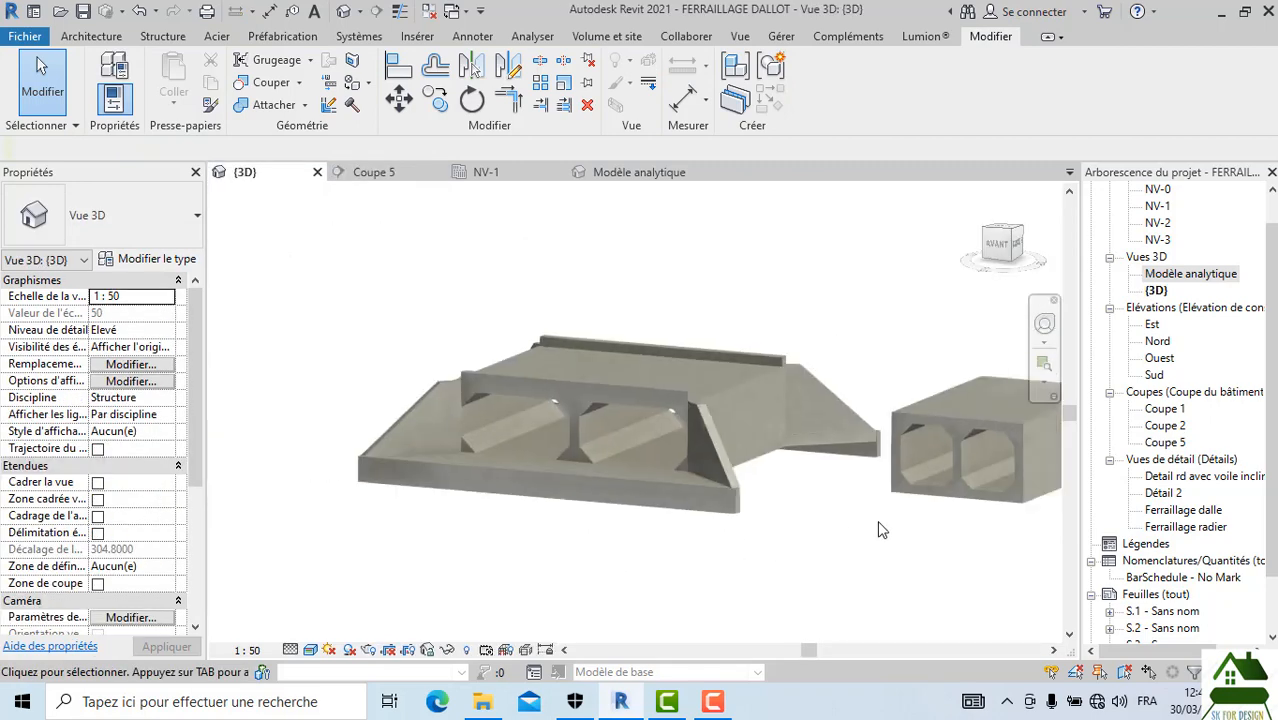
middle_drag(889, 529, 792, 510)
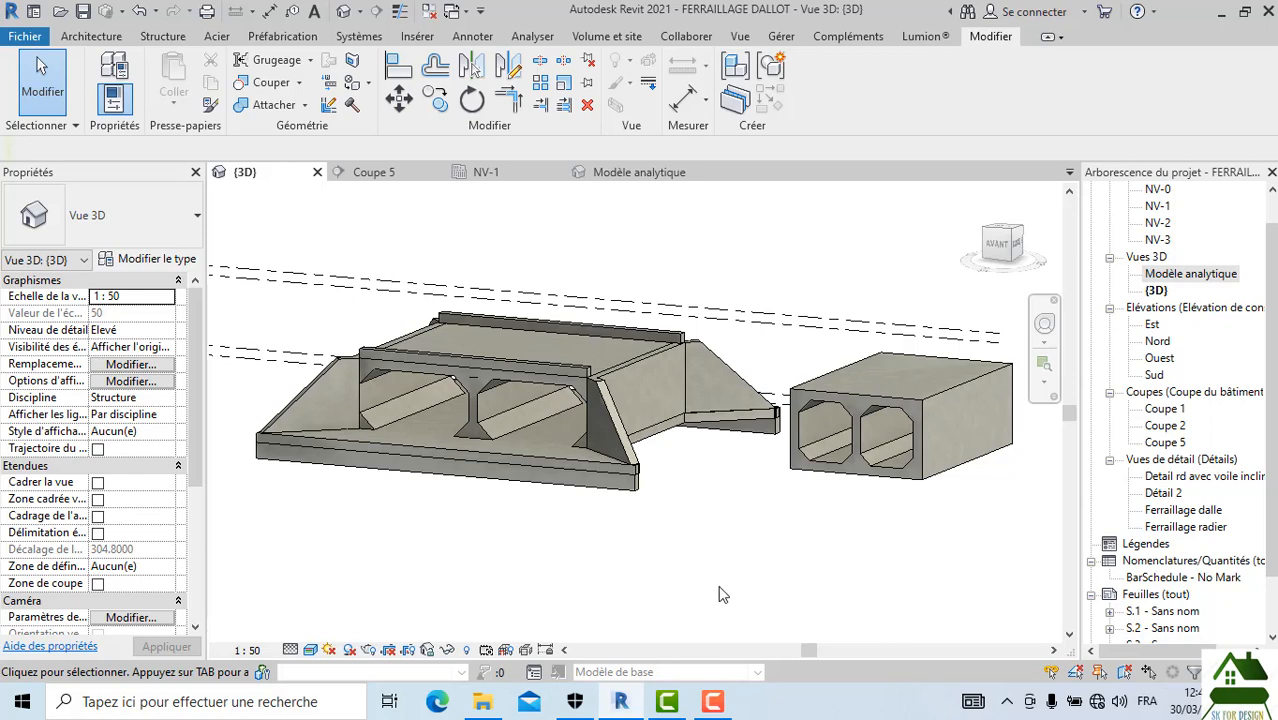
scroll(860, 391, up, 3)
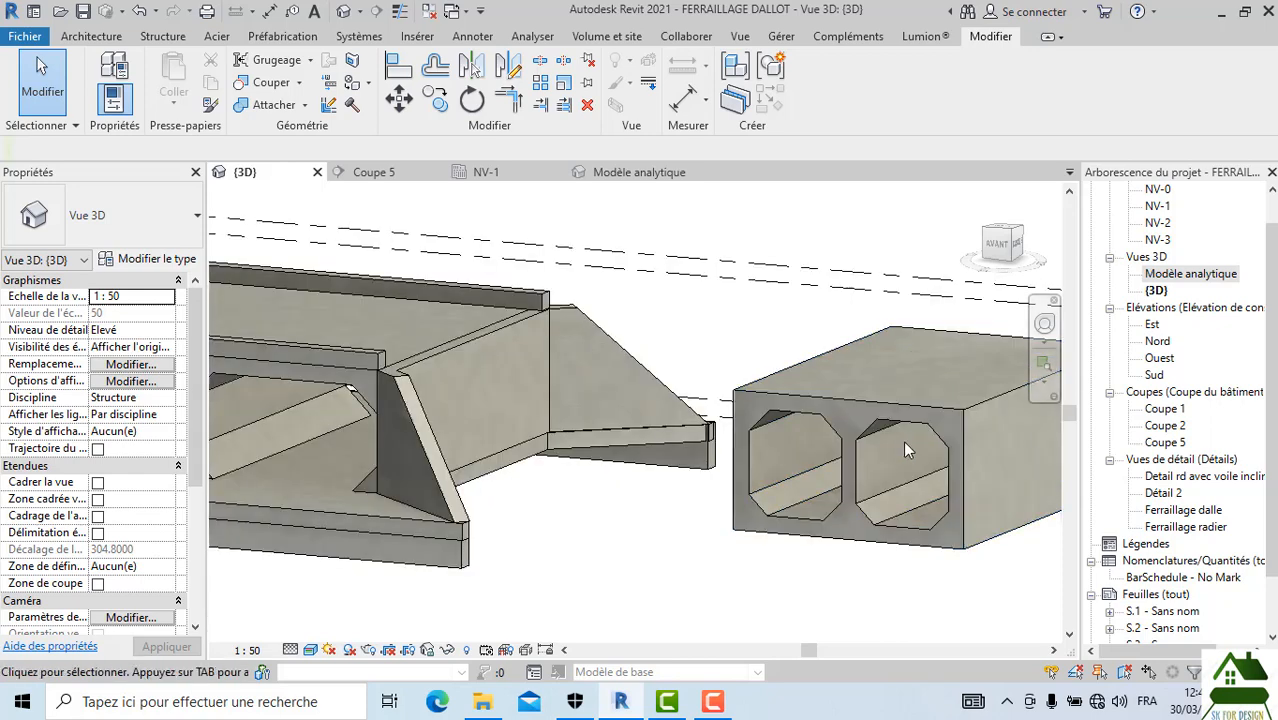
scroll(904, 440, up, 6)
scroll(798, 321, down, 5)
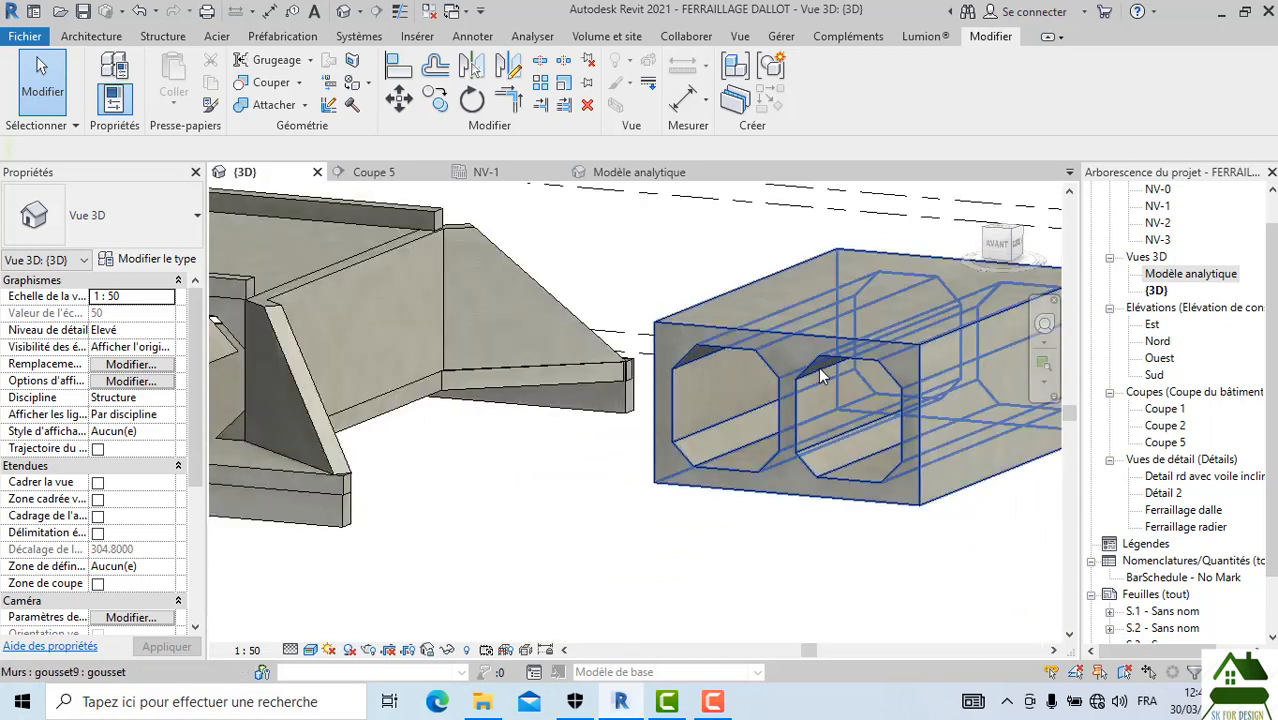
scroll(822, 375, down, 4)
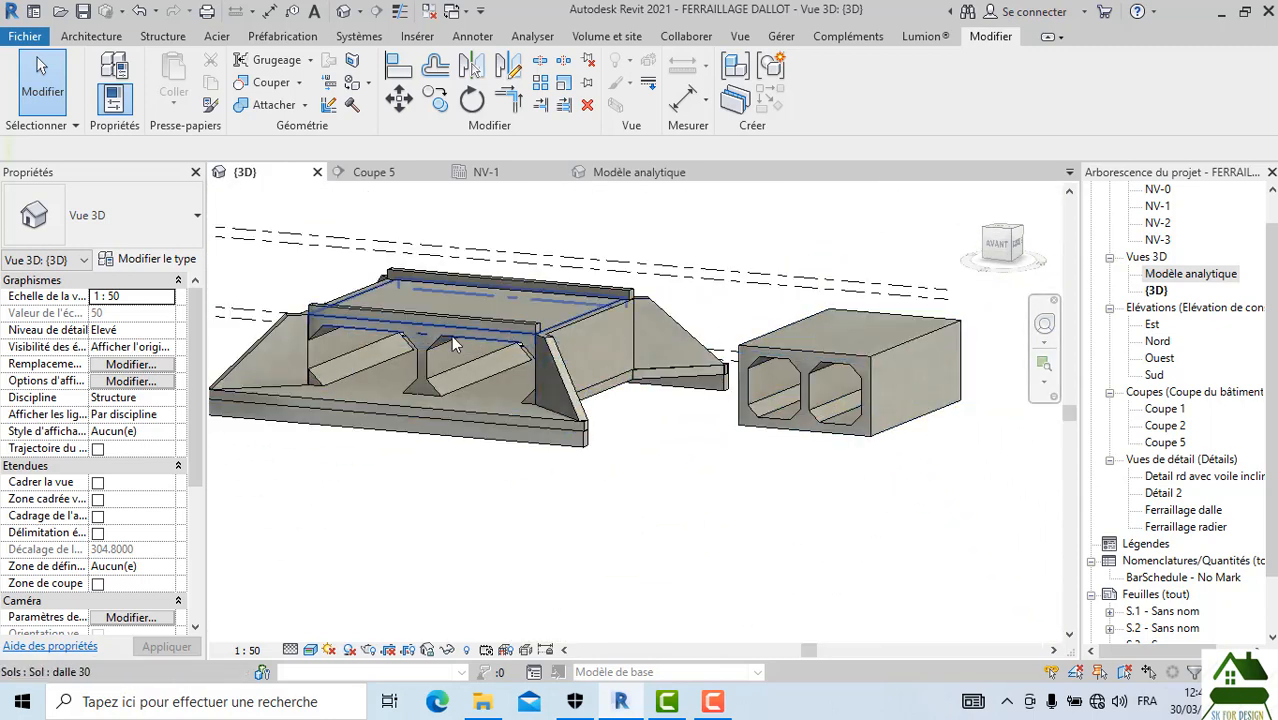
scroll(411, 334, up, 7)
scroll(755, 370, down, 3)
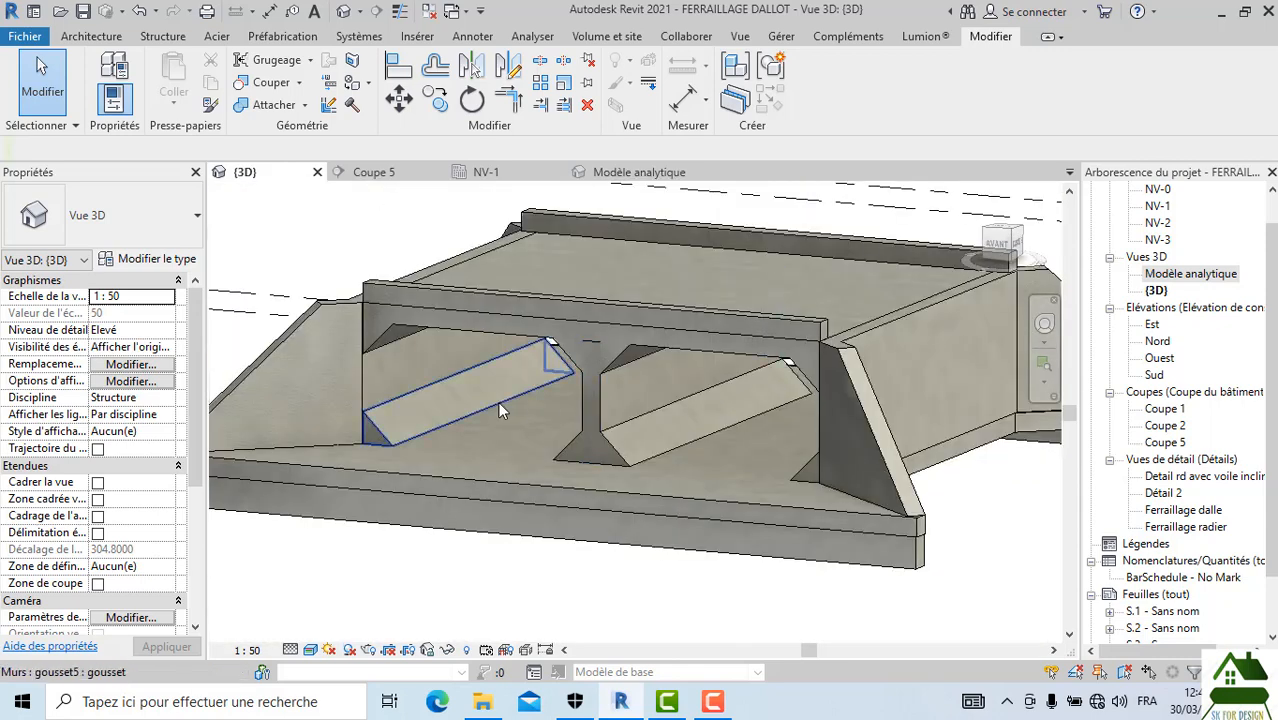
scroll(436, 428, down, 2)
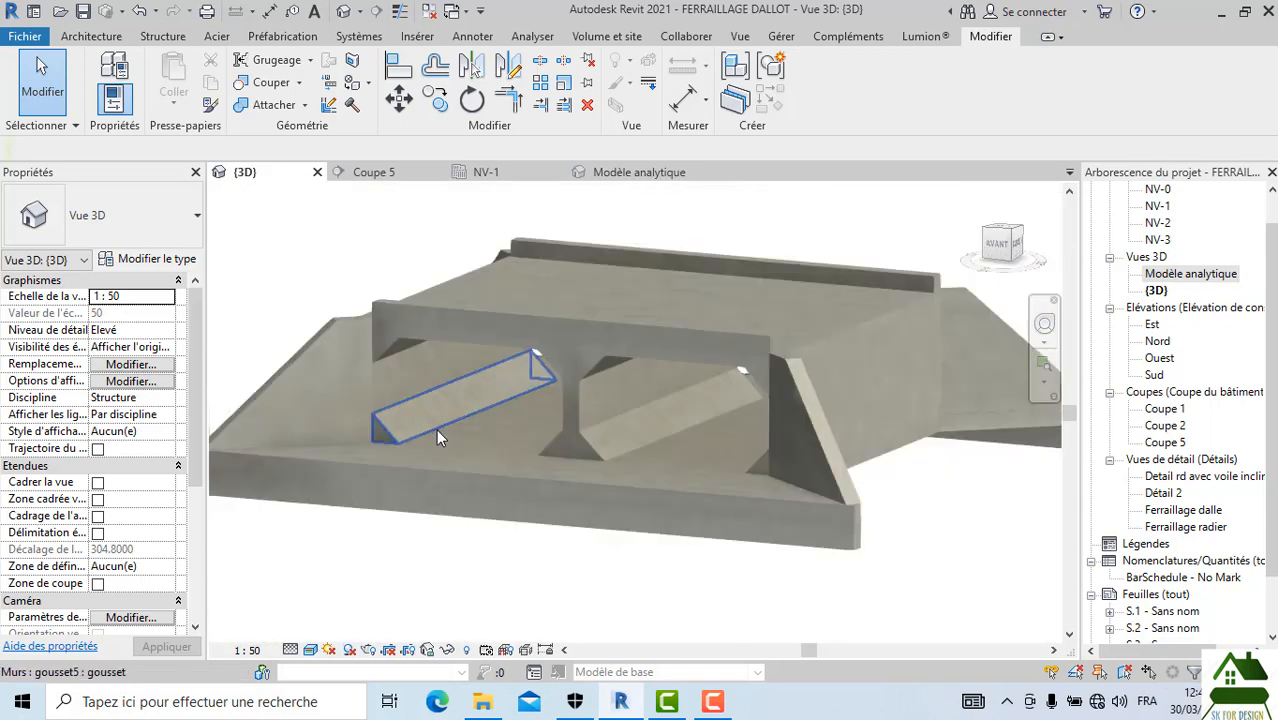
shift+middle_drag(516, 528, 845, 358)
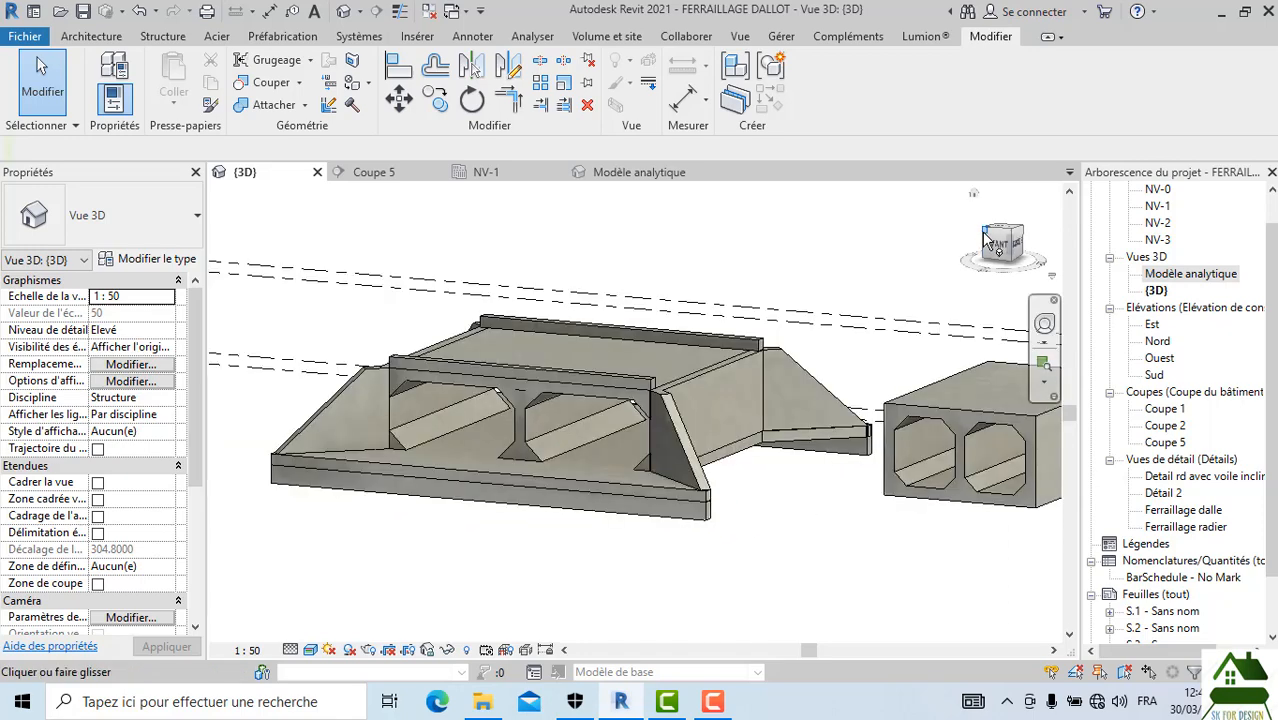